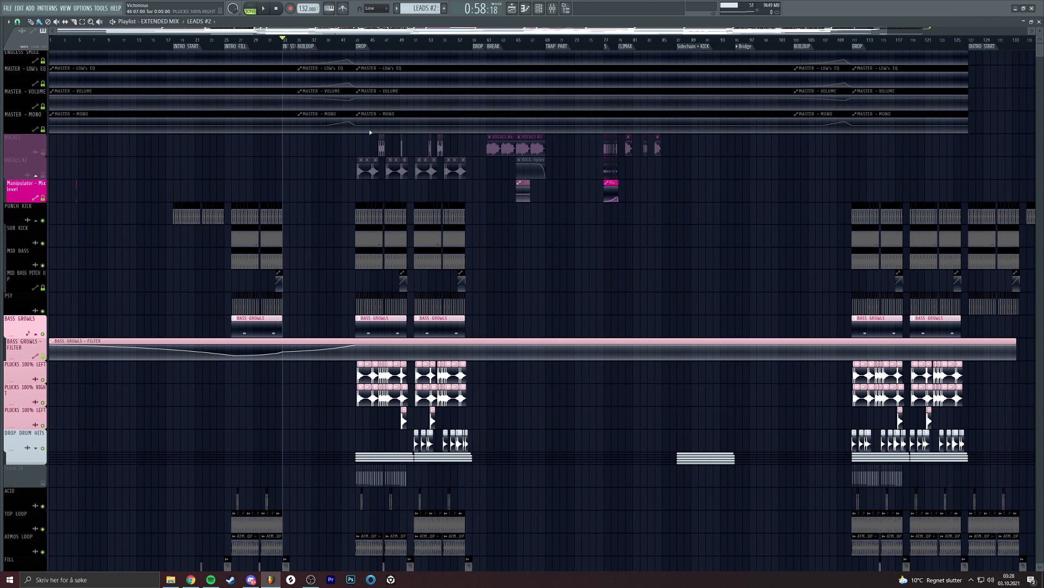
# Examine the project's credits and working-time statistics in the project info, and close the settings
pyautogui.click(91, 10)
pyautogui.moveTo(83, 9)
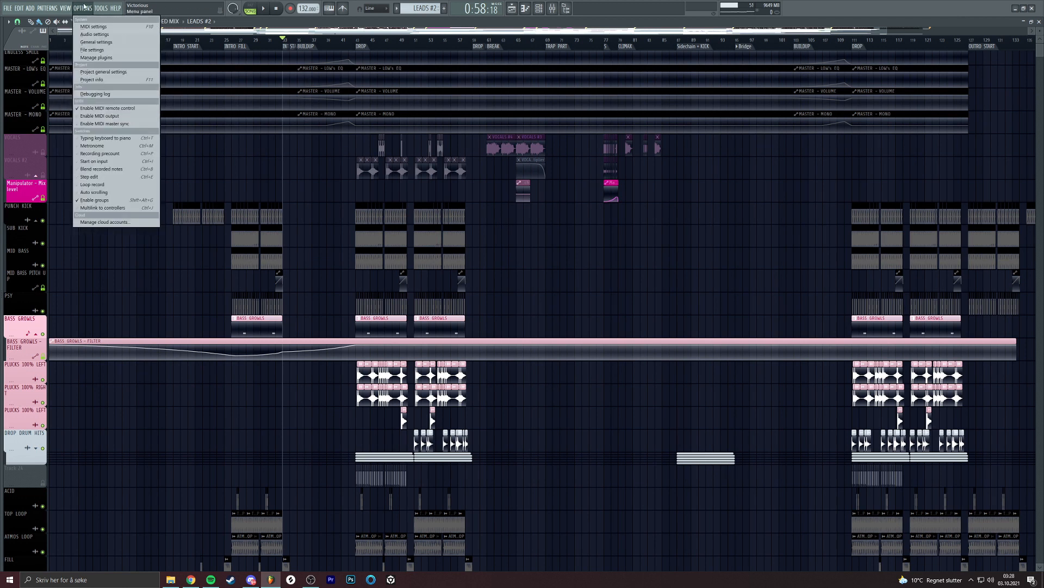
pyautogui.click(92, 79)
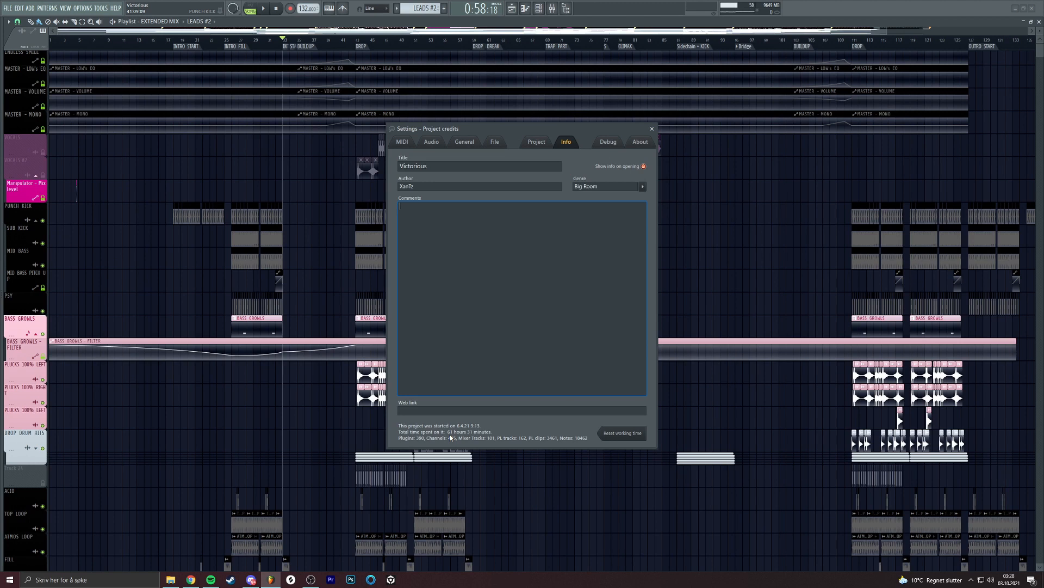
pyautogui.press('Escape')
# Save the project
pyautogui.scroll(-2, 326, 235)
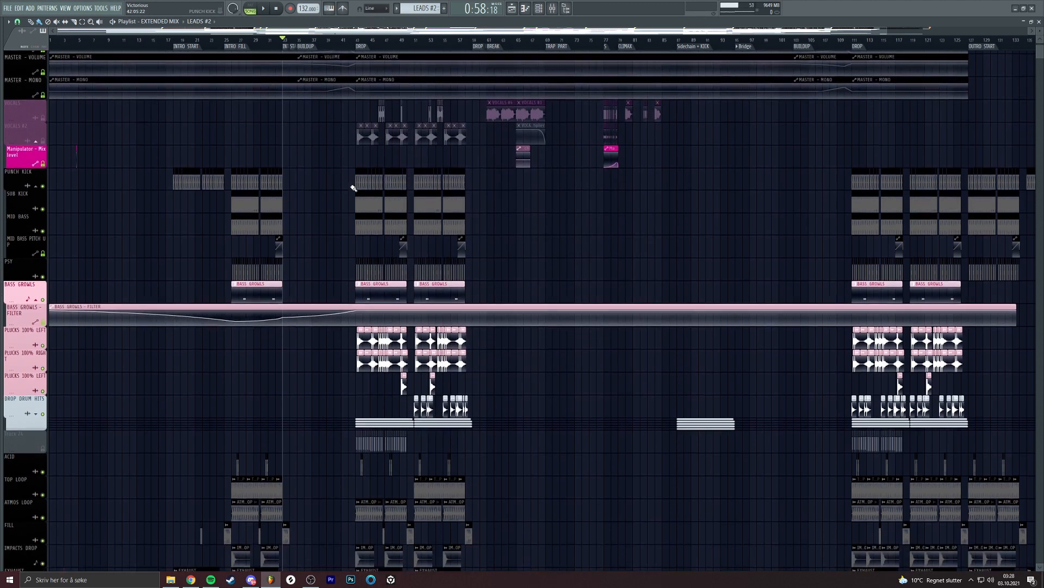
pyautogui.hotkey('ctrl', 's')
pyautogui.scroll(1, 318, 176)
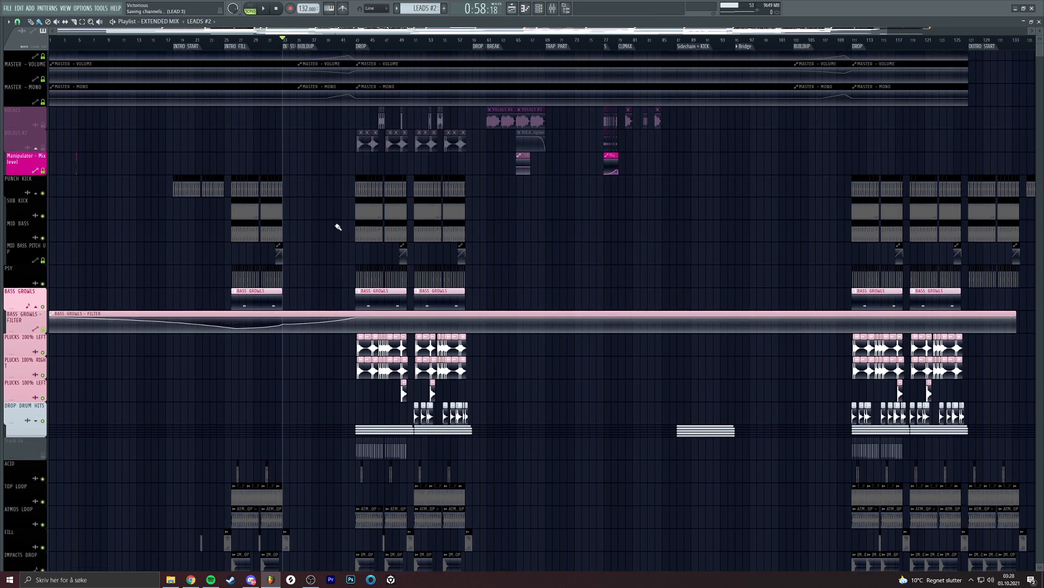
pyautogui.scroll(3, 413, 212)
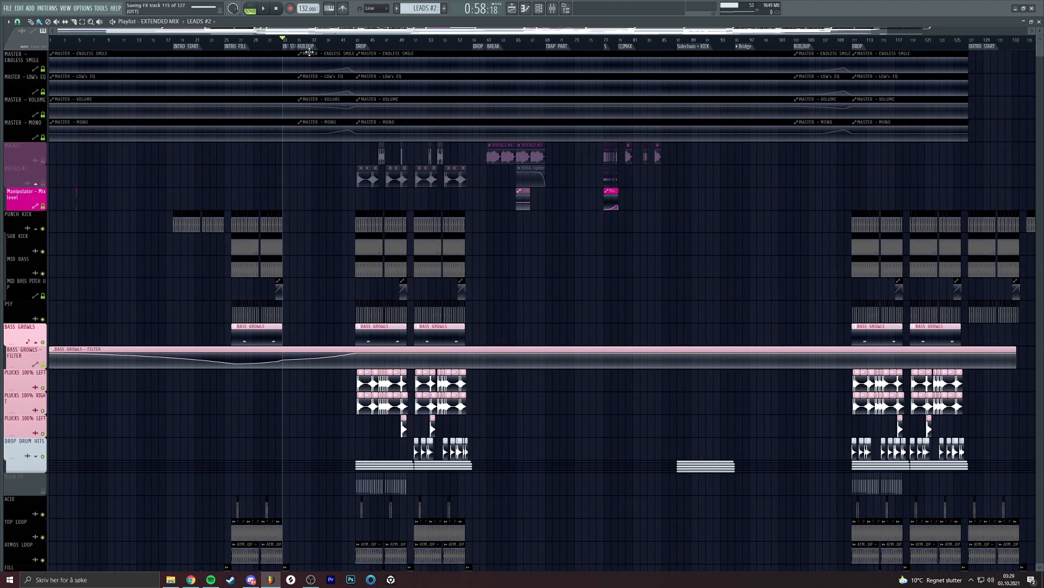
pyautogui.scroll(-2, 325, 160)
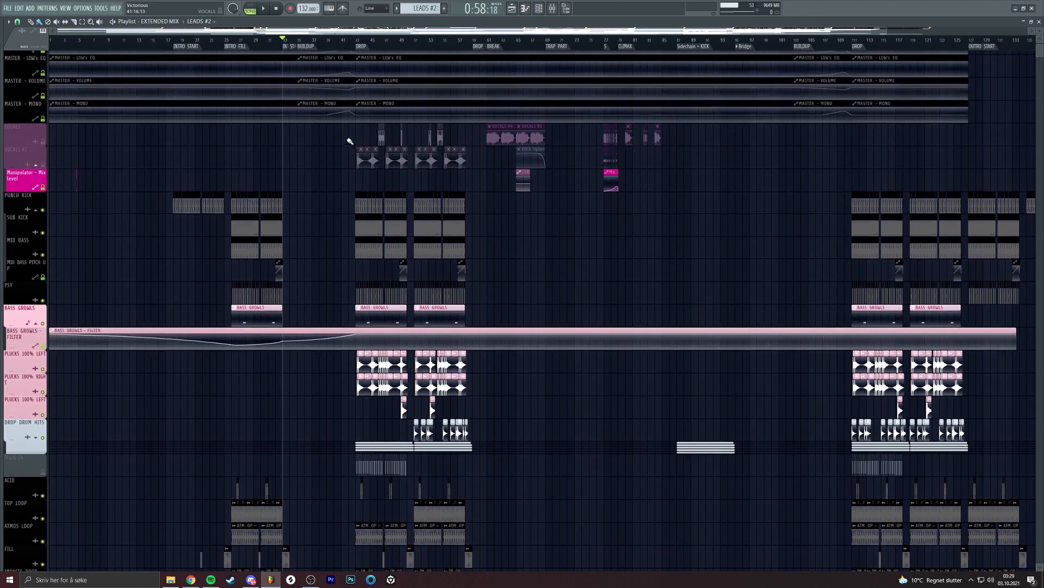
# Zoom in on the drop section and play the arrangement from just before the BUILDUP marker
pyautogui.moveTo(225, 46); pyautogui.dragTo(583, 42)
pyautogui.moveTo(305, 42); pyautogui.dragTo(299, 41)
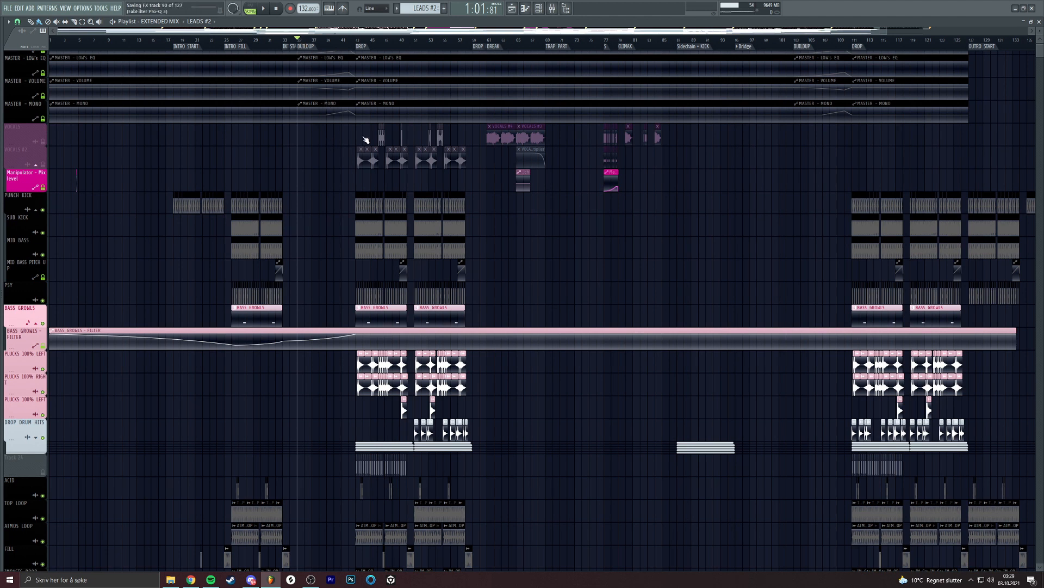
pyautogui.scroll(4, 359, 138)
pyautogui.moveTo(326, 135); pyautogui.dragTo(293, 142)
pyautogui.click(286, 43)
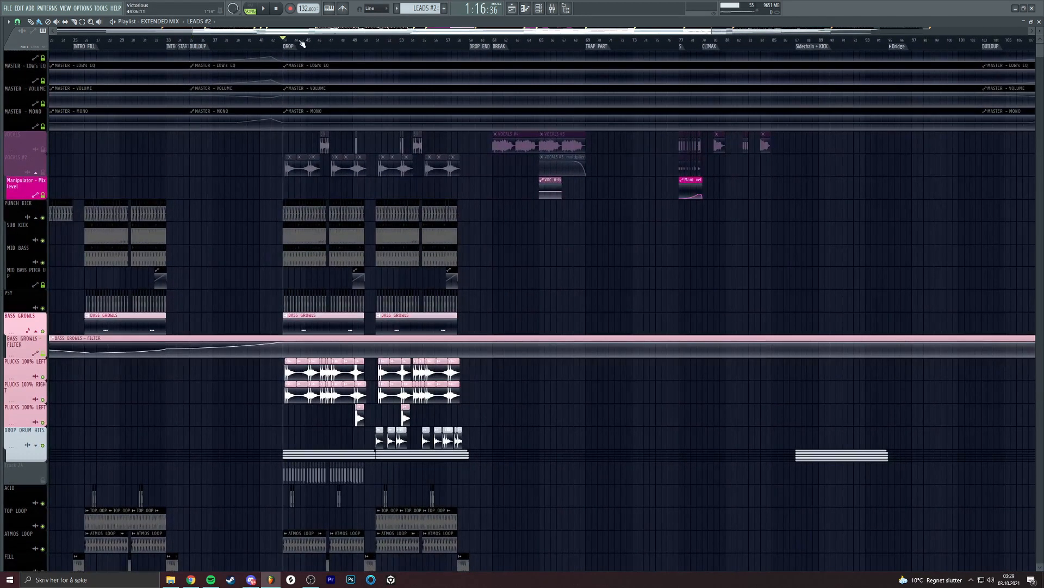
pyautogui.scroll(1, 299, 126)
pyautogui.click(190, 42)
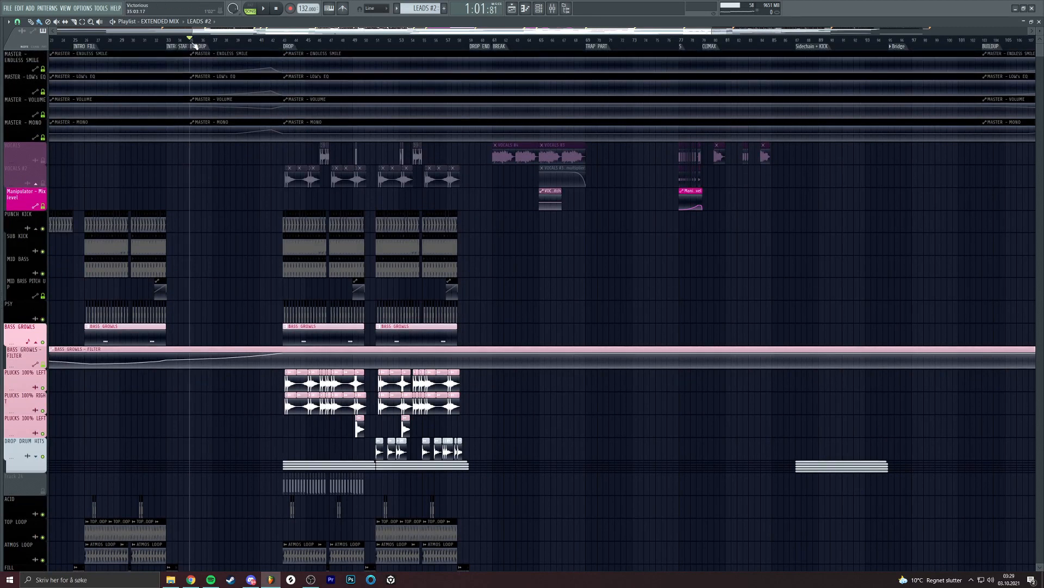
pyautogui.press('space')
pyautogui.press('space')
pyautogui.click(182, 41)
pyautogui.press('space')
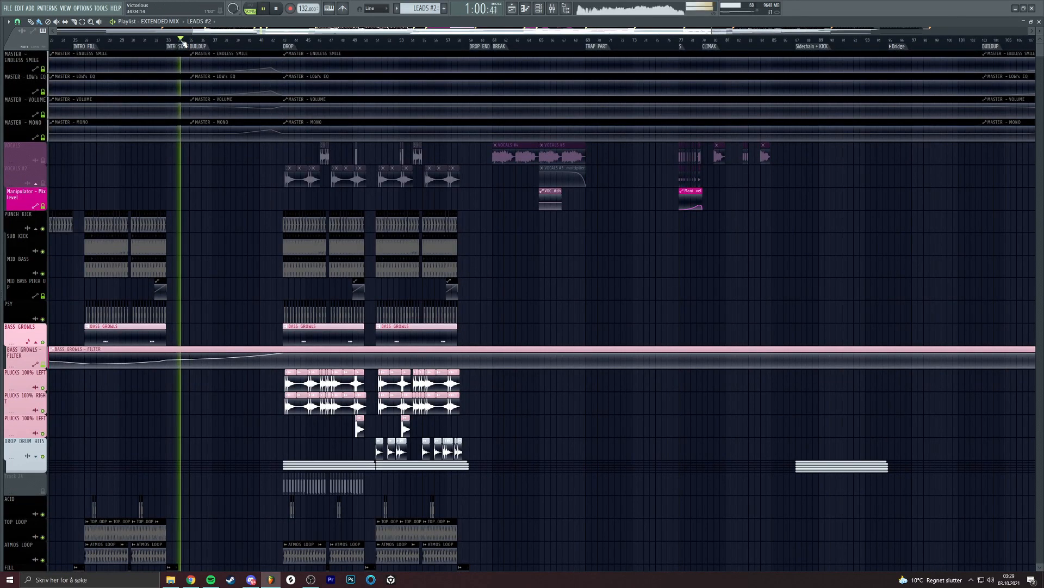
# Look over the mixer and the full stack of playlist tracks while the buildup and drop play
pyautogui.press('F9')
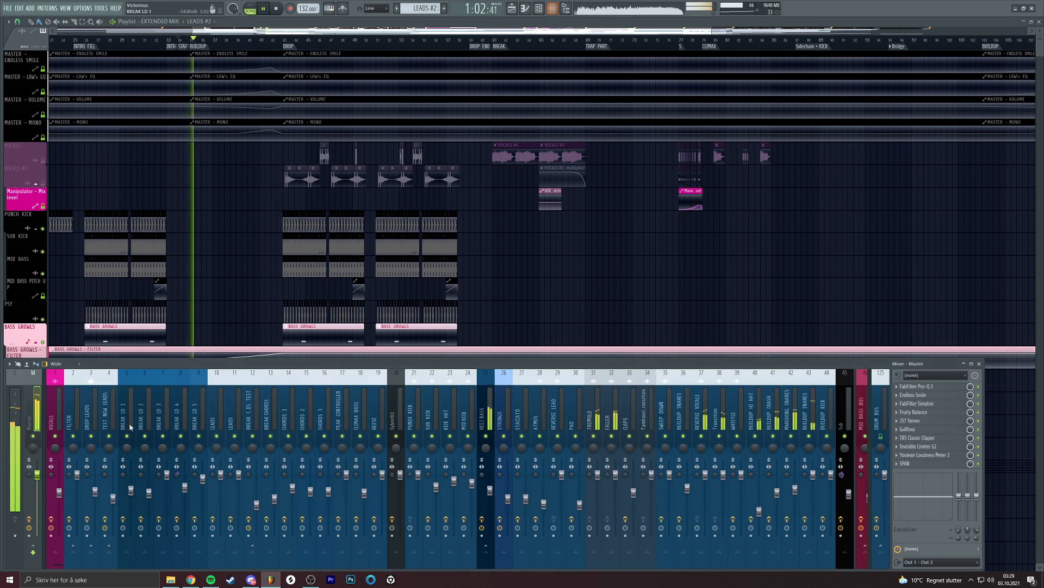
pyautogui.press('F9')
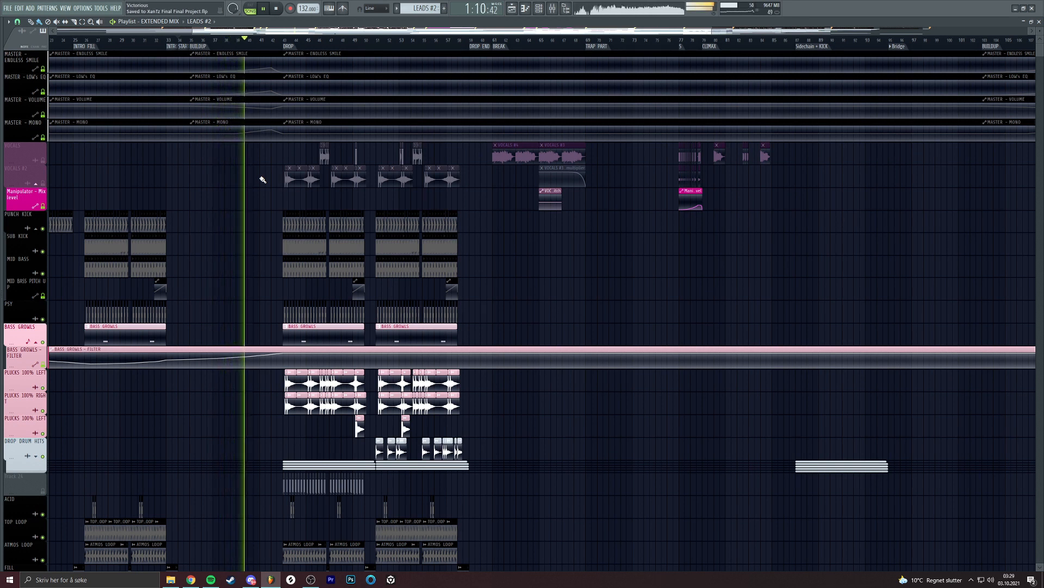
pyautogui.scroll(-6, 263, 180)
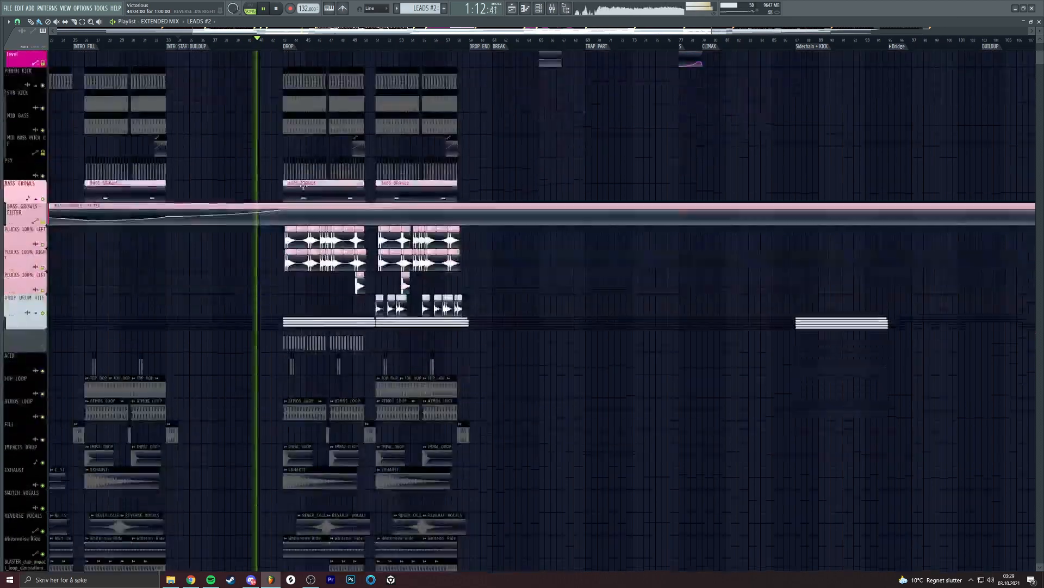
pyautogui.scroll(-15, 307, 181)
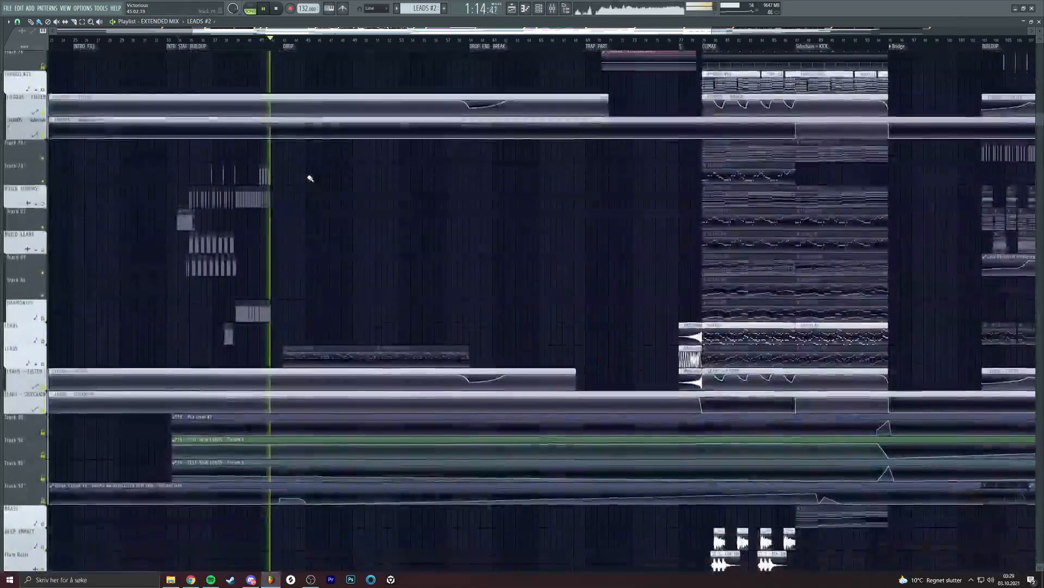
pyautogui.scroll(-15, 308, 179)
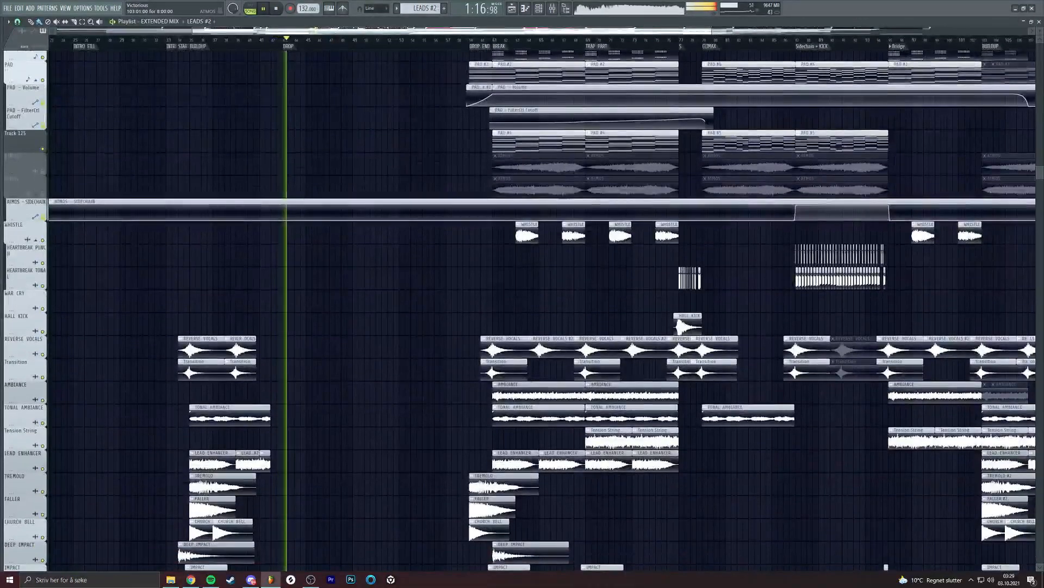
pyautogui.moveTo(1040, 173); pyautogui.dragTo(1035, 75)
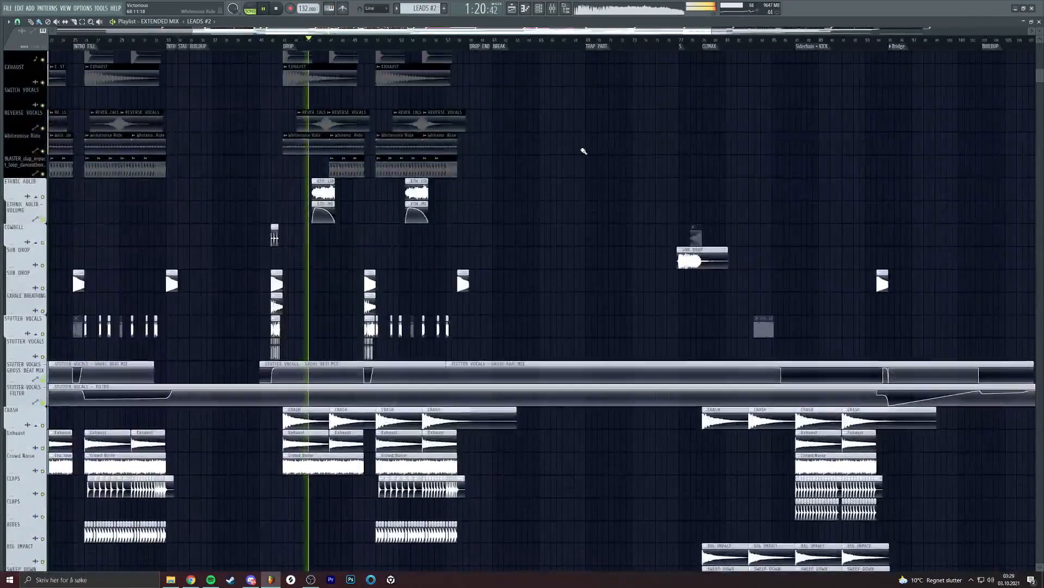
pyautogui.scroll(5, 417, 161)
pyautogui.scroll(5, 417, 161)
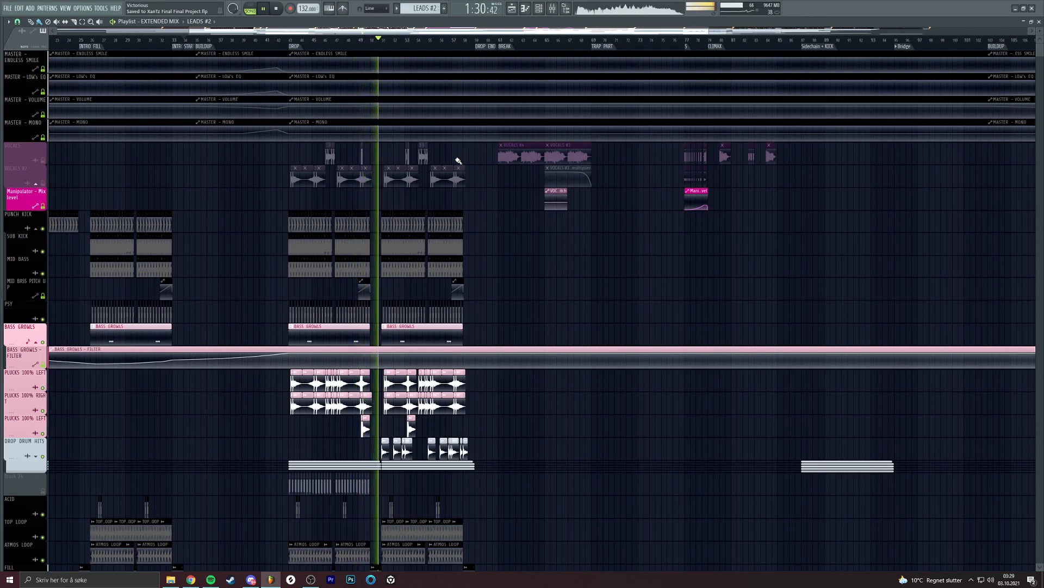
# Examine the drop's bass, pluck, drum and vocal tracks during playback, and stop after the DROP END marker
pyautogui.scroll(-3, 459, 161)
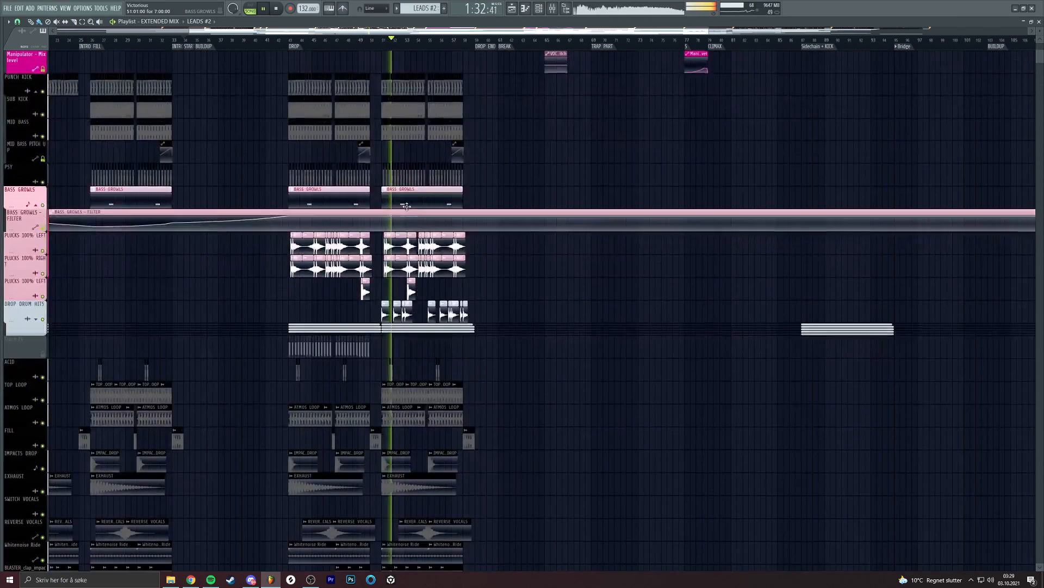
pyautogui.hscroll(-2, 544, 152)
pyautogui.scroll(-3, 619, 160)
pyautogui.hscroll(1, 573, 176)
pyautogui.scroll(2, 573, 177)
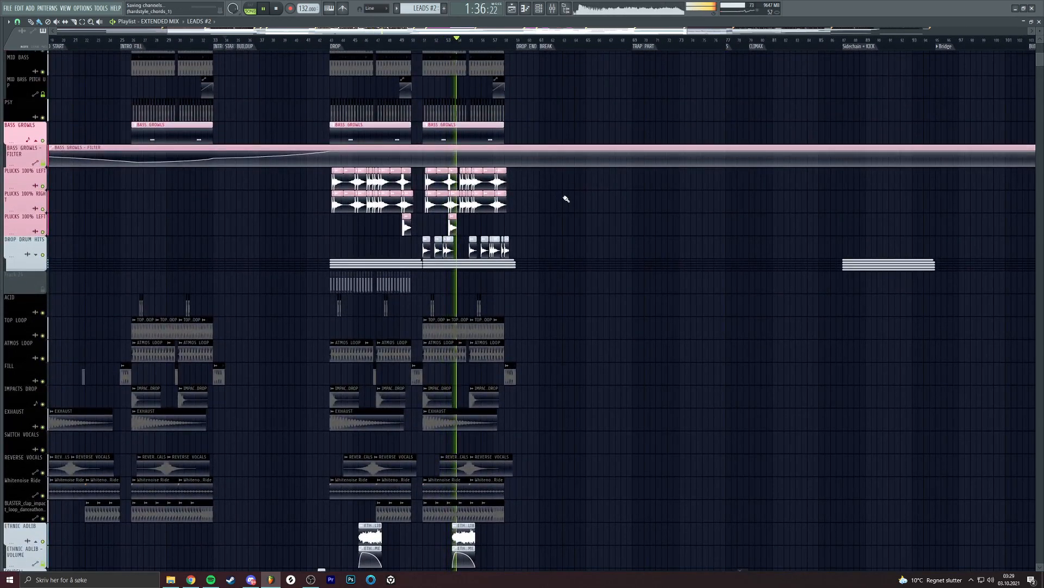
pyautogui.scroll(3, 571, 219)
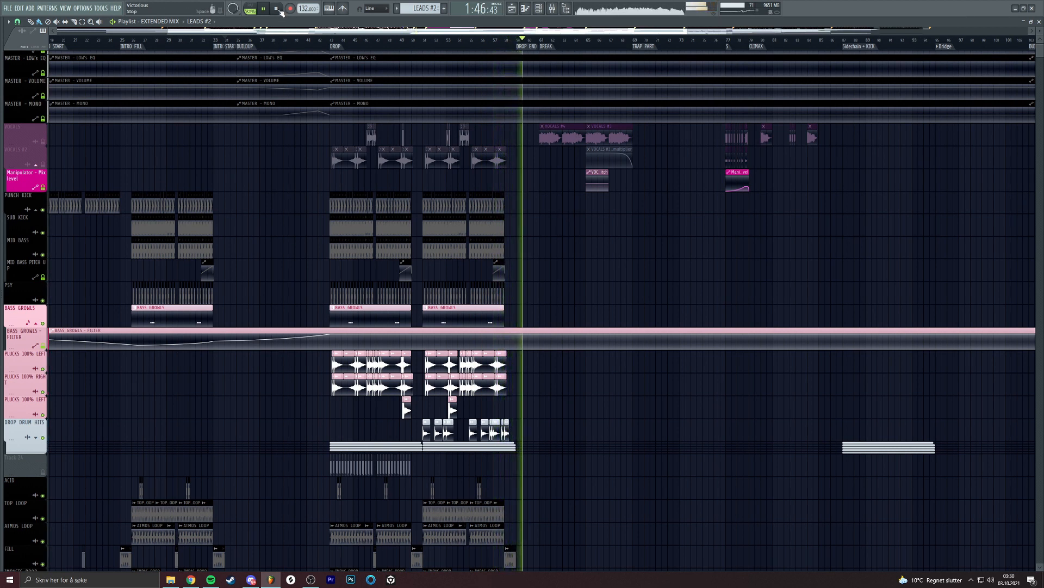
pyautogui.click(279, 9)
pyautogui.click(279, 10)
# Set the playhead to the DROP marker and look over the drop's tracks in a closer view
pyautogui.moveTo(242, 38)
pyautogui.mouseDown()
pyautogui.moveTo(232, 43)
pyautogui.moveTo(243, 43)
pyautogui.mouseUp()
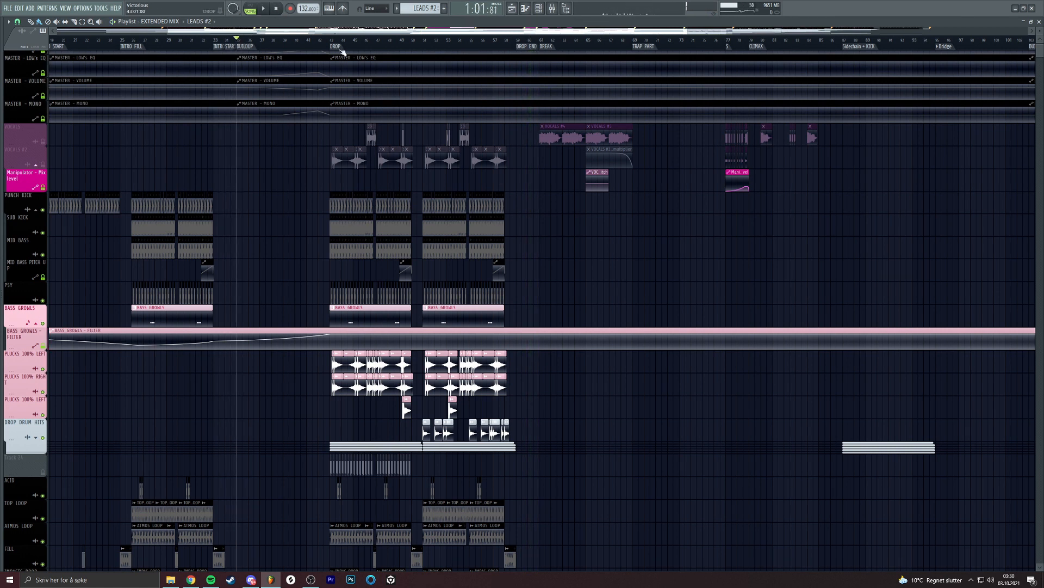
pyautogui.scroll(-8, 394, 136)
pyautogui.scroll(8, 516, 174)
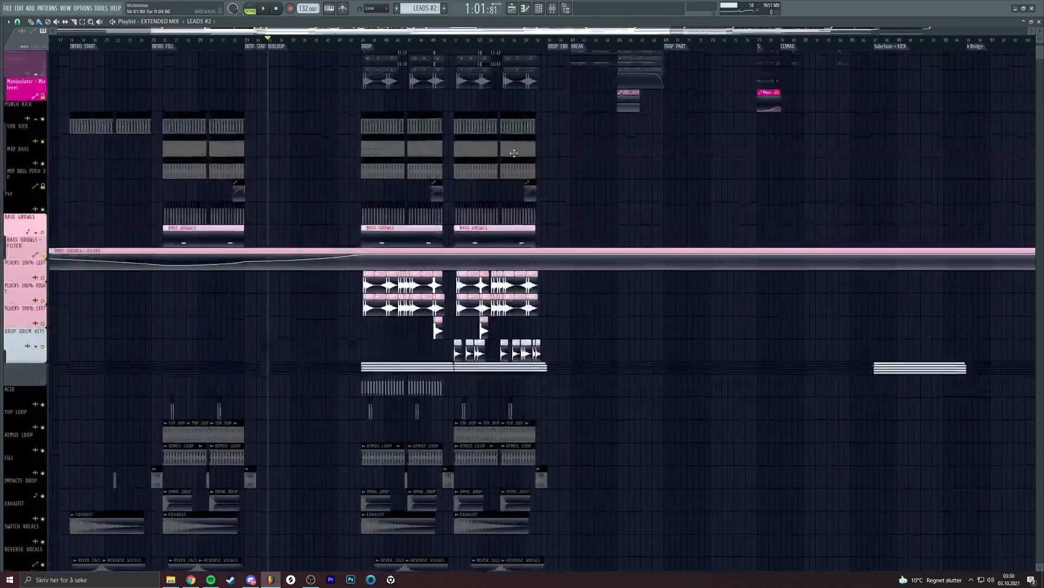
pyautogui.click(302, 41)
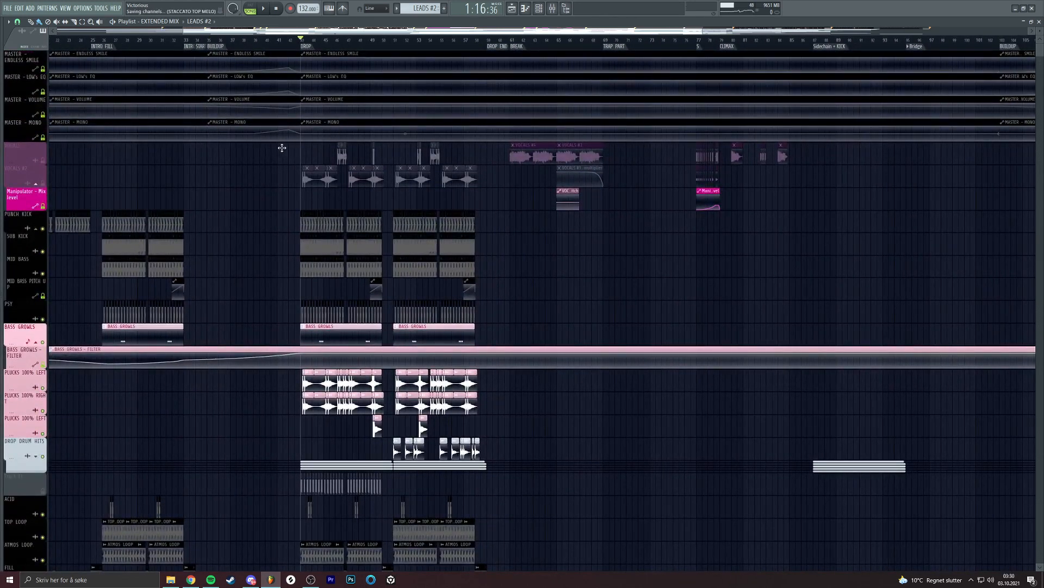
pyautogui.scroll(3, 260, 143)
pyautogui.moveTo(384, 180); pyautogui.dragTo(276, 187)
pyautogui.moveTo(211, 198)
pyautogui.mouseDown()
pyautogui.moveTo(360, 206)
pyautogui.moveTo(597, 251)
pyautogui.moveTo(222, 210)
pyautogui.moveTo(589, 265)
pyautogui.mouseUp()
pyautogui.scroll(-10, 590, 272)
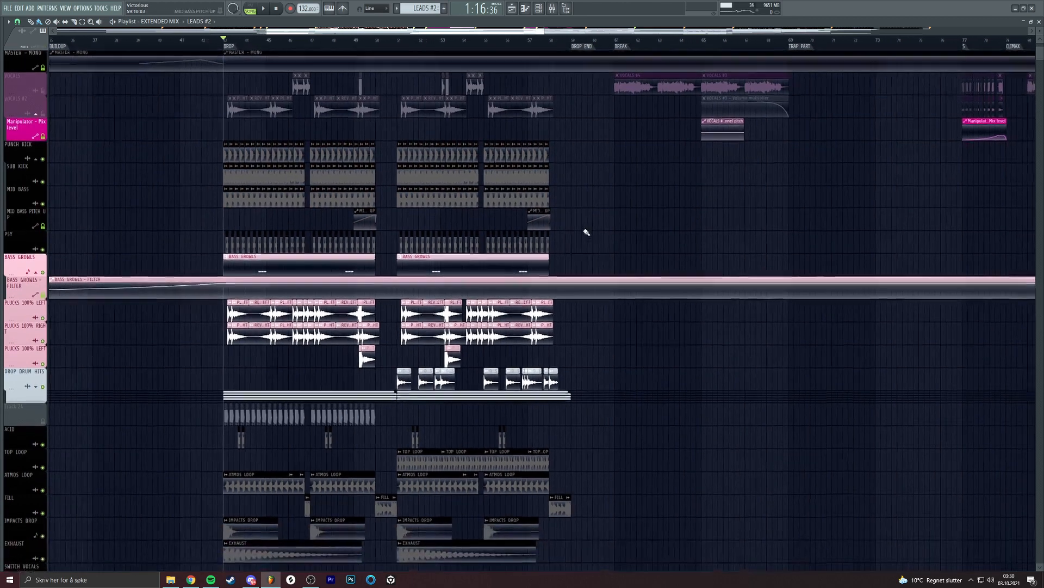
pyautogui.scroll(-5, 596, 224)
pyautogui.scroll(15, 598, 226)
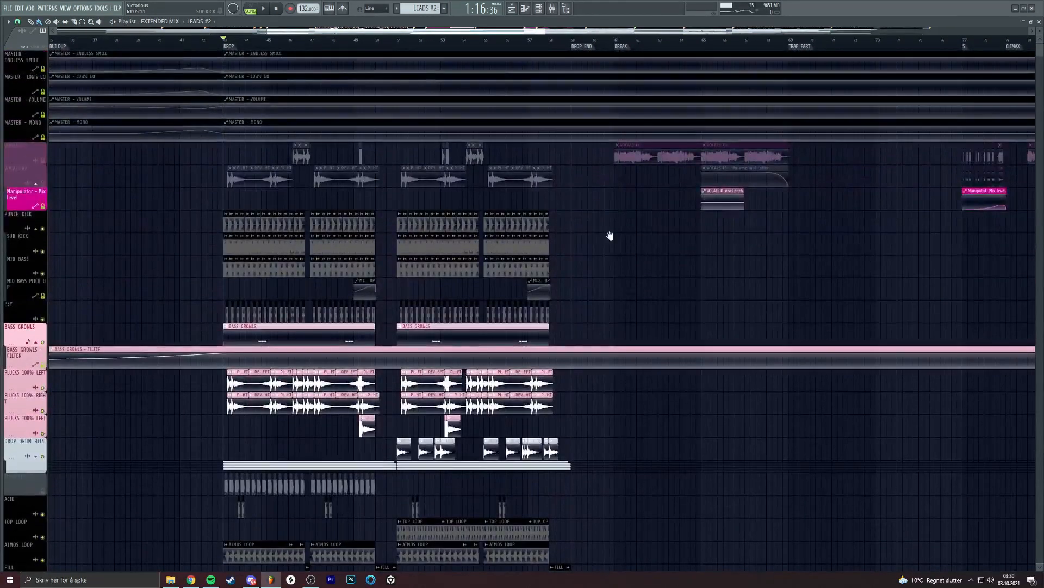
pyautogui.moveTo(611, 235); pyautogui.dragTo(596, 227)
# Save the project again while looking over the drop's vocal, kick and pluck clips
pyautogui.hotkey('ctrl', 's')
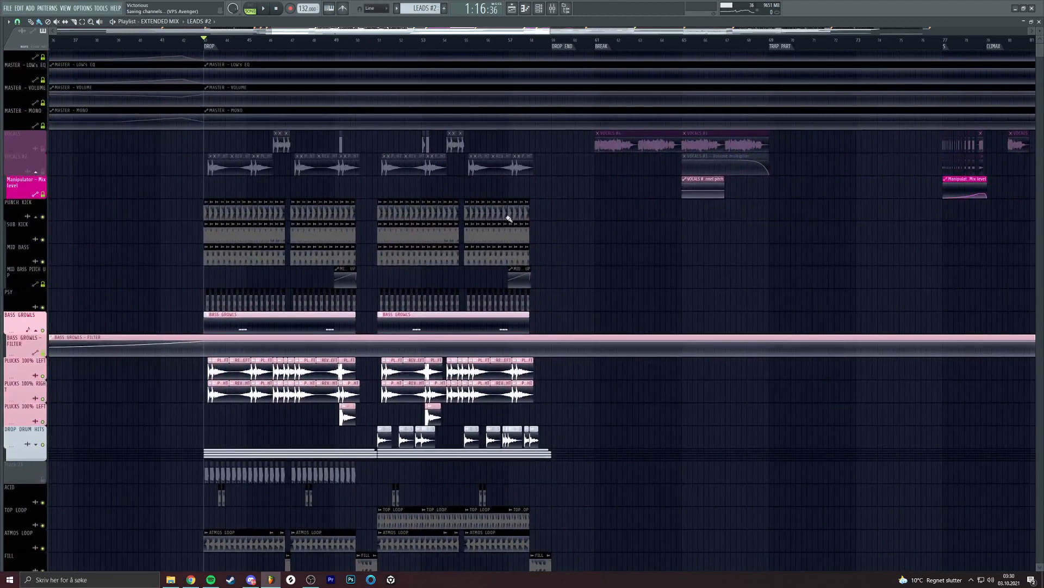
pyautogui.moveTo(337, 191); pyautogui.dragTo(366, 182)
pyautogui.scroll(2, 366, 181)
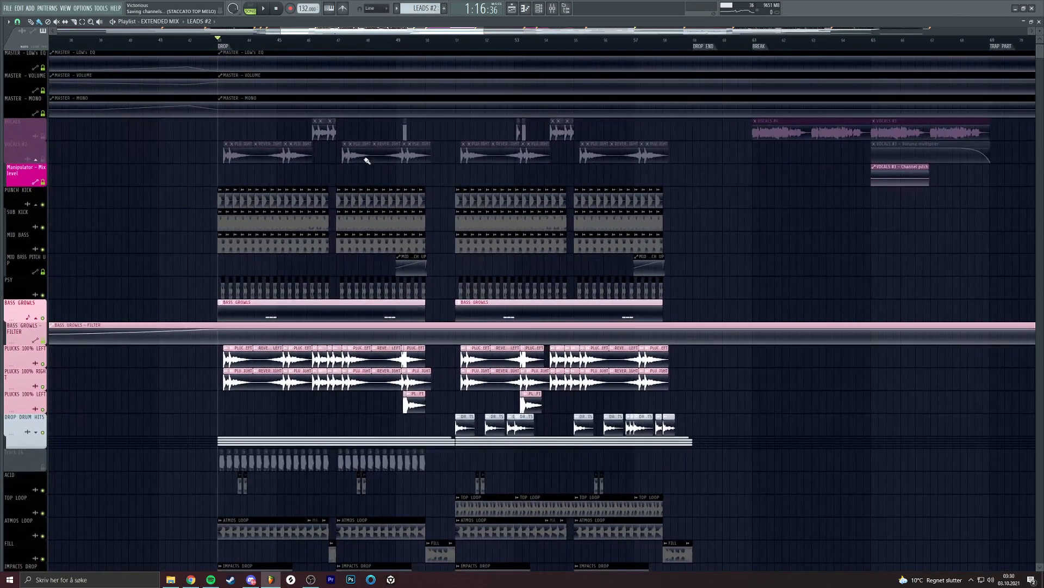
pyautogui.moveTo(275, 98); pyautogui.dragTo(266, 93)
pyautogui.moveTo(231, 43); pyautogui.dragTo(268, 44)
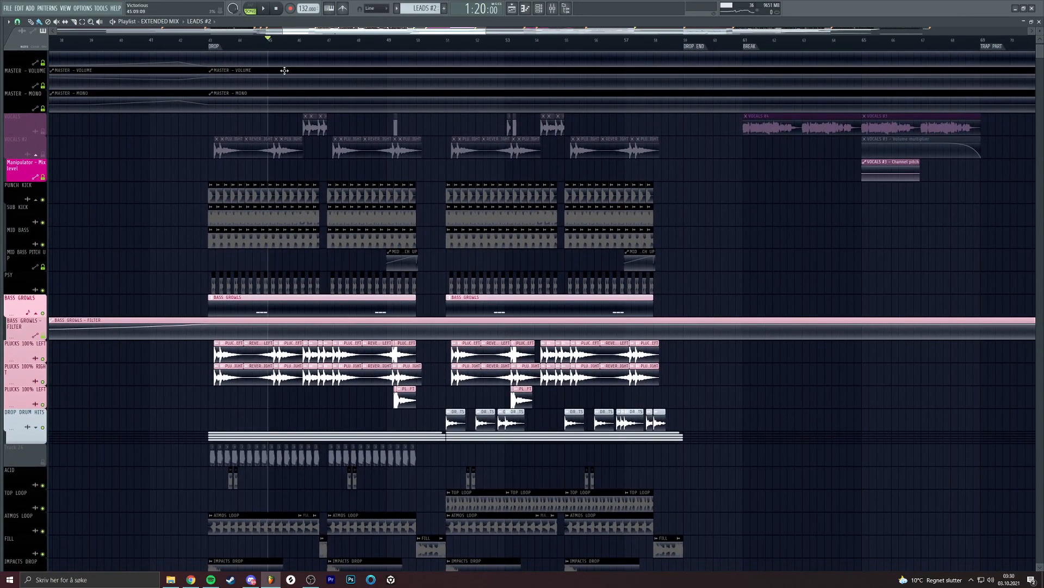
pyautogui.scroll(-5, 276, 217)
pyautogui.moveTo(193, 145); pyautogui.dragTo(655, 147)
pyautogui.keyDown('ctrl'); pyautogui.click(673, 147); pyautogui.keyUp('ctrl')
pyautogui.hotkey('ctrl', 's')
pyautogui.scroll(6, 362, 135)
pyautogui.scroll(4, 368, 152)
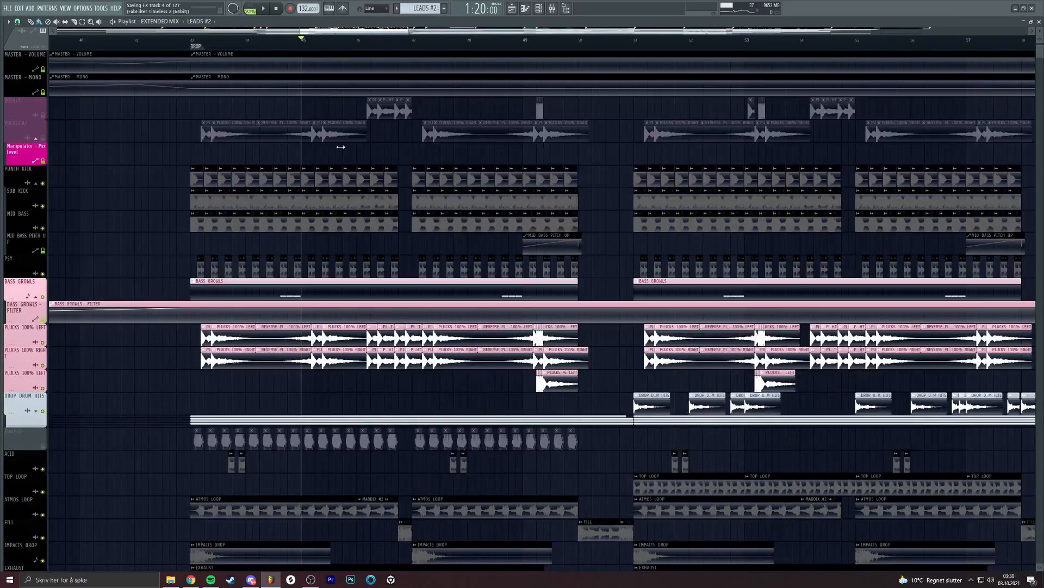
# Return the playhead to the DROP marker and solo the PUNCH KICK track
pyautogui.moveTo(340, 147); pyautogui.dragTo(304, 132)
pyautogui.click(155, 40)
pyautogui.scroll(3, 190, 134)
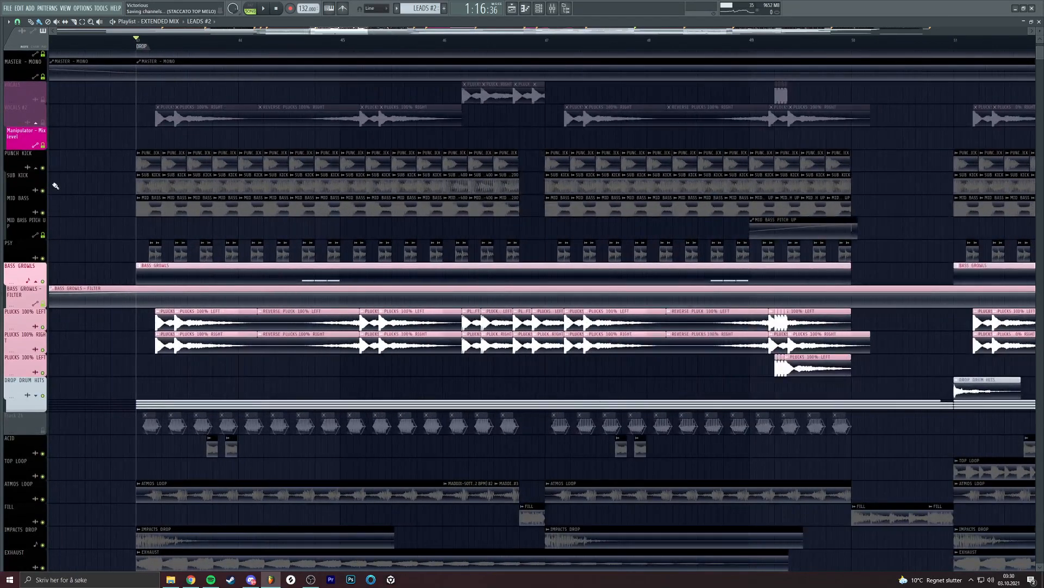
pyautogui.rightClick(42, 168)
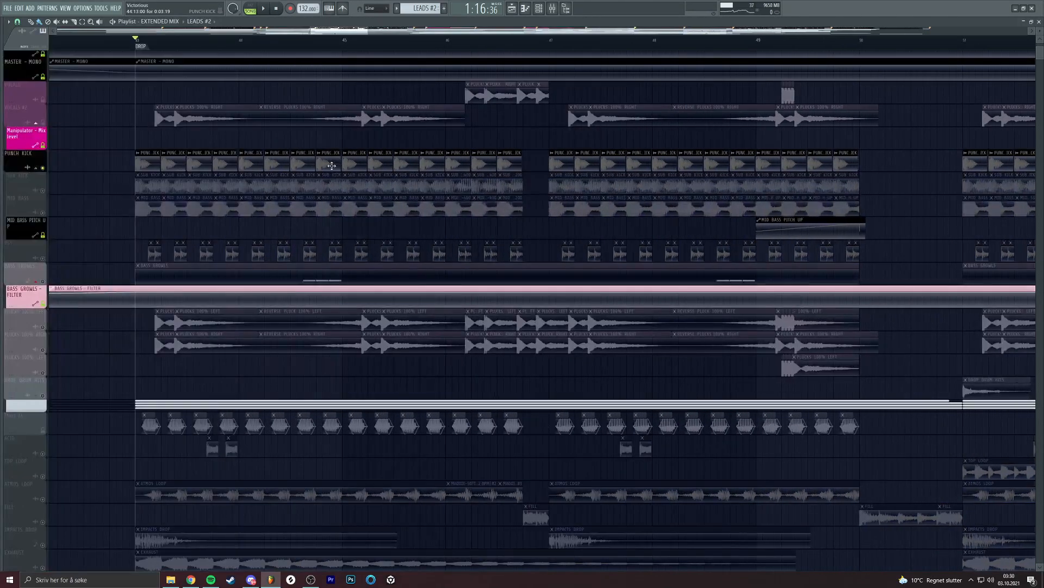
# Examine the PUNCH KICK clip's channel settings and its mixer track, and close both
pyautogui.doubleClick(145, 161)
pyautogui.moveTo(145, 114); pyautogui.dragTo(415, 200)
pyautogui.doubleClick(551, 210)
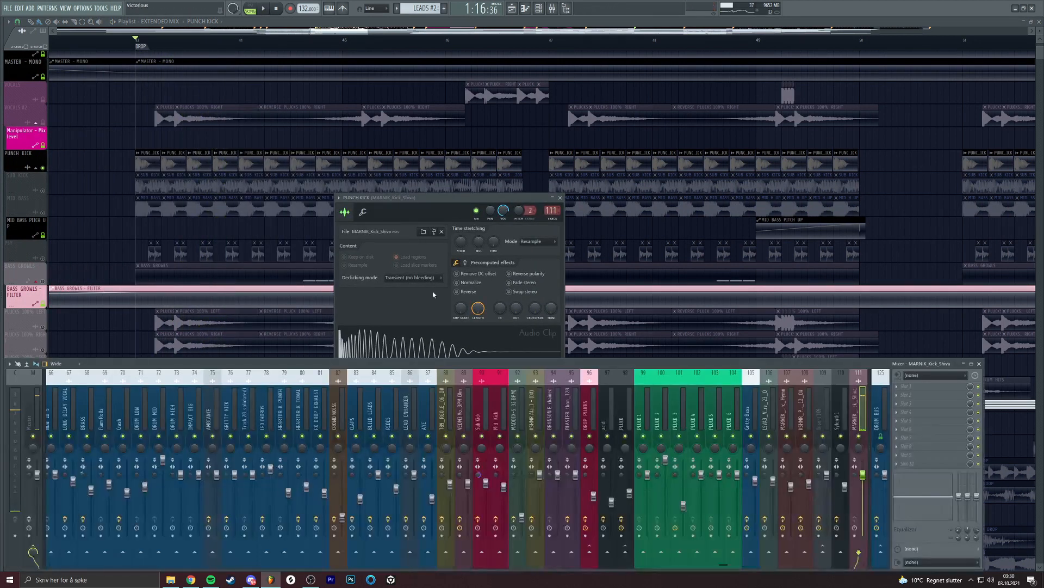
pyautogui.click(563, 199)
pyautogui.click(561, 198)
pyautogui.press('F9')
# Play the soloed punch kick from the start of the drop and stop playback
pyautogui.moveTo(497, 186); pyautogui.dragTo(447, 179)
pyautogui.press('space')
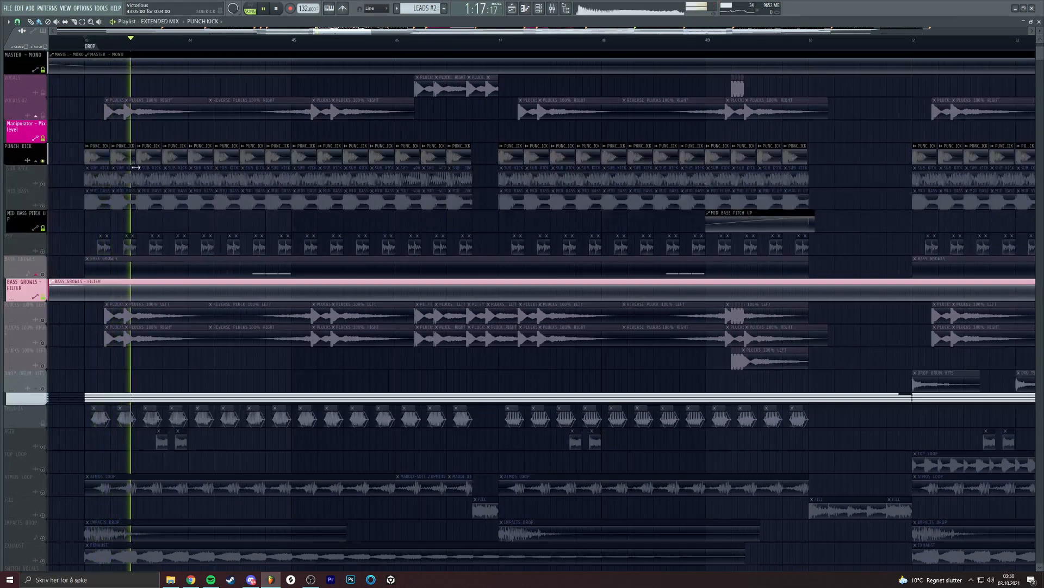
pyautogui.press('space')
# Solo the SUB KICK track, play it from the drop while opening its channel settings and mixer track, and stop playback
pyautogui.click(125, 180)
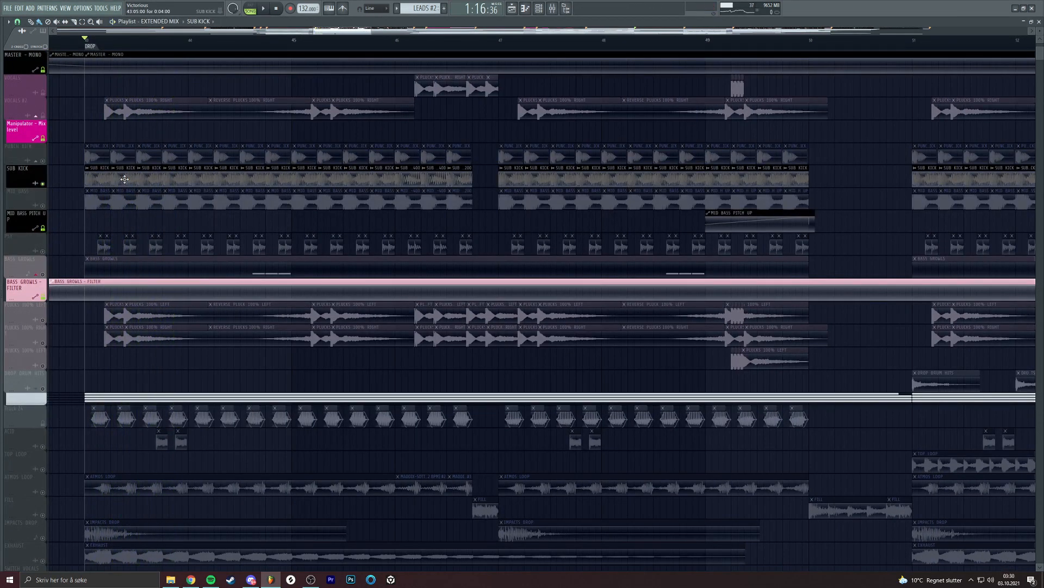
pyautogui.doubleClick(124, 179)
pyautogui.press('space')
pyautogui.moveTo(260, 115); pyautogui.dragTo(449, 210)
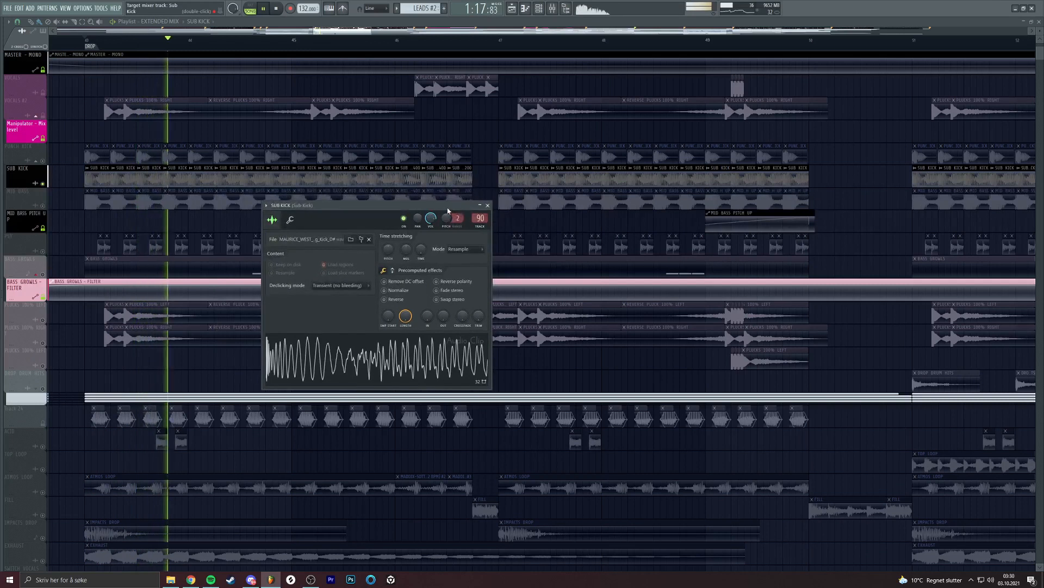
pyautogui.doubleClick(480, 218)
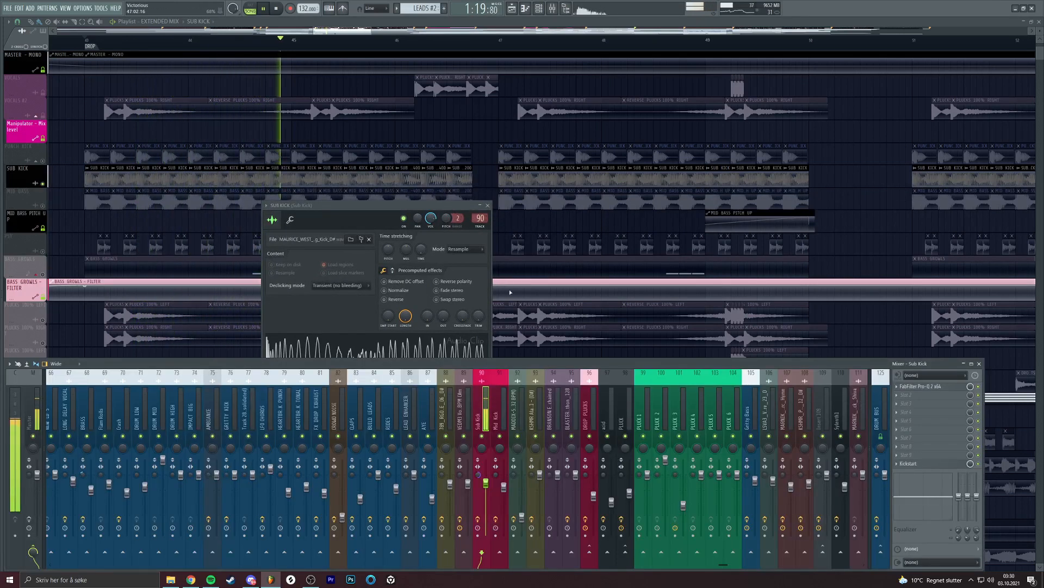
pyautogui.press('space')
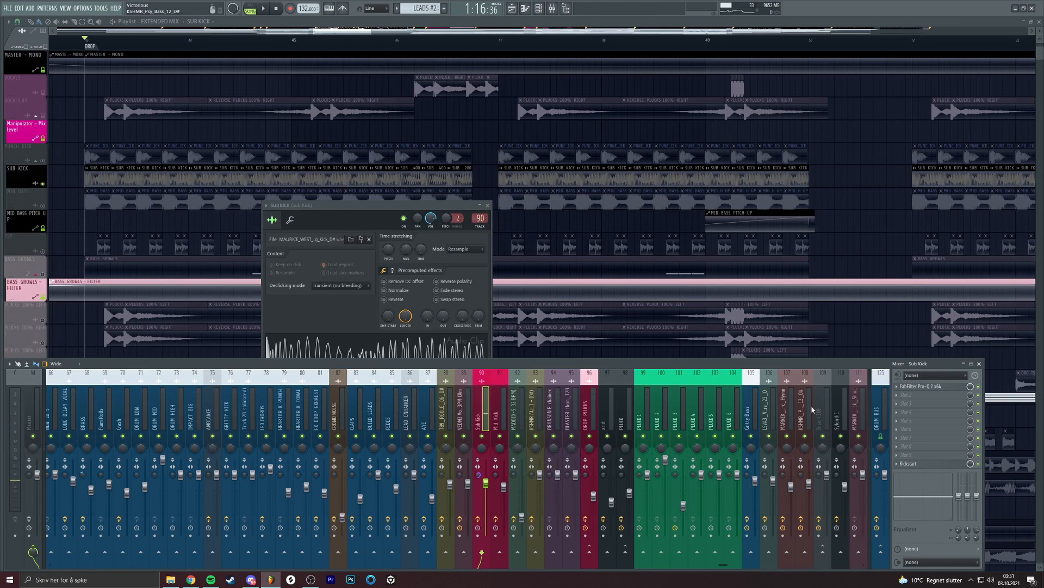
# Examine the Sub Kick track's Pro-Q 2 high cut and boosts and its Kickstart curve, closing each window and the mixer
pyautogui.click(939, 388)
pyautogui.click(206, 125)
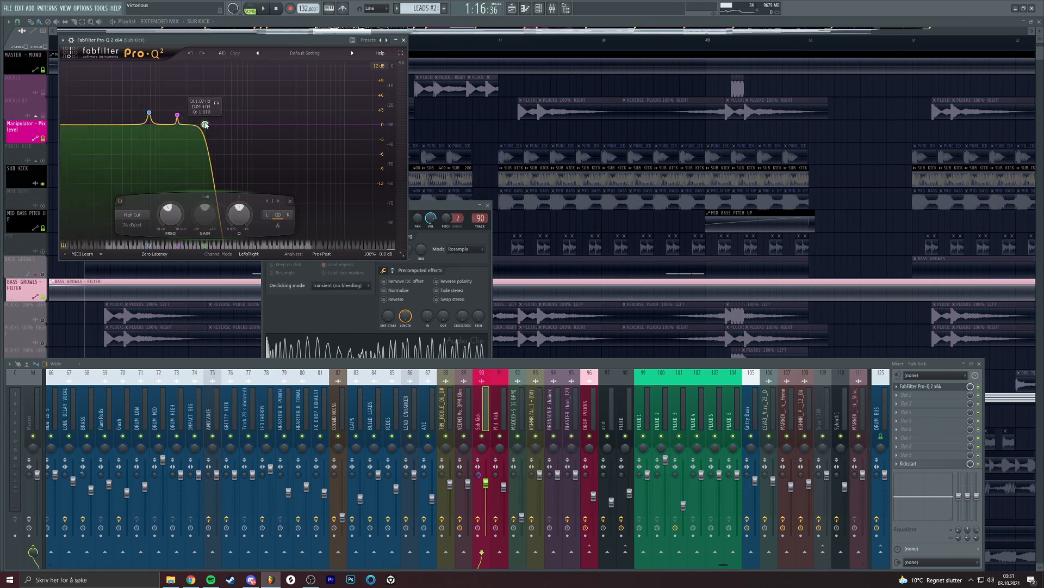
pyautogui.click(178, 115)
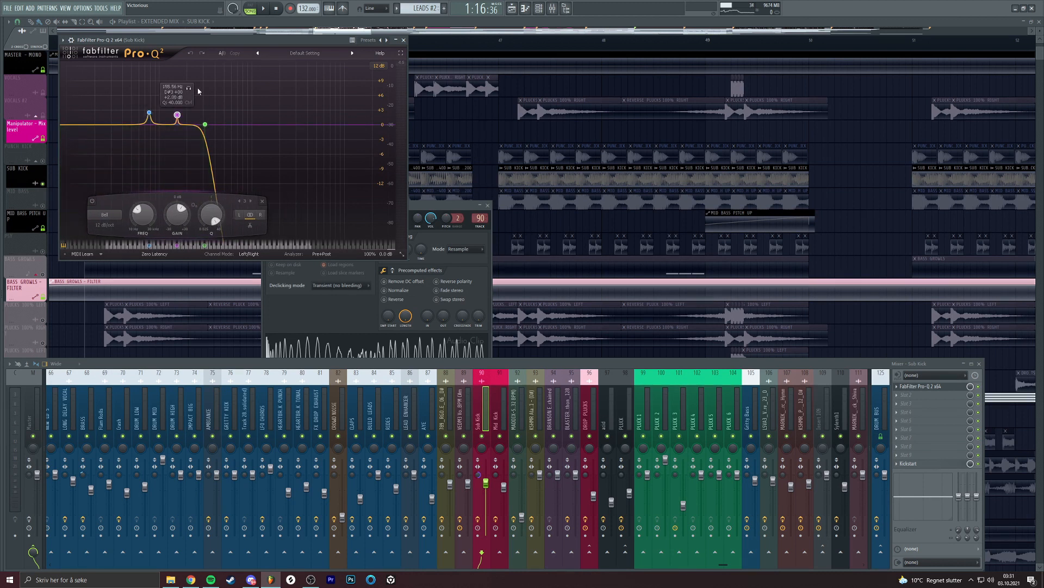
pyautogui.click(403, 41)
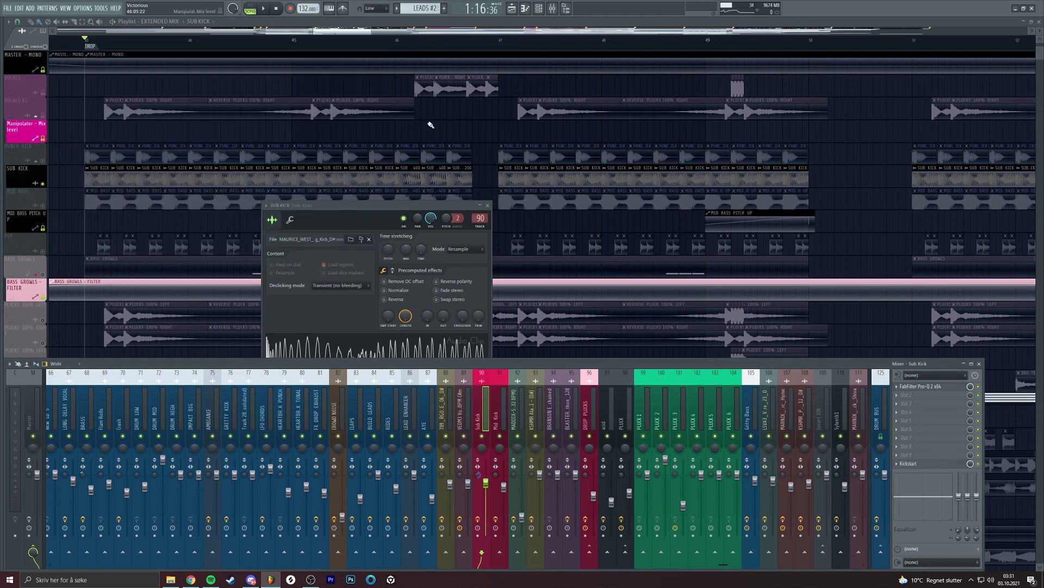
pyautogui.click(488, 206)
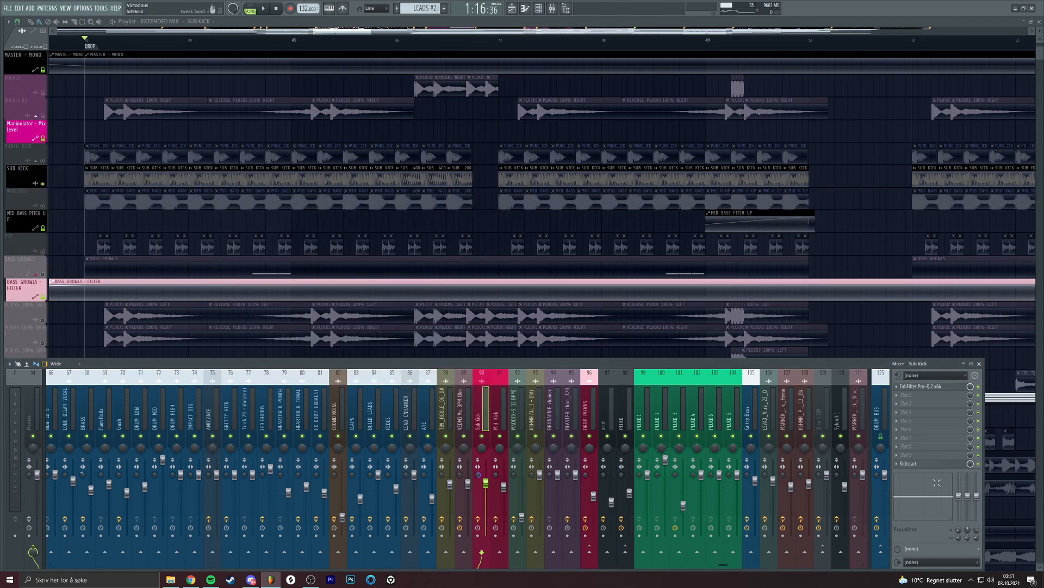
pyautogui.click(909, 463)
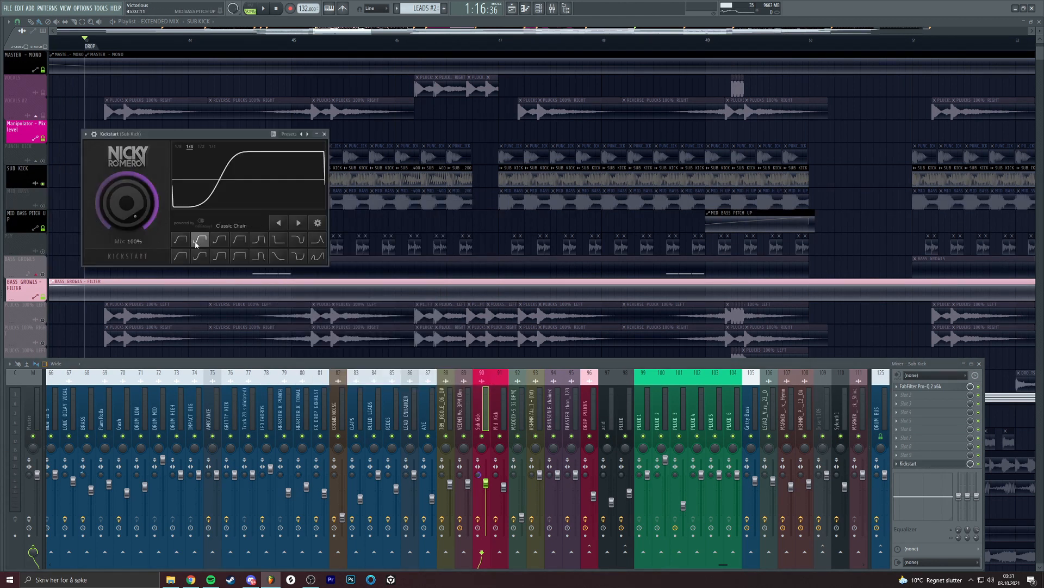
pyautogui.press('Escape')
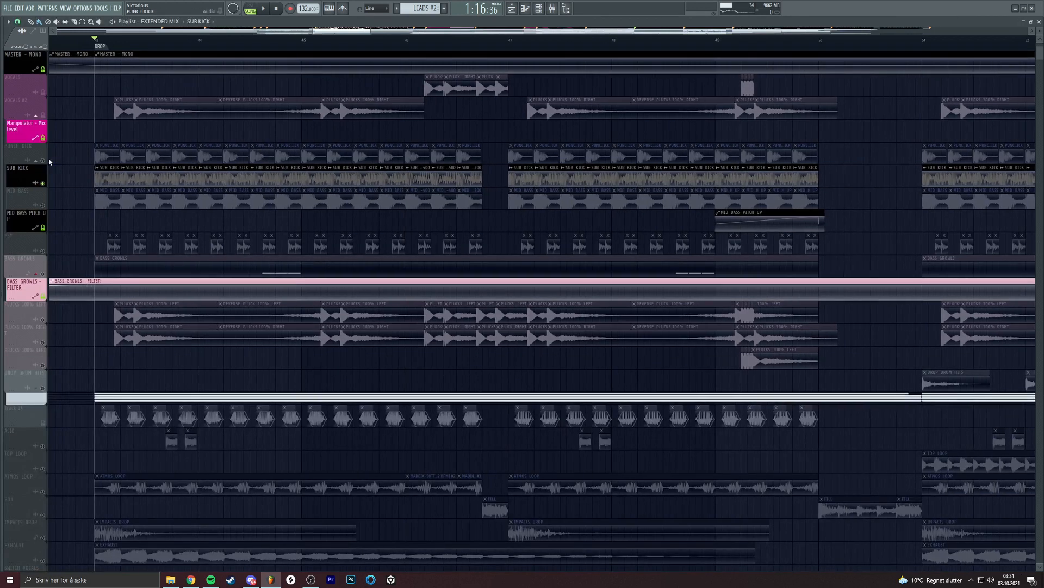
# Solo the MID BASS track, play it briefly, and open its clip's channel settings and linked mixer track
pyautogui.click(112, 201)
pyautogui.scroll(-1, 116, 200)
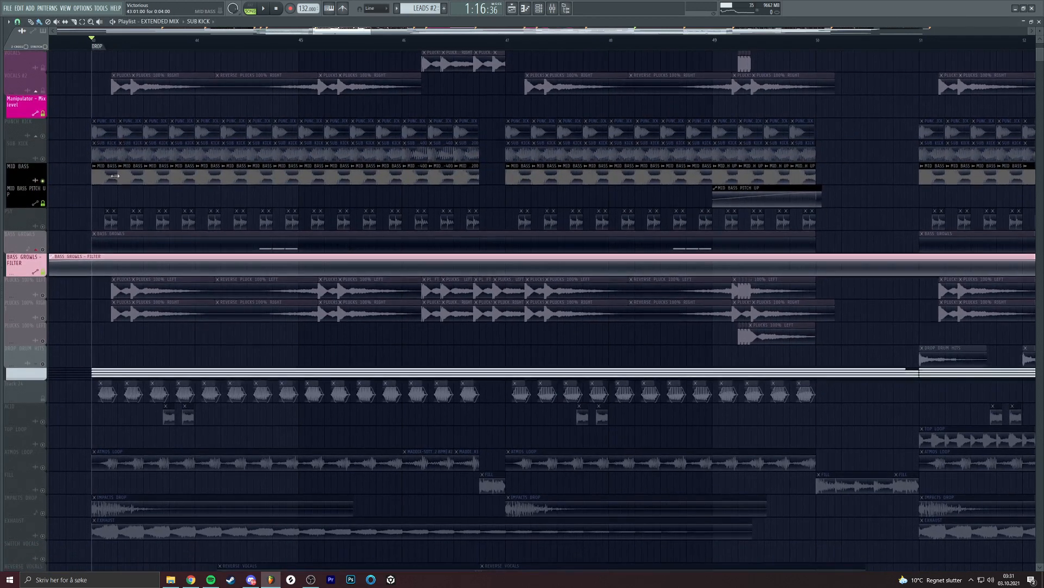
pyautogui.click(109, 175)
pyautogui.press('space')
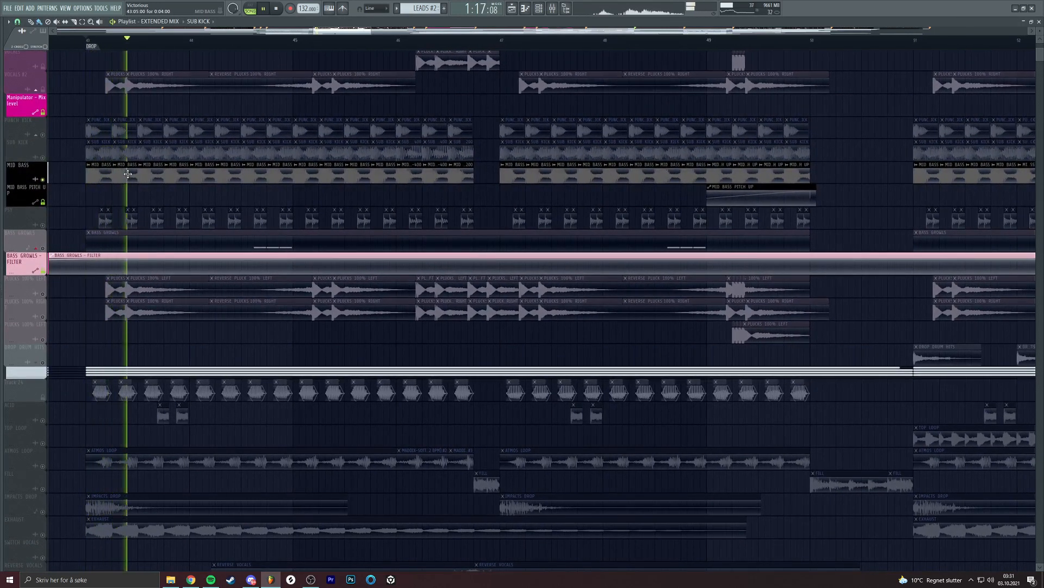
pyautogui.doubleClick(128, 173)
pyautogui.press('space')
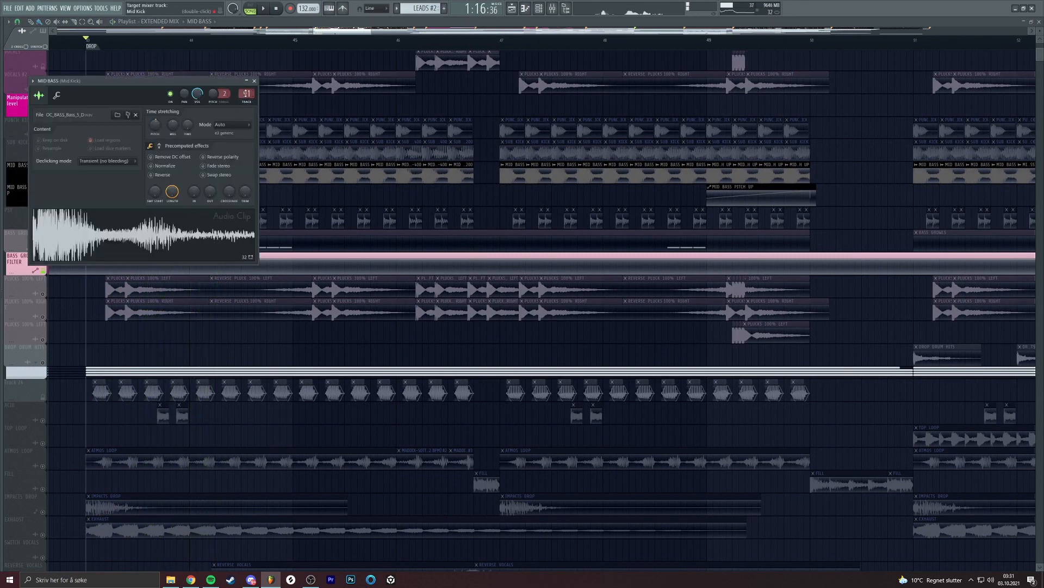
pyautogui.doubleClick(245, 97)
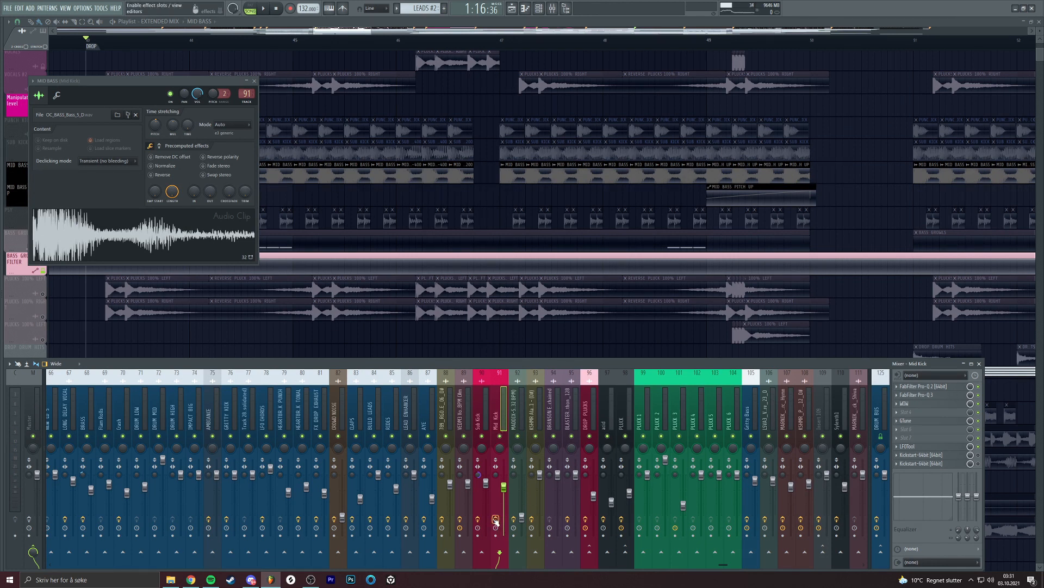
# Play the soloed mid bass from the drop twice, comparing it without and with its mixer effects
pyautogui.press('space')
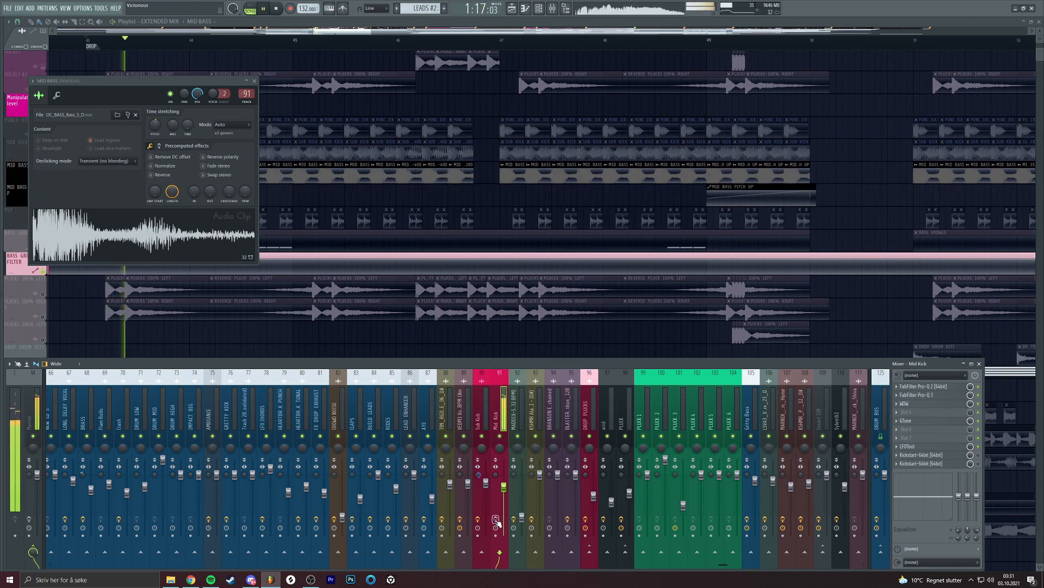
pyautogui.press('space')
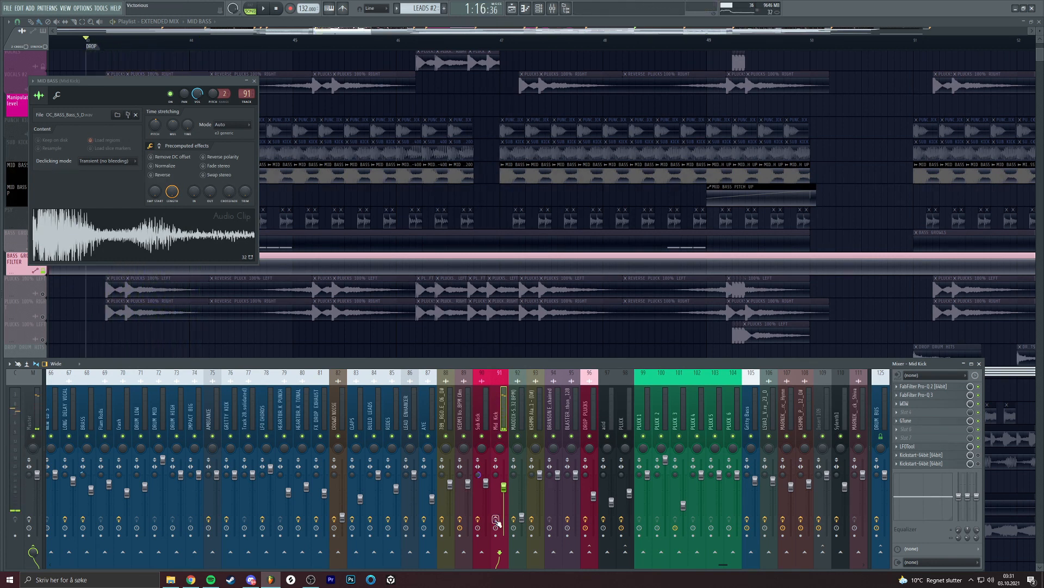
pyautogui.press('space')
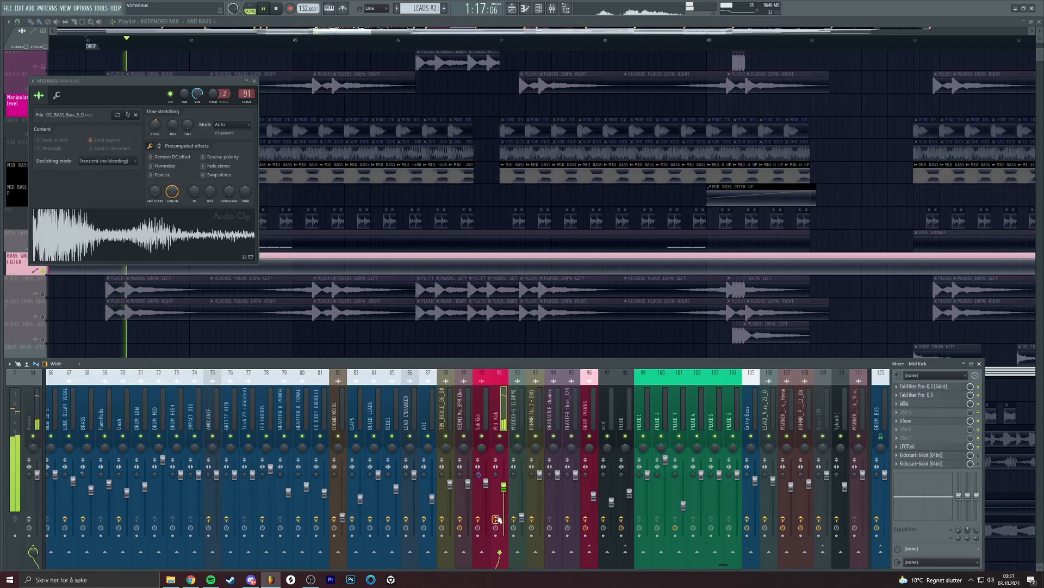
pyautogui.press('space')
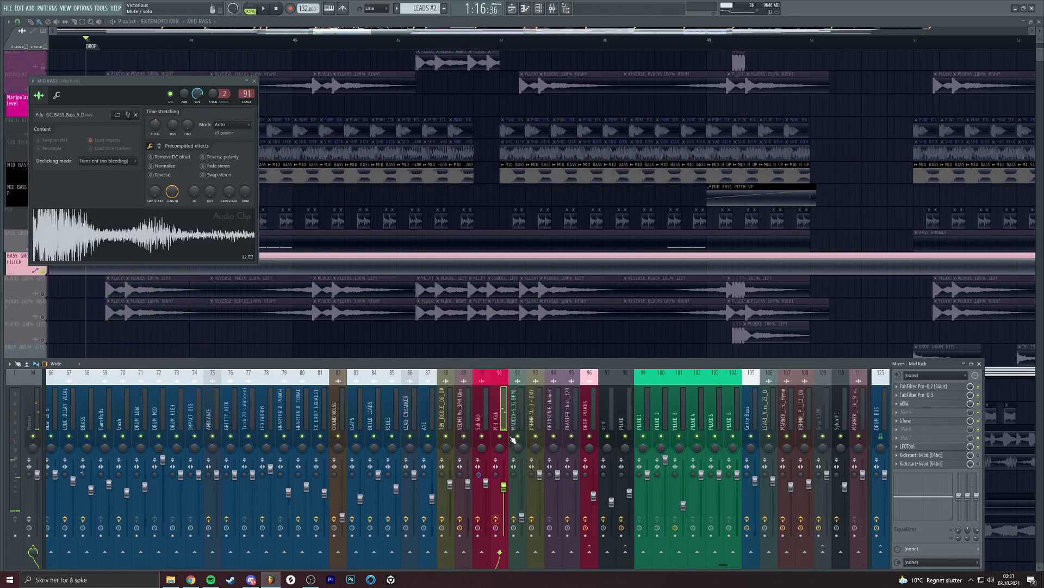
# Examine the low cut in the Mid Kick track's Pro-Q 2, and close the EQ and the MID BASS channel settings
pyautogui.click(923, 386)
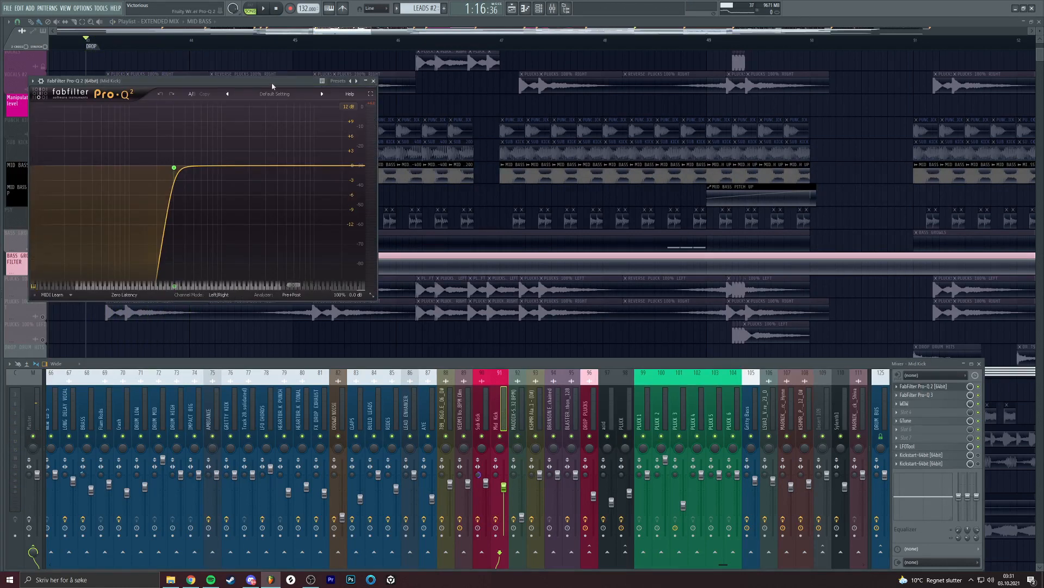
pyautogui.moveTo(272, 86); pyautogui.dragTo(572, 142)
pyautogui.click(255, 81)
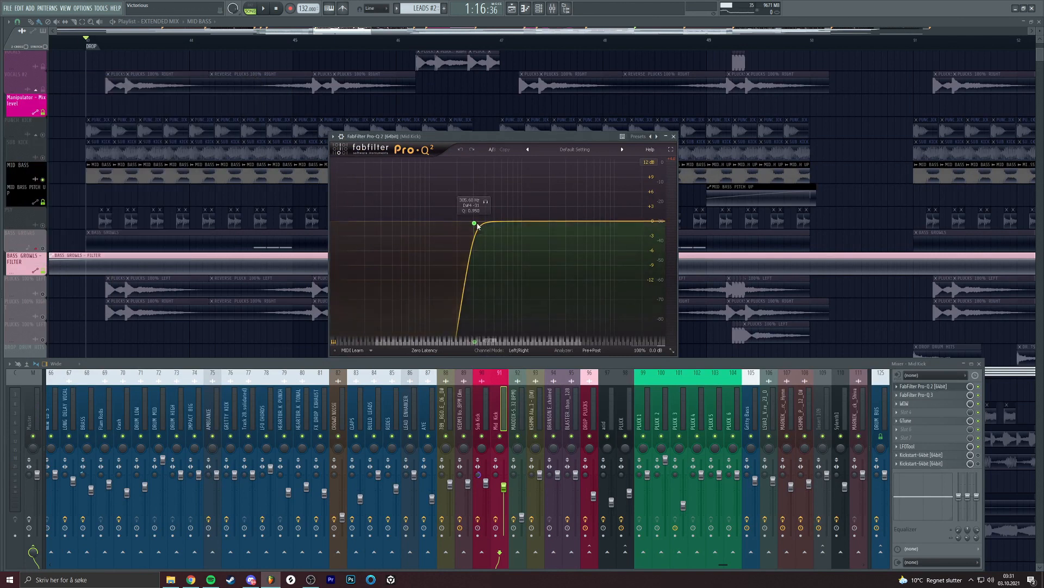
pyautogui.click(674, 137)
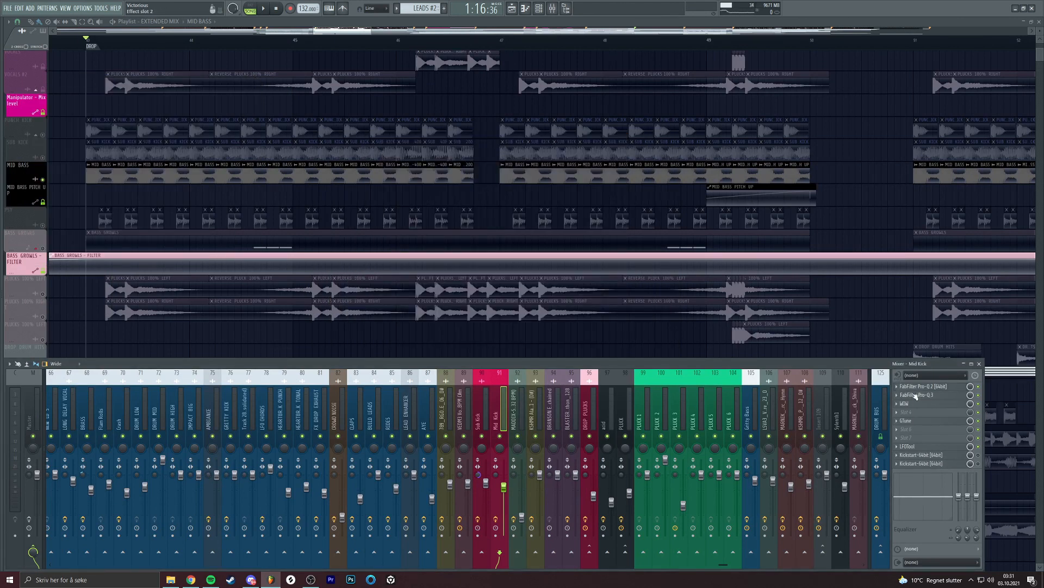
# Open the Mid Kick track's Pro-Q 3, solo its high-frequency cut bands during playback, and close the EQ after stopping
pyautogui.click(934, 395)
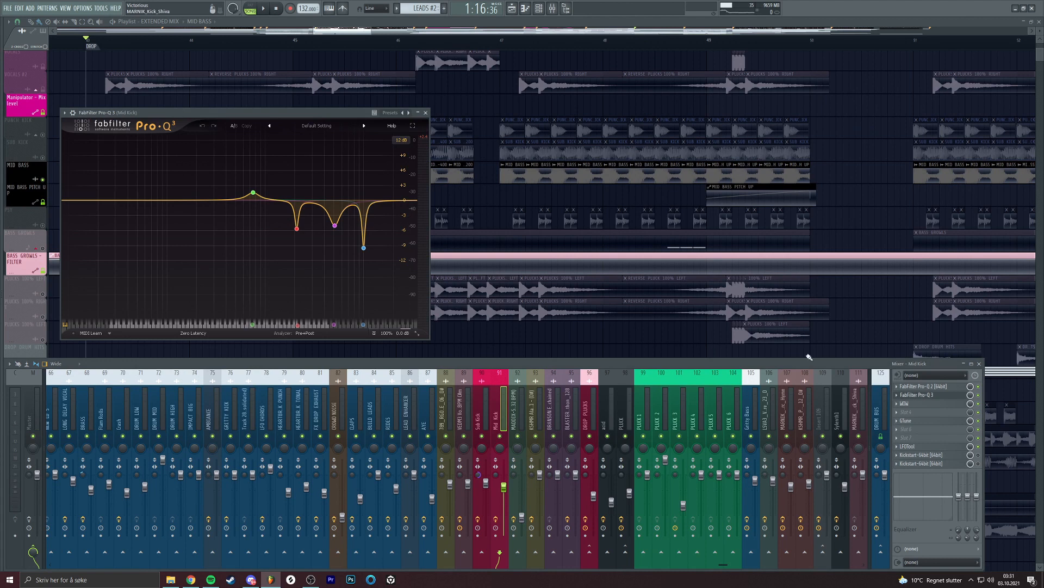
pyautogui.click(339, 224)
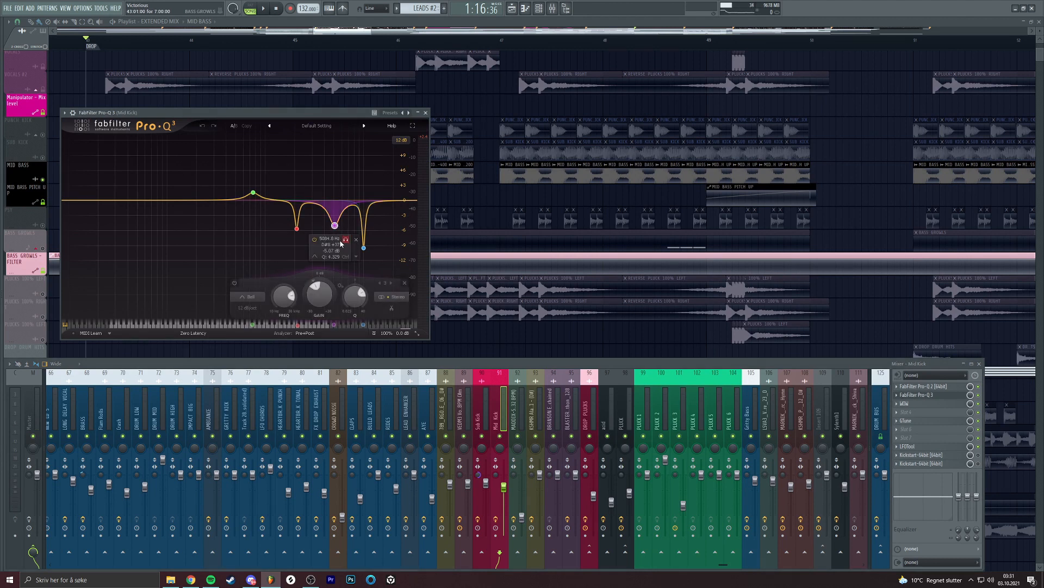
pyautogui.press('space')
pyautogui.click(346, 240)
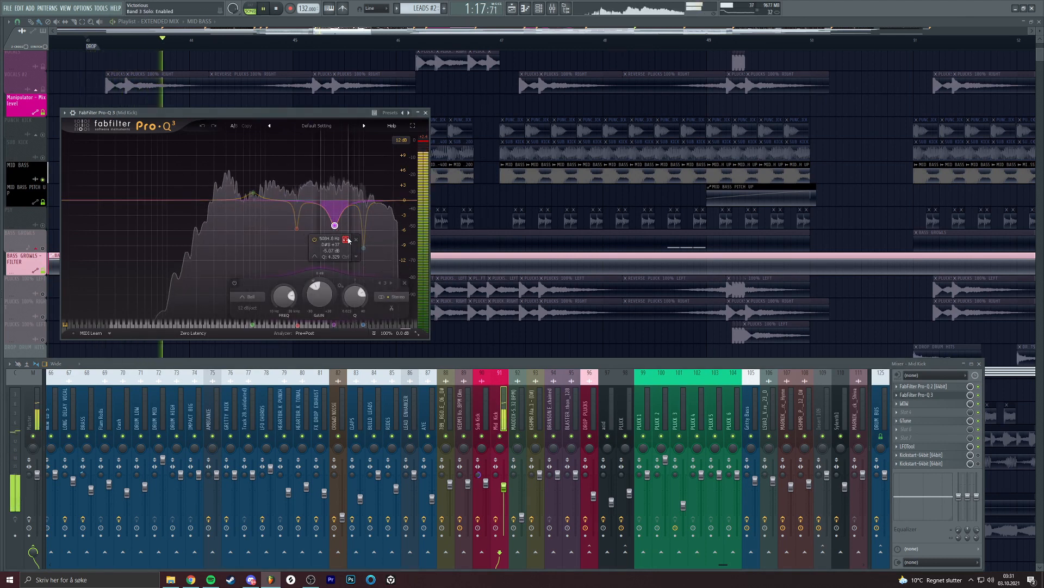
pyautogui.click(374, 220)
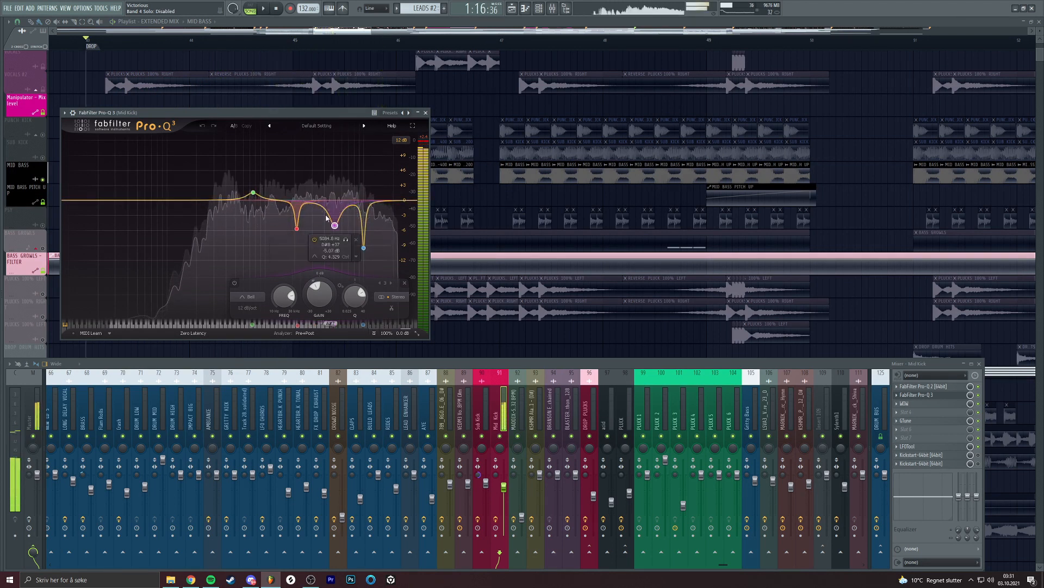
pyautogui.press('space')
pyautogui.click(426, 113)
# Open the WOW filter on the Mid Kick track, audition its effect on the mid bass in short playbacks, and close it
pyautogui.click(912, 403)
pyautogui.click(912, 404)
pyautogui.click(912, 404)
pyautogui.click(913, 405)
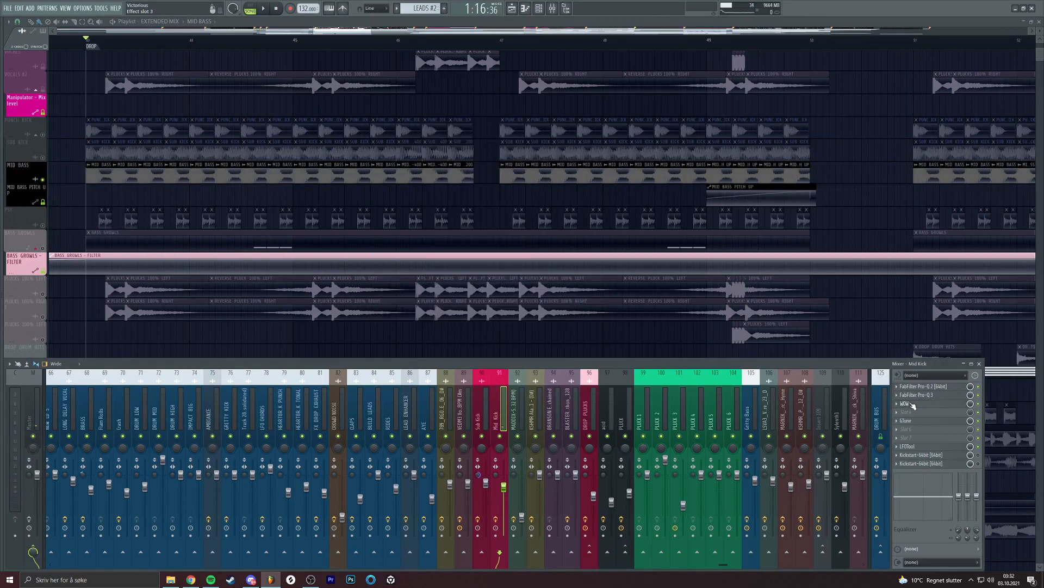
pyautogui.click(913, 405)
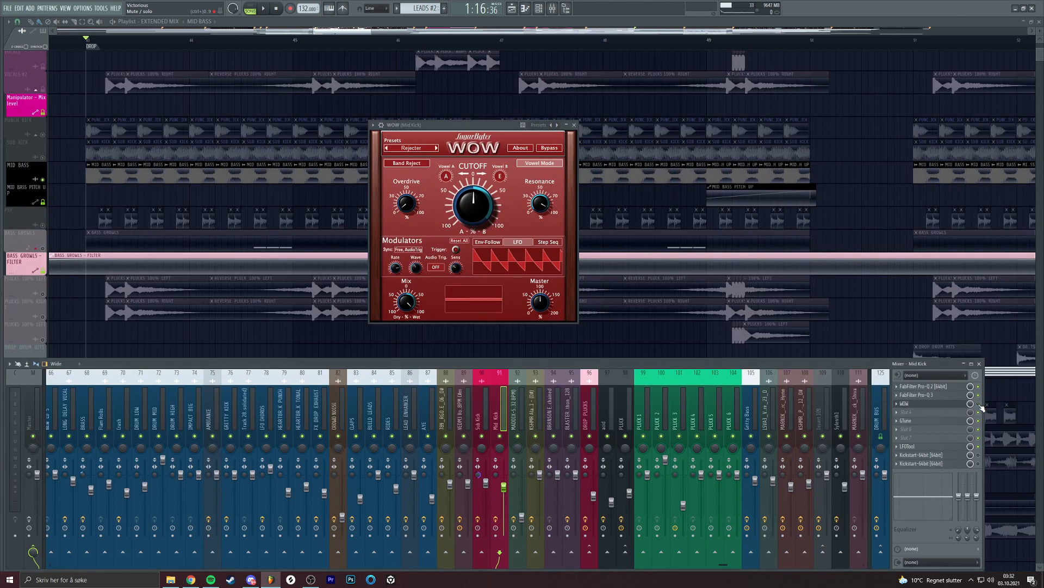
pyautogui.press('space')
pyautogui.press('space')
pyautogui.press('space')
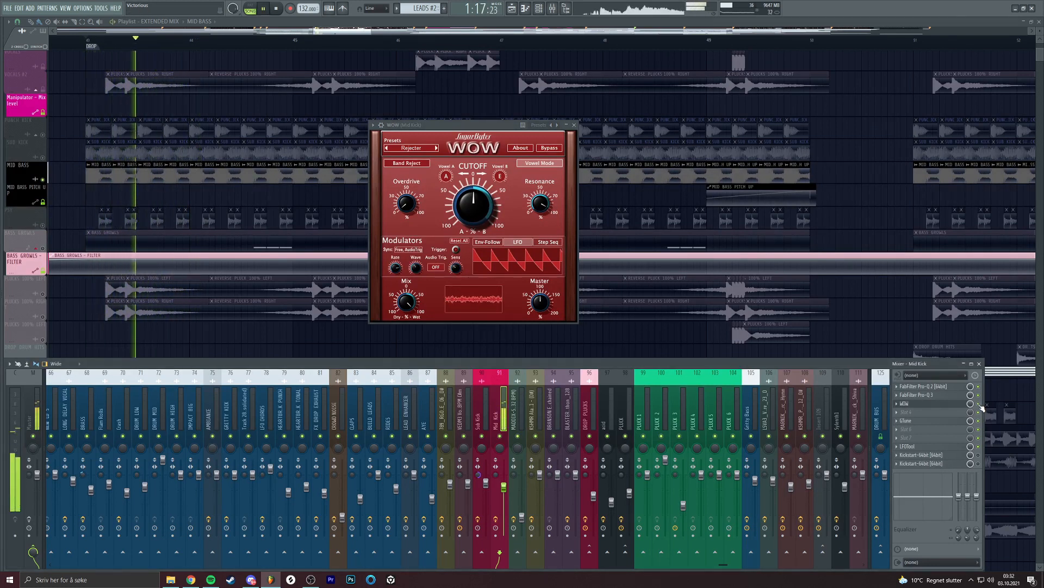
pyautogui.press('space')
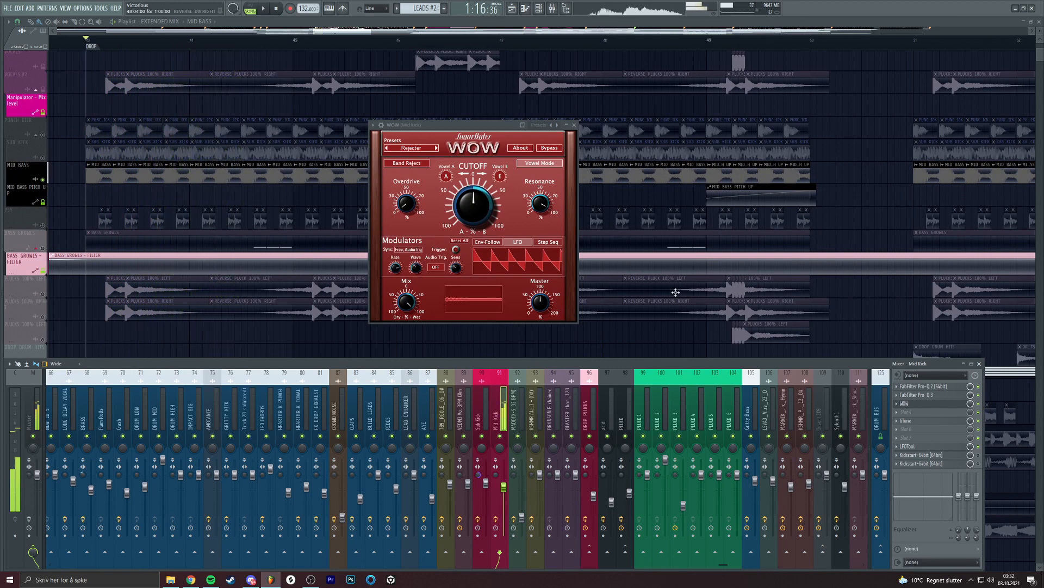
pyautogui.moveTo(478, 126); pyautogui.dragTo(450, 136)
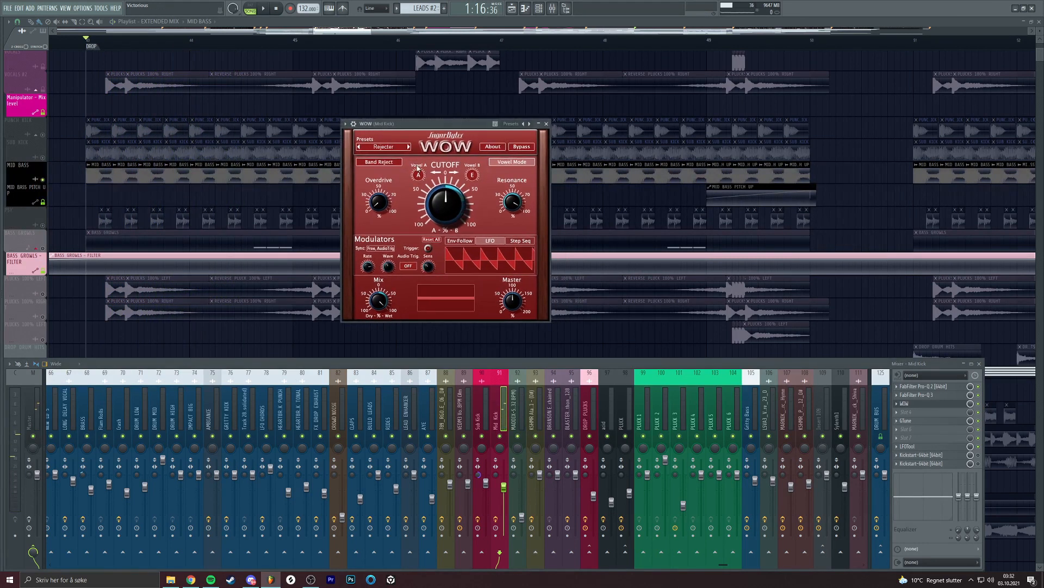
pyautogui.click(547, 125)
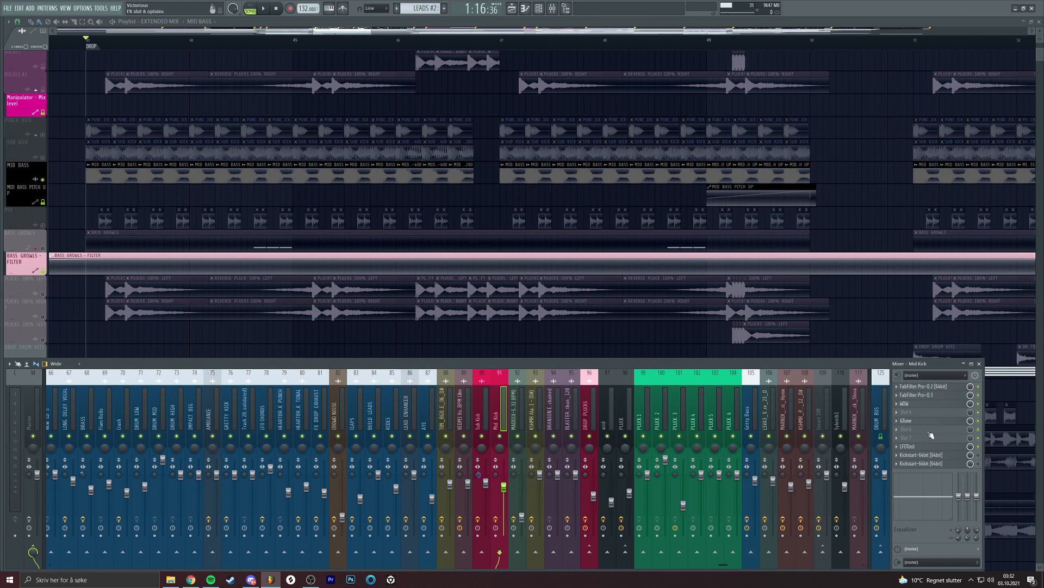
# Examine the LFOTool volume curve on the Mid Kick track, and close the plugin and the mixer
pyautogui.click(921, 447)
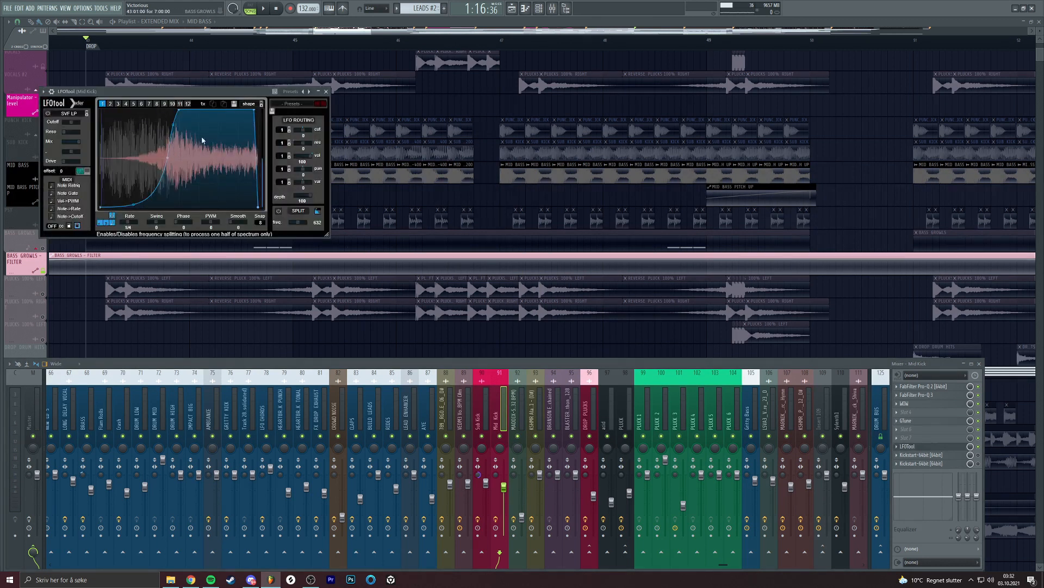
pyautogui.click(326, 91)
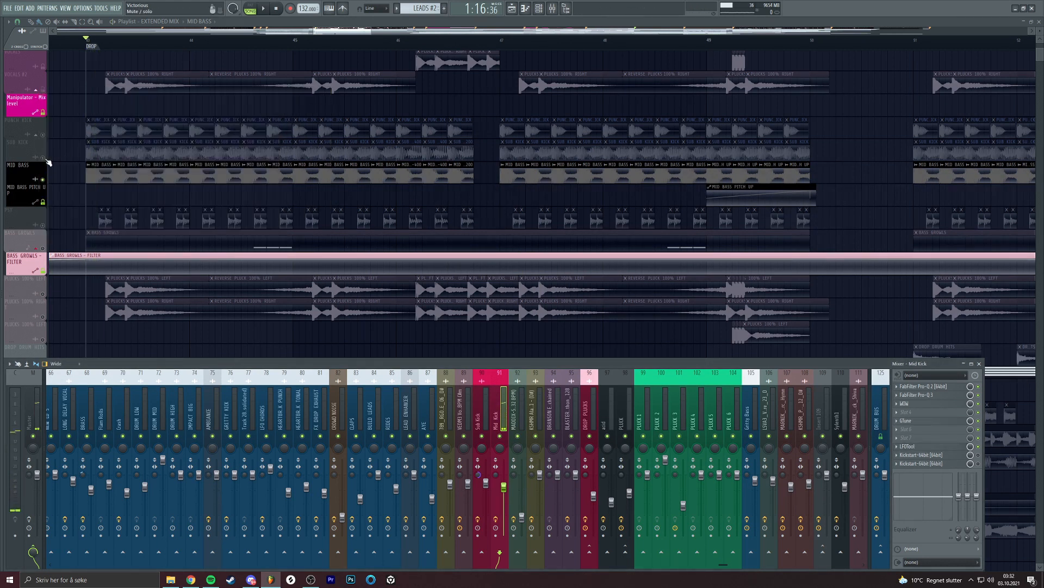
pyautogui.press('F9')
# Play the soloed PSY track from the drop and open the channel settings of its first clip
pyautogui.press('space')
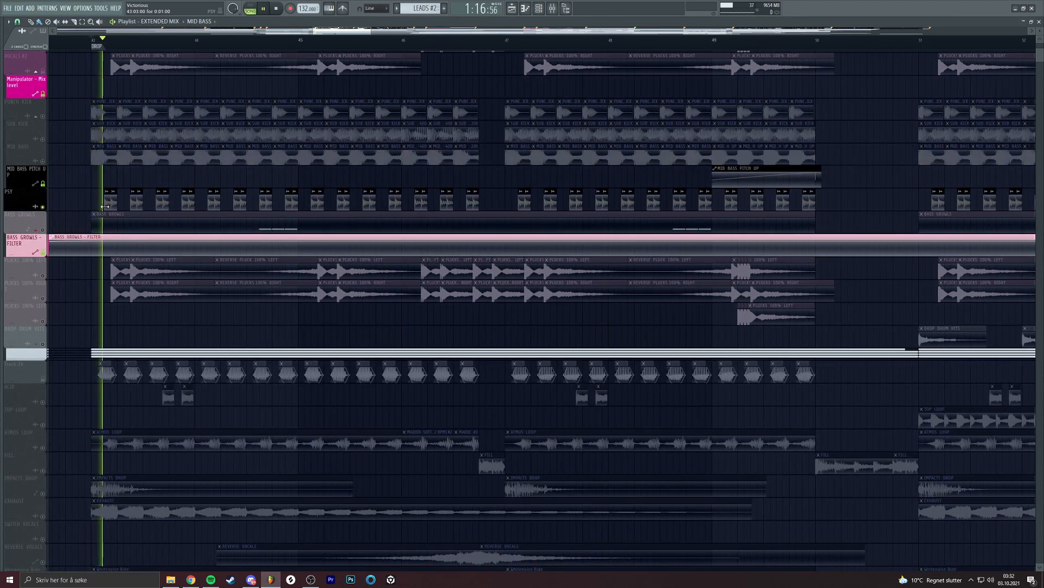
pyautogui.scroll(3, 105, 206)
pyautogui.doubleClick(108, 203)
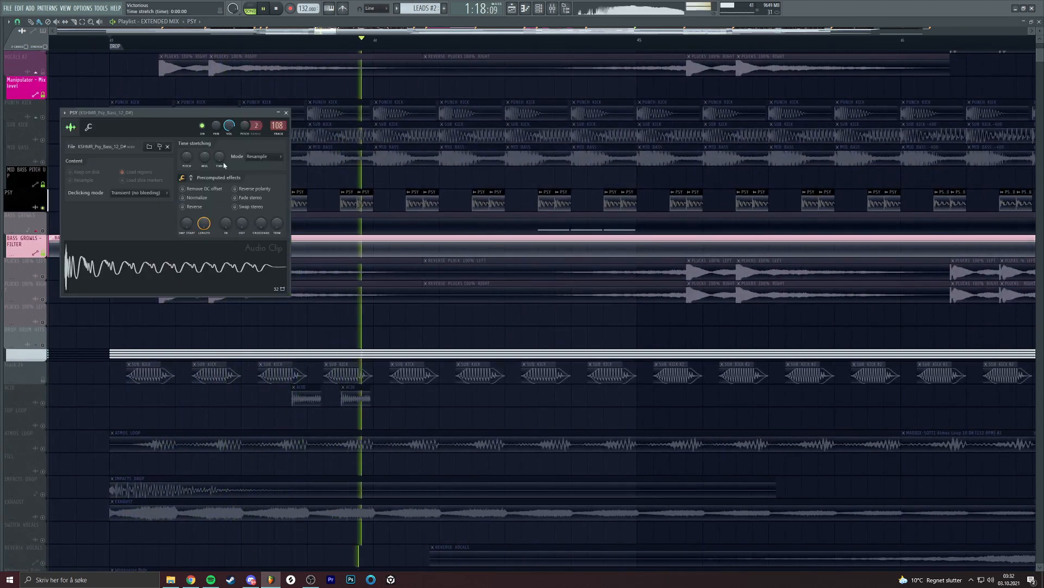
# Open the psy bass's mixer track, examine the low cut in its Pro-Q 3, and close the EQ
pyautogui.click(278, 125)
pyautogui.press('space')
pyautogui.click(925, 387)
pyautogui.click(925, 387)
pyautogui.click(925, 387)
pyautogui.moveTo(137, 174)
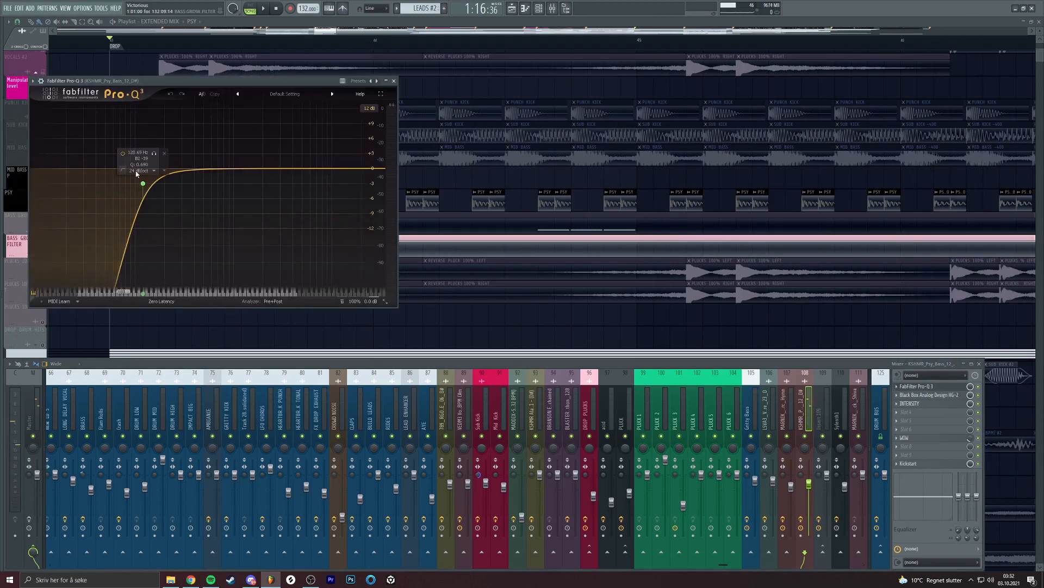
pyautogui.click(393, 81)
# Examine the Black Box HG-2 and INTENSITY settings on the psy bass track, closing each plugin
pyautogui.click(930, 395)
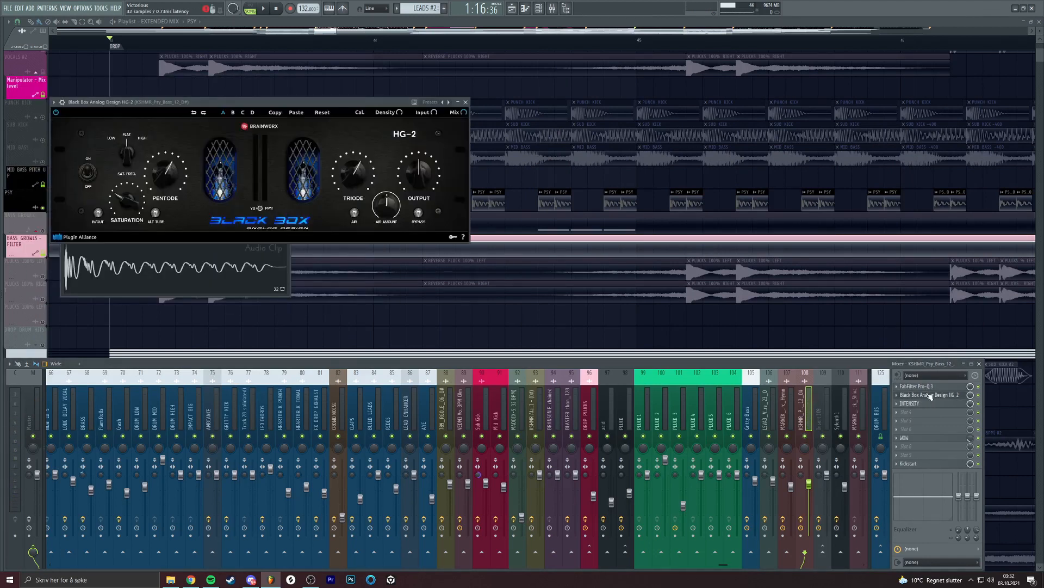
pyautogui.click(928, 396)
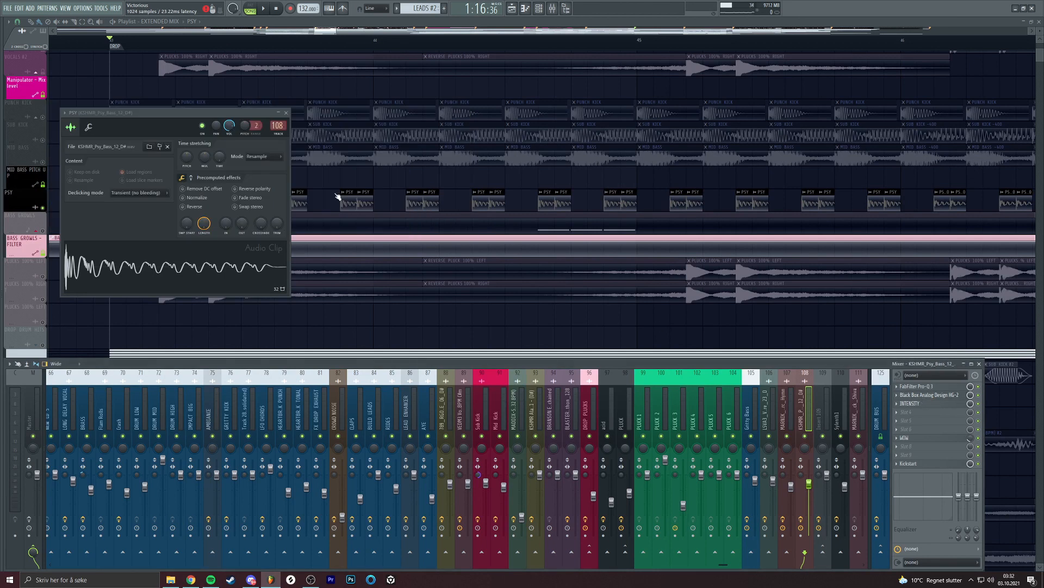
pyautogui.click(910, 403)
pyautogui.moveTo(378, 116); pyautogui.dragTo(615, 136)
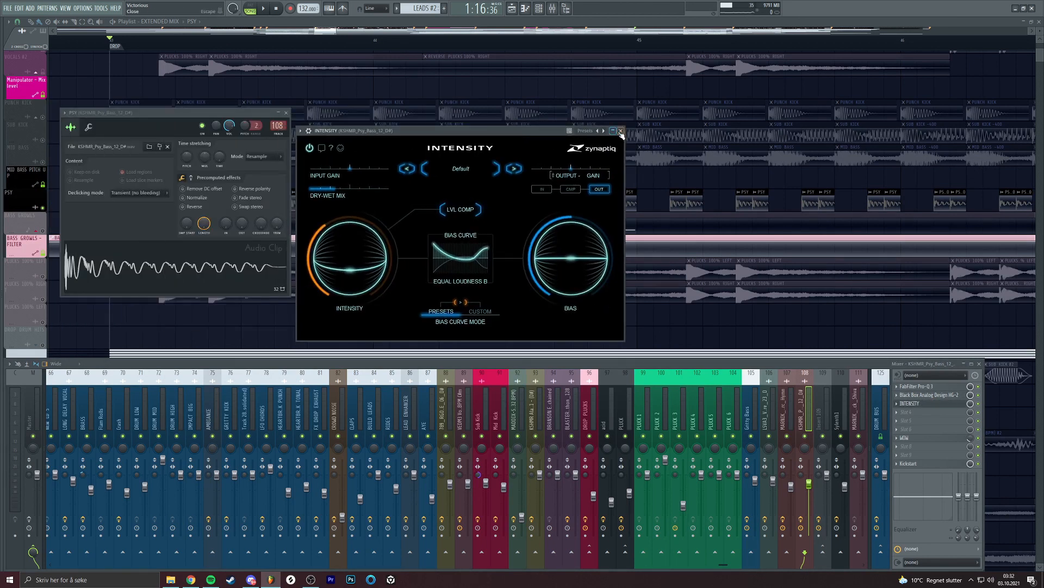
pyautogui.click(621, 131)
# Open the psy bass's WOW filter, close the clip's channel settings, audition the filter in short playbacks, and close it
pyautogui.click(915, 439)
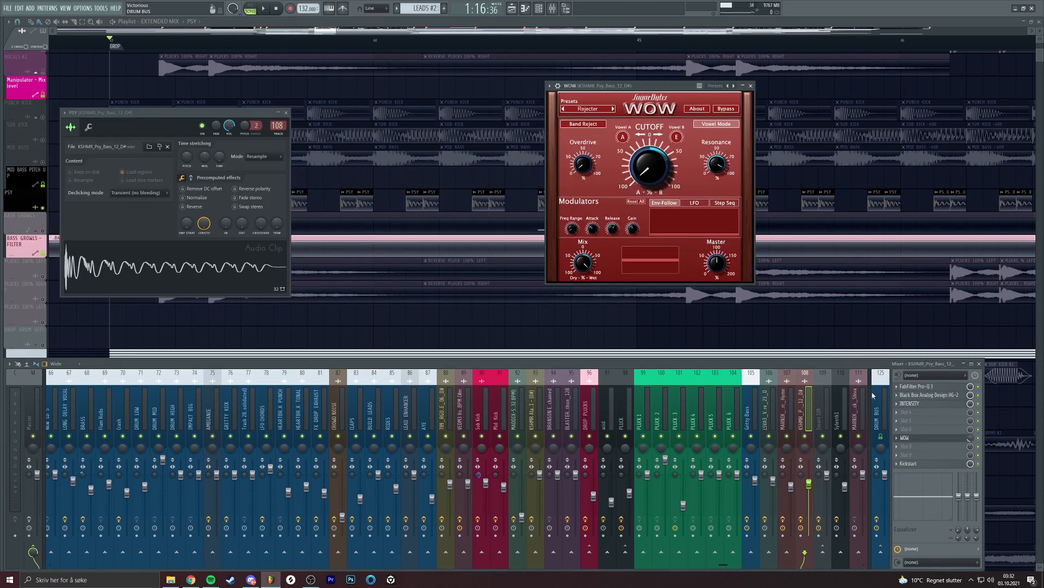
pyautogui.click(286, 113)
pyautogui.press('space')
pyautogui.press('space')
pyautogui.press('space')
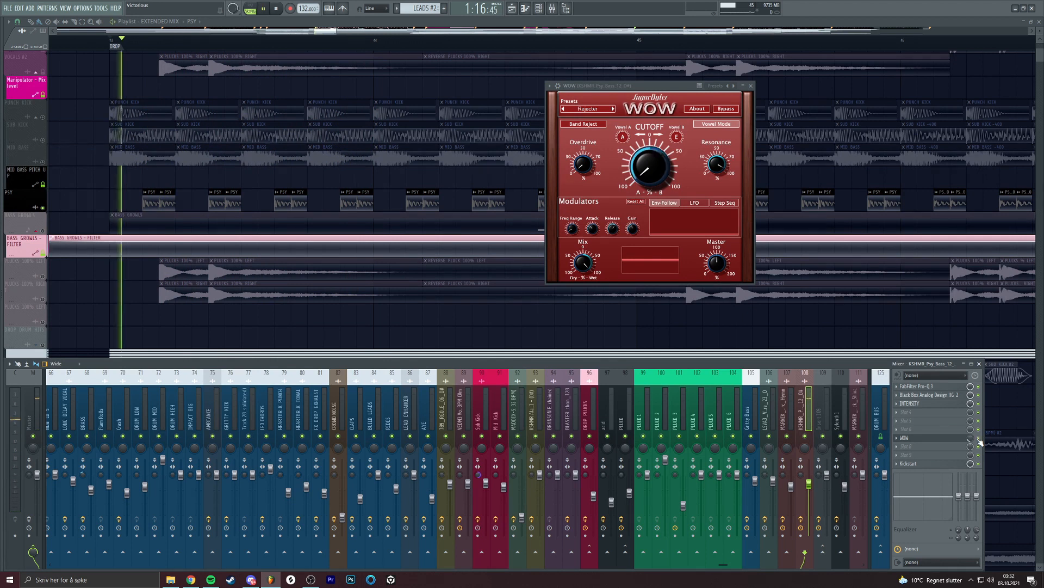
pyautogui.press('space')
pyautogui.moveTo(606, 86); pyautogui.dragTo(580, 78)
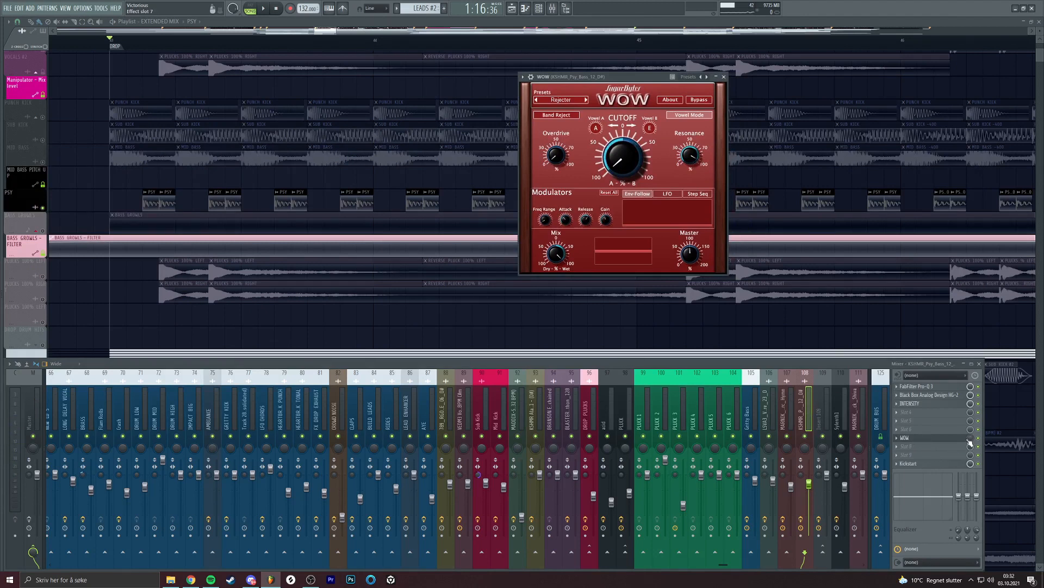
pyautogui.click(723, 77)
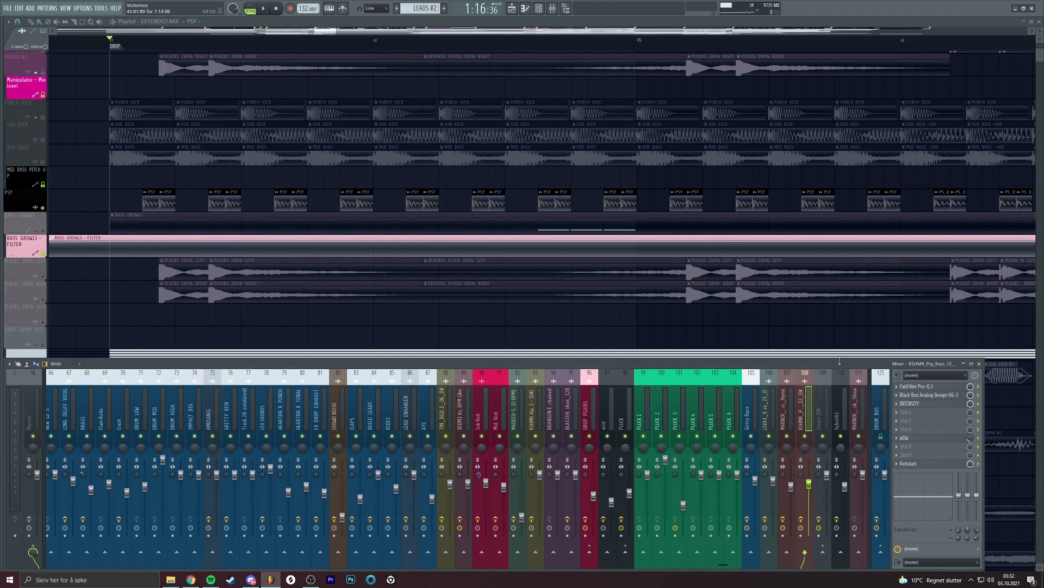
# Examine the Kickstart sidechain on the psy bass track, and close the plugin and the mixer
pyautogui.click(932, 463)
pyautogui.click(328, 117)
pyautogui.moveTo(252, 135); pyautogui.dragTo(467, 133)
# Unmute the PUNCH KICK, SUB KICK and MID BASS tracks and play them together with PSY from the drop
pyautogui.click(42, 131)
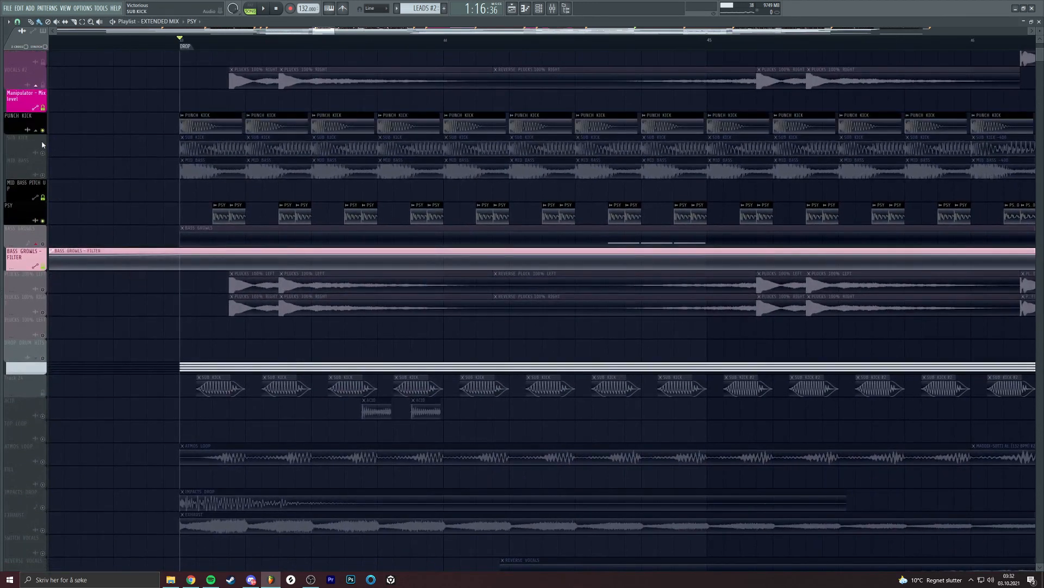
pyautogui.click(43, 153)
pyautogui.click(42, 176)
pyautogui.press('space')
pyautogui.scroll(-3, 277, 137)
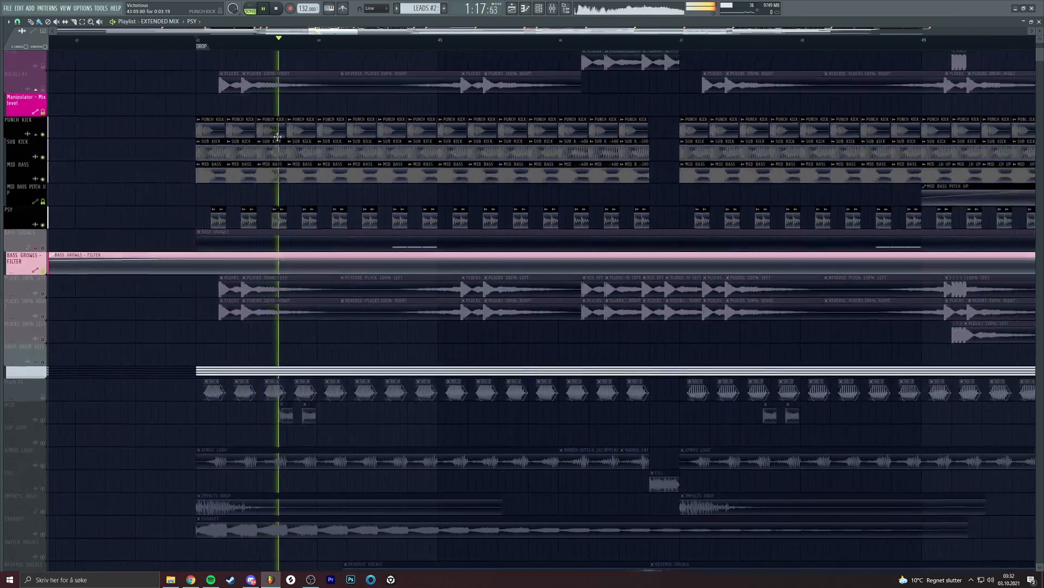
pyautogui.scroll(3, 378, 163)
pyautogui.moveTo(413, 162); pyautogui.dragTo(325, 139)
pyautogui.scroll(-2, 377, 189)
pyautogui.scroll(-1, 390, 175)
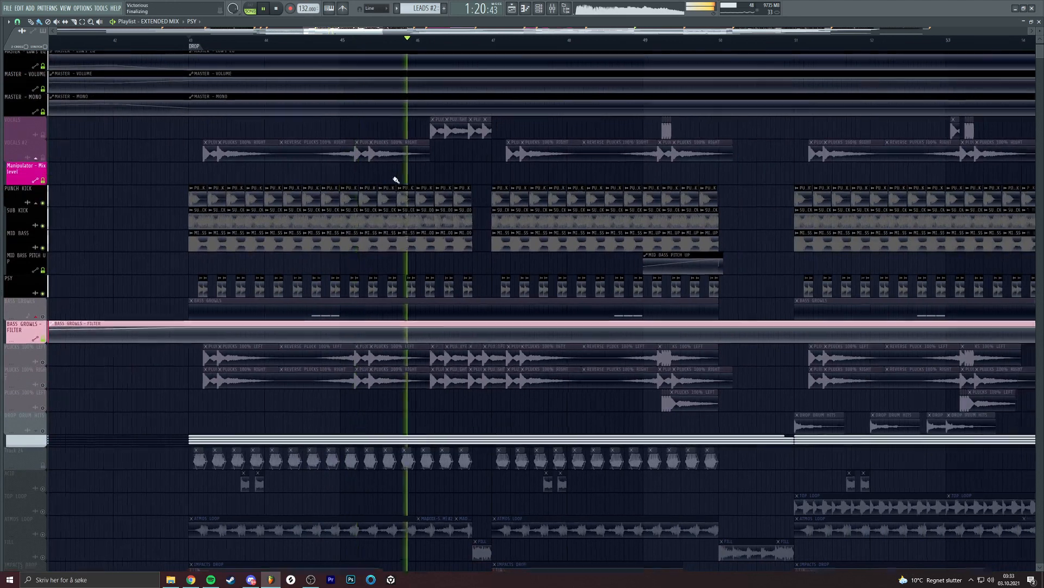
pyautogui.press('space')
# Set the playhead to bar 46, where the -400 kick and bass clips start, and save the project
pyautogui.scroll(3, 472, 174)
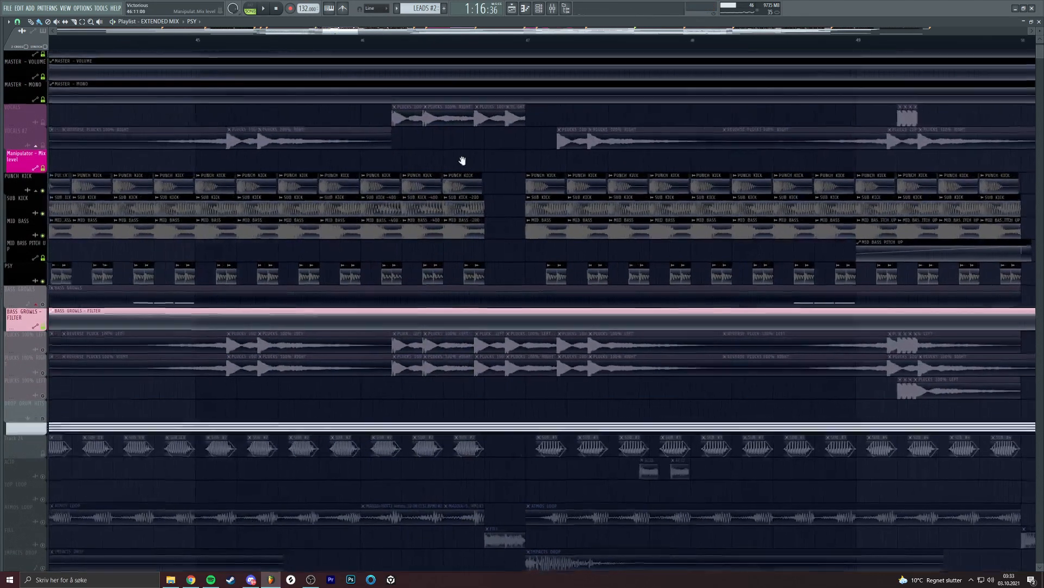
pyautogui.click(355, 40)
pyautogui.scroll(2, 348, 102)
pyautogui.moveTo(344, 102); pyautogui.dragTo(288, 106)
pyautogui.hotkey('ctrl', 's')
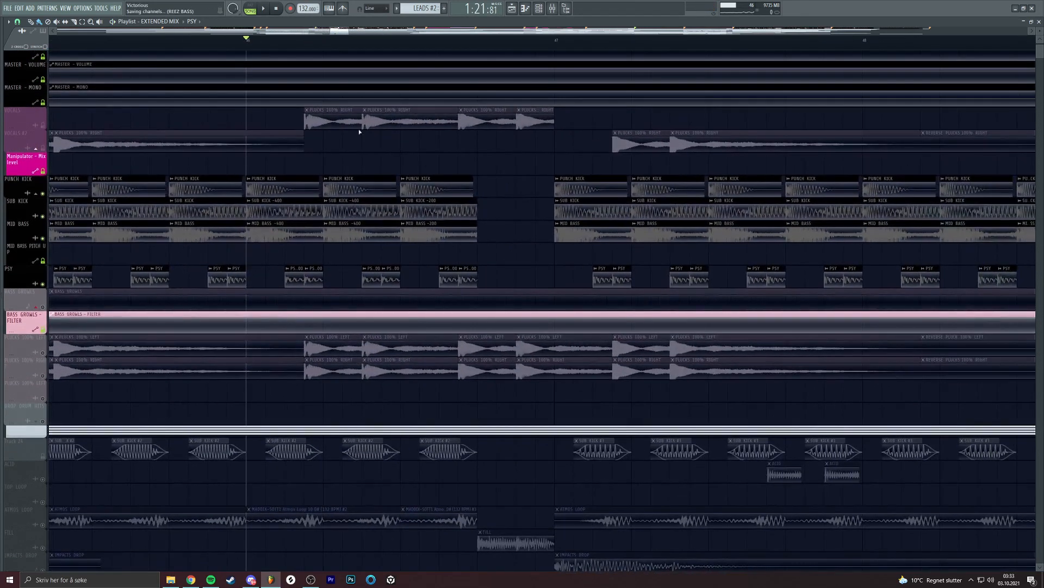
pyautogui.moveTo(346, 139); pyautogui.dragTo(290, 148)
pyautogui.scroll(1, 290, 148)
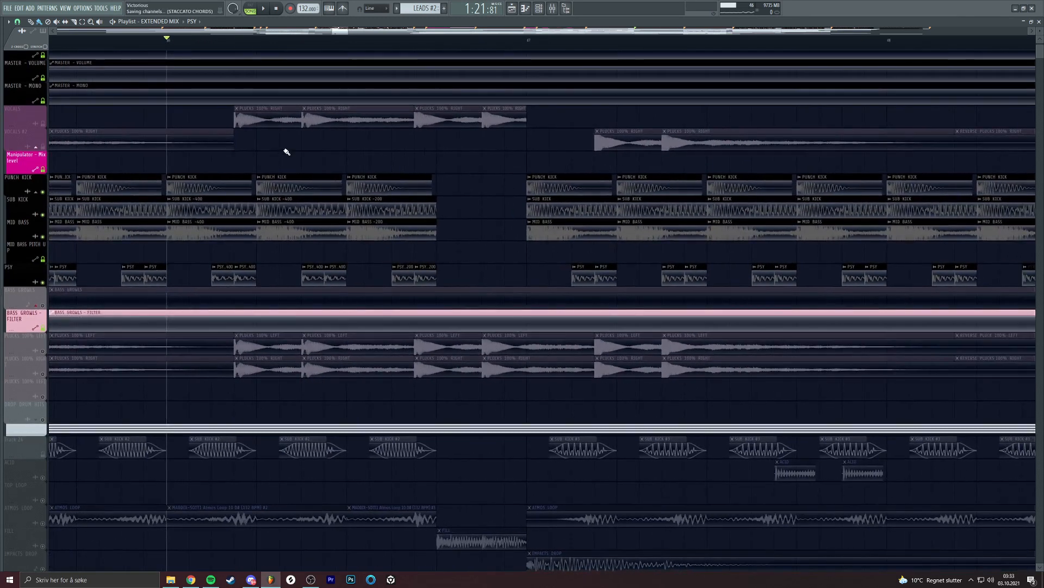
pyautogui.scroll(-5, 240, 174)
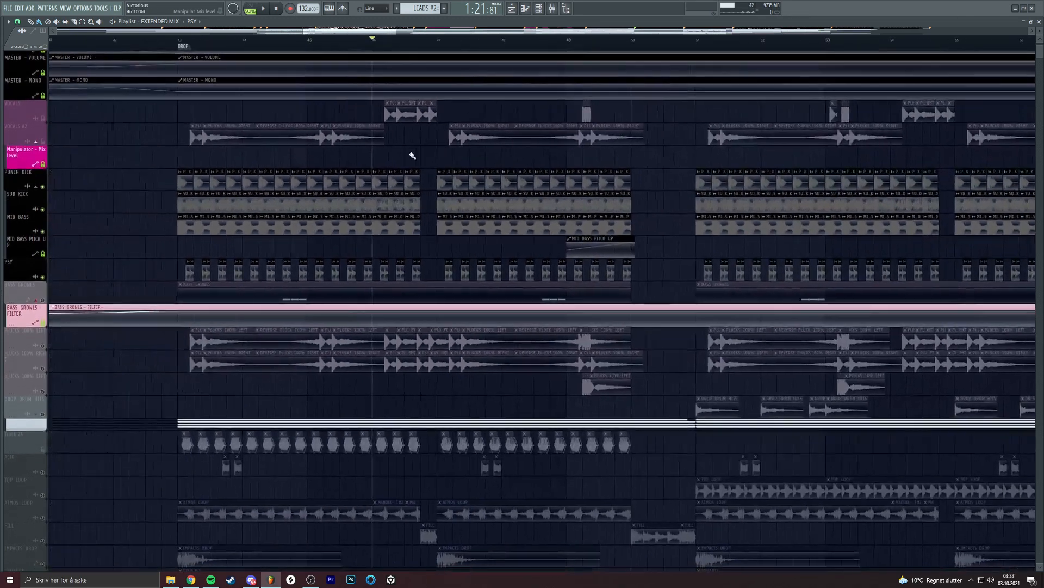
pyautogui.scroll(4, 345, 145)
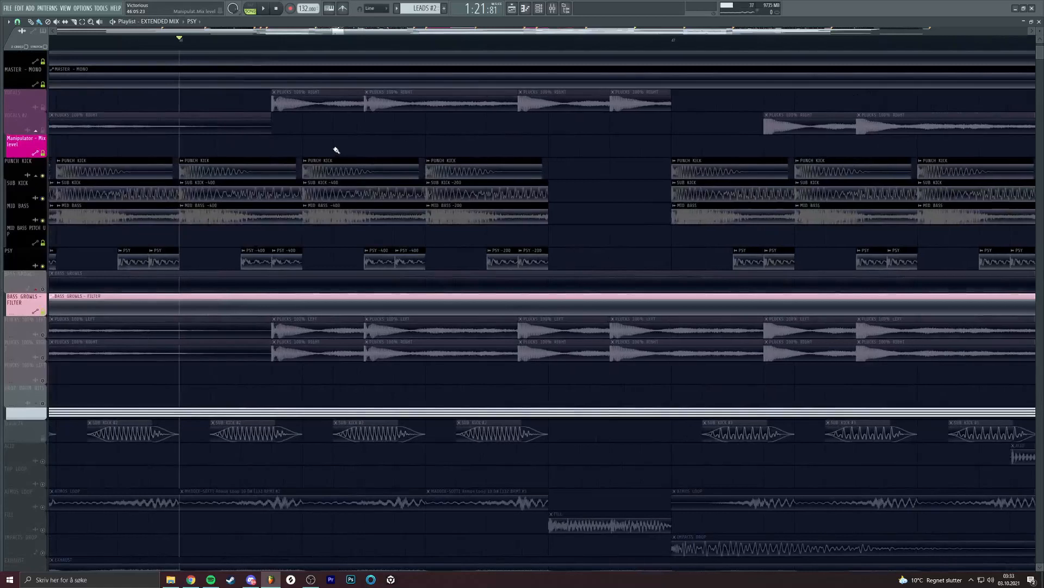
# Check the channel settings of the pitched-down SUB KICK -400 and -200 clips, closing each one
pyautogui.doubleClick(272, 193)
pyautogui.press('Escape')
pyautogui.doubleClick(422, 197)
pyautogui.press('Escape')
pyautogui.doubleClick(526, 192)
pyautogui.press('Escape')
# Play the pitched-down kick and bass section from bar 46 and stop
pyautogui.press('space')
pyautogui.scroll(-3, 381, 163)
pyautogui.moveTo(427, 169); pyautogui.dragTo(317, 157)
pyautogui.scroll(-3, 380, 161)
pyautogui.press('space')
# Set the playhead to bar 49 and play the section with the MID BASS PITCH UP automation
pyautogui.click(417, 45)
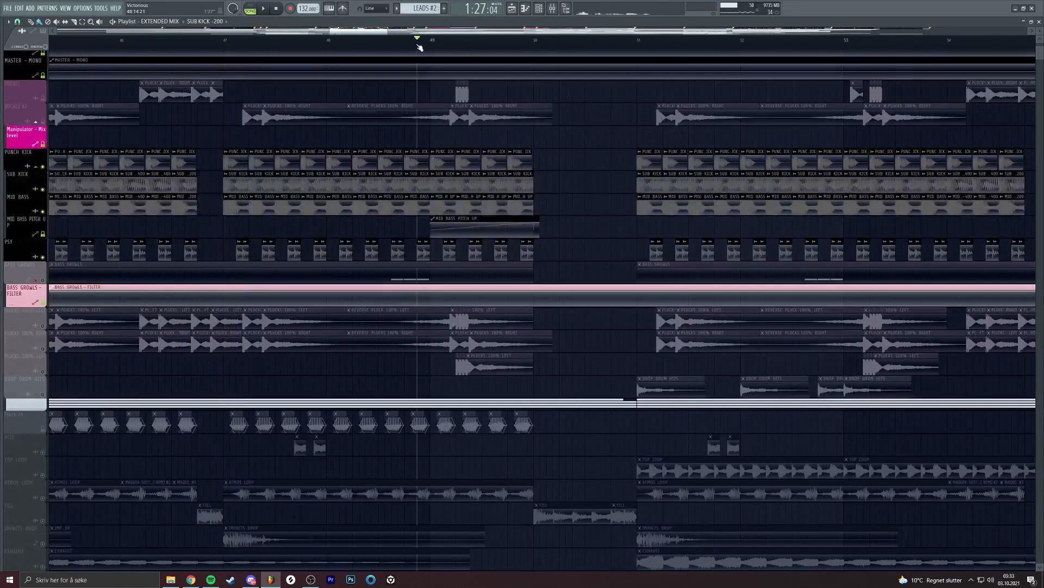
pyautogui.scroll(4, 435, 137)
pyautogui.moveTo(538, 179); pyautogui.dragTo(408, 184)
pyautogui.scroll(2, 337, 185)
pyautogui.moveTo(128, 206); pyautogui.dragTo(261, 197)
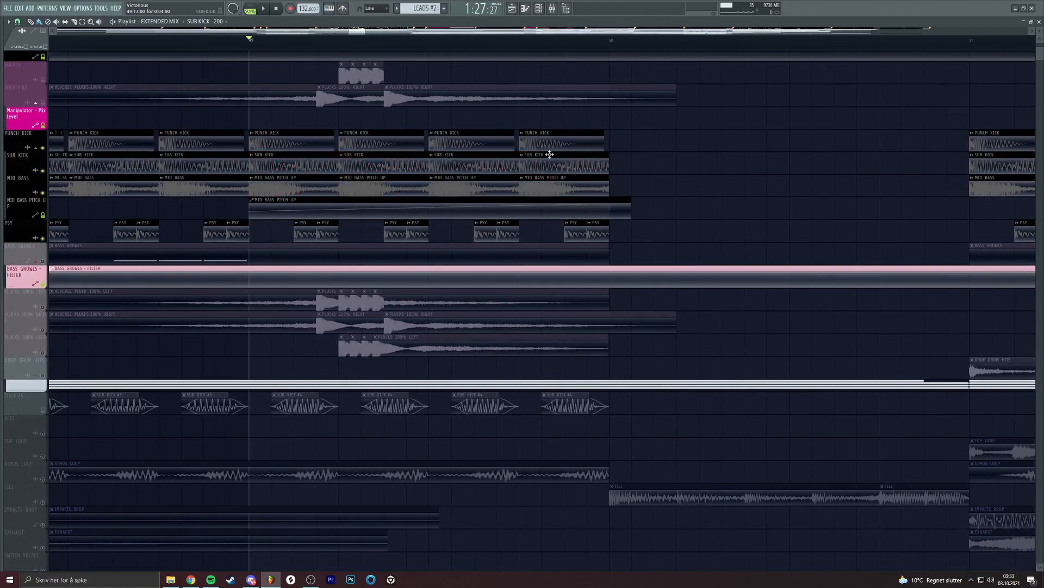
pyautogui.scroll(-2, 550, 154)
pyautogui.moveTo(583, 139); pyautogui.dragTo(465, 153)
pyautogui.scroll(-2, 375, 131)
pyautogui.press('space')
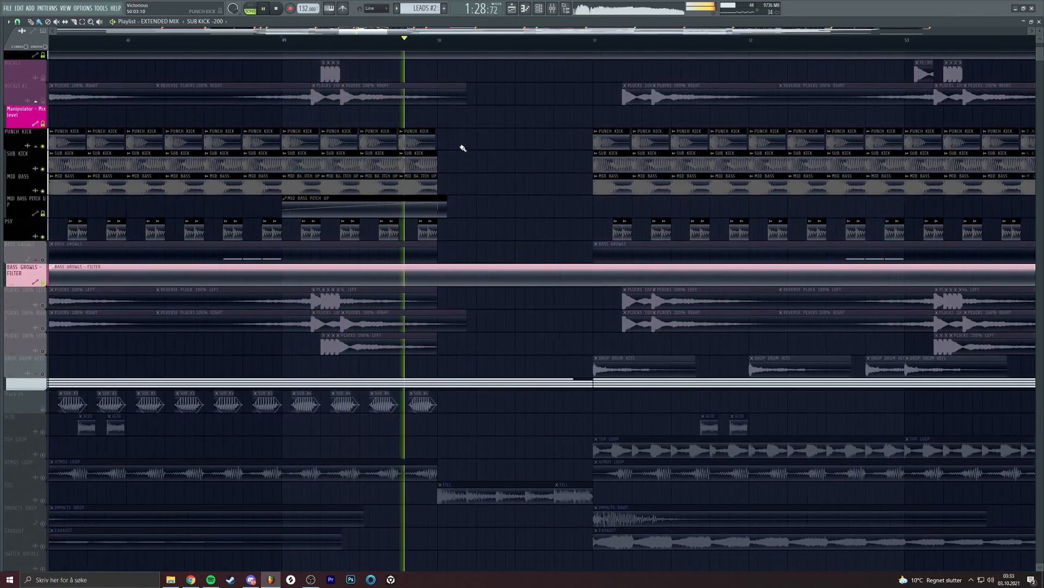
pyautogui.scroll(-3, 465, 152)
# Unmute all playlist tracks and return the playhead to the start of the drop
pyautogui.rightClick(43, 146)
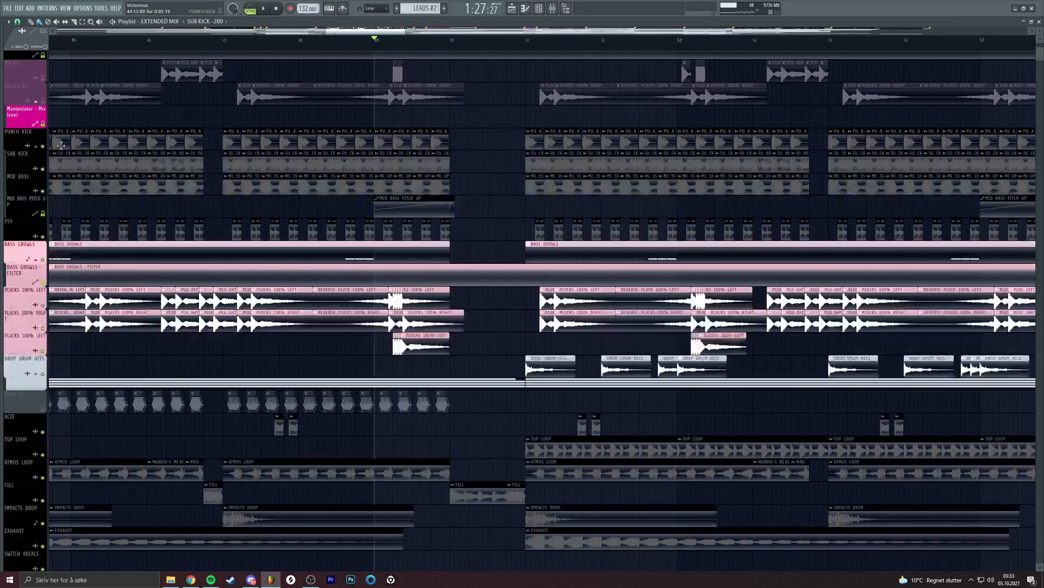
pyautogui.scroll(-3, 501, 92)
pyautogui.moveTo(493, 89)
pyautogui.mouseDown()
pyautogui.moveTo(494, 172)
pyautogui.moveTo(401, 135)
pyautogui.moveTo(401, 163)
pyautogui.mouseUp()
pyautogui.scroll(2, 348, 142)
pyautogui.click(244, 42)
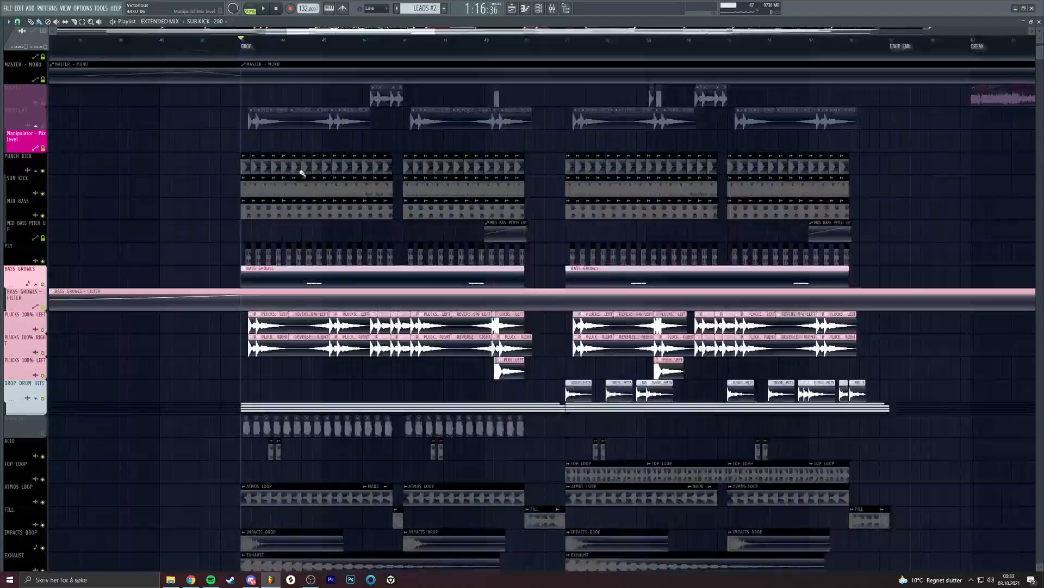
pyautogui.scroll(3, 294, 174)
pyautogui.moveTo(353, 284)
pyautogui.mouseDown()
pyautogui.moveTo(353, 343)
pyautogui.moveTo(351, 226)
pyautogui.moveTo(338, 233)
pyautogui.moveTo(321, 175)
pyautogui.mouseUp()
pyautogui.scroll(2, 305, 173)
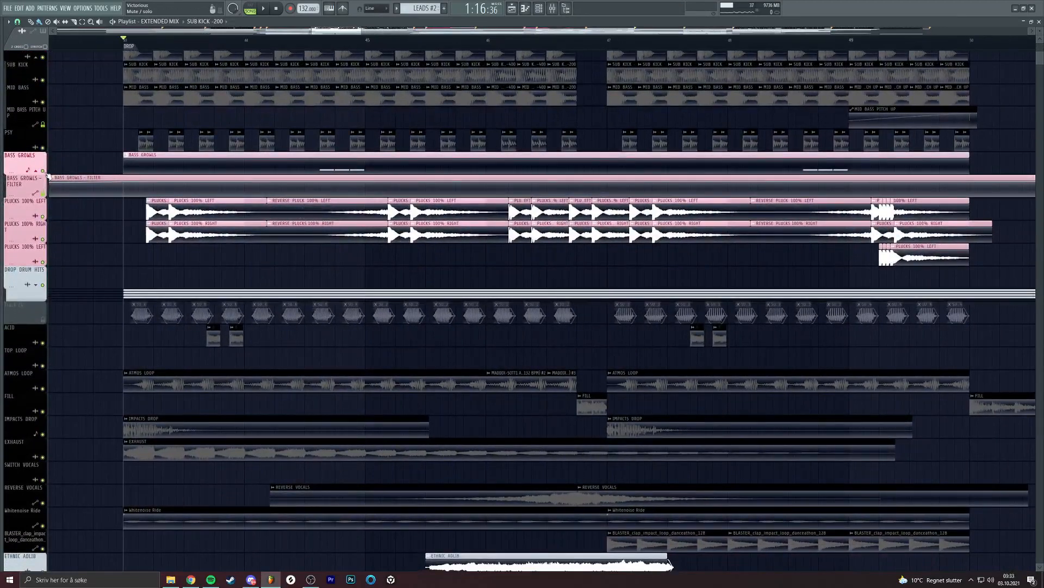
# Solo the BASS GROWLS track with its filter automation and play its note passages in the first drop half
pyautogui.rightClick(43, 171)
pyautogui.scroll(-2, 185, 164)
pyautogui.moveTo(481, 151); pyautogui.dragTo(426, 154)
pyautogui.scroll(-3, 430, 155)
pyautogui.click(284, 41)
pyautogui.press('space')
pyautogui.scroll(4, 300, 161)
pyautogui.moveTo(359, 164); pyautogui.dragTo(203, 163)
pyautogui.scroll(-3, 283, 163)
pyautogui.click(449, 42)
pyautogui.scroll(-3, 474, 136)
pyautogui.press('space')
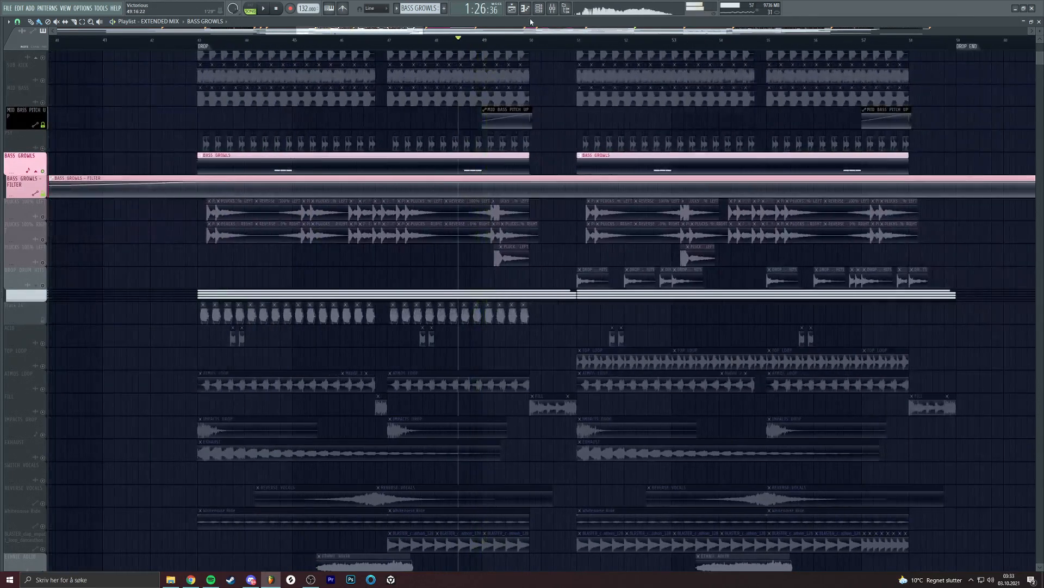
# Find the bass growl's Serum in the channel rack, examine its patch, and close the synth
pyautogui.press('F6')
pyautogui.scroll(3, 94, 171)
pyautogui.scroll(-15, 94, 171)
pyautogui.scroll(-15, 96, 175)
pyautogui.scroll(-2, 96, 175)
pyautogui.click(68, 149)
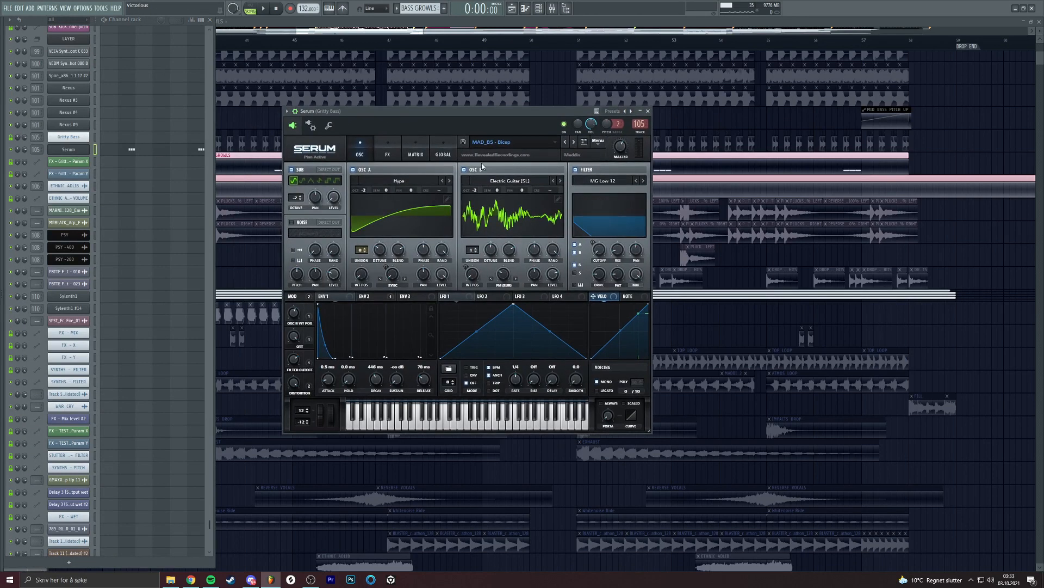
pyautogui.click(68, 149)
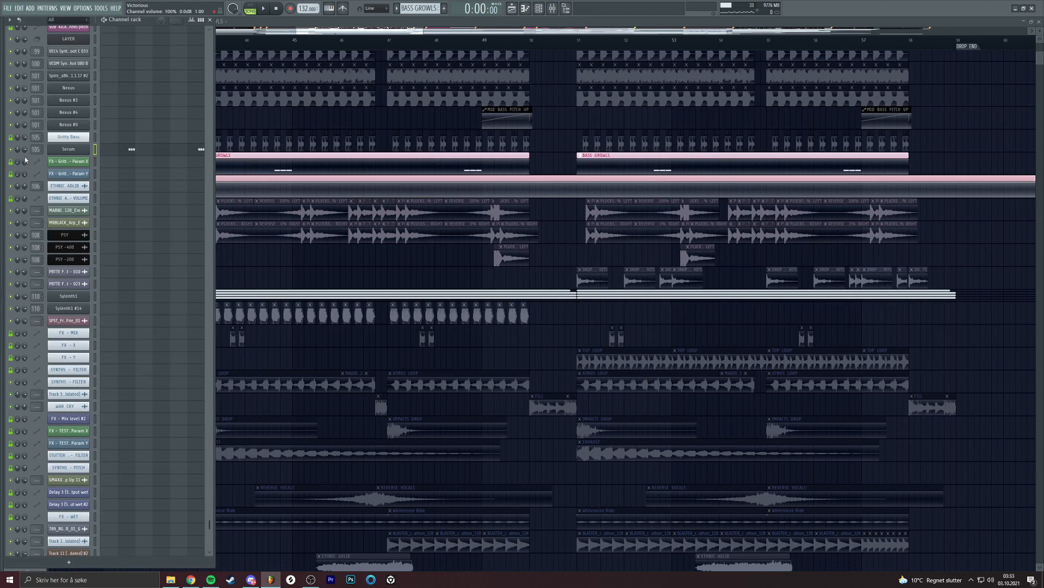
# Open the Gritty Bass mixer track and play the soloed bass growls in short passages
pyautogui.doubleClick(37, 150)
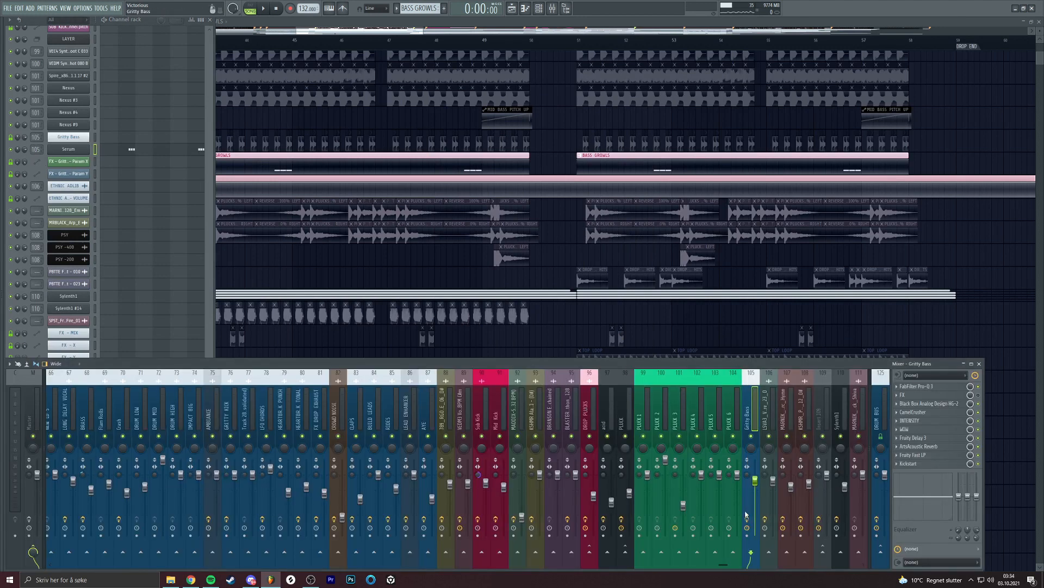
pyautogui.click(269, 39)
pyautogui.press('space')
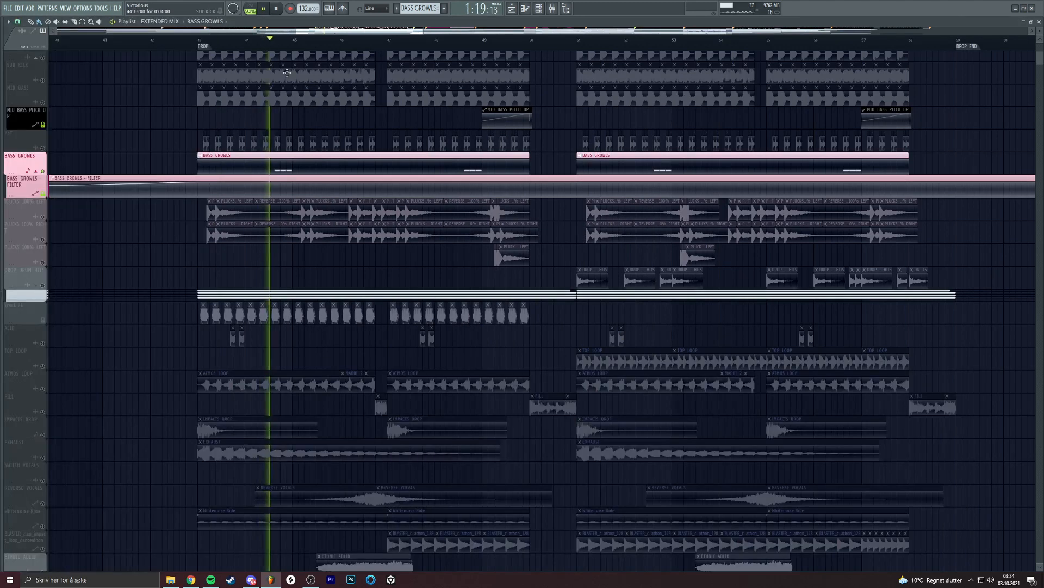
pyautogui.press('F9')
pyautogui.press('space')
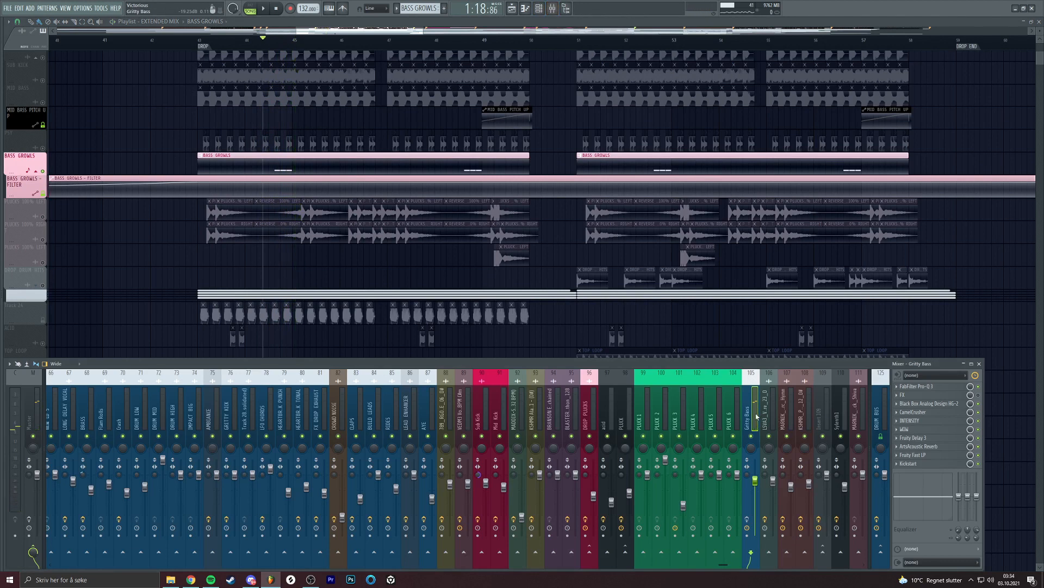
pyautogui.press('space')
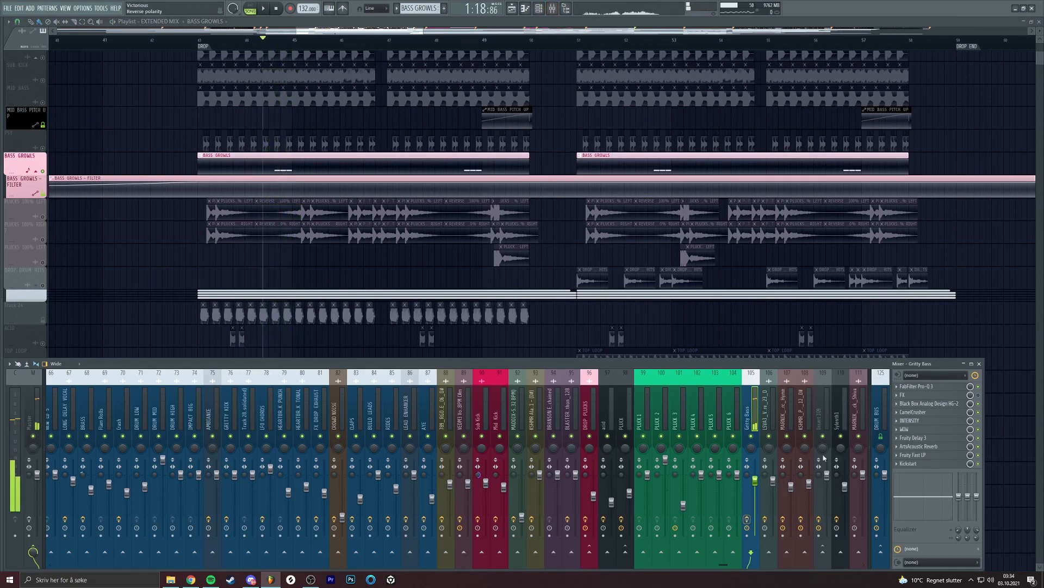
pyautogui.click(277, 9)
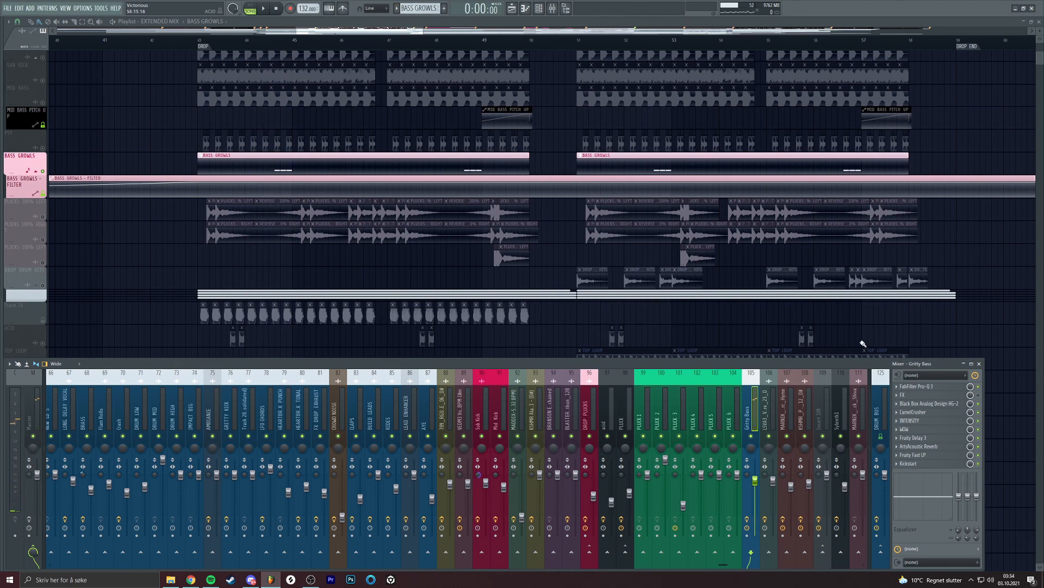
# Examine the Pro-Q 3 low cut and the Black Box HG-2 on the Gritty Bass track, closing each plugin
pyautogui.click(924, 388)
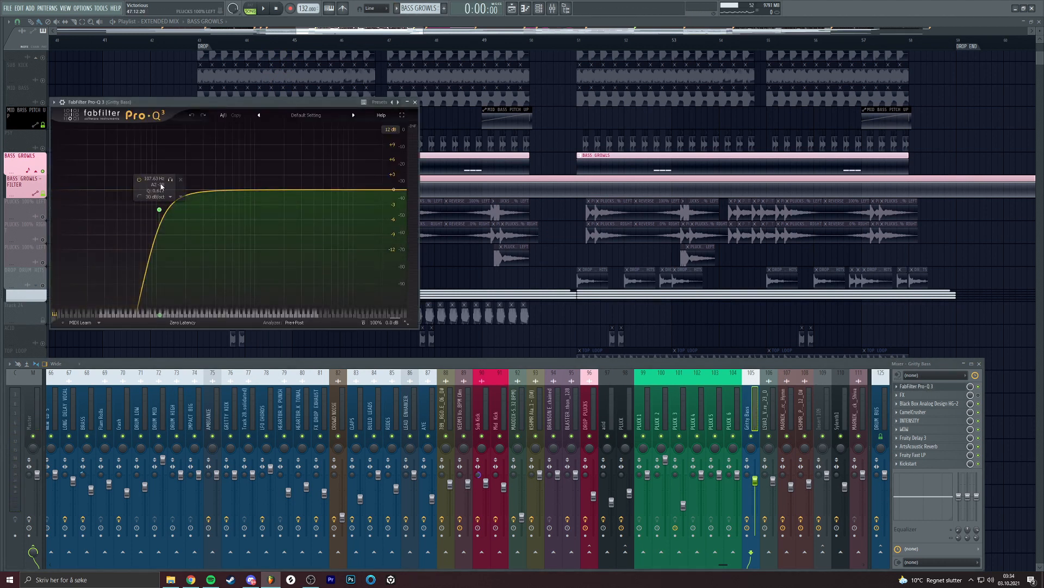
pyautogui.press('Escape')
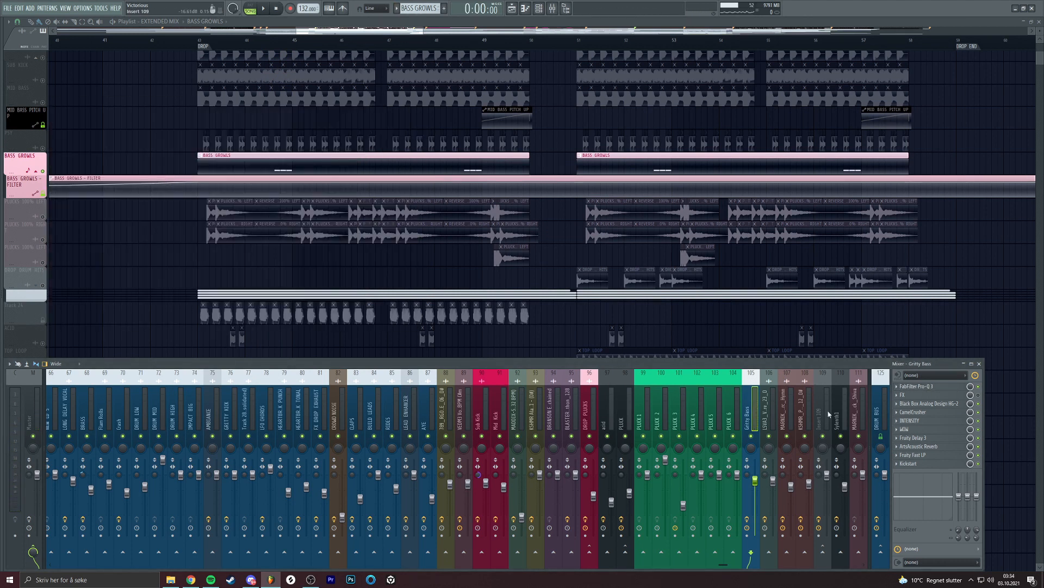
pyautogui.click(933, 405)
pyautogui.press('Escape')
# Examine the CamelCrusher and INTENSITY settings on the Gritty Bass track, closing each plugin
pyautogui.click(921, 416)
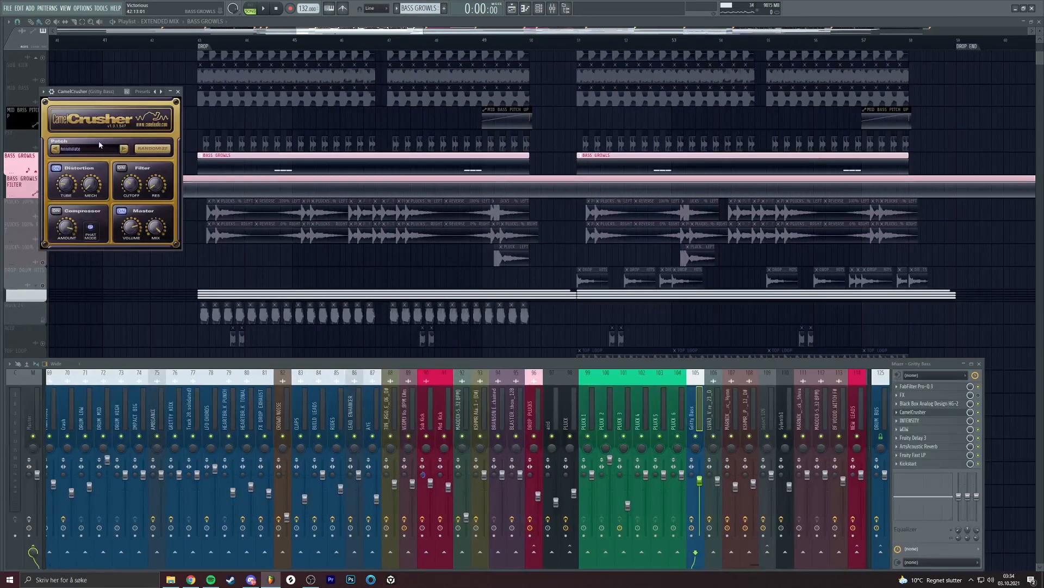
pyautogui.press('Escape')
pyautogui.click(921, 422)
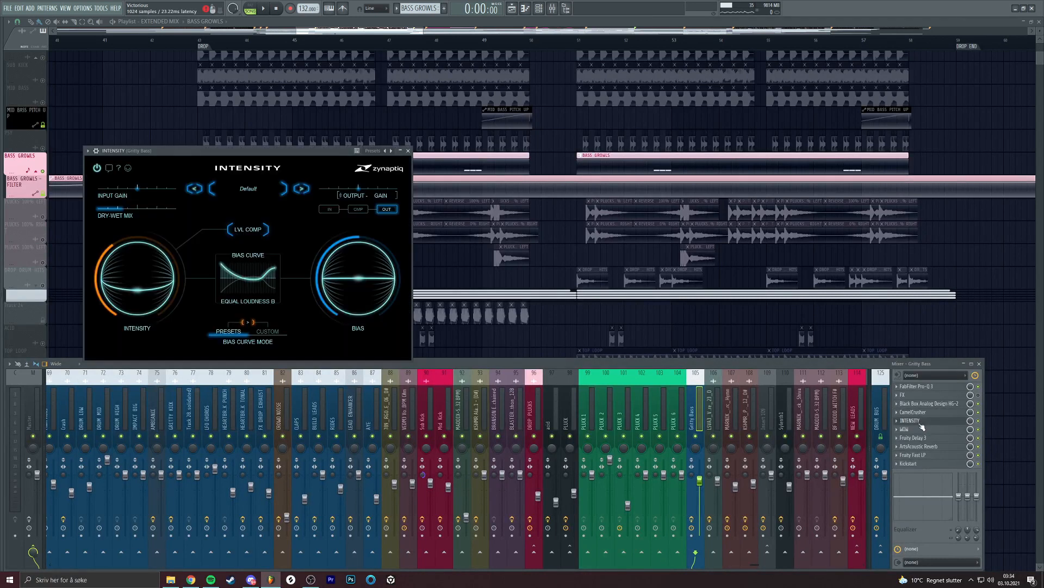
pyautogui.press('Escape')
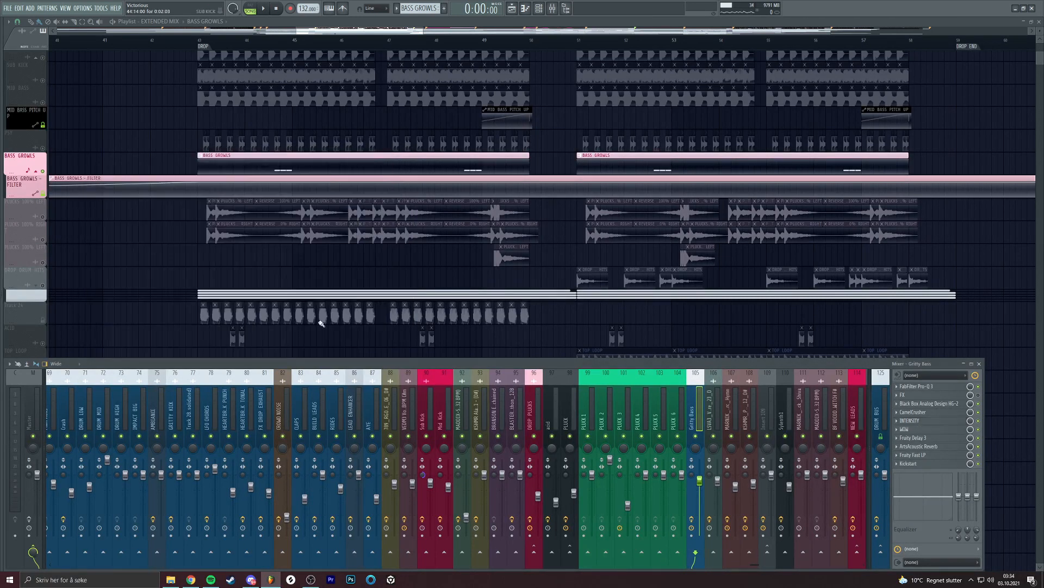
# Examine the WOW filter on the Gritty Bass track, close it, and play a short passage of the bass growls
pyautogui.click(910, 429)
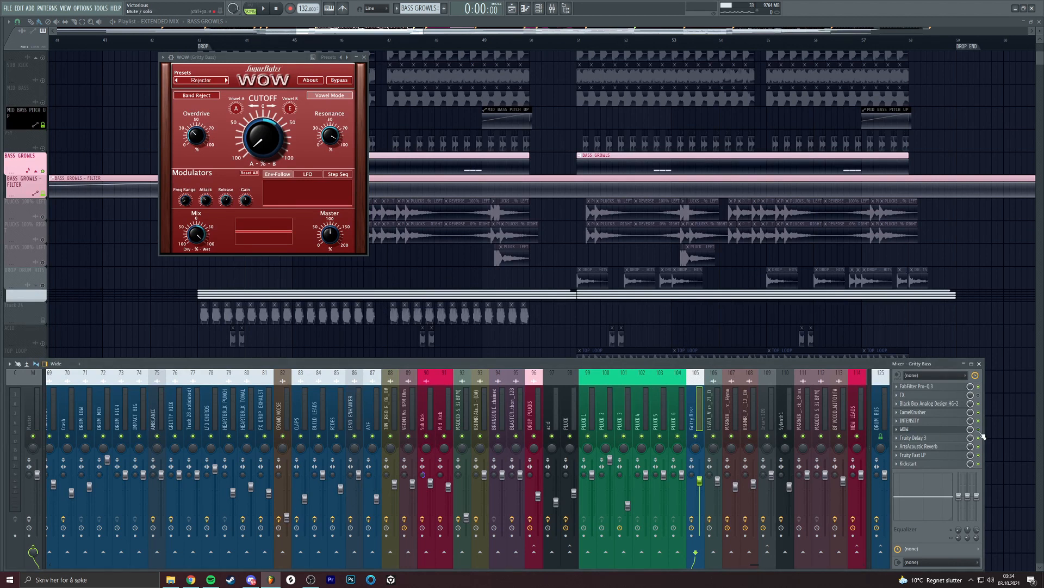
pyautogui.click(287, 42)
pyautogui.click(264, 42)
pyautogui.press('F9')
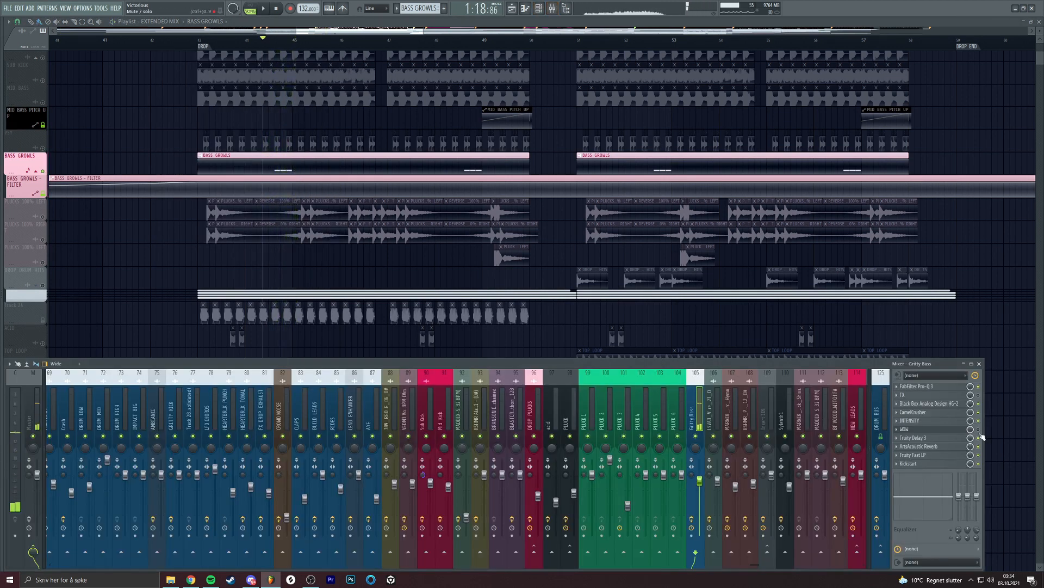
pyautogui.press('space')
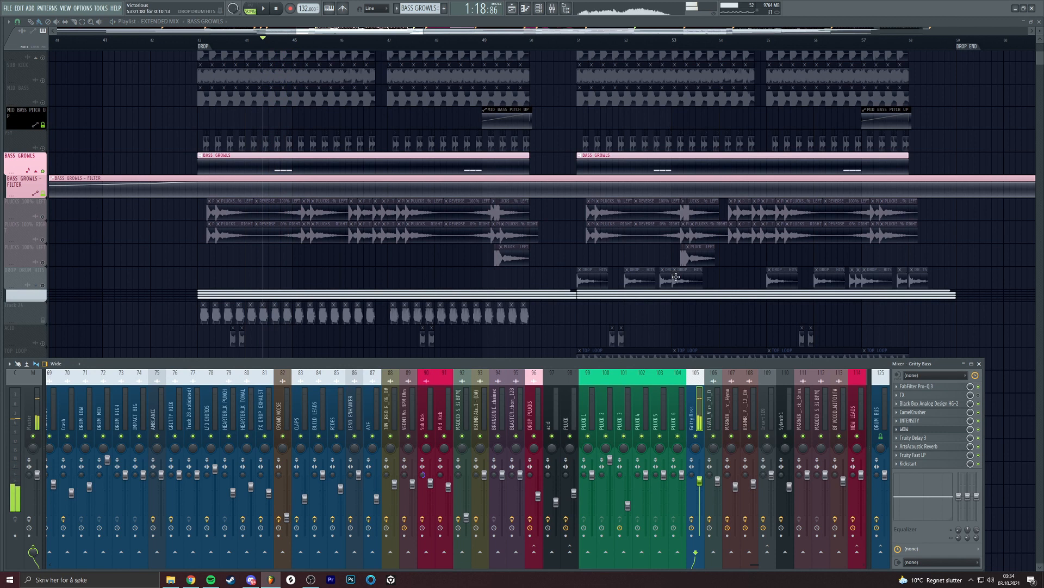
# Examine Fruity Delay 3, ArtsAcoustic Reverb, Fruity Fast LP and Kickstart on the Gritty Bass track, and close the mixer
pyautogui.click(919, 439)
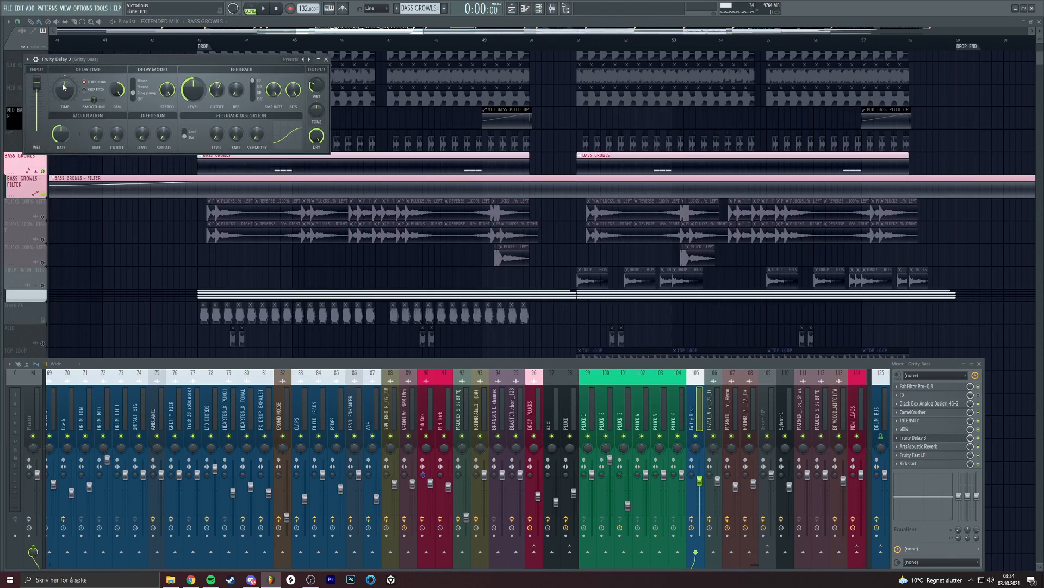
pyautogui.click(326, 59)
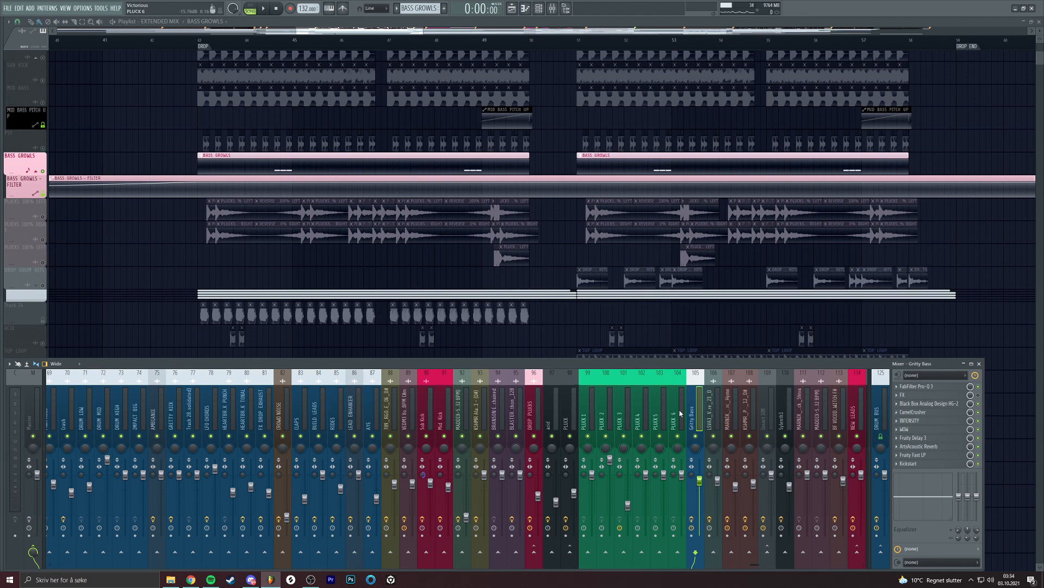
pyautogui.click(936, 448)
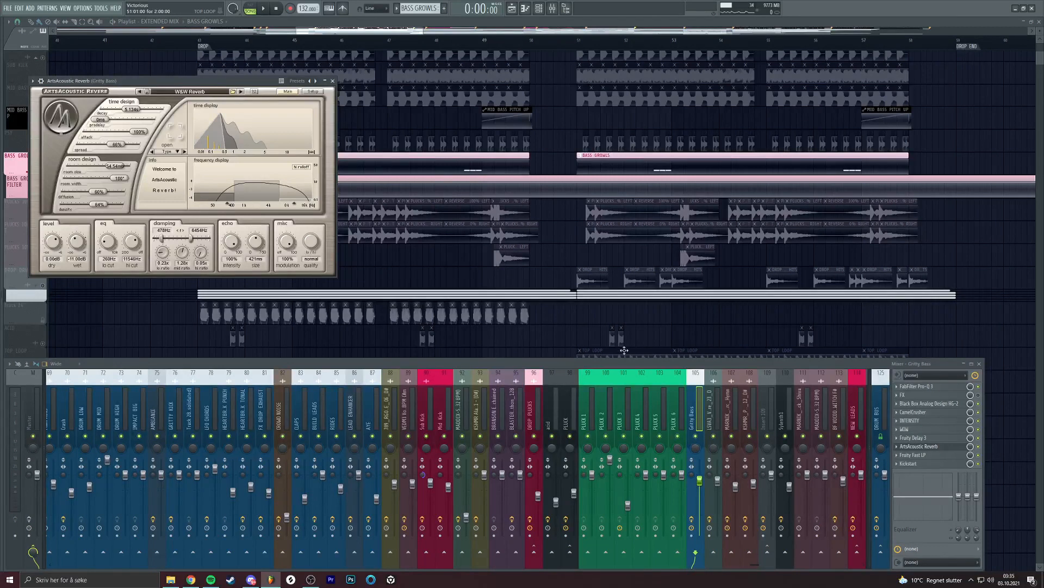
pyautogui.click(905, 446)
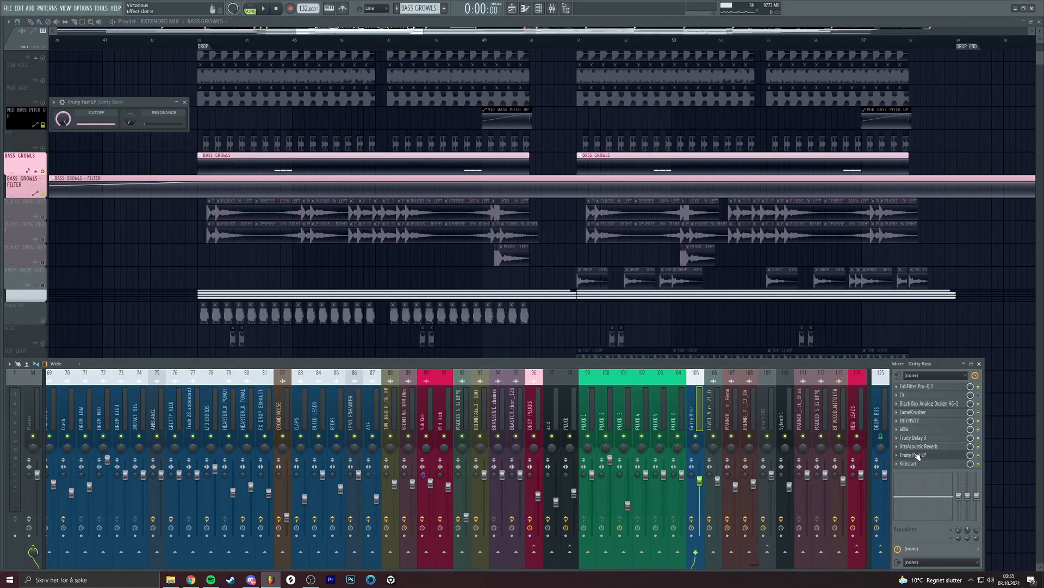
pyautogui.click(918, 465)
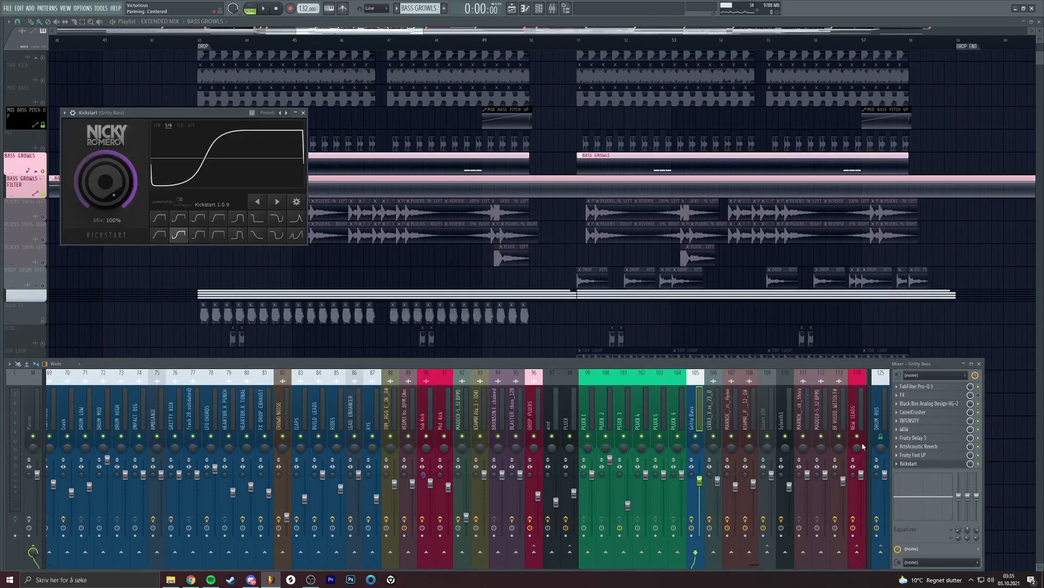
pyautogui.press('Escape')
pyautogui.press('F9')
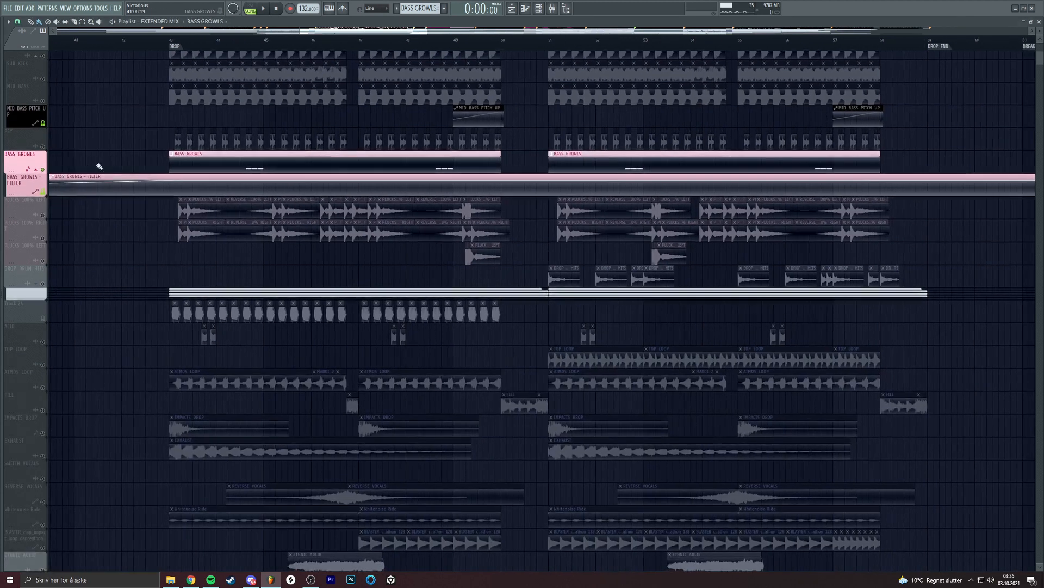
# Unsolo the bass growls and solo the PLUCKS 100% LEFT and PLUCKS 100% RIGHT playlist tracks together
pyautogui.rightClick(43, 171)
pyautogui.moveTo(330, 165); pyautogui.dragTo(280, 167)
pyautogui.moveTo(165, 145); pyautogui.dragTo(235, 137)
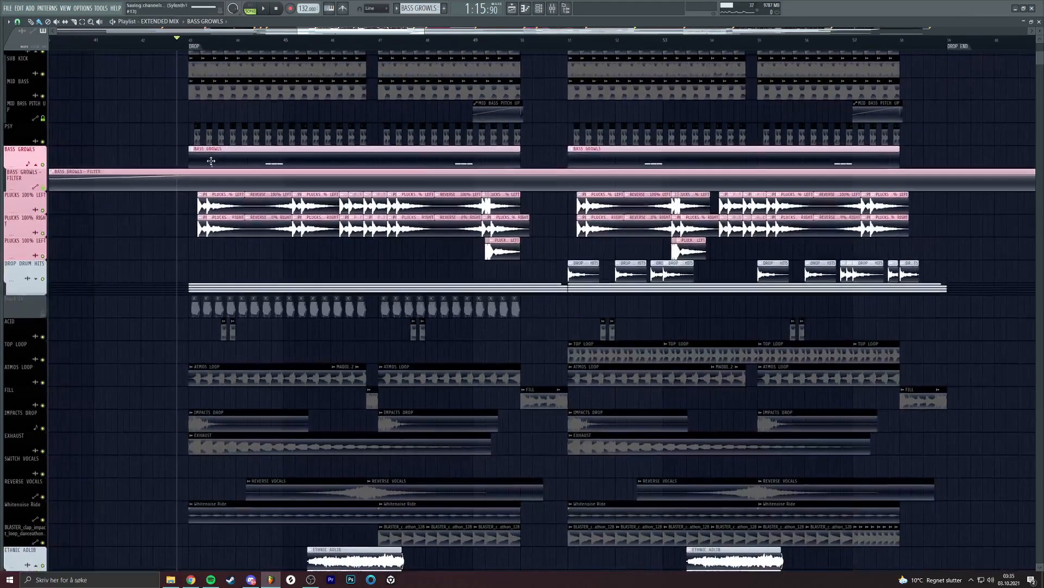
pyautogui.rightClick(43, 210)
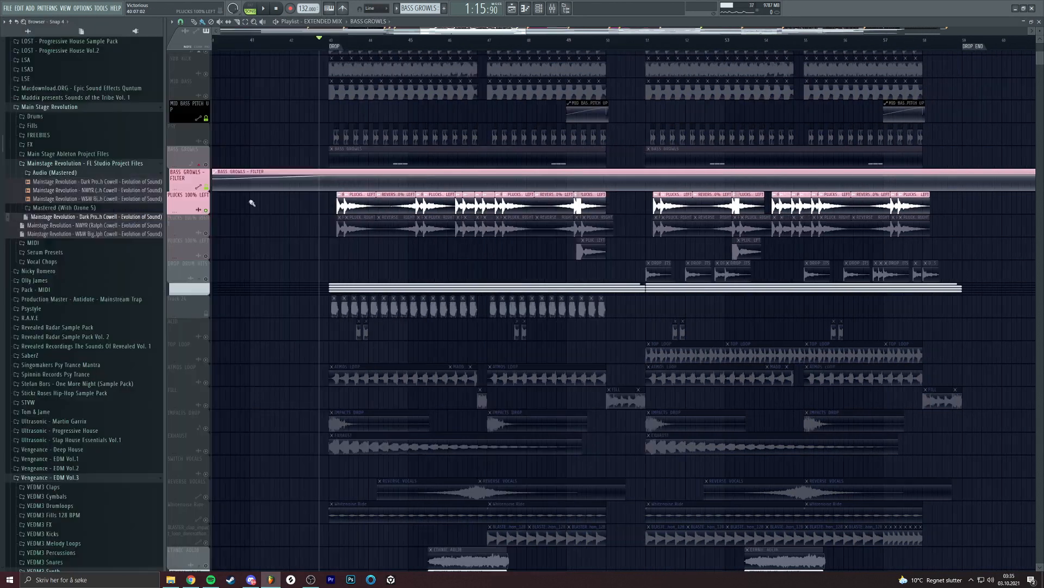
pyautogui.click(43, 233)
# Play the soloed left and right plucks through the first part of the drop and stop playback
pyautogui.press('space')
pyautogui.scroll(2, 217, 205)
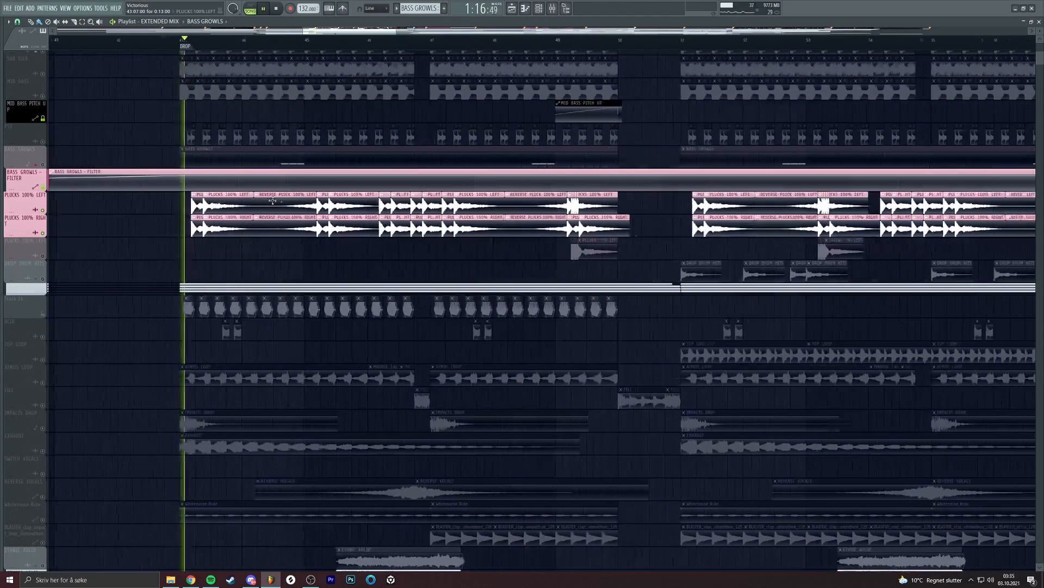
pyautogui.moveTo(283, 196); pyautogui.dragTo(242, 183)
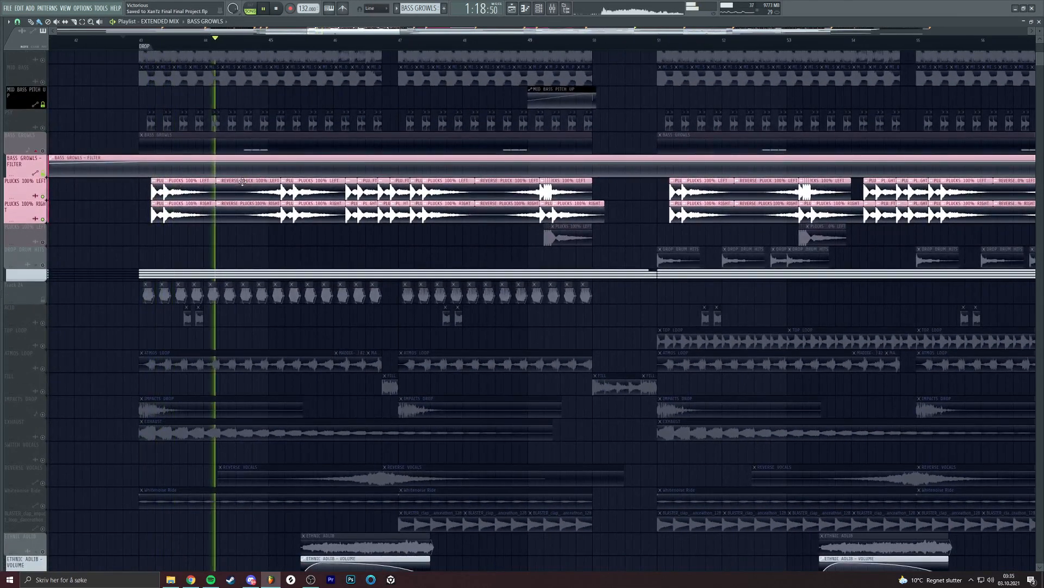
pyautogui.moveTo(408, 77); pyautogui.dragTo(320, 81)
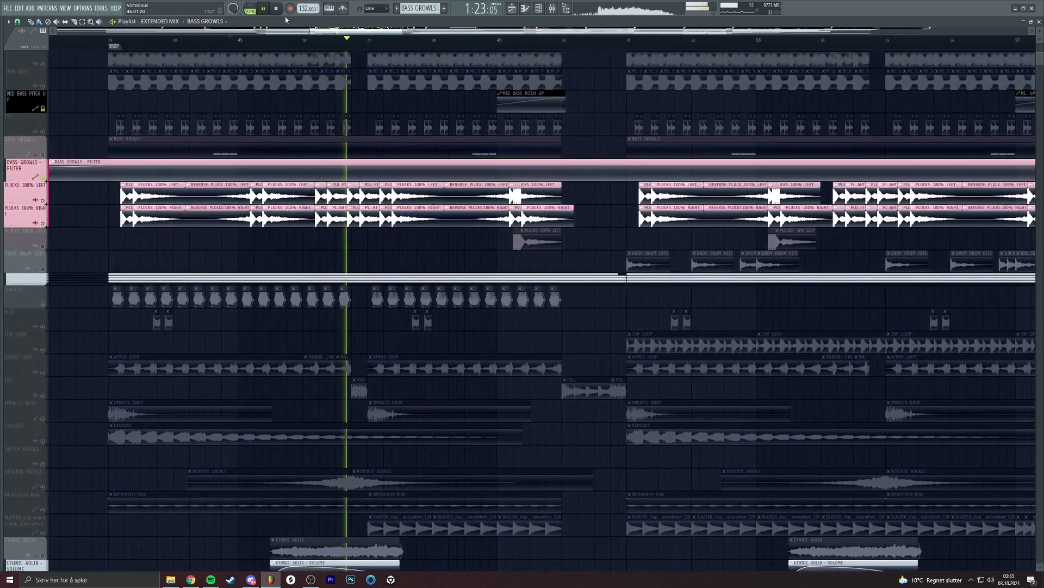
pyautogui.click(276, 8)
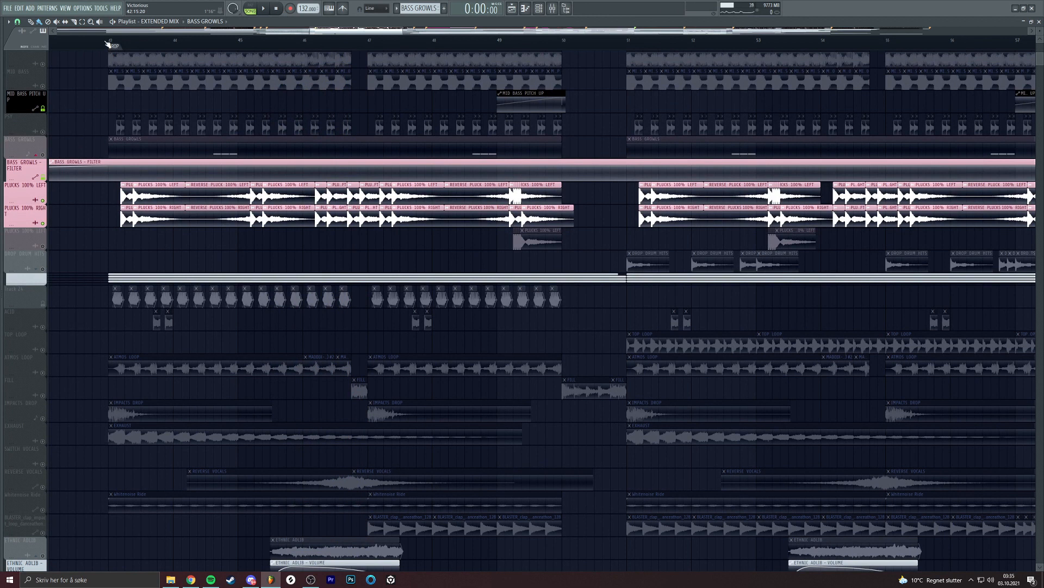
# Open the sample settings of the first left and right pluck clips in the drop, closing each window
pyautogui.click(106, 42)
pyautogui.scroll(4, 132, 82)
pyautogui.moveTo(175, 149); pyautogui.dragTo(191, 151)
pyautogui.moveTo(96, 197); pyautogui.dragTo(172, 195)
pyautogui.click(104, 196)
pyautogui.doubleClick(140, 189)
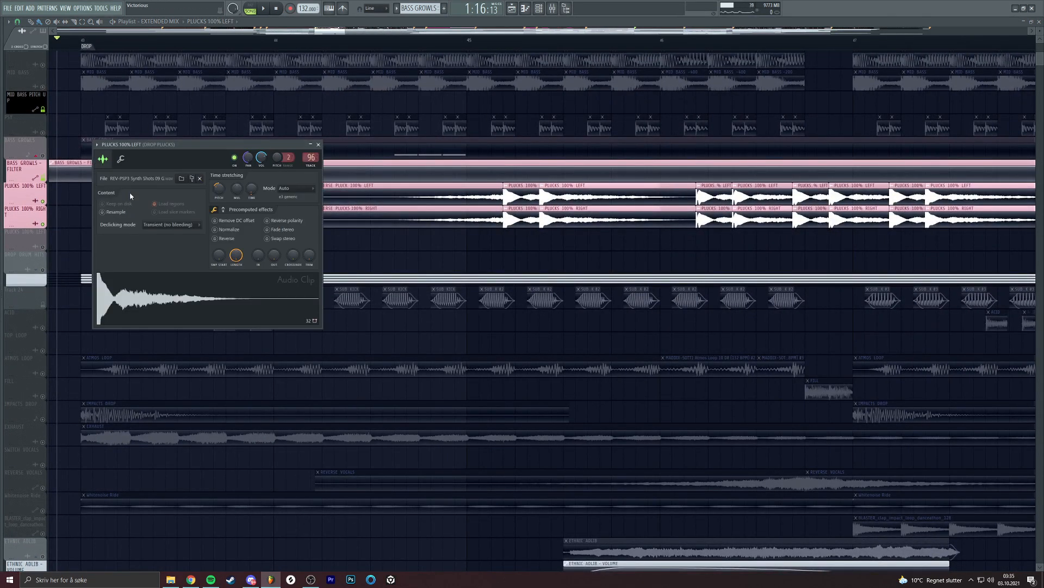
pyautogui.press('Escape')
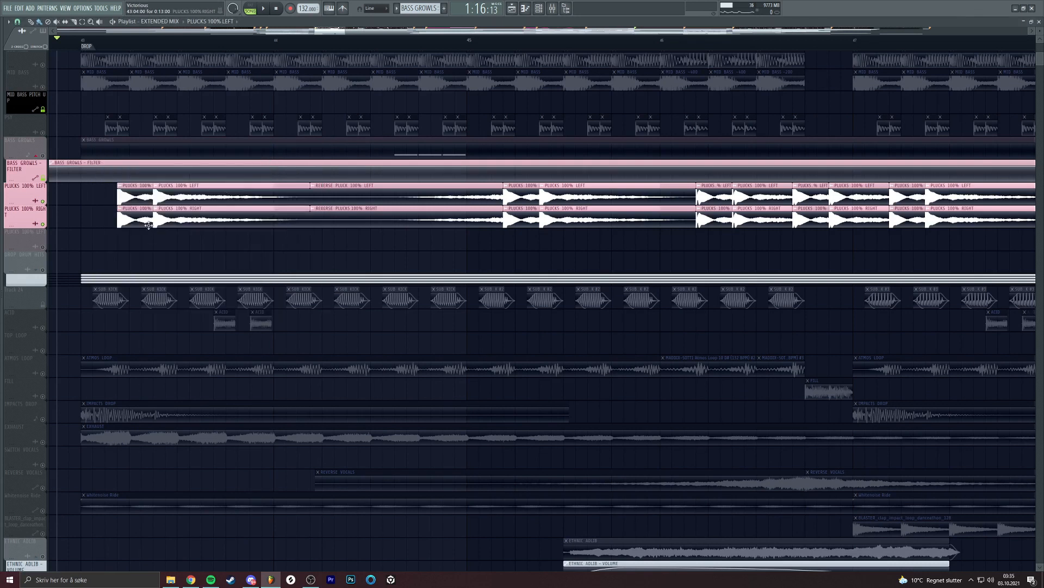
pyautogui.doubleClick(137, 216)
pyautogui.press('Escape')
pyautogui.moveTo(288, 214); pyautogui.dragTo(233, 200)
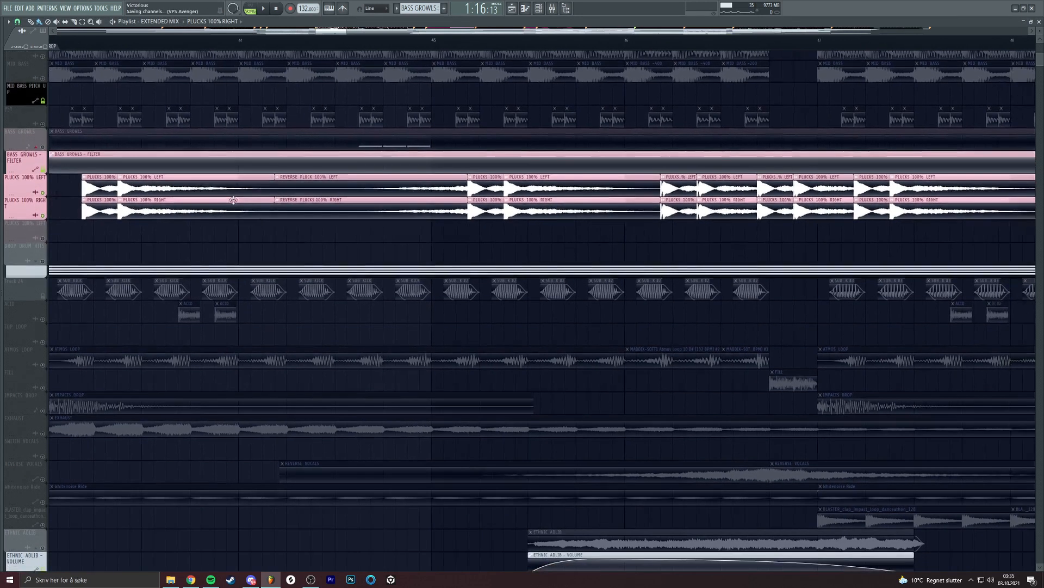
# Inspect the sample settings of the REVERSE PLUCK 100% LEFT clip and close them
pyautogui.click(341, 41)
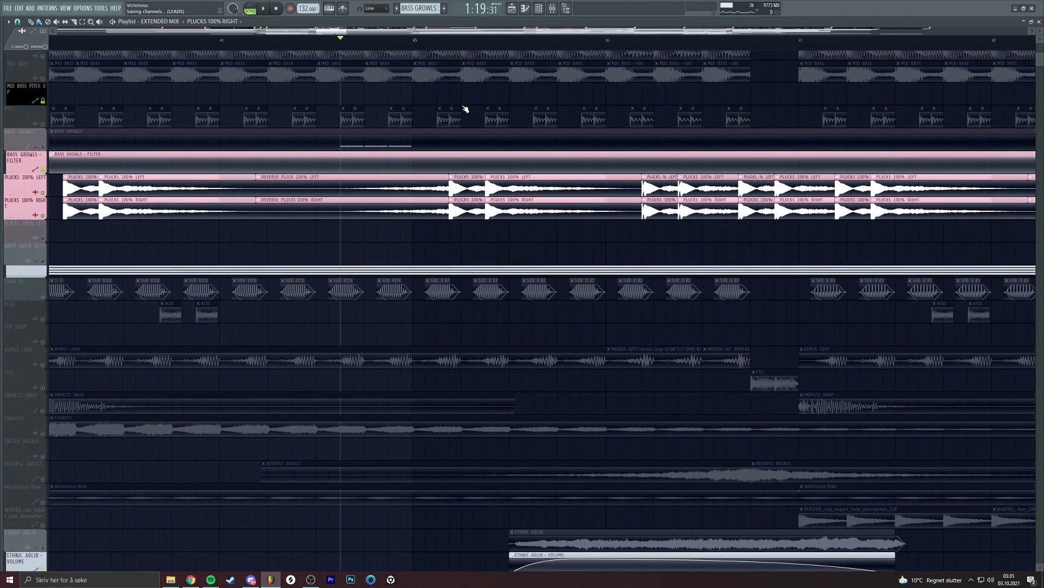
pyautogui.moveTo(453, 108); pyautogui.dragTo(417, 107)
pyautogui.moveTo(516, 164); pyautogui.dragTo(298, 189)
pyautogui.scroll(-3, 469, 142)
pyautogui.doubleClick(306, 181)
pyautogui.click(274, 101)
# Play the plucks briefly from just after bar 46 and stop playback
pyautogui.scroll(3, 411, 133)
pyautogui.click(331, 42)
pyautogui.scroll(3, 373, 215)
pyautogui.moveTo(303, 288); pyautogui.dragTo(569, 238)
pyautogui.keyDown('ctrl'); pyautogui.click(402, 295); pyautogui.keyUp('ctrl')
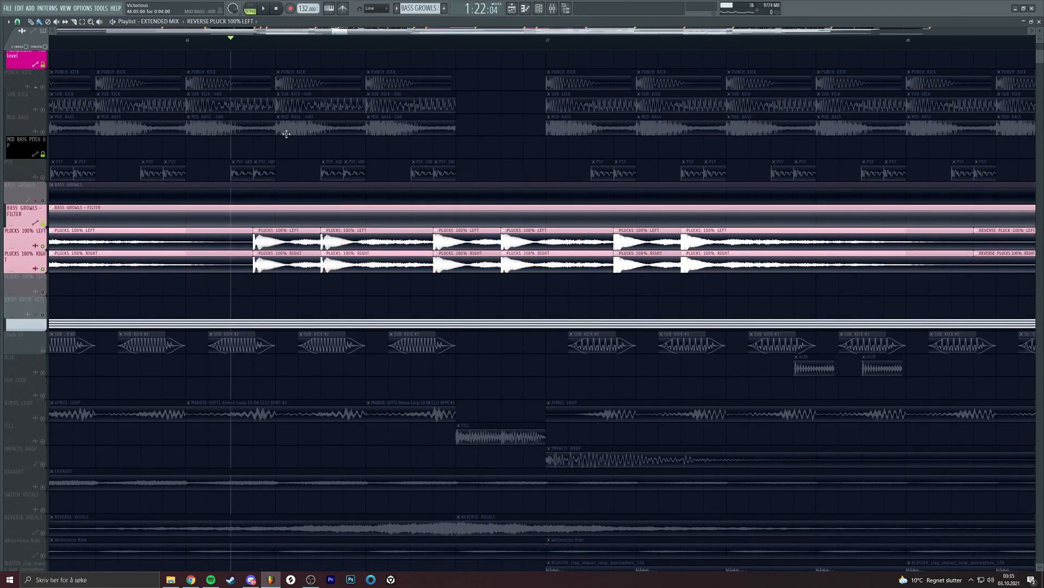
pyautogui.press('space')
pyautogui.moveTo(517, 239); pyautogui.dragTo(432, 226)
pyautogui.scroll(-4, 462, 235)
pyautogui.press('space')
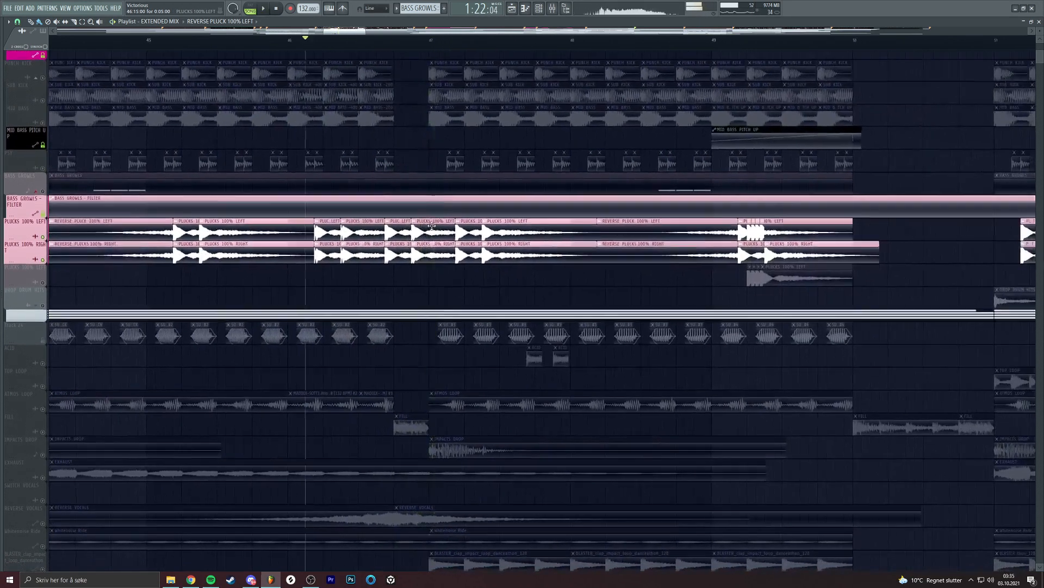
pyautogui.click(280, 9)
# Return the playhead to the drop's start, unsolo the plucks, and solo the ACID playlist track
pyautogui.scroll(-5, 420, 189)
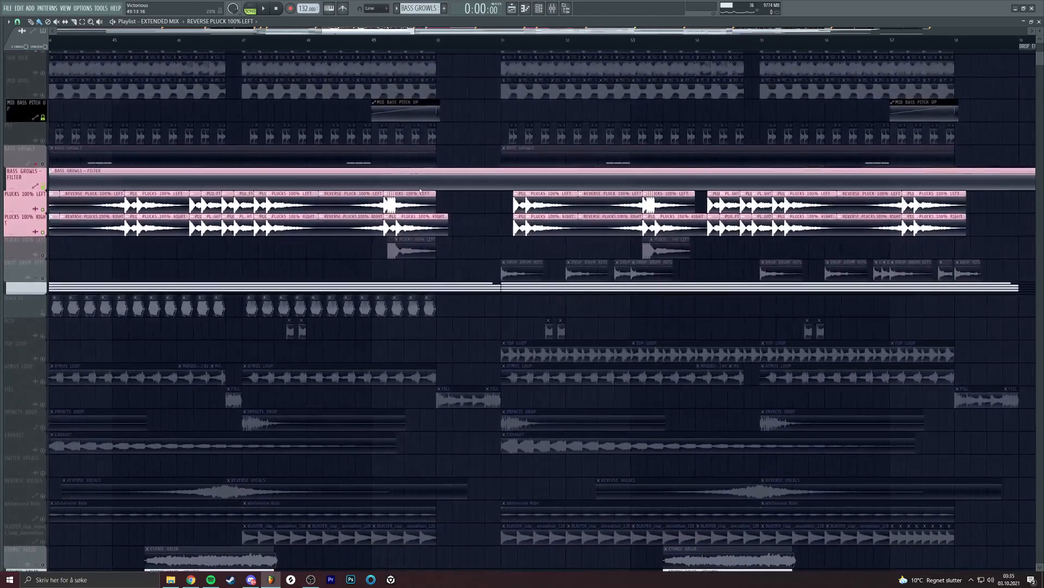
pyautogui.scroll(-3, 420, 190)
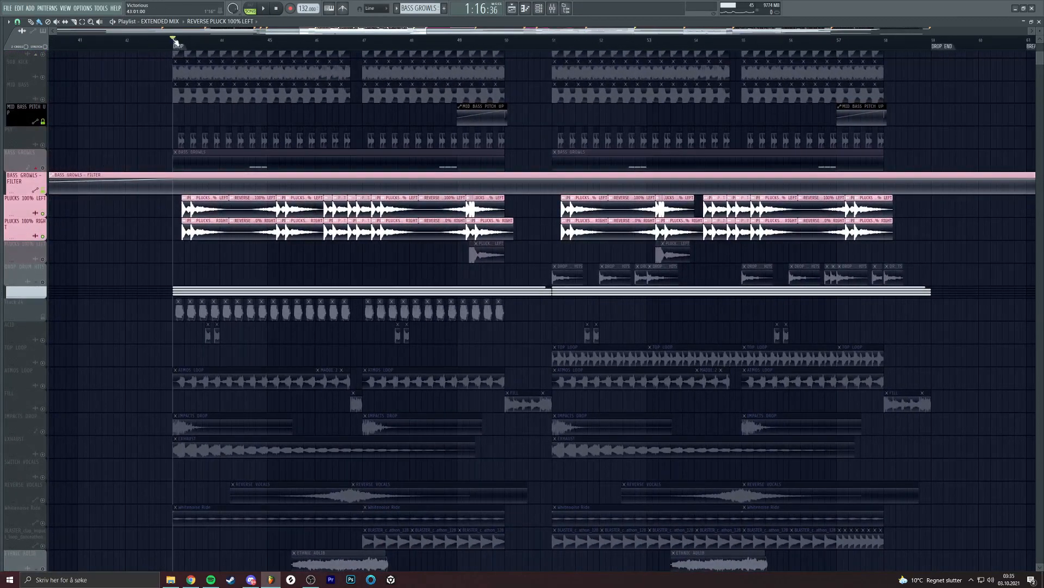
pyautogui.scroll(-6, 136, 245)
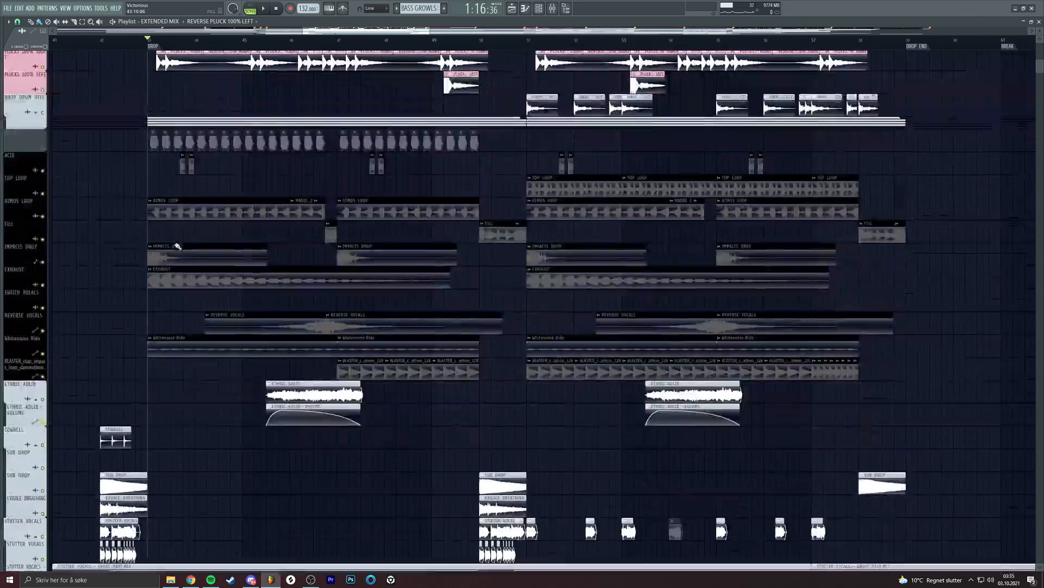
pyautogui.scroll(5, 182, 249)
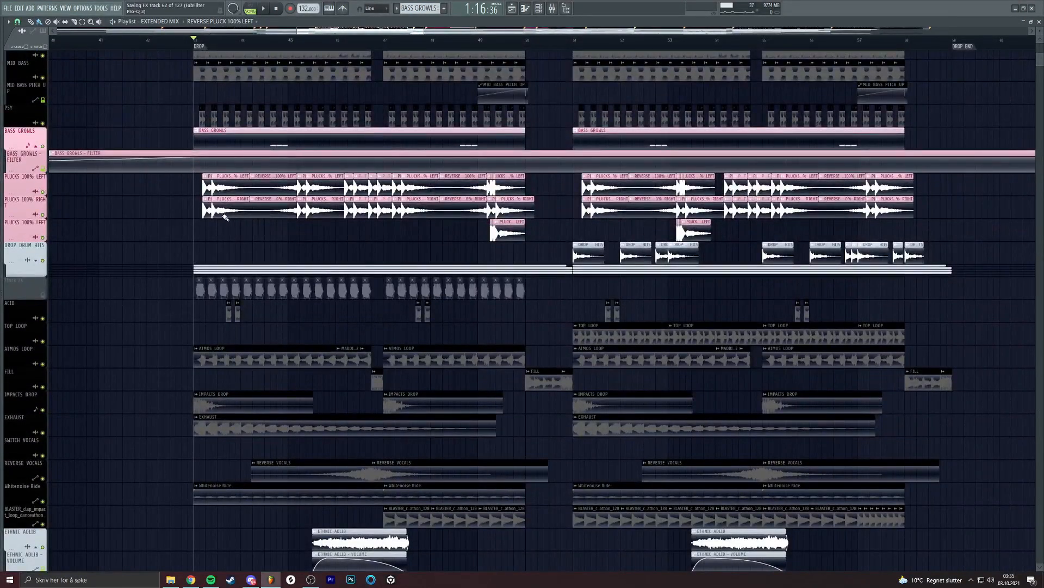
pyautogui.moveTo(246, 222); pyautogui.dragTo(224, 219)
pyautogui.rightClick(43, 314)
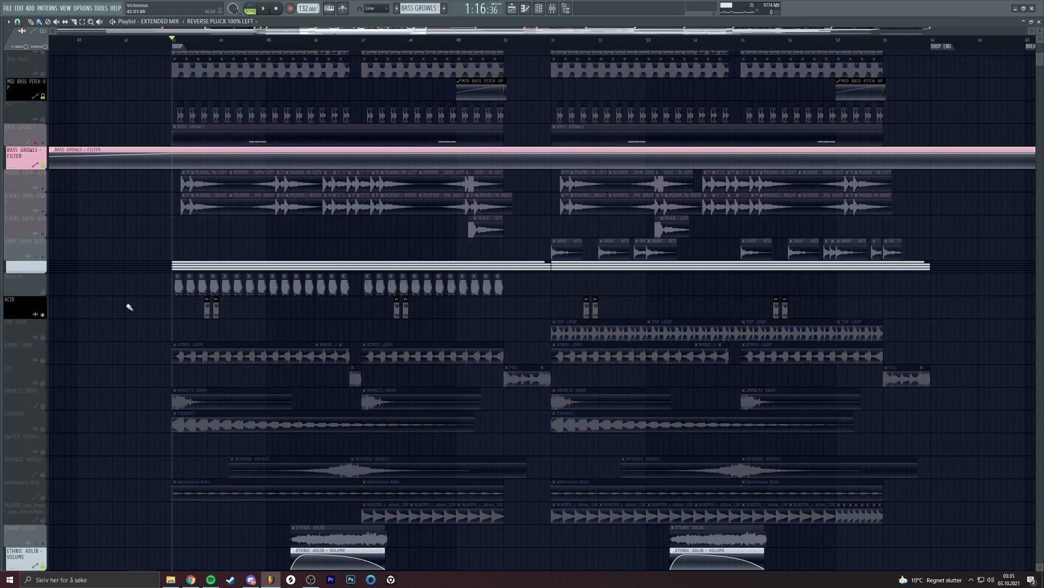
# Play the soloed acid clips near the drop's start and open their sample settings and the acid mixer track
pyautogui.scroll(6, 217, 299)
pyautogui.moveTo(246, 296); pyautogui.dragTo(267, 283)
pyautogui.click(288, 40)
pyautogui.press('space')
pyautogui.moveTo(396, 266); pyautogui.dragTo(325, 251)
pyautogui.scroll(-4, 324, 250)
pyautogui.doubleClick(309, 278)
pyautogui.press('space')
pyautogui.press('F9')
pyautogui.press('space')
pyautogui.press('space')
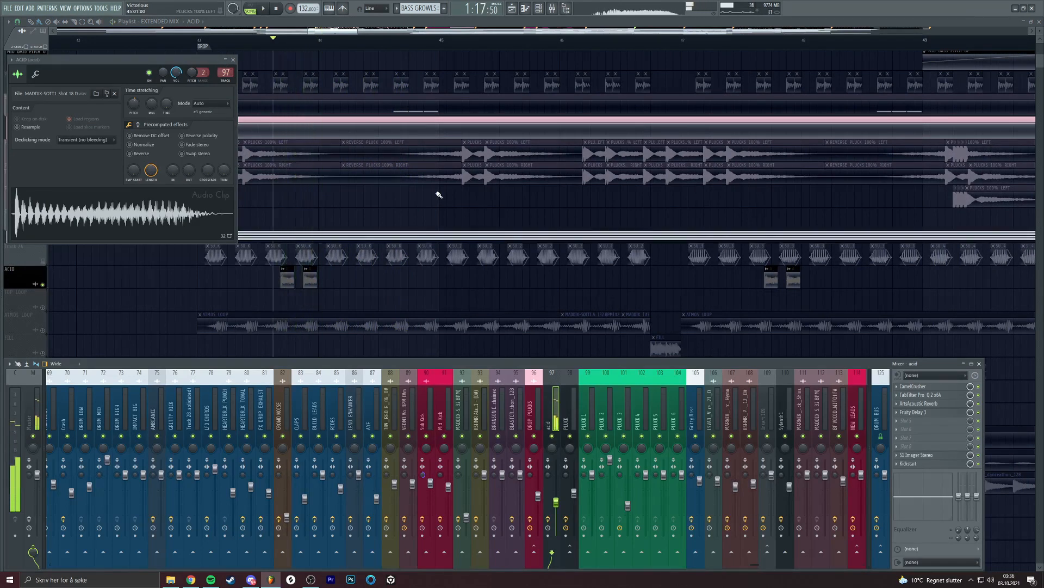
# Examine CamelCrusher, Pro-Q 2, ArtsAcoustic Reverb and Fruity Delay 3 on the acid mixer track, closing each plugin
pyautogui.click(924, 389)
pyautogui.click(924, 389)
pyautogui.click(926, 396)
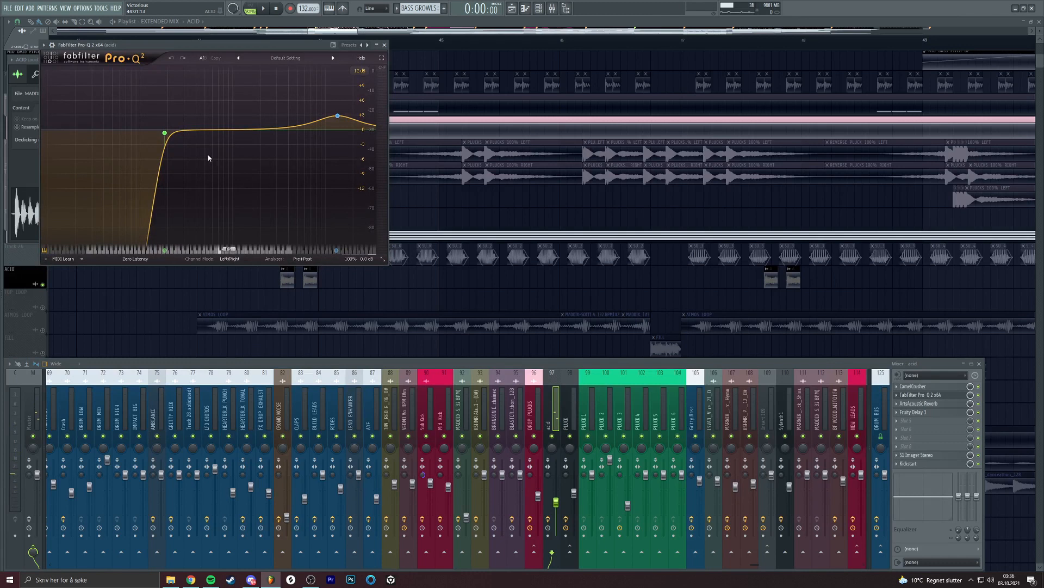
pyautogui.click(925, 394)
pyautogui.click(925, 403)
pyautogui.click(925, 412)
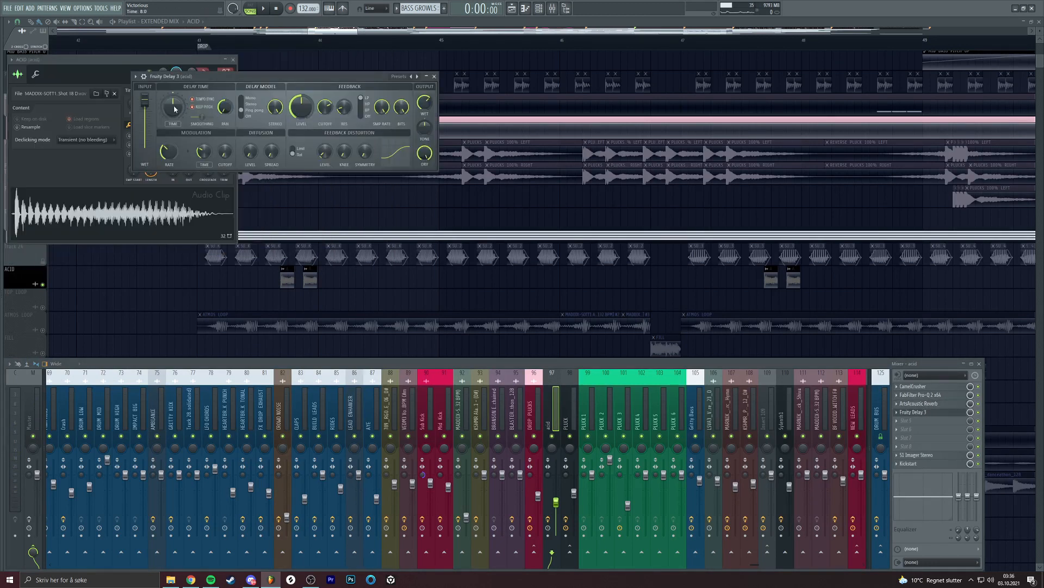
pyautogui.press('Escape')
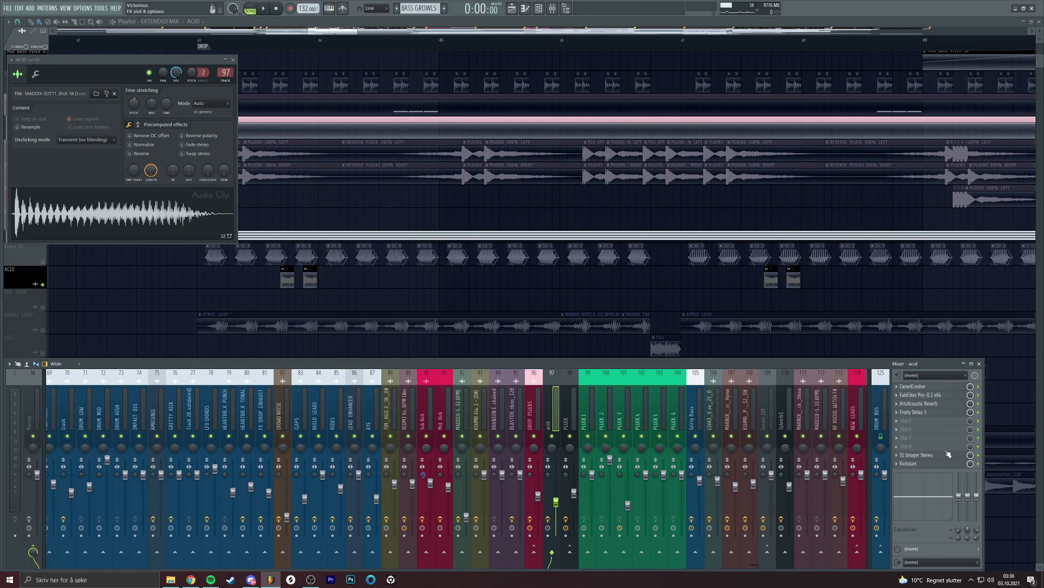
# Examine the S1 Imager Stereo and Kickstart on the acid track, and close the plugins, sample settings and mixer
pyautogui.click(925, 455)
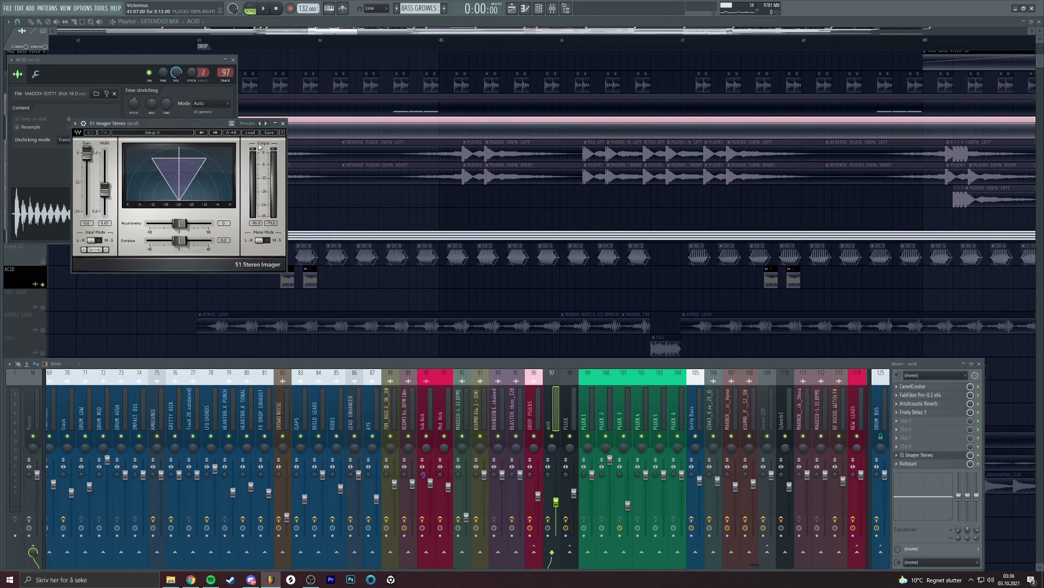
pyautogui.click(283, 125)
pyautogui.click(923, 464)
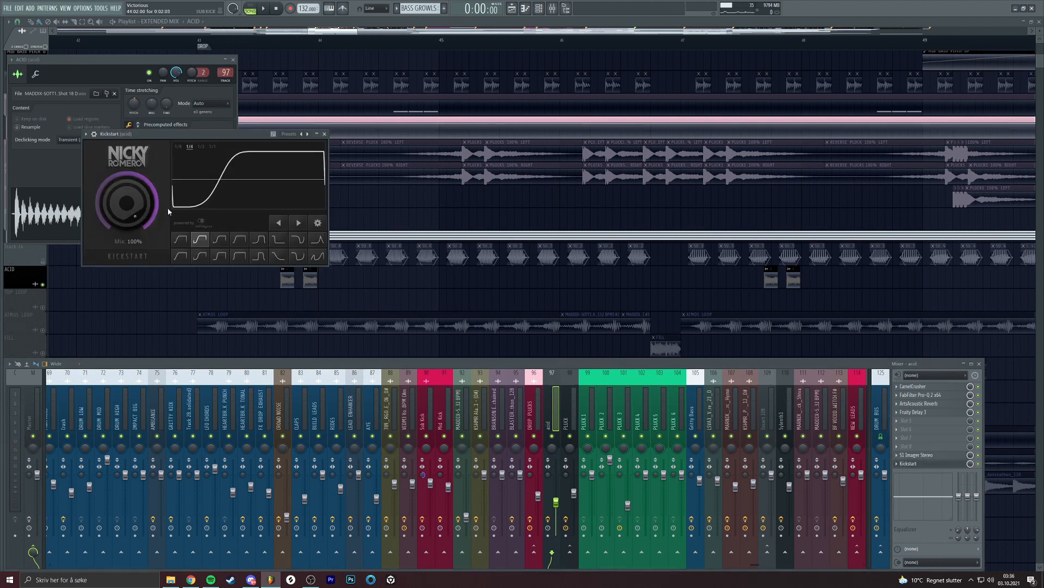
pyautogui.press('Escape')
pyautogui.press('Escape')
pyautogui.press('Escape')
# Solo the ATMOS LOOP playlist track and play it from the start of the drop
pyautogui.moveTo(357, 201); pyautogui.dragTo(286, 181)
pyautogui.scroll(-3, 272, 190)
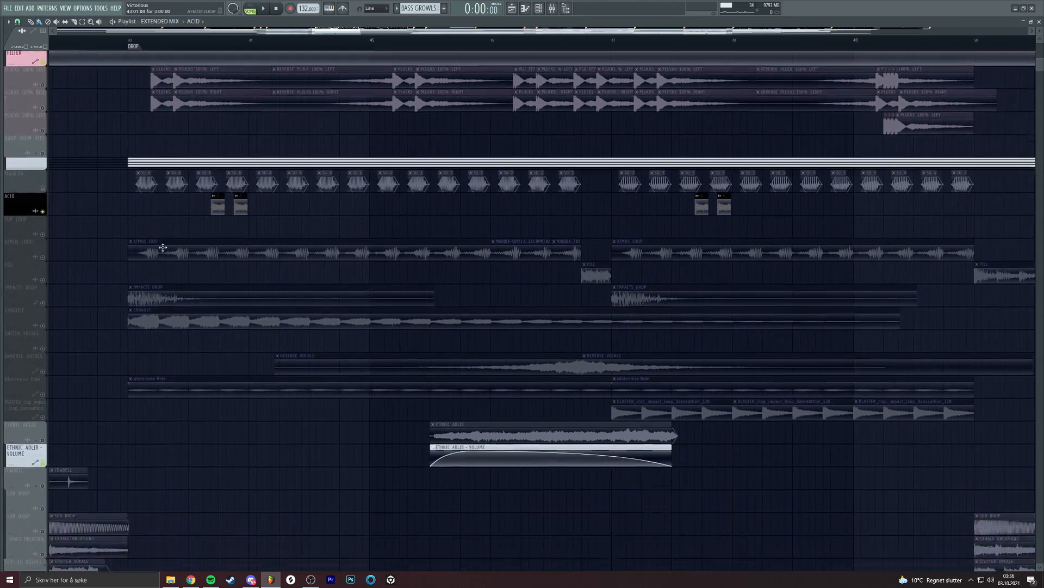
pyautogui.rightClick(43, 243)
pyautogui.moveTo(403, 228); pyautogui.dragTo(345, 215)
pyautogui.scroll(-3, 256, 177)
pyautogui.click(155, 40)
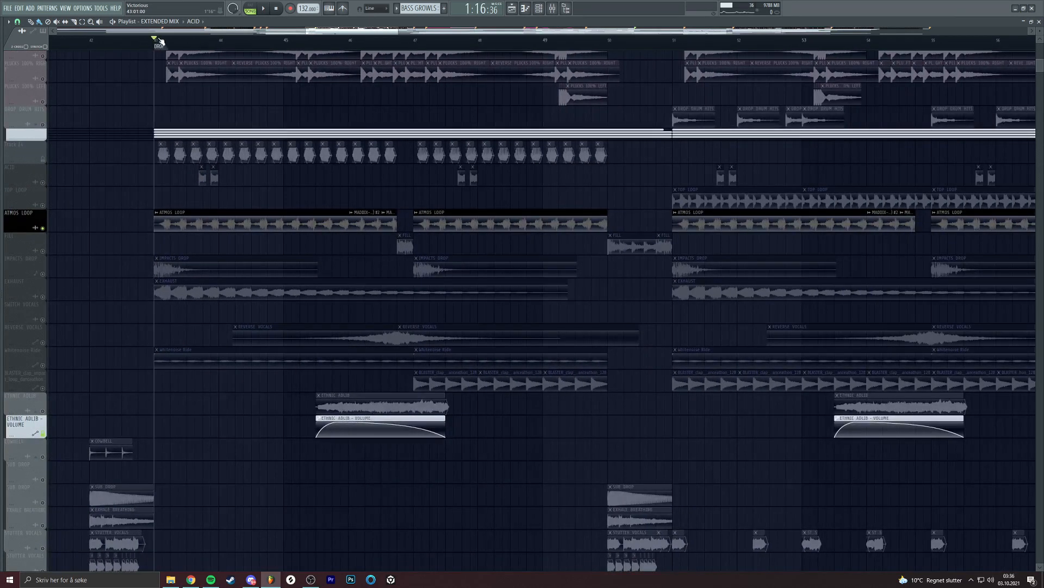
pyautogui.scroll(4, 189, 204)
pyautogui.press('space')
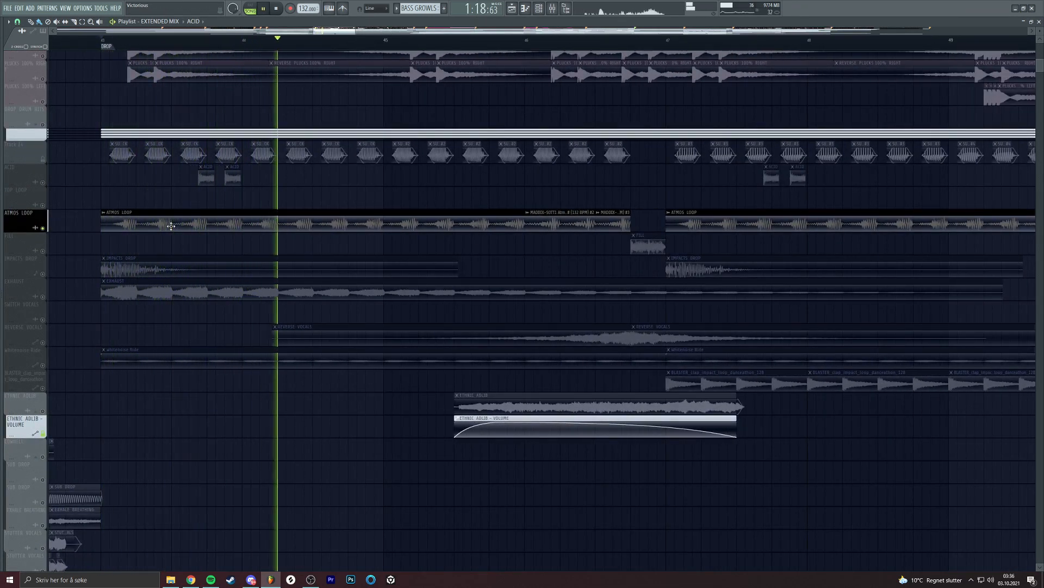
# Stop the ATMOS LOOP playback and save the project
pyautogui.press('space')
pyautogui.scroll(-1, 365, 103)
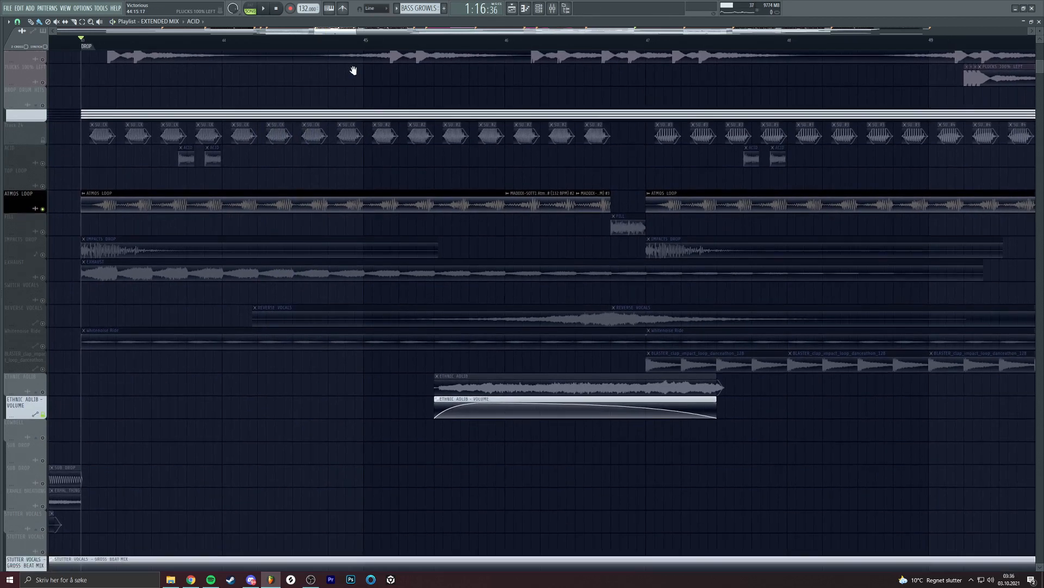
pyautogui.scroll(1, 255, 162)
pyautogui.scroll(-3, 243, 173)
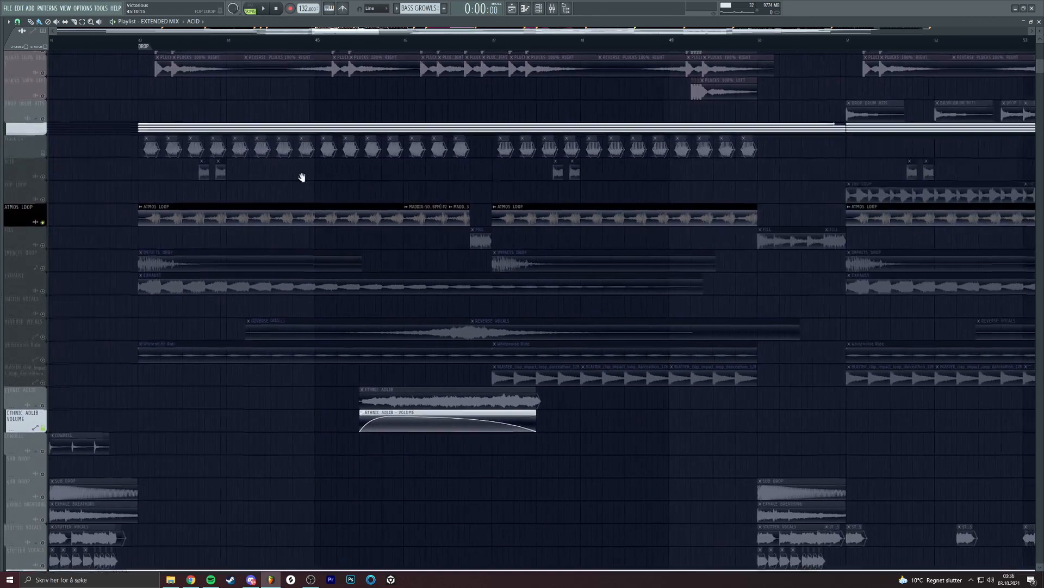
pyautogui.moveTo(454, 177); pyautogui.dragTo(375, 170)
pyautogui.scroll(-2, 376, 170)
pyautogui.hotkey('ctrl', 's')
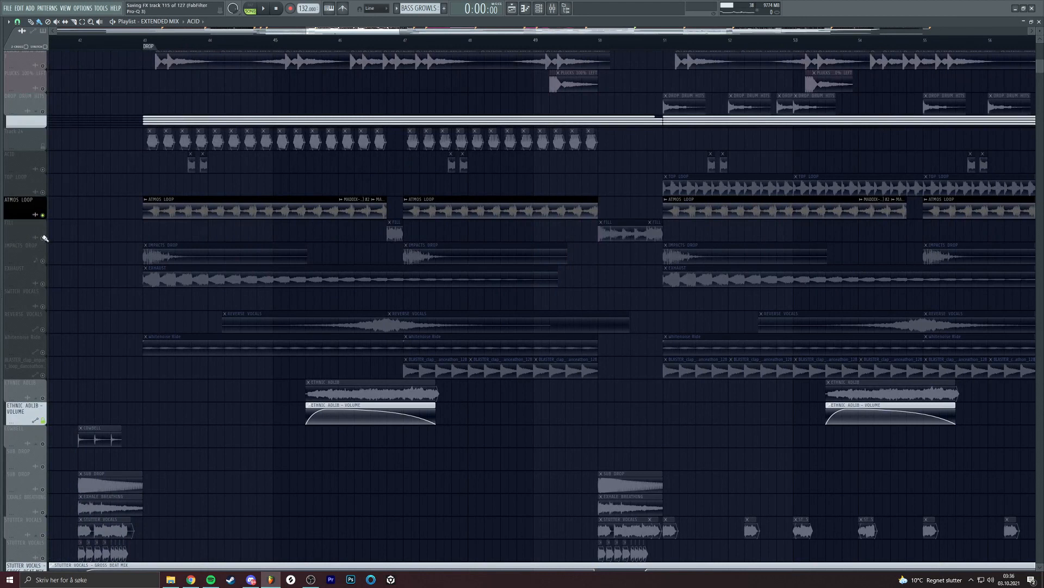
# Solo the FILL playlist track and play its short and longer fill clips within the drop
pyautogui.rightClick(46, 238)
pyautogui.middleClick(259, 219)
pyautogui.rightClick(44, 233)
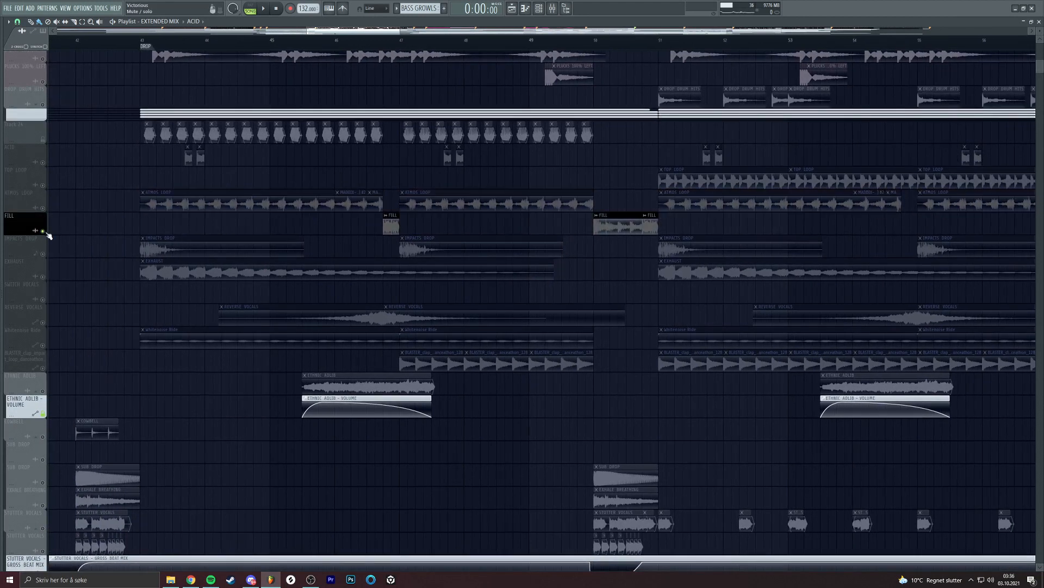
pyautogui.click(383, 44)
pyautogui.press('space')
pyautogui.scroll(2, 479, 113)
pyautogui.moveTo(529, 124); pyautogui.dragTo(419, 116)
pyautogui.click(554, 47)
pyautogui.moveTo(577, 82); pyautogui.dragTo(671, 91)
pyautogui.click(315, 46)
pyautogui.moveTo(331, 114); pyautogui.dragTo(396, 107)
pyautogui.press('space')
# Solo the IMPACTS DROP track and play its clips from the drop's start and from the following impact
pyautogui.scroll(-1, 191, 219)
pyautogui.scroll(-2, 179, 217)
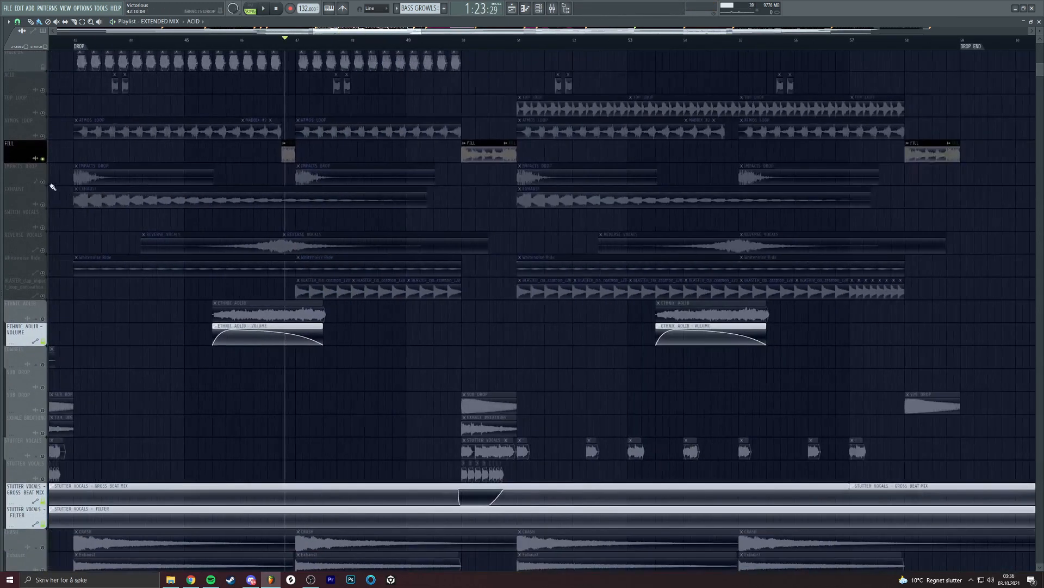
pyautogui.rightClick(43, 183)
pyautogui.moveTo(206, 182); pyautogui.dragTo(263, 192)
pyautogui.click(135, 45)
pyautogui.press('space')
pyautogui.click(341, 40)
pyautogui.scroll(1, 400, 129)
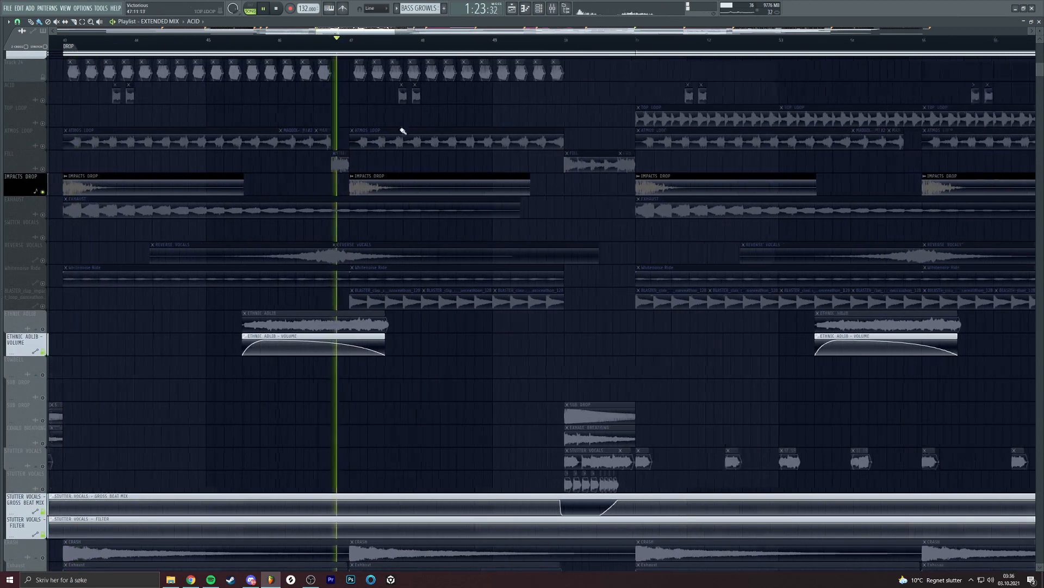
pyautogui.scroll(-3, 417, 121)
pyautogui.moveTo(417, 121)
pyautogui.mouseDown()
pyautogui.moveTo(372, 116)
pyautogui.moveTo(418, 128)
pyautogui.mouseUp()
pyautogui.click(479, 40)
pyautogui.press('space')
# Solo the EXHAUST track directly below IMPACTS DROP and play it from the start of the drop
pyautogui.rightClick(47, 201)
pyautogui.rightClick(41, 201)
pyautogui.click(27, 193)
pyautogui.rightClick(43, 200)
pyautogui.click(218, 41)
pyautogui.moveTo(291, 153); pyautogui.dragTo(259, 154)
pyautogui.press('space')
pyautogui.press('space')
# Play the IMPACTS DROP and EXHAUST tracks together from the start of the drop
pyautogui.keyDown('ctrl'); pyautogui.scroll(3, 264, 136); pyautogui.keyUp('ctrl')
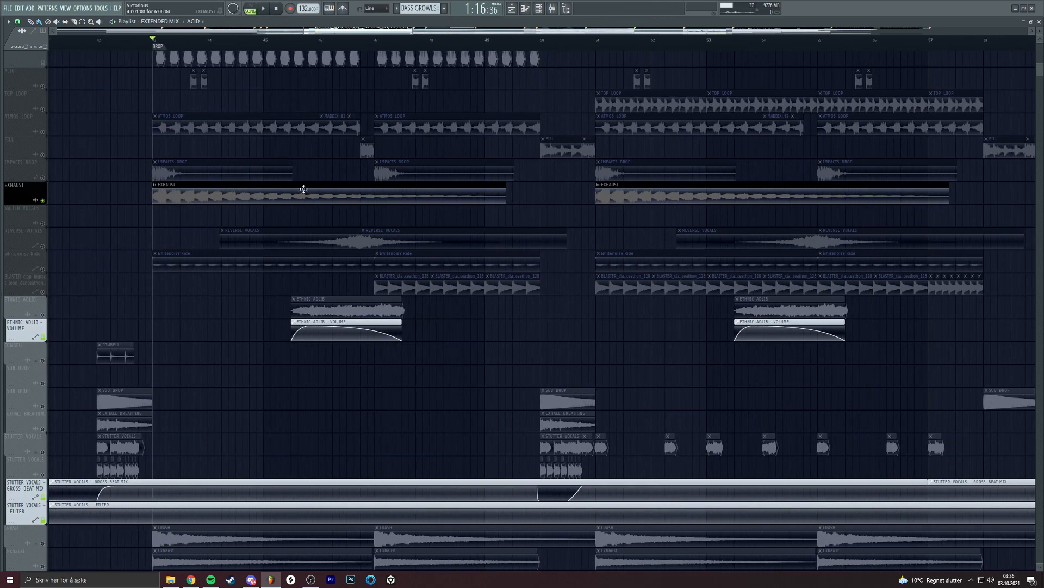
pyautogui.keyDown('ctrl'); pyautogui.scroll(1, 304, 189); pyautogui.keyUp('ctrl')
pyautogui.press('space')
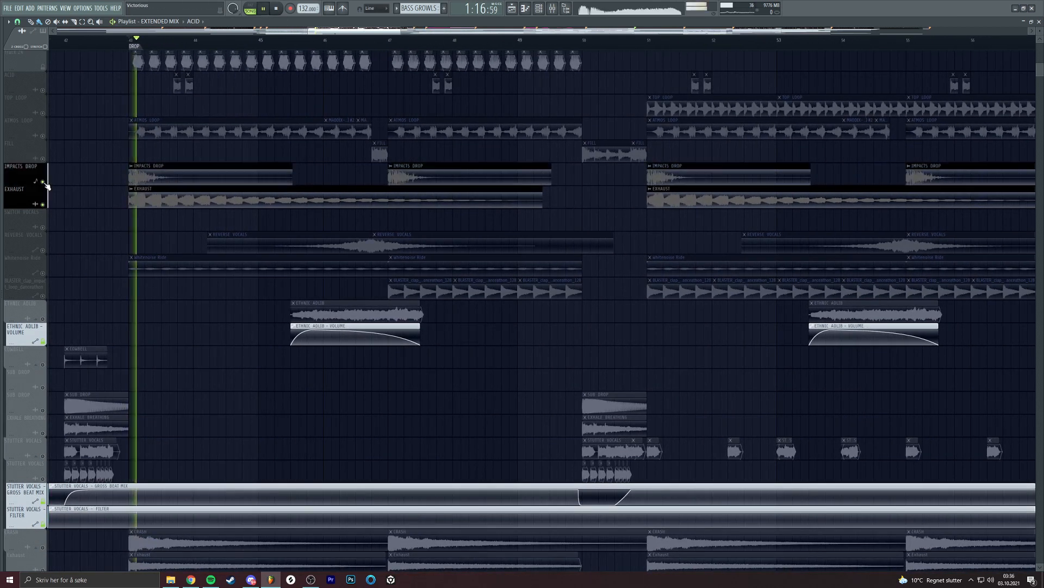
pyautogui.press('space')
# Solo the REVERSE VOCALS track and play the swell in the drop's first half
pyautogui.rightClick(43, 250)
pyautogui.moveTo(236, 201); pyautogui.dragTo(168, 194)
pyautogui.click(262, 40)
pyautogui.press('space')
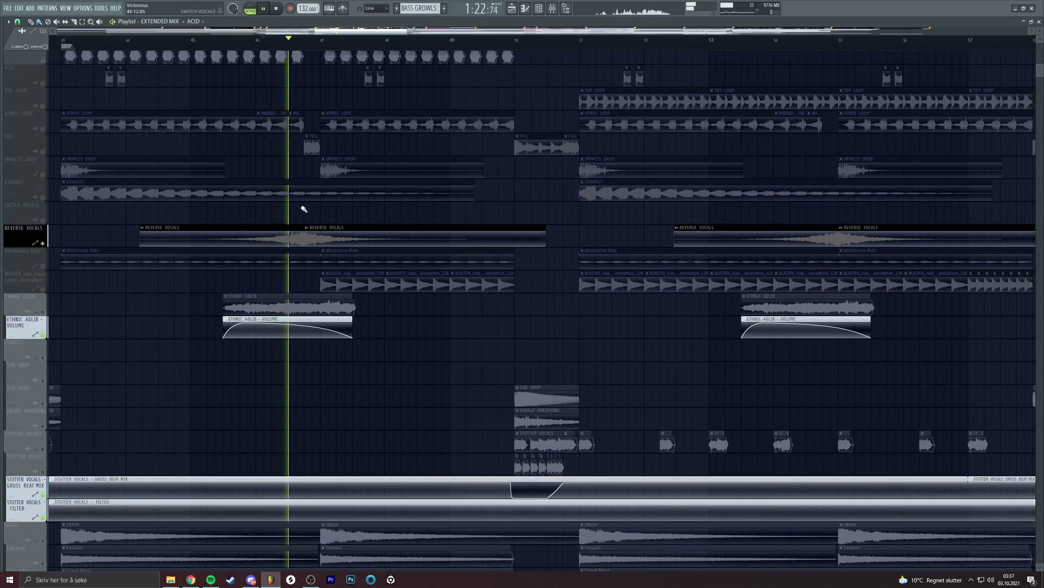
pyautogui.scroll(-2, 310, 201)
pyautogui.press('space')
# Solo the Whitenoise Ride track and play it from the drop's start and from its second clip
pyautogui.rightClick(43, 265)
pyautogui.click(173, 41)
pyautogui.press('space')
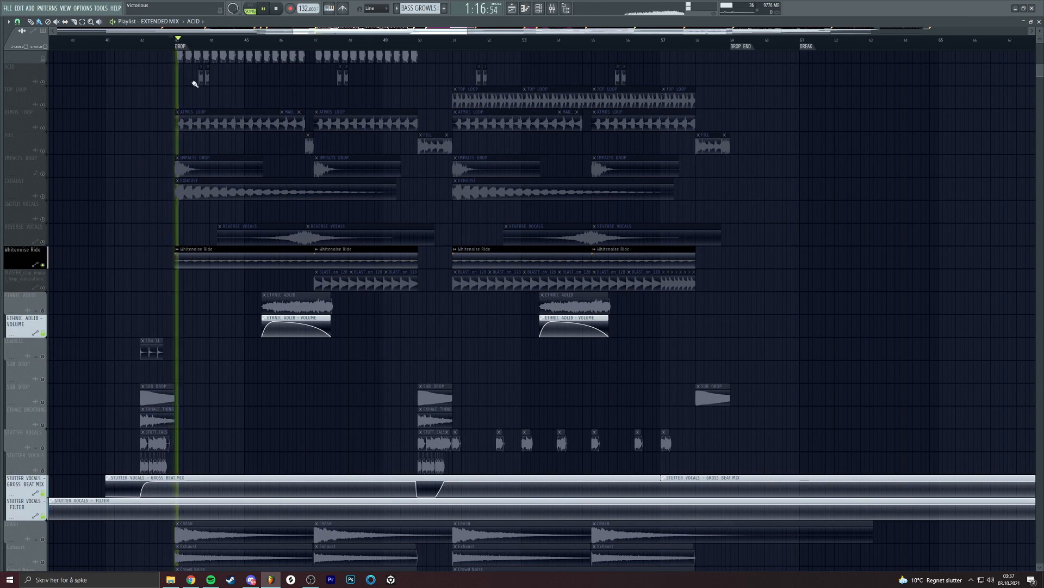
pyautogui.click(309, 40)
pyautogui.press('space')
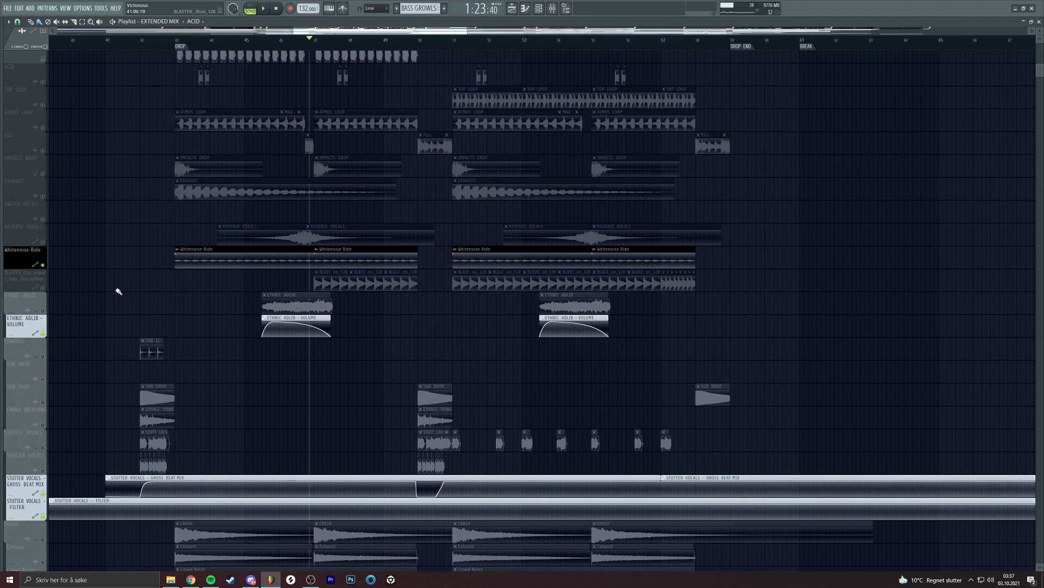
# Solo the ETHNIC ADLIB track and play its first clip in the drop
pyautogui.rightClick(44, 310)
pyautogui.click(254, 44)
pyautogui.press('space')
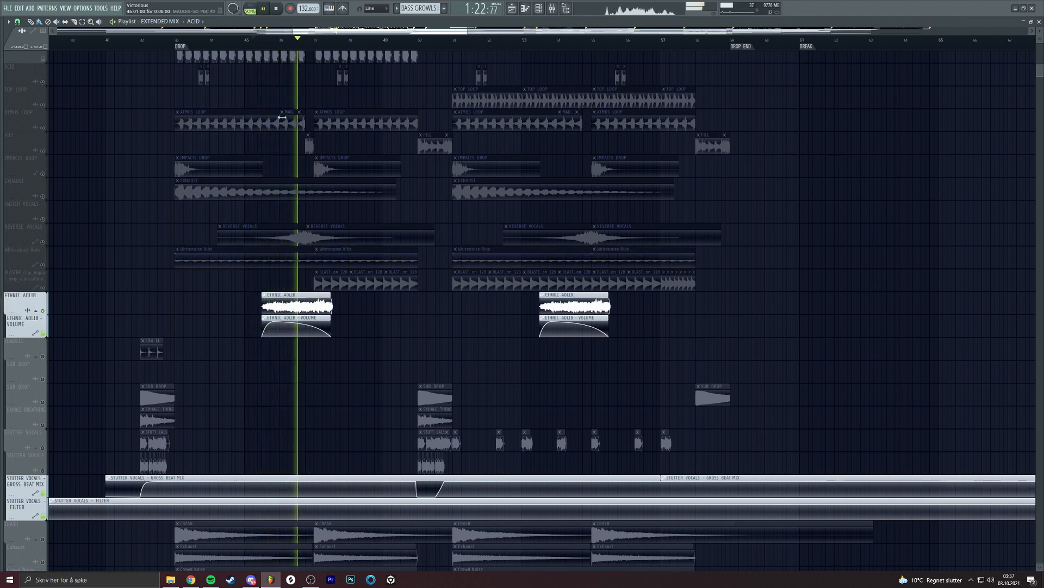
pyautogui.click(277, 9)
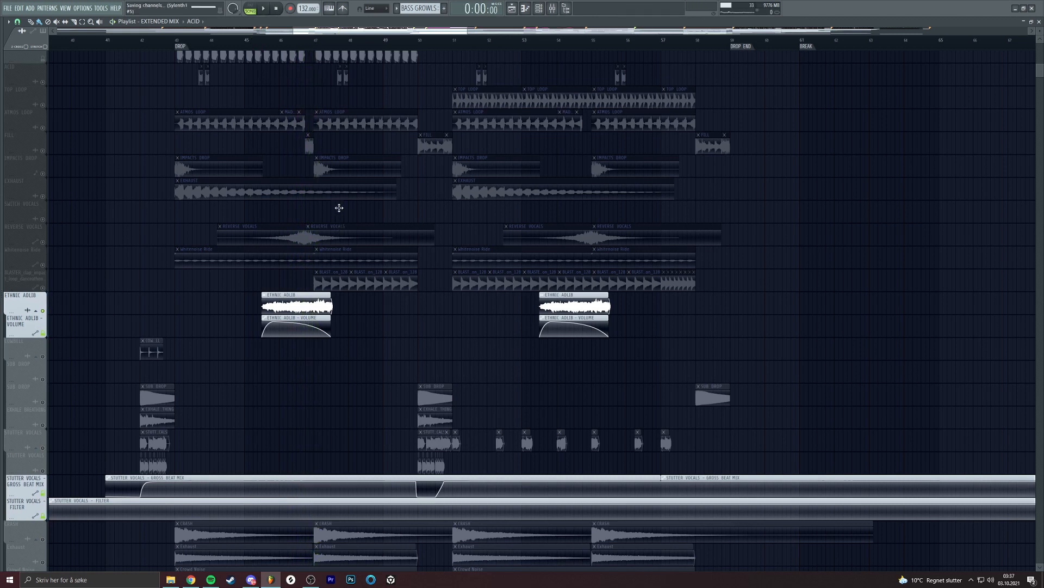
pyautogui.scroll(3, 341, 208)
pyautogui.scroll(-4, 340, 208)
# Solo the BLASTER clap impact loop track and play it from its first clip in the drop
pyautogui.moveTo(244, 281); pyautogui.dragTo(378, 319)
pyautogui.keyDown('ctrl'); pyautogui.click(508, 318); pyautogui.keyUp('ctrl')
pyautogui.scroll(-2, 392, 227)
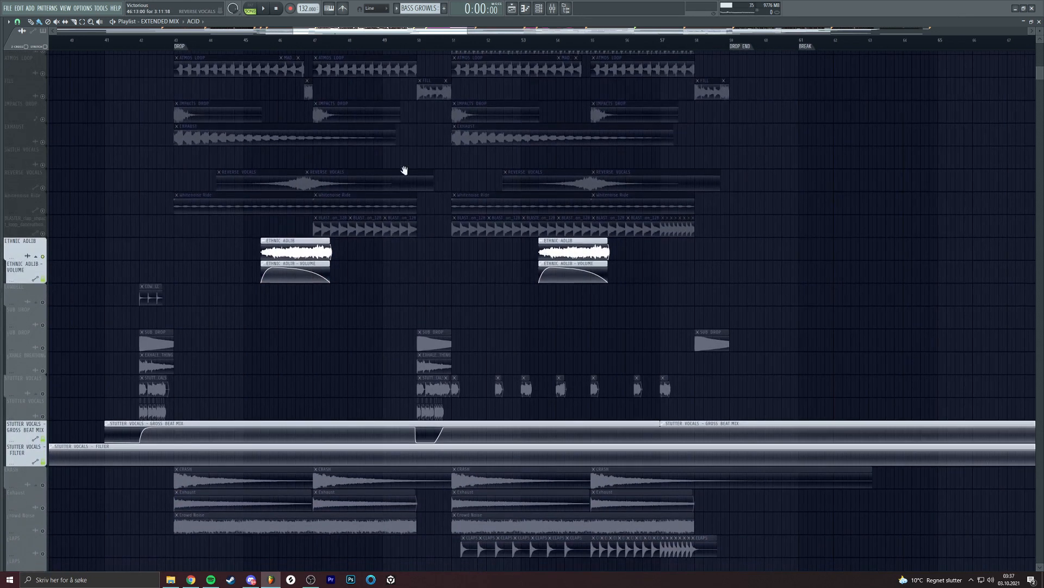
pyautogui.scroll(2, 369, 178)
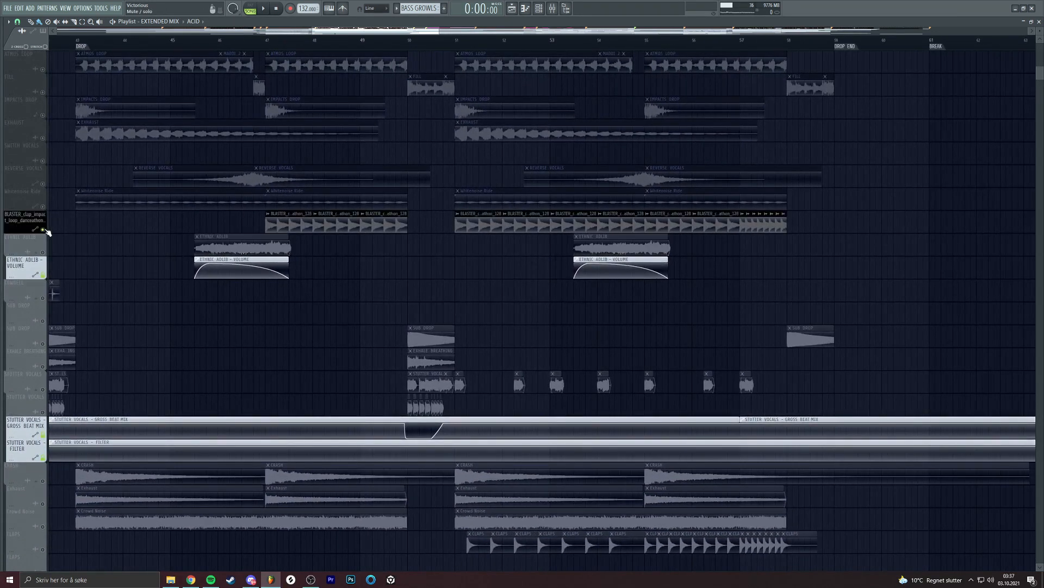
pyautogui.moveTo(365, 112); pyautogui.dragTo(322, 110)
pyautogui.press('space')
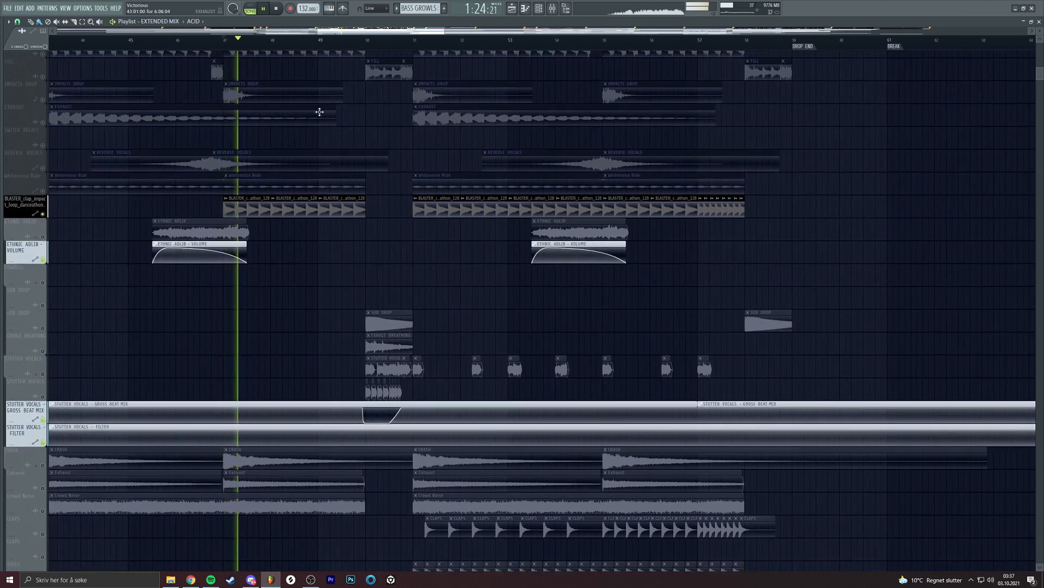
pyautogui.scroll(-3, 321, 130)
pyautogui.scroll(-6, 321, 130)
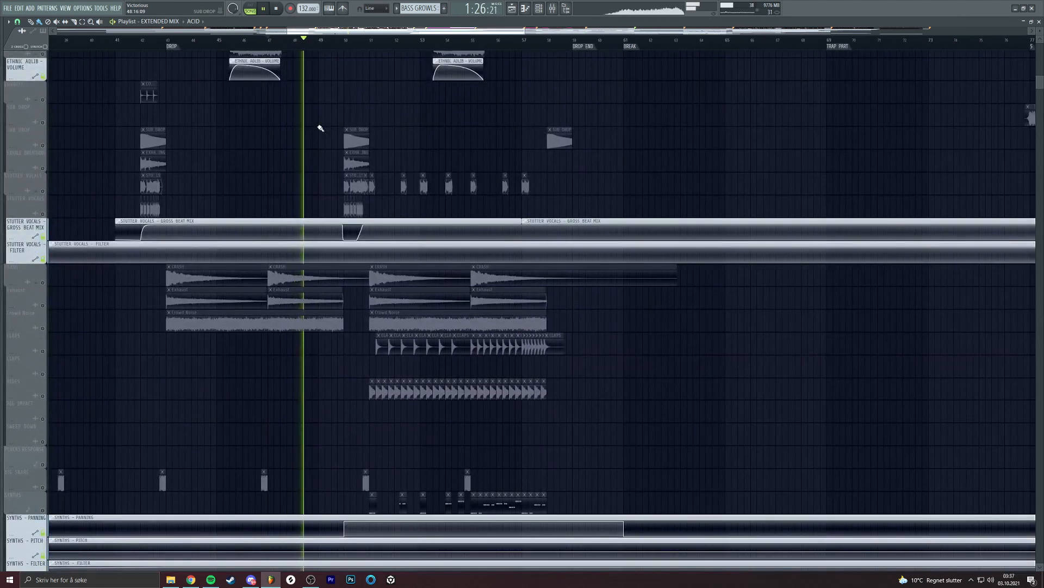
pyautogui.scroll(3, 321, 128)
pyautogui.scroll(3, 332, 92)
pyautogui.press('space')
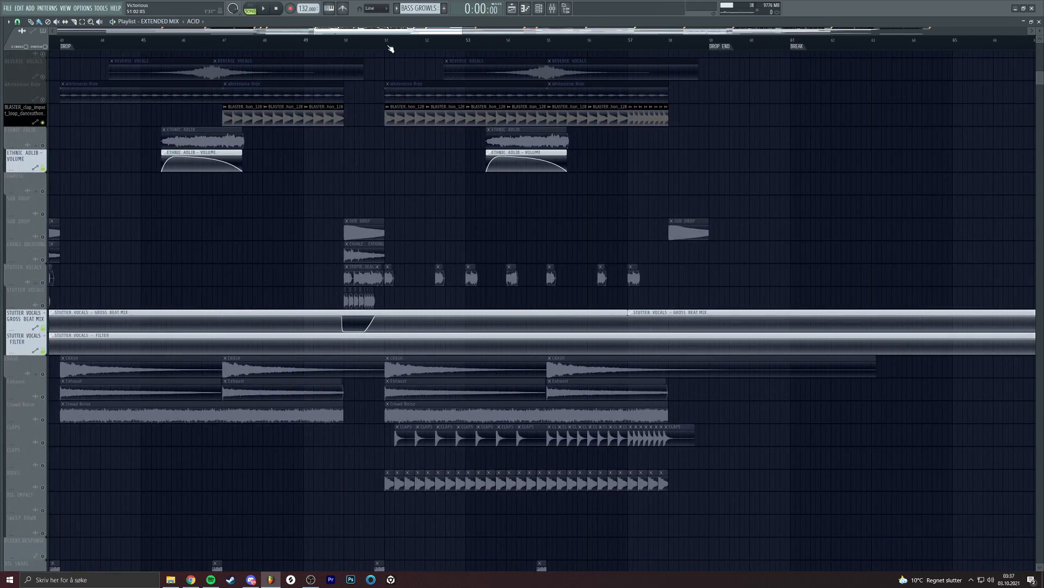
# Select the row of RIDES clips in the drop's second half and clear the selection
pyautogui.scroll(-4, 431, 275)
pyautogui.scroll(5, 409, 329)
pyautogui.moveTo(393, 347); pyautogui.dragTo(442, 252)
pyautogui.moveTo(430, 389); pyautogui.dragTo(717, 394)
pyautogui.hotkey('ctrl', 'd')
# Solo the CRASH track and play its crashes at the drop's start and at the second clip
pyautogui.moveTo(183, 266); pyautogui.dragTo(279, 252)
pyautogui.click(191, 42)
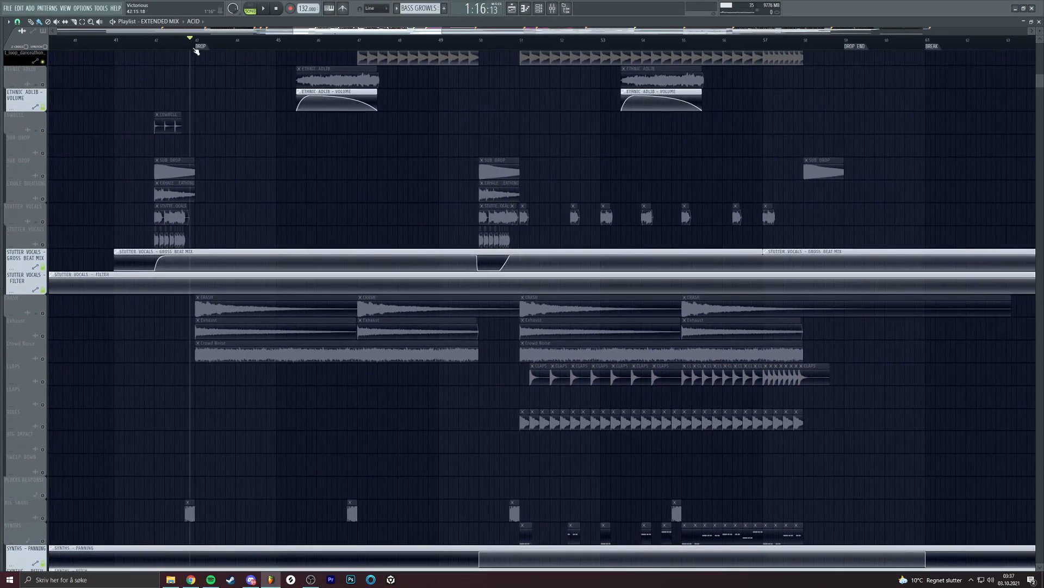
pyautogui.scroll(3, 198, 47)
pyautogui.rightClick(43, 313)
pyautogui.moveTo(162, 296); pyautogui.dragTo(103, 295)
pyautogui.click(123, 41)
pyautogui.press('space')
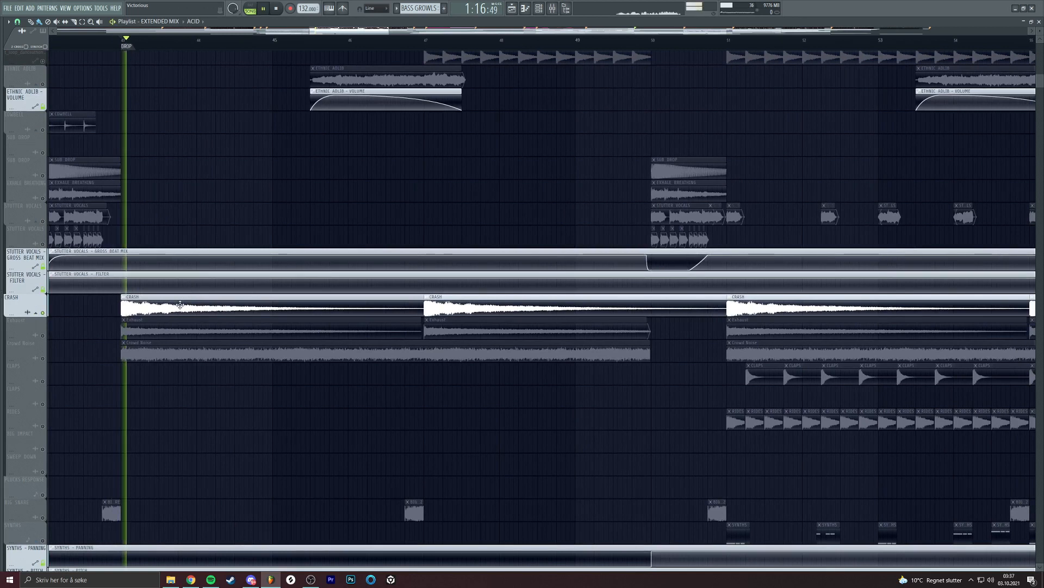
pyautogui.click(424, 40)
pyautogui.click(277, 8)
# Solo the Exhaust track below CRASH and play its first two clips in the drop
pyautogui.moveTo(364, 195); pyautogui.dragTo(329, 164)
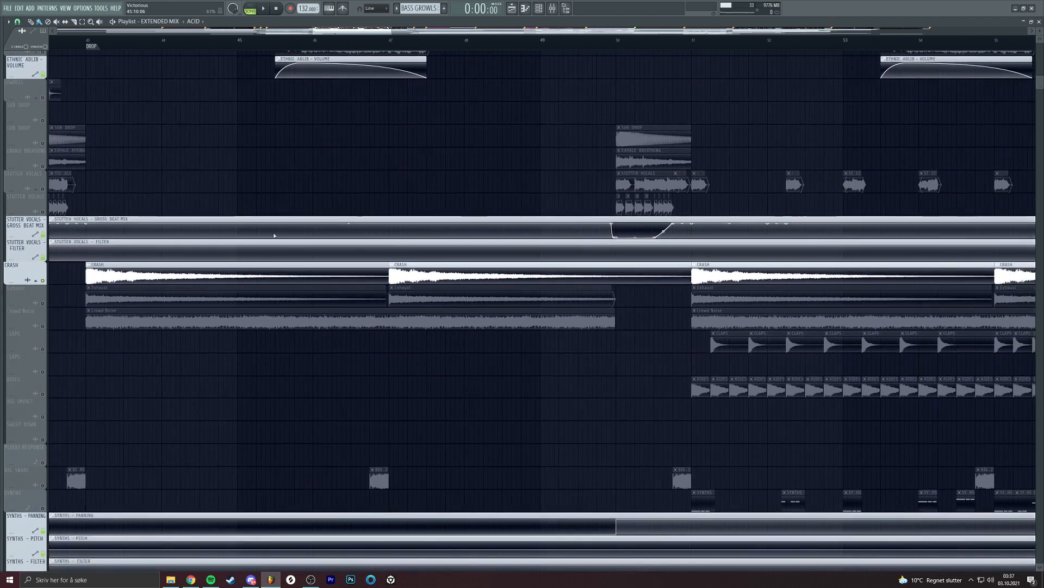
pyautogui.rightClick(43, 304)
pyautogui.press('space')
pyautogui.click(377, 40)
pyautogui.moveTo(426, 252); pyautogui.dragTo(333, 217)
pyautogui.scroll(-4, 333, 217)
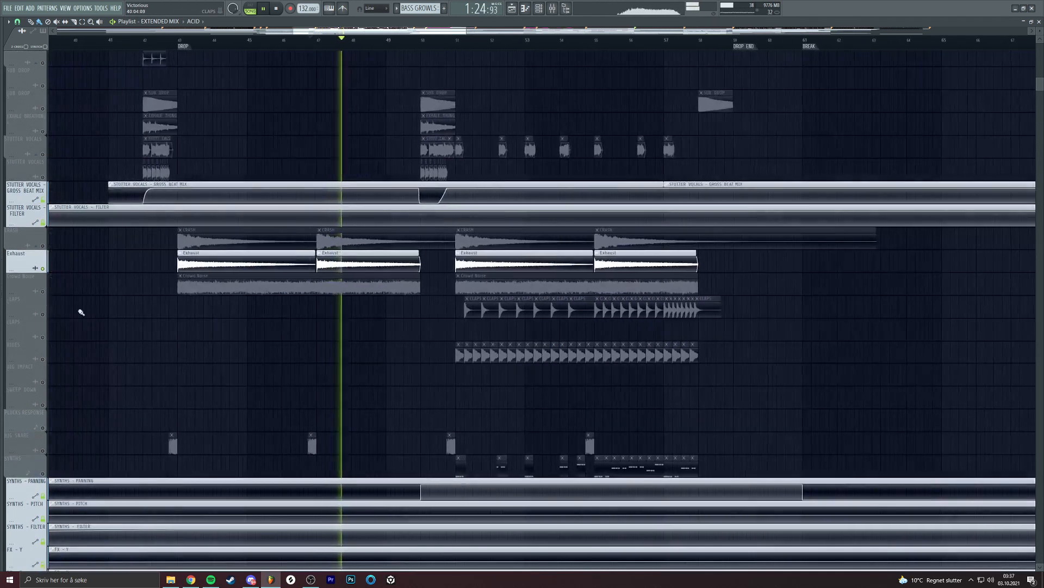
pyautogui.press('space')
# Solo the Crowd Noise track and play it from the start of the drop
pyautogui.rightClick(44, 291)
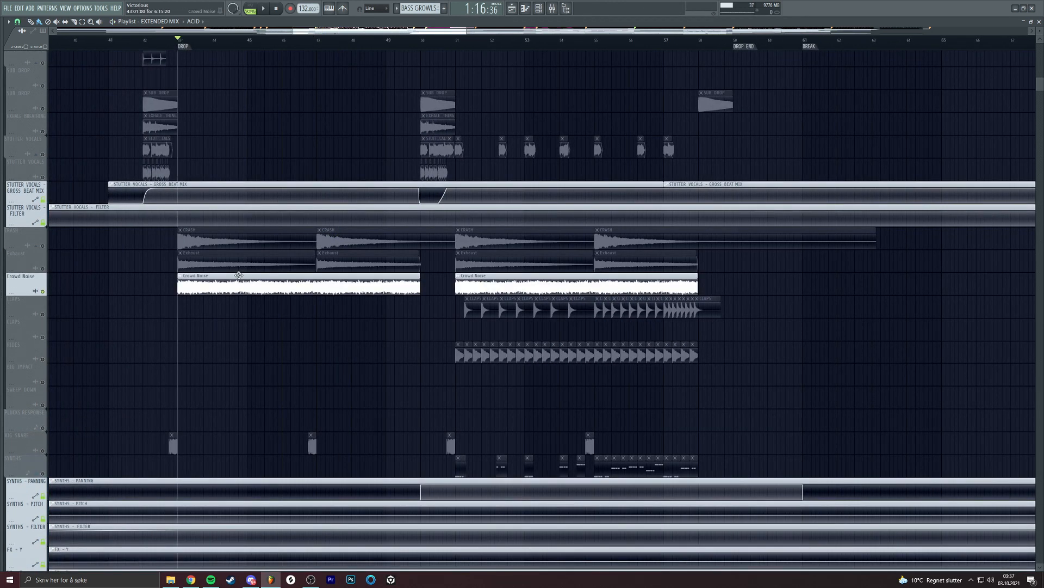
pyautogui.press('space')
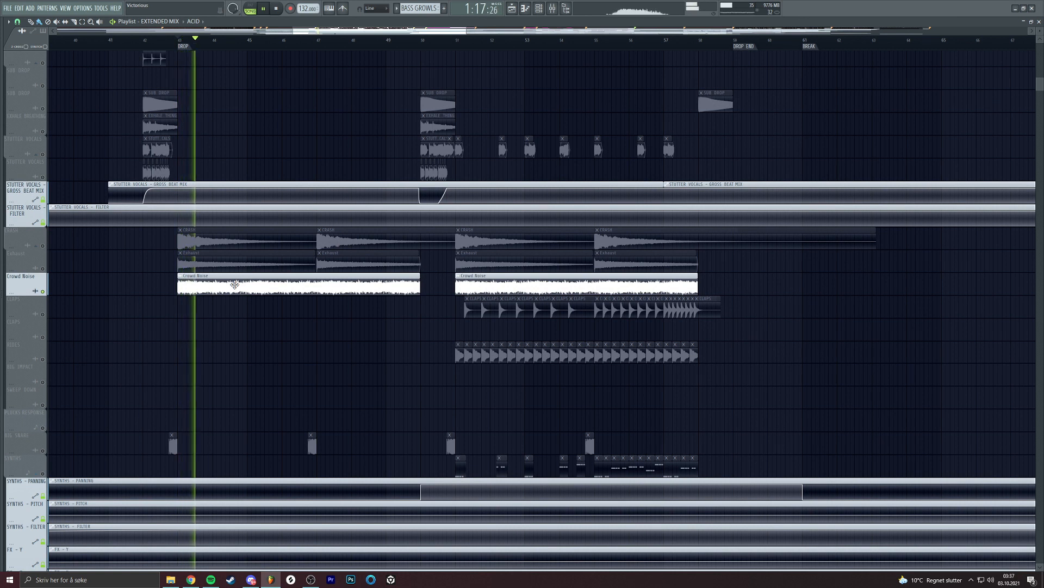
pyautogui.moveTo(348, 248); pyautogui.dragTo(338, 231)
# Solo the BIG SNARE track and play its hits leading into the drop's second half
pyautogui.scroll(-3, 294, 253)
pyautogui.moveTo(266, 268); pyautogui.dragTo(330, 239)
pyautogui.press('space')
pyautogui.scroll(2, 384, 203)
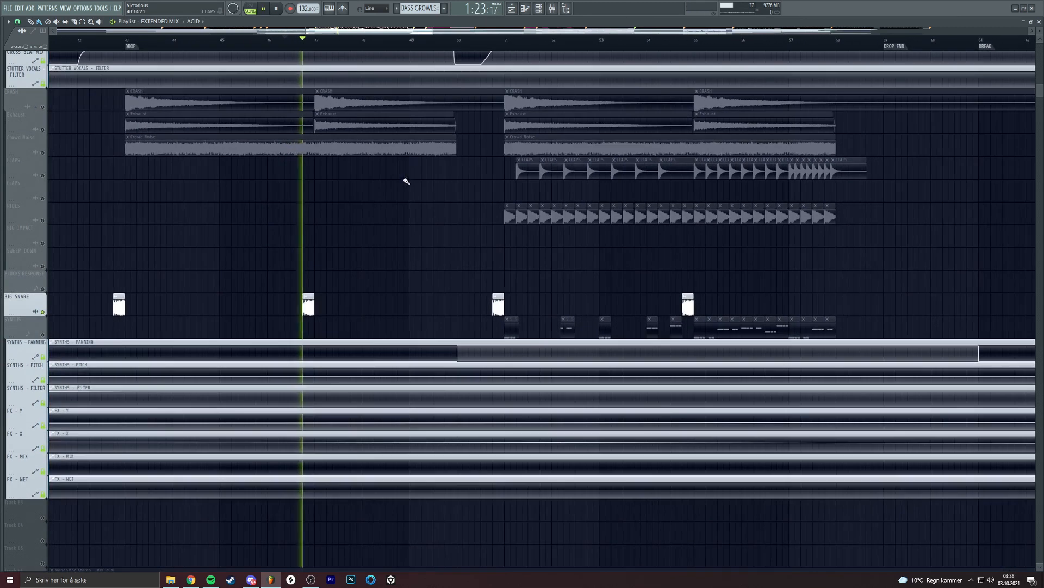
pyautogui.scroll(3, 493, 84)
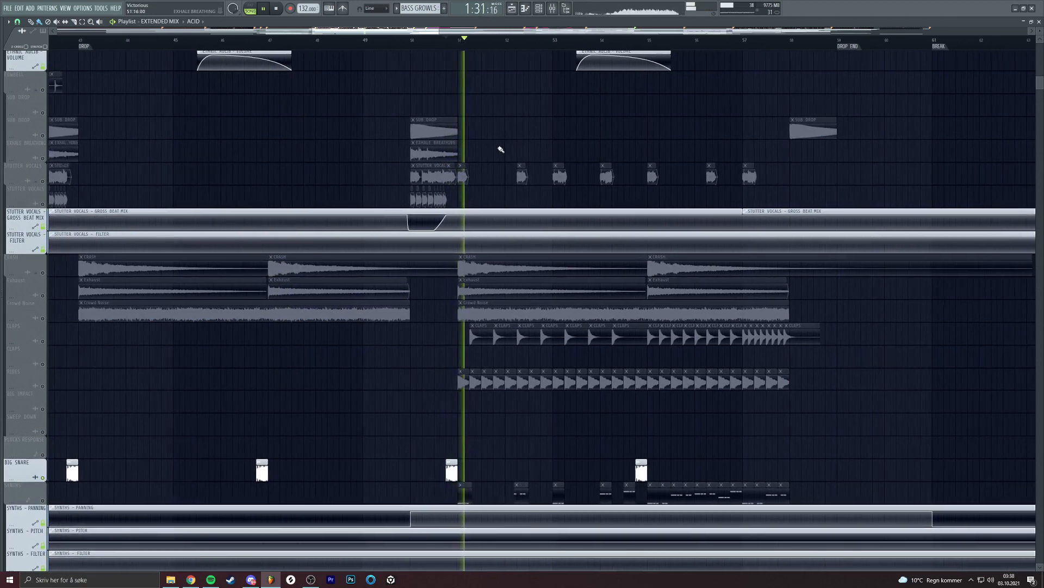
pyautogui.press('space')
# Look over the drop's bass, pluck and drum tracks around the start of its second half
pyautogui.scroll(2, 452, 149)
pyautogui.scroll(8, 455, 184)
pyautogui.scroll(-4, 457, 180)
pyautogui.hscroll(2, 435, 180)
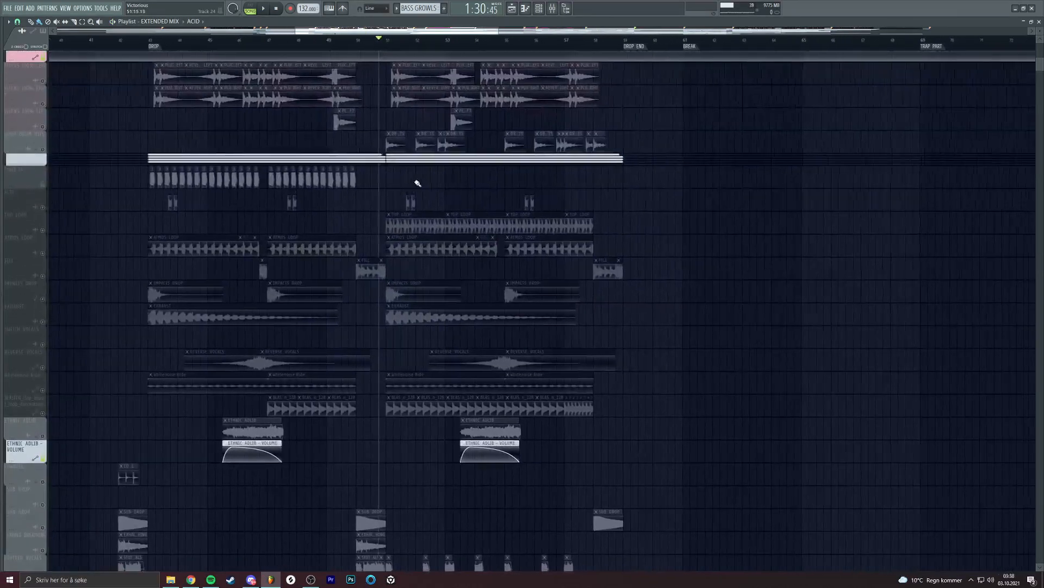
pyautogui.scroll(3, 418, 181)
pyautogui.scroll(3, 441, 143)
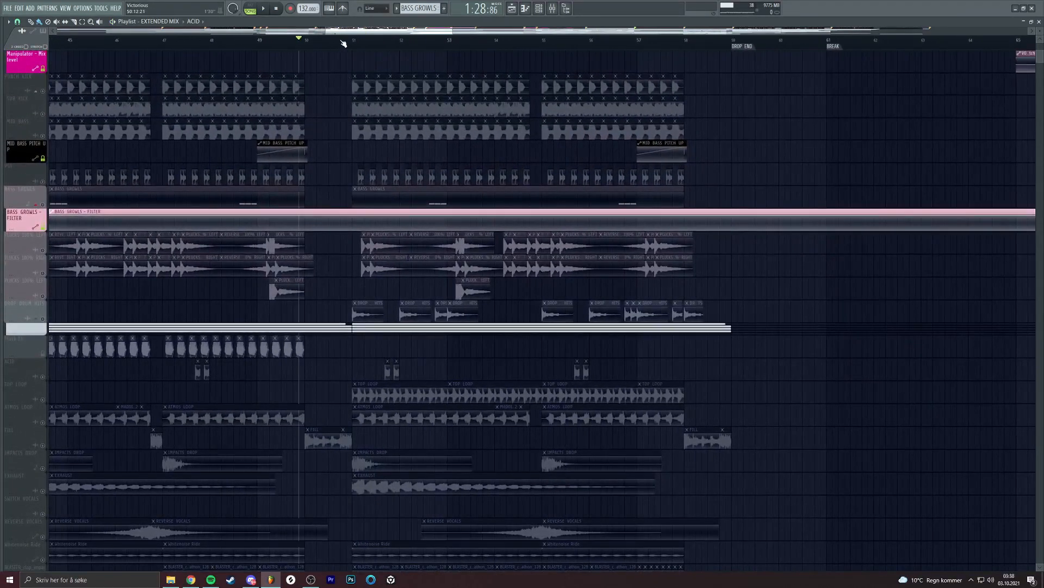
pyautogui.scroll(2, 352, 44)
pyautogui.moveTo(372, 88); pyautogui.dragTo(302, 77)
pyautogui.moveTo(275, 272); pyautogui.dragTo(234, 205)
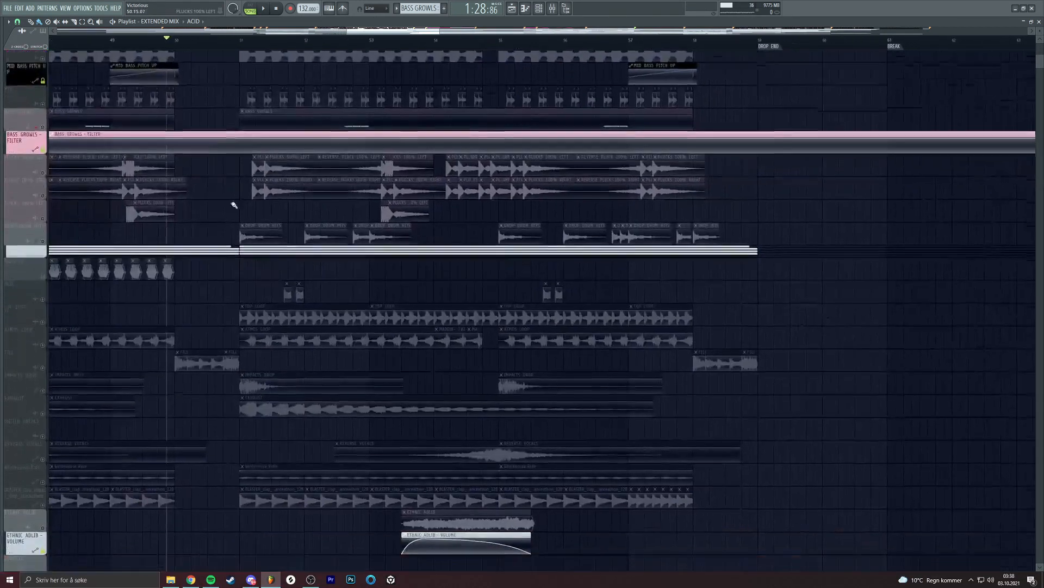
# Solo the DROP DRUM HITS track and play it from the start of the drop's second half
pyautogui.scroll(3, 239, 203)
pyautogui.doubleClick(266, 202)
pyautogui.click(266, 91)
pyautogui.moveTo(262, 92); pyautogui.dragTo(233, 87)
pyautogui.press('space')
pyautogui.click(199, 41)
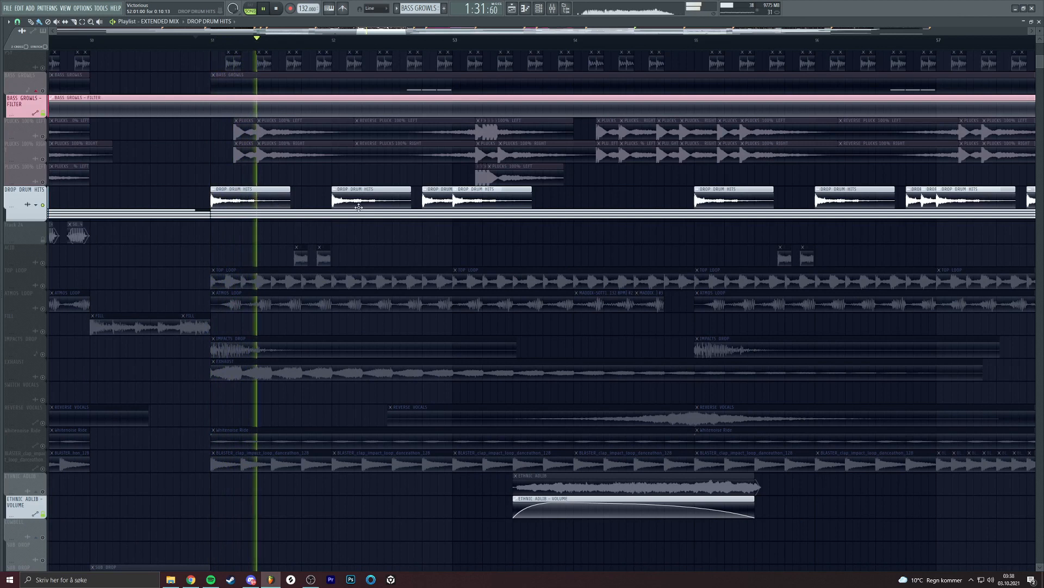
# Play the repeat of the DROP DRUM HITS pattern from bar 55 and stop playback
pyautogui.moveTo(353, 204); pyautogui.dragTo(315, 200)
pyautogui.scroll(-3, 314, 200)
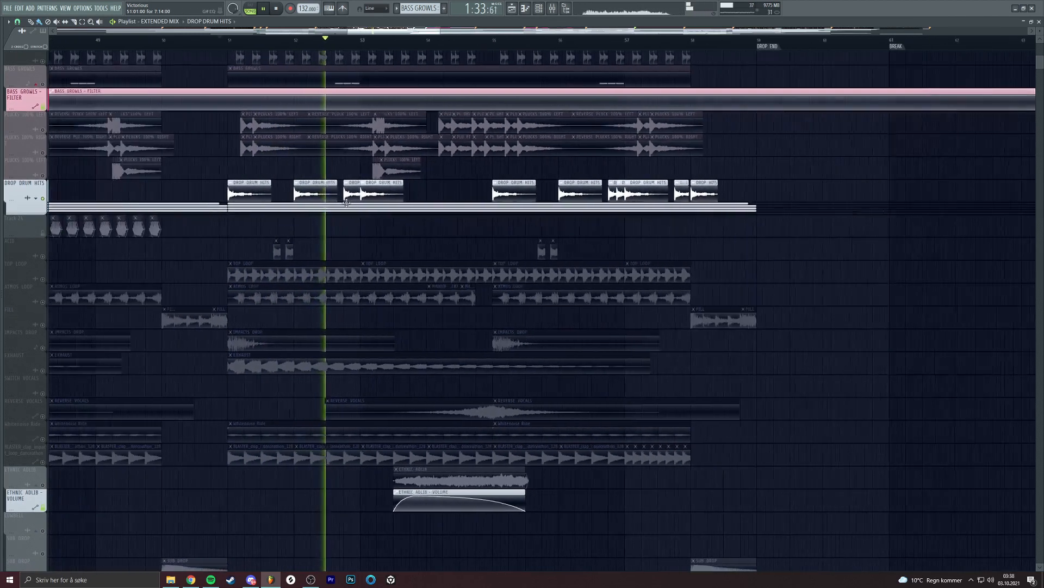
pyautogui.moveTo(351, 204); pyautogui.dragTo(312, 202)
pyautogui.click(429, 41)
pyautogui.press('space')
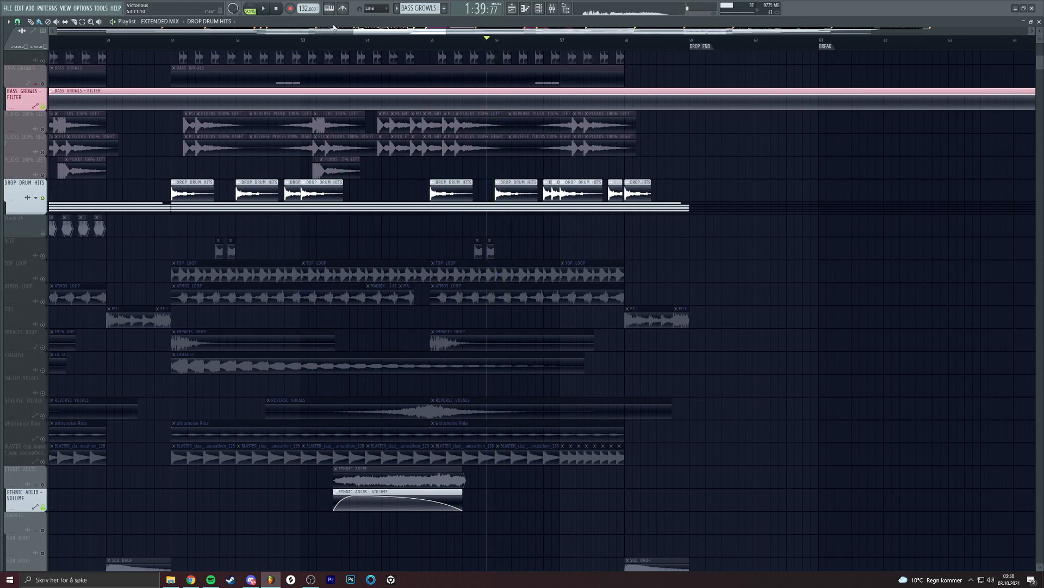
# Select the later DROP DRUM HITS clips and clear the selection
pyautogui.moveTo(485, 177); pyautogui.dragTo(602, 201)
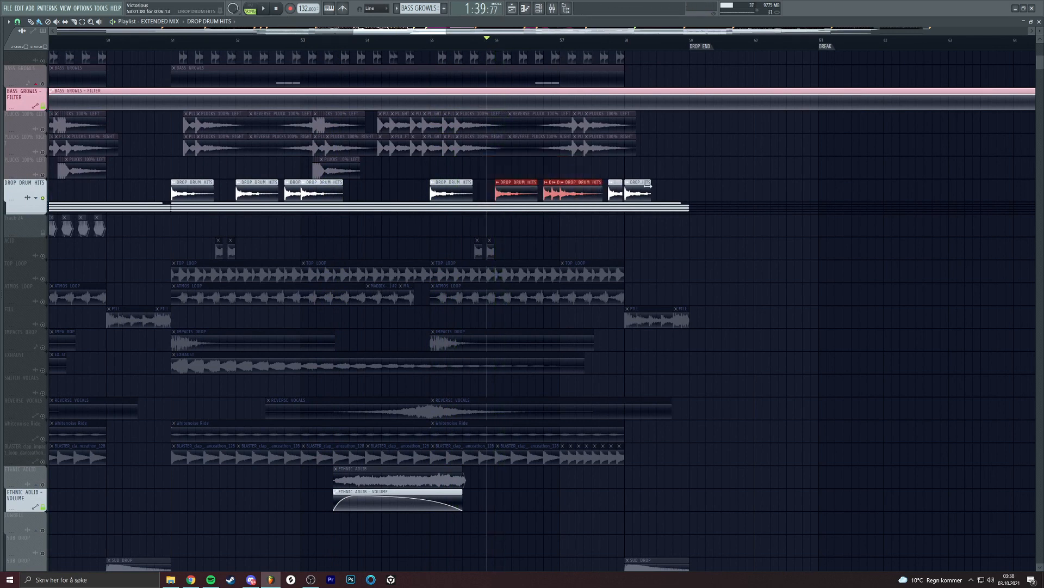
pyautogui.moveTo(138, 190); pyautogui.dragTo(732, 199)
pyautogui.keyDown('ctrl'); pyautogui.click(714, 192); pyautogui.keyUp('ctrl')
pyautogui.moveTo(167, 188); pyautogui.dragTo(226, 179)
# Solo the TOP LOOP track and play it from the start of the drop's second half at bar 51
pyautogui.scroll(-7, 383, 212)
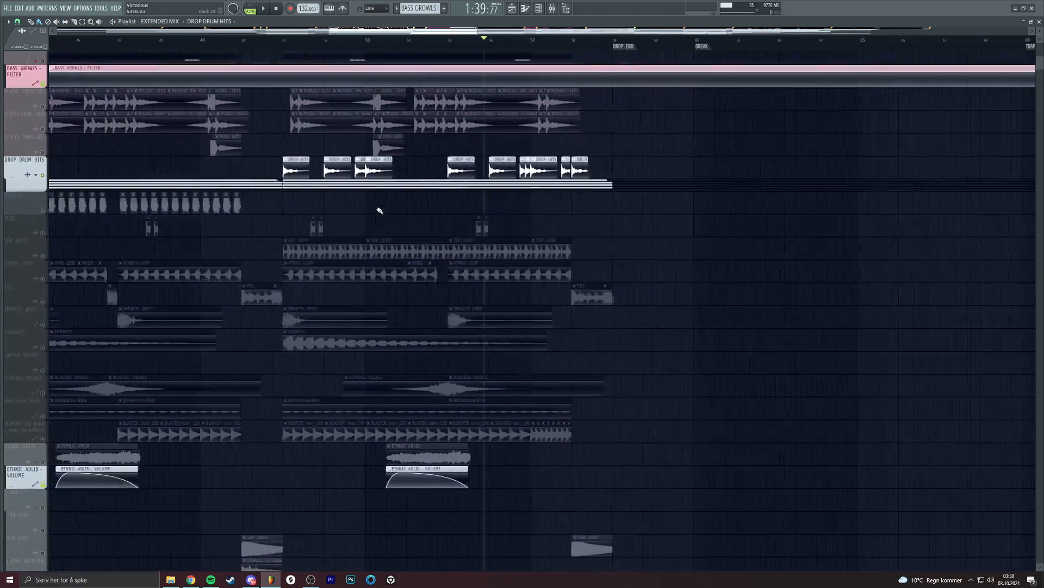
pyautogui.scroll(2, 359, 213)
pyautogui.moveTo(357, 198); pyautogui.dragTo(410, 212)
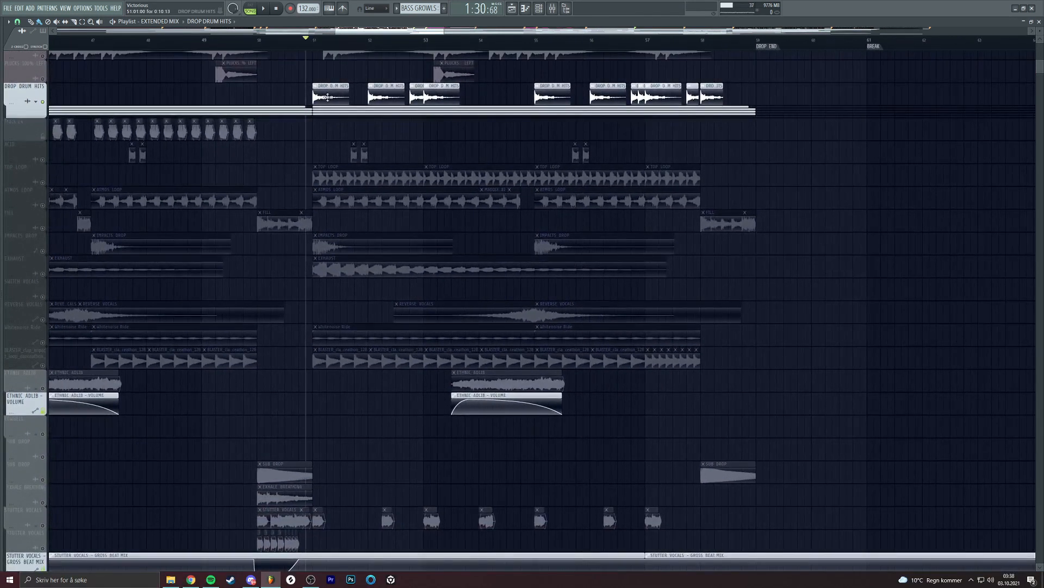
pyautogui.scroll(2, 328, 97)
pyautogui.rightClick(44, 182)
pyautogui.moveTo(379, 142); pyautogui.dragTo(321, 137)
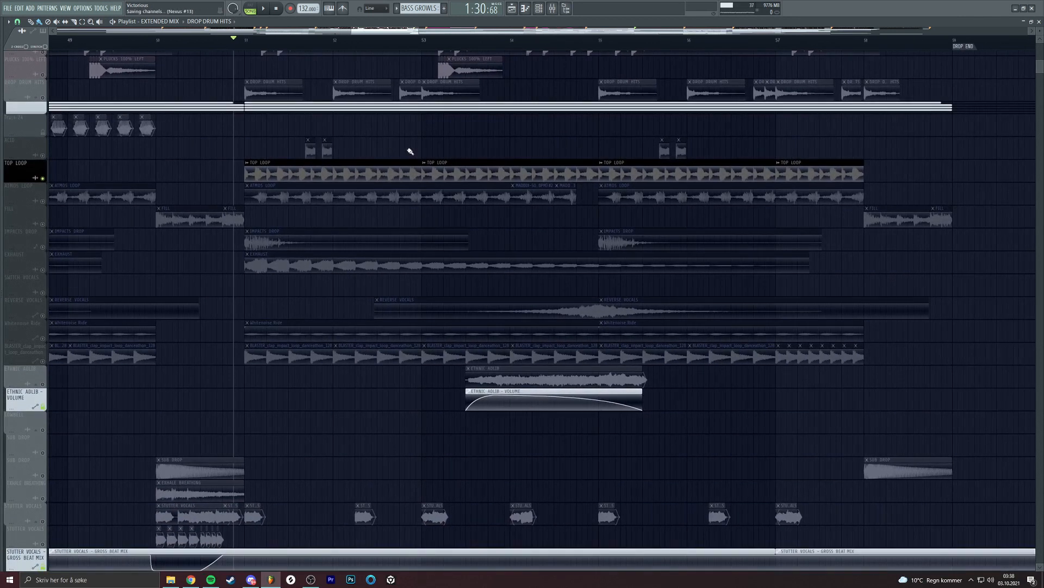
pyautogui.press('space')
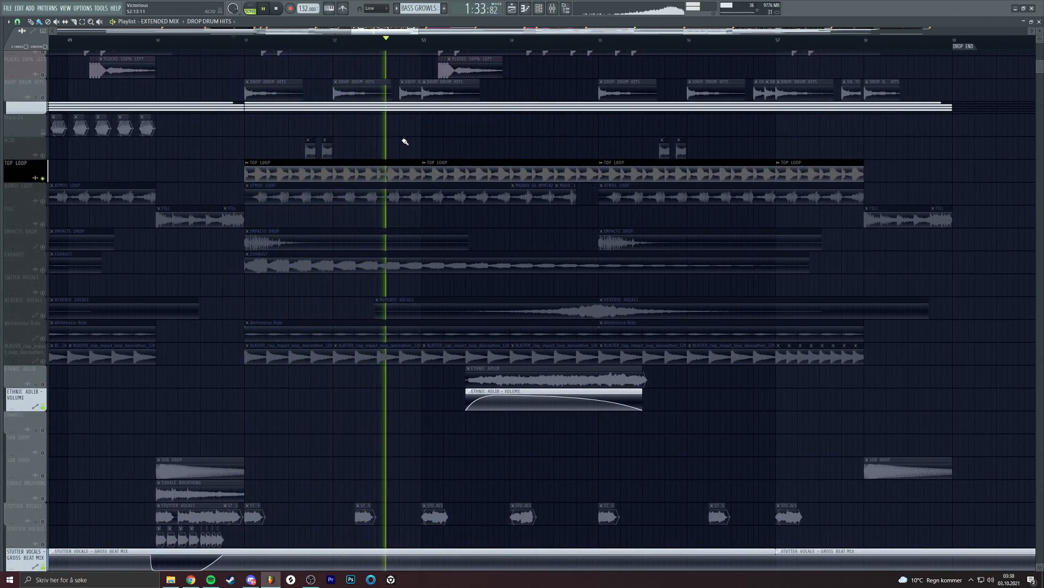
pyautogui.press('space')
# Solo the STUTTER VOCALS track and bring its clips in the drop's second half into view
pyautogui.scroll(-3, 361, 343)
pyautogui.moveTo(359, 343); pyautogui.dragTo(334, 47)
pyautogui.scroll(2, 359, 219)
pyautogui.scroll(-2, 329, 198)
pyautogui.click(43, 225)
pyautogui.moveTo(311, 200); pyautogui.dragTo(323, 193)
pyautogui.scroll(3, 321, 199)
pyautogui.scroll(-2, 344, 194)
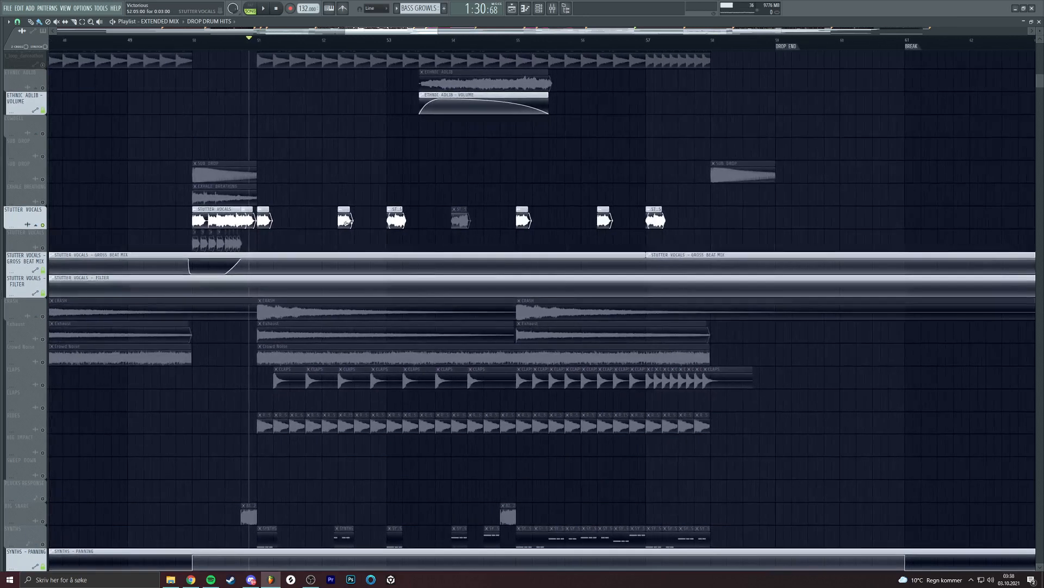
# Open the STUTTER VOCALS clip's sample settings and check Gross Beat on its mixer track
pyautogui.doubleClick(264, 220)
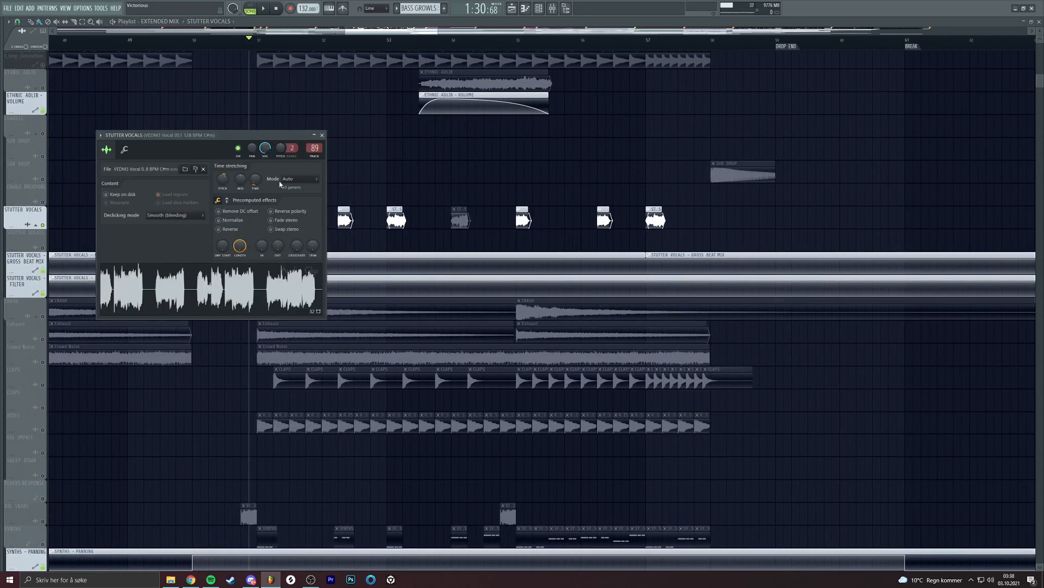
pyautogui.click(315, 147)
pyautogui.moveTo(190, 143); pyautogui.dragTo(174, 114)
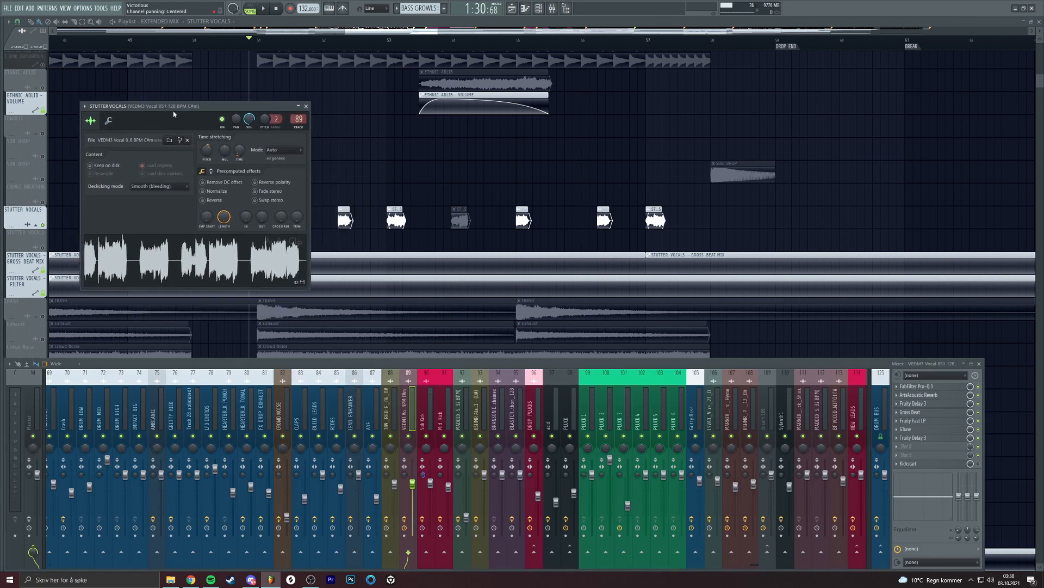
pyautogui.click(920, 414)
pyautogui.click(921, 417)
# Play the stutter vocals from bar 52 with their sample settings and mixer track open, and stop playback
pyautogui.moveTo(444, 194); pyautogui.dragTo(458, 202)
pyautogui.press('space')
pyautogui.click(347, 46)
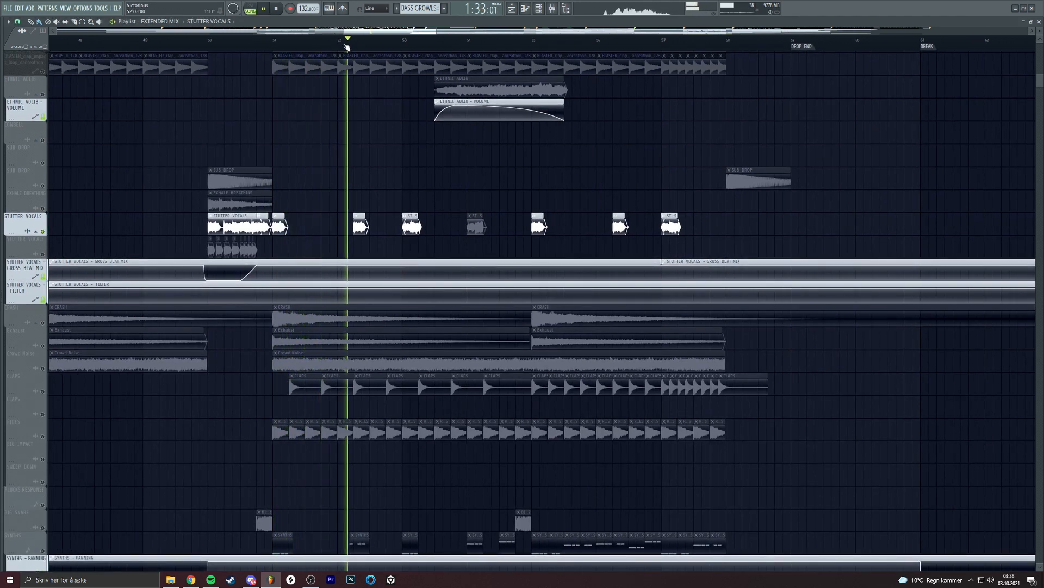
pyautogui.doubleClick(410, 223)
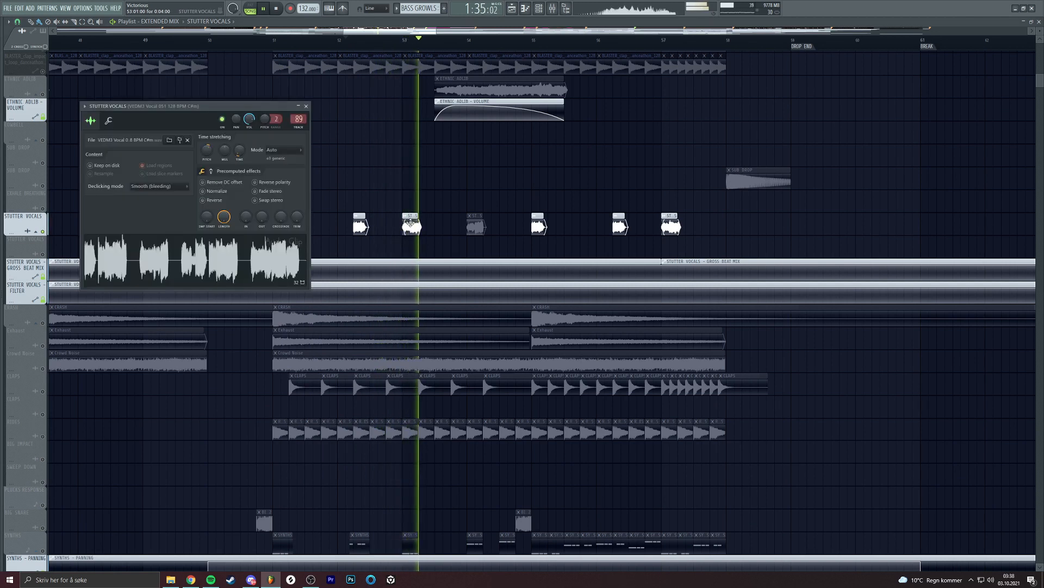
pyautogui.press('F9')
pyautogui.press('space')
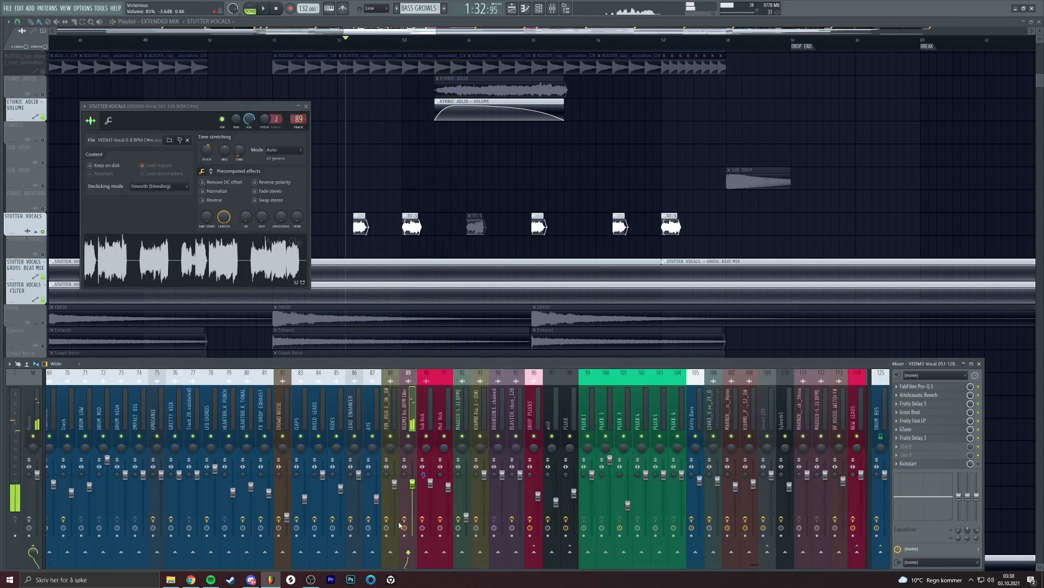
pyautogui.press('space')
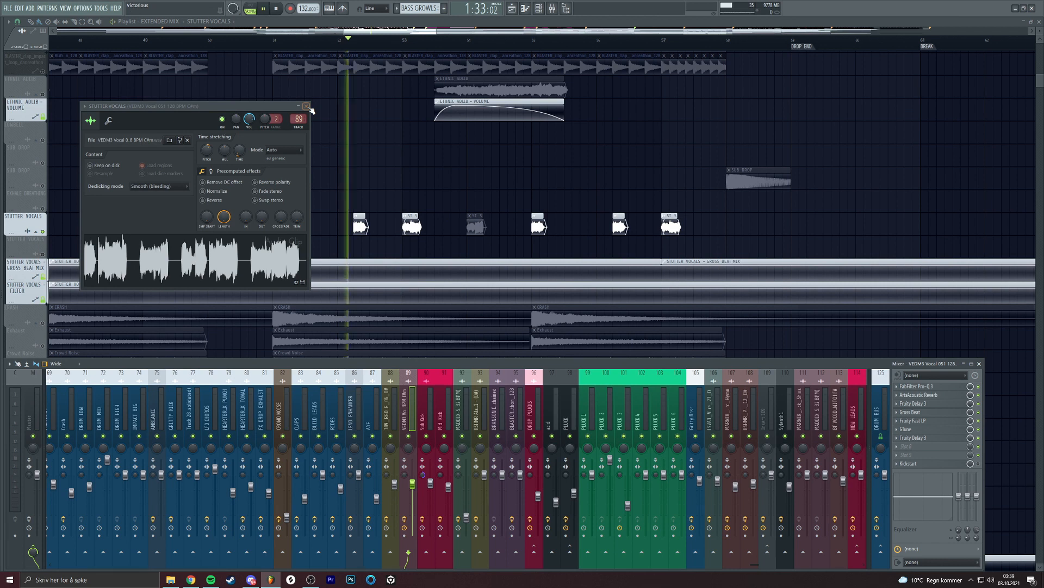
pyautogui.press('space')
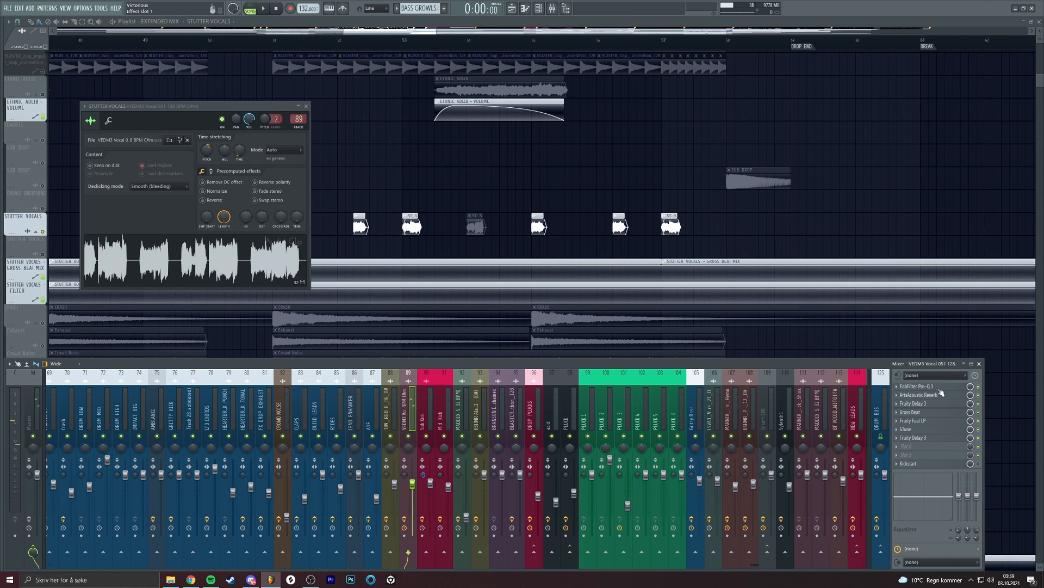
# Inspect the FabFilter Pro-Q 3, ArtsAcoustic Reverb and first Fruity Delay 3 settings on the stutter vocals' mixer track
pyautogui.click(940, 389)
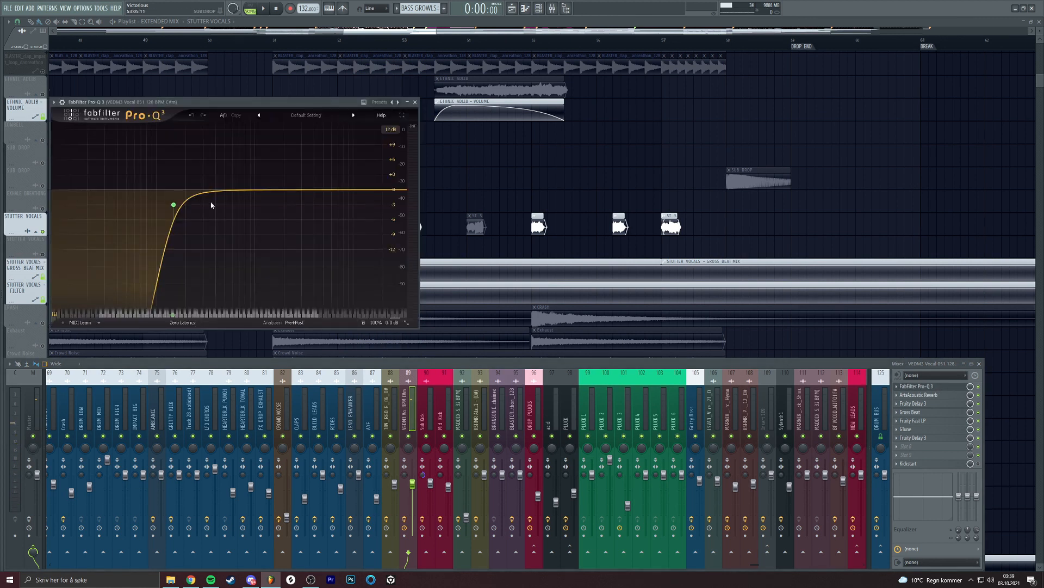
pyautogui.click(415, 101)
pyautogui.click(918, 395)
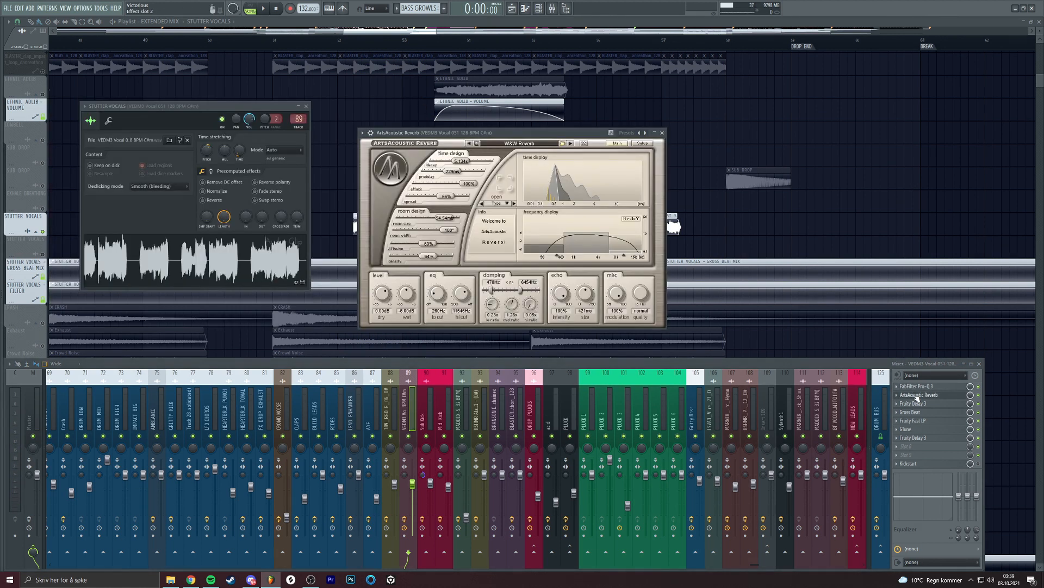
pyautogui.click(919, 396)
pyautogui.click(920, 404)
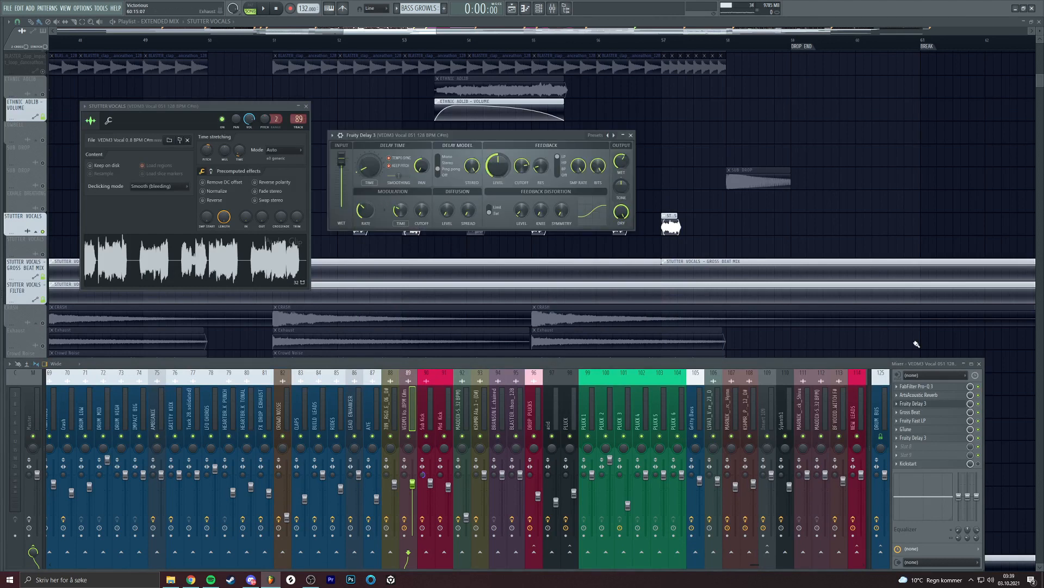
pyautogui.click(921, 403)
# Inspect the stutter vocals' Gross Beat volume pattern and play the vocal clips from just before bar 52
pyautogui.click(923, 413)
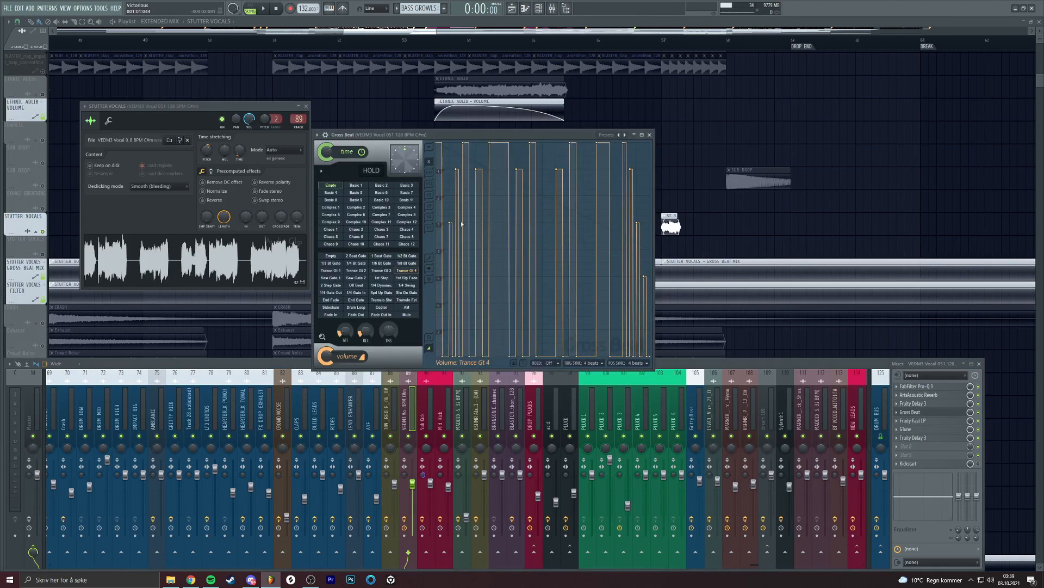
pyautogui.moveTo(435, 136); pyautogui.dragTo(463, 132)
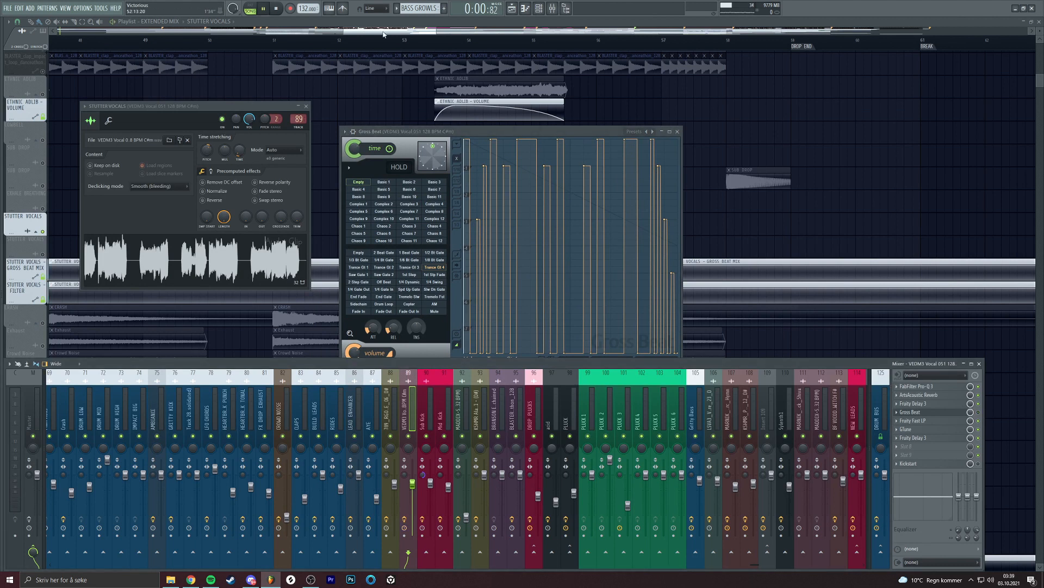
pyautogui.click(321, 40)
pyautogui.click(552, 9)
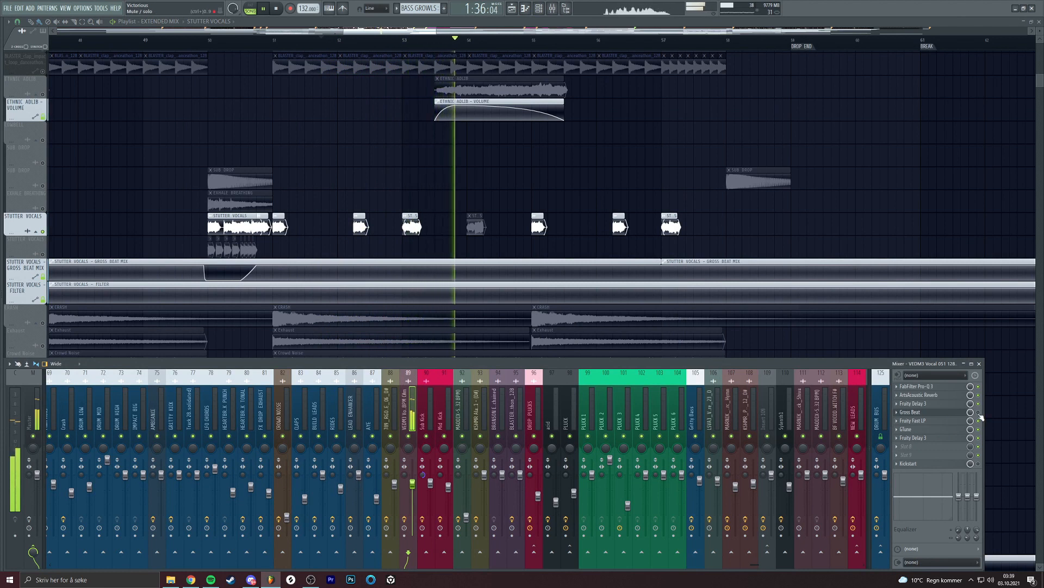
pyautogui.press('space')
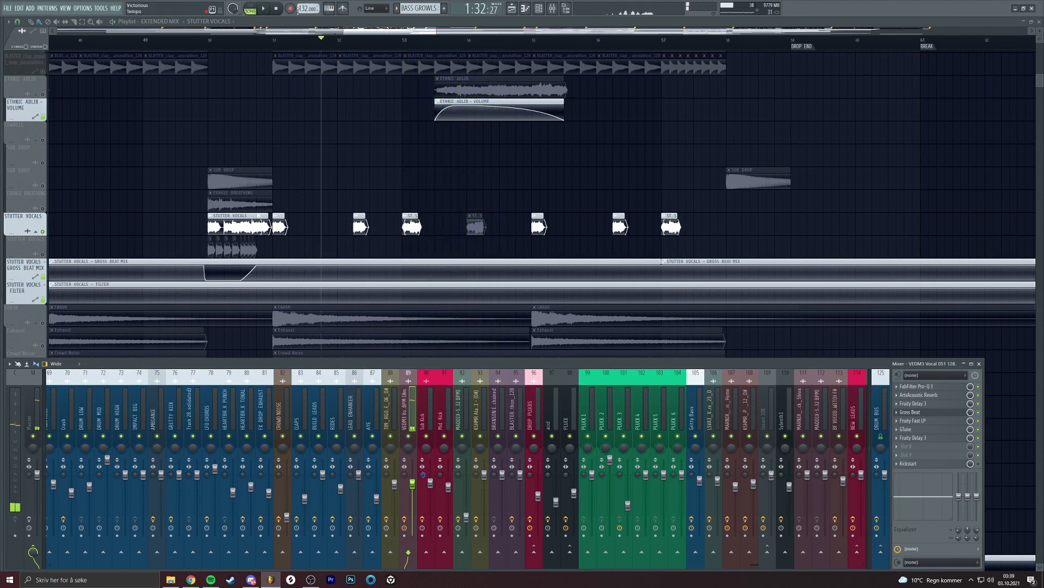
# Move Gross Beat ahead of ArtsAcoustic Reverb in the stutter vocals' effect chain and restore its original slot
pyautogui.click(930, 411)
pyautogui.click(931, 412)
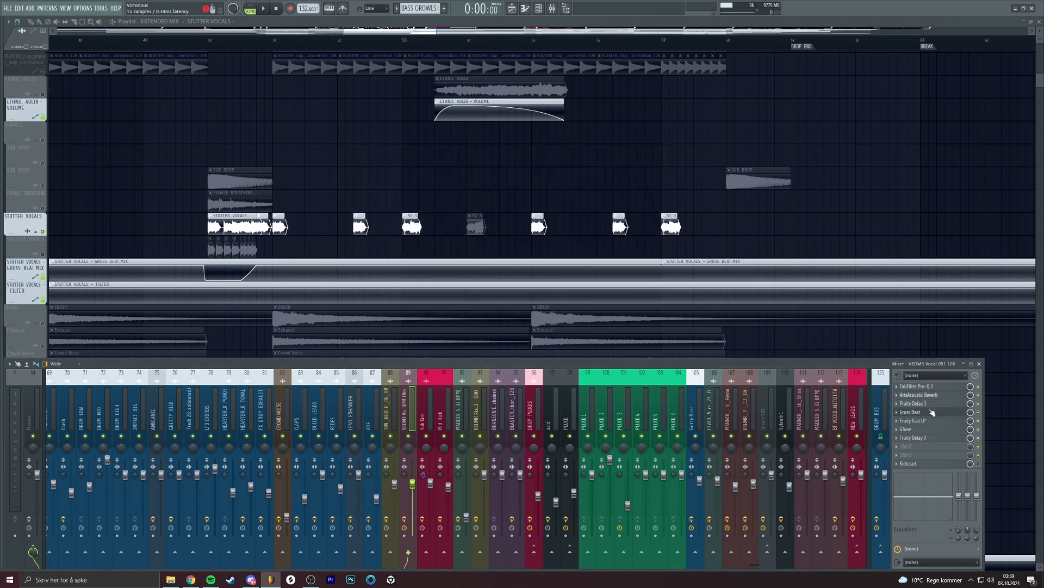
pyautogui.click(922, 396)
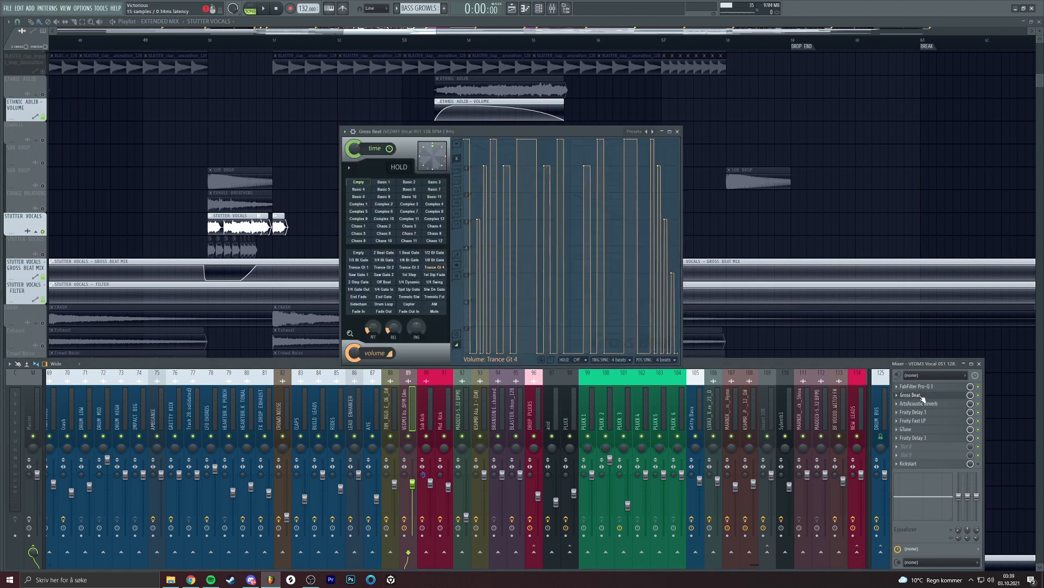
pyautogui.click(923, 396)
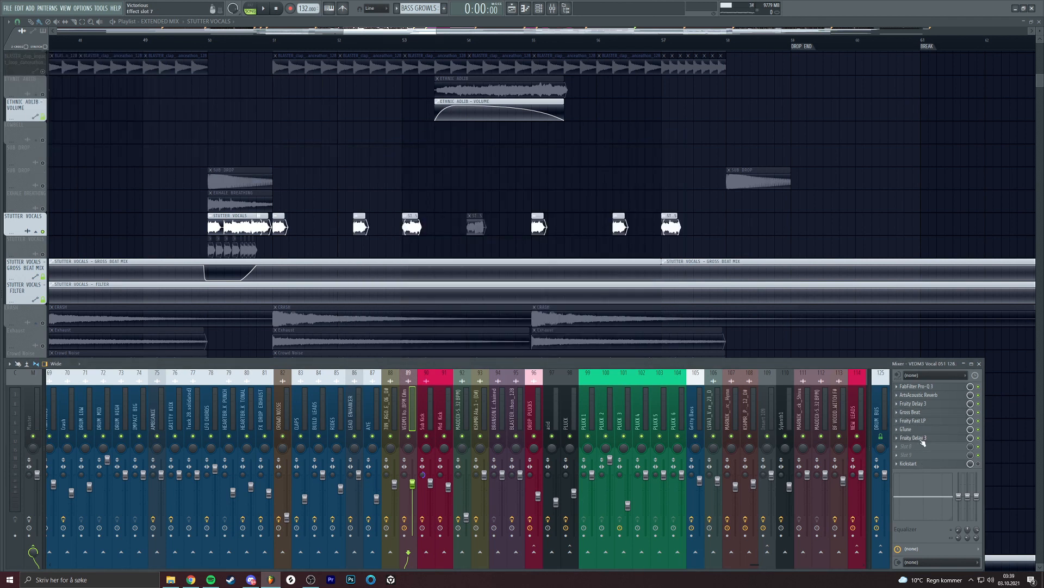
# Close the mixer, solo the RIDES track and play it from the start of the drop's second half
pyautogui.press('F9')
pyautogui.scroll(-3, 321, 157)
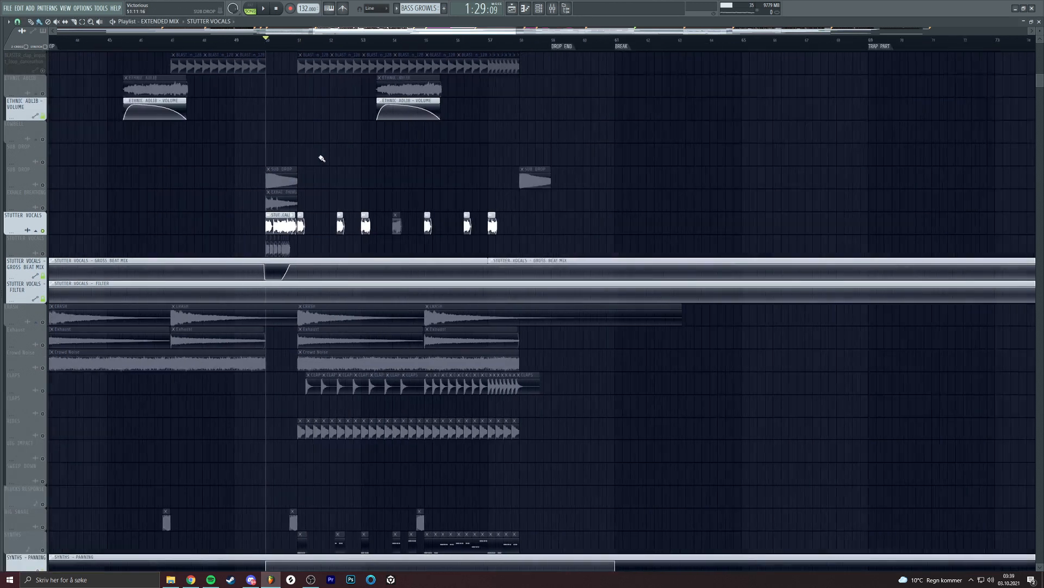
pyautogui.moveTo(346, 158); pyautogui.dragTo(455, 145)
pyautogui.scroll(-5, 455, 144)
pyautogui.scroll(2, 456, 158)
pyautogui.scroll(5, 458, 175)
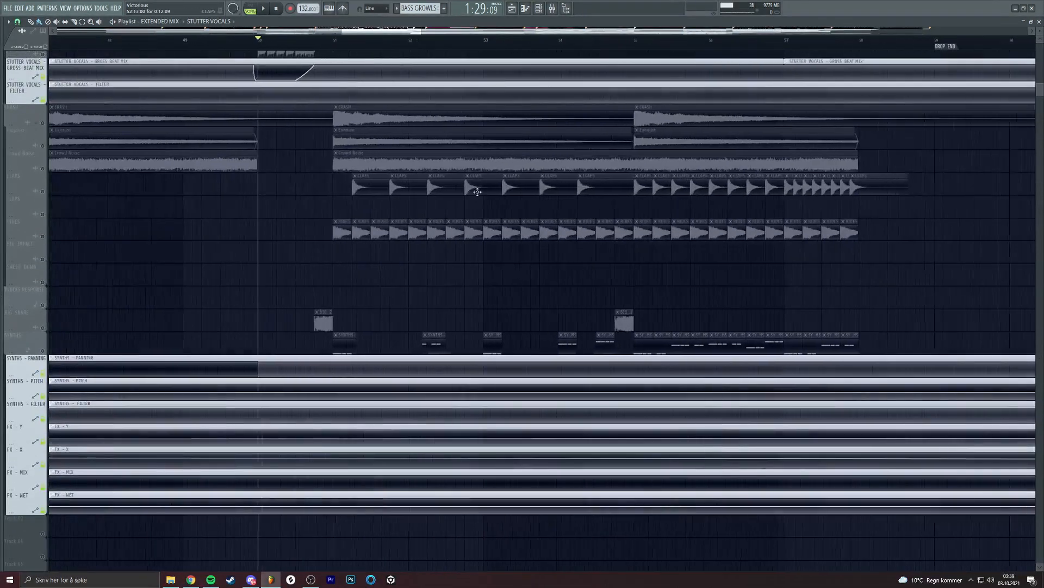
pyautogui.scroll(3, 287, 134)
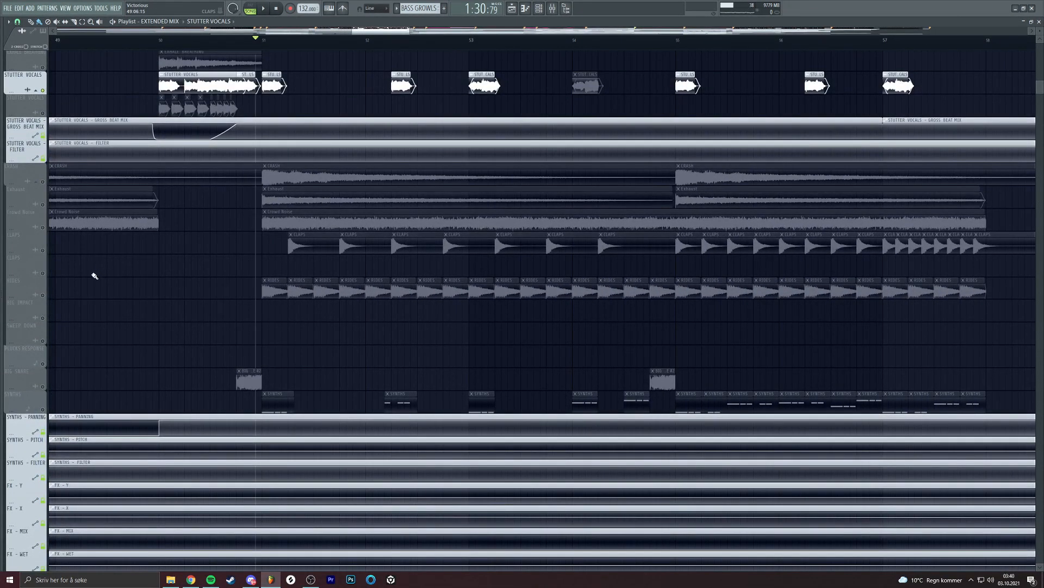
pyautogui.rightClick(43, 295)
pyautogui.press('space')
pyautogui.moveTo(305, 223); pyautogui.dragTo(228, 222)
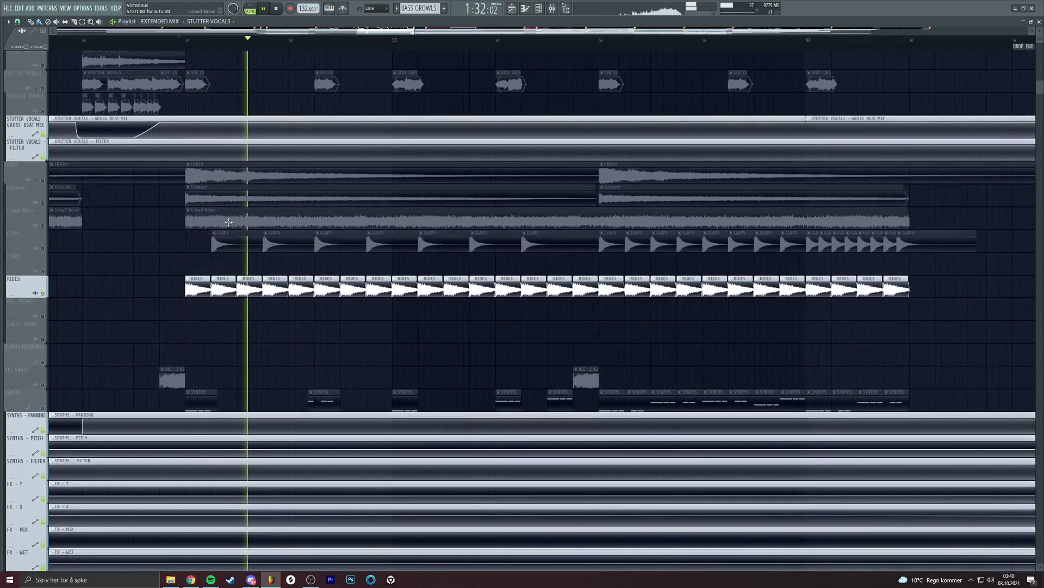
pyautogui.press('space')
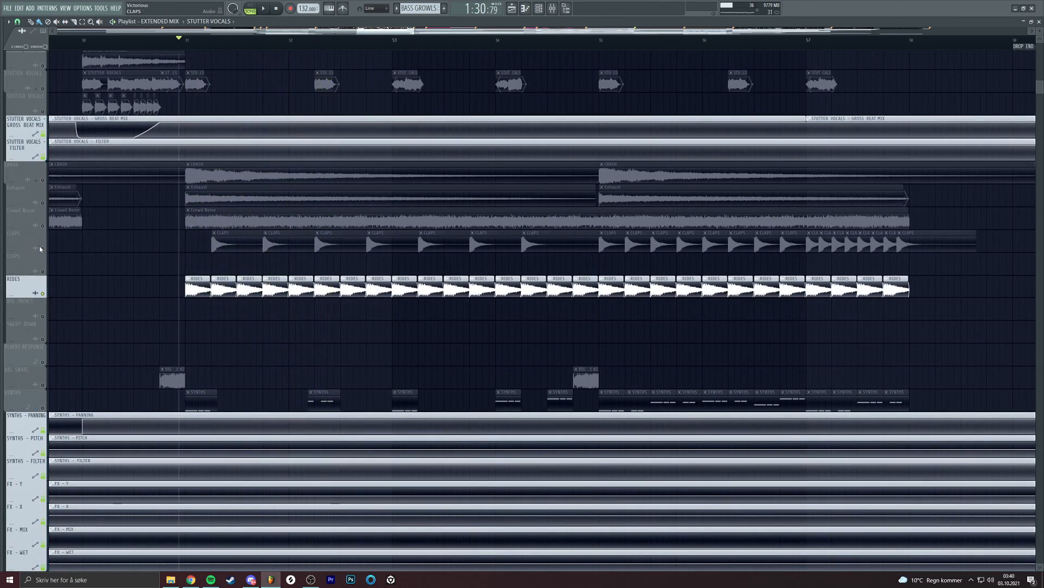
# Solo the CLAPS track and play its pattern from bar 51 of the drop
pyautogui.rightClick(42, 248)
pyautogui.doubleClick(245, 244)
pyautogui.press('Escape')
pyautogui.press('space')
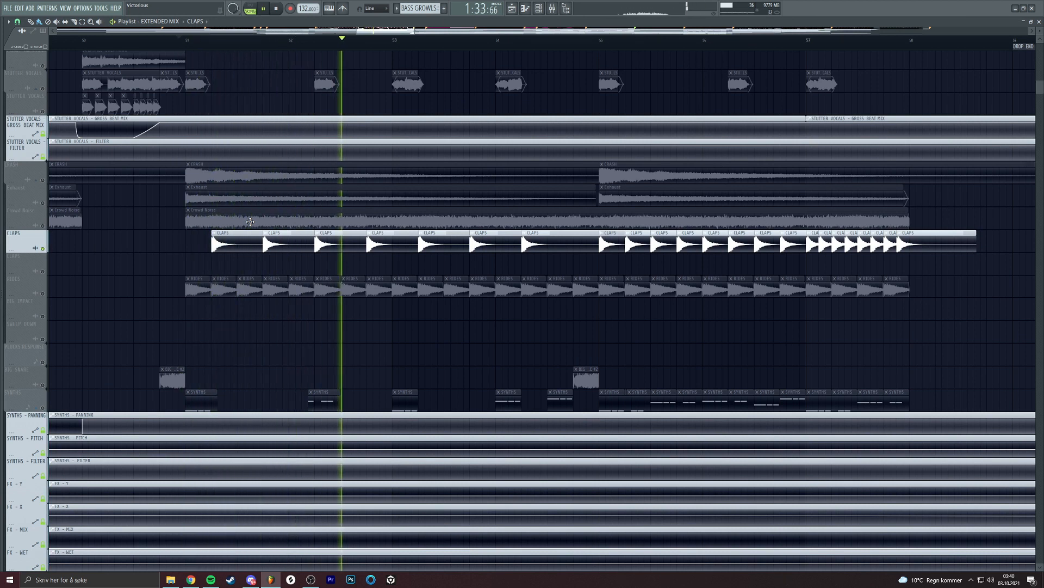
pyautogui.scroll(-3, 340, 231)
pyautogui.scroll(-2, 354, 251)
pyautogui.press('space')
# Solo the SYNTHS track and play it from the start of the drop's second half
pyautogui.moveTo(360, 257); pyautogui.dragTo(325, 223)
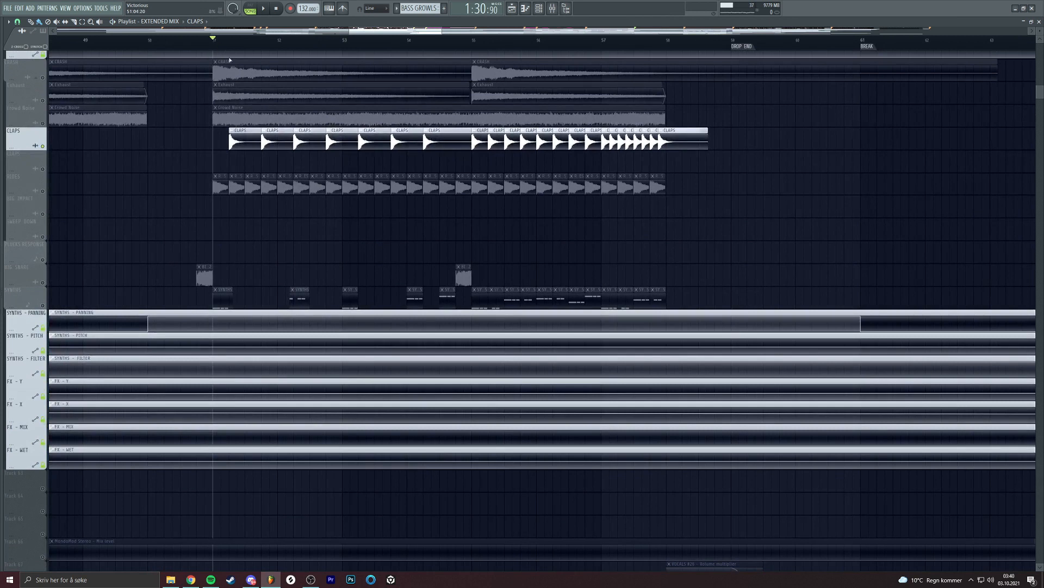
pyautogui.scroll(-2, 261, 109)
pyautogui.scroll(4, 252, 247)
pyautogui.moveTo(268, 270); pyautogui.dragTo(261, 233)
pyautogui.scroll(-2, 266, 233)
pyautogui.moveTo(679, 259); pyautogui.dragTo(191, 279)
pyautogui.click(44, 279)
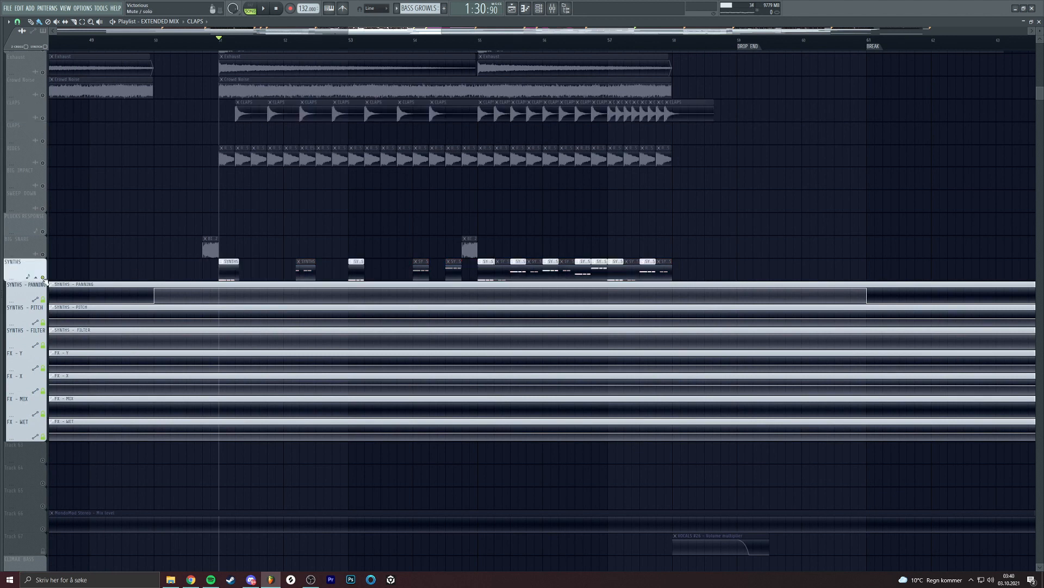
pyautogui.scroll(4, 269, 252)
pyautogui.moveTo(260, 245); pyautogui.dragTo(212, 232)
pyautogui.press('space')
pyautogui.scroll(-3, 213, 233)
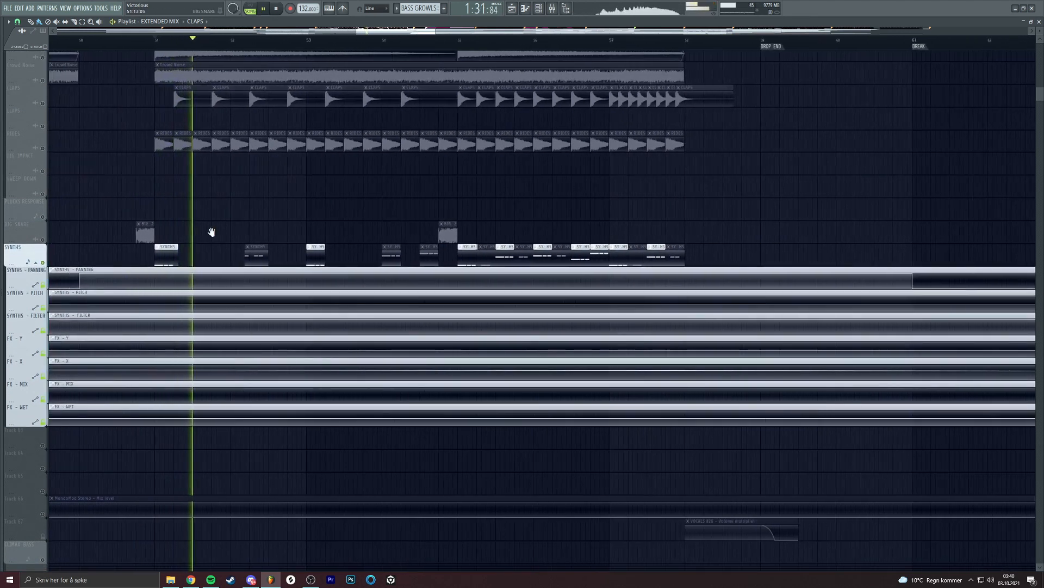
# View the SYNTHS pattern's notes in the piano roll and return to the playlist
pyautogui.doubleClick(172, 253)
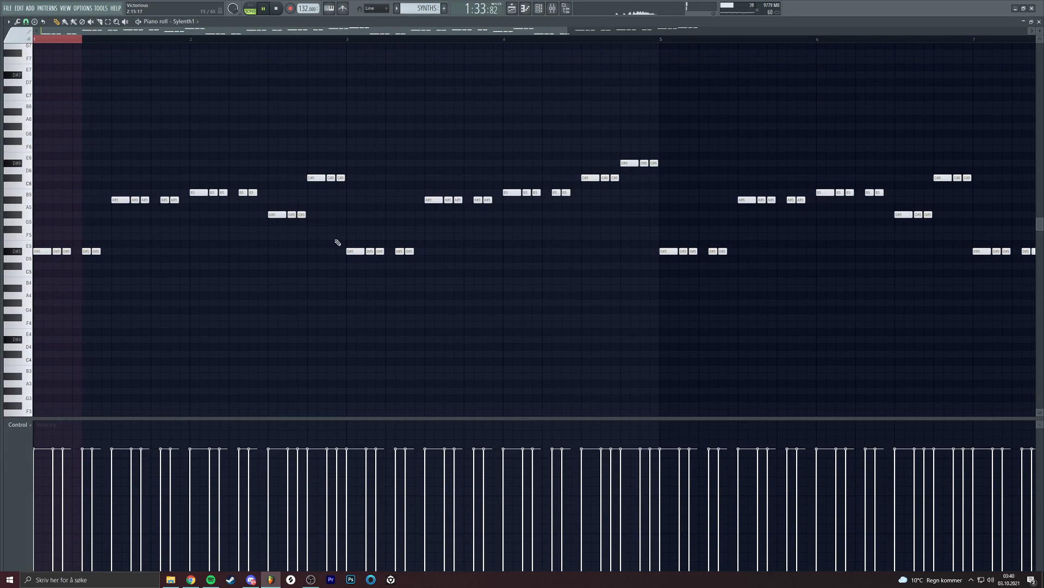
pyautogui.press('Escape')
pyautogui.moveTo(442, 222); pyautogui.dragTo(468, 217)
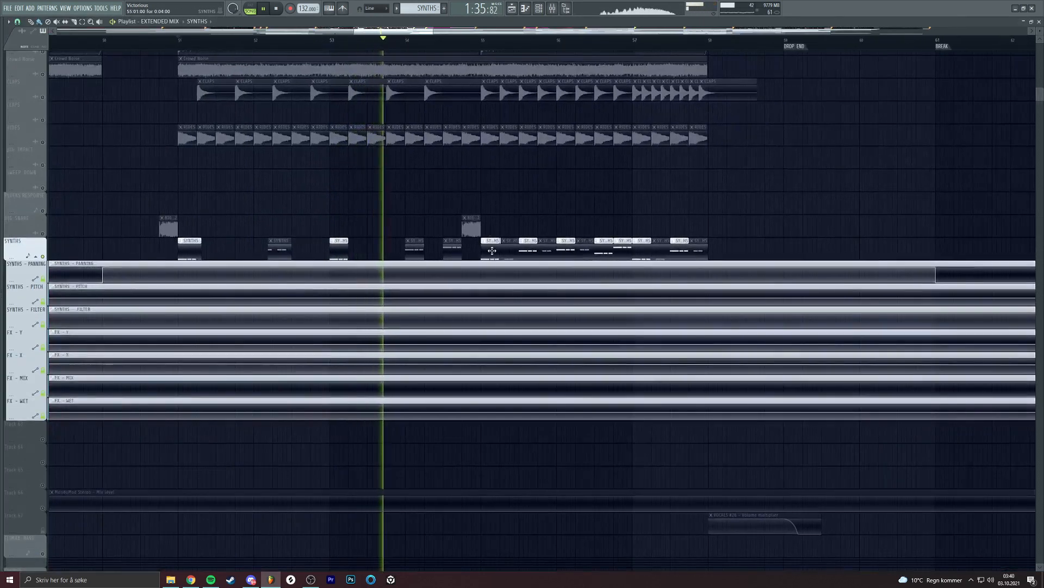
# Show the synth's Sylenth1 channel and its mixer track with effects, and stop playback
pyautogui.click(539, 15)
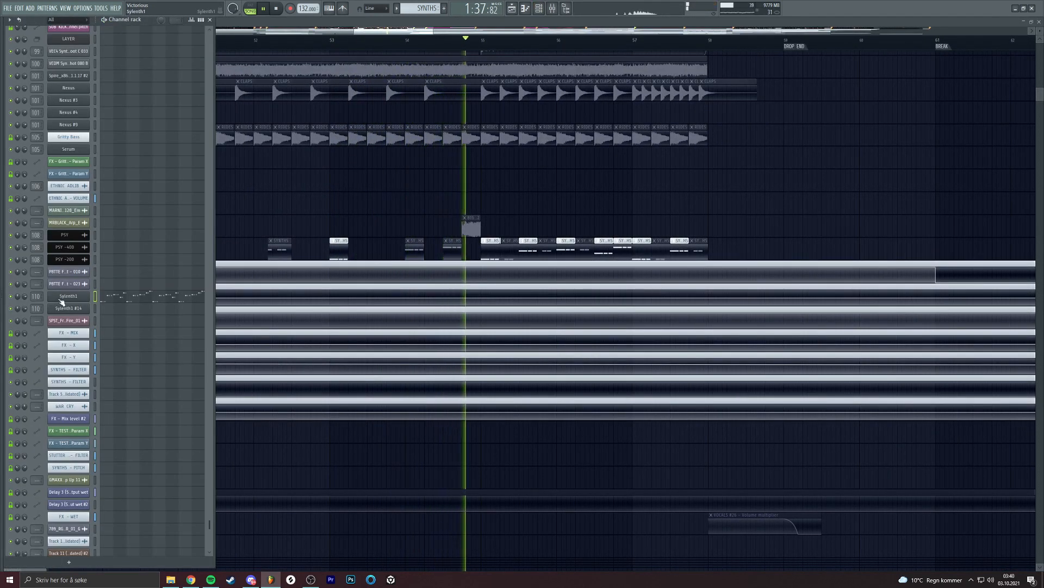
pyautogui.press('F9')
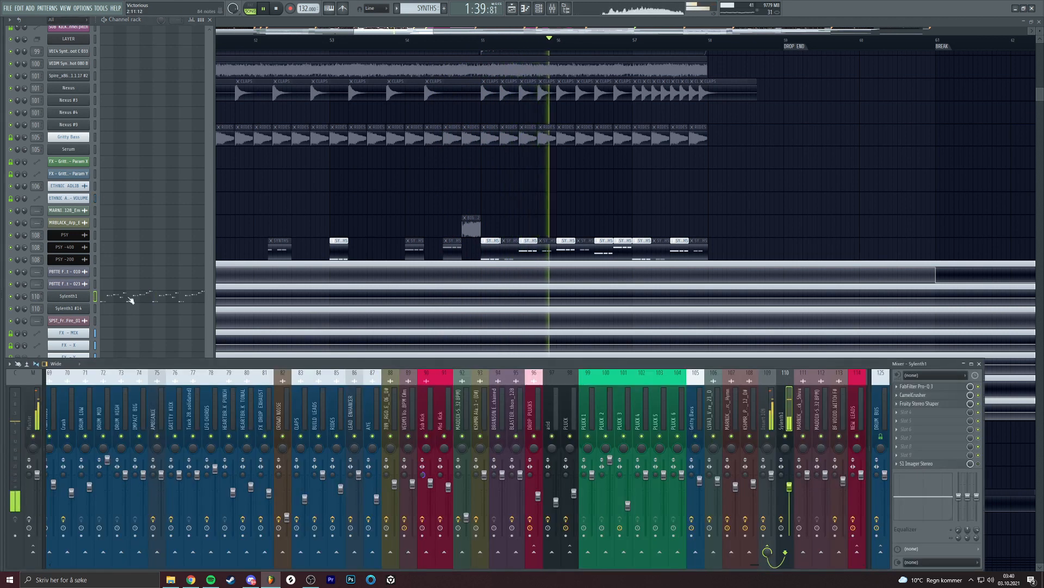
pyautogui.press('space')
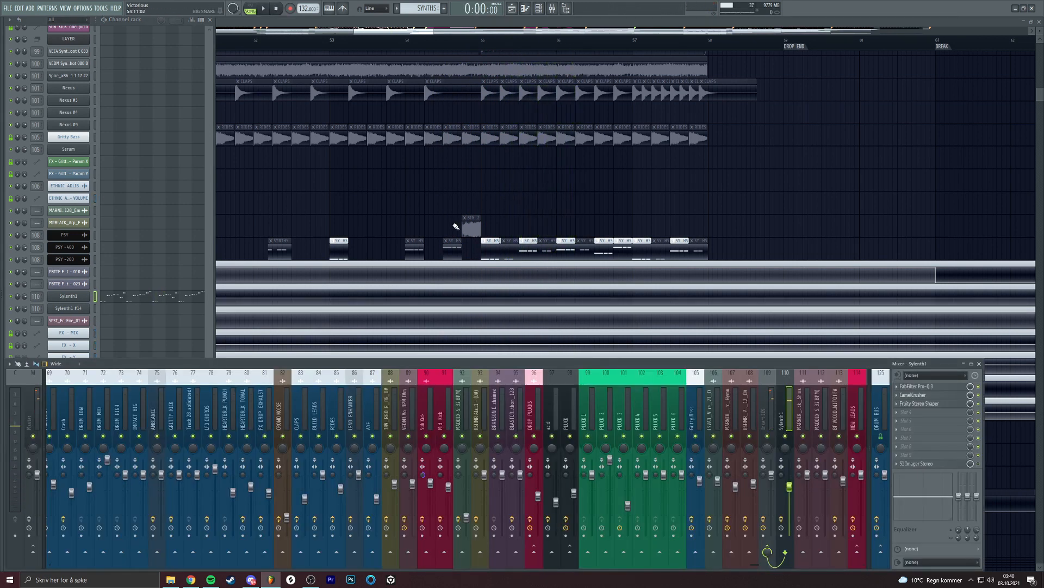
# Leave the Sylenth1 channel and mixer views and return to the full playlist around the drop
pyautogui.click(70, 299)
pyautogui.press('Escape')
pyautogui.middleClick(321, 196)
pyautogui.moveTo(740, 246); pyautogui.dragTo(180, 241)
pyautogui.keyDown('ctrl'); pyautogui.click(190, 227); pyautogui.keyUp('ctrl')
pyautogui.scroll(-4, 279, 211)
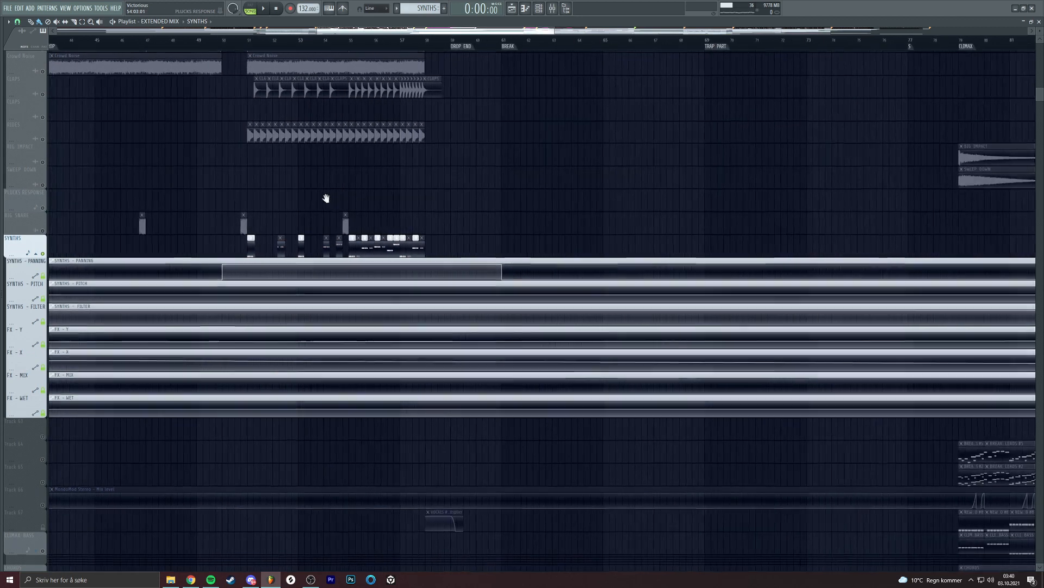
# Solo the SUB DROP track and play it from the start of bar 50
pyautogui.scroll(2, 326, 198)
pyautogui.moveTo(264, 213); pyautogui.dragTo(403, 180)
pyautogui.scroll(7, 331, 207)
pyautogui.scroll(-2, 352, 211)
pyautogui.scroll(1, 353, 210)
pyautogui.scroll(-2, 352, 210)
pyautogui.scroll(4, 403, 179)
pyautogui.click(393, 42)
pyautogui.scroll(-6, 403, 177)
pyautogui.scroll(3, 404, 167)
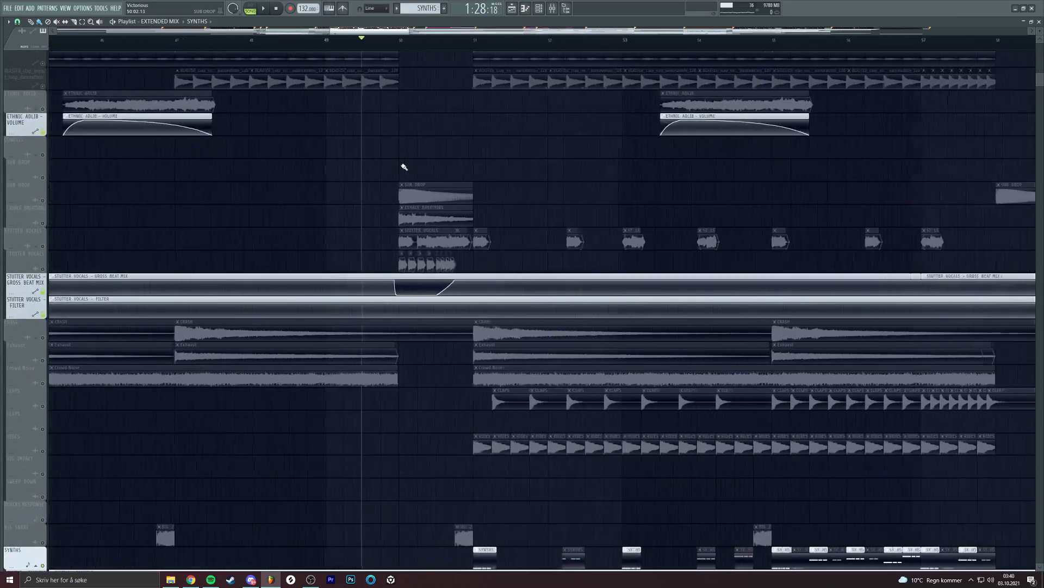
pyautogui.scroll(2, 397, 158)
pyautogui.moveTo(398, 158); pyautogui.dragTo(348, 172)
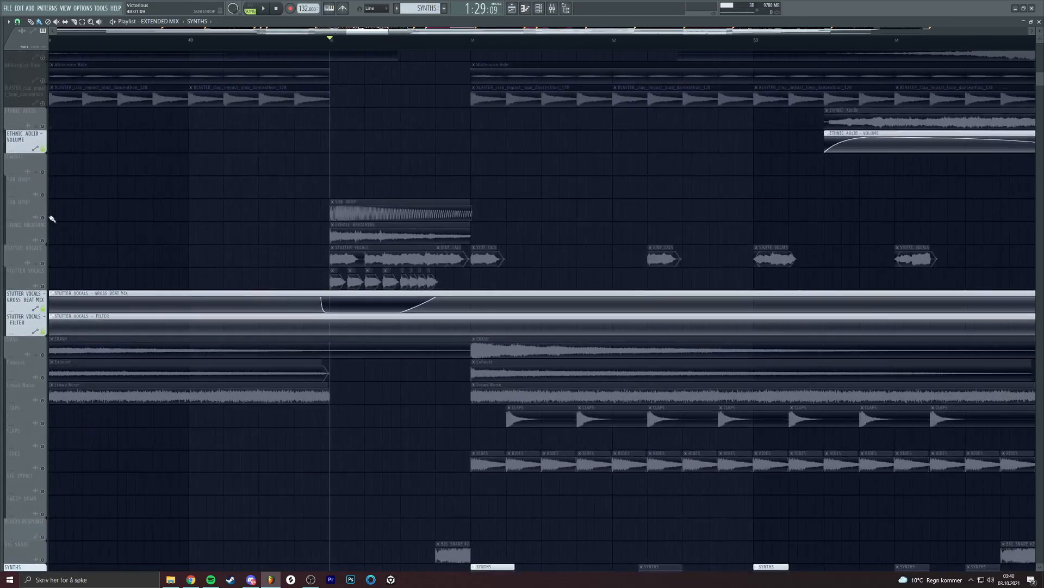
pyautogui.click(43, 217)
pyautogui.press('space')
pyautogui.press('space')
# Solo EXHALE BREATHING, switch the solo to the two STUTTER VOCALS tracks, and play from bar 50
pyautogui.click(43, 240)
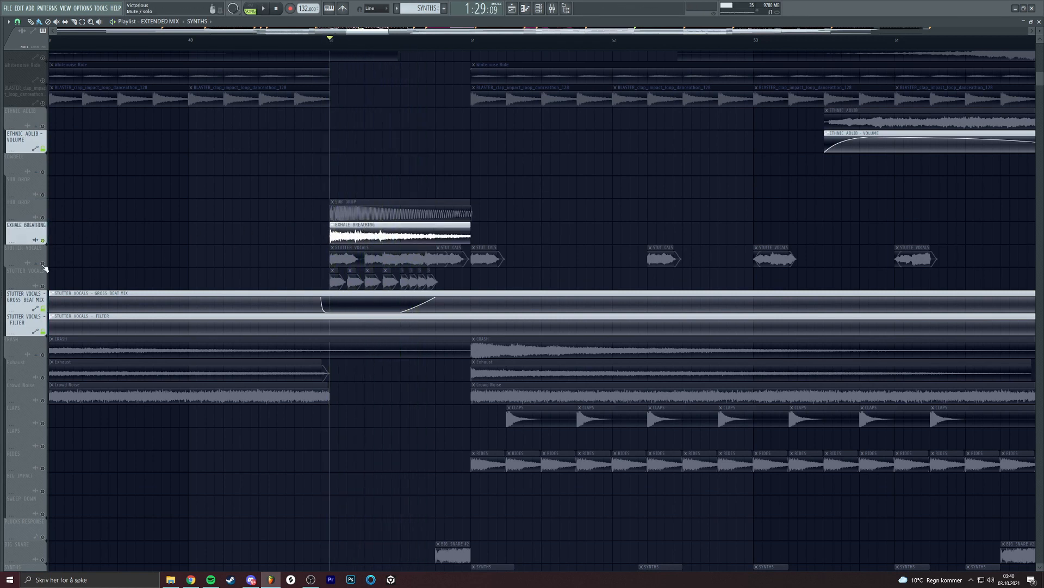
pyautogui.rightClick(43, 264)
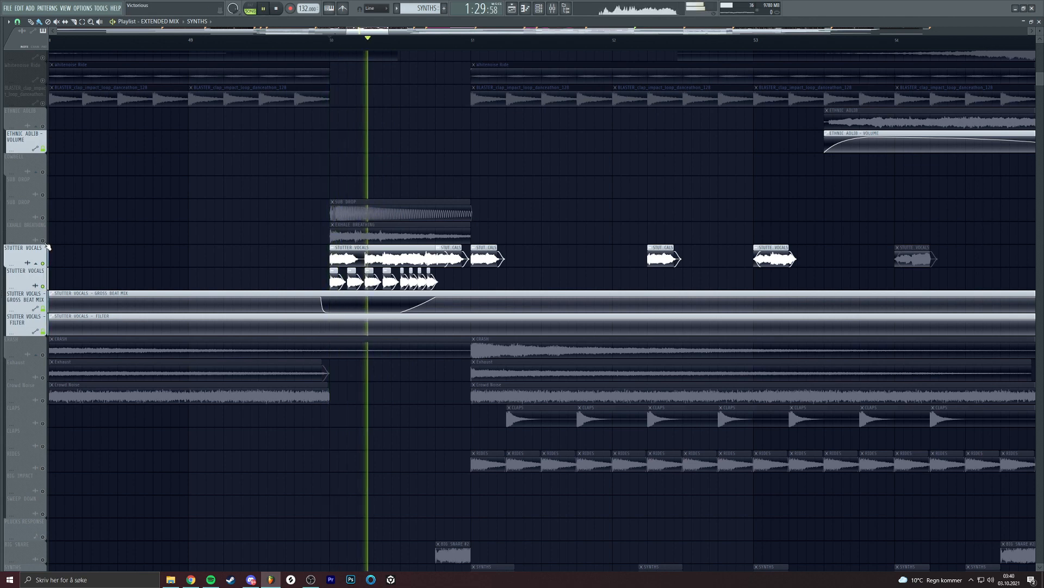
pyautogui.scroll(-5, 373, 203)
pyautogui.scroll(-3, 373, 203)
pyautogui.press('space')
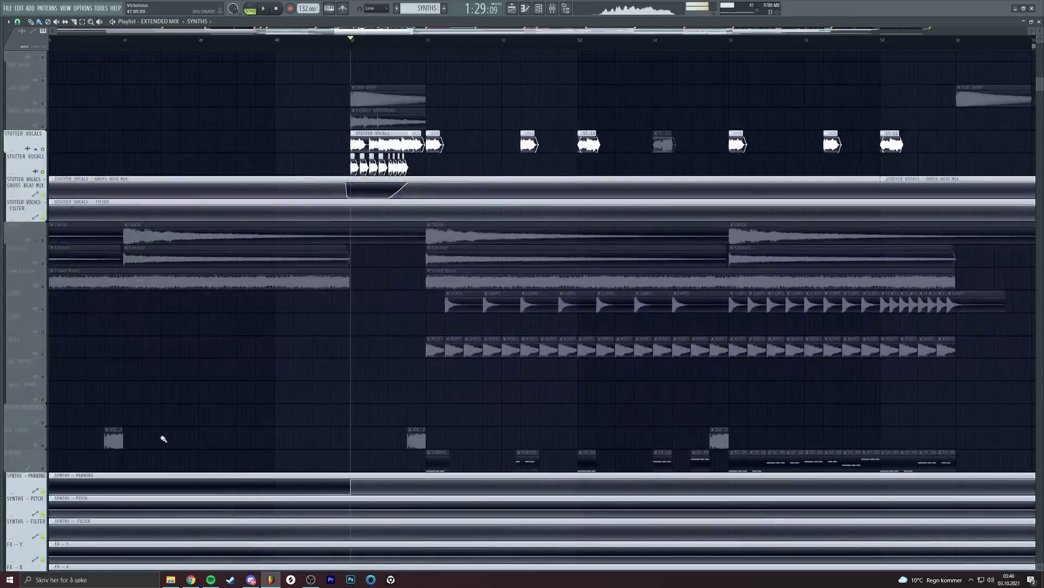
# Enable the BIG SNARE, SUB DROP and EXHALE BREATHING tracks alongside the soloed STUTTER VOCALS
pyautogui.click(44, 445)
pyautogui.scroll(-7, 438, 300)
pyautogui.scroll(14, 411, 281)
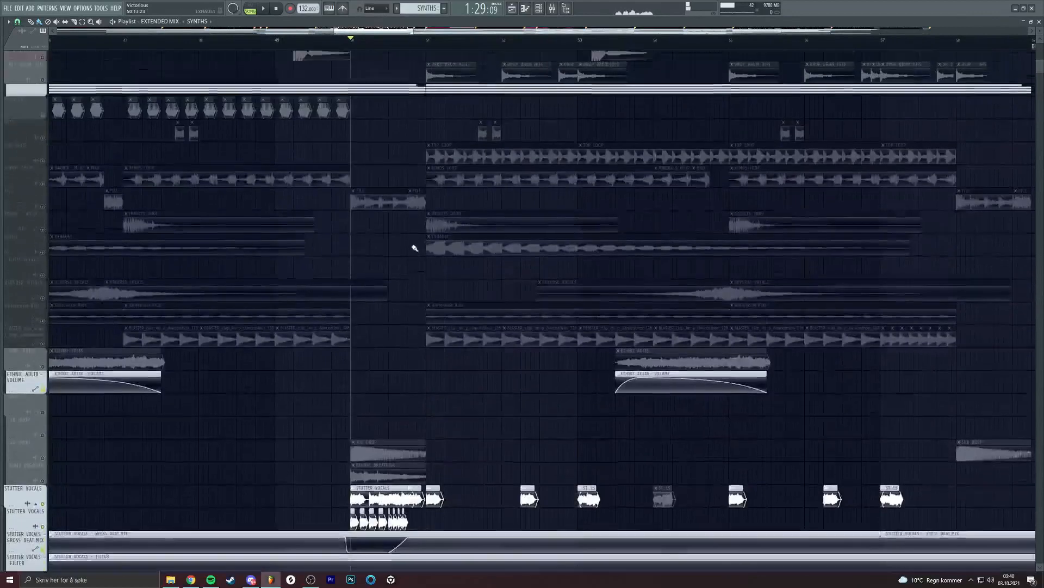
pyautogui.scroll(4, 415, 248)
pyautogui.scroll(-15, 305, 261)
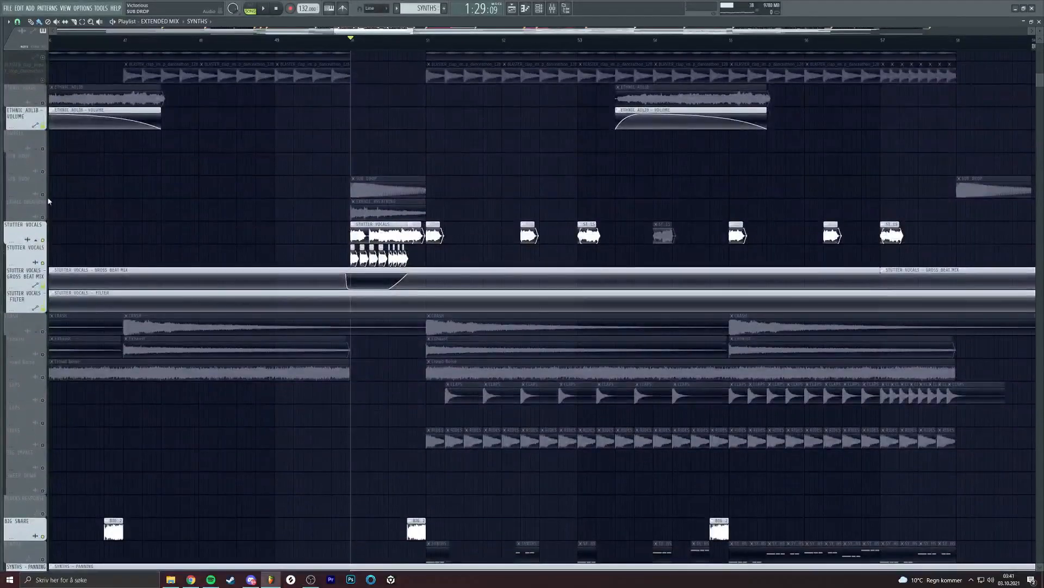
pyautogui.click(43, 195)
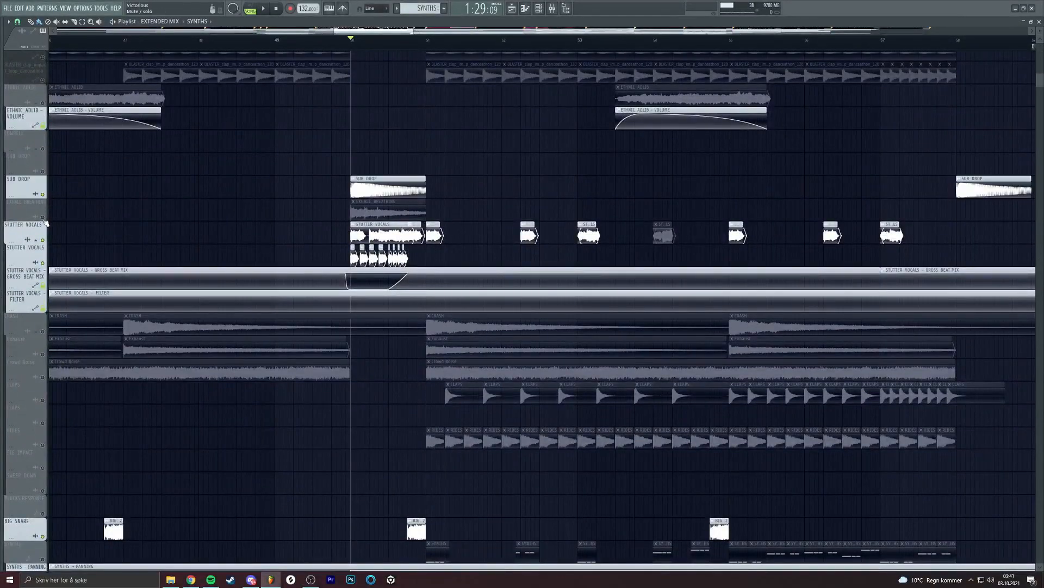
pyautogui.scroll(-3, 362, 184)
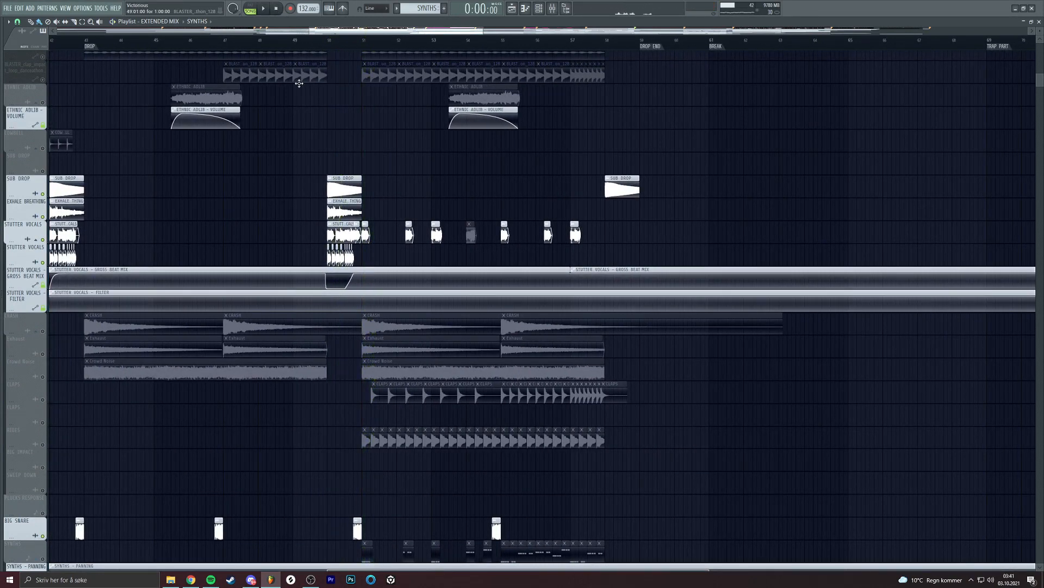
# Enable the FILL track and the remaining muted playlist tracks, and place the playhead at the BUILDUP marker
pyautogui.scroll(4, 354, 139)
pyautogui.scroll(-3, 354, 139)
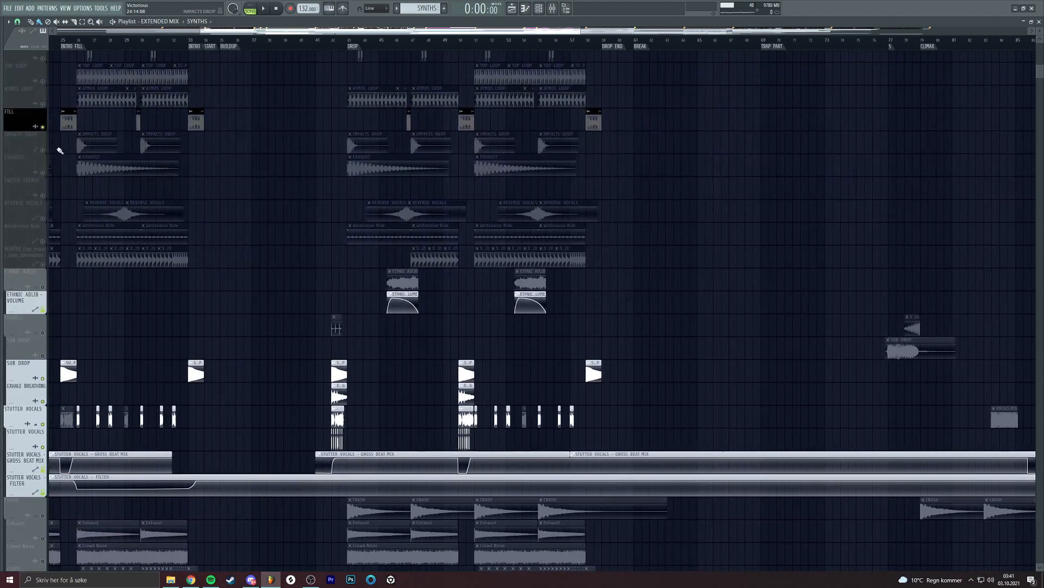
pyautogui.scroll(5, 278, 128)
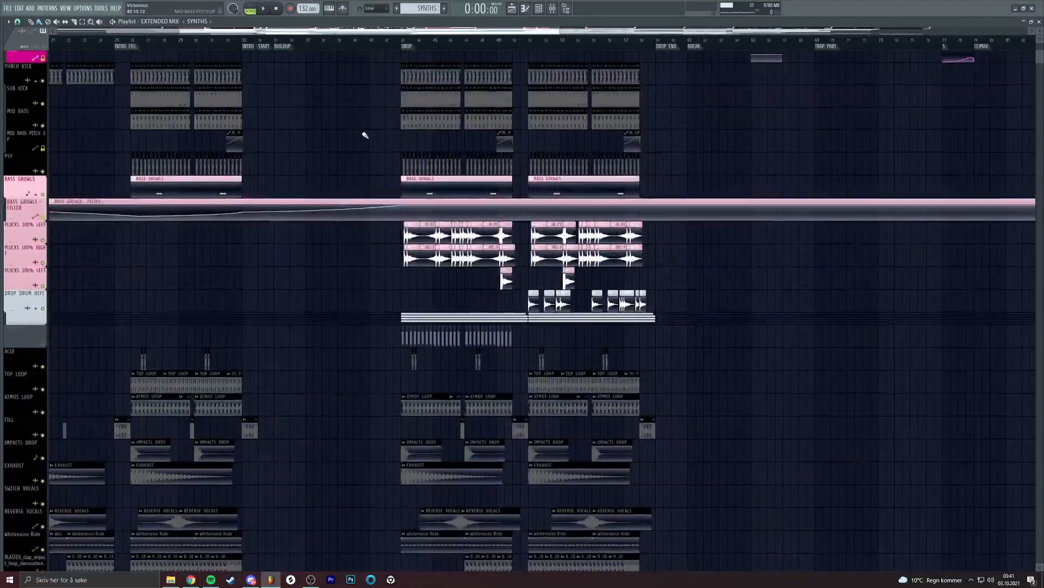
pyautogui.scroll(3, 356, 135)
pyautogui.click(277, 44)
pyautogui.scroll(-12, 300, 114)
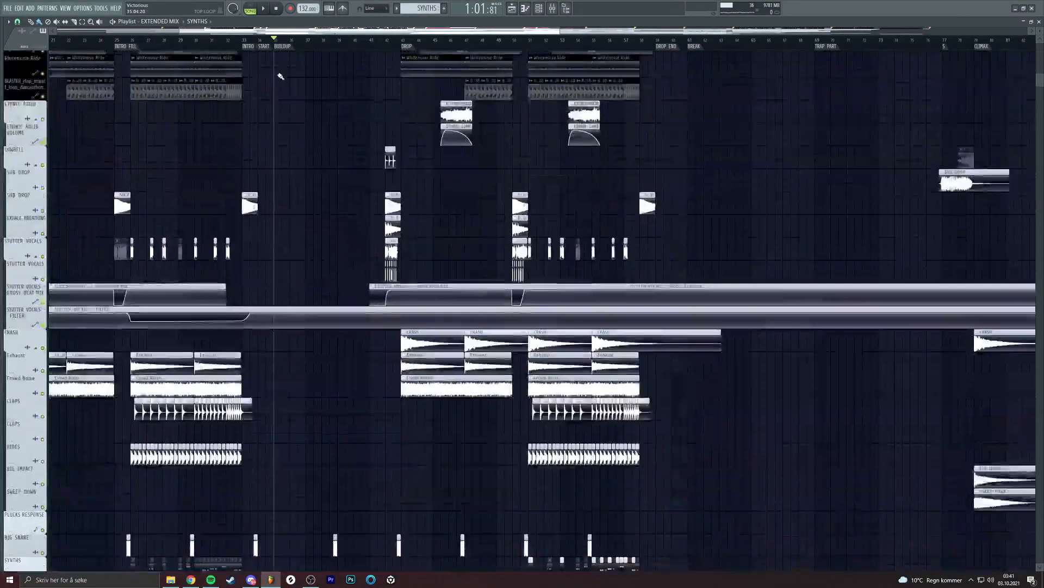
pyautogui.scroll(-15, 303, 129)
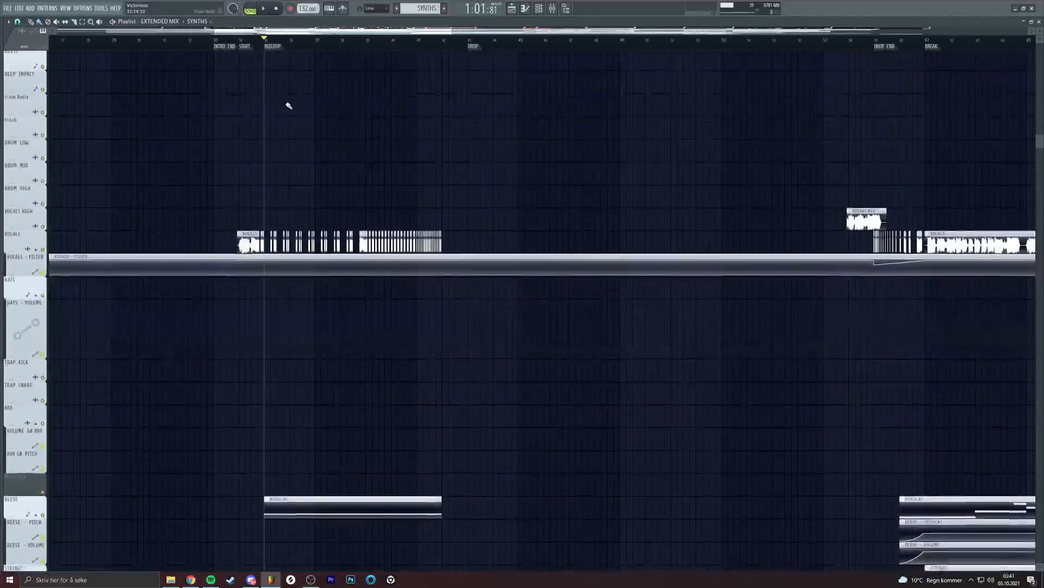
# Solo the VOCALS track and play its chopped clips from the start of the buildup
pyautogui.scroll(4, 287, 112)
pyautogui.moveTo(255, 91); pyautogui.dragTo(593, 97)
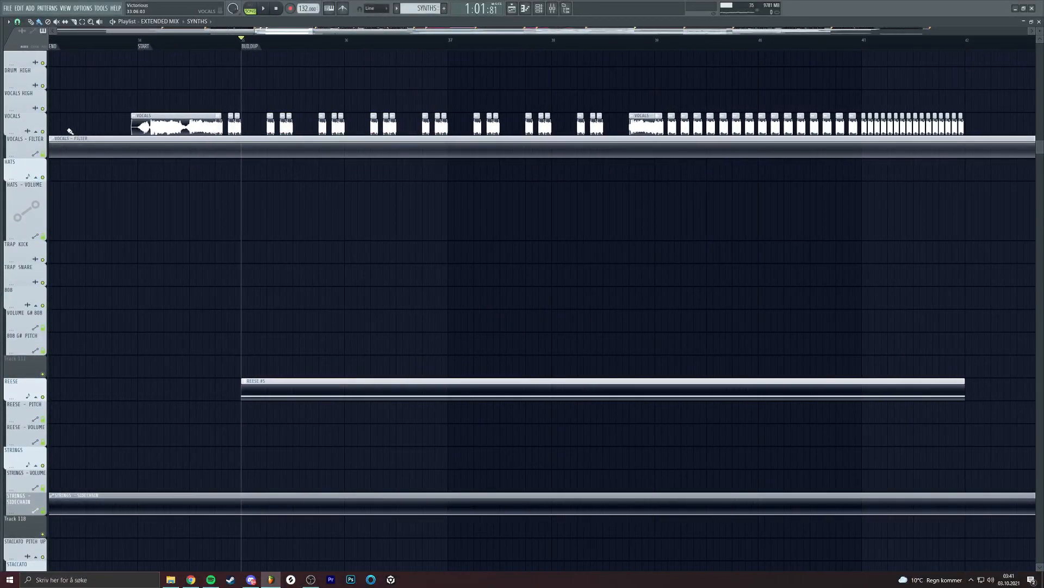
pyautogui.rightClick(43, 131)
pyautogui.press('space')
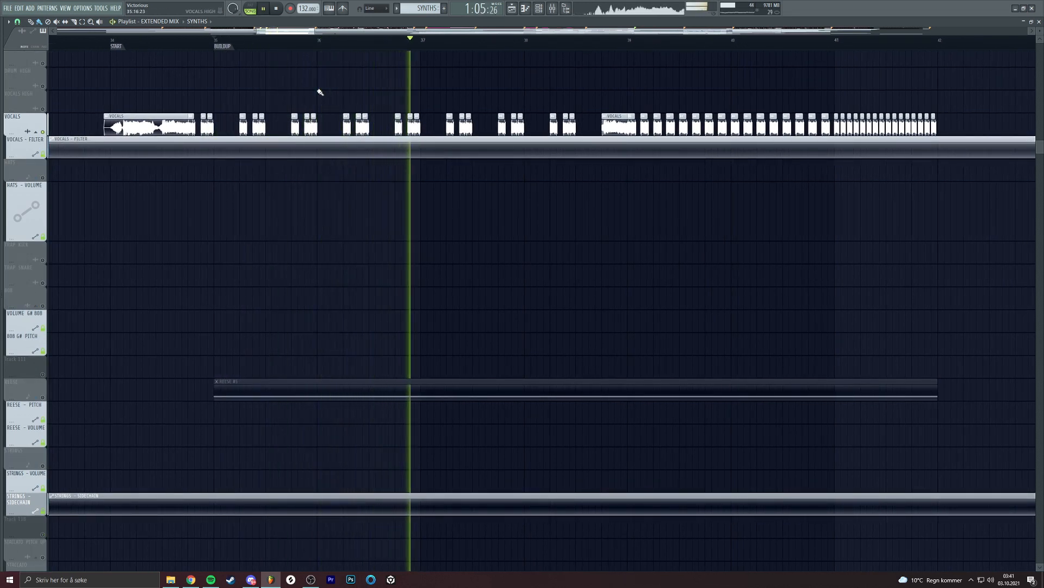
pyautogui.click(276, 9)
# Solo the REESE track and play it from the BUILDUP marker, skipping ahead through the clip
pyautogui.scroll(-4, 315, 86)
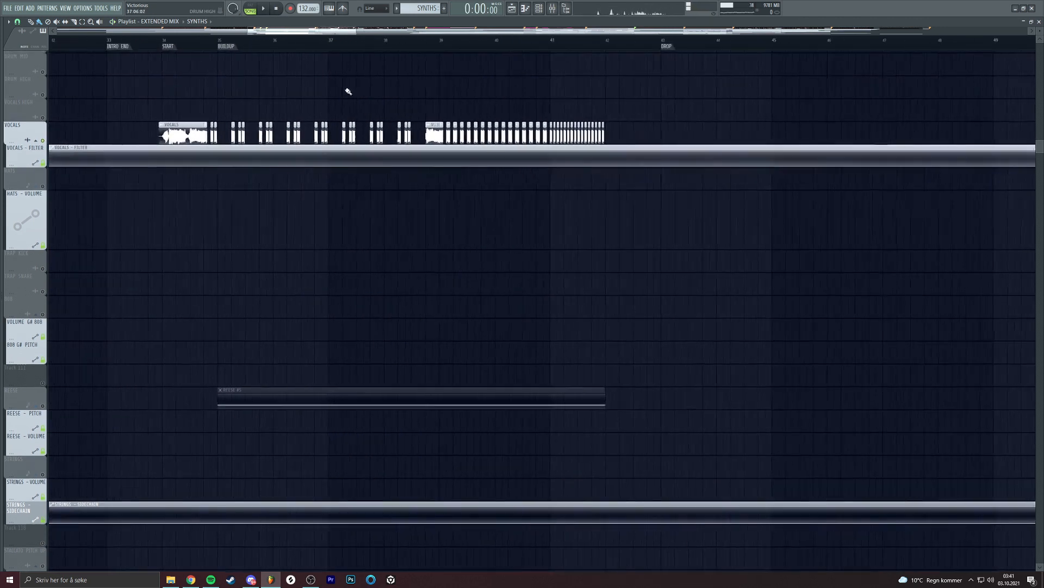
pyautogui.scroll(-3, 414, 122)
pyautogui.scroll(-5, 452, 103)
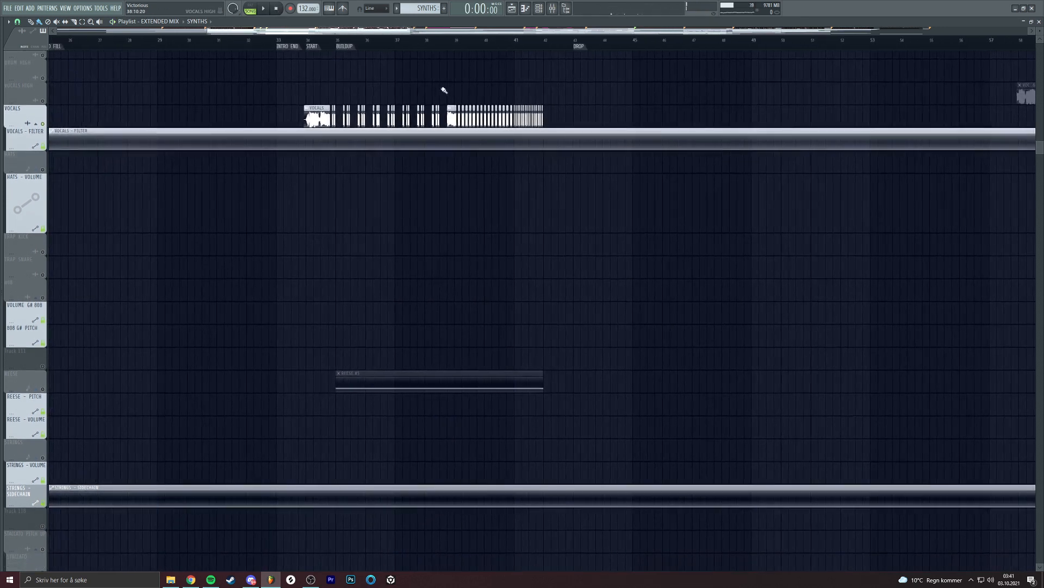
pyautogui.scroll(5, 370, 136)
pyautogui.scroll(-3, 381, 164)
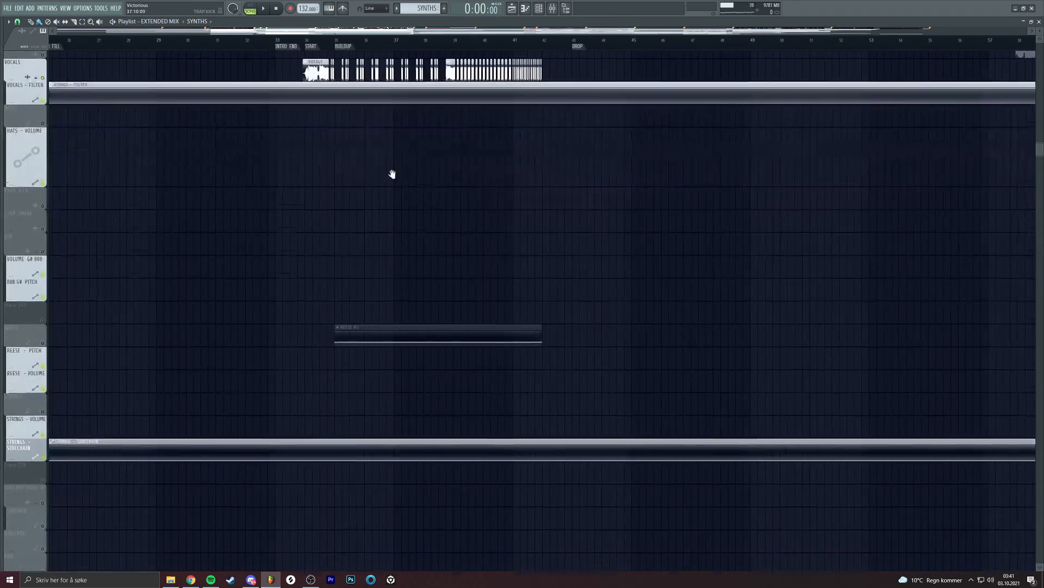
pyautogui.click(43, 321)
pyautogui.click(304, 43)
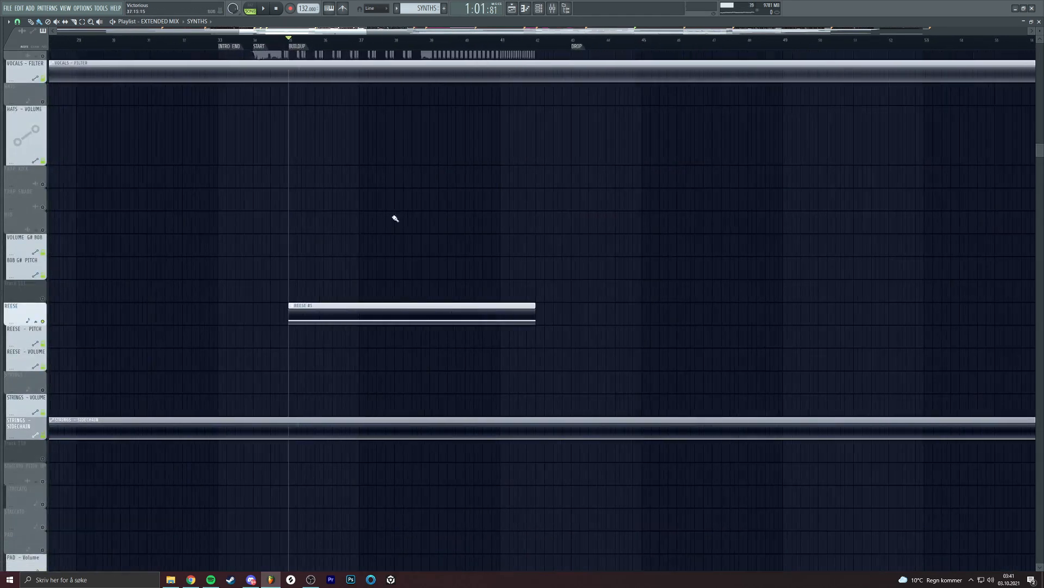
pyautogui.scroll(2, 394, 218)
pyautogui.press('space')
pyautogui.click(374, 46)
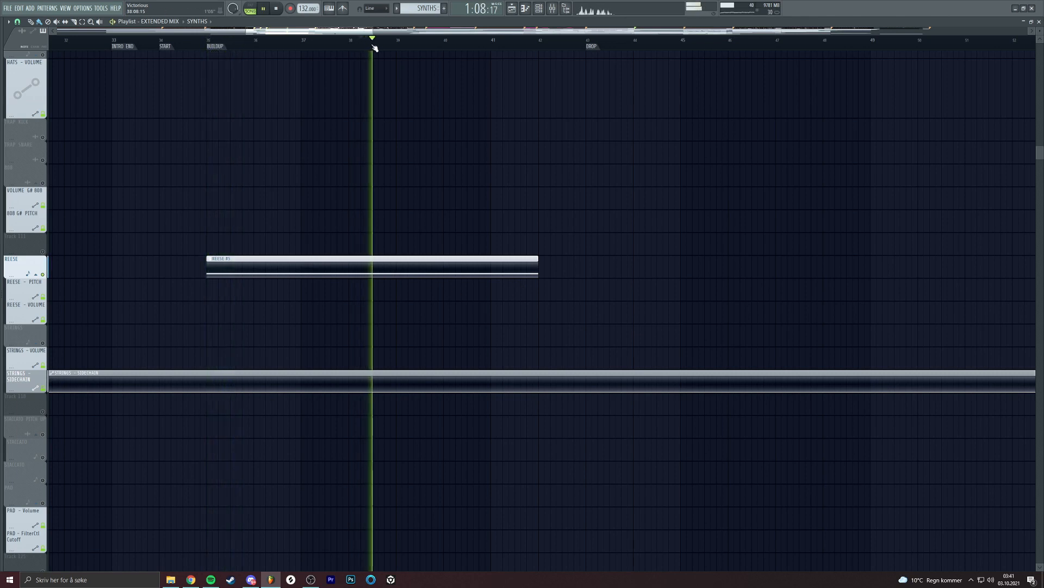
pyautogui.click(282, 8)
pyautogui.click(545, 41)
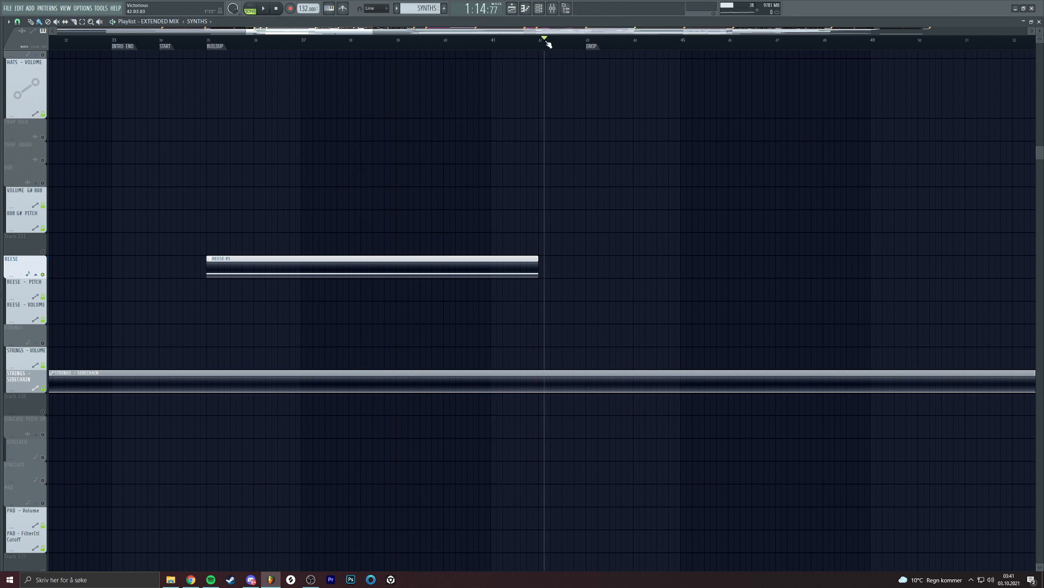
# Solo the REVERSE VOCALS and Transition tracks together and play both of their swells in the buildup
pyautogui.scroll(-15, 508, 133)
pyautogui.click(359, 42)
pyautogui.click(208, 41)
pyautogui.keyDown('ctrl'); pyautogui.scroll(3, 212, 198); pyautogui.keyUp('ctrl')
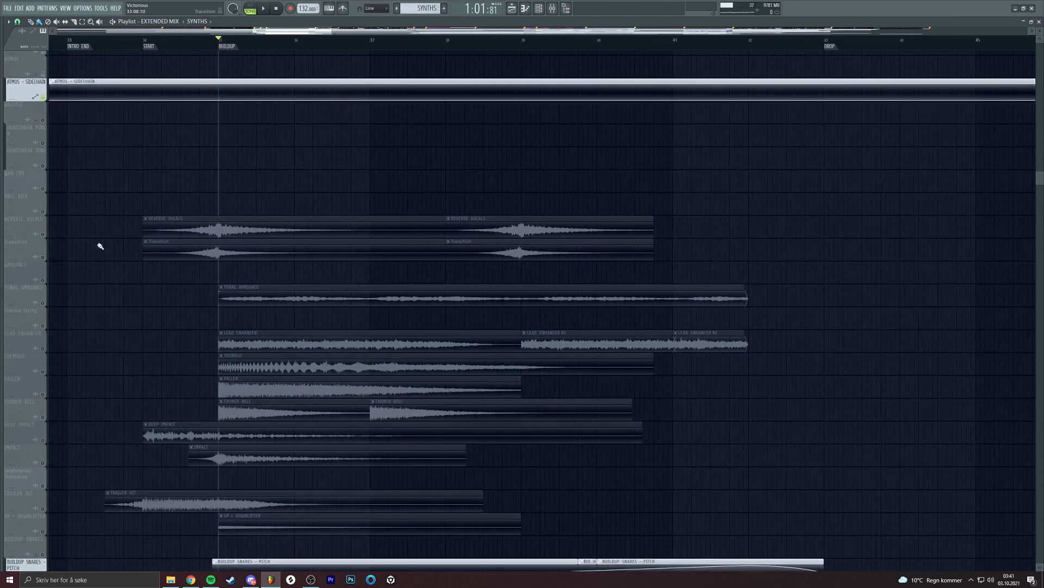
pyautogui.click(42, 234)
pyautogui.click(44, 257)
pyautogui.click(200, 45)
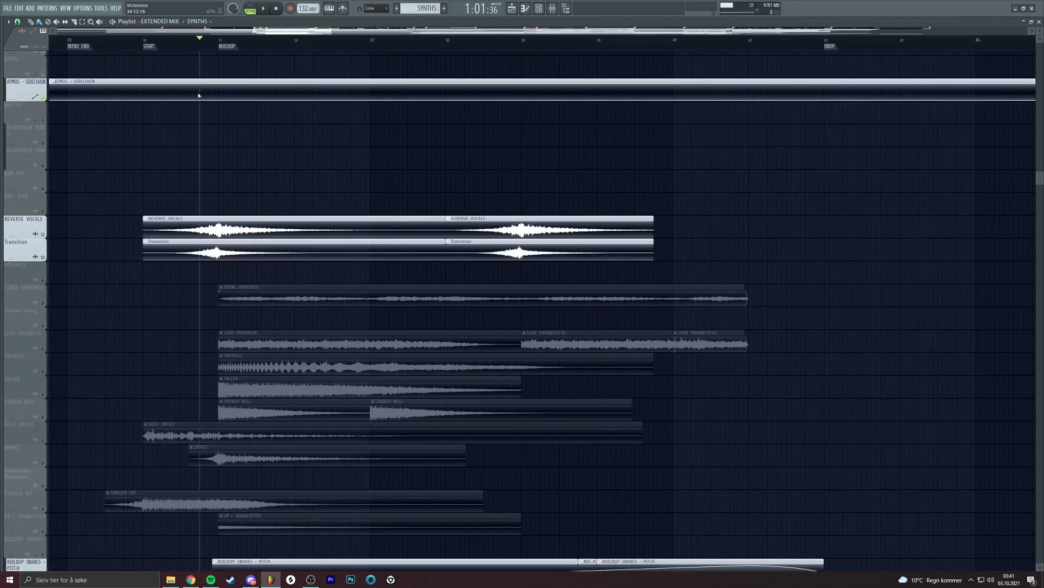
pyautogui.press('space')
pyautogui.hscroll(1, 345, 116)
pyautogui.click(453, 42)
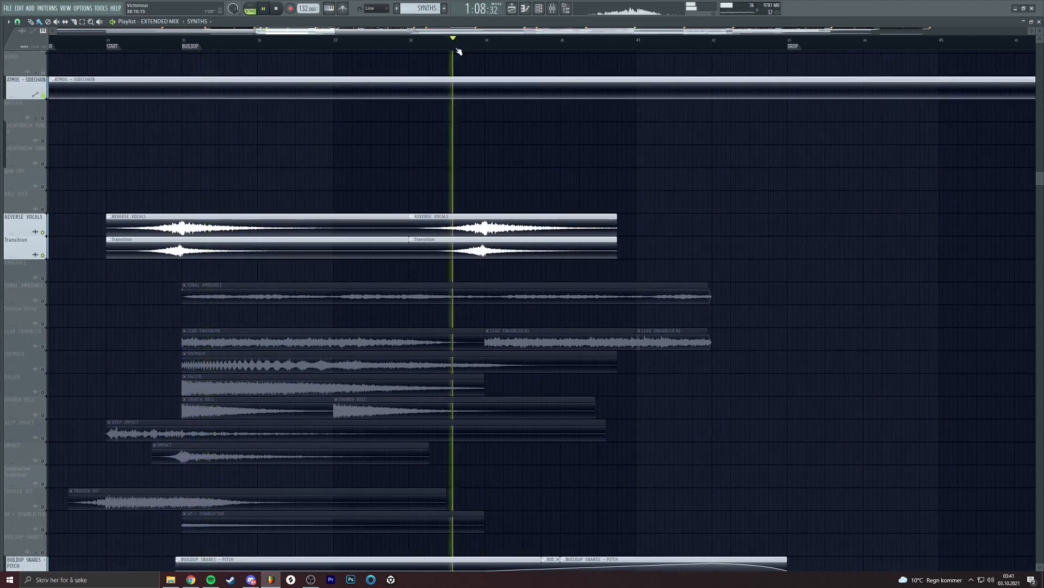
pyautogui.hscroll(1, 476, 94)
pyautogui.press('space')
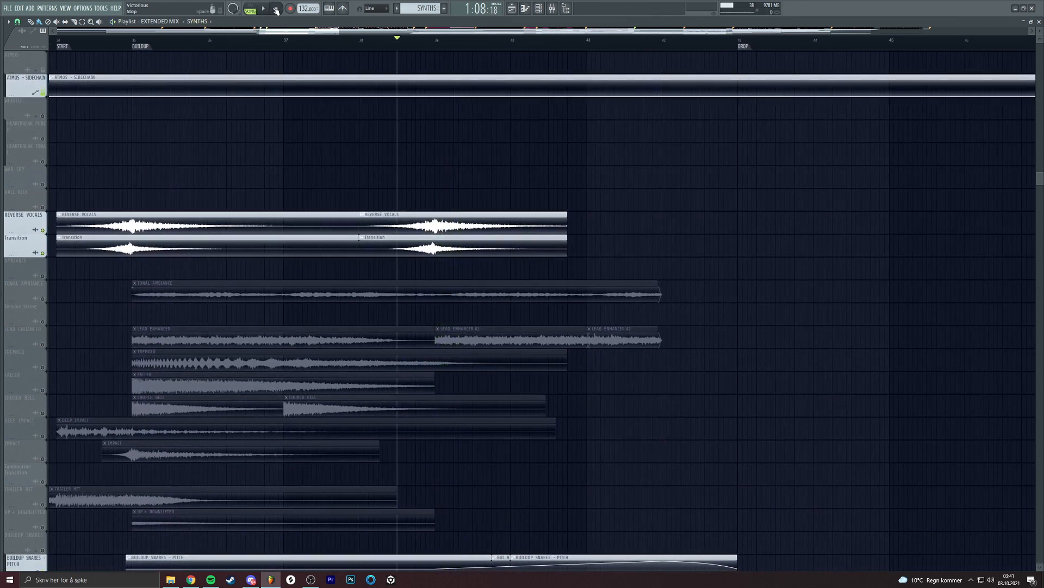
# Solo the TONAL AMBIANCE track and play it from the start of the buildup, skipping ahead through the clip
pyautogui.rightClick(43, 299)
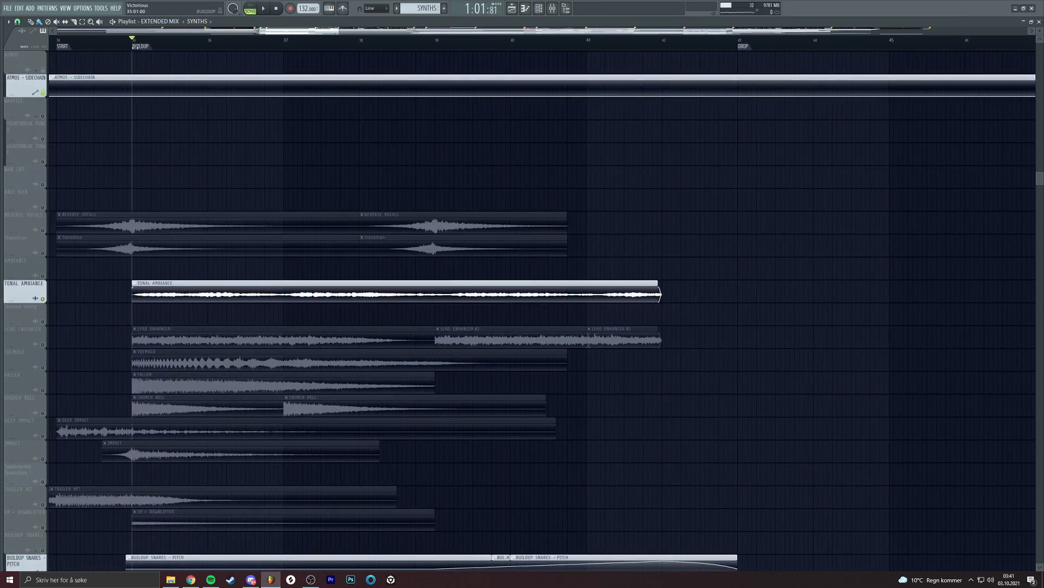
pyautogui.press('space')
pyautogui.scroll(-3, 193, 263)
pyautogui.click(320, 40)
pyautogui.click(421, 46)
pyautogui.press('space')
# Solo the LEAD ENHANCER track and play it from the buildup start, skipping ahead to its second clip
pyautogui.rightClick(43, 207)
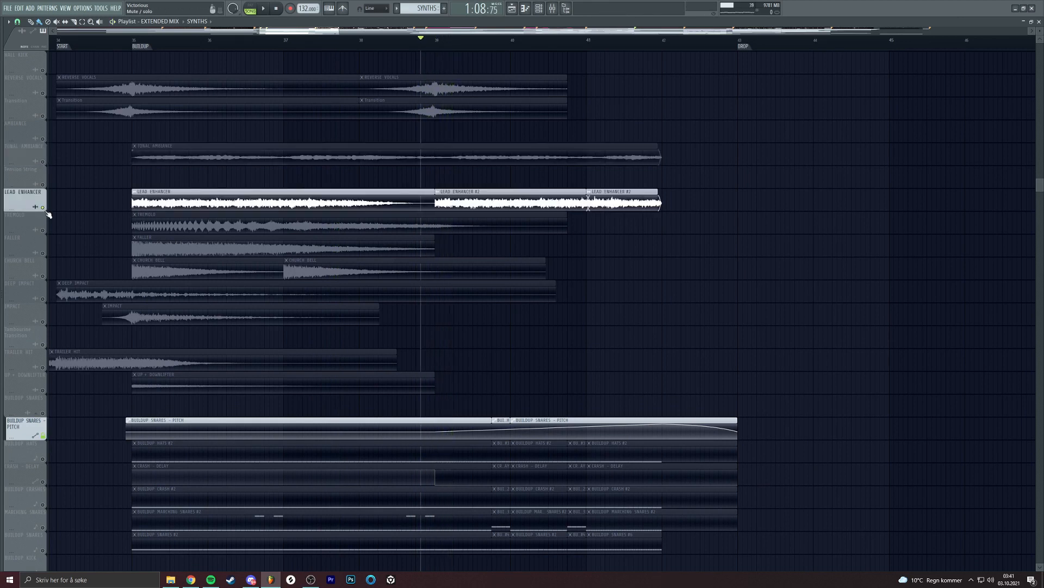
pyautogui.press('space')
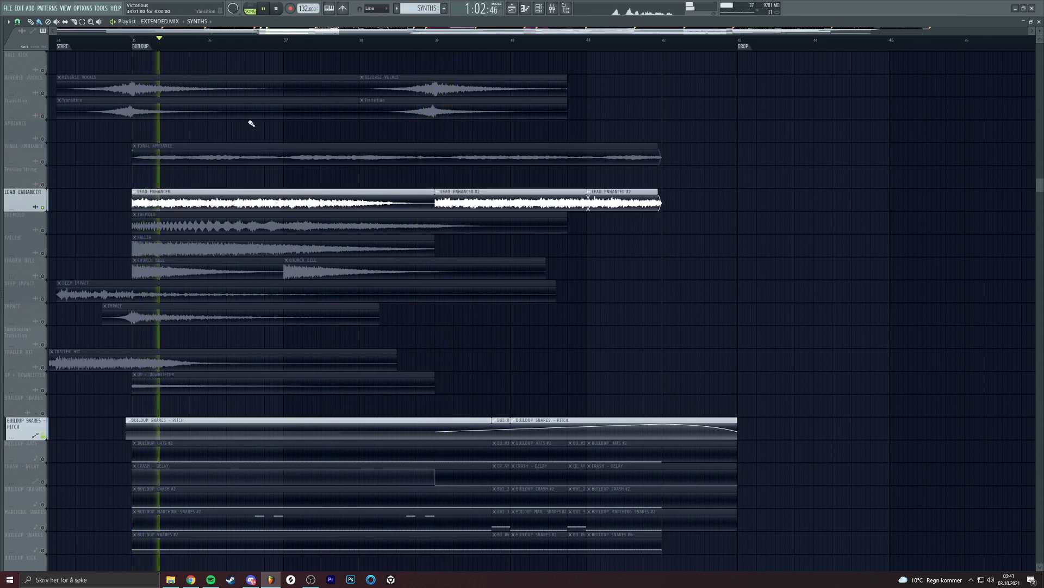
pyautogui.click(427, 41)
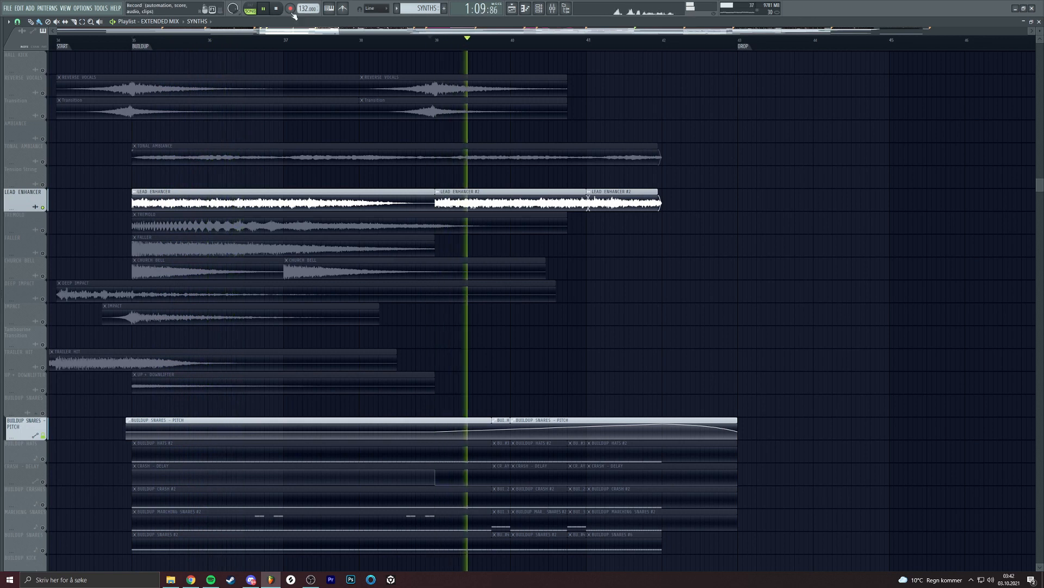
pyautogui.press('space')
# Open the LEAD ENHANCER #2 clip's sample settings to view its source file and stretching, and close them
pyautogui.moveTo(699, 210); pyautogui.dragTo(497, 177)
pyautogui.keyDown('ctrl'); pyautogui.click(496, 177); pyautogui.keyUp('ctrl')
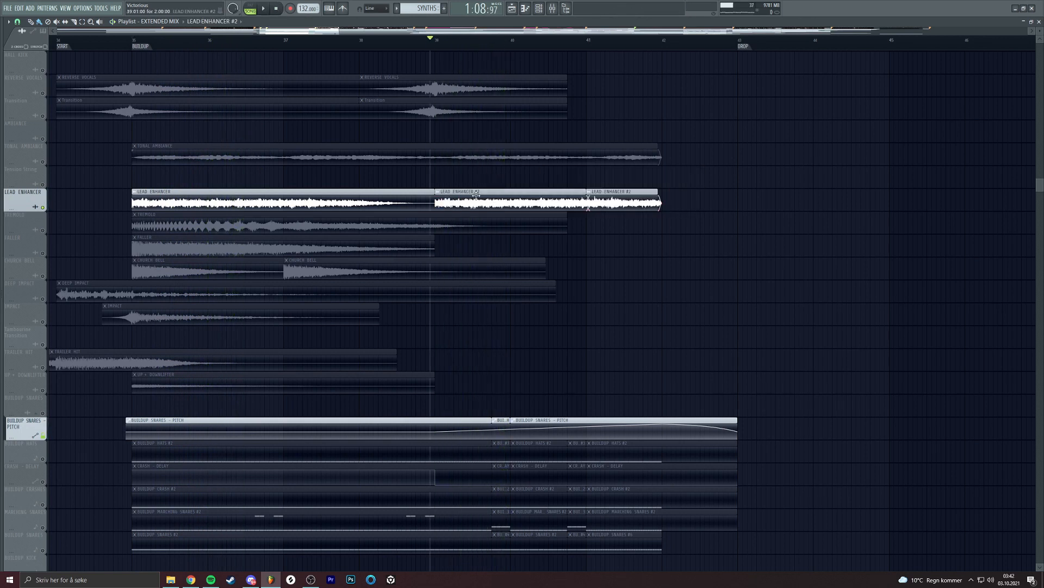
pyautogui.doubleClick(476, 194)
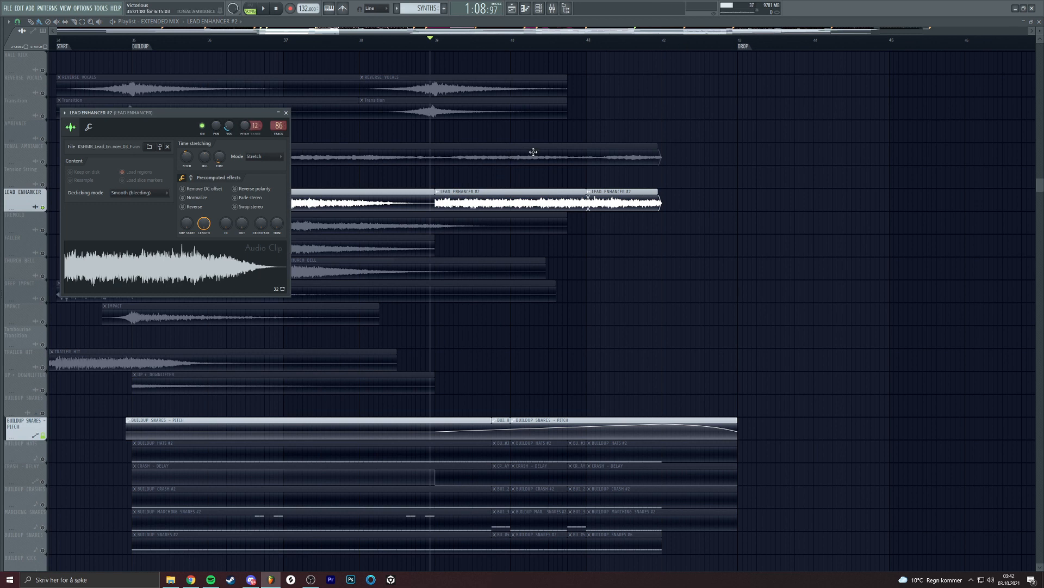
pyautogui.moveTo(543, 75); pyautogui.dragTo(492, 71)
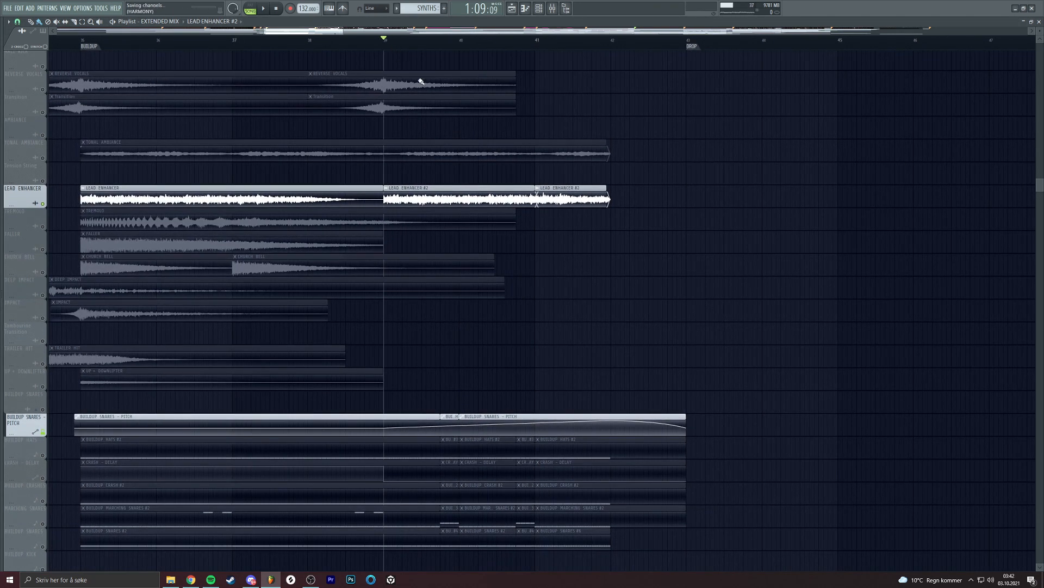
# Solo the TREMOLO track and play it from the start of the buildup
pyautogui.moveTo(463, 309); pyautogui.dragTo(563, 315)
pyautogui.rightClick(37, 232)
pyautogui.rightClick(43, 232)
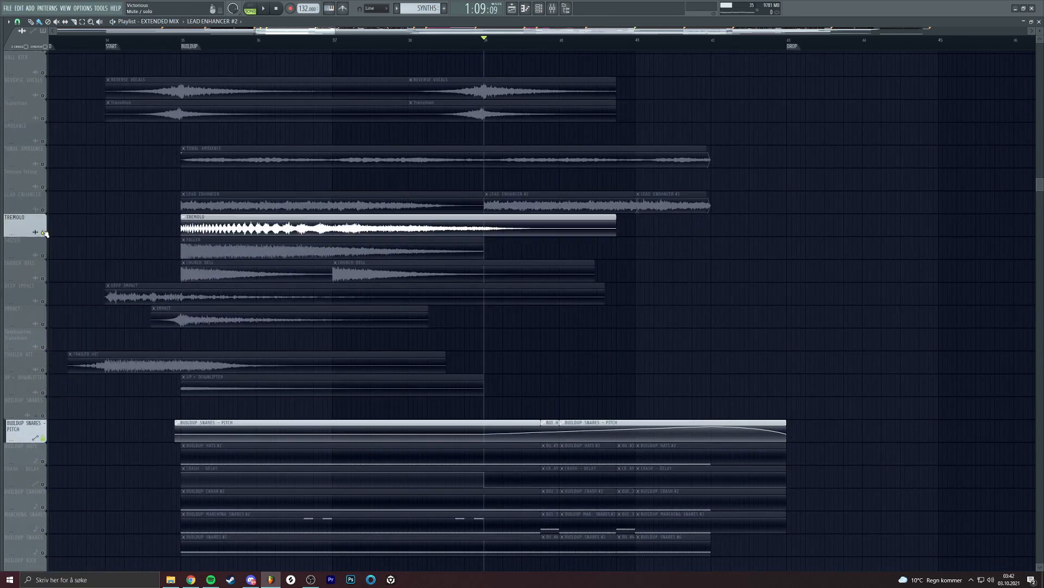
pyautogui.moveTo(208, 110); pyautogui.dragTo(210, 84)
pyautogui.click(180, 39)
pyautogui.moveTo(179, 39); pyautogui.dragTo(183, 39)
pyautogui.press('space')
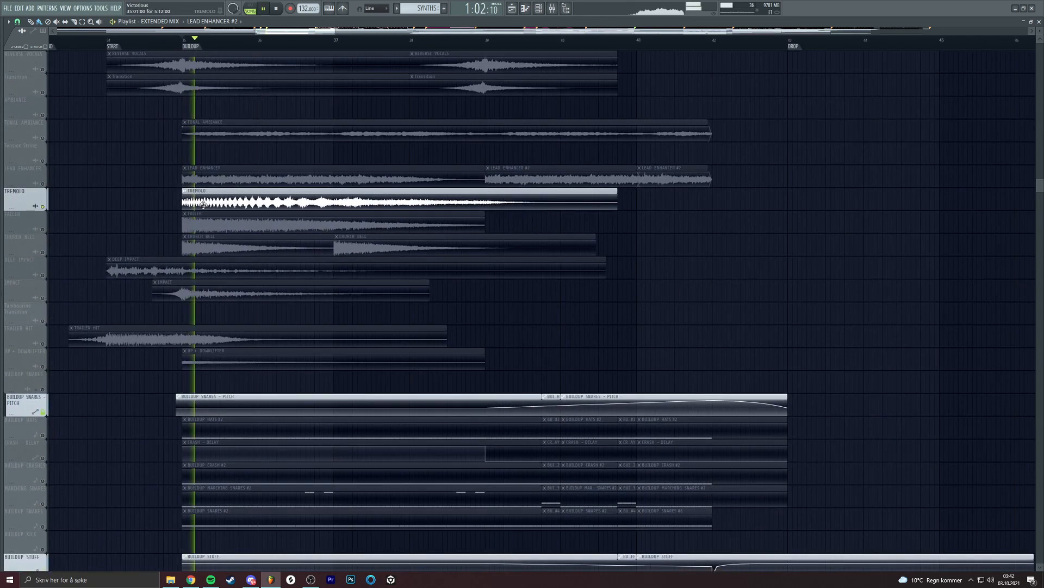
# Solo the FALLER track, play it from the buildup start, and briefly view its clip's sample settings
pyautogui.rightClick(43, 229)
pyautogui.press('space')
pyautogui.press('space')
pyautogui.doubleClick(235, 223)
pyautogui.press('Escape')
pyautogui.moveTo(269, 214); pyautogui.dragTo(202, 217)
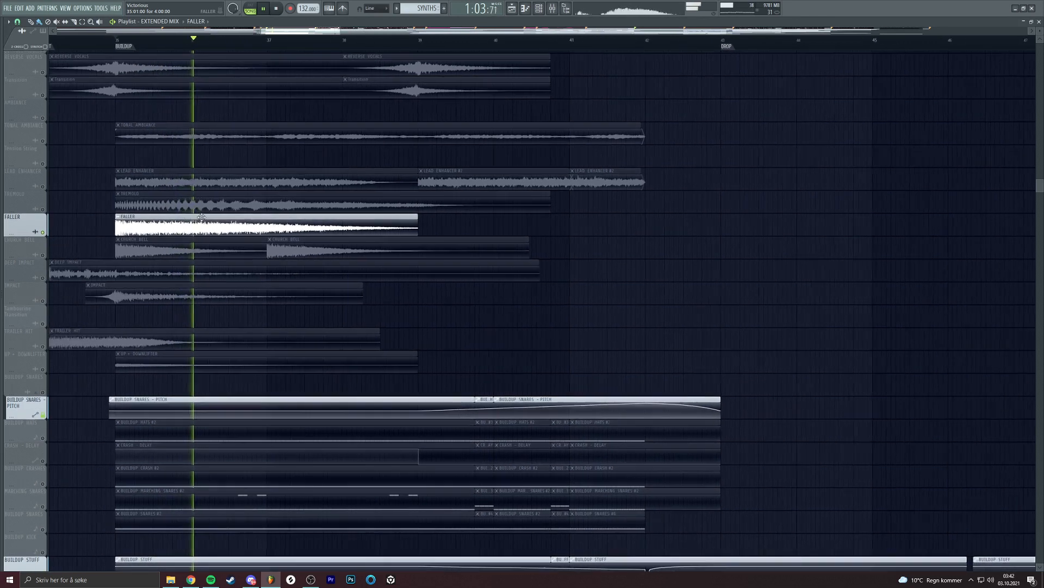
# Solo the CHURCH BELL track and play it from the buildup start, skipping ahead to its second clip before stopping
pyautogui.scroll(-2, 202, 217)
pyautogui.press('space')
pyautogui.rightClick(42, 255)
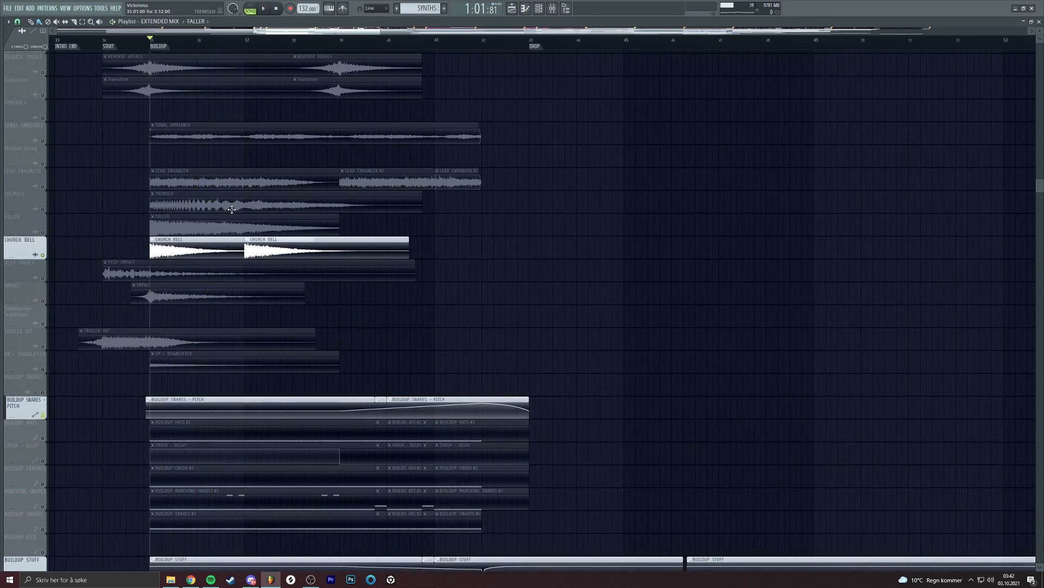
pyautogui.press('space')
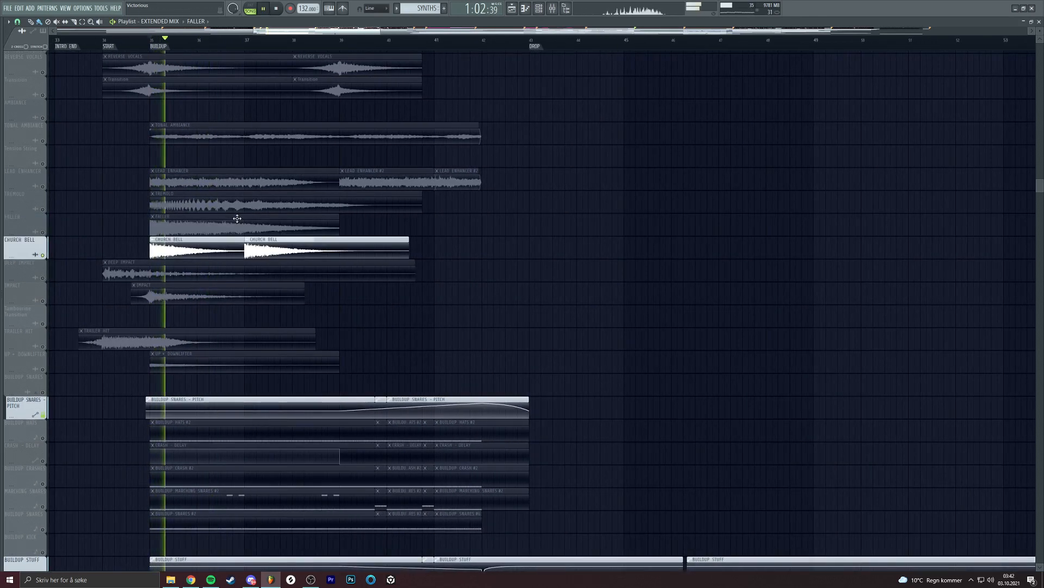
pyautogui.click(240, 46)
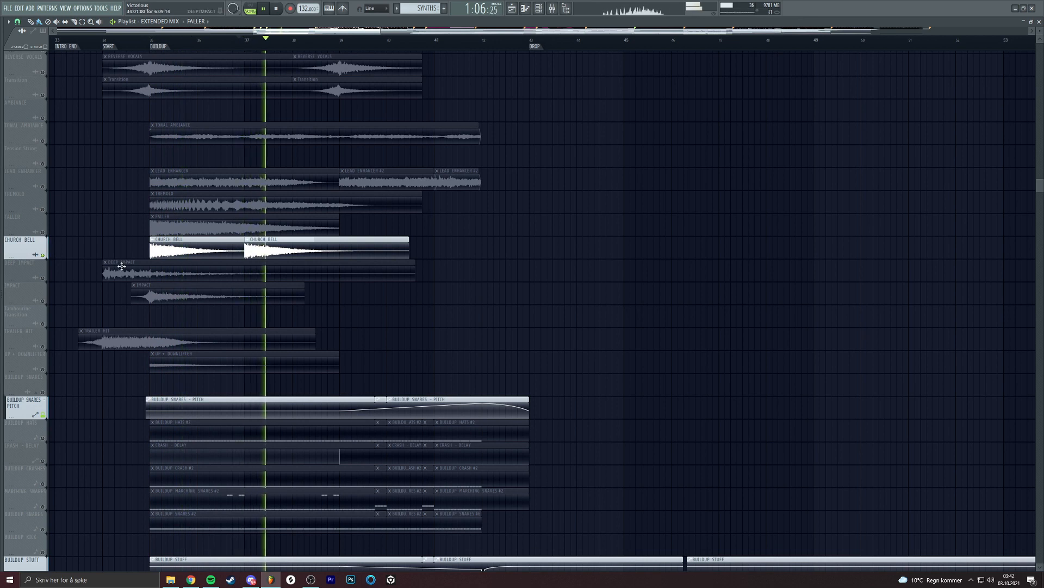
pyautogui.press('space')
# Solo the IMPACT track, play it briefly from just before the buildup, and stop playback
pyautogui.rightClick(43, 301)
pyautogui.press('space')
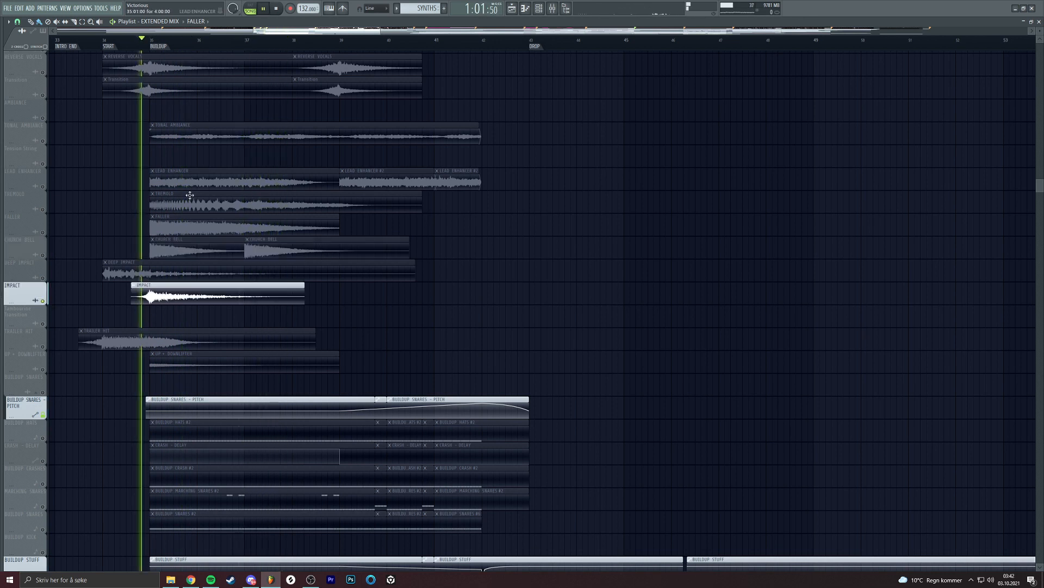
pyautogui.scroll(-2, 195, 256)
pyautogui.scroll(-2, 195, 255)
pyautogui.press('space')
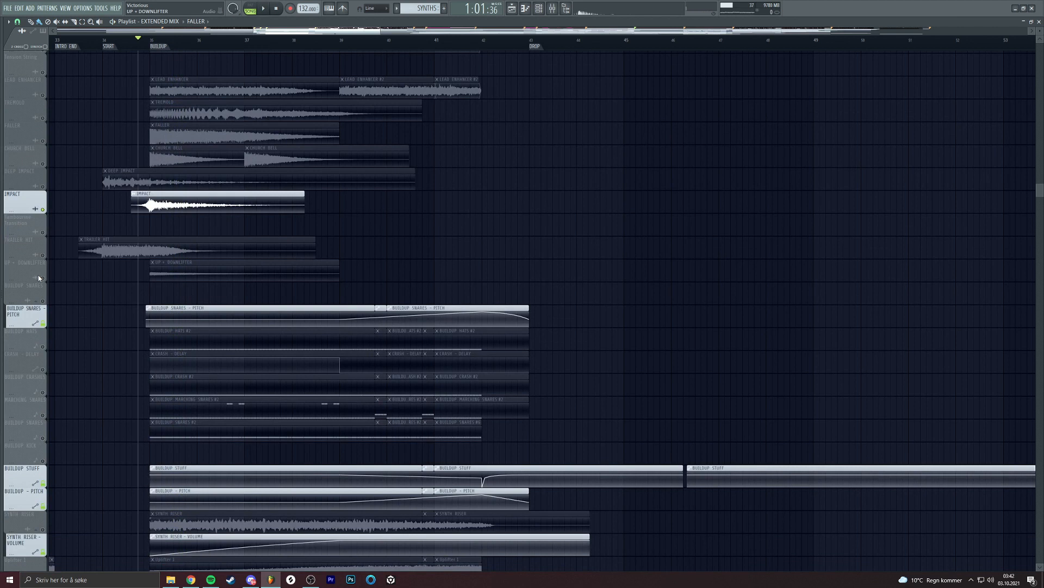
# Solo the UP + DOWNLIFTER track, play it briefly, and stop playback
pyautogui.rightClick(40, 276)
pyautogui.press('space')
pyautogui.scroll(5, 203, 250)
pyautogui.press('space')
# Unmute the REVERSE VOCALS, Transition, TONAL AMBIANCE, LEAD ENHANCER, TREMOLO, FALLER, CHURCH BELL, DEEP IMPACT and IMPACT tracks alongside UP + DOWNLIFTER
pyautogui.scroll(-3, 188, 254)
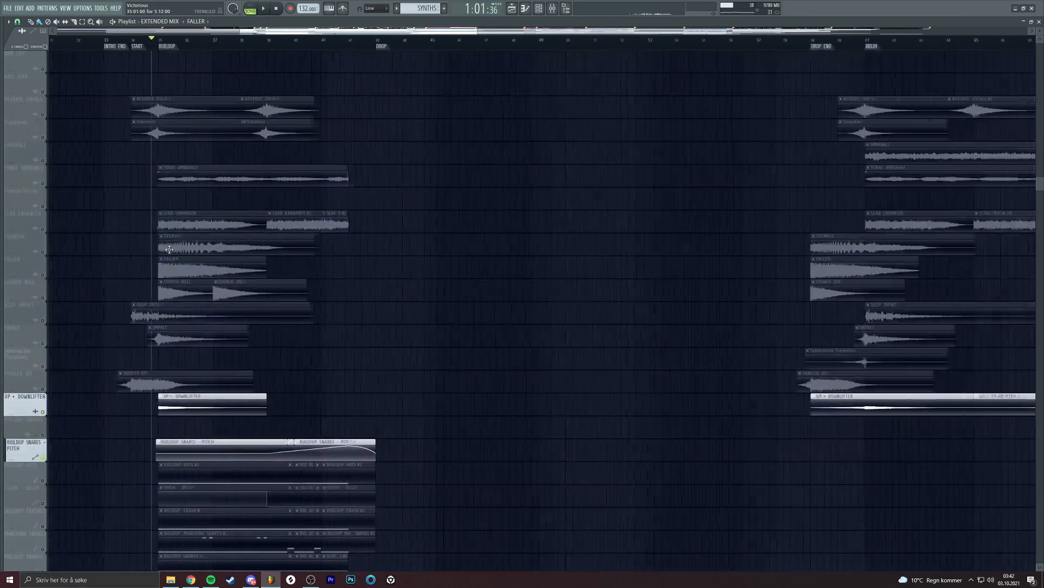
pyautogui.click(43, 132)
pyautogui.click(43, 154)
pyautogui.click(43, 199)
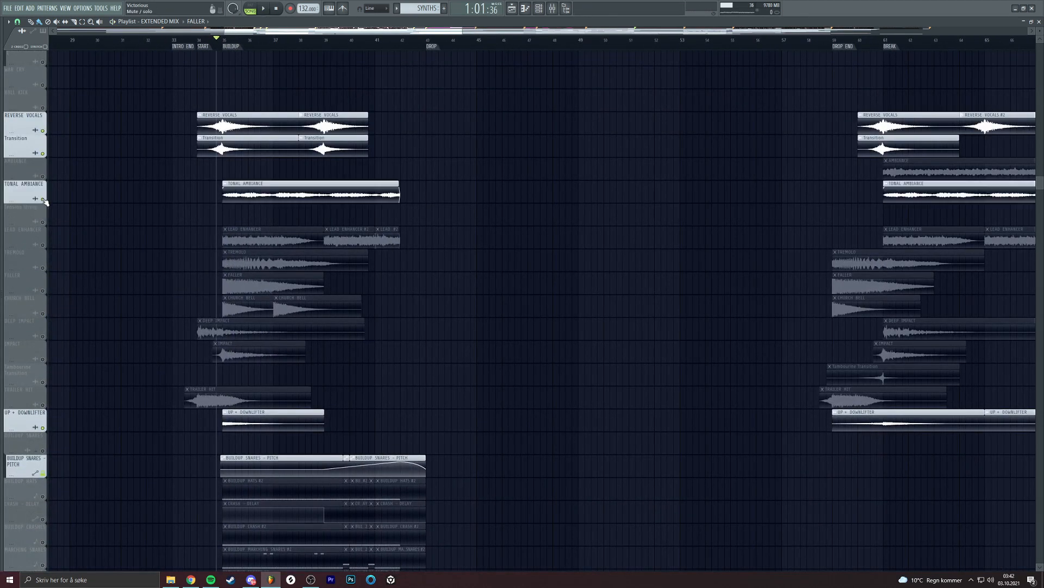
pyautogui.click(42, 245)
pyautogui.click(42, 268)
pyautogui.click(43, 290)
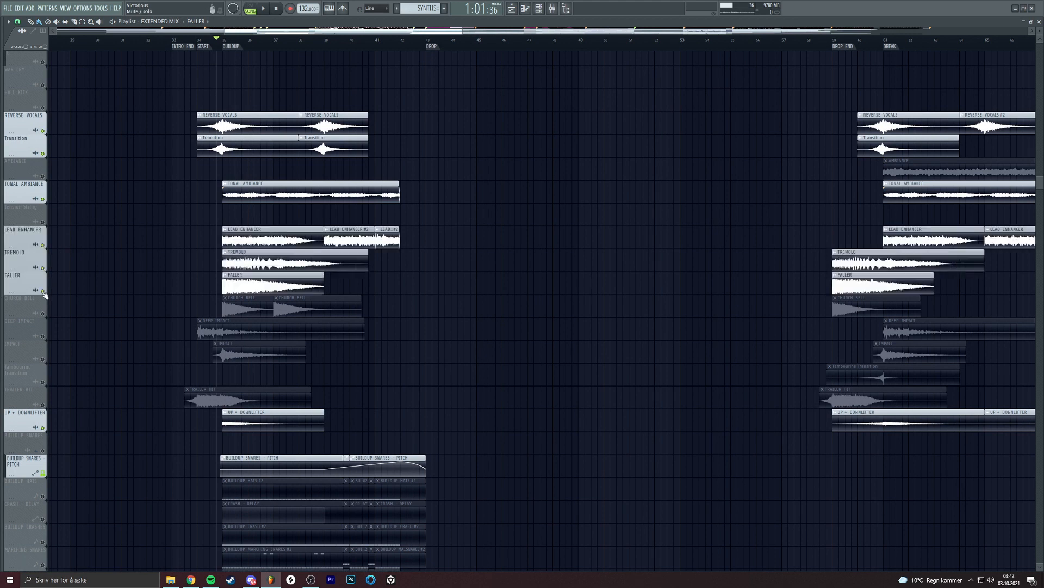
pyautogui.click(42, 313)
pyautogui.click(42, 336)
pyautogui.click(43, 359)
# Play the unmuted buildup effect and ambience layers together from the buildup start, and stop playback
pyautogui.press('space')
pyautogui.scroll(5, 289, 219)
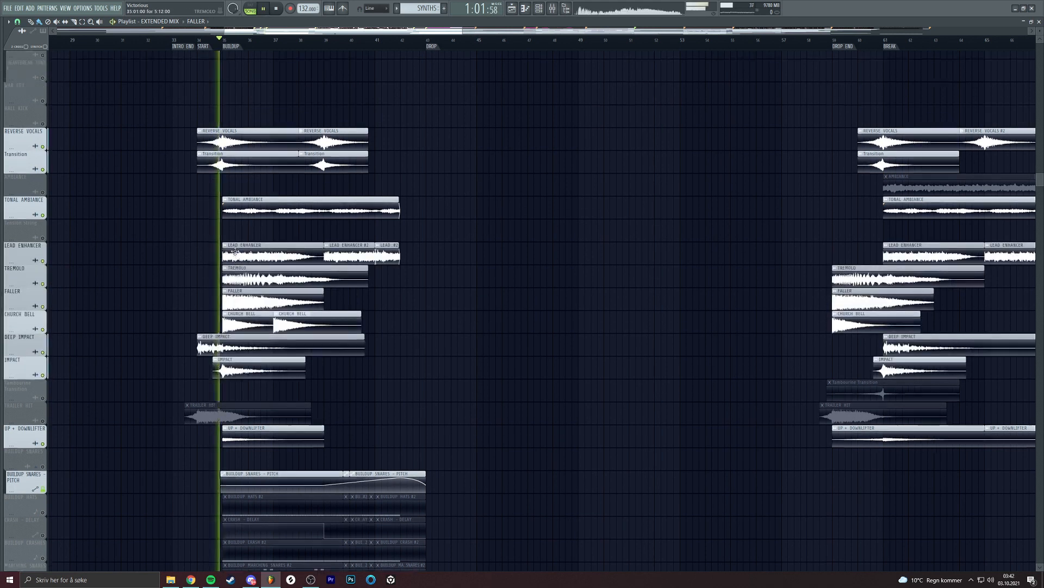
pyautogui.scroll(-15, 293, 213)
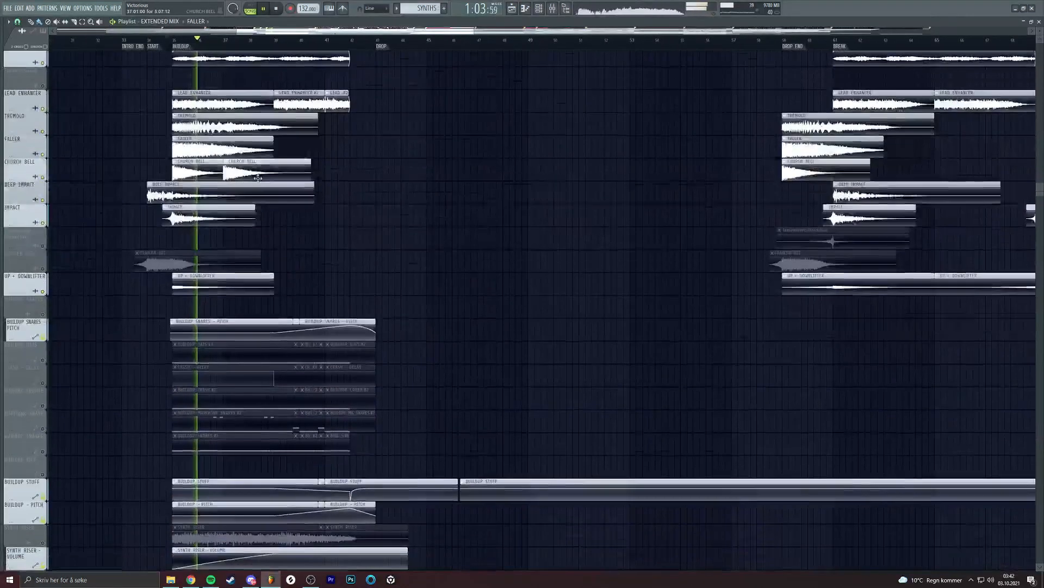
pyautogui.scroll(4, 256, 174)
pyautogui.press('space')
# Solo the BUILDUP HATS track and unmute the CRASH - DELAY, BUILDUP CRASHES, MARCHING SNARES and BUILDUP SNARES tracks below it
pyautogui.scroll(-4, 220, 201)
pyautogui.scroll(2, 220, 201)
pyautogui.moveTo(220, 201); pyautogui.dragTo(205, 195)
pyautogui.moveTo(95, 243); pyautogui.dragTo(102, 204)
pyautogui.rightClick(44, 235)
pyautogui.moveTo(110, 157); pyautogui.dragTo(149, 139)
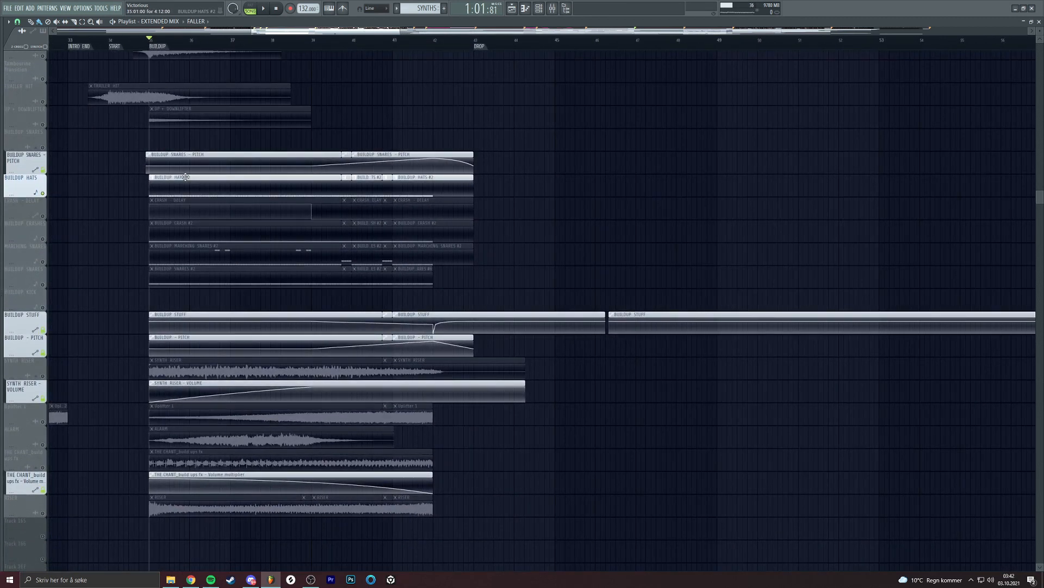
pyautogui.scroll(2, 167, 209)
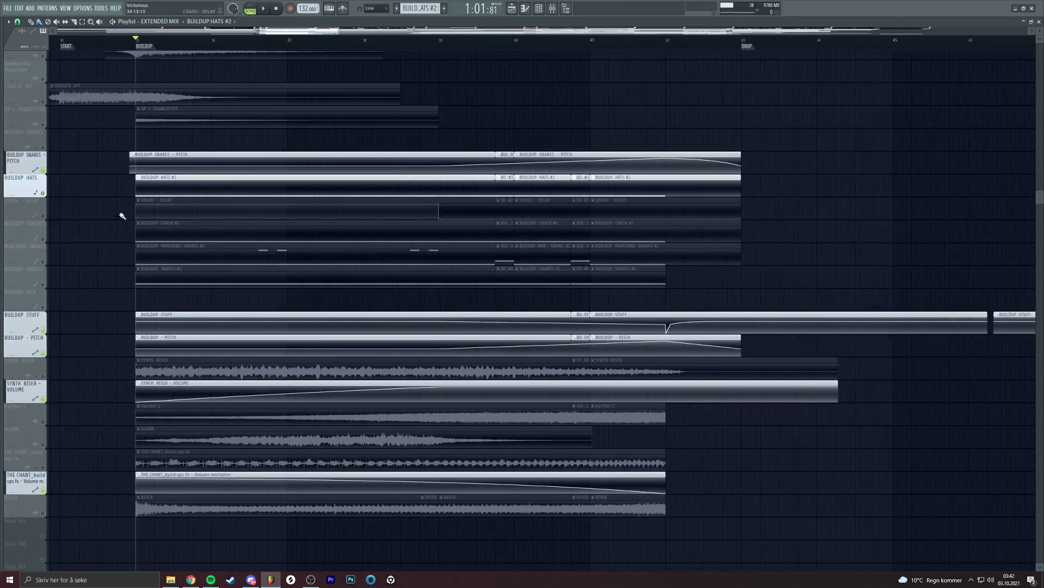
pyautogui.moveTo(44, 216); pyautogui.dragTo(48, 289)
pyautogui.scroll(1, 195, 180)
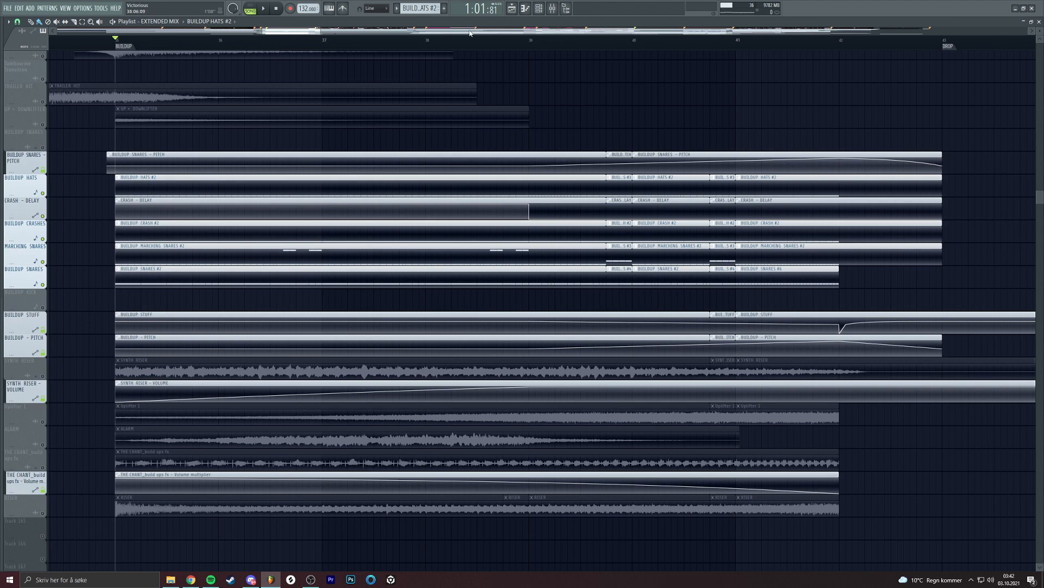
# Show the Channel rack, find the BUILDUP HAT channel and open its sampler settings
pyautogui.click(537, 8)
pyautogui.scroll(-15, 85, 169)
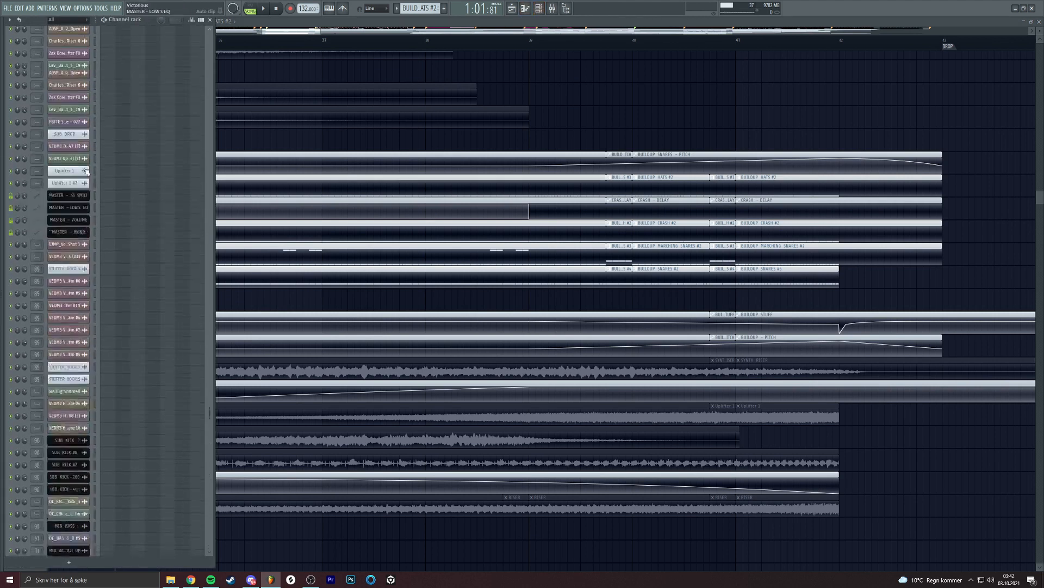
pyautogui.scroll(-20, 98, 196)
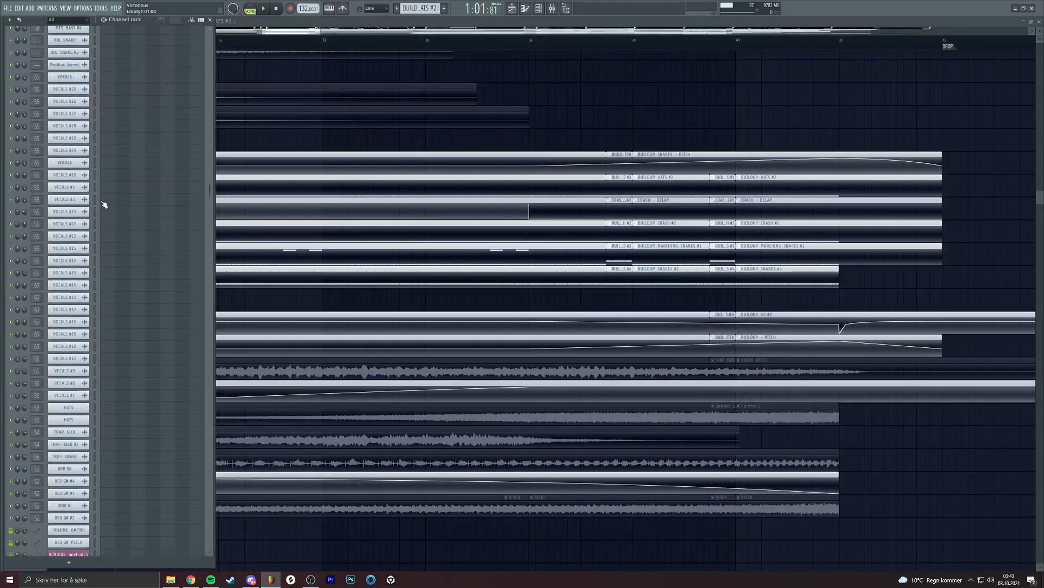
pyautogui.scroll(-6, 110, 218)
pyautogui.click(78, 212)
# View the BUILDUP HAT channel's sample file and its volume envelope settings
pyautogui.moveTo(360, 125)
pyautogui.mouseDown()
pyautogui.moveTo(383, 124)
pyautogui.moveTo(345, 117)
pyautogui.mouseUp()
pyautogui.click(322, 132)
pyautogui.click(337, 132)
pyautogui.click(306, 131)
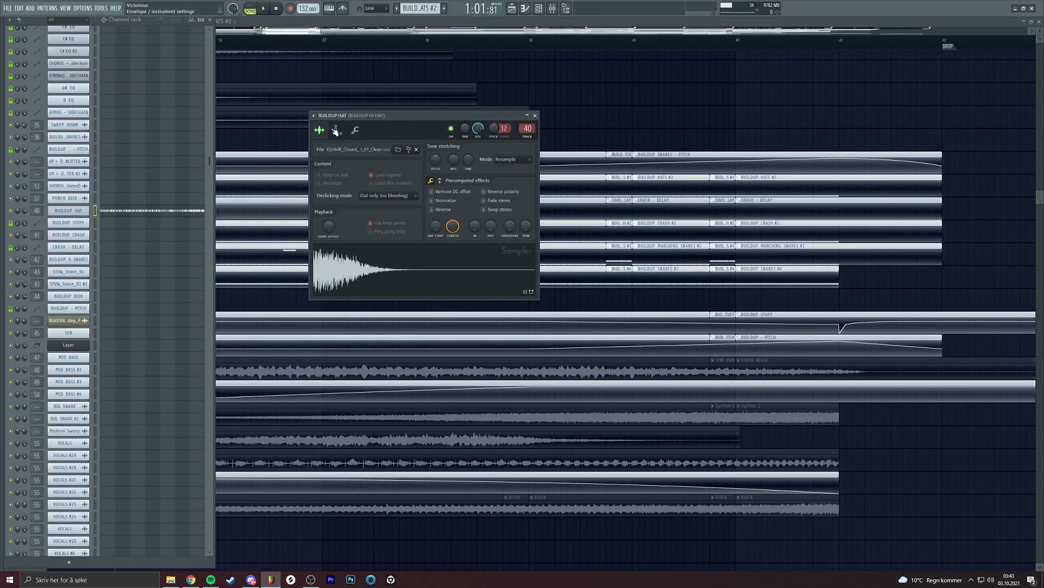
pyautogui.click(337, 131)
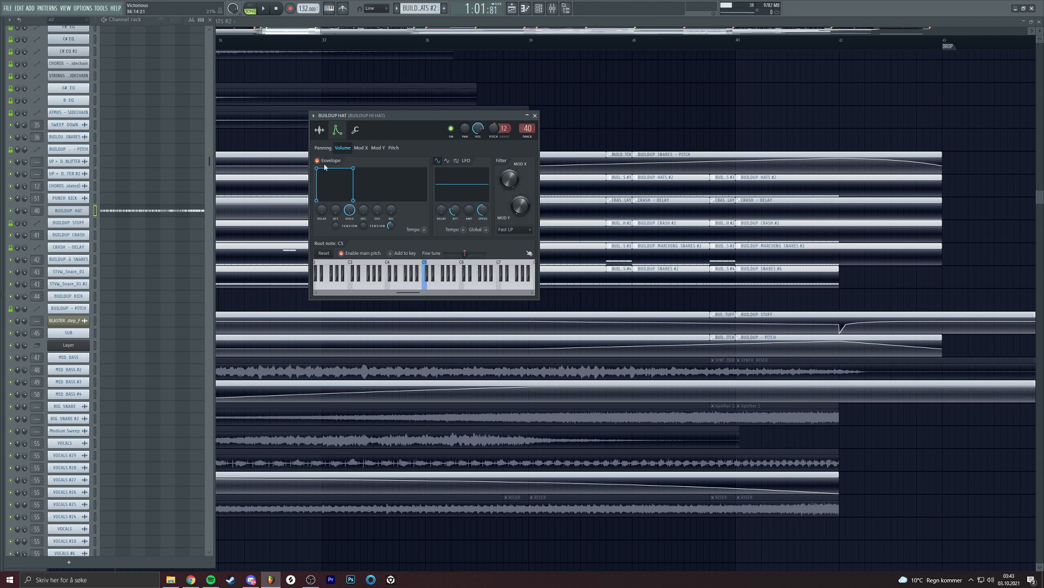
# View the BUILDUP HAT sample, open the channel's notes in the piano roll and play the pattern in pattern mode, including from bar 5
pyautogui.click(321, 131)
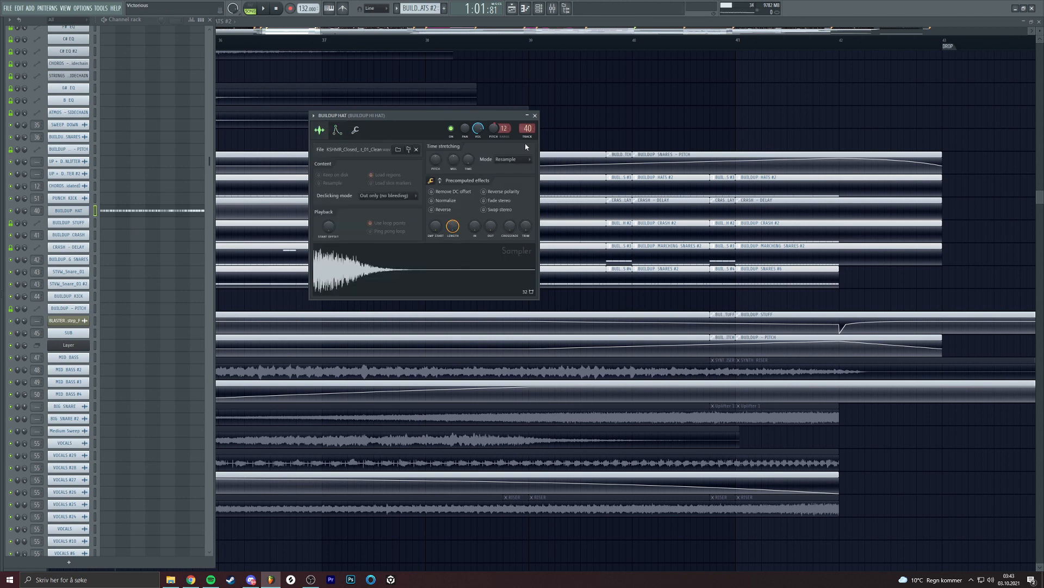
pyautogui.click(115, 211)
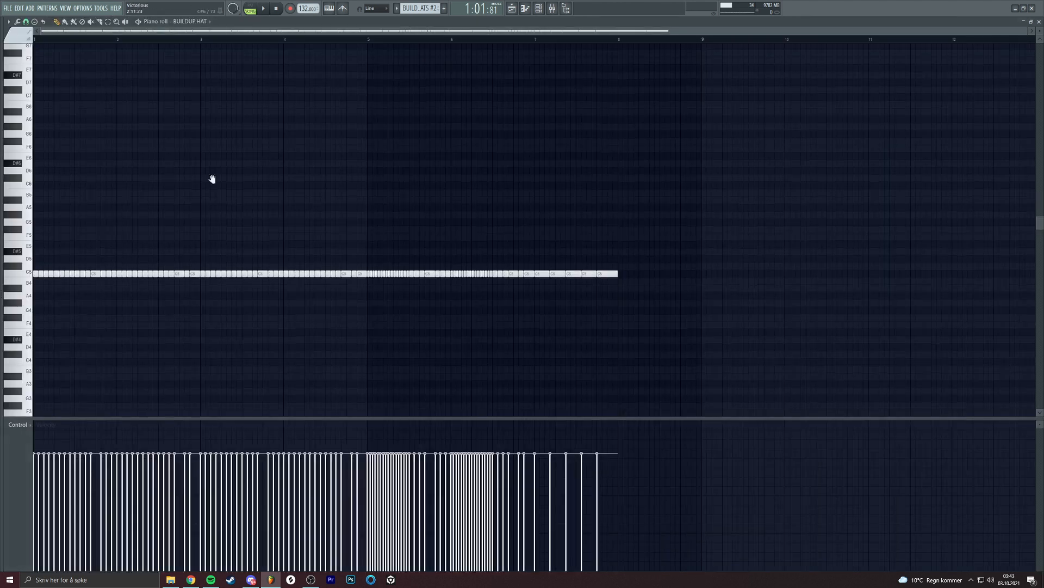
pyautogui.click(264, 9)
pyautogui.click(252, 7)
pyautogui.press('space')
pyautogui.scroll(-2, 180, 174)
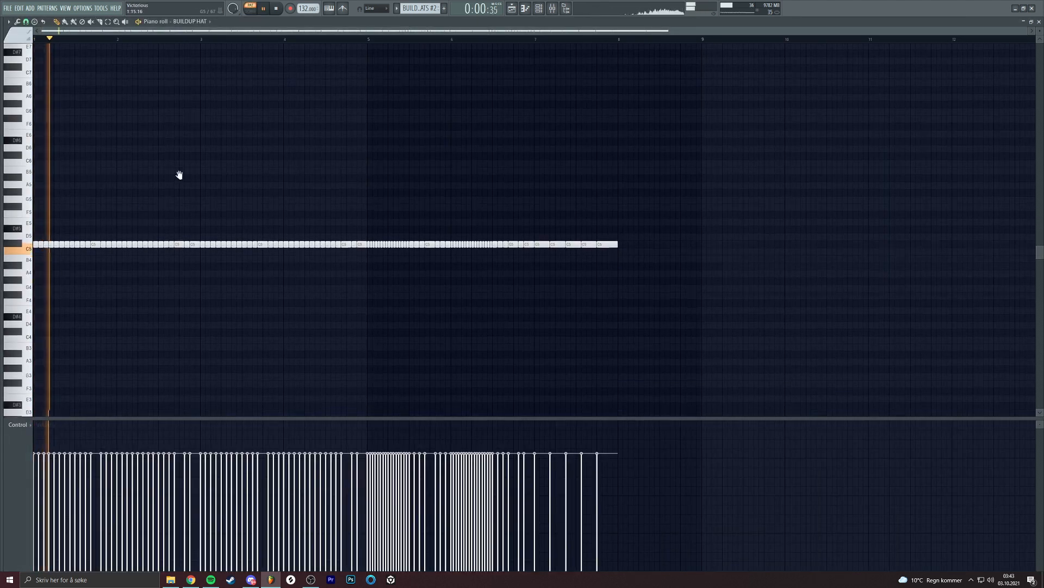
pyautogui.scroll(3, 261, 177)
pyautogui.scroll(-2, 219, 179)
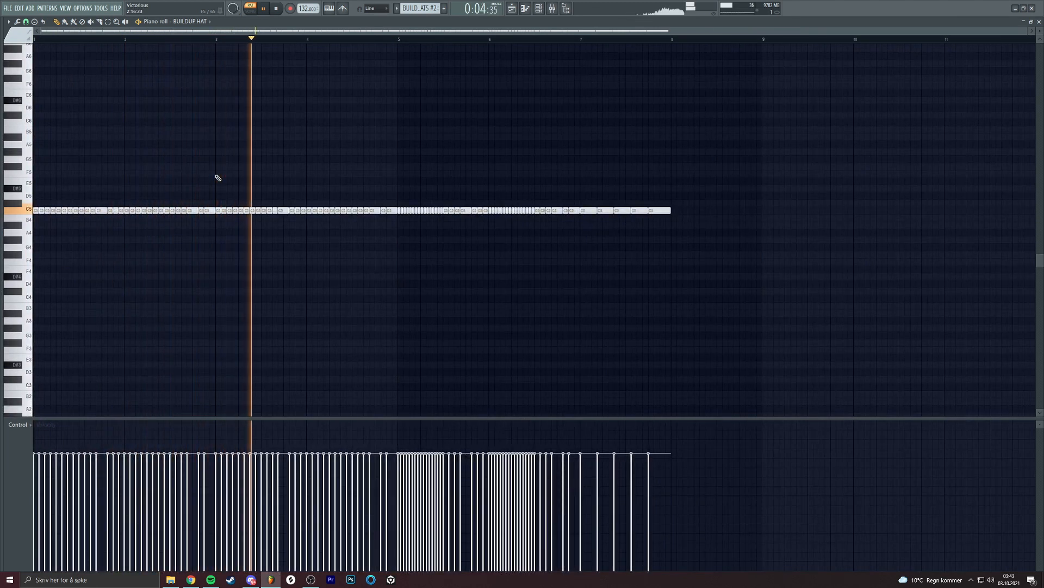
pyautogui.click(399, 39)
pyautogui.press('space')
pyautogui.scroll(2, 89, 103)
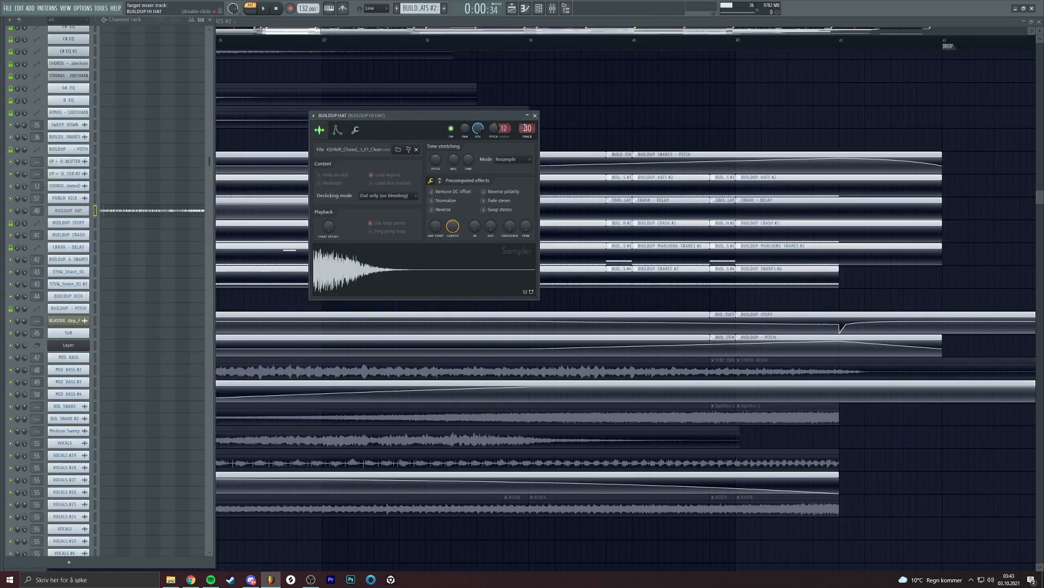
# Show the BUILDUP HAT channel's mixer track and check its FabFilter Pro-Q effect while the pattern plays
pyautogui.doubleClick(527, 128)
pyautogui.rightClick(199, 436)
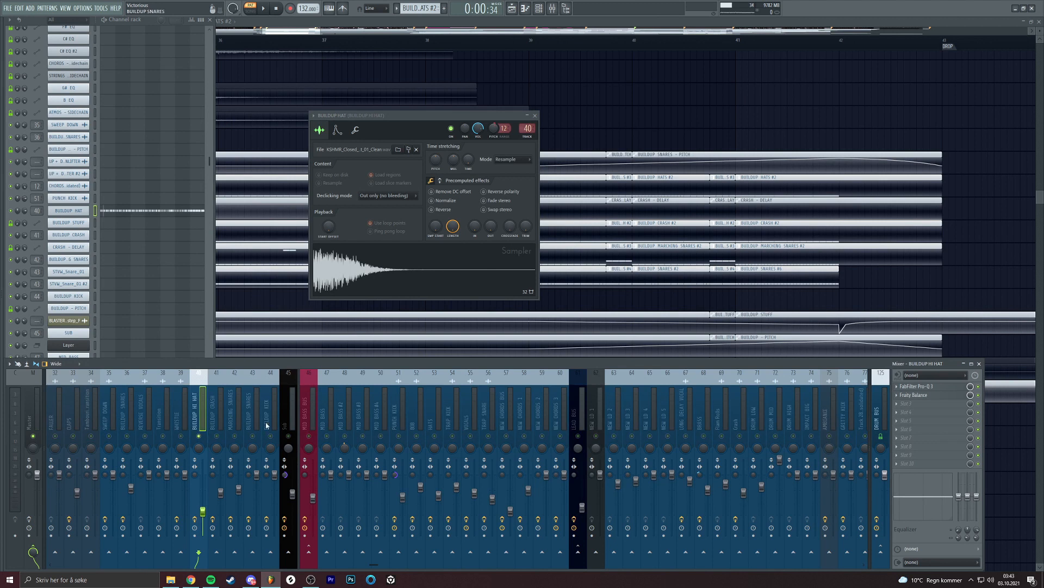
pyautogui.click(917, 386)
pyautogui.press('space')
pyautogui.click(917, 386)
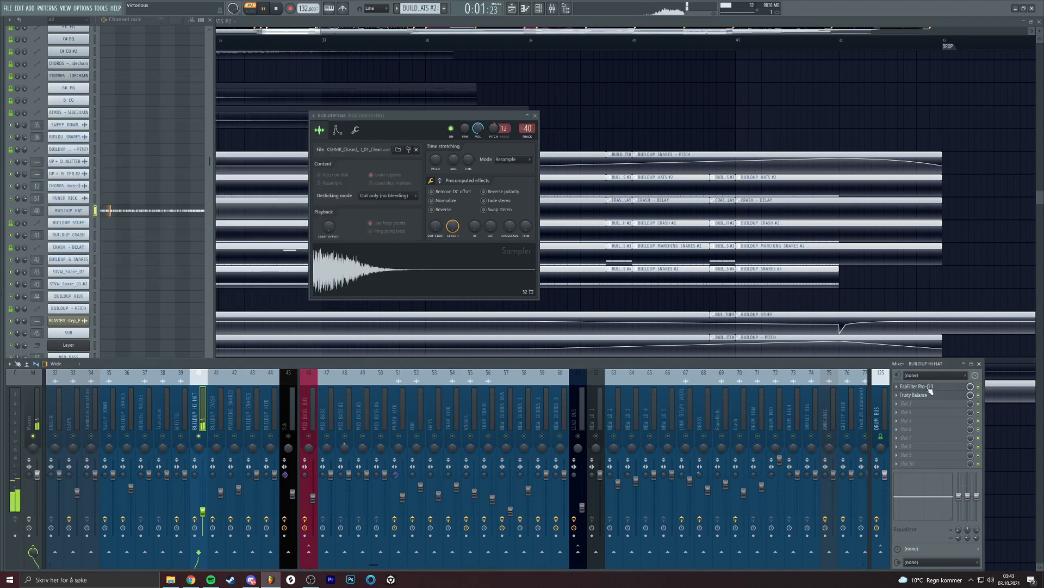
# Close the BUILDUP HAT sampler, solo the BUILDUP CRASHES playlist track and unmute the CRASH - DELAY track above it
pyautogui.click(536, 115)
pyautogui.middleClick(431, 174)
pyautogui.press('space')
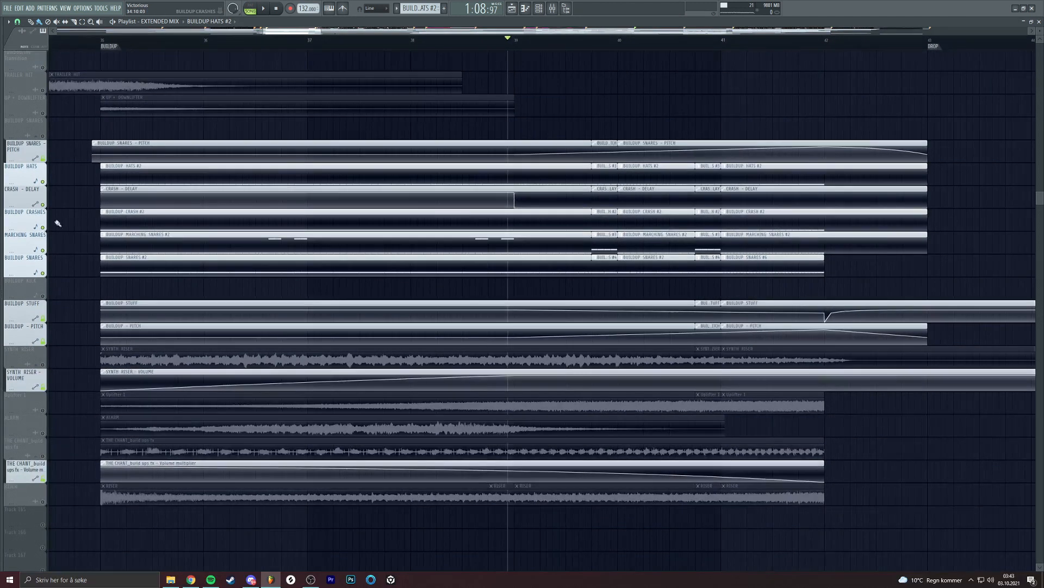
pyautogui.rightClick(44, 229)
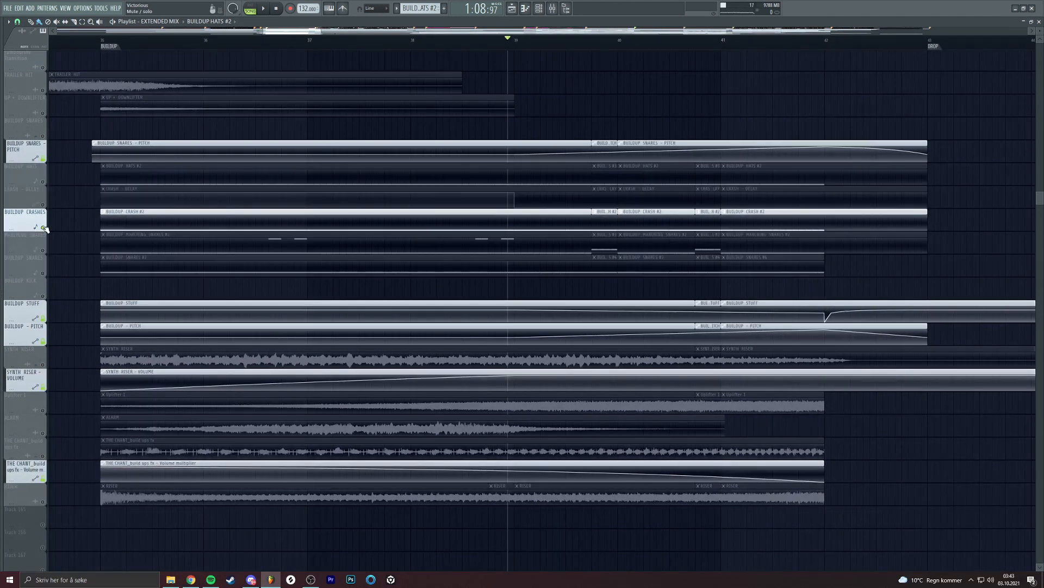
pyautogui.click(42, 205)
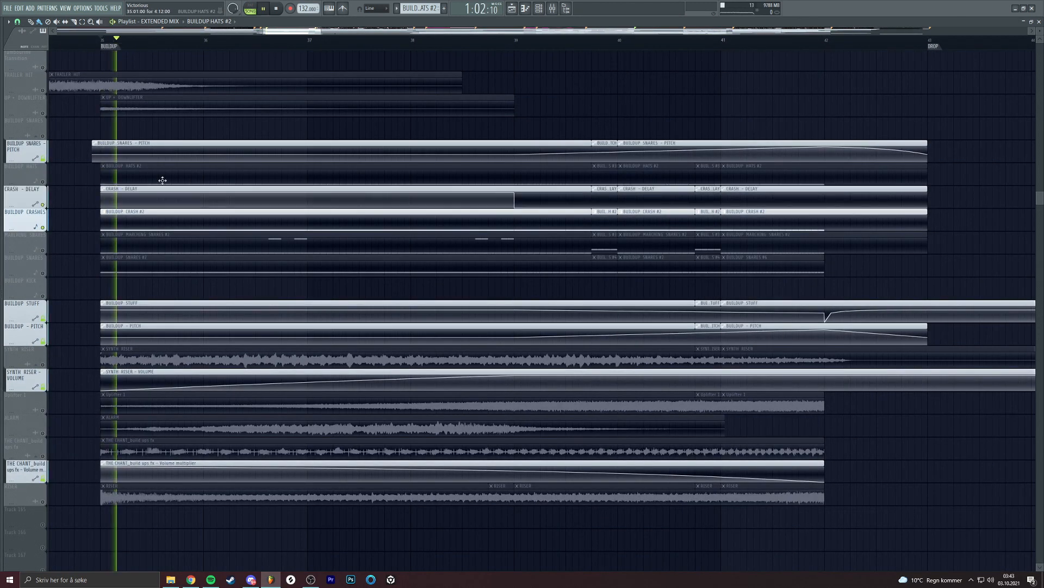
# Play the soloed crashes from the buildup start and select the BUILDUP CRASH track in the mixer
pyautogui.click(538, 10)
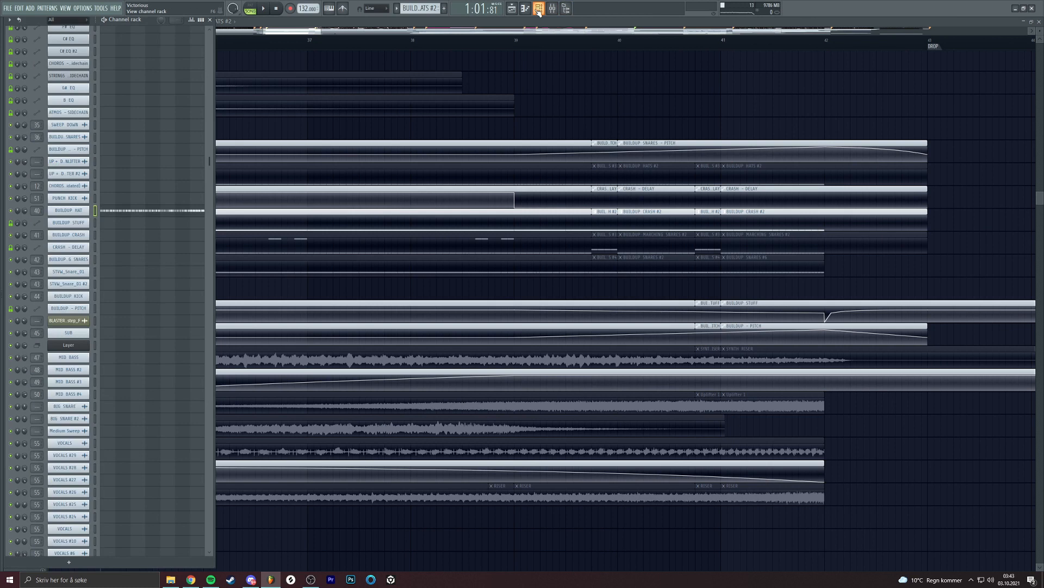
pyautogui.click(553, 9)
pyautogui.rightClick(470, 436)
pyautogui.rightClick(470, 436)
pyautogui.moveTo(441, 211); pyautogui.dragTo(463, 193)
pyautogui.press('space')
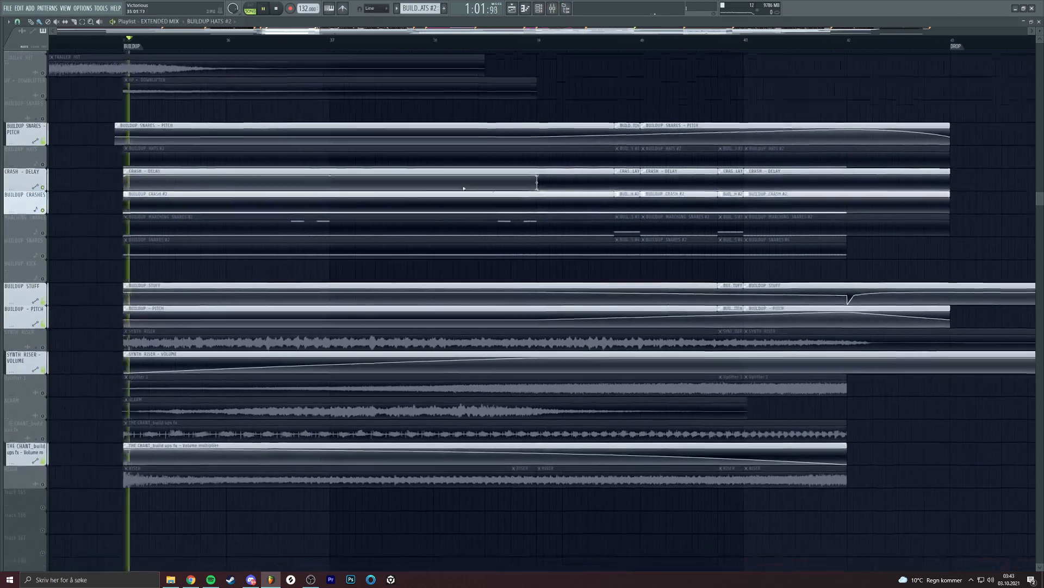
pyautogui.press('F9')
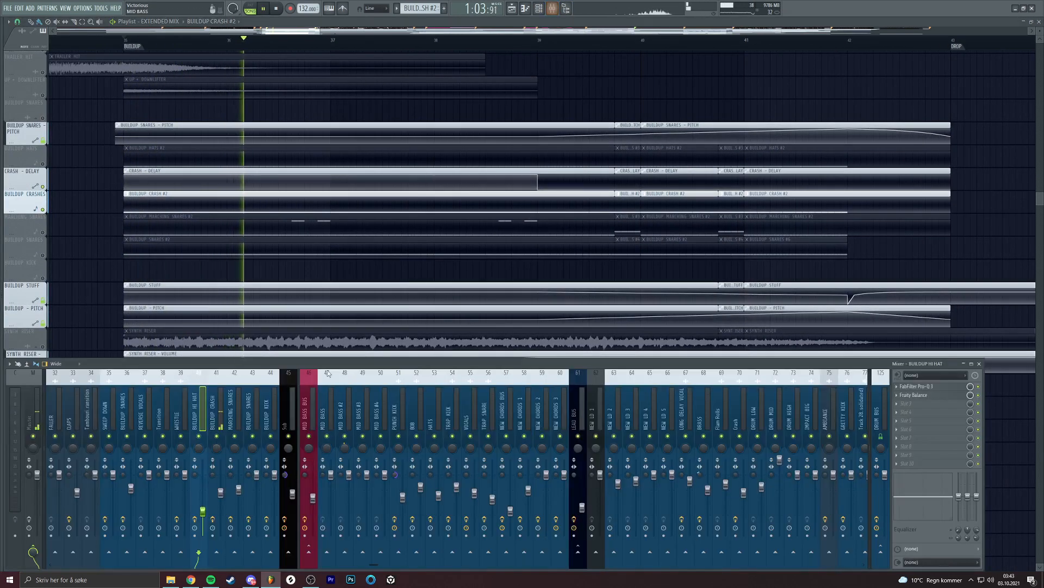
pyautogui.click(223, 412)
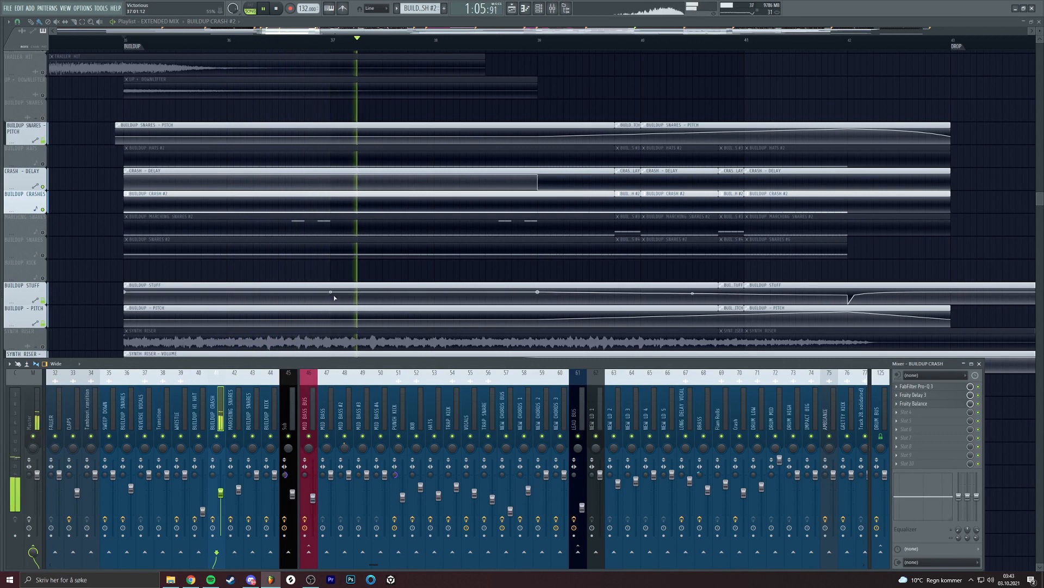
# Continue the crash playback from bar 39, view the BUILDUP CRASH notes in the piano roll, and stop playback
pyautogui.scroll(-2, 555, 156)
pyautogui.click(537, 41)
pyautogui.moveTo(564, 88); pyautogui.dragTo(494, 94)
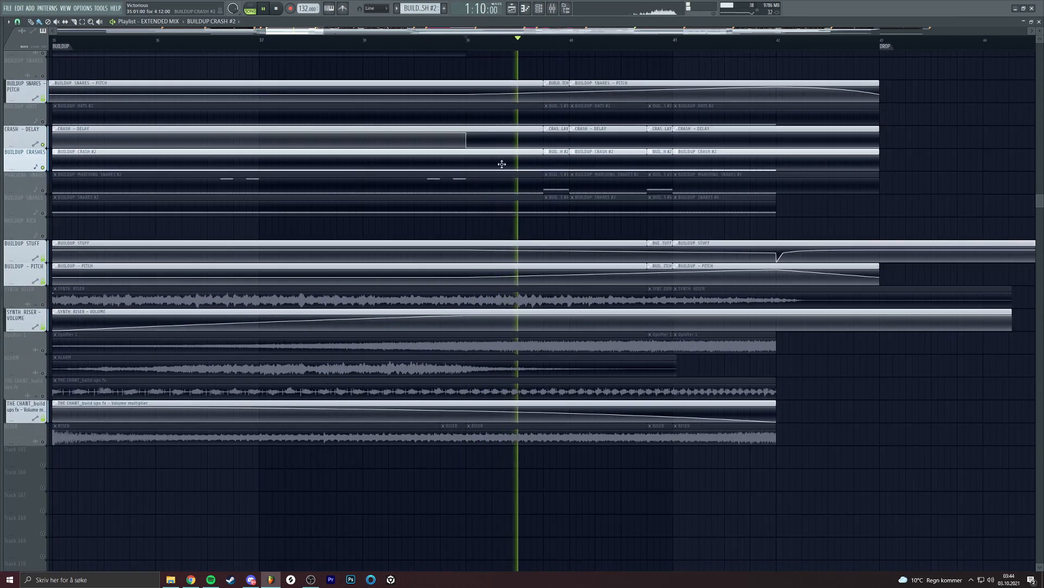
pyautogui.doubleClick(501, 162)
pyautogui.scroll(3, 326, 158)
pyautogui.moveTo(326, 158); pyautogui.dragTo(583, 150)
pyautogui.scroll(-1, 583, 150)
pyautogui.scroll(-1, 337, 152)
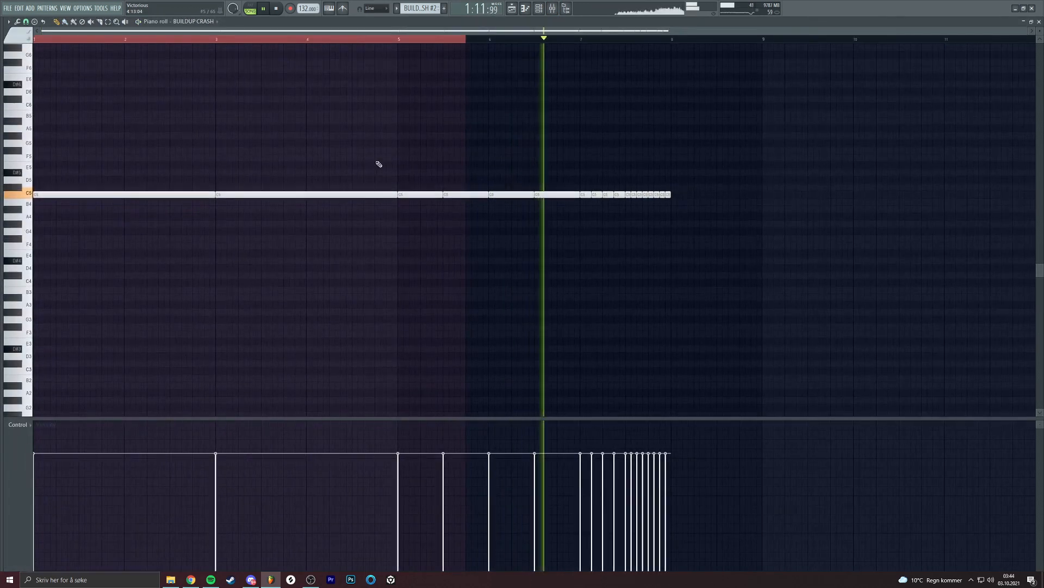
pyautogui.press('Escape')
pyautogui.press('space')
pyautogui.click(377, 20)
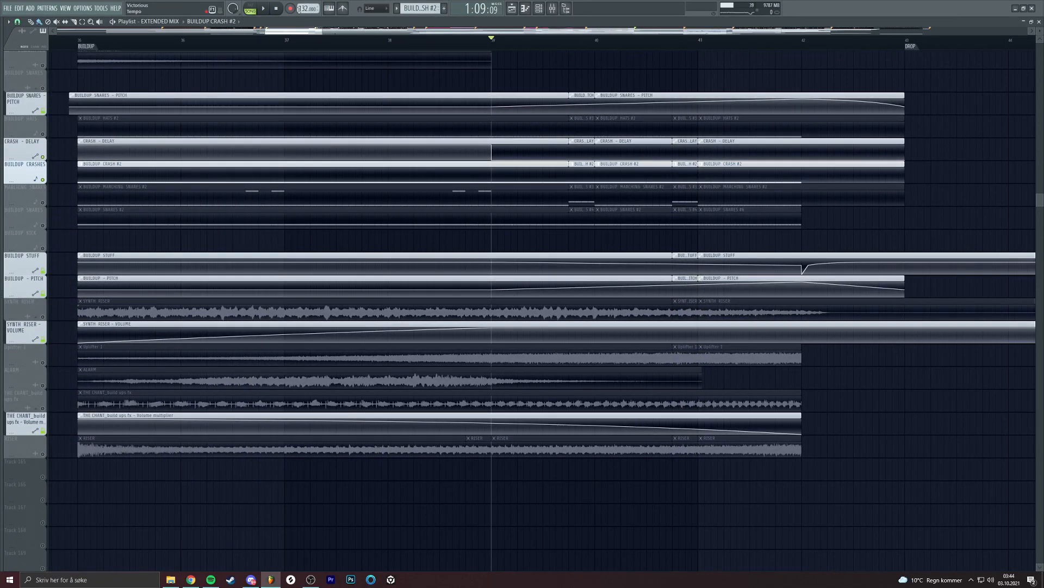
# Show the mixer and view the Fruity Delay 3 settings on the BUILDUP CRASH track
pyautogui.click(544, 10)
pyautogui.click(552, 10)
pyautogui.click(542, 10)
pyautogui.click(543, 10)
pyautogui.click(553, 12)
pyautogui.click(552, 12)
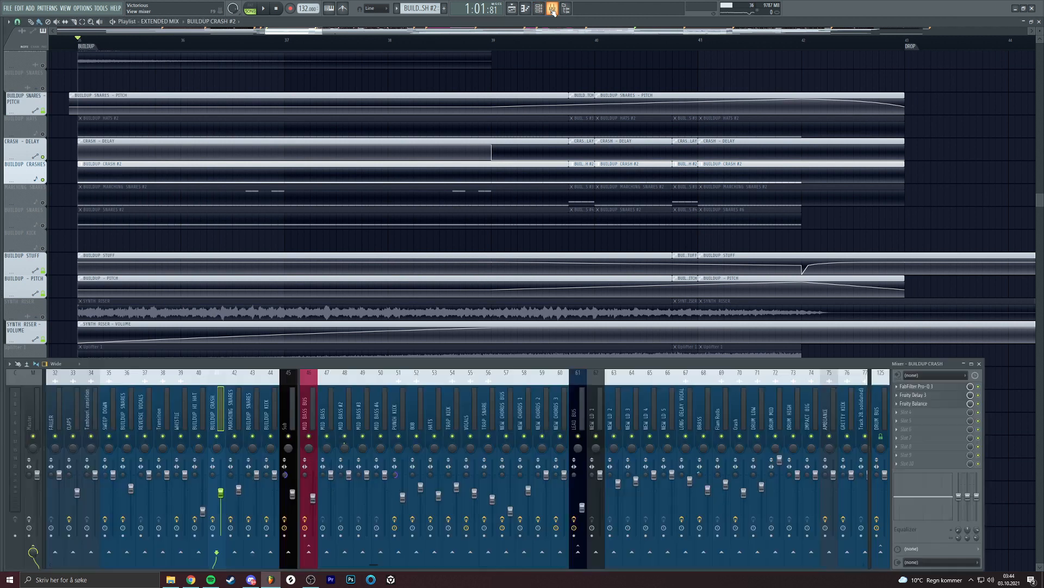
pyautogui.click(923, 395)
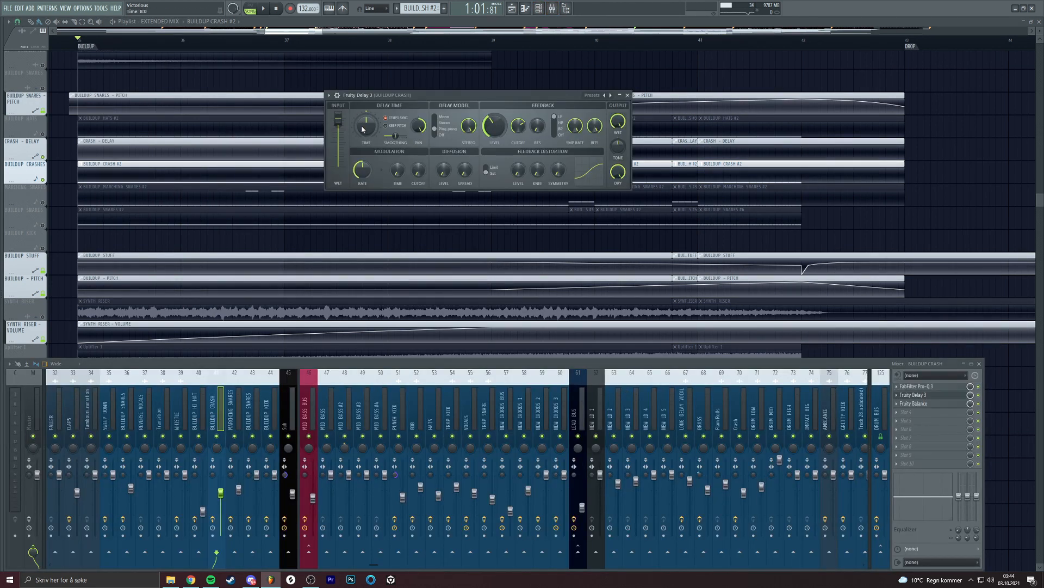
pyautogui.press('Escape')
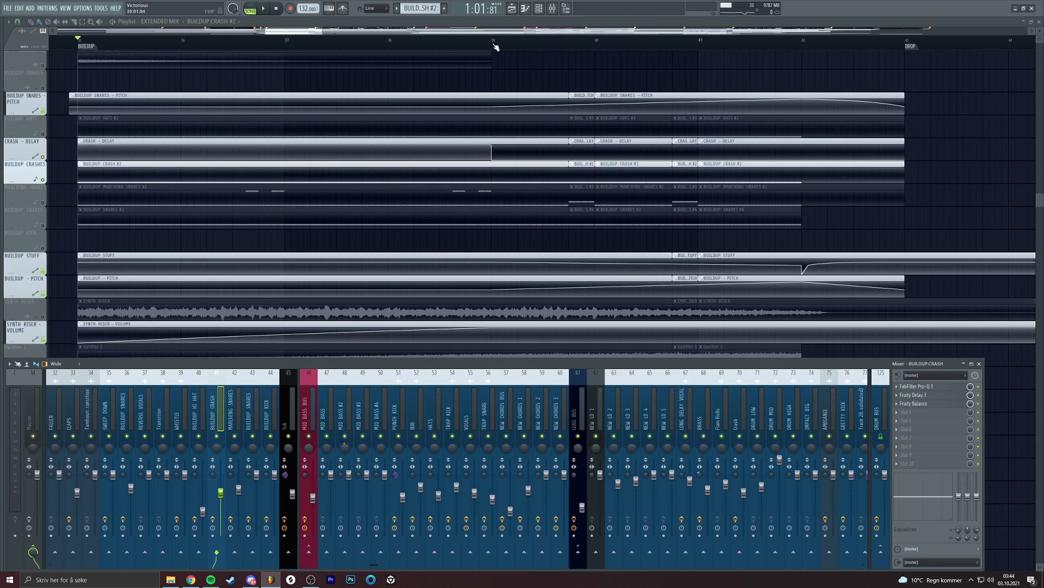
# Examine the BUILDUP CRASH note spacing in the piano roll and return to the Playlist
pyautogui.press('F9')
pyautogui.doubleClick(158, 175)
pyautogui.moveTo(83, 187); pyautogui.dragTo(385, 264)
pyautogui.click(308, 174)
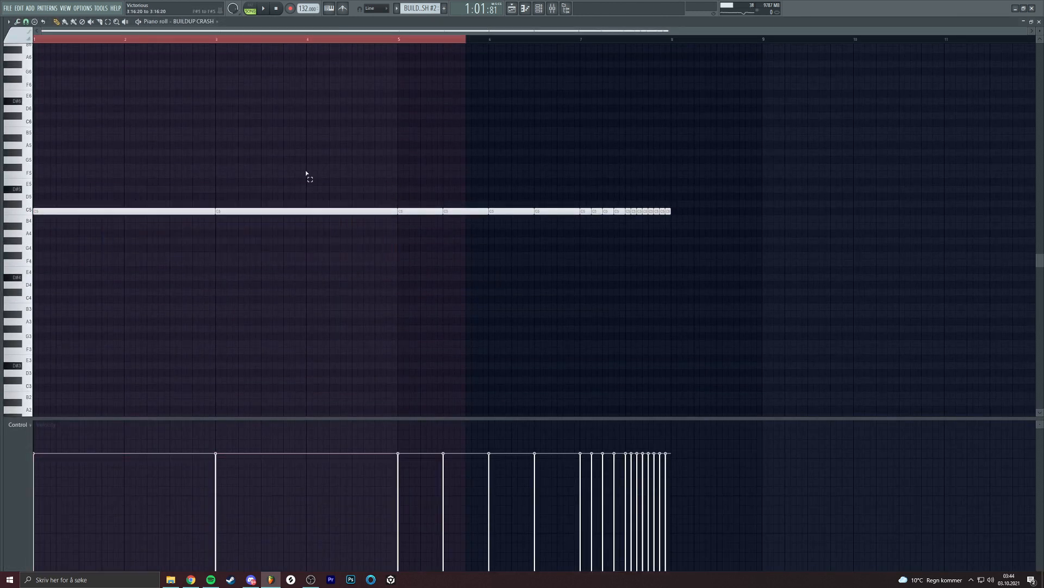
pyautogui.press('F5')
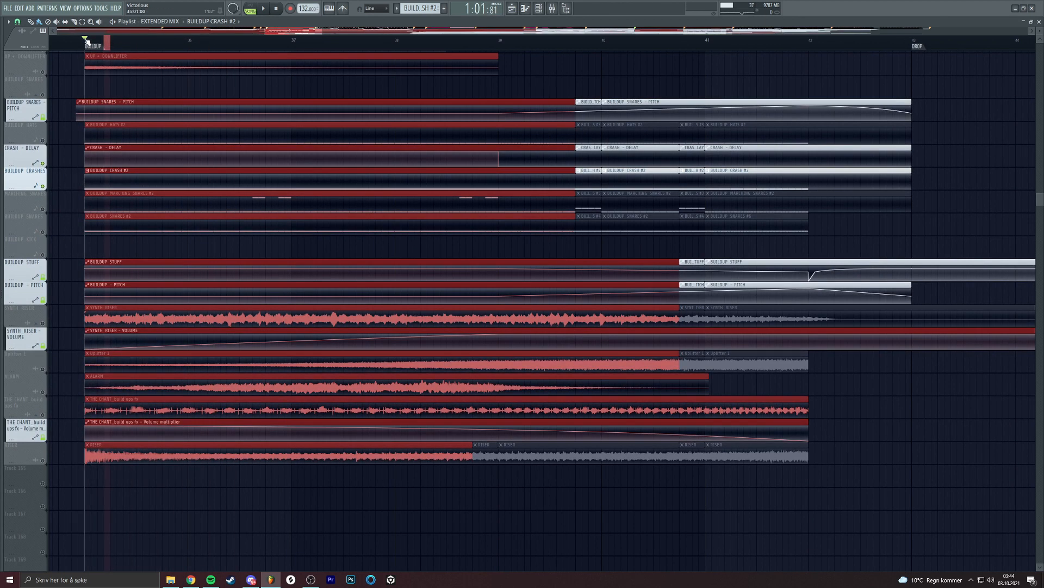
# Clear the clip selection and examine the CRASH - DELAY automation around bar 39, placing the playhead there
pyautogui.click(91, 44)
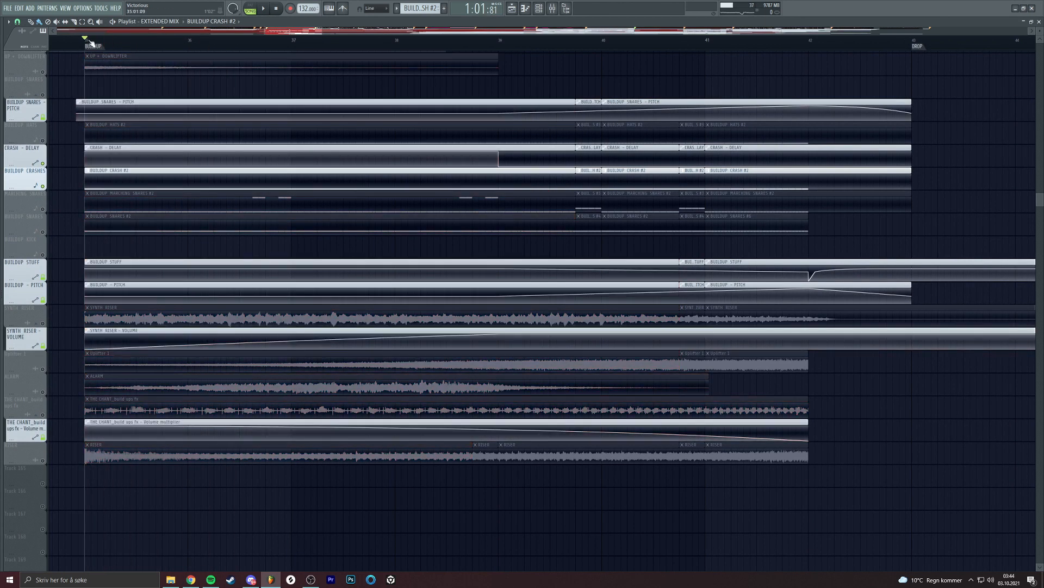
pyautogui.click(501, 154)
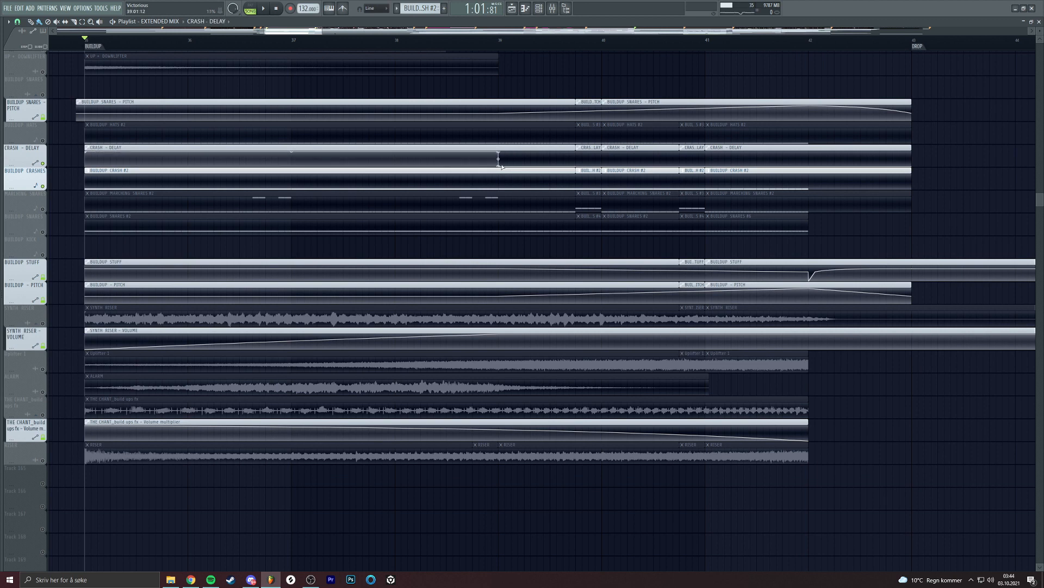
pyautogui.moveTo(504, 61); pyautogui.dragTo(480, 69)
pyautogui.click(479, 43)
pyautogui.moveTo(513, 154); pyautogui.dragTo(439, 186)
pyautogui.scroll(-3, 441, 182)
pyautogui.moveTo(318, 158); pyautogui.dragTo(337, 168)
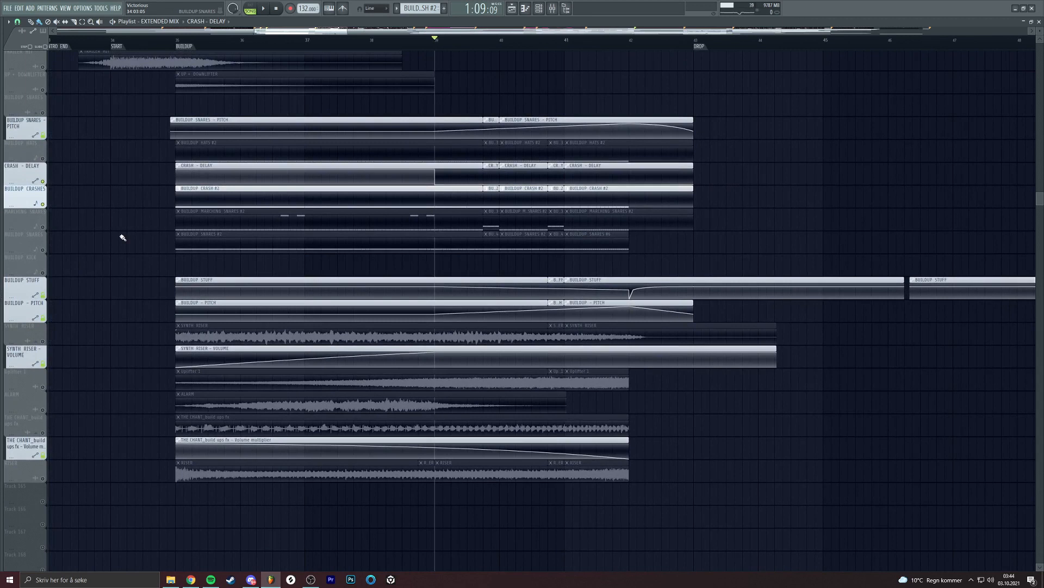
# Solo the MARCHING SNARES track and play its pattern in the piano roll from the buildup start
pyautogui.rightClick(46, 233)
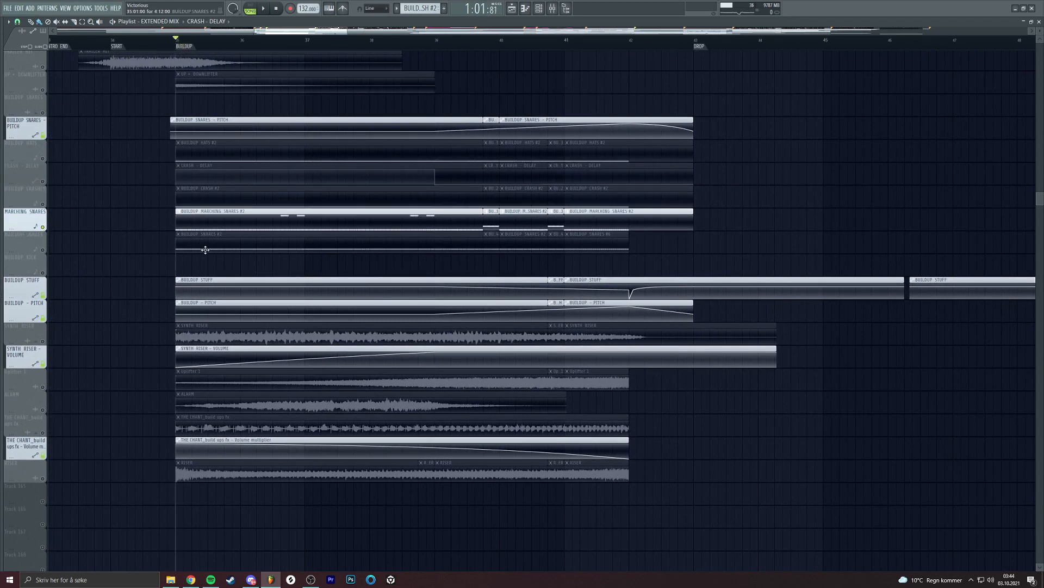
pyautogui.doubleClick(239, 223)
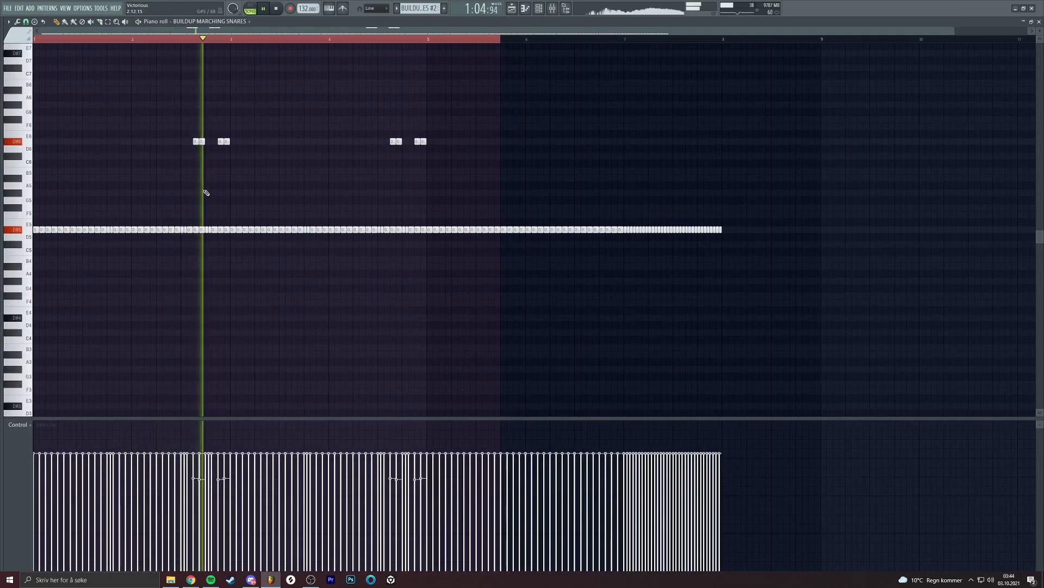
pyautogui.press('space')
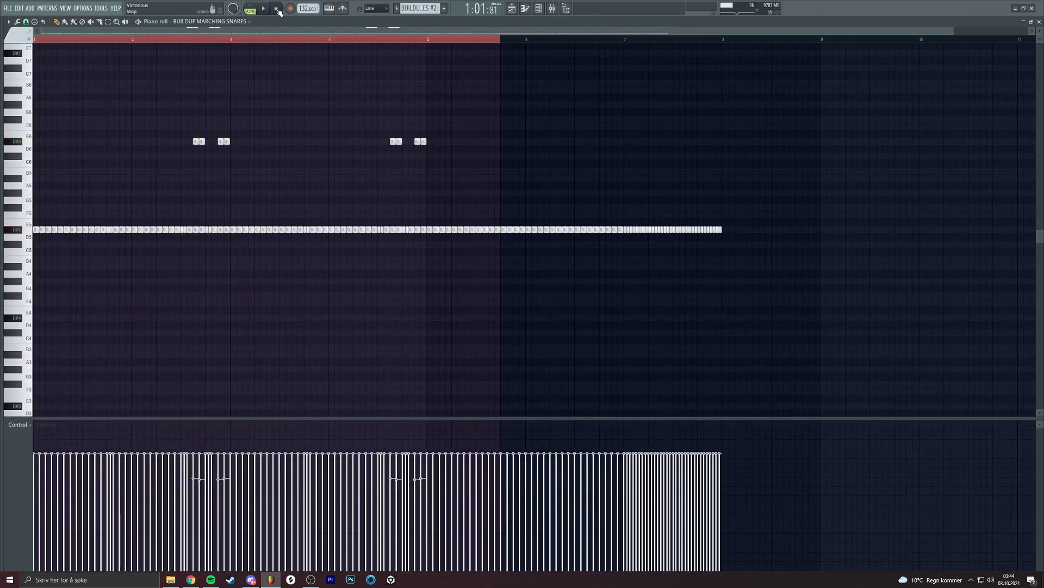
# Highlight the higher accent notes in the BUILDUP MARCHING SNARES pattern and examine their velocities
pyautogui.moveTo(804, 125); pyautogui.dragTo(39, 290)
pyautogui.keyDown('ctrl'); pyautogui.click(130, 186); pyautogui.keyUp('ctrl')
pyautogui.moveTo(188, 134); pyautogui.dragTo(480, 155)
pyautogui.moveTo(478, 150); pyautogui.dragTo(109, 141)
pyautogui.moveTo(137, 125); pyautogui.dragTo(497, 165)
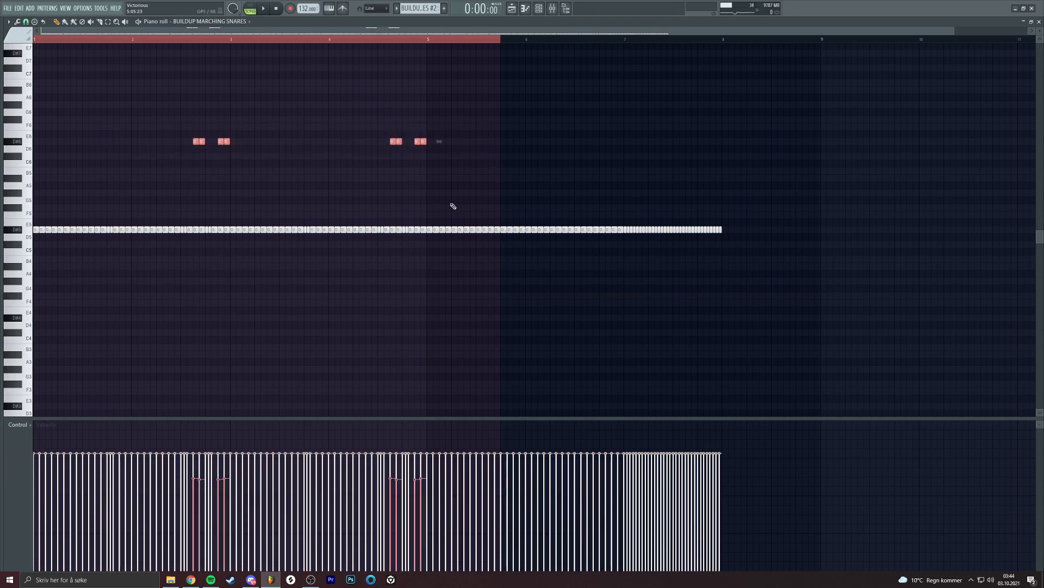
pyautogui.moveTo(173, 134); pyautogui.dragTo(478, 168)
pyautogui.scroll(3, 210, 172)
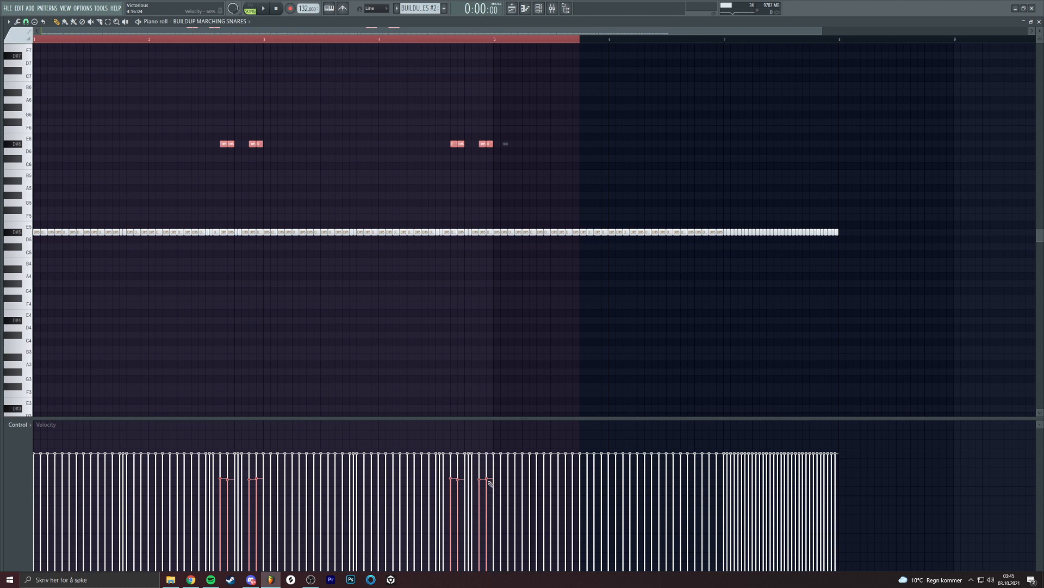
pyautogui.moveTo(544, 141); pyautogui.dragTo(108, 167)
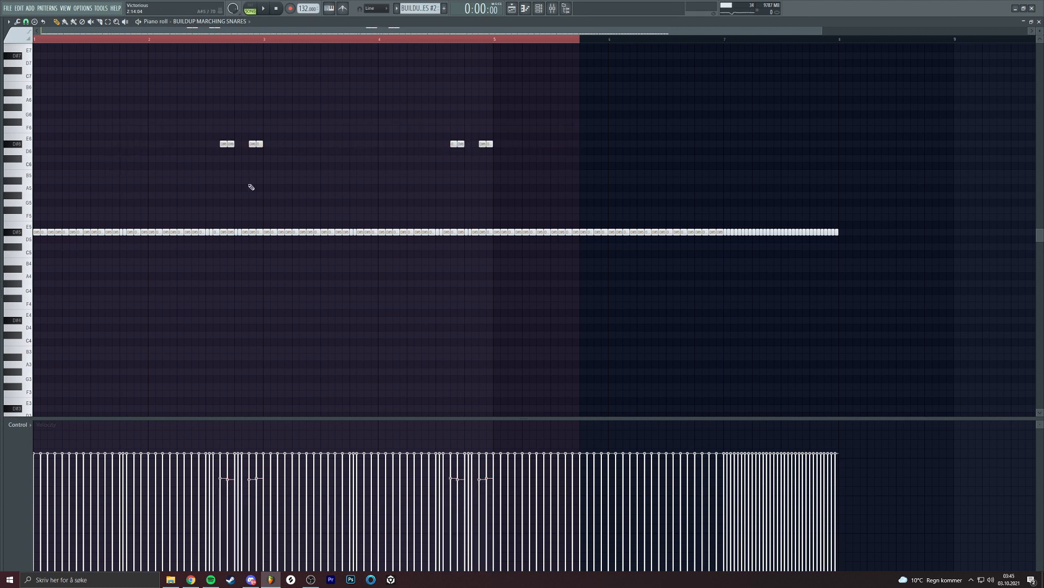
# Display note panning in the marching snares' control lane and highlight the higher accent notes to examine their pan values
pyautogui.click(31, 429)
pyautogui.click(30, 440)
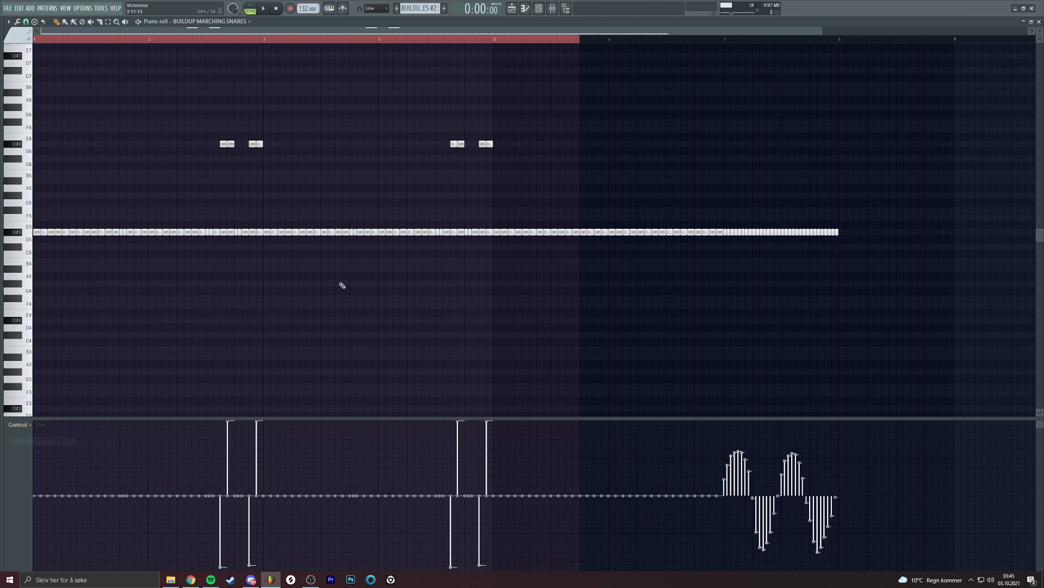
pyautogui.moveTo(193, 120); pyautogui.dragTo(578, 175)
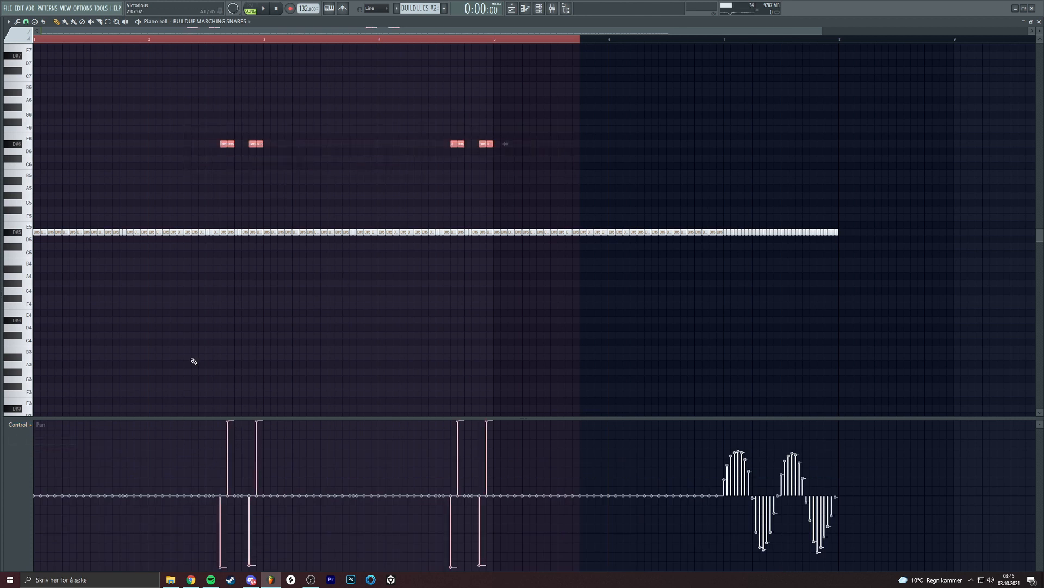
pyautogui.keyDown('ctrl'); pyautogui.click(369, 144); pyautogui.keyUp('ctrl')
# Play the marching snares pattern from bar 5 of the piano roll and return to the Playlist
pyautogui.moveTo(527, 141); pyautogui.dragTo(486, 119)
pyautogui.click(493, 40)
pyautogui.moveTo(657, 147); pyautogui.dragTo(521, 263)
pyautogui.keyDown('ctrl'); pyautogui.click(488, 266); pyautogui.keyUp('ctrl')
pyautogui.press('F5')
pyautogui.moveTo(487, 203); pyautogui.dragTo(516, 207)
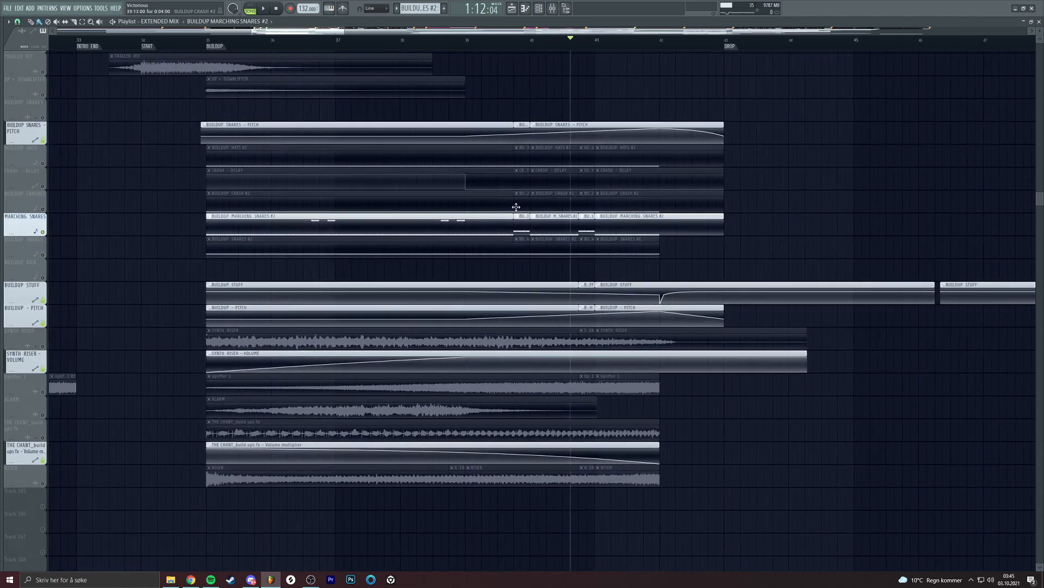
# Solo the BUILDUP SNARES track and play it from the buildup start
pyautogui.click(45, 257)
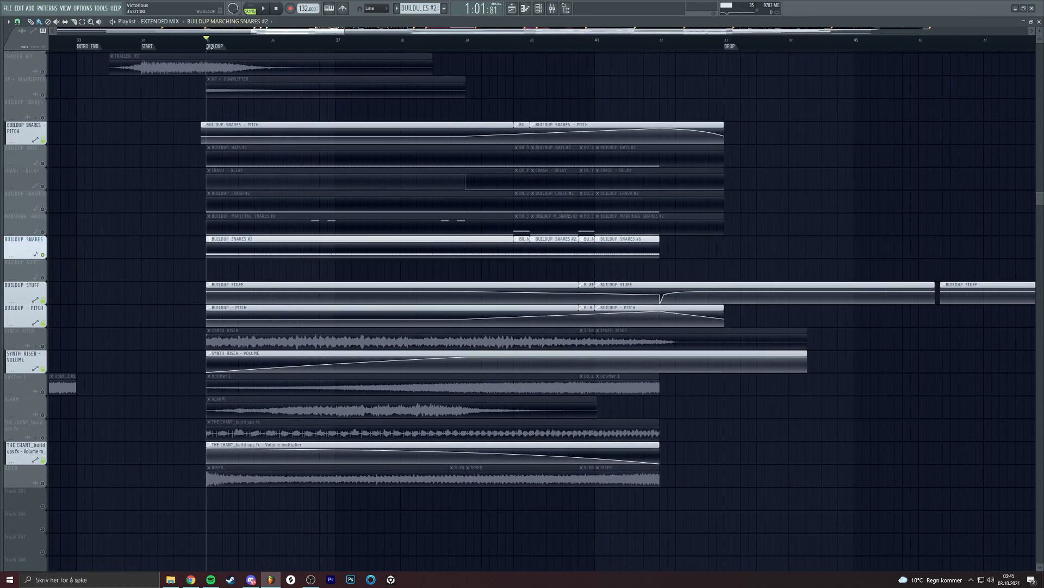
pyautogui.press('space')
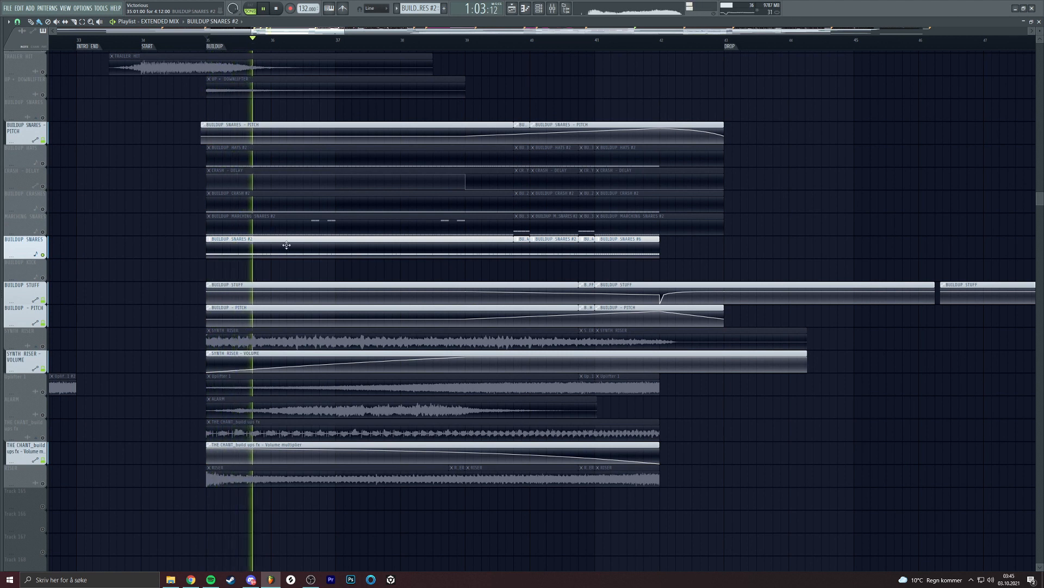
# Open the BUILDUP SNARES pattern in the piano roll and highlight the fast roll notes at its end to examine their velocities
pyautogui.press('F7')
pyautogui.moveTo(182, 227); pyautogui.dragTo(354, 210)
pyautogui.scroll(-2, 348, 169)
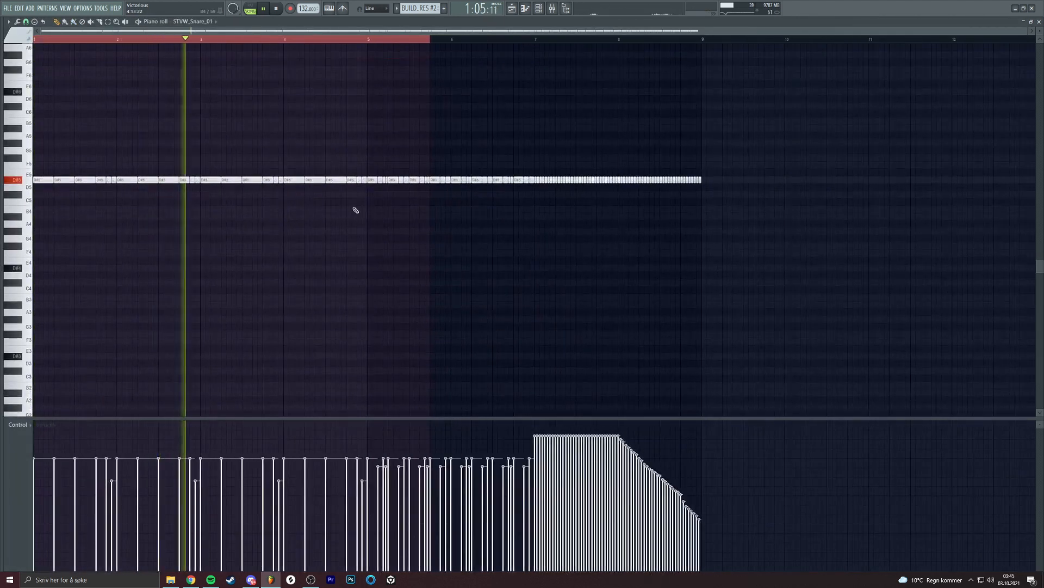
pyautogui.moveTo(792, 147); pyautogui.dragTo(560, 227)
# Display note panning in the buildup snares' control lane to examine the roll's pan values, clear the selection and return to the Playlist
pyautogui.click(18, 425)
pyautogui.click(23, 440)
pyautogui.click(18, 424)
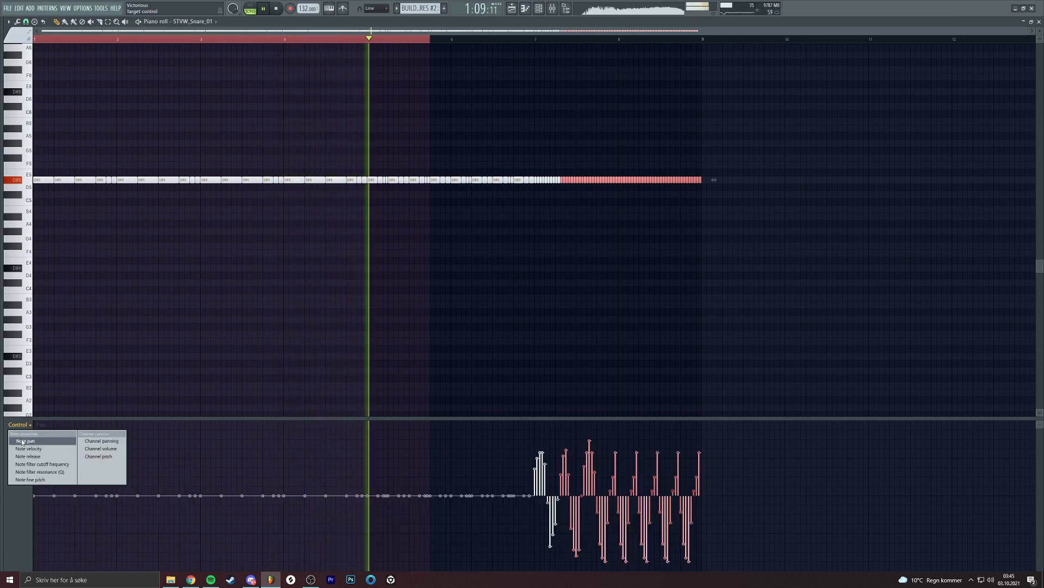
pyautogui.click(438, 230)
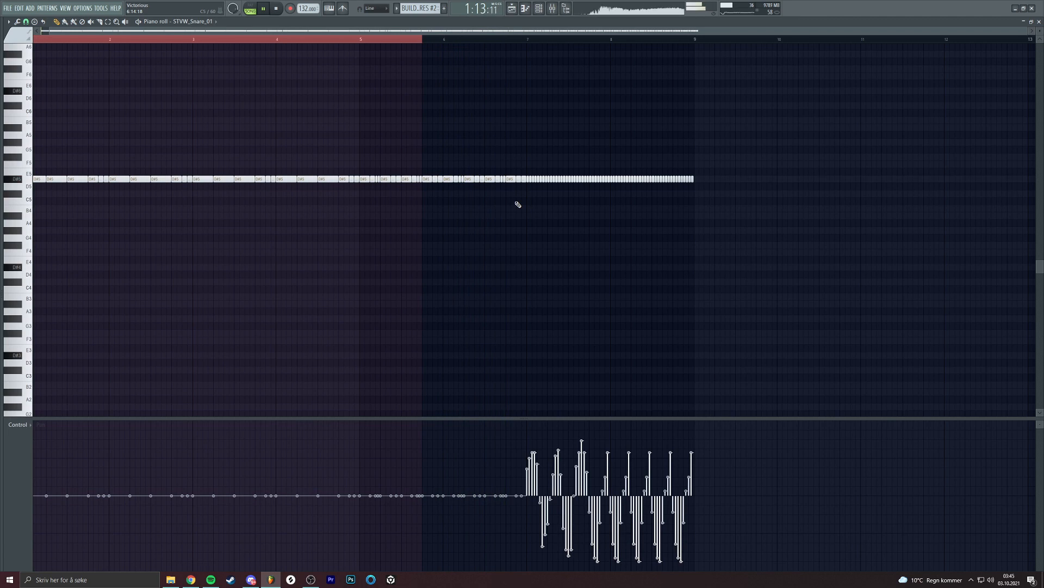
pyautogui.press('F5')
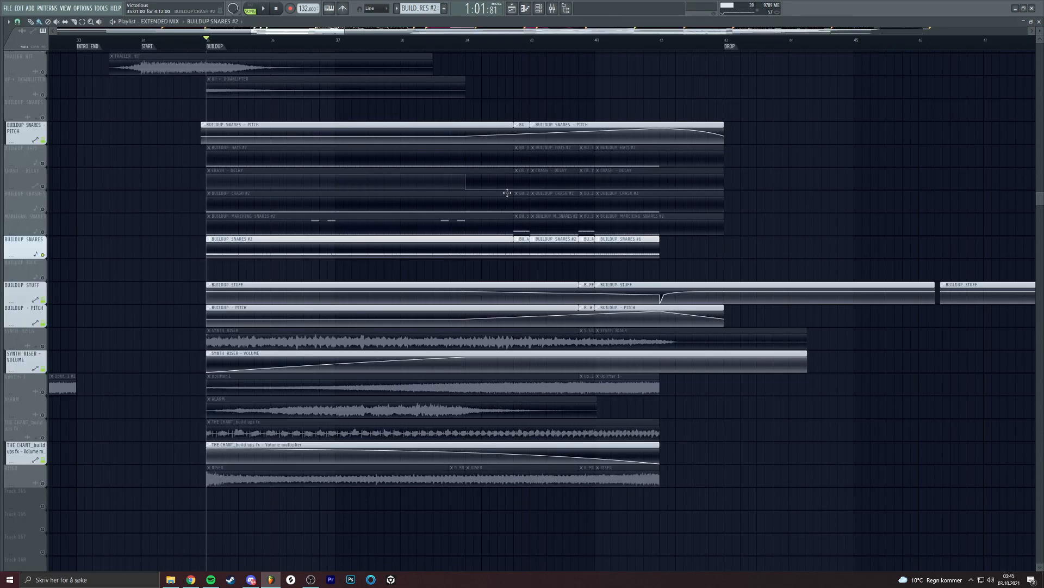
# Reopen the BUILDUP SNARES #2 pattern, highlight the short notes at the end of bar 1 to examine their velocities, and return to the Playlist
pyautogui.doubleClick(246, 242)
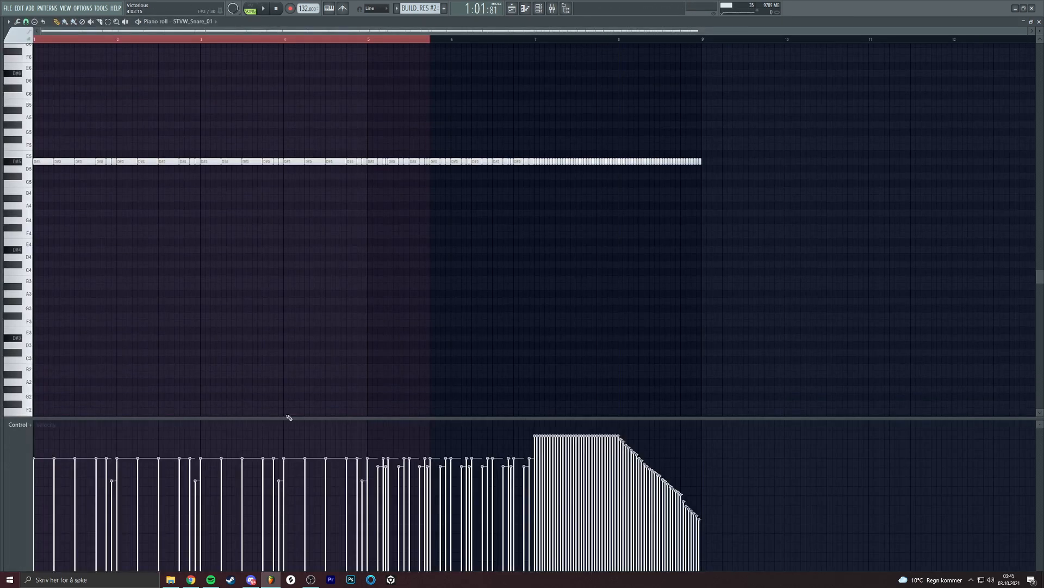
pyautogui.moveTo(126, 208); pyautogui.dragTo(126, 208)
pyautogui.scroll(3, 82, 292)
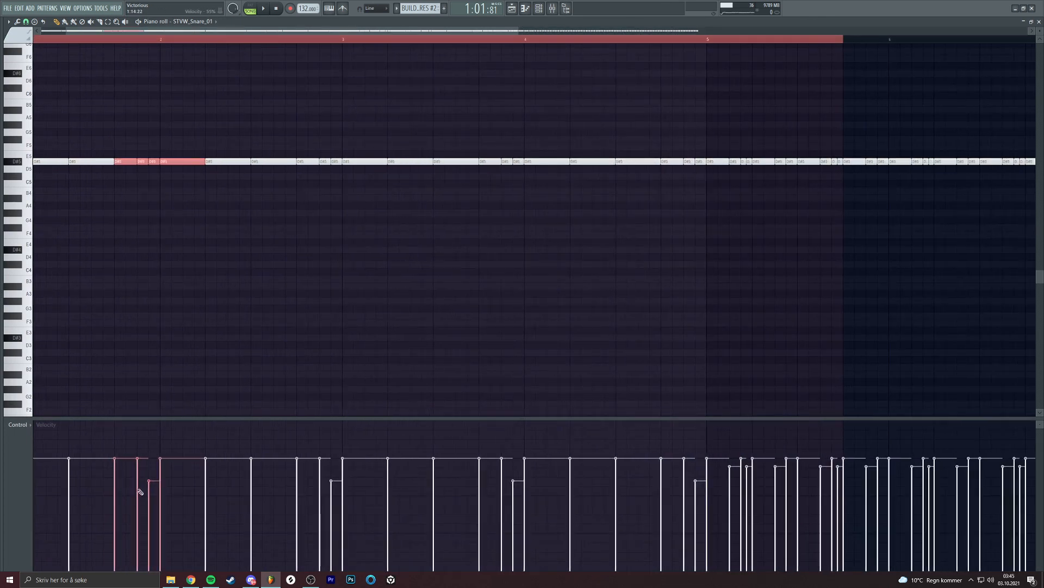
pyautogui.scroll(-3, 273, 214)
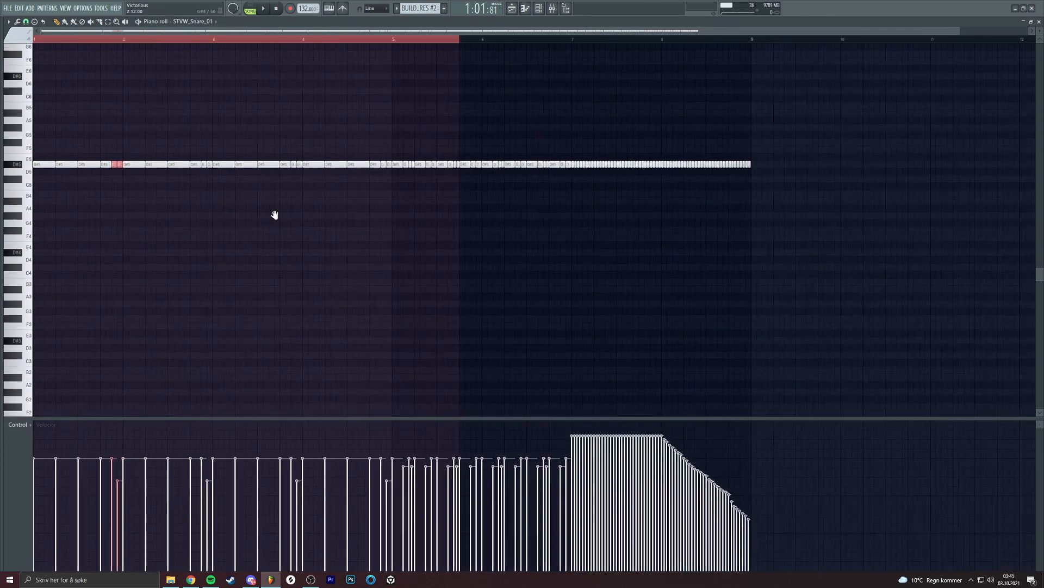
pyautogui.press('F5')
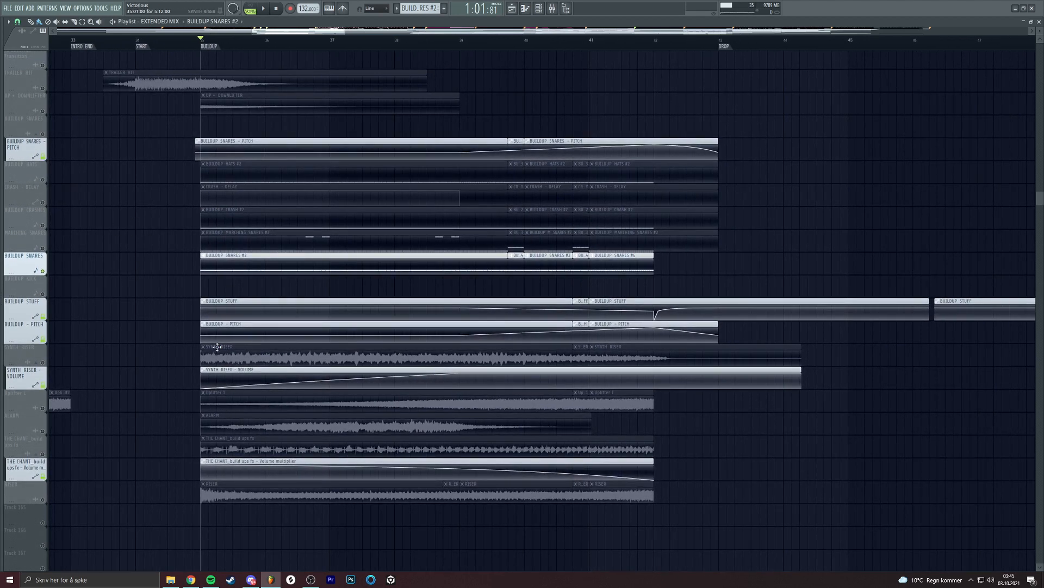
# Unmute the marching snares, crashes, crash delay and hats tracks and play them together with the buildup snares
pyautogui.click(43, 226)
pyautogui.click(42, 248)
pyautogui.click(43, 202)
pyautogui.click(42, 180)
pyautogui.moveTo(214, 194); pyautogui.dragTo(189, 185)
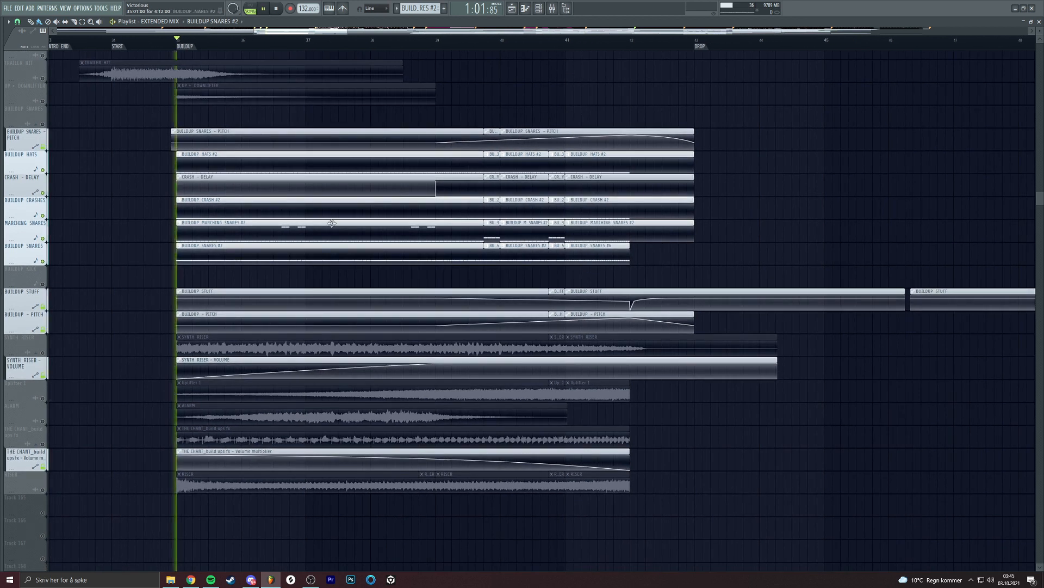
pyautogui.moveTo(308, 173); pyautogui.dragTo(267, 179)
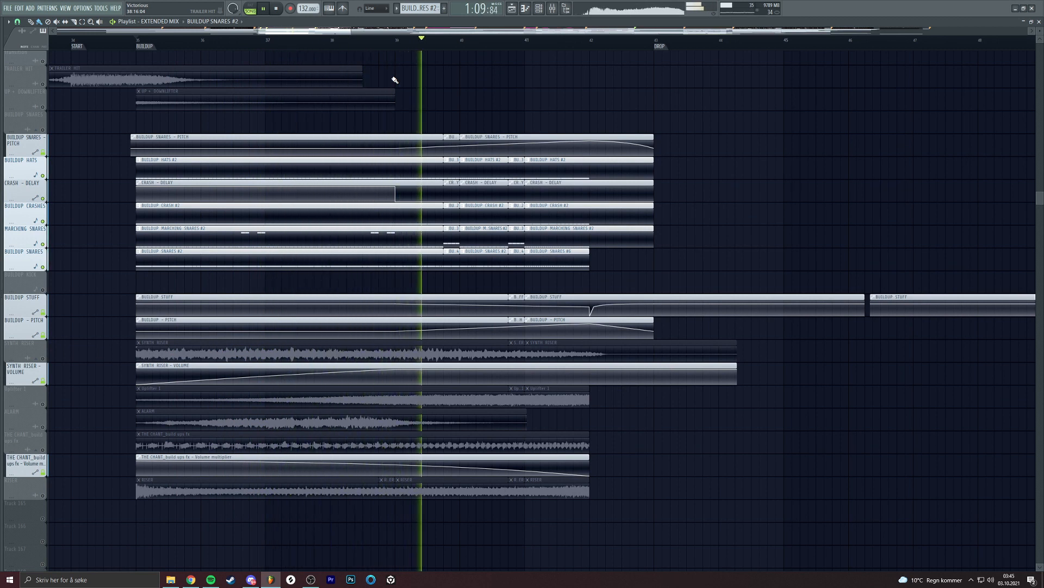
pyautogui.scroll(-3, 427, 103)
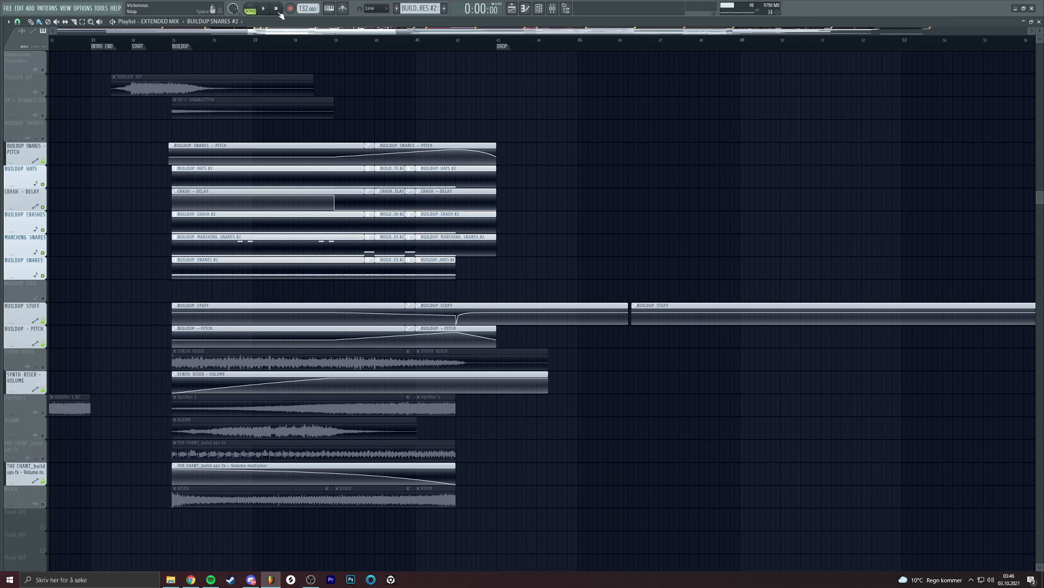
# Solo the SYNTH RISER track, play it through the buildup and open its clip's sample
pyautogui.scroll(-6, 410, 153)
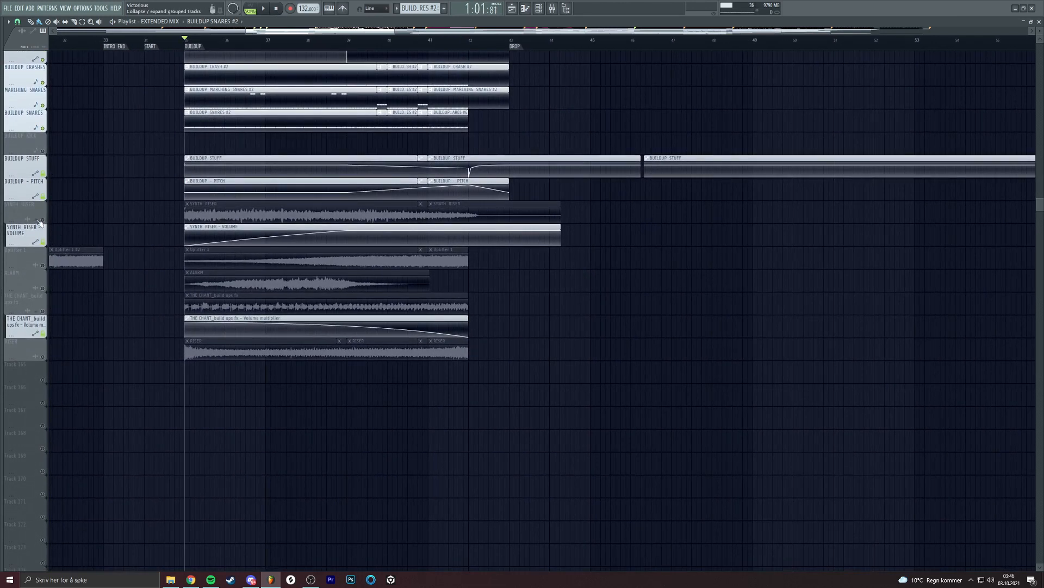
pyautogui.rightClick(42, 220)
pyautogui.press('space')
pyautogui.moveTo(287, 51); pyautogui.dragTo(250, 52)
pyautogui.click(264, 40)
pyautogui.doubleClick(270, 213)
pyautogui.click(286, 112)
pyautogui.moveTo(387, 149); pyautogui.dragTo(401, 152)
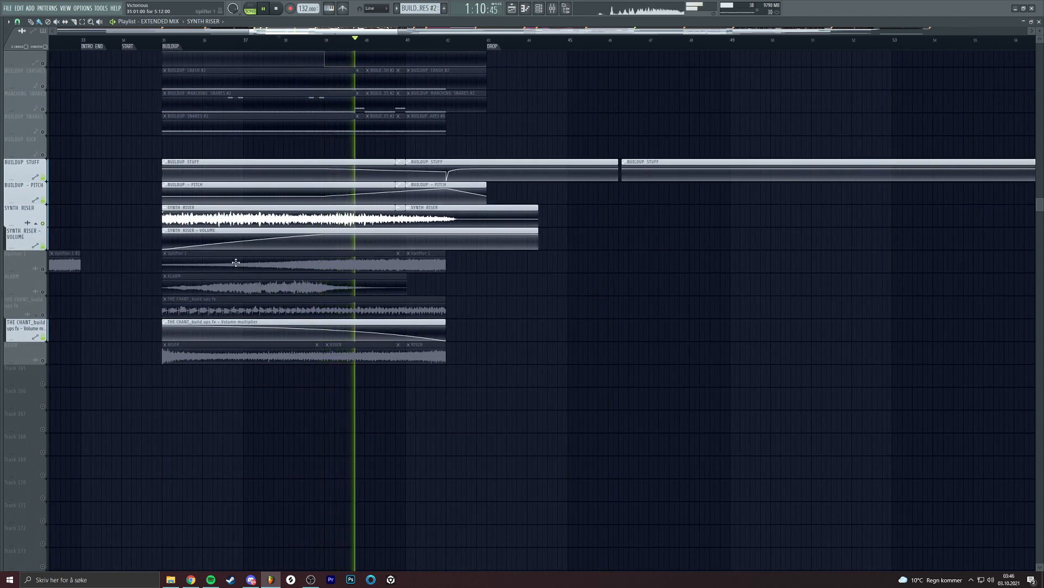
# Examine the SYNTH RISER - VOLUME automation and play the synth riser from bar 37
pyautogui.scroll(3, 167, 38)
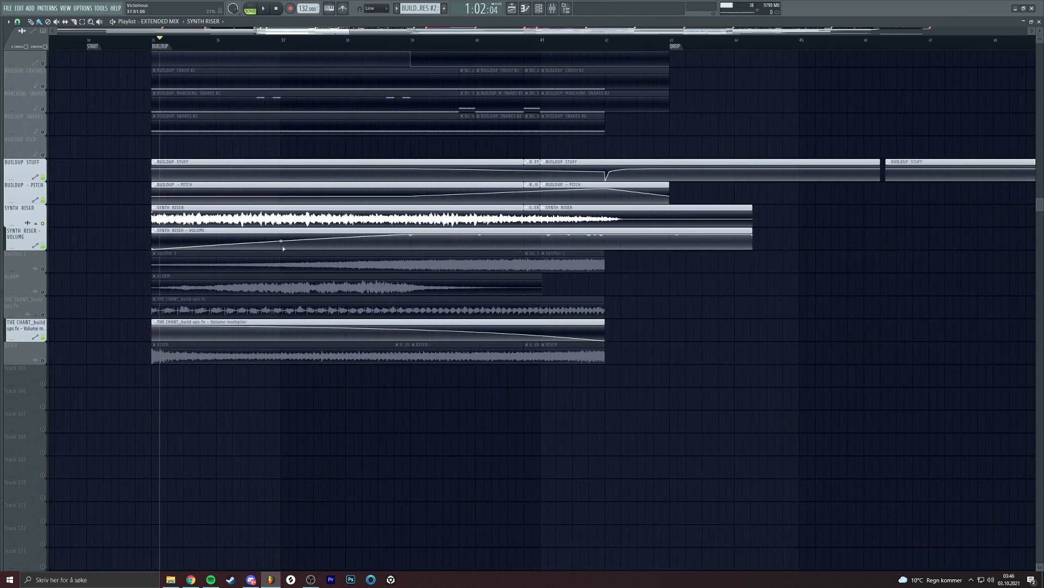
pyautogui.press('space')
pyautogui.click(283, 40)
pyautogui.press('space')
pyautogui.moveTo(238, 227); pyautogui.dragTo(139, 227)
# Solo the Uplifter 1 track and play it from the buildup start, jumping ahead to its louder parts
pyautogui.rightClick(43, 270)
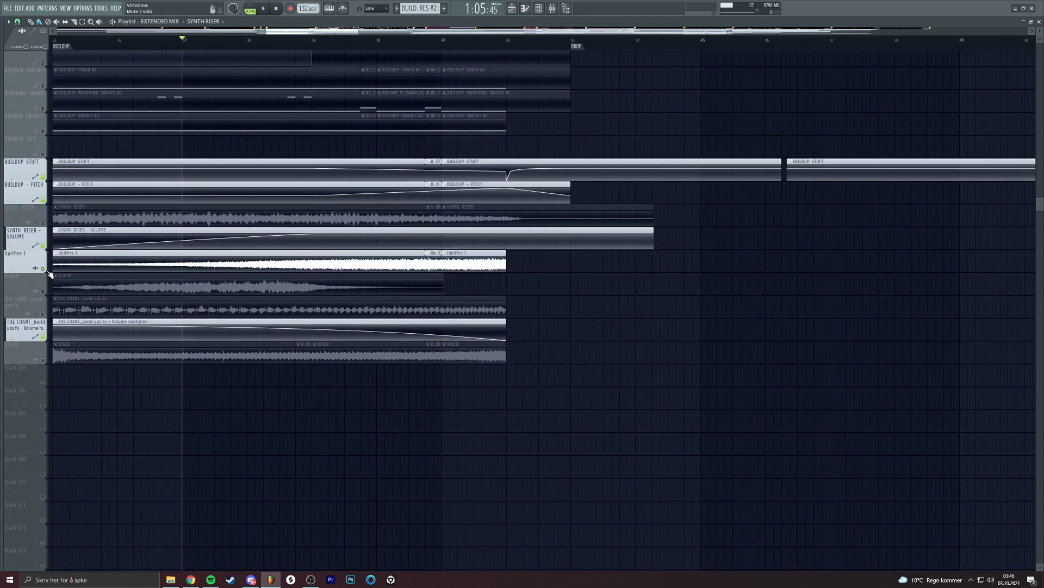
pyautogui.moveTo(170, 262); pyautogui.dragTo(274, 244)
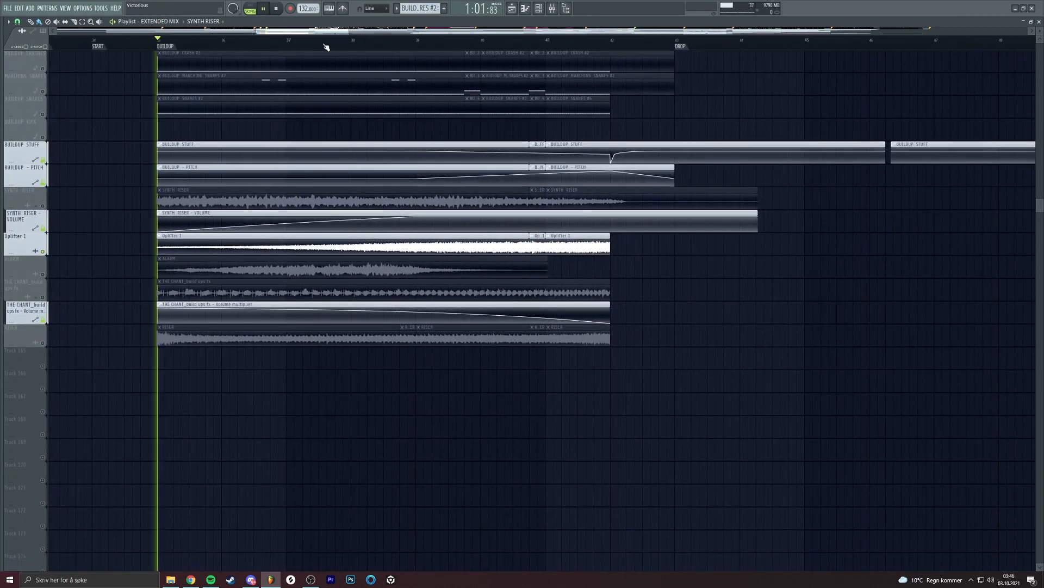
pyautogui.click(330, 44)
pyautogui.click(442, 42)
pyautogui.click(530, 42)
pyautogui.press('space')
# Solo the ALARM track and play it in the buildup
pyautogui.rightClick(43, 274)
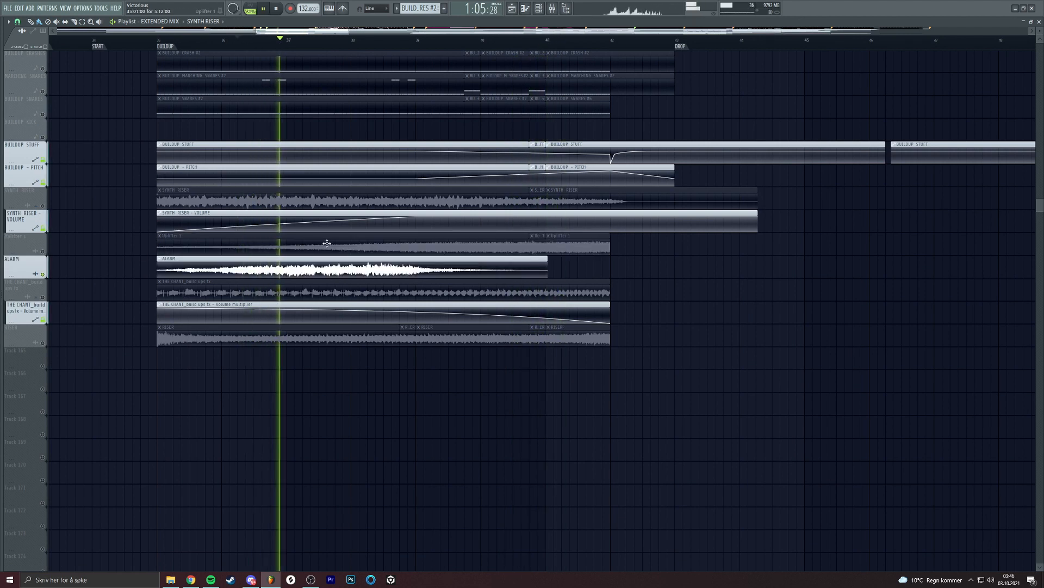
pyautogui.moveTo(338, 291)
pyautogui.mouseDown()
pyautogui.moveTo(326, 245)
pyautogui.moveTo(295, 244)
pyautogui.mouseUp()
pyautogui.press('space')
# Solo THE CHANT_build ups fx track, play its later part and highlight its clip to examine the volume automation
pyautogui.rightClick(43, 251)
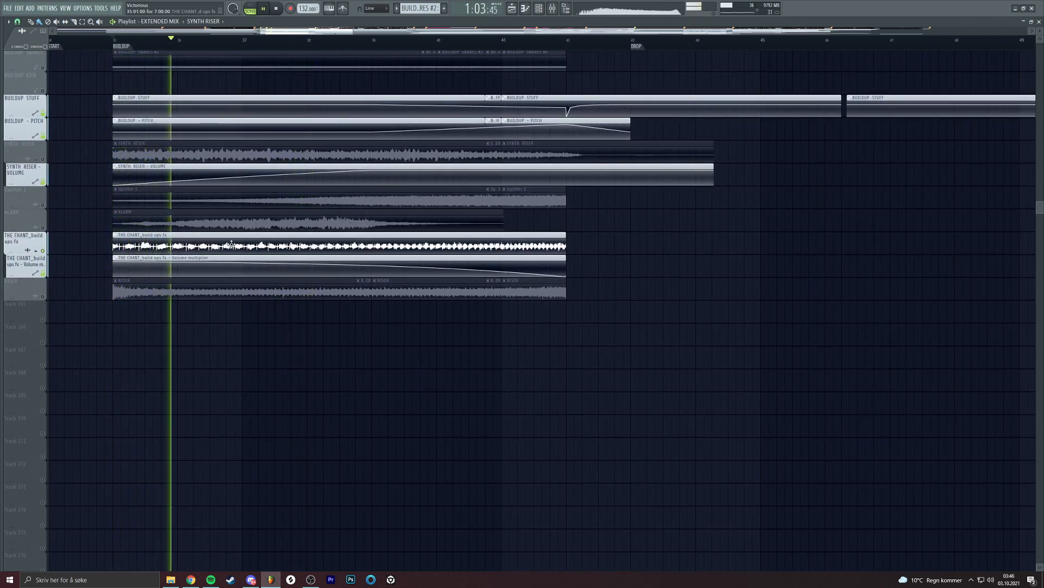
pyautogui.click(404, 39)
pyautogui.press('space')
pyautogui.moveTo(572, 247); pyautogui.dragTo(462, 248)
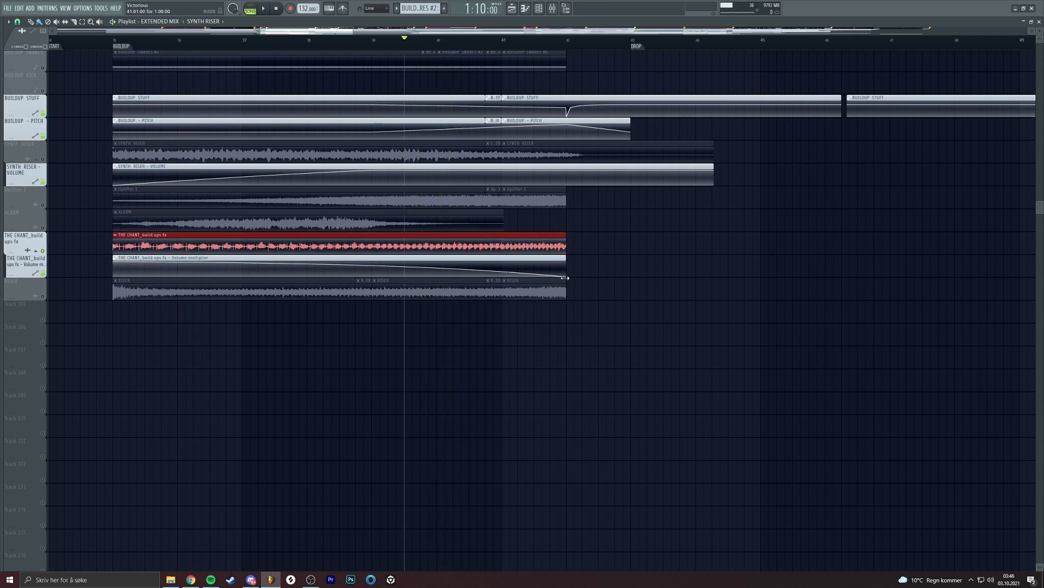
# Solo the RISER track and play it from the buildup start, jumping ahead to its second half
pyautogui.rightClick(47, 300)
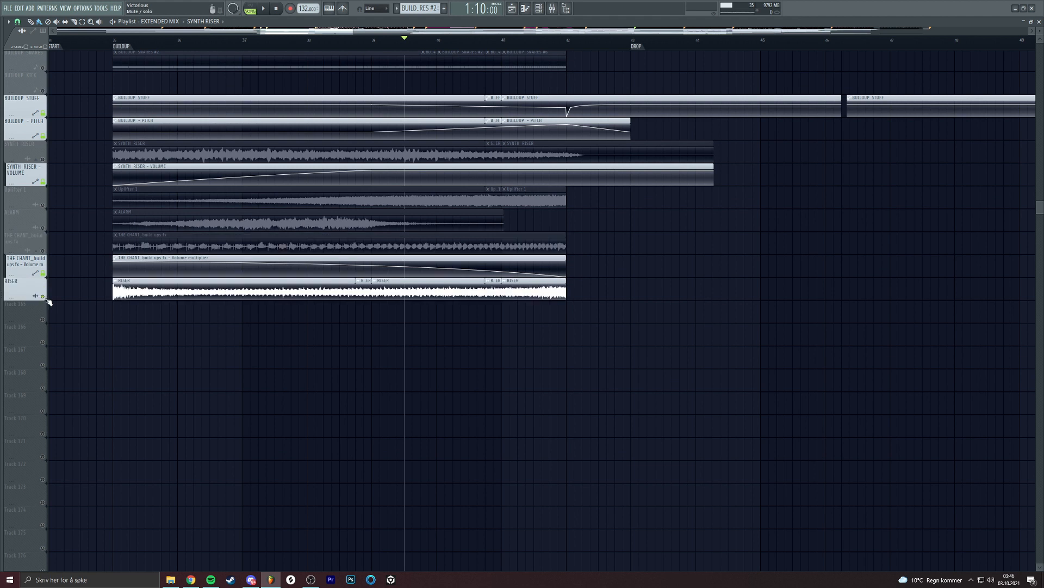
pyautogui.press('space')
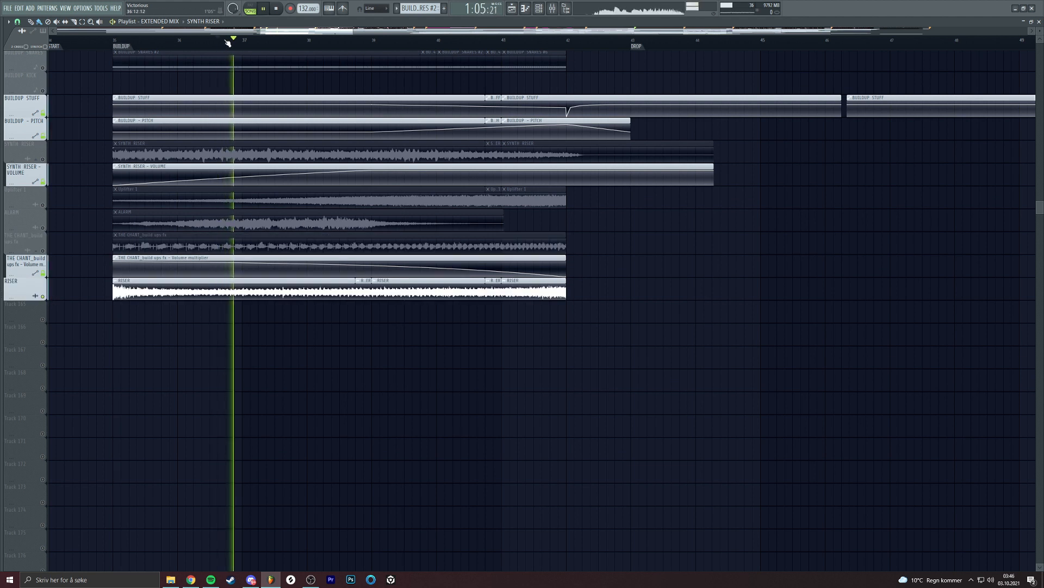
pyautogui.click(382, 39)
pyautogui.scroll(-2, 466, 61)
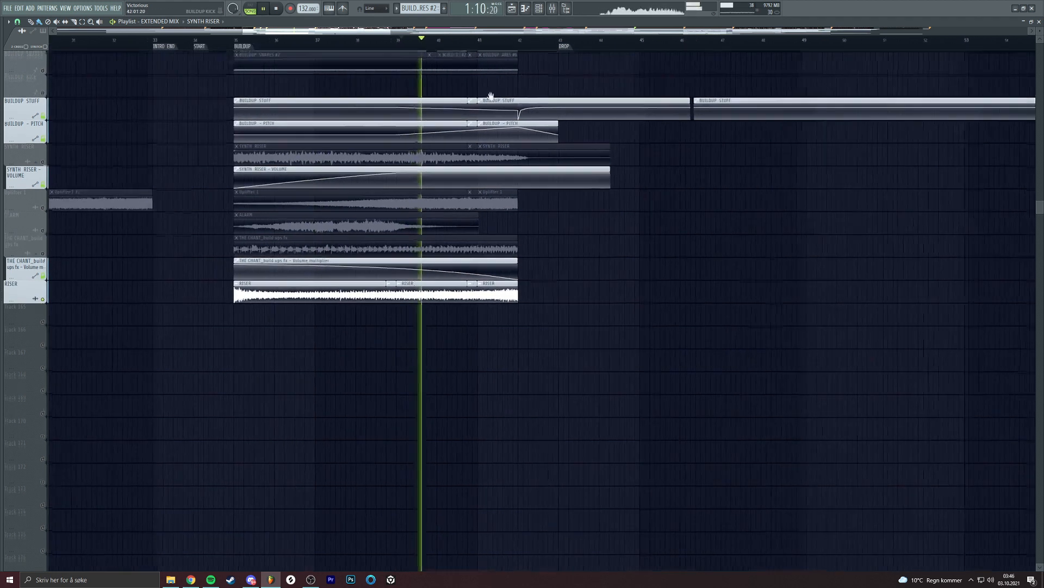
pyautogui.moveTo(489, 95); pyautogui.dragTo(451, 110)
pyautogui.press('space')
# Unmute the Uplifter 1, ALARM, THE CHANT_build ups fx and SYNTH RISER tracks and play all the riser layers together
pyautogui.moveTo(46, 225); pyautogui.dragTo(47, 249)
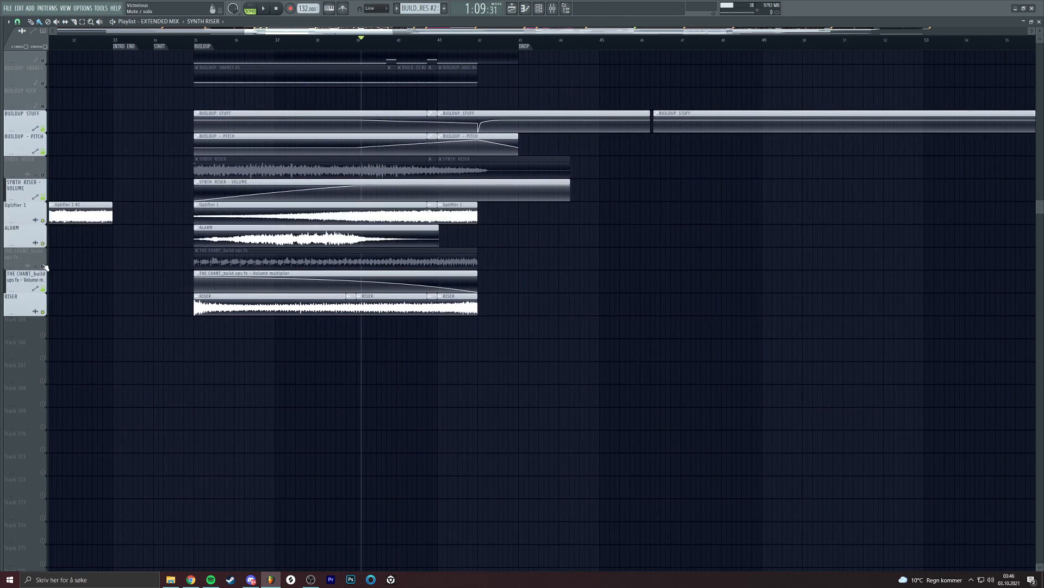
pyautogui.click(43, 266)
pyautogui.scroll(1, 118, 202)
pyautogui.click(43, 198)
pyautogui.press('space')
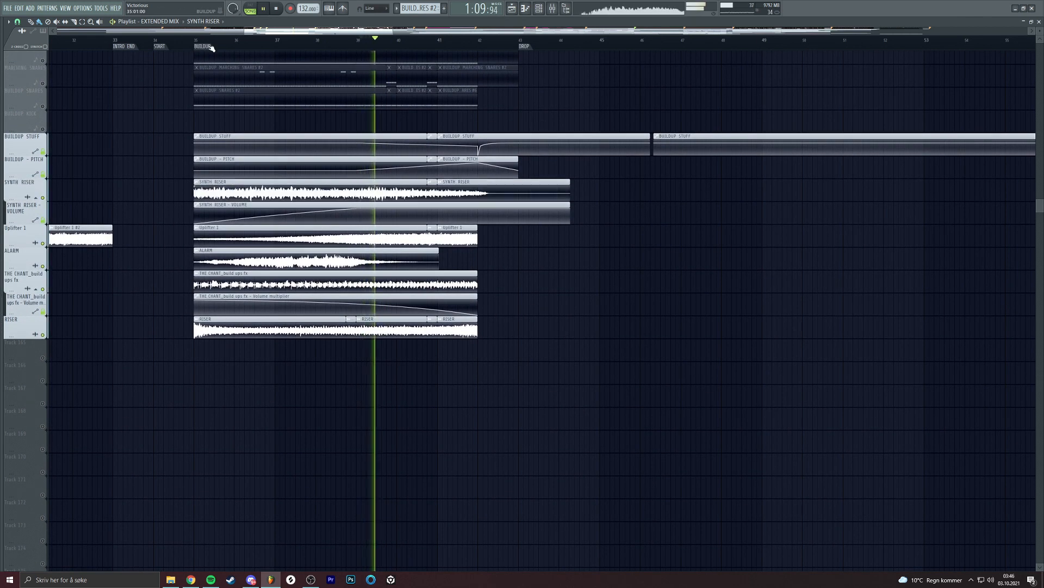
pyautogui.scroll(2, 431, 69)
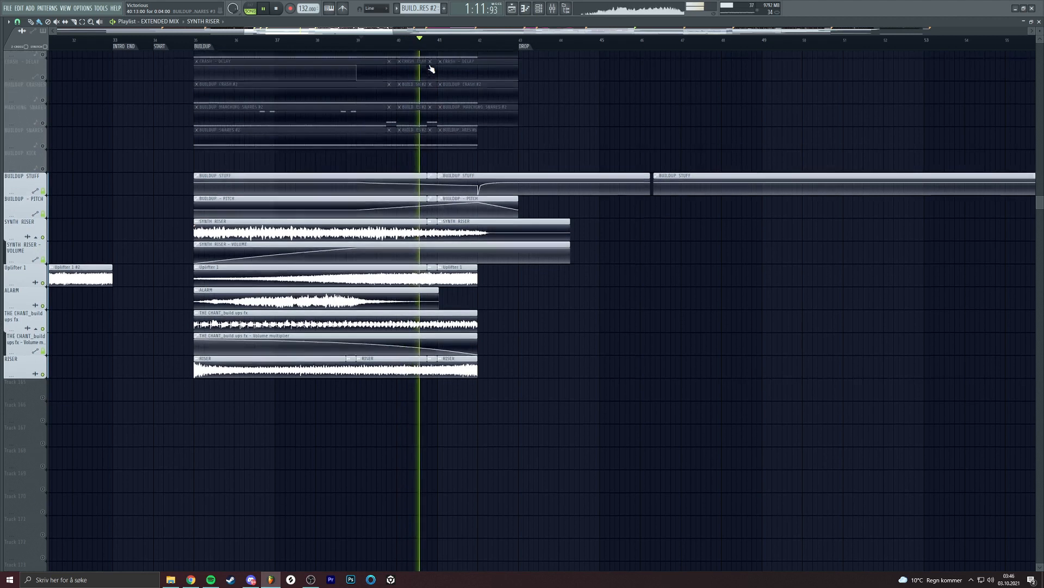
pyautogui.scroll(4, 432, 69)
pyautogui.press('space')
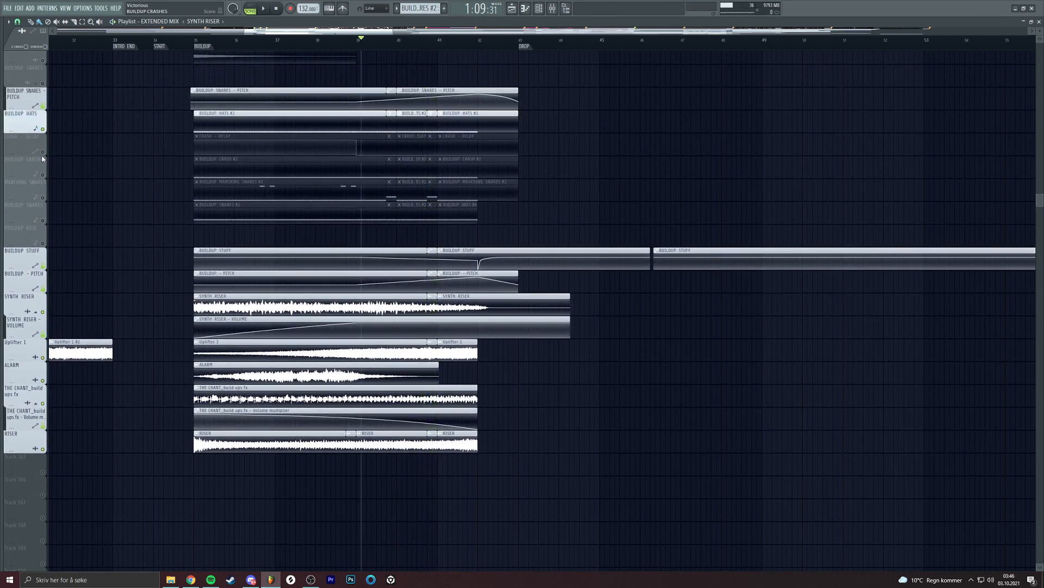
# Unmute the crash delay, crashes, marching snares and buildup snares tracks and play the drums together with the risers
pyautogui.click(42, 153)
pyautogui.click(43, 176)
pyautogui.click(43, 198)
pyautogui.click(43, 221)
pyautogui.press('space')
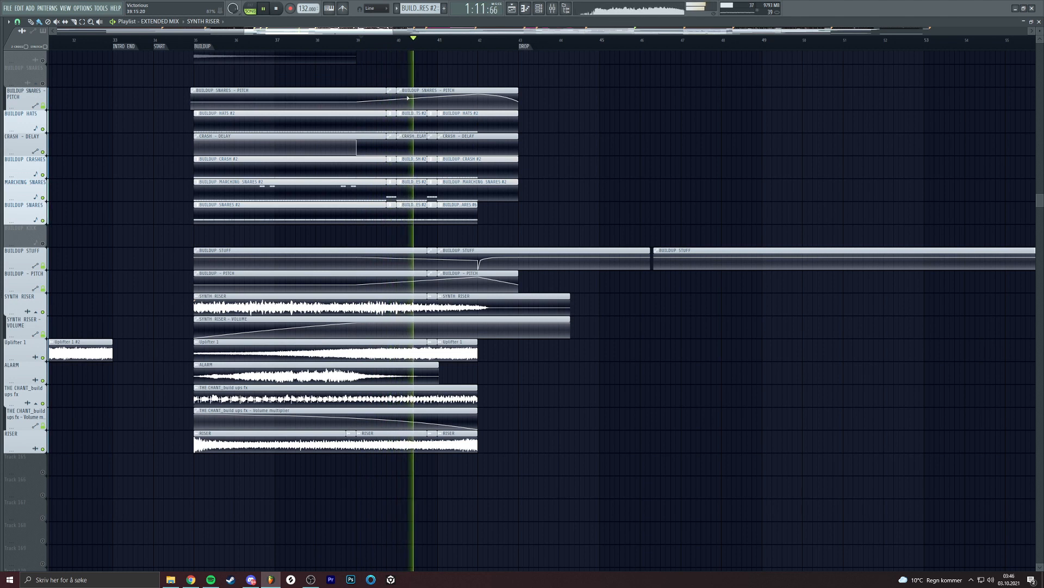
pyautogui.moveTo(498, 96); pyautogui.dragTo(432, 106)
pyautogui.scroll(2, 490, 120)
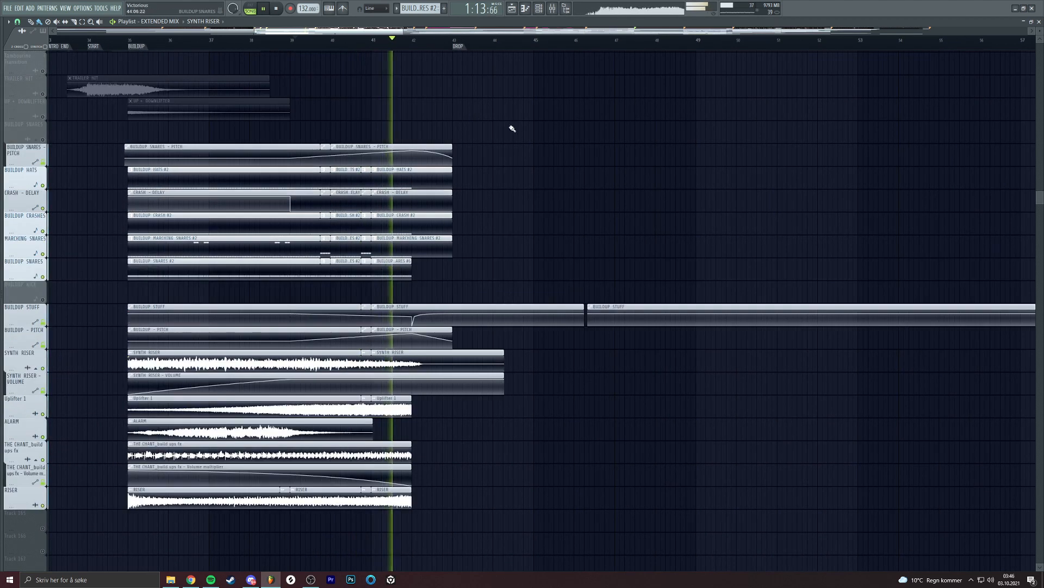
pyautogui.moveTo(511, 129); pyautogui.dragTo(459, 138)
pyautogui.press('space')
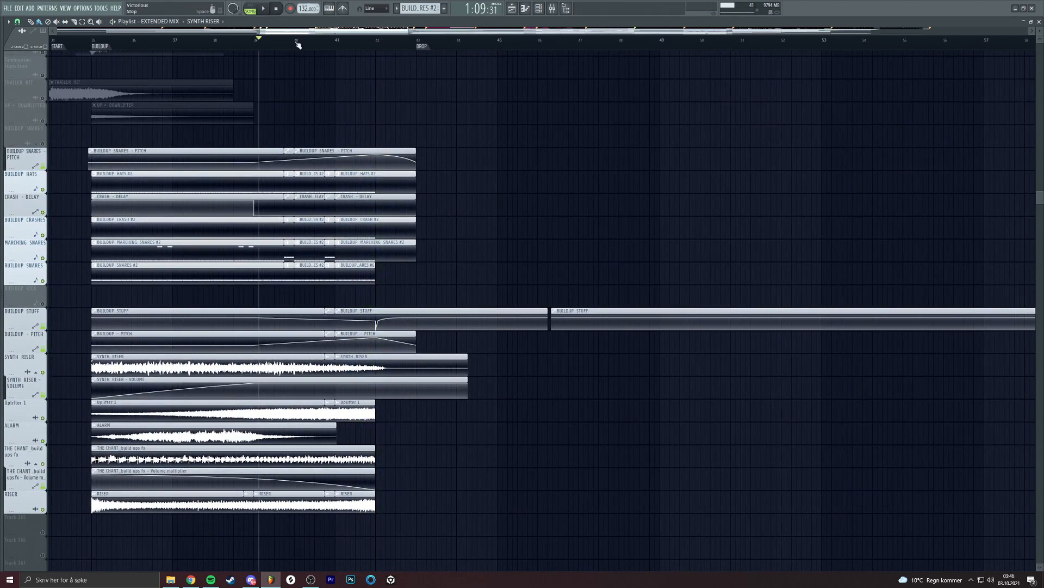
# Mark the empty stretch of the BUILDUP KICK track ahead of the drop with selections to examine where the kick is left out
pyautogui.scroll(-4, 350, 179)
pyautogui.scroll(5, 354, 218)
pyautogui.scroll(-1, 354, 212)
pyautogui.moveTo(355, 205); pyautogui.dragTo(401, 227)
pyautogui.keyDown('ctrl'); pyautogui.click(377, 207); pyautogui.keyUp('ctrl')
pyautogui.moveTo(283, 205); pyautogui.dragTo(318, 205)
pyautogui.moveTo(260, 207); pyautogui.dragTo(388, 229)
pyautogui.keyDown('ctrl'); pyautogui.click(371, 207); pyautogui.keyUp('ctrl')
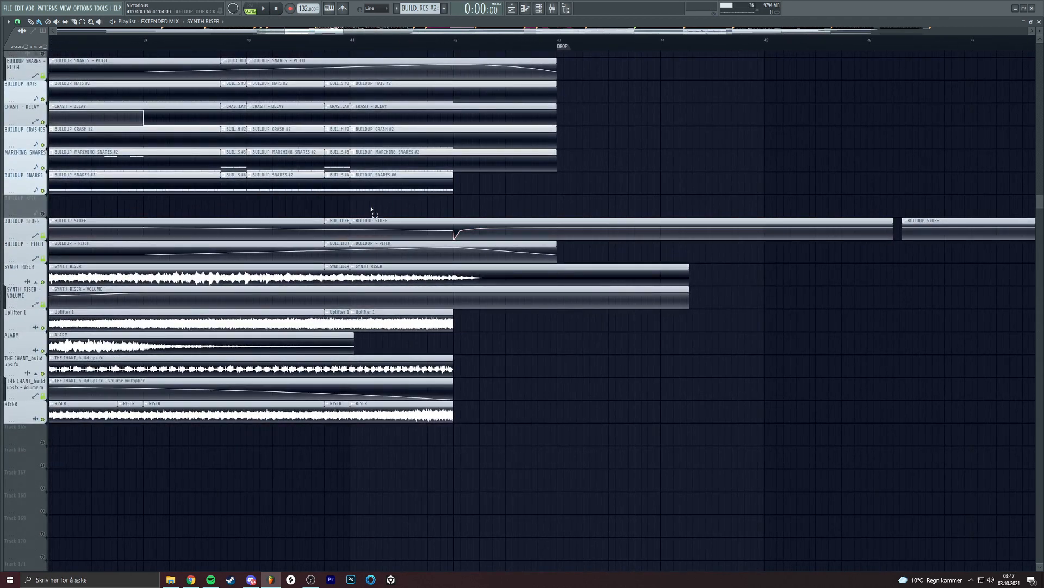
pyautogui.moveTo(243, 211); pyautogui.dragTo(383, 224)
pyautogui.keyDown('ctrl'); pyautogui.click(388, 209); pyautogui.keyUp('ctrl')
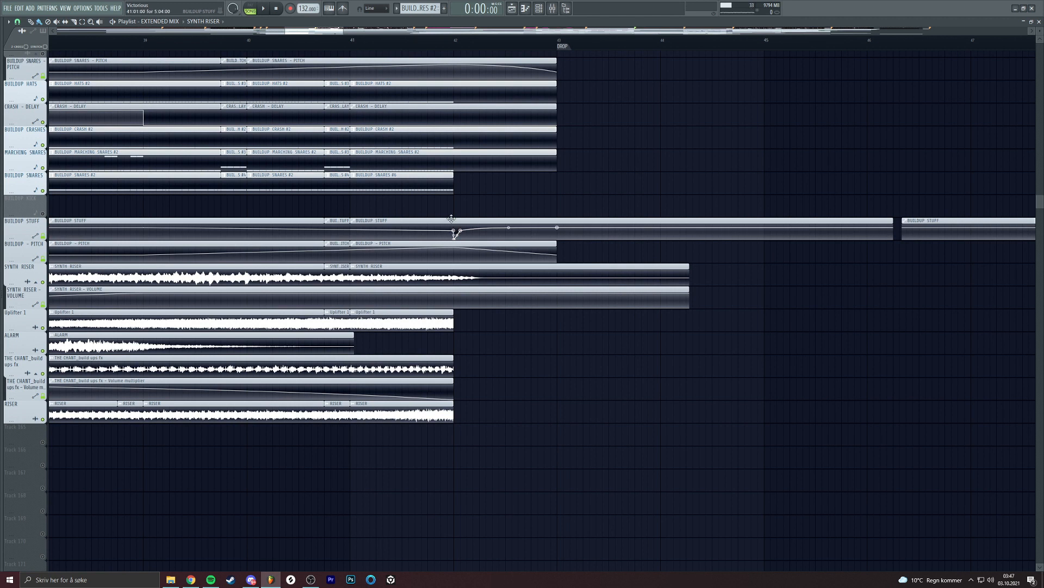
# Highlight the BUILDUP - PITCH automation clips ahead of the drop to examine the pitch curve, and clear the selection
pyautogui.scroll(-3, 451, 218)
pyautogui.moveTo(452, 219); pyautogui.dragTo(462, 213)
pyautogui.scroll(2, 463, 212)
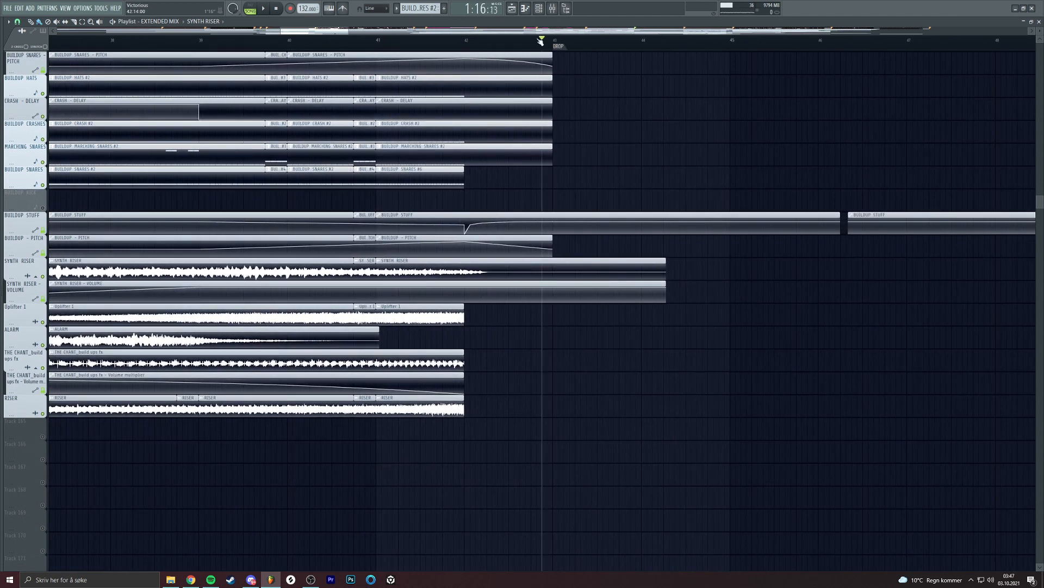
pyautogui.moveTo(391, 253); pyautogui.dragTo(444, 249)
pyautogui.moveTo(518, 240); pyautogui.dragTo(383, 249)
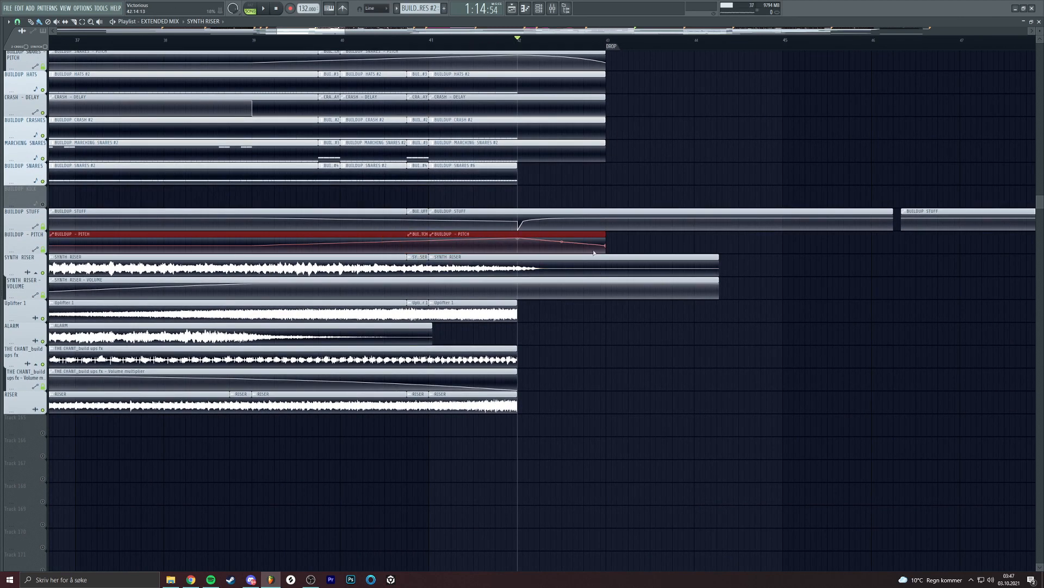
pyautogui.keyDown('ctrl'); pyautogui.click(645, 246); pyautogui.keyUp('ctrl')
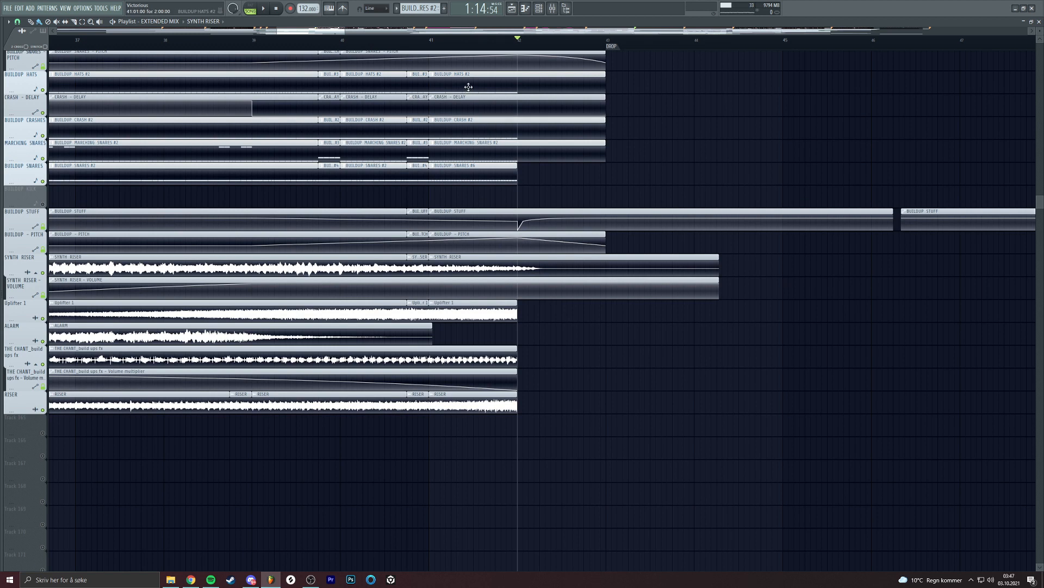
pyautogui.scroll(-1, 554, 143)
pyautogui.scroll(2, 552, 155)
pyautogui.scroll(-2, 593, 168)
pyautogui.scroll(-3, 544, 168)
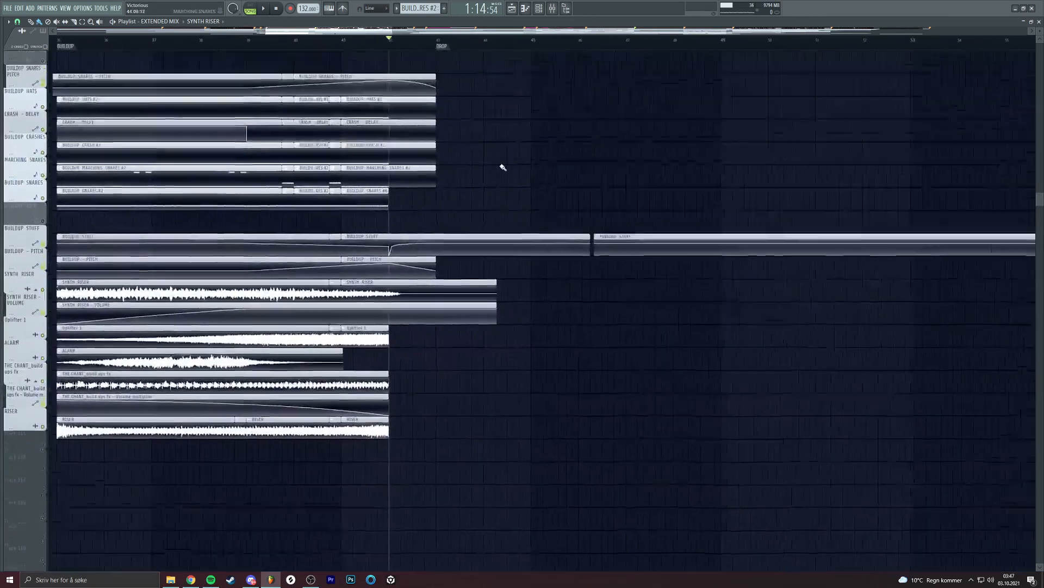
# End the solo on the buildup tracks so that the break, vocal and trap tracks are unmuted
pyautogui.scroll(5, 502, 165)
pyautogui.scroll(-3, 489, 169)
pyautogui.scroll(5, 381, 155)
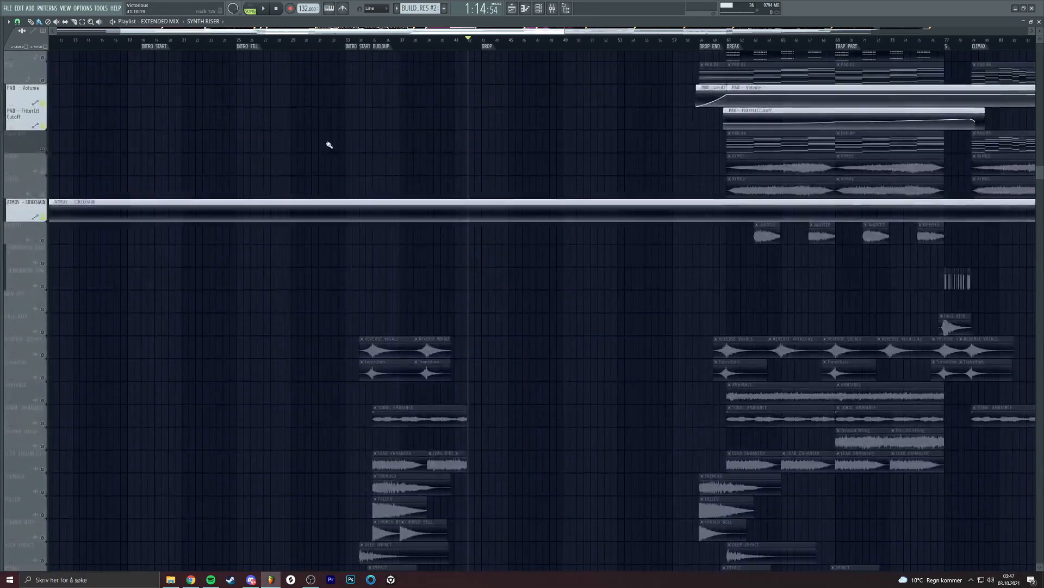
pyautogui.rightClick(43, 80)
pyautogui.rightClick(43, 80)
pyautogui.hscroll(3, 261, 117)
pyautogui.scroll(10, 321, 145)
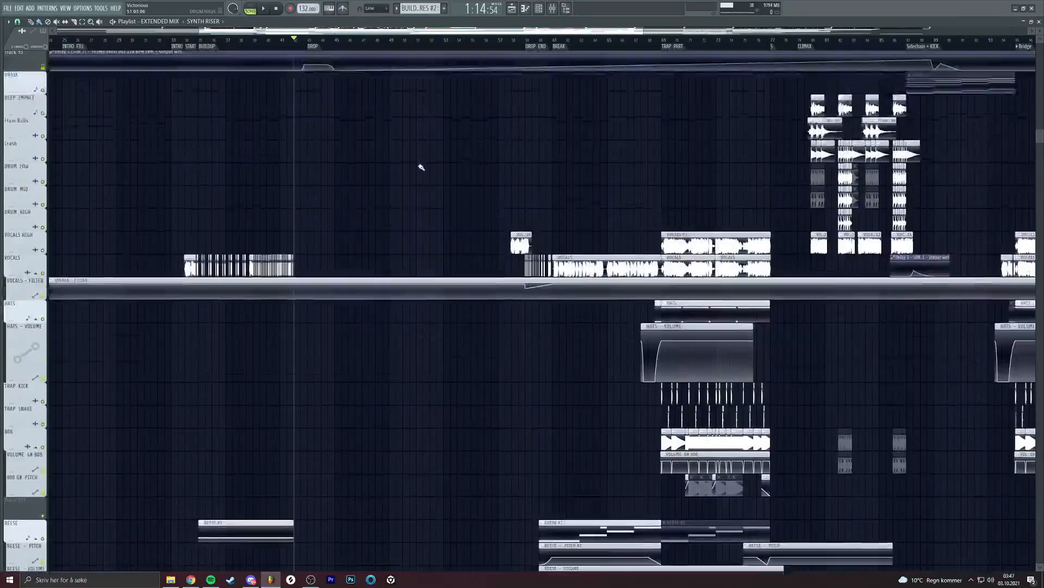
# Play the arrangement from the DROP END marker through the break and trap part while examining its layers, and stop playback
pyautogui.scroll(10, 420, 167)
pyautogui.hscroll(2, 415, 147)
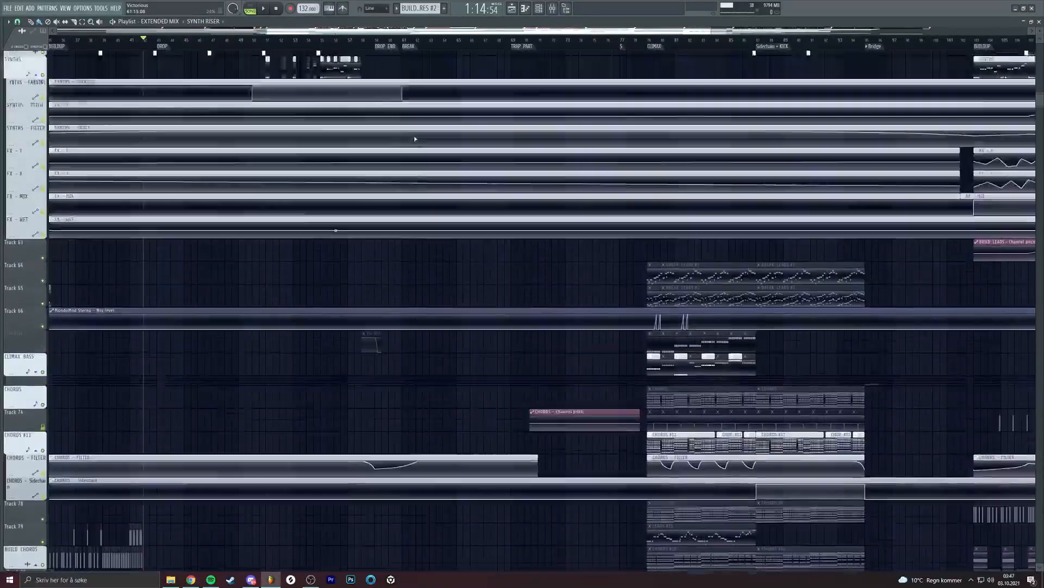
pyautogui.scroll(15, 415, 139)
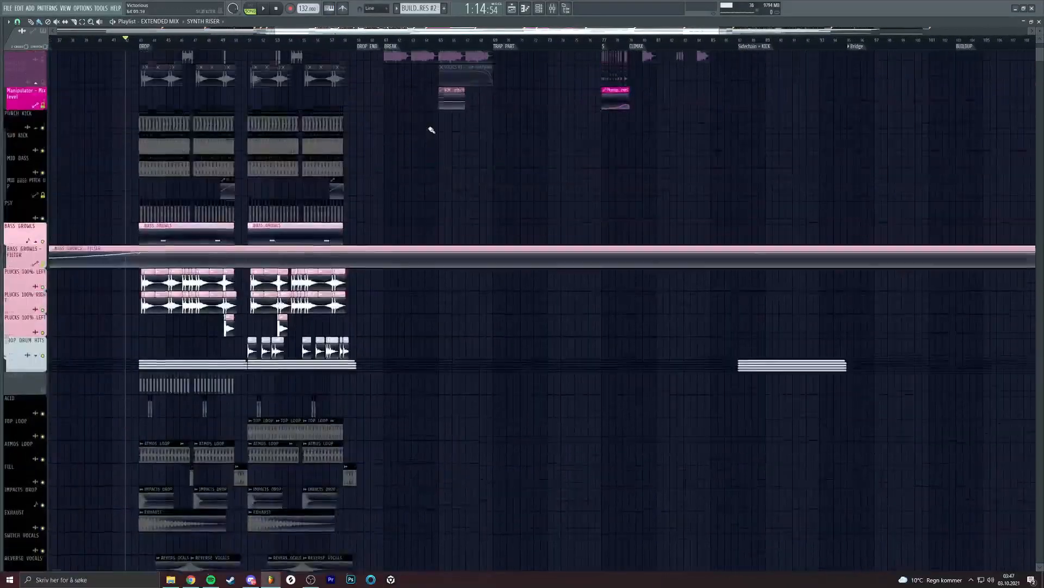
pyautogui.scroll(4, 427, 129)
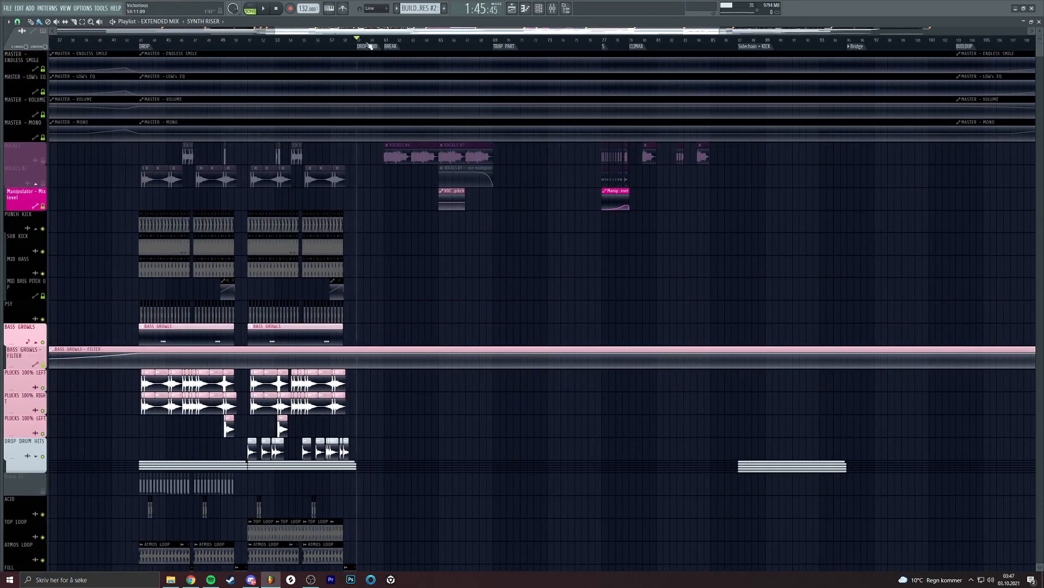
pyautogui.scroll(-20, 424, 151)
pyautogui.hscroll(2, 381, 126)
pyautogui.press('space')
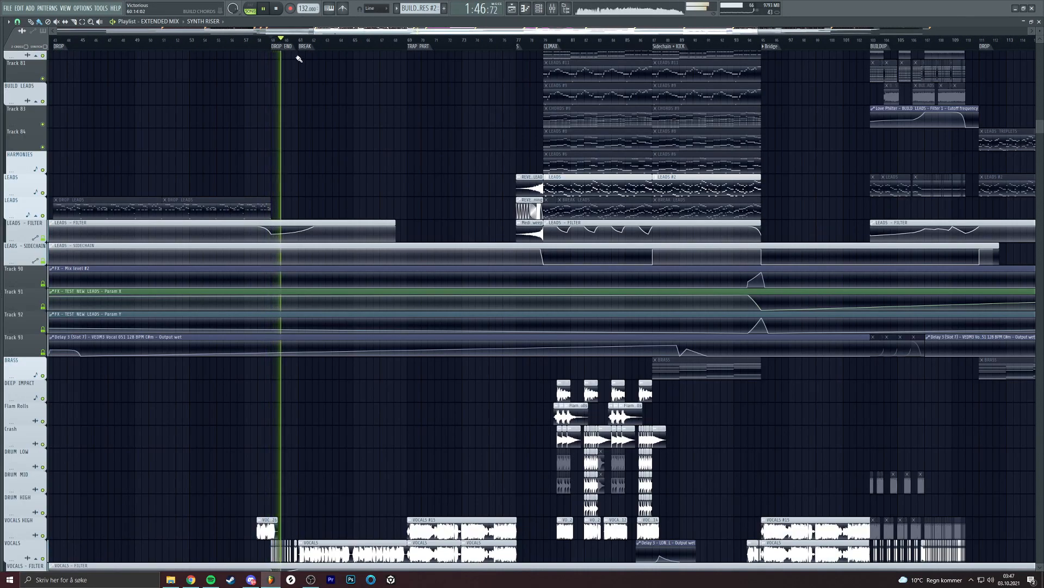
pyautogui.scroll(-20, 305, 71)
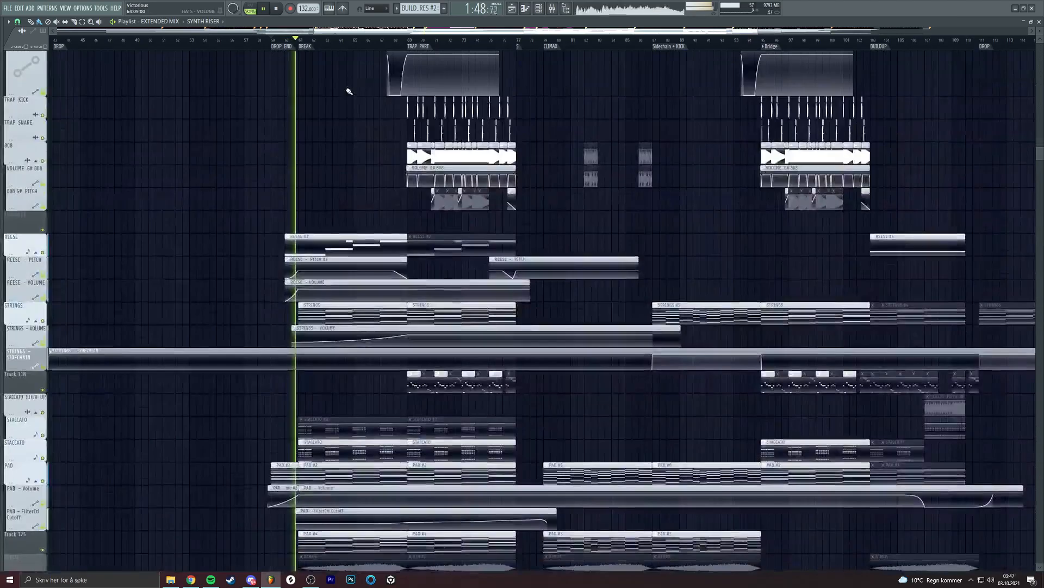
pyautogui.scroll(-20, 348, 95)
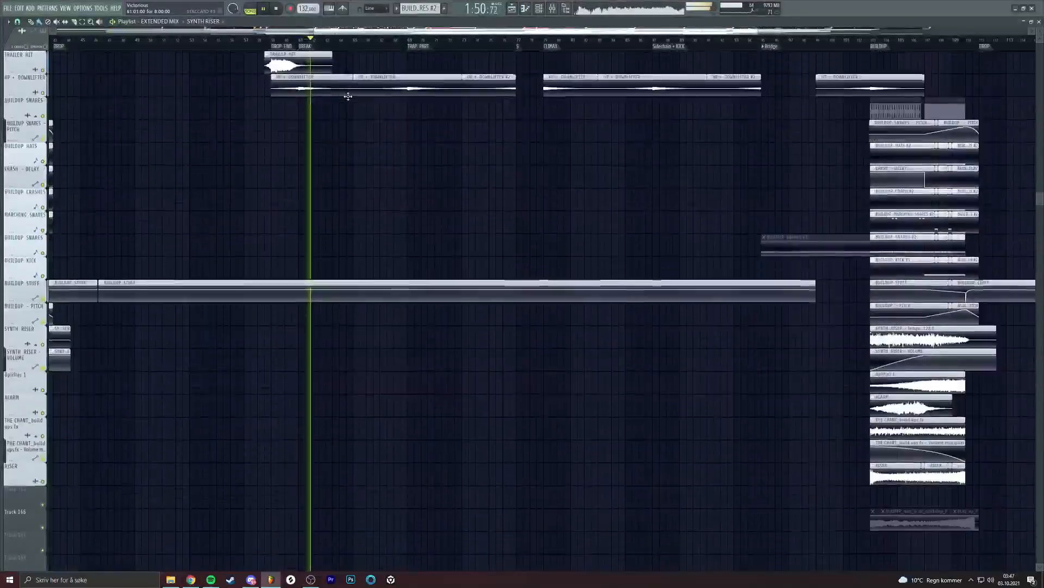
pyautogui.scroll(20, 348, 96)
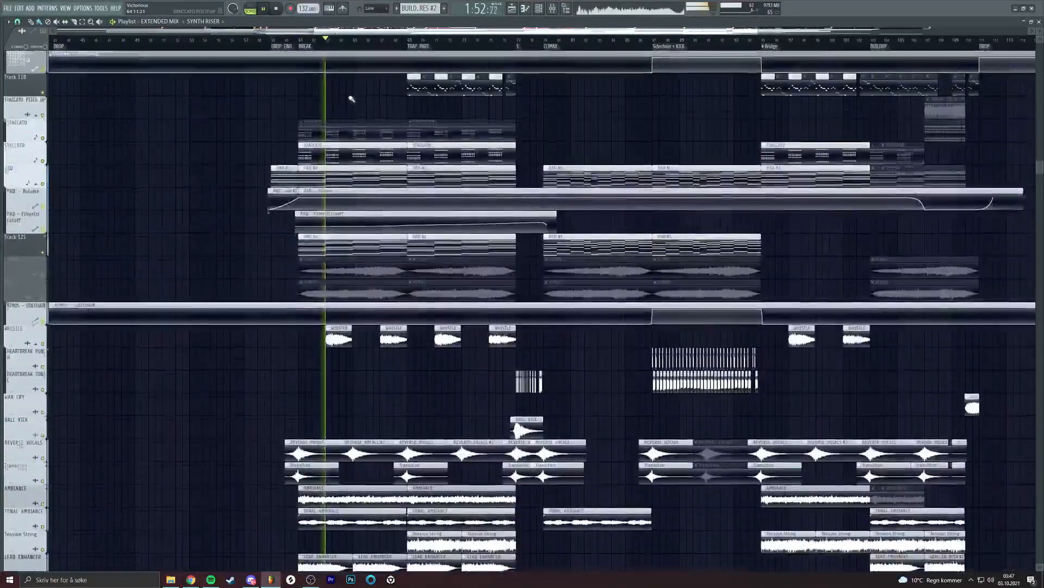
pyautogui.scroll(15, 351, 99)
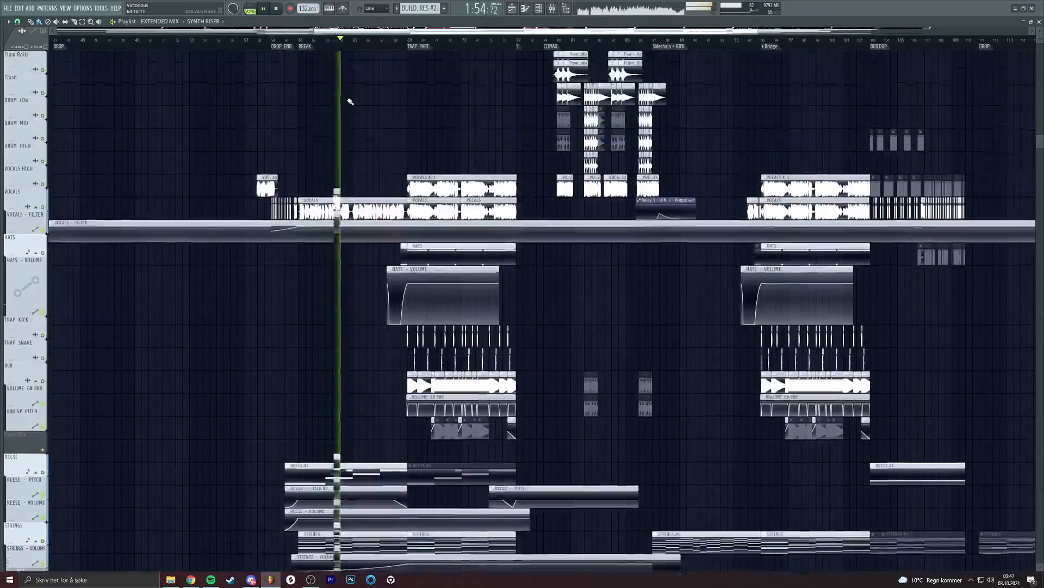
pyautogui.scroll(20, 350, 102)
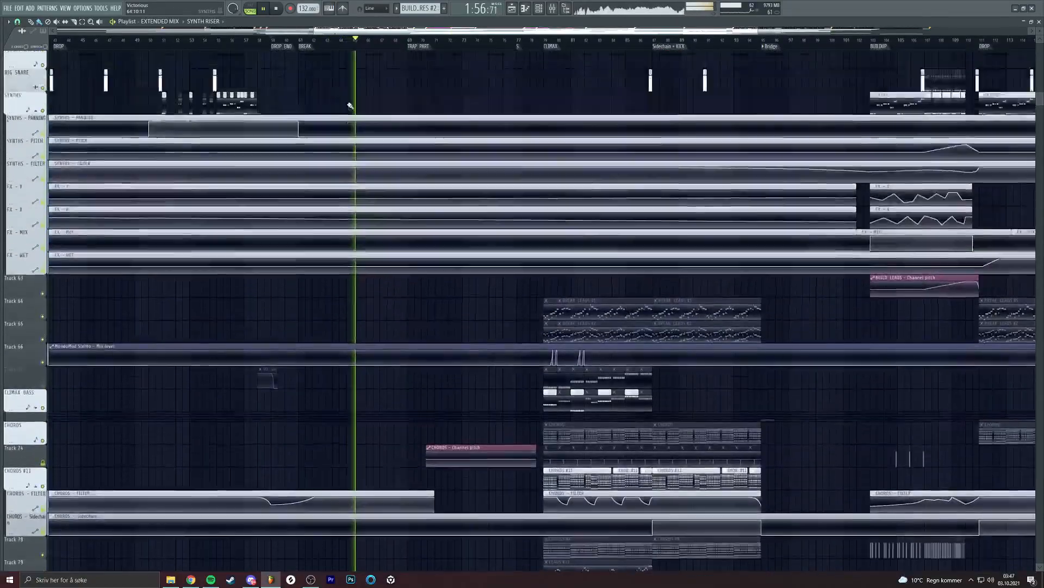
pyautogui.scroll(20, 352, 110)
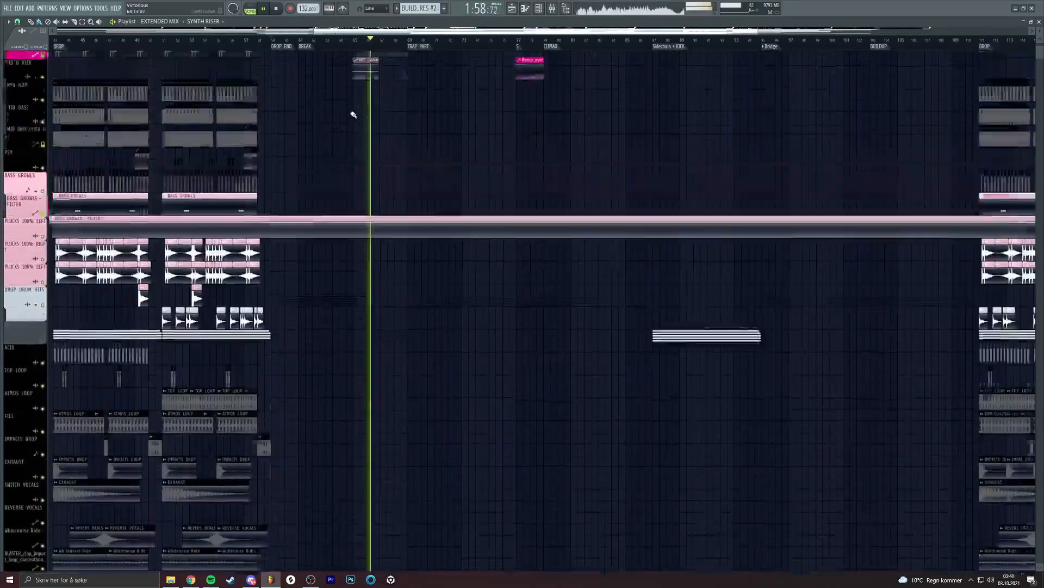
pyautogui.scroll(-20, 995, 66)
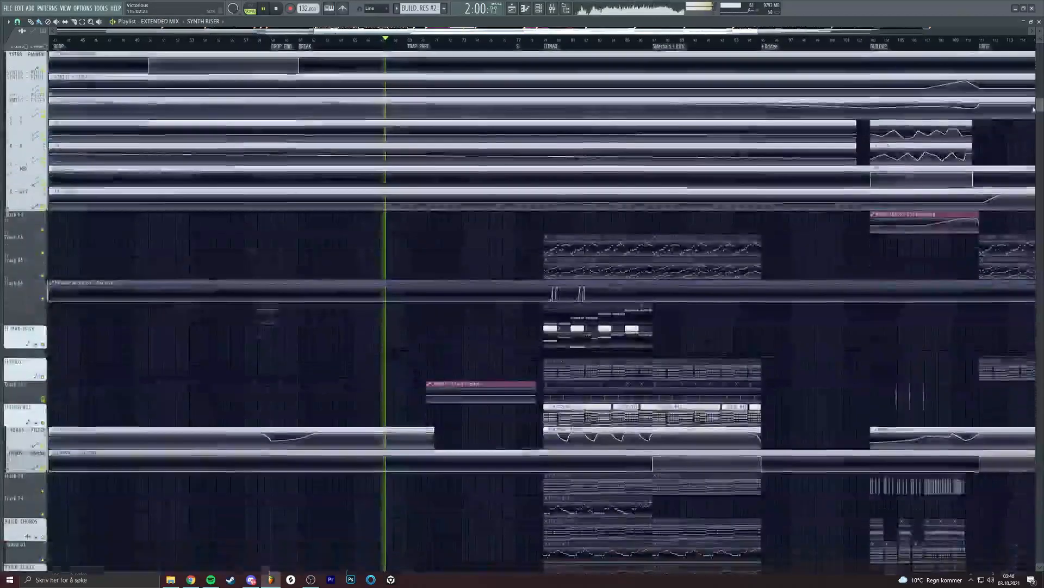
pyautogui.scroll(-2, 448, 99)
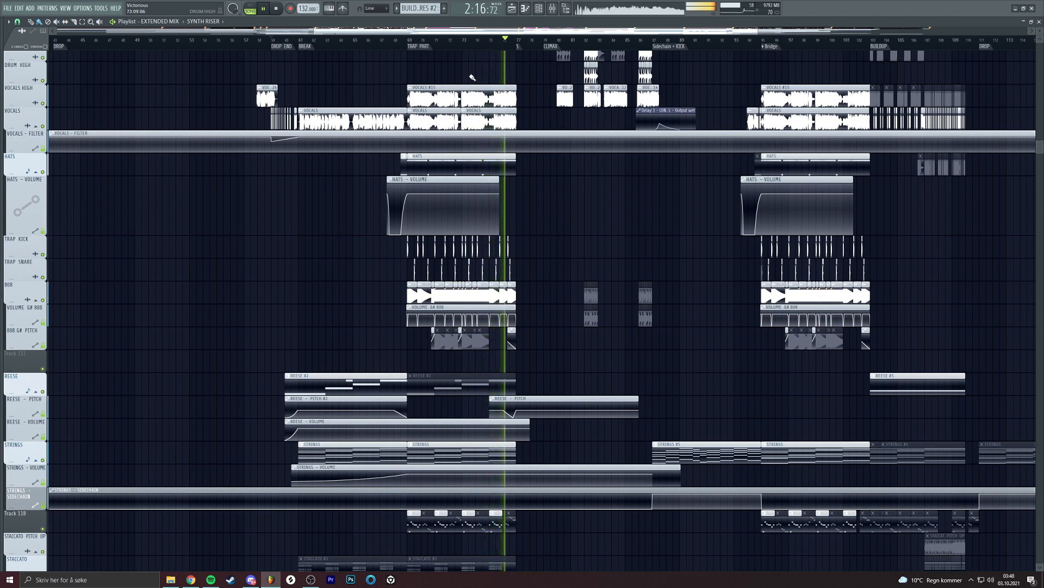
pyautogui.click(280, 11)
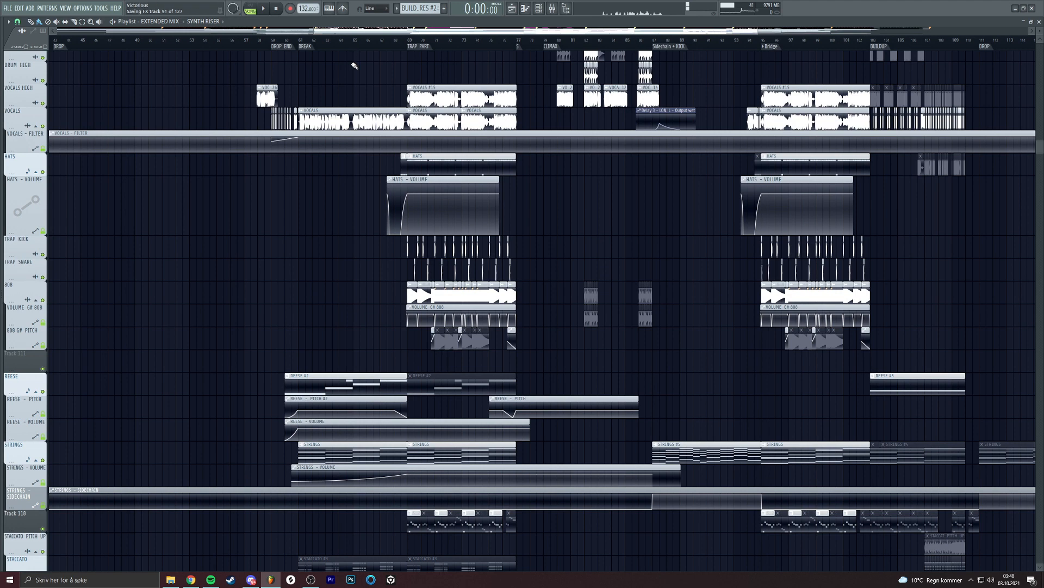
# Set the playback position at the DROP END marker and solo the VOCALS track
pyautogui.scroll(3, 354, 66)
pyautogui.click(770, 43)
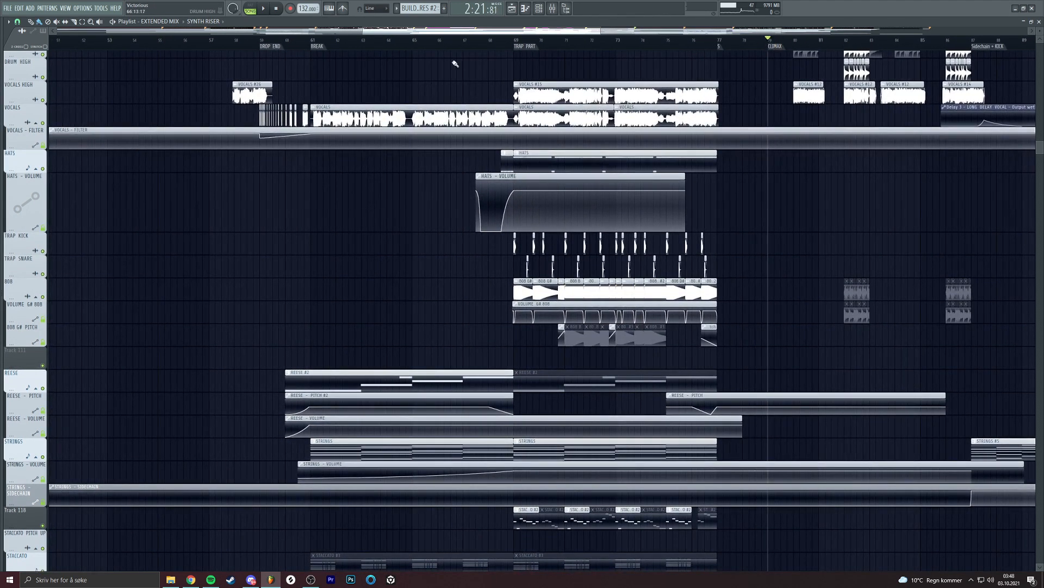
pyautogui.moveTo(455, 64); pyautogui.dragTo(480, 75)
pyautogui.click(287, 41)
pyautogui.scroll(6, 300, 73)
pyautogui.moveTo(325, 83); pyautogui.dragTo(304, 126)
pyautogui.scroll(-3, 287, 76)
pyautogui.scroll(-1, 306, 89)
pyautogui.scroll(1, 337, 116)
pyautogui.moveTo(158, 156); pyautogui.dragTo(476, 169)
pyautogui.keyDown('ctrl'); pyautogui.click(431, 132); pyautogui.keyUp('ctrl')
pyautogui.rightClick(42, 169)
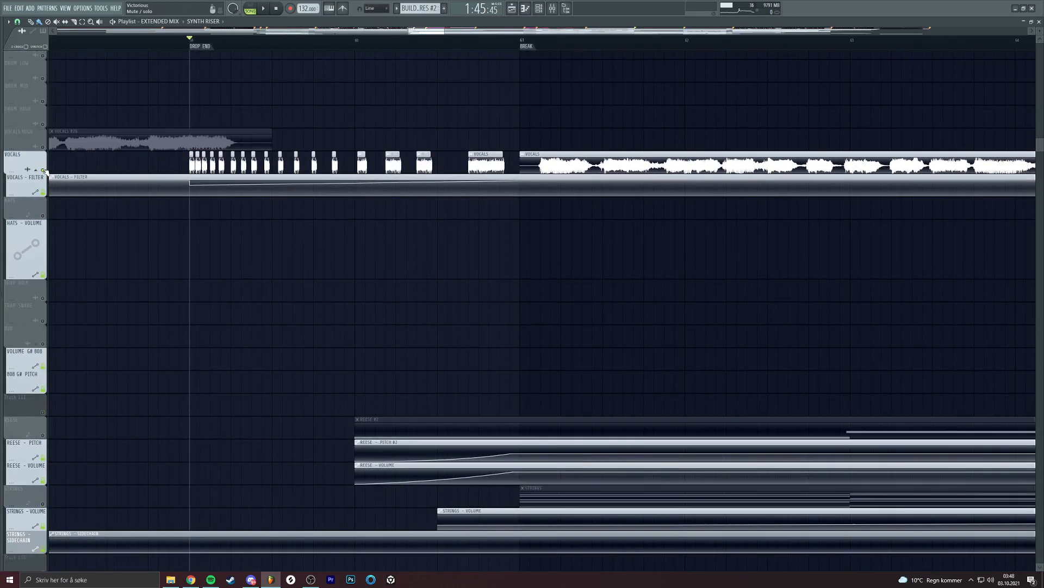
# Play the chopped vocal clips between DROP END and BREAK on their own, and stop playback
pyautogui.press('space')
pyautogui.moveTo(391, 121); pyautogui.dragTo(304, 115)
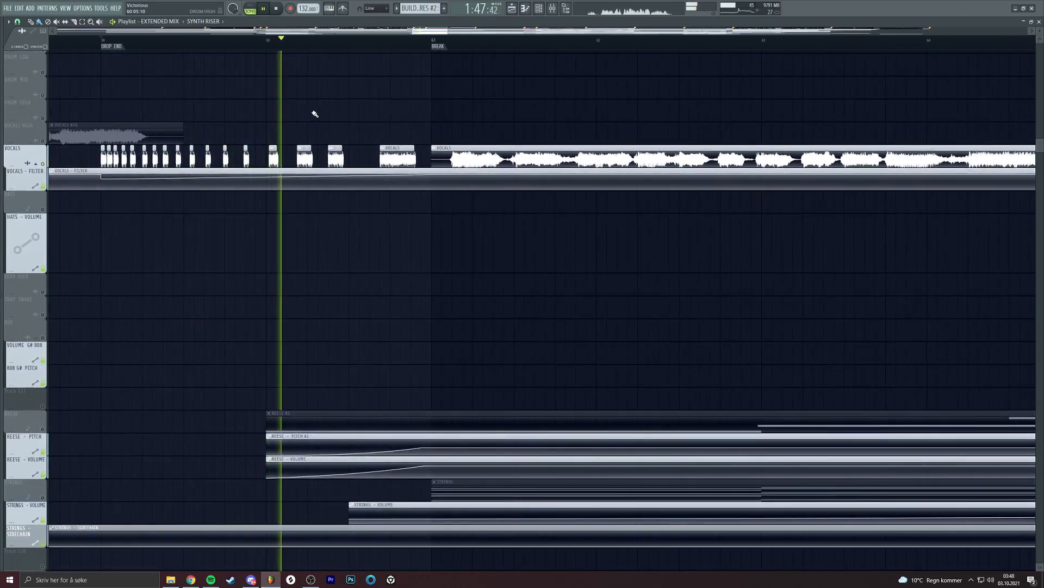
pyautogui.press('space')
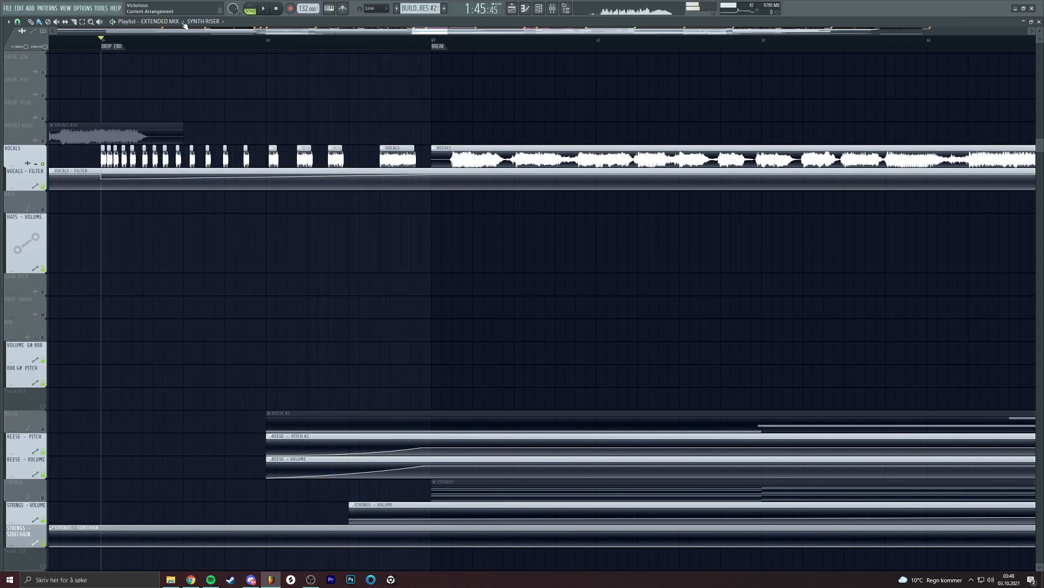
pyautogui.click(277, 9)
# Play the soloed vocals from the BREAK marker and skip ahead to a later part of the break
pyautogui.moveTo(286, 143); pyautogui.dragTo(251, 131)
pyautogui.scroll(-2, 251, 131)
pyautogui.scroll(2, 305, 119)
pyautogui.moveTo(322, 129); pyautogui.dragTo(244, 127)
pyautogui.click(281, 41)
pyautogui.scroll(-4, 321, 68)
pyautogui.moveTo(375, 115); pyautogui.dragTo(299, 120)
pyautogui.scroll(-3, 299, 120)
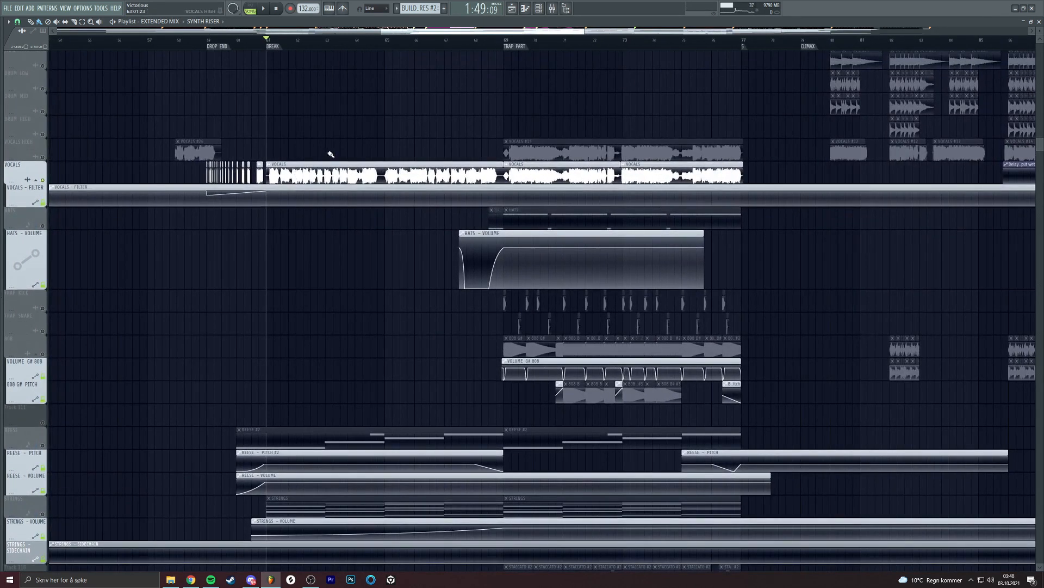
pyautogui.press('space')
pyautogui.moveTo(335, 136); pyautogui.dragTo(308, 116)
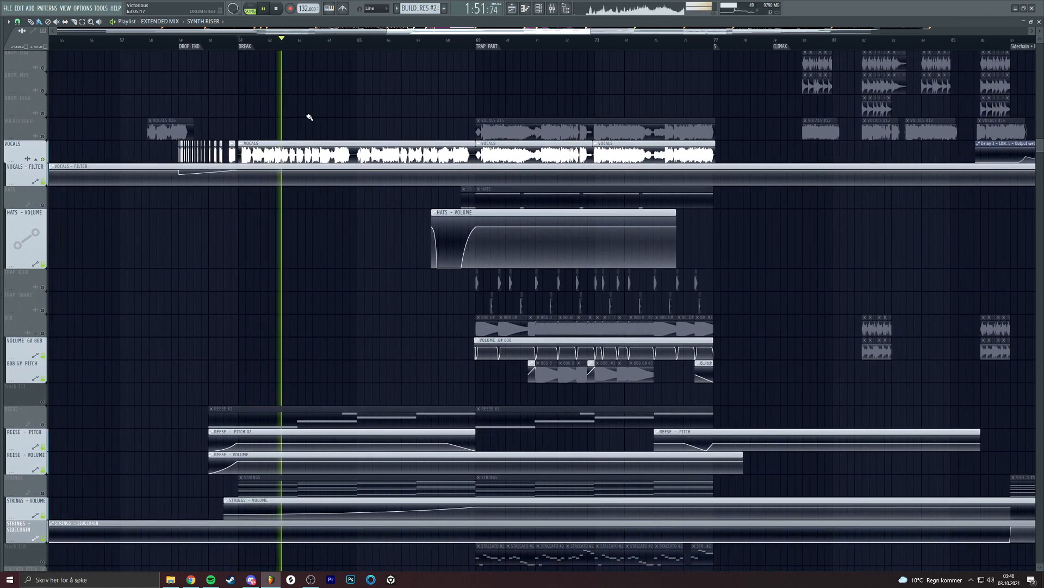
pyautogui.click(364, 41)
pyautogui.moveTo(412, 61); pyautogui.dragTo(391, 57)
pyautogui.scroll(1, 390, 57)
# Open the break vocal's sample settings and its mixer track's effects, stop playback, and move the sample window aside
pyautogui.doubleClick(277, 139)
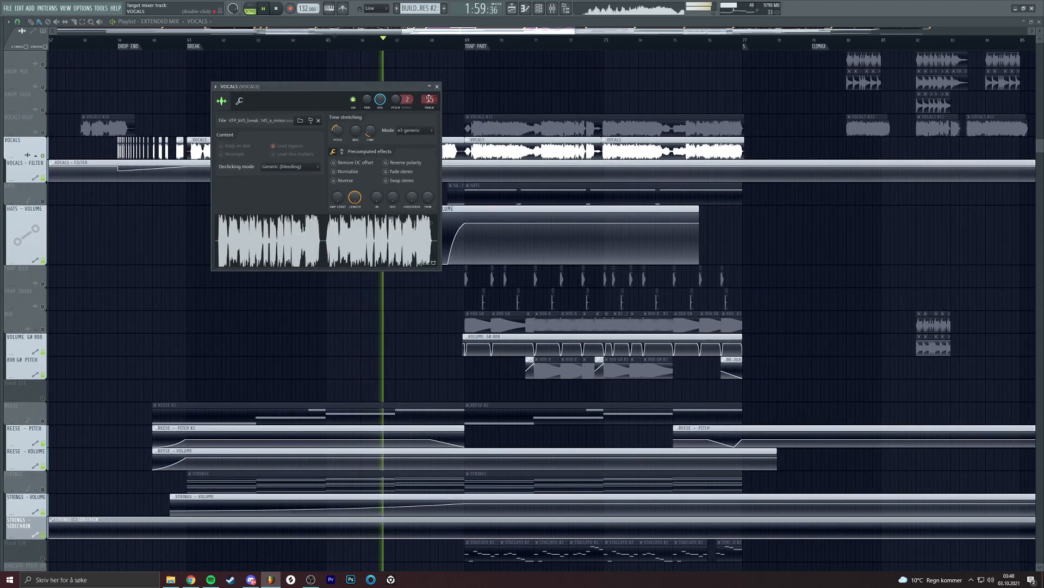
pyautogui.press('F9')
pyautogui.press('space')
pyautogui.moveTo(383, 91); pyautogui.dragTo(401, 109)
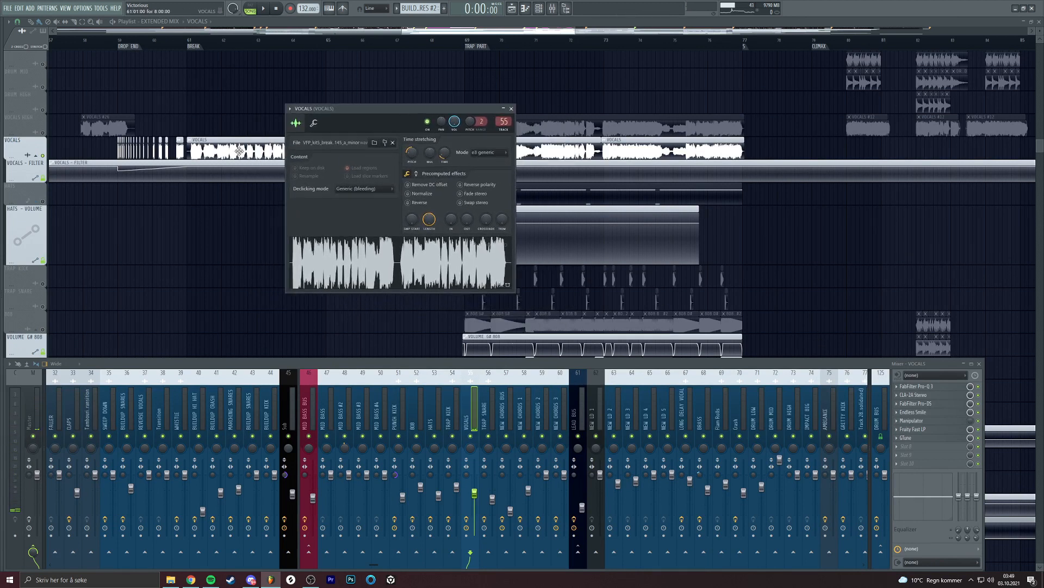
pyautogui.moveTo(393, 114); pyautogui.dragTo(857, 63)
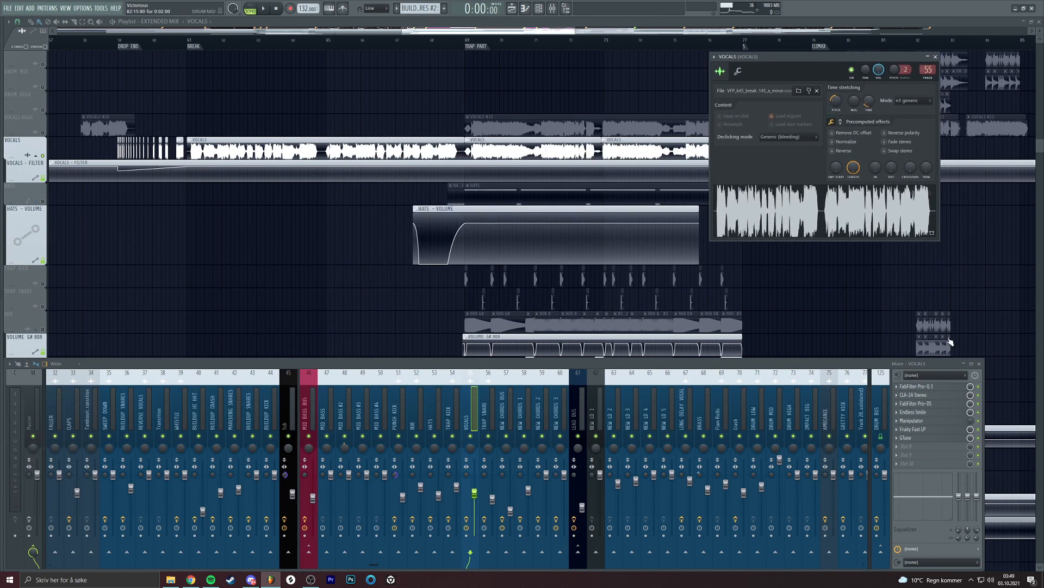
# Open the FabFilter Pro-Q 3 equalizer on the VOCALS mixer track and play the vocals from the break
pyautogui.click(929, 388)
pyautogui.click(929, 388)
pyautogui.click(930, 387)
pyautogui.click(929, 387)
pyautogui.click(929, 387)
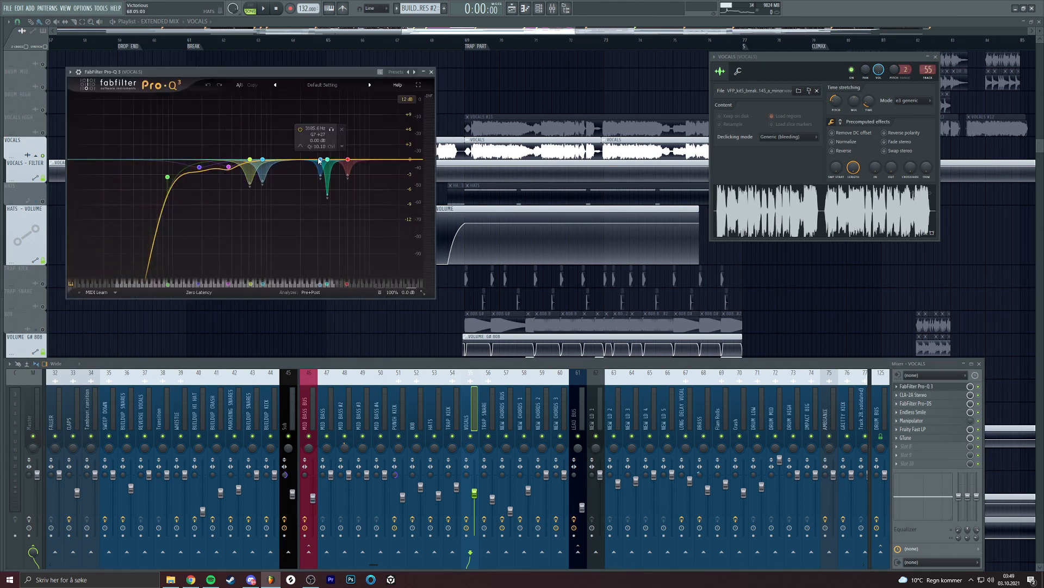
pyautogui.moveTo(273, 77); pyautogui.dragTo(312, 88)
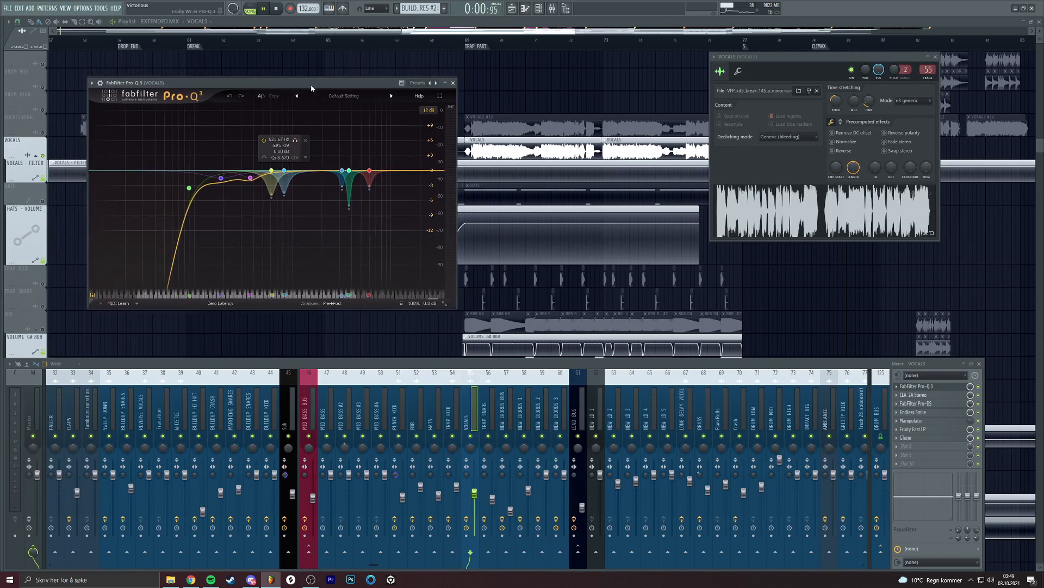
pyautogui.moveTo(312, 88); pyautogui.dragTo(311, 96)
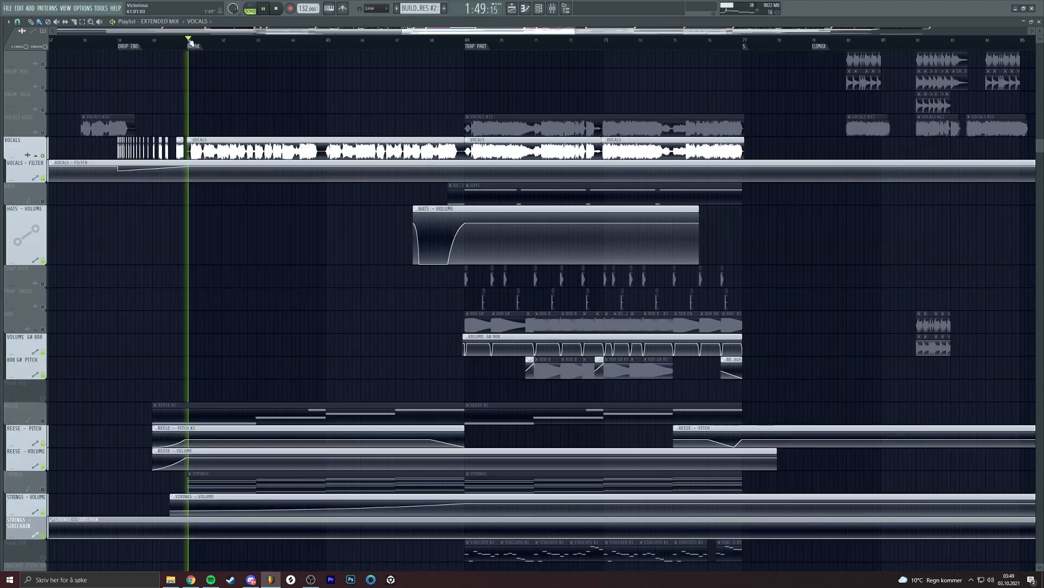
pyautogui.click(553, 9)
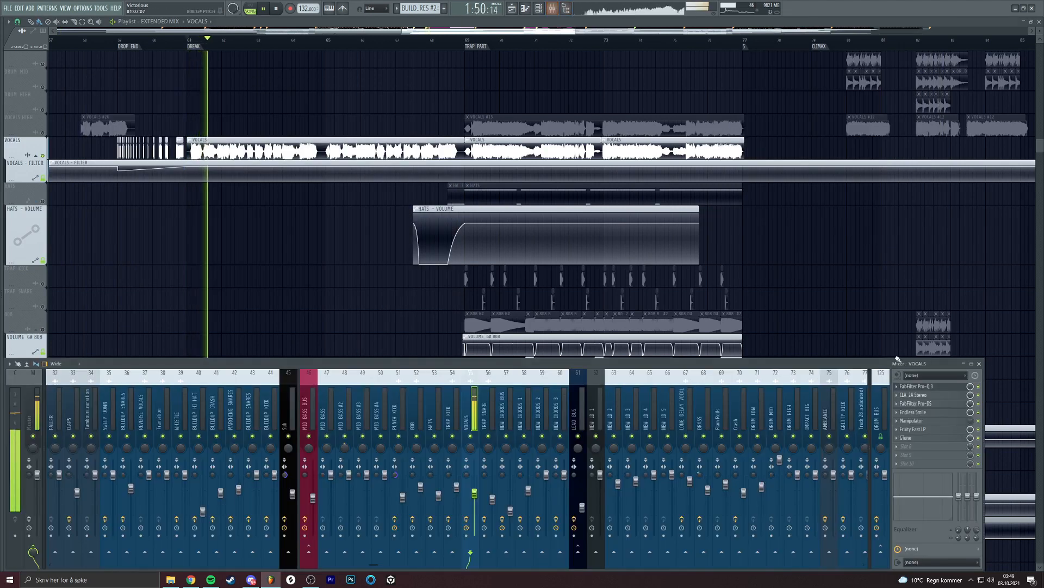
pyautogui.click(921, 387)
# Solo the narrow cut bands in Pro-Q 3 one after another to hear the vocal resonances, and stop playback
pyautogui.click(294, 147)
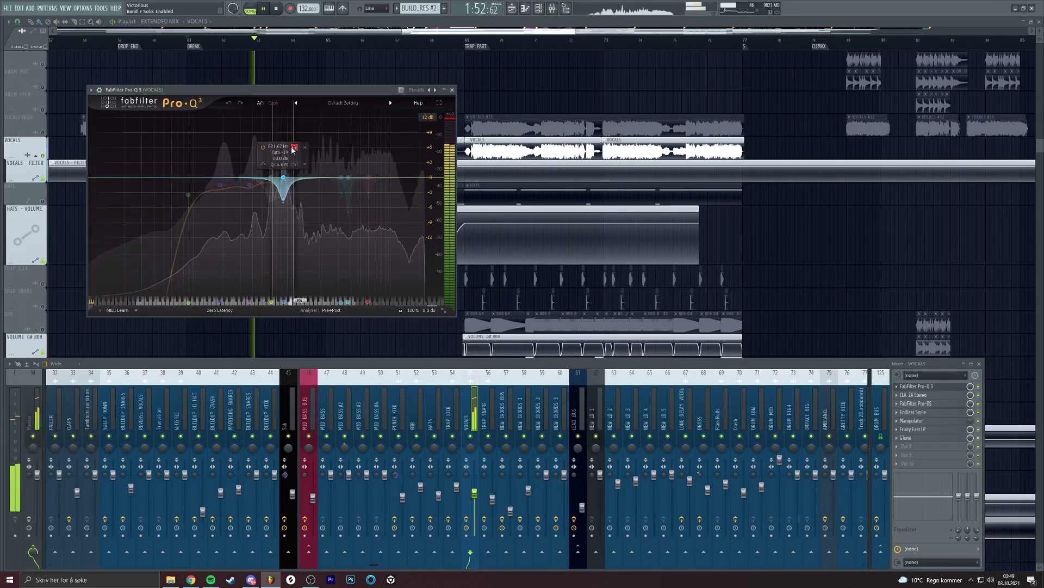
pyautogui.click(281, 147)
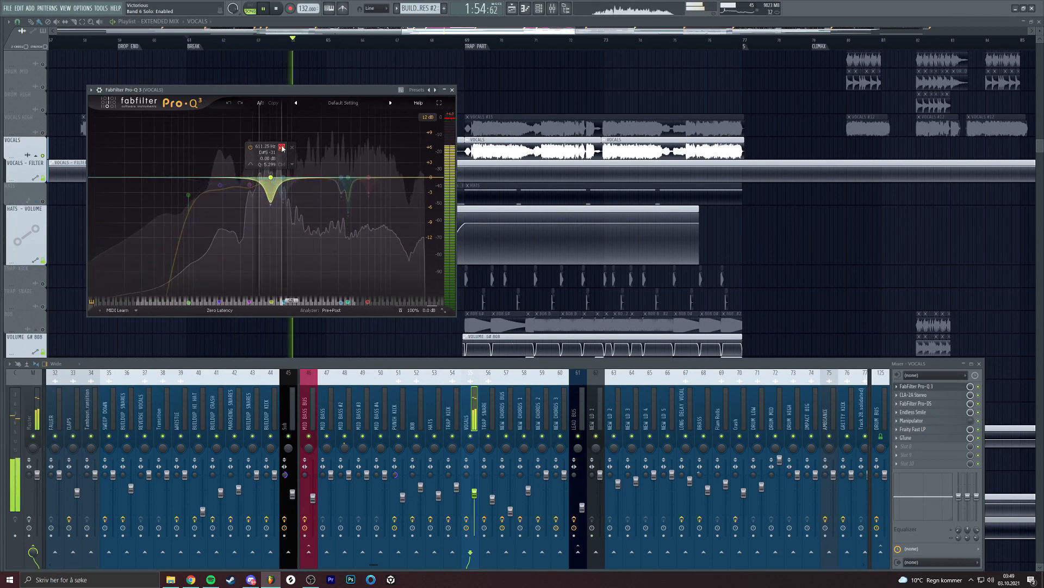
pyautogui.click(352, 148)
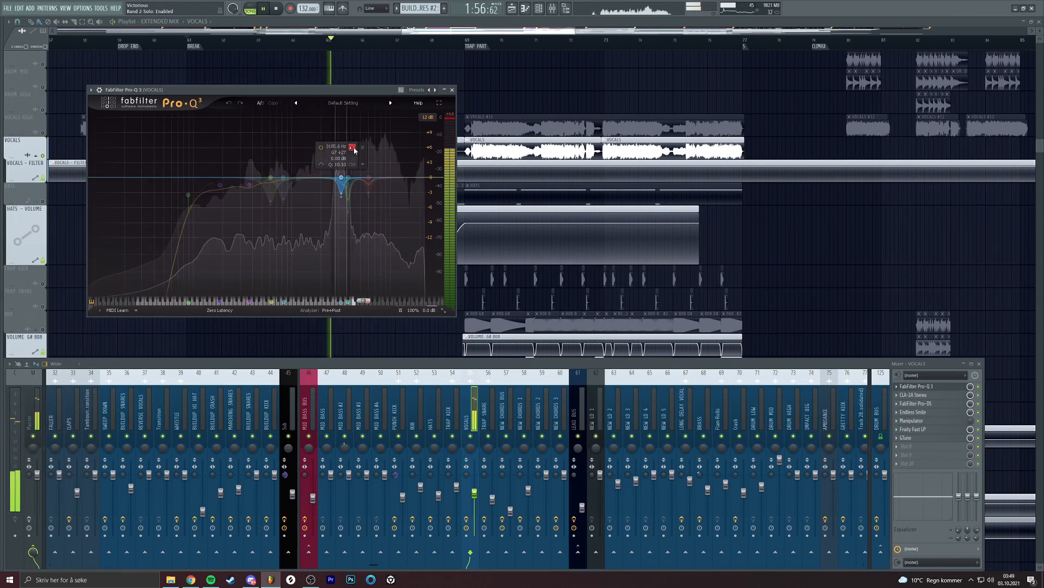
pyautogui.click(359, 148)
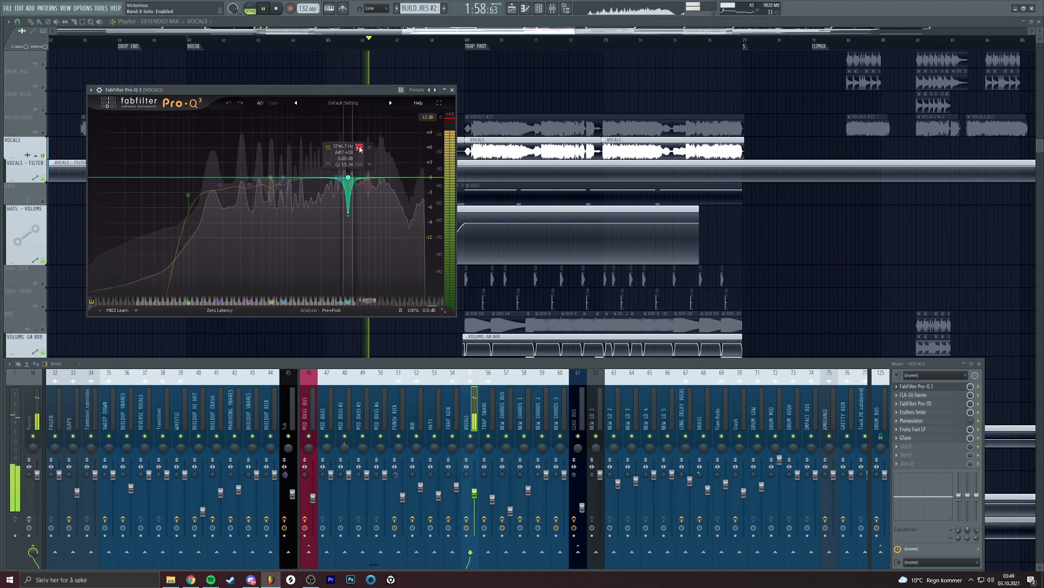
pyautogui.click(359, 148)
pyautogui.press('space')
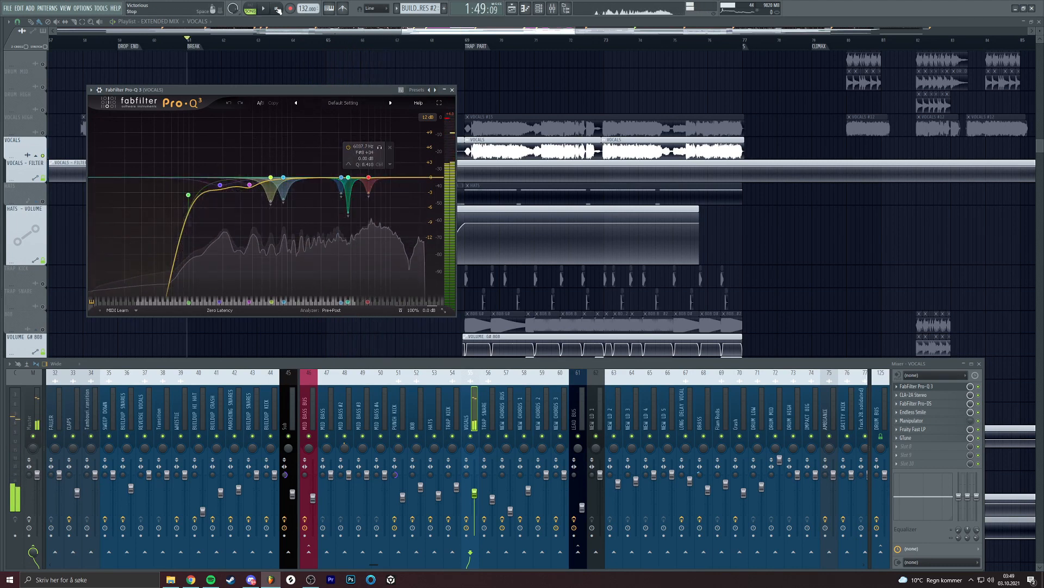
pyautogui.click(283, 178)
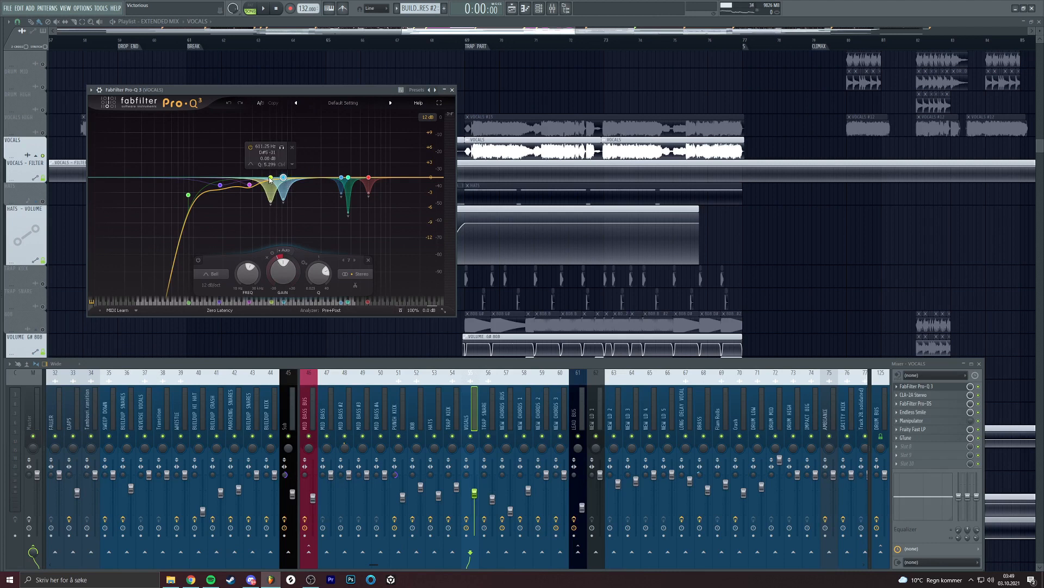
# Close the equalizer and open the CLA-2A Stereo compressor on the VOCALS mixer track
pyautogui.click(453, 90)
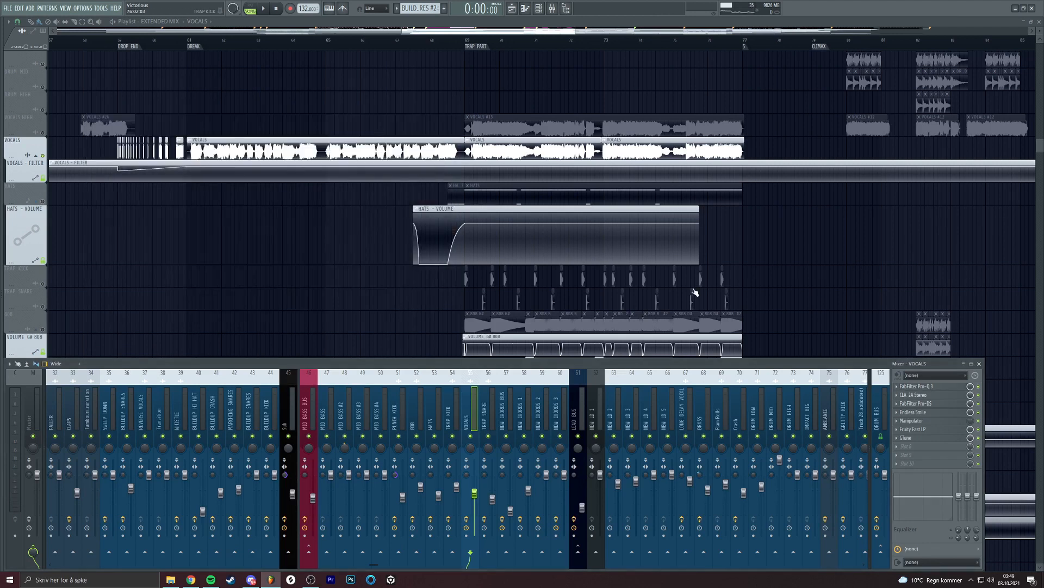
pyautogui.click(935, 395)
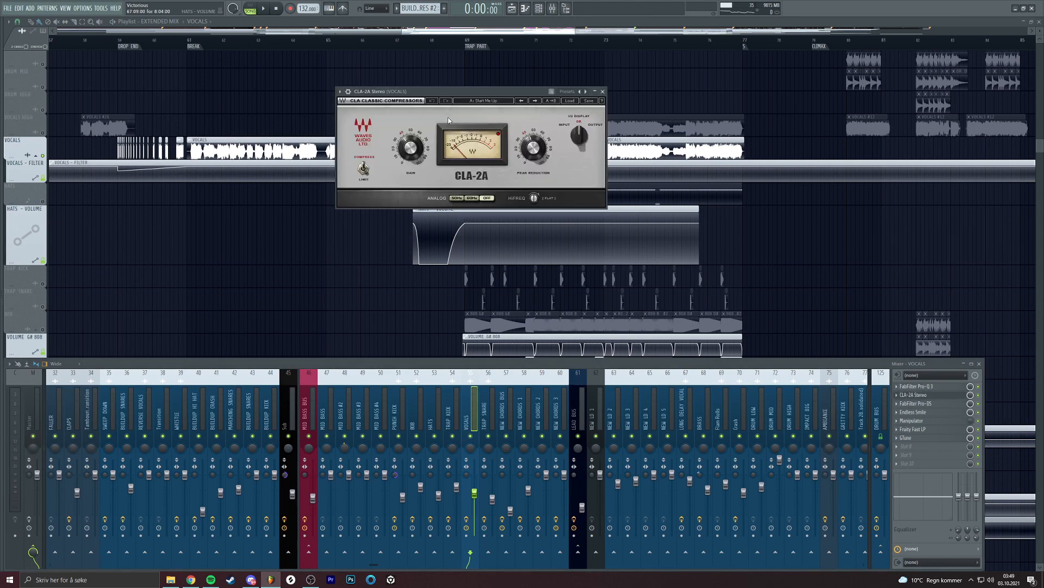
# Close the compressor, then open the FabFilter Pro-DS de-esser on the VOCALS mixer track, inspect its settings and close it
pyautogui.click(559, 91)
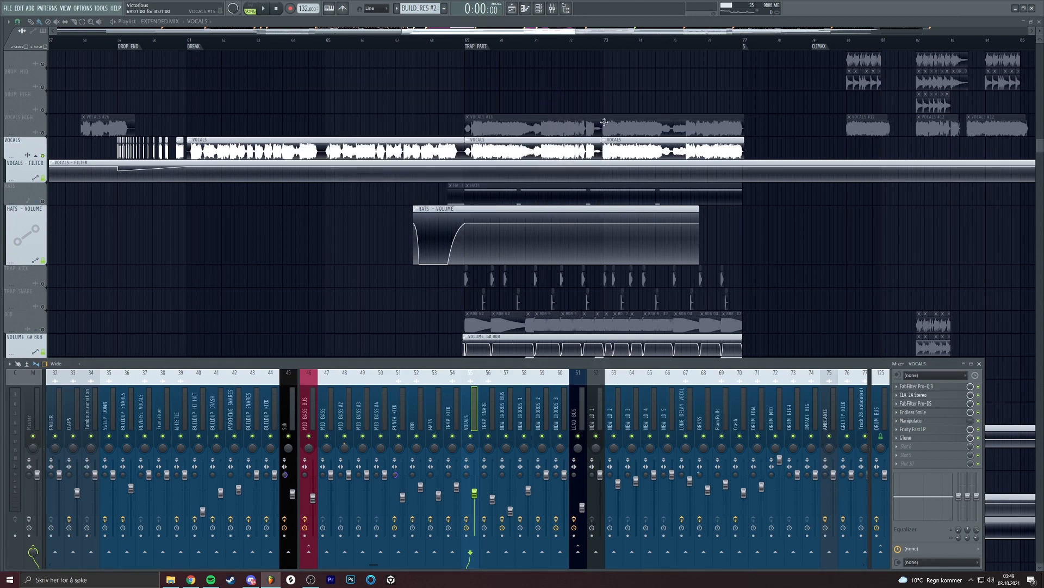
pyautogui.click(932, 404)
pyautogui.moveTo(238, 112); pyautogui.dragTo(255, 109)
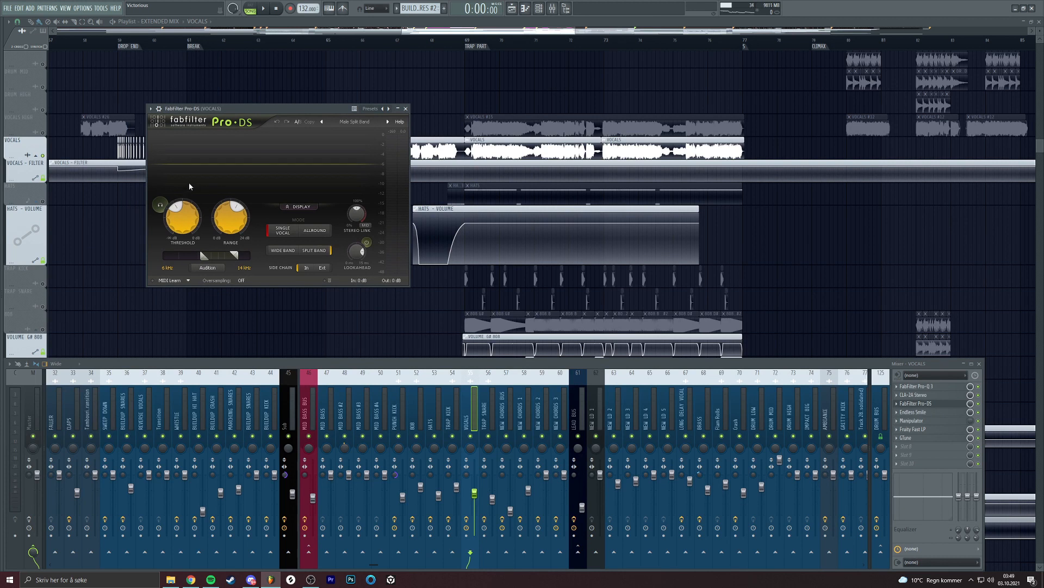
pyautogui.click(405, 108)
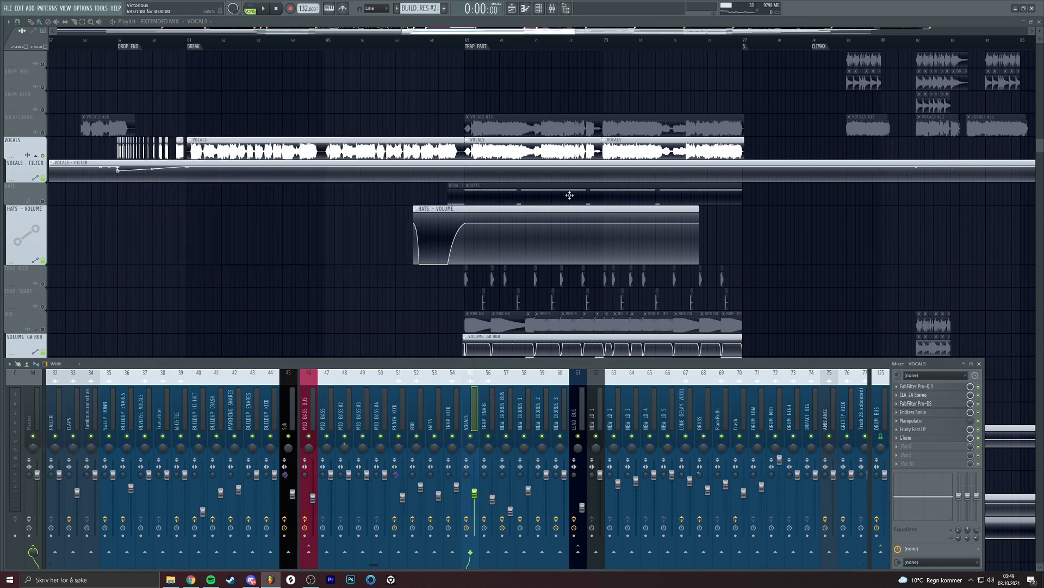
# Open the Endless Smile effect on the VOCALS mixer track, inspect its intensity and preset, and close it
pyautogui.click(934, 414)
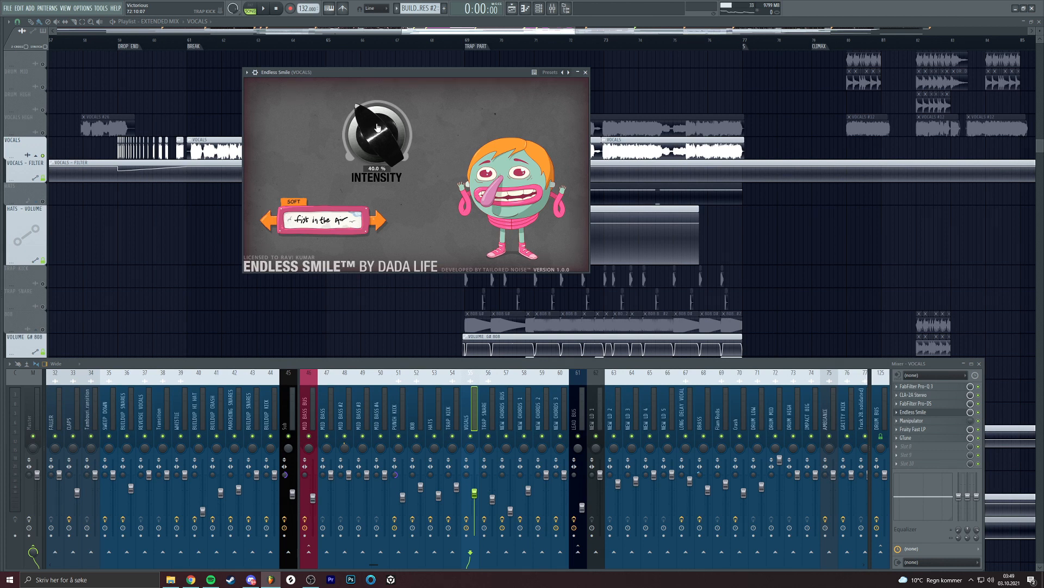
pyautogui.moveTo(358, 74); pyautogui.dragTo(361, 96)
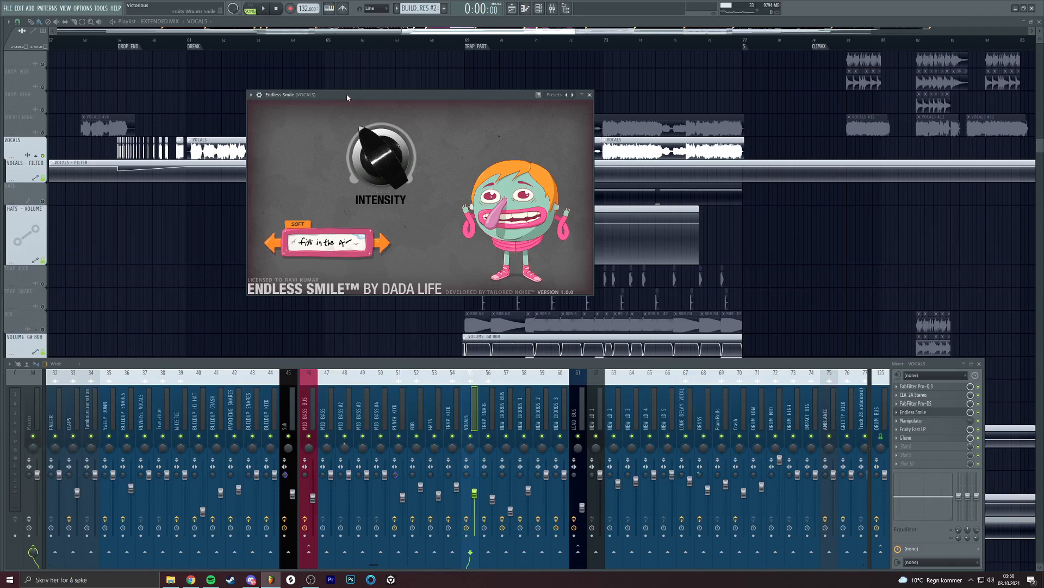
pyautogui.moveTo(347, 94); pyautogui.dragTo(334, 98)
pyautogui.click(577, 100)
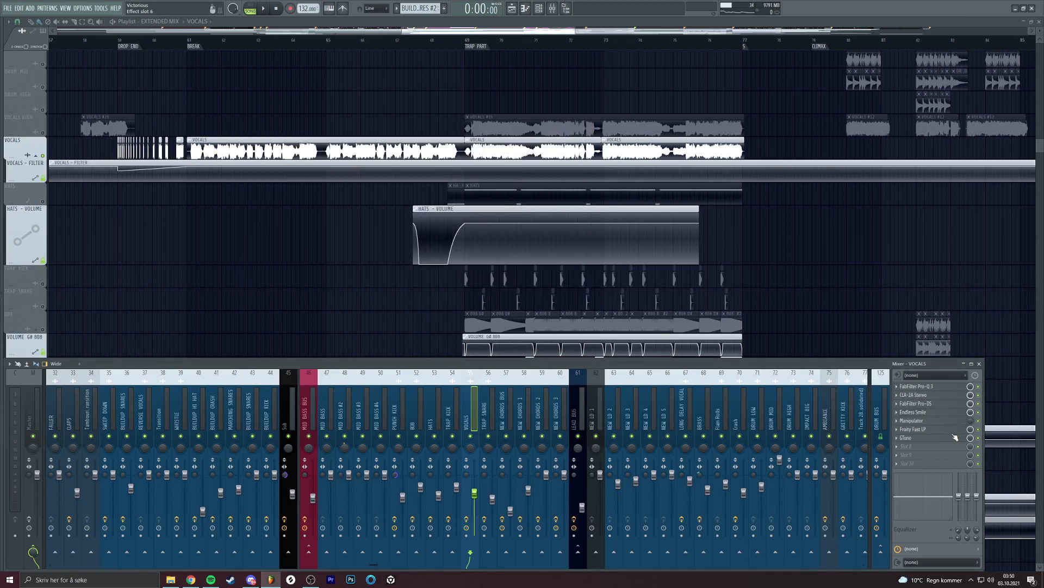
# Check the Fruity Fast LP and Manipulator effects on the VOCALS mixer track and close the effect window
pyautogui.click(931, 428)
pyautogui.click(930, 428)
pyautogui.click(929, 429)
pyautogui.click(929, 429)
pyautogui.click(915, 423)
pyautogui.click(406, 86)
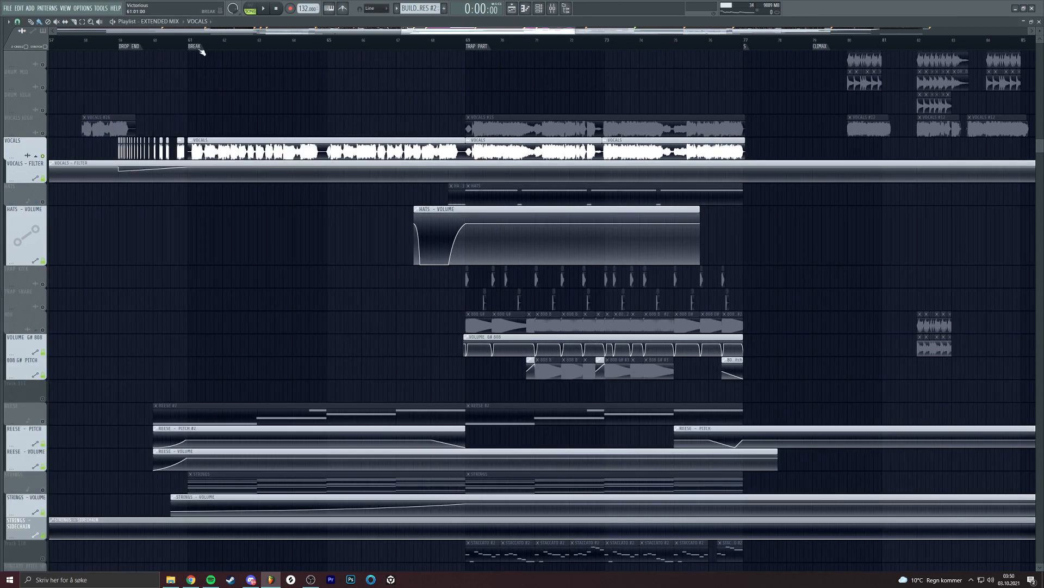
# Hide the mixer, play the soloed vocals from the start of the trap part, and stop playback
pyautogui.click(553, 9)
pyautogui.click(553, 9)
pyautogui.moveTo(555, 76); pyautogui.dragTo(486, 108)
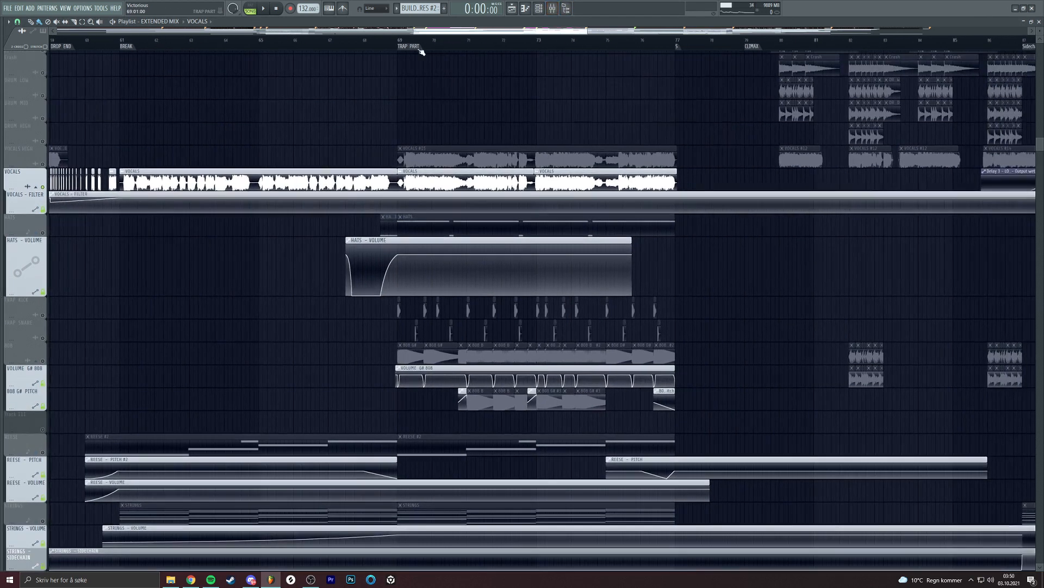
pyautogui.scroll(3, 430, 144)
pyautogui.moveTo(430, 145); pyautogui.dragTo(295, 156)
pyautogui.scroll(-2, 355, 152)
pyautogui.press('space')
pyautogui.click(277, 9)
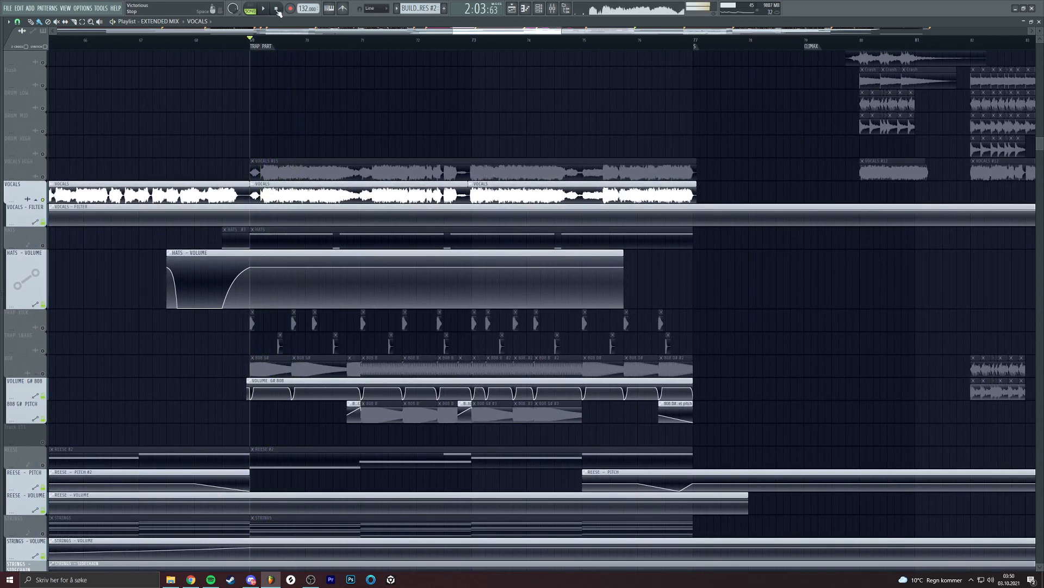
# Solo the VOCALS HIGH track, play it from the trap part, and stop playback
pyautogui.rightClick(43, 176)
pyautogui.press('space')
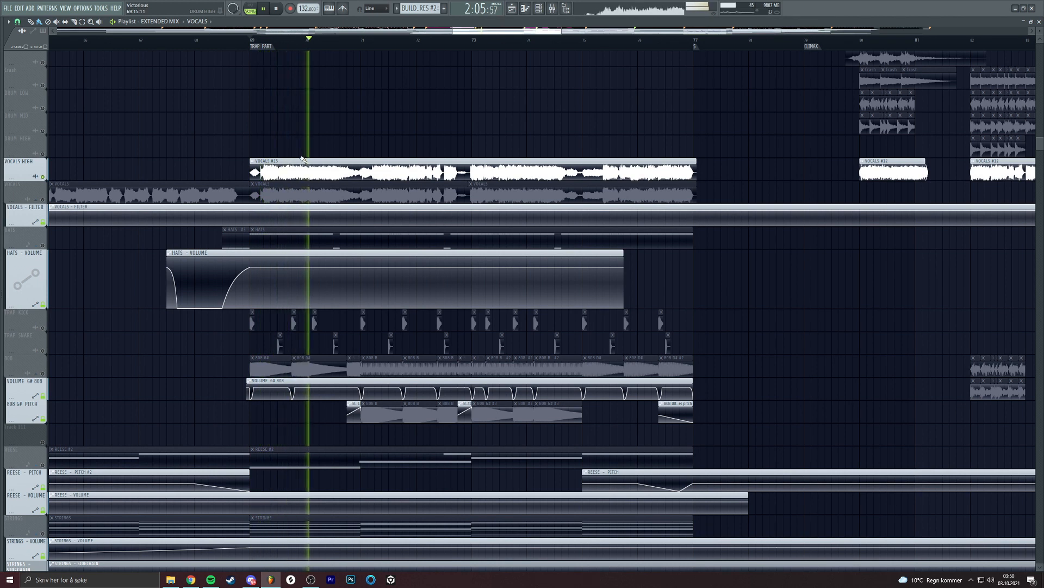
pyautogui.click(276, 9)
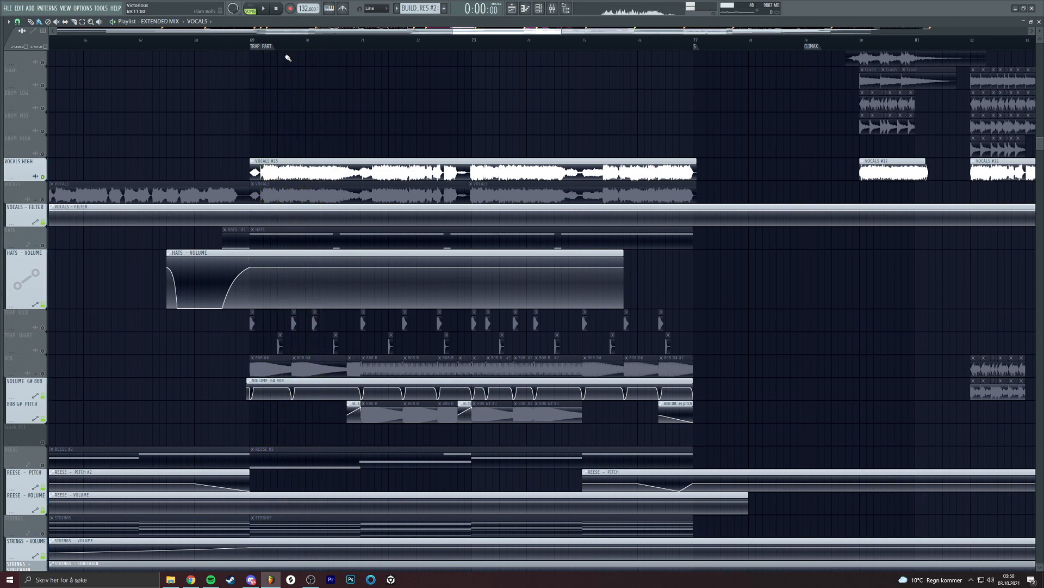
# Unmute the VOCALS track, play both vocal layers together, toggle VOCALS HIGH off and on to compare, and stop playback
pyautogui.click(43, 200)
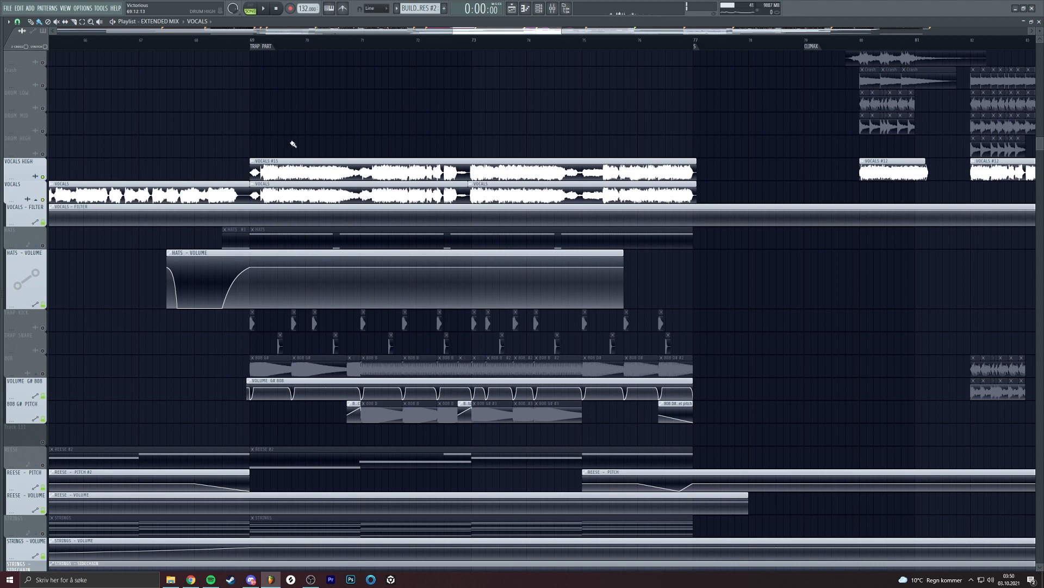
pyautogui.moveTo(290, 141); pyautogui.dragTo(277, 139)
pyautogui.press('space')
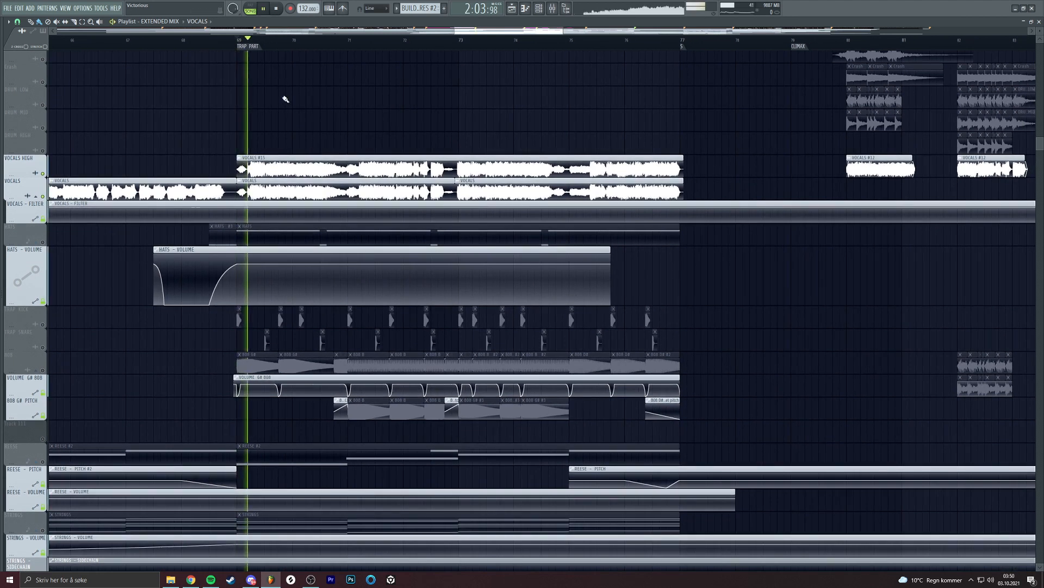
pyautogui.scroll(-5, 286, 99)
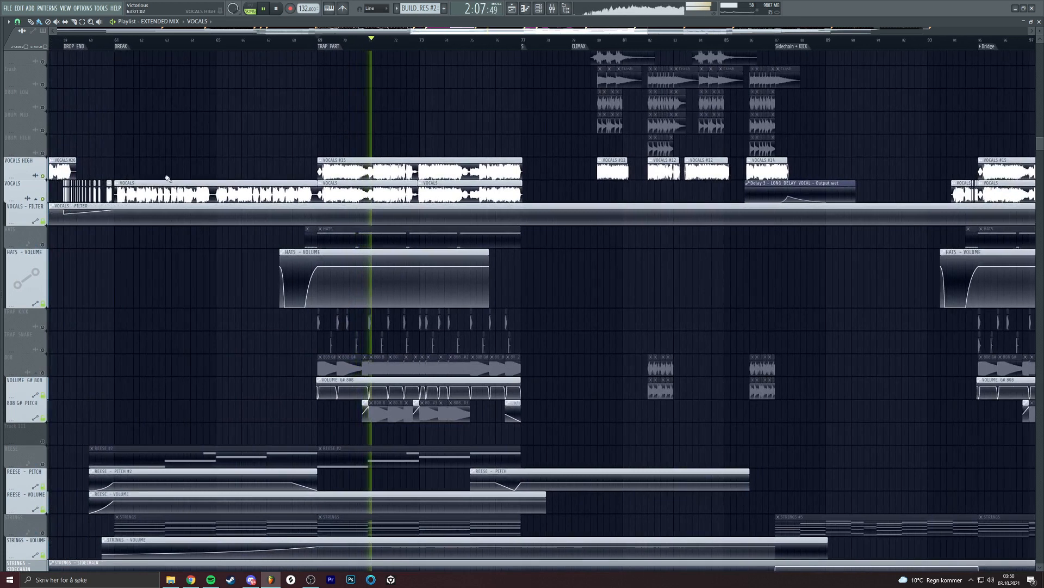
pyautogui.click(43, 175)
pyautogui.click(43, 175)
pyautogui.click(277, 9)
# Set the playback position just before the break and solo the REESE track
pyautogui.moveTo(353, 149)
pyautogui.mouseDown()
pyautogui.moveTo(396, 137)
pyautogui.moveTo(381, 136)
pyautogui.moveTo(412, 111)
pyautogui.mouseUp()
pyautogui.moveTo(327, 117); pyautogui.dragTo(417, 103)
pyautogui.moveTo(417, 103); pyautogui.dragTo(747, 152)
pyautogui.keyDown('ctrl'); pyautogui.click(747, 151); pyautogui.keyUp('ctrl')
pyautogui.moveTo(366, 87); pyautogui.dragTo(427, 81)
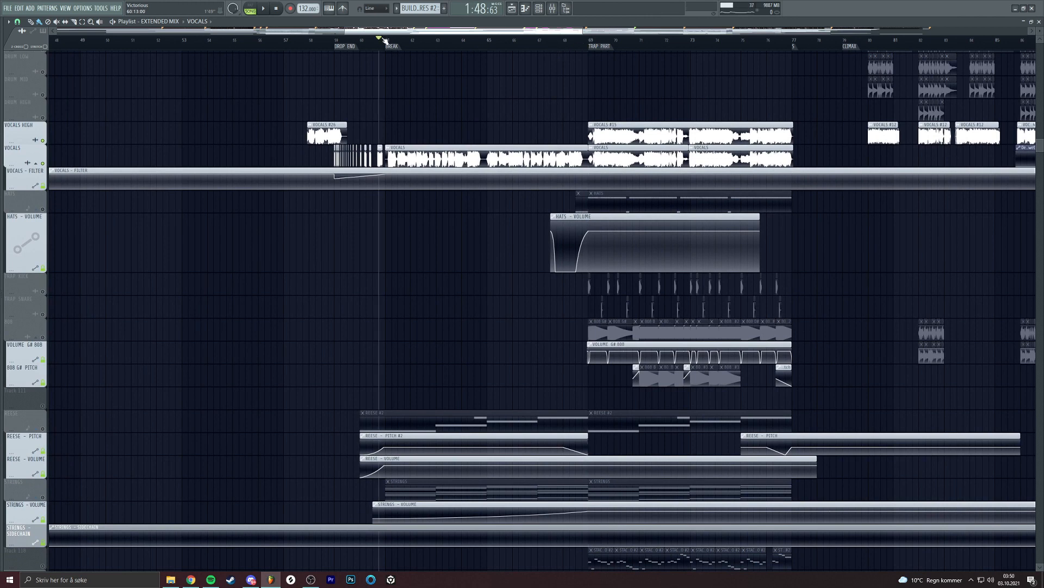
pyautogui.scroll(-4, 394, 60)
pyautogui.scroll(2, 410, 138)
pyautogui.hscroll(2, 327, 52)
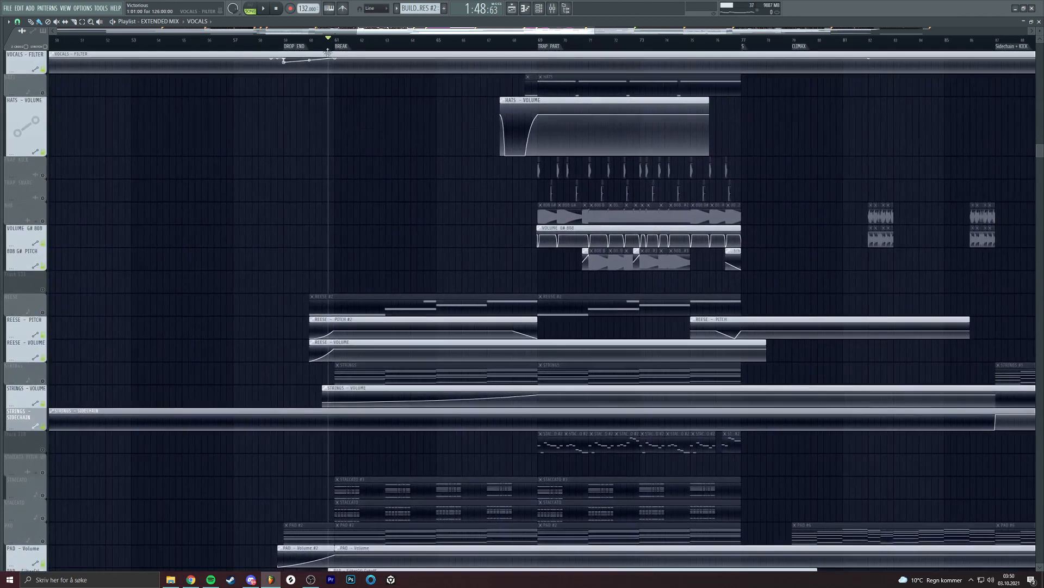
pyautogui.moveTo(328, 53); pyautogui.dragTo(323, 52)
pyautogui.scroll(3, 383, 163)
pyautogui.moveTo(351, 173); pyautogui.dragTo(319, 198)
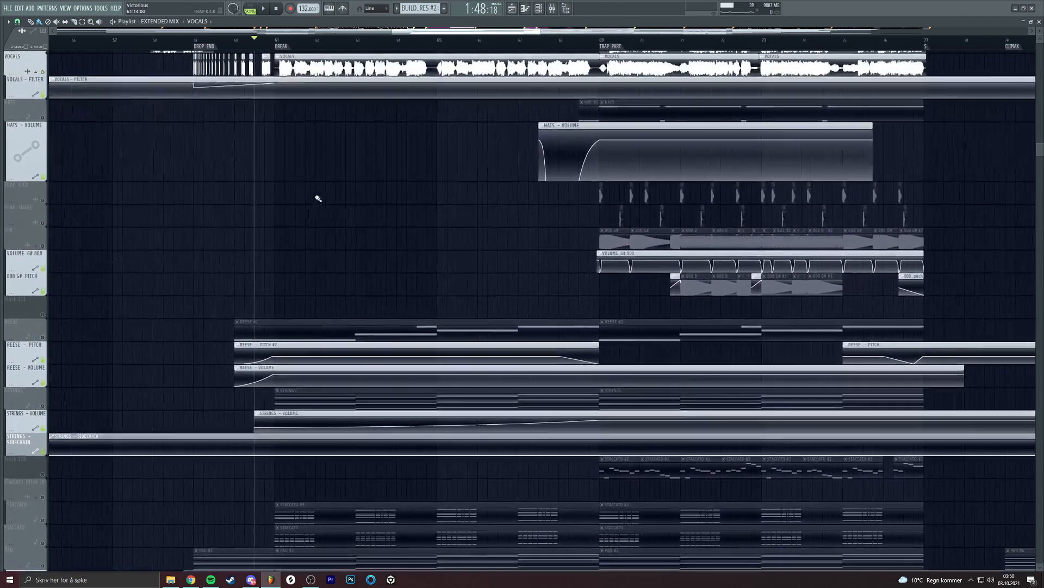
pyautogui.rightClick(49, 339)
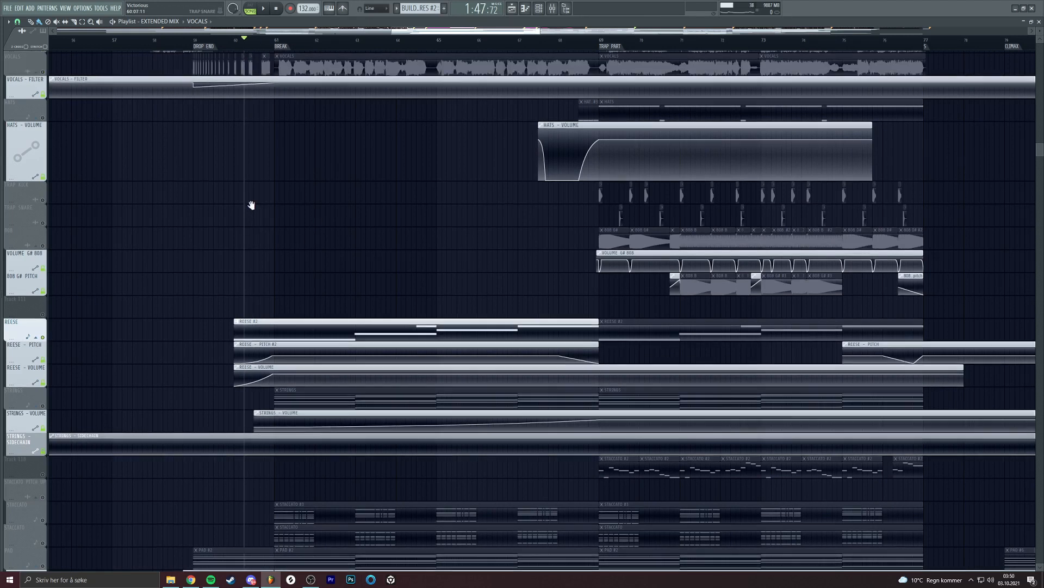
# Examine the Reese pitch and volume automation at the break, play the Reese from its start, and stop playback
pyautogui.scroll(3, 251, 205)
pyautogui.moveTo(211, 332); pyautogui.dragTo(231, 339)
pyautogui.moveTo(304, 388); pyautogui.dragTo(227, 342)
pyautogui.keyDown('ctrl'); pyautogui.click(228, 352); pyautogui.keyUp('ctrl')
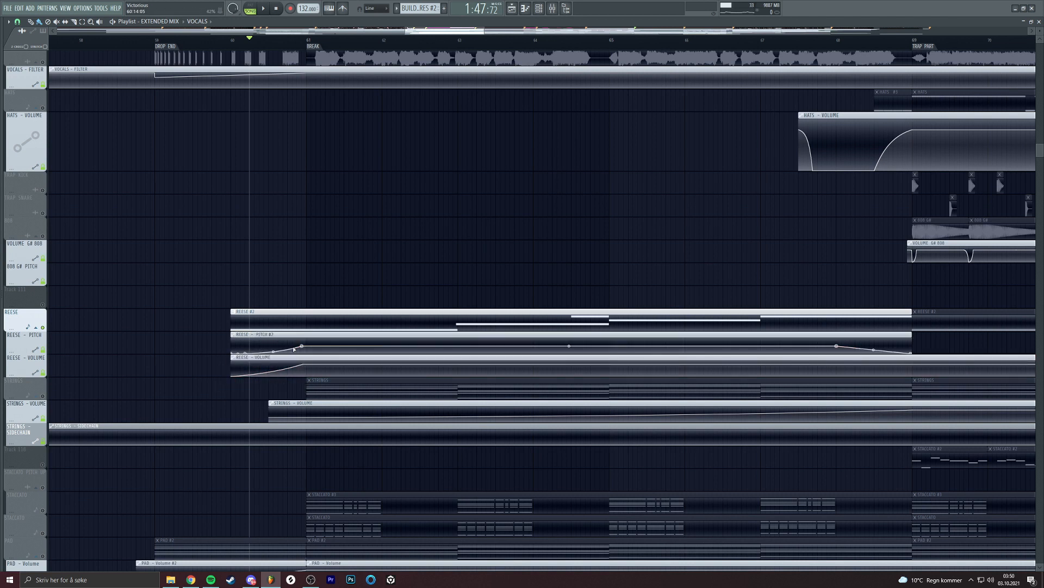
pyautogui.press('space')
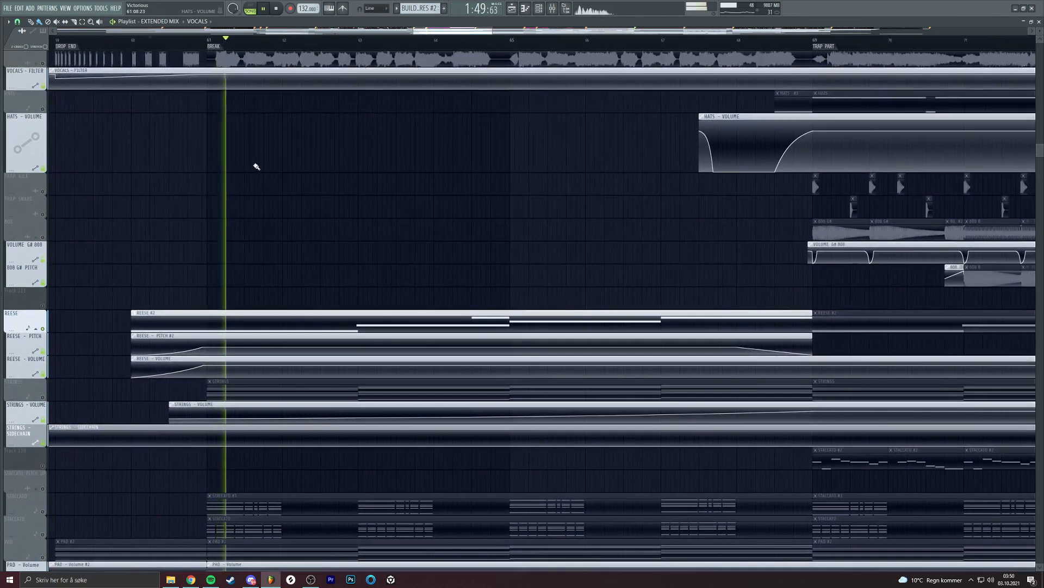
pyautogui.press('space')
# Open the break's first Reese pattern in the piano roll and play its notes
pyautogui.scroll(-3, 250, 177)
pyautogui.scroll(3, 264, 271)
pyautogui.click(244, 322)
pyautogui.doubleClick(242, 313)
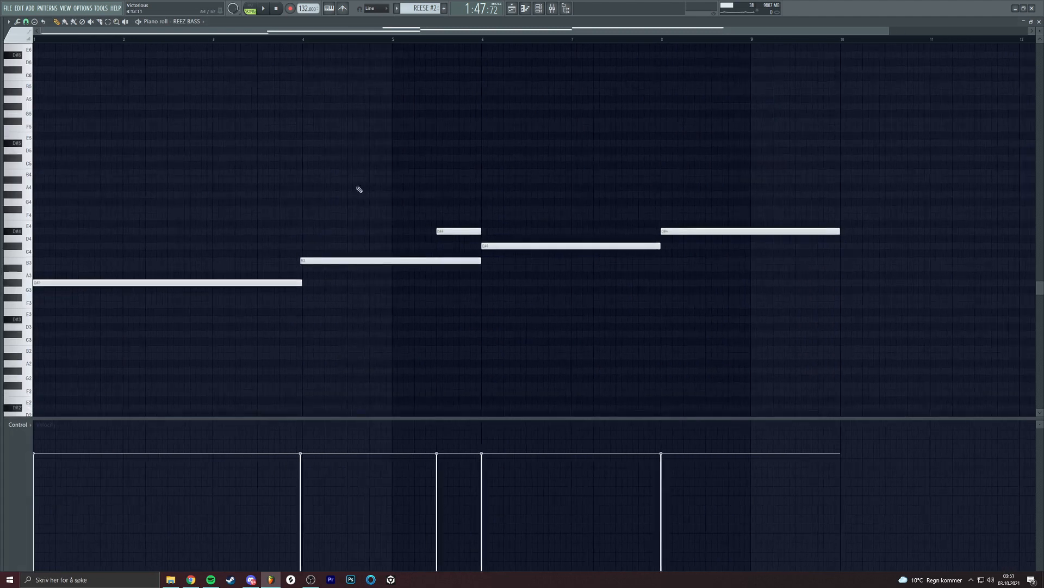
pyautogui.press('space')
# Open the REEZ BASS channel's Sylenth1 synth from the channel rack, view its patch, and close it
pyautogui.press('F6')
pyautogui.scroll(10, 119, 274)
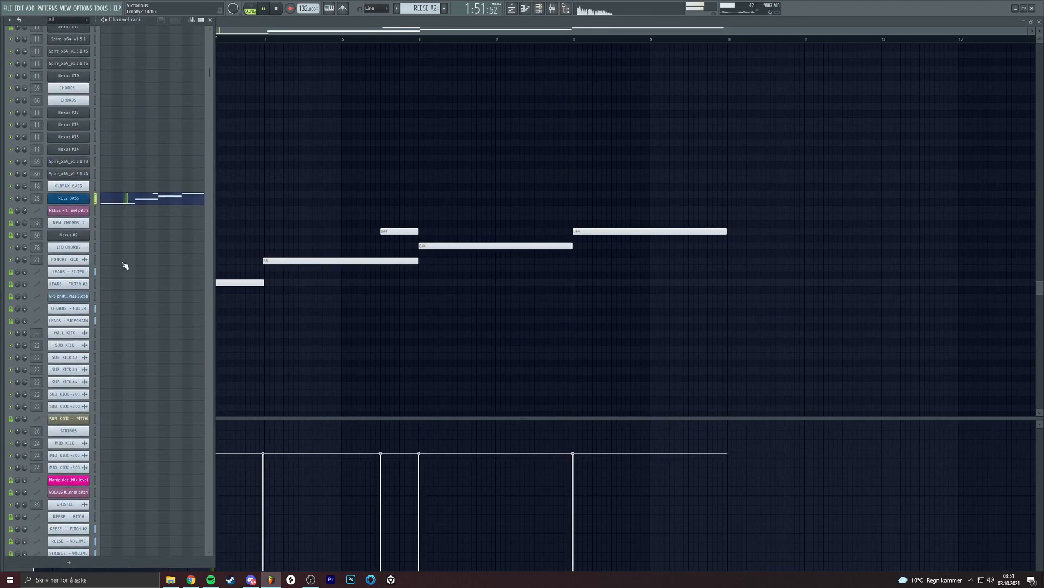
pyautogui.click(76, 200)
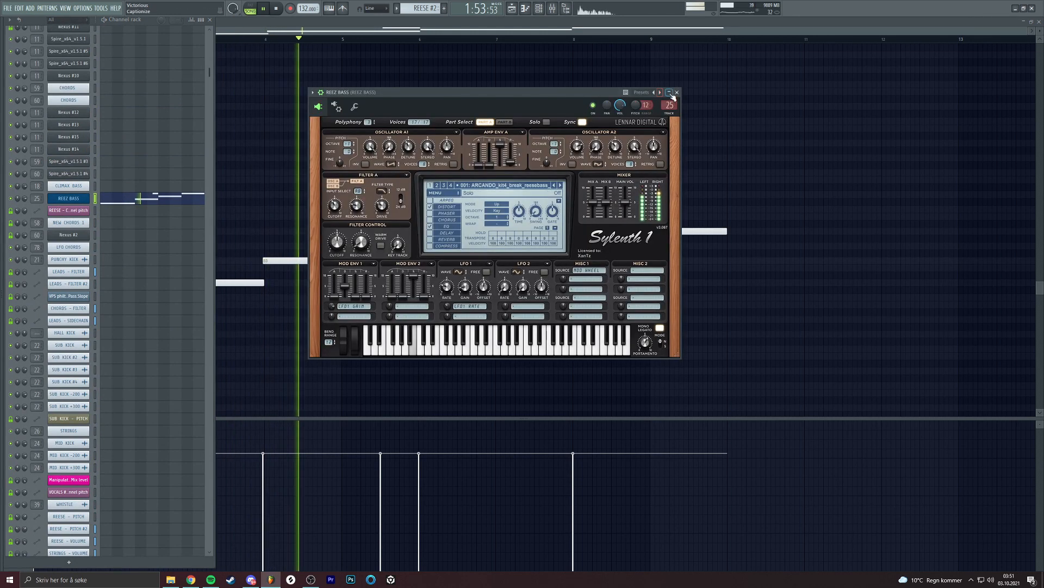
pyautogui.moveTo(558, 92); pyautogui.dragTo(684, 202)
pyautogui.rightClick(579, 150)
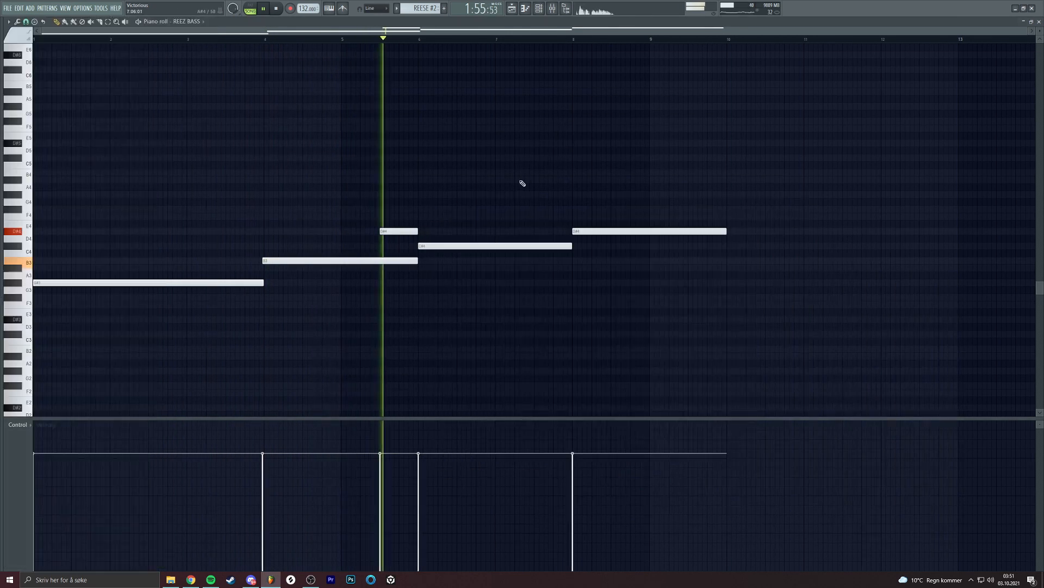
# Stop playback, show the REEZ BASS channel's mixer track, and check the WaveShell effect in its first slot
pyautogui.press('F6')
pyautogui.press('space')
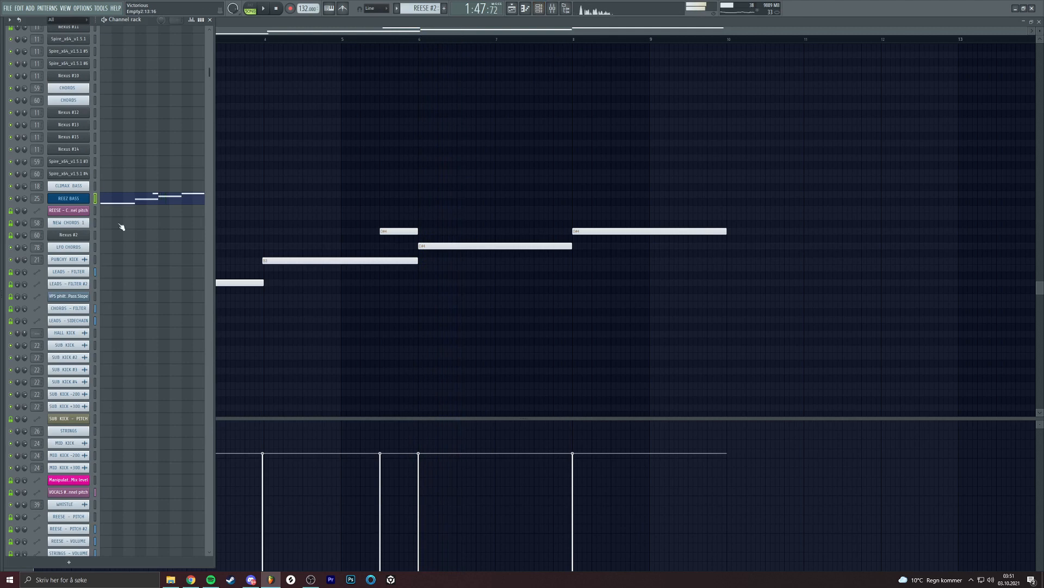
pyautogui.doubleClick(36, 198)
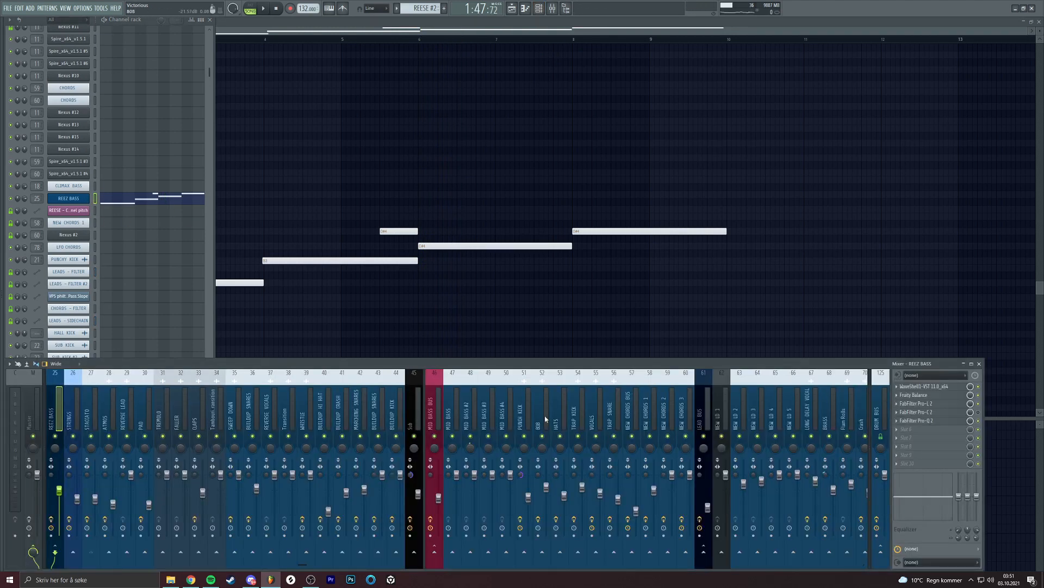
pyautogui.click(940, 386)
pyautogui.click(940, 388)
# Open the FabFilter Pro-L 2 limiter on the REEZ BASS track, play the Reese to watch its limiting, stop, and close it
pyautogui.click(924, 405)
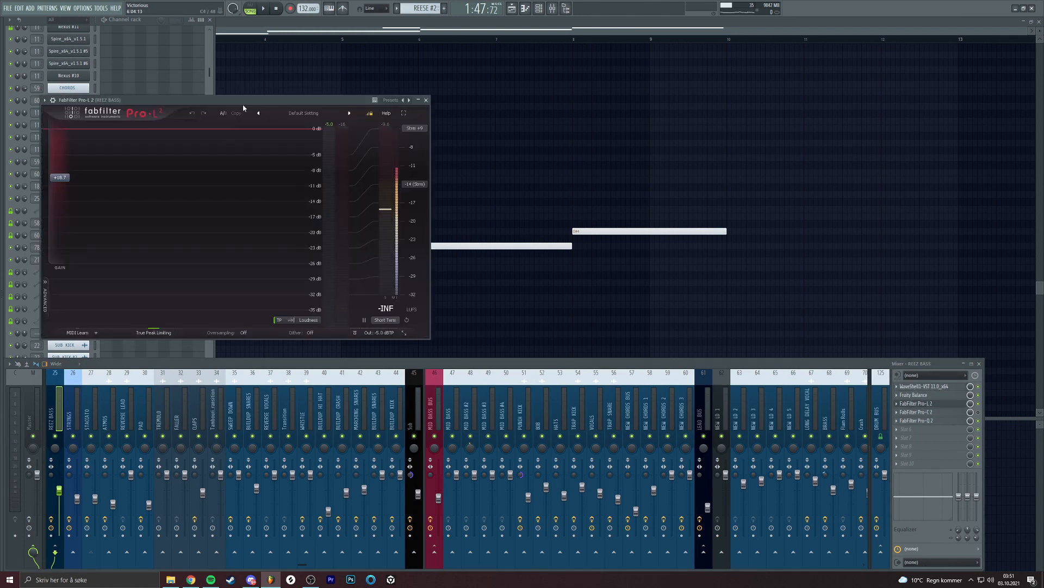
pyautogui.moveTo(241, 101); pyautogui.dragTo(399, 83)
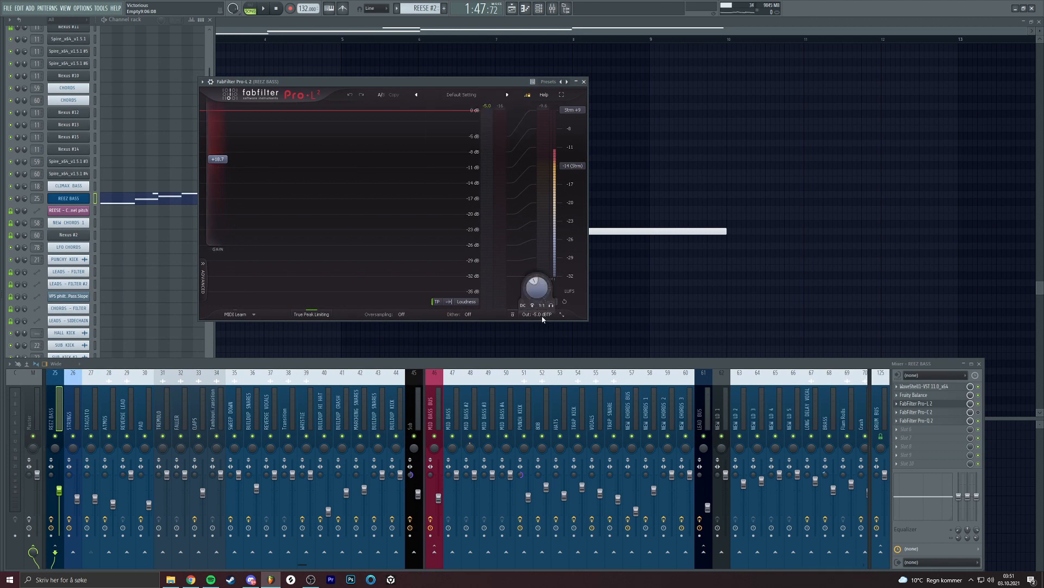
pyautogui.moveTo(349, 85); pyautogui.dragTo(401, 87)
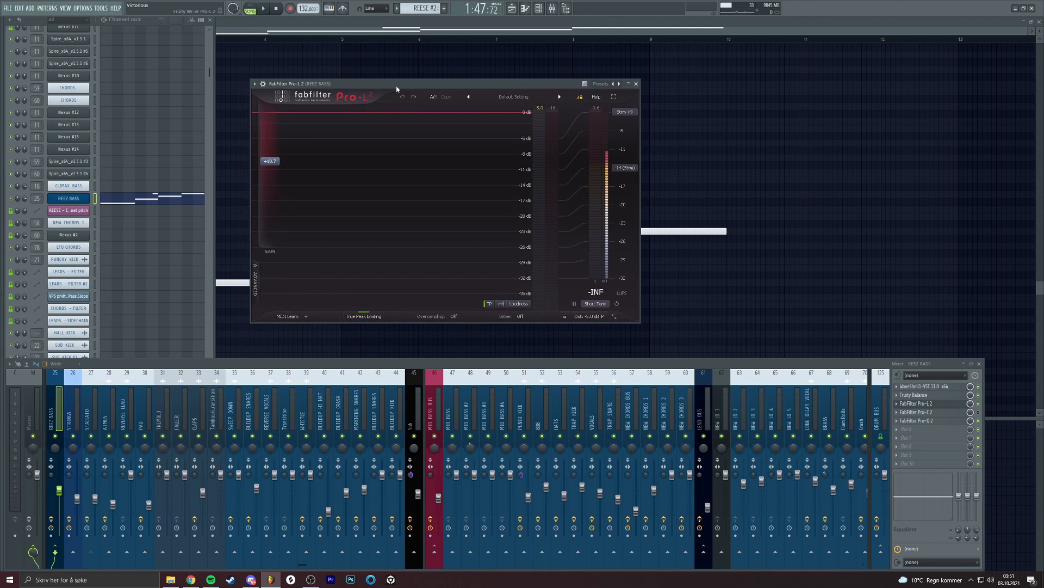
pyautogui.moveTo(397, 89); pyautogui.dragTo(397, 81)
pyautogui.press('space')
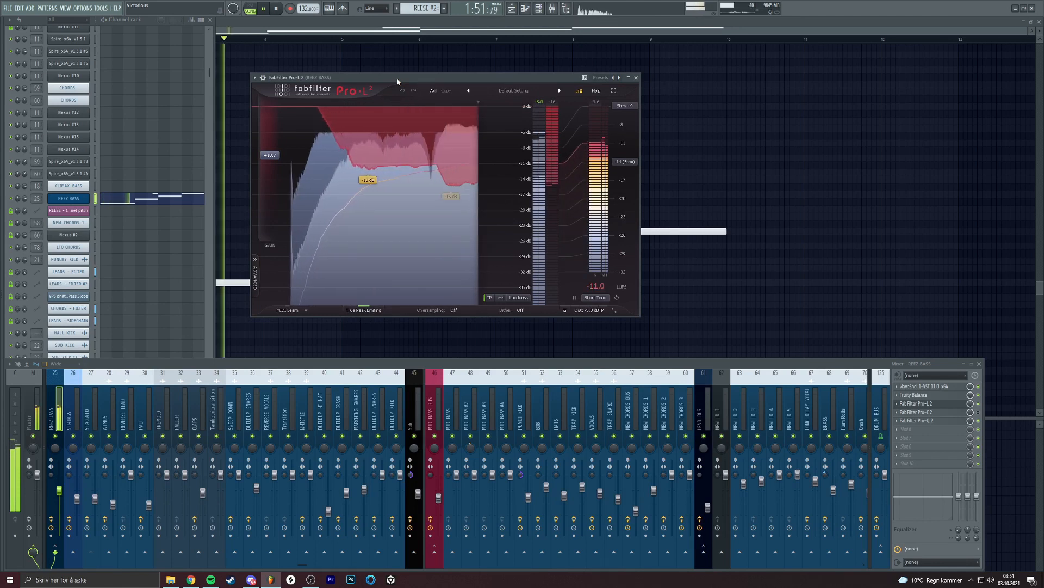
pyautogui.press('space')
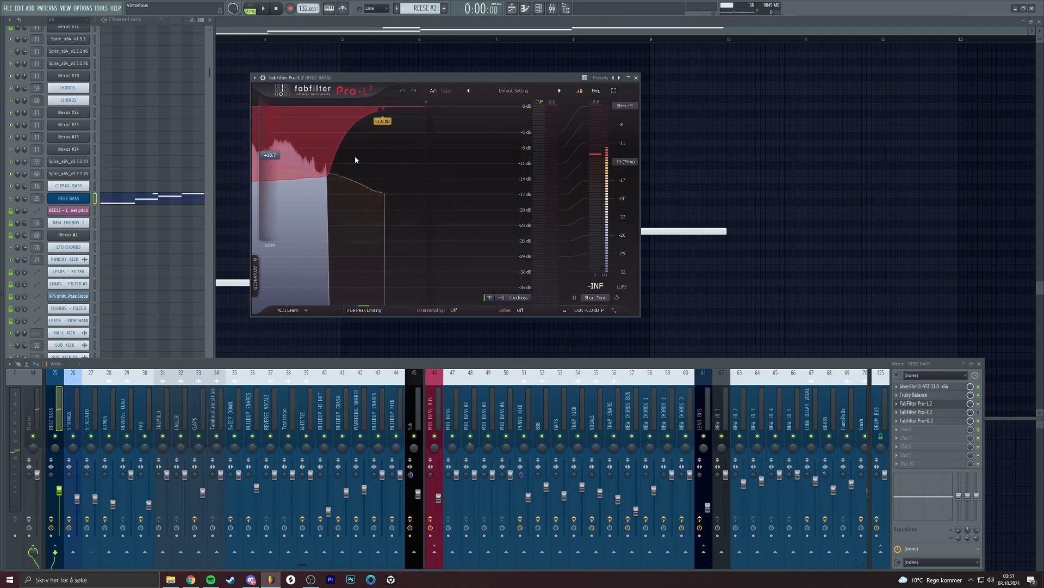
pyautogui.click(636, 78)
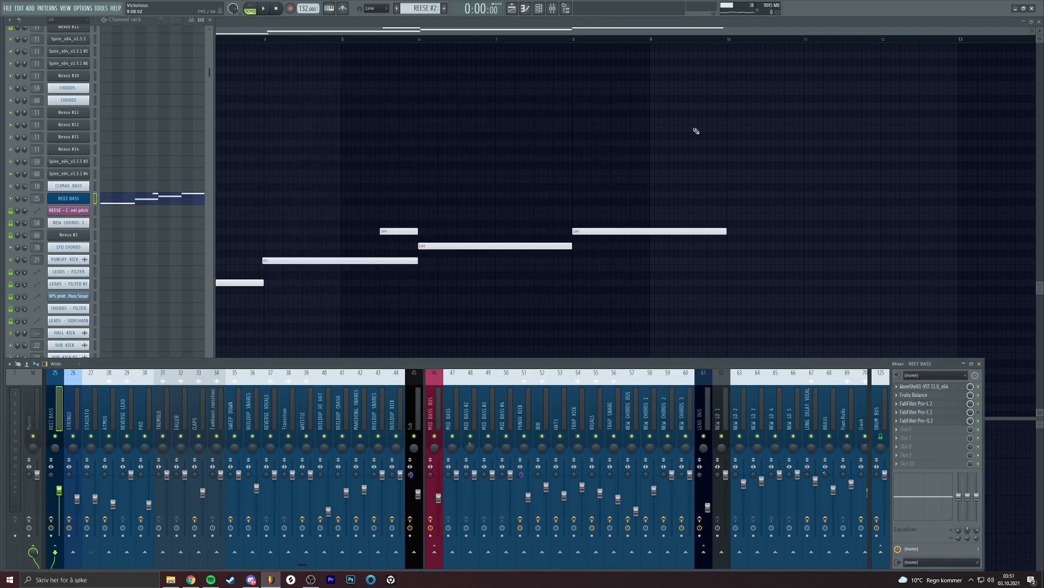
# Open the FabFilter Pro-Q 2 equalizer on the REEZ BASS track and inspect its low-cut and high-cut bands
pyautogui.click(932, 421)
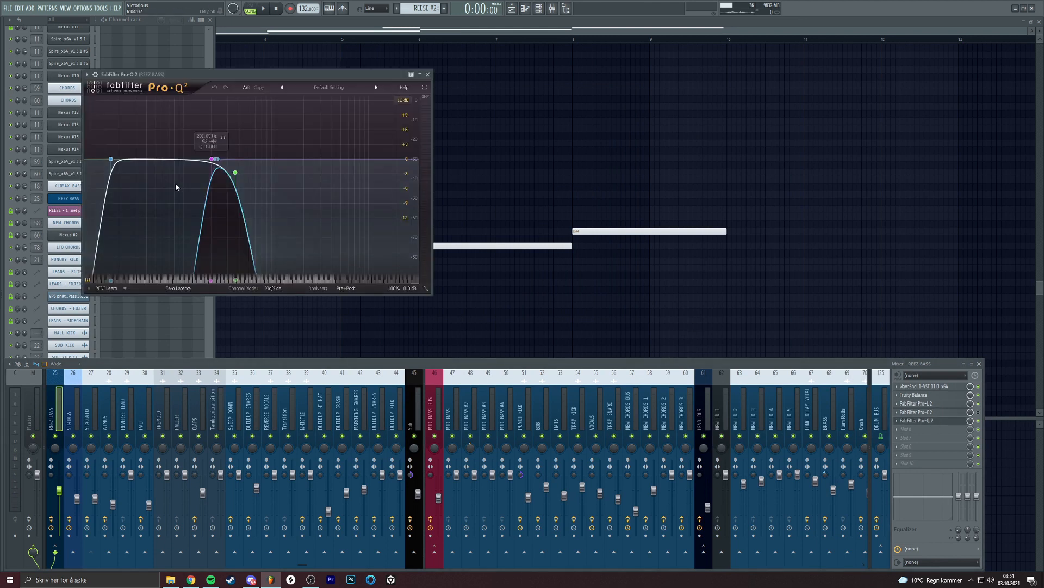
pyautogui.click(111, 159)
pyautogui.click(212, 158)
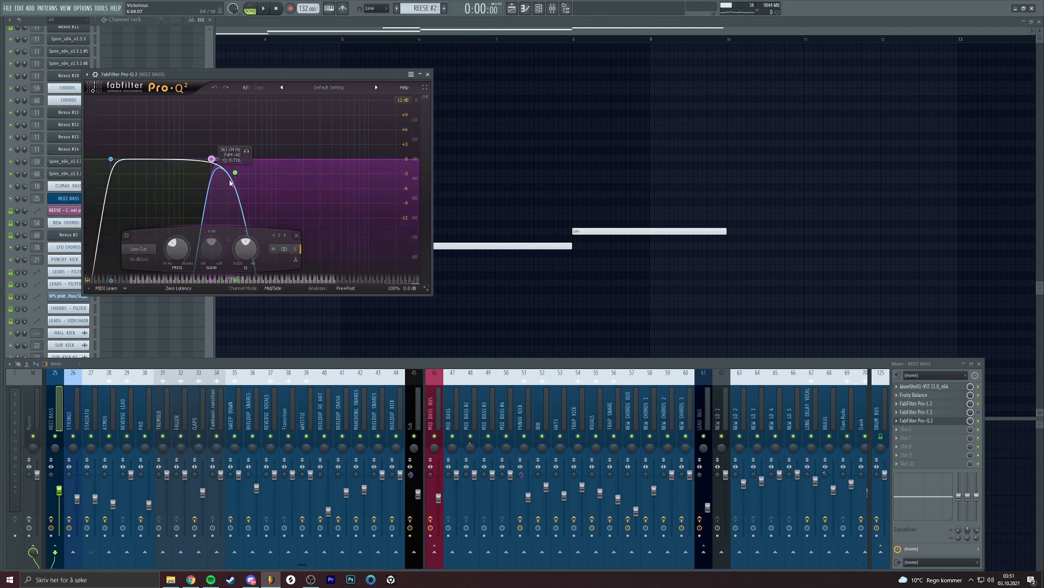
pyautogui.click(235, 172)
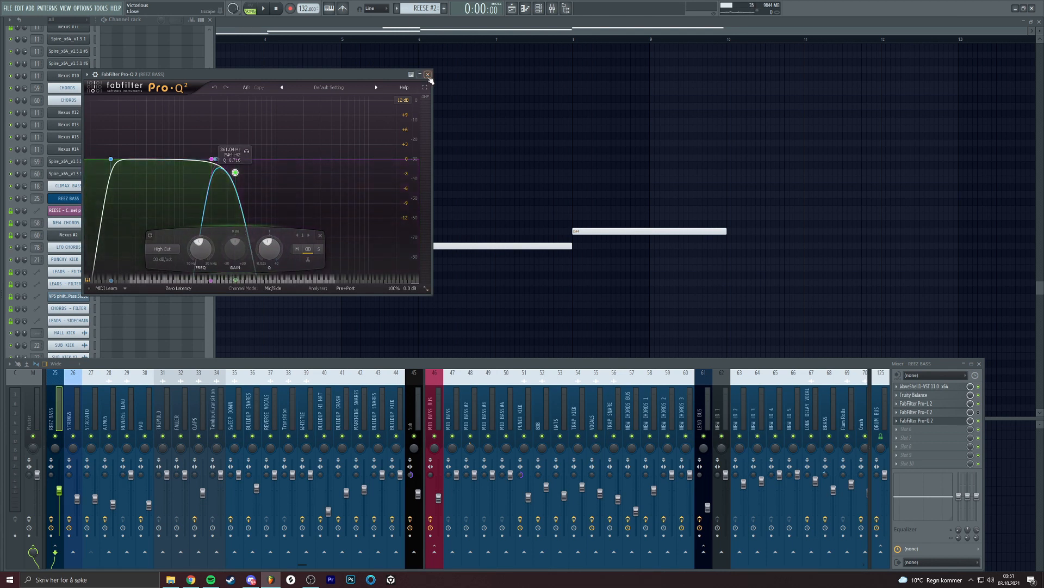
# Close the equalizer, return to the playlist, and play the soloed STRINGS layer from the Break marker
pyautogui.click(428, 75)
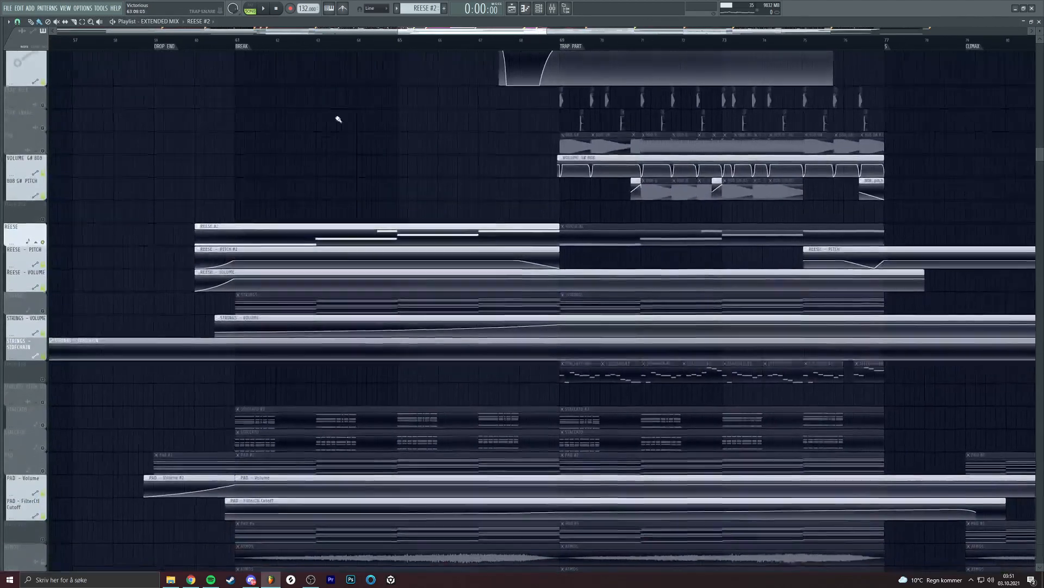
pyautogui.moveTo(338, 119); pyautogui.dragTo(277, 85)
pyautogui.scroll(-3, 291, 141)
pyautogui.click(228, 40)
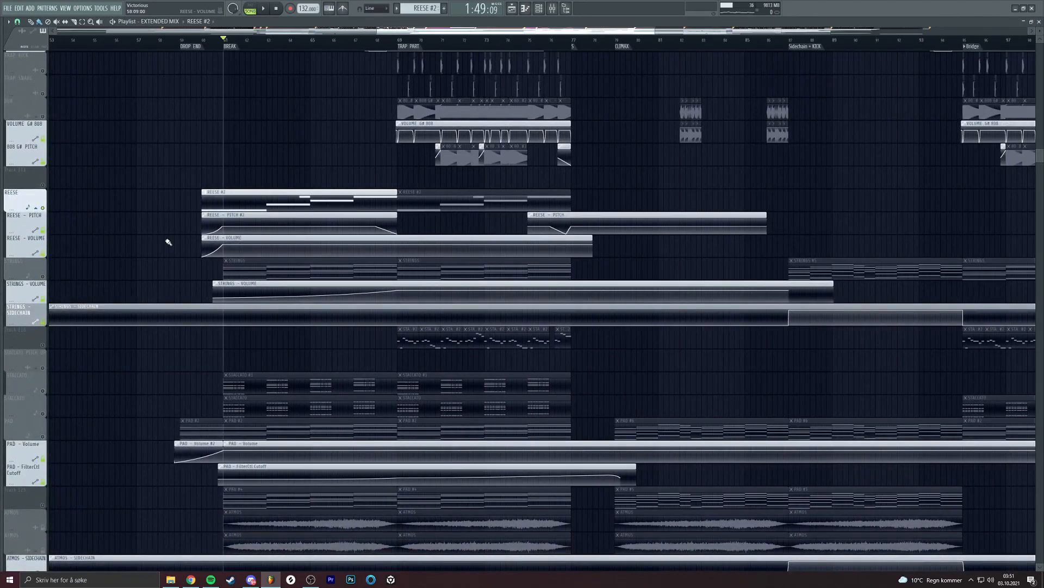
pyautogui.press('space')
pyautogui.scroll(3, 427, 128)
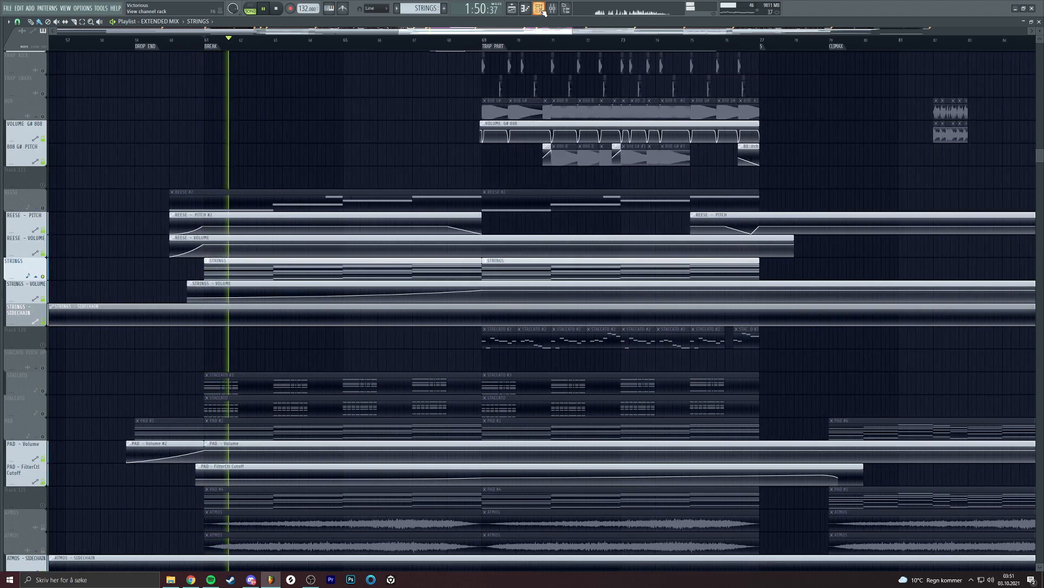
# Bring up the channel rack and the STRINGS mixer track while the strings keep playing
pyautogui.press('F6')
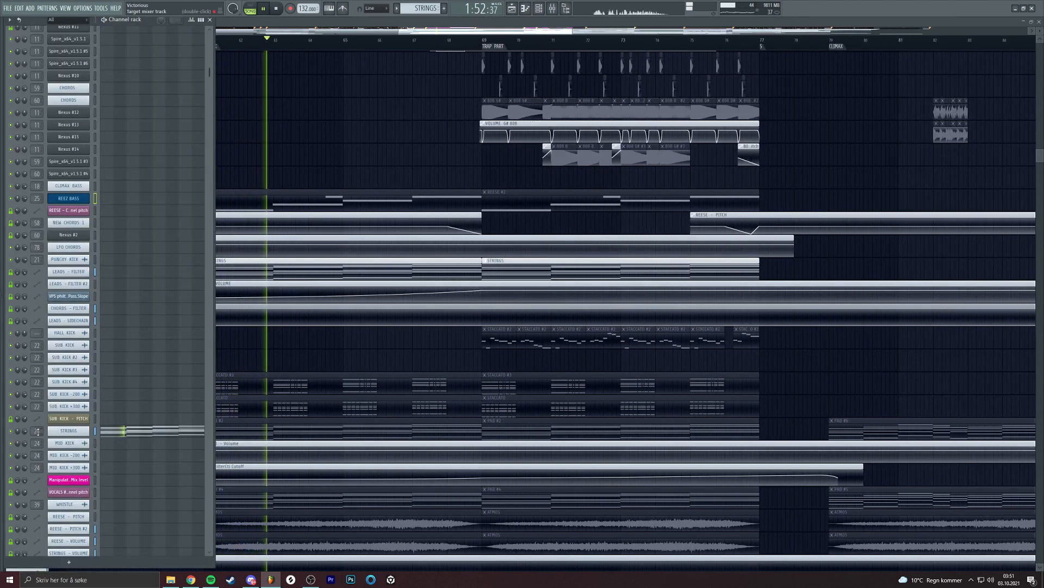
pyautogui.press('F9')
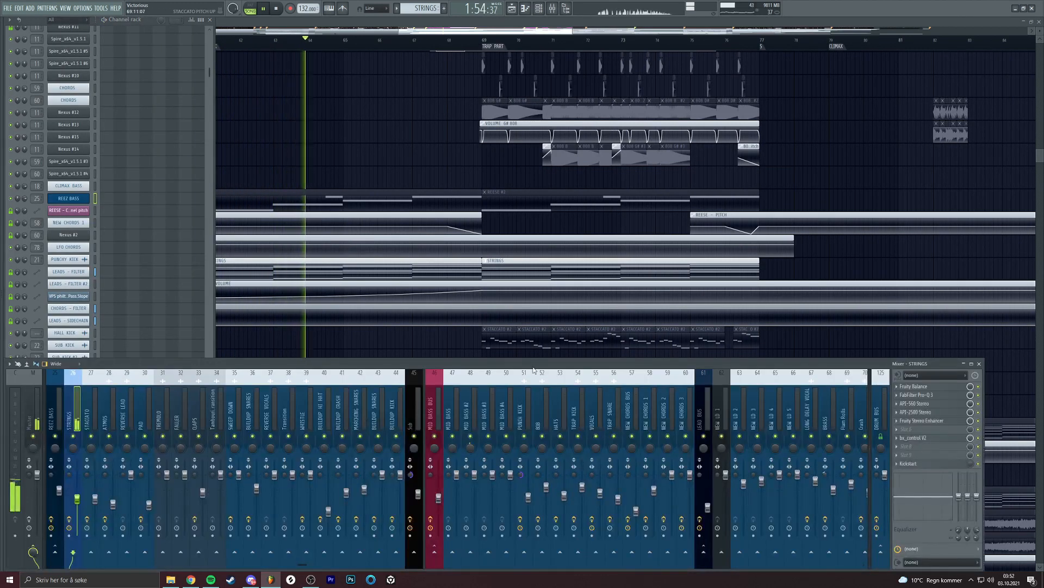
pyautogui.moveTo(534, 360); pyautogui.dragTo(538, 365)
pyautogui.scroll(-5, 430, 267)
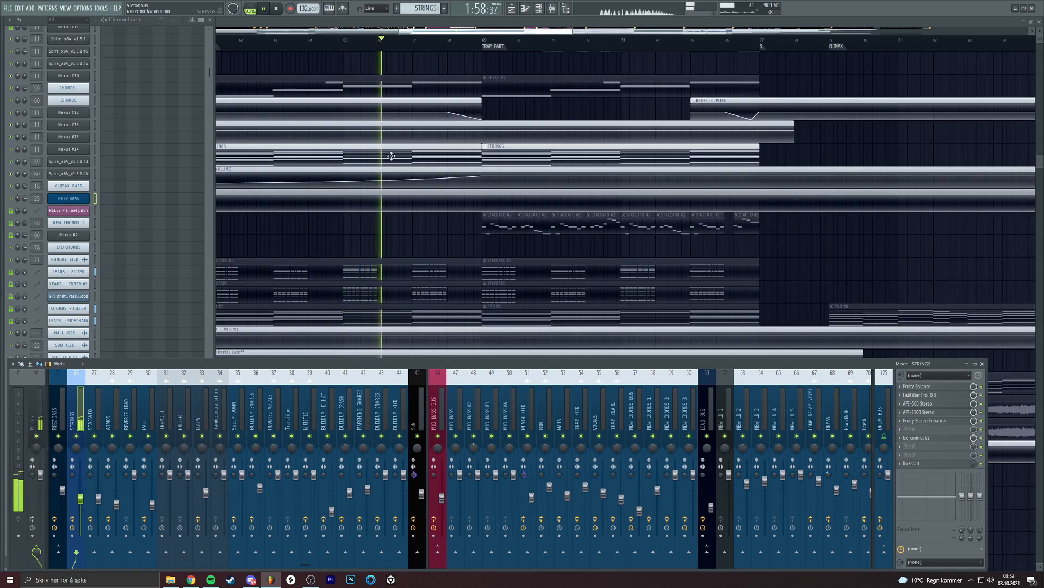
# Open the STRINGS pattern in the piano roll, view its chord notes, and stop playback
pyautogui.press('F7')
pyautogui.scroll(6, 370, 156)
pyautogui.scroll(-3, 395, 163)
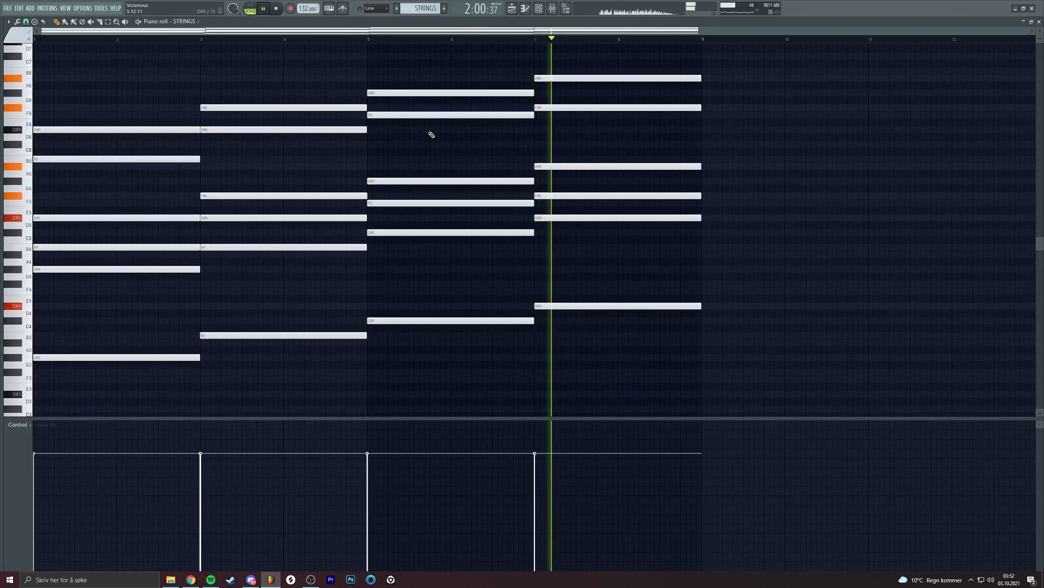
pyautogui.press('space')
# Show the STRINGS channel's mixer track, inspect the low-cut band in its FabFilter Pro-Q 3, and close the equalizer
pyautogui.click(539, 8)
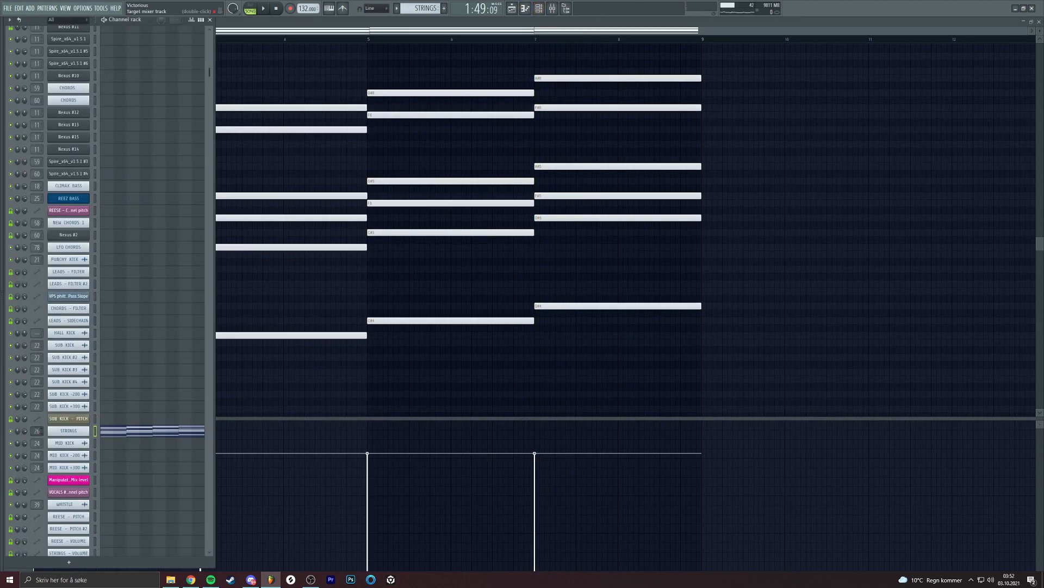
pyautogui.doubleClick(37, 431)
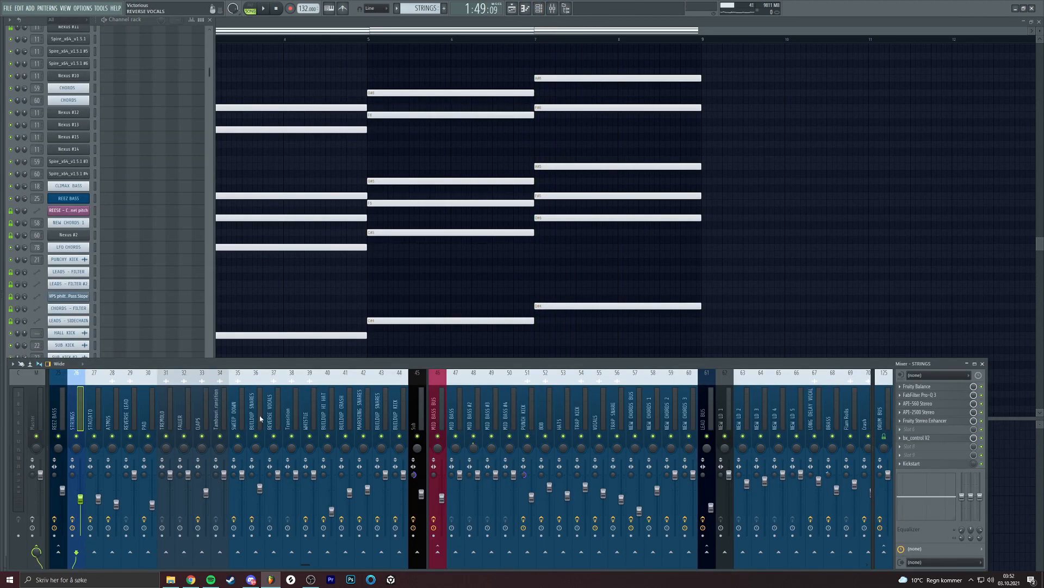
pyautogui.click(922, 396)
pyautogui.click(922, 395)
pyautogui.click(923, 387)
pyautogui.click(923, 387)
pyautogui.click(924, 395)
pyautogui.moveTo(163, 187)
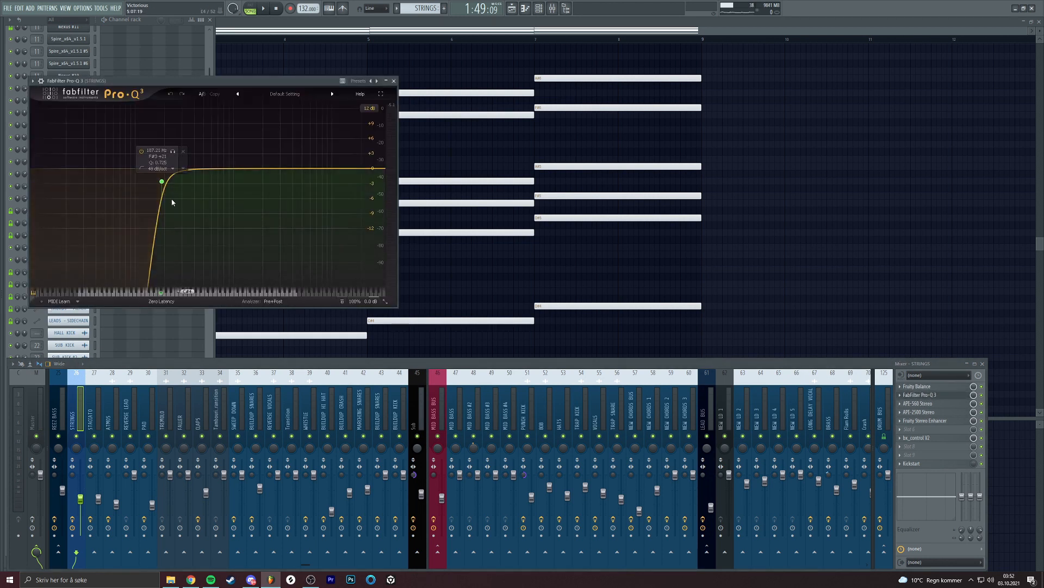
pyautogui.click(922, 395)
# View the settings of the API-560 equalizer and API-2500 compressor on the STRINGS track, closing each one
pyautogui.click(919, 403)
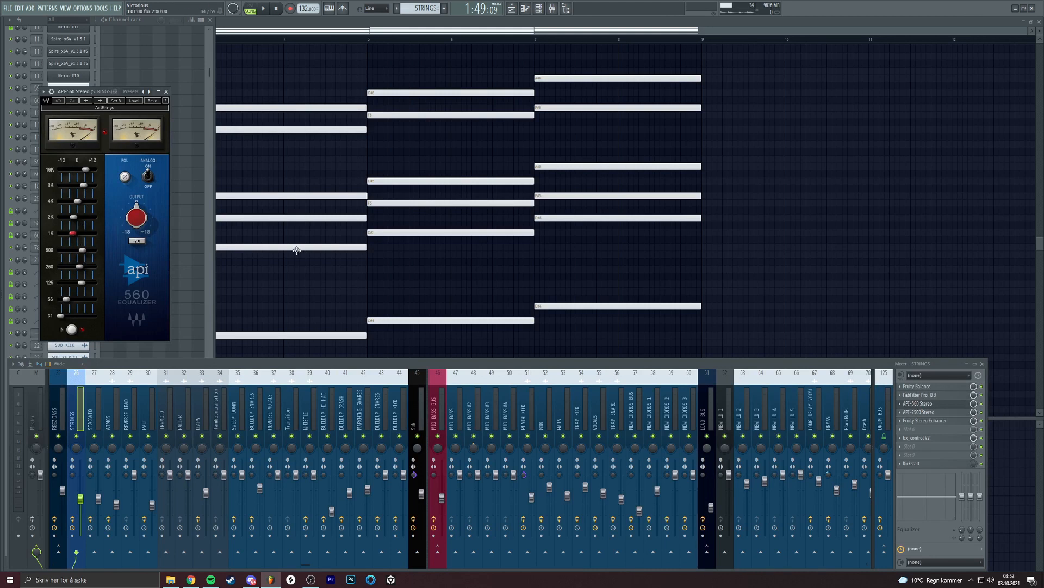
pyautogui.press('Escape')
pyautogui.click(907, 409)
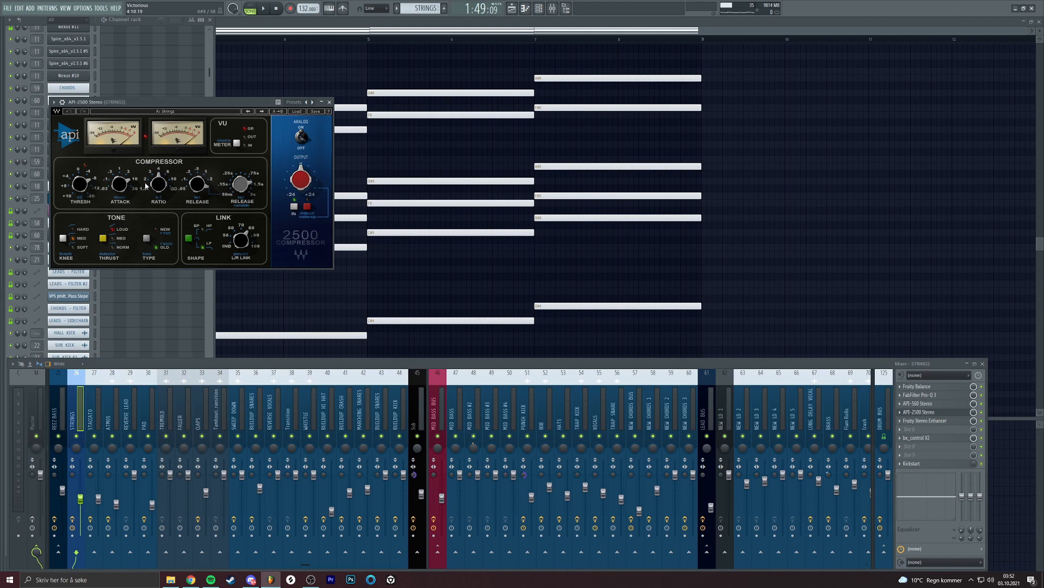
pyautogui.moveTo(150, 107); pyautogui.dragTo(390, 114)
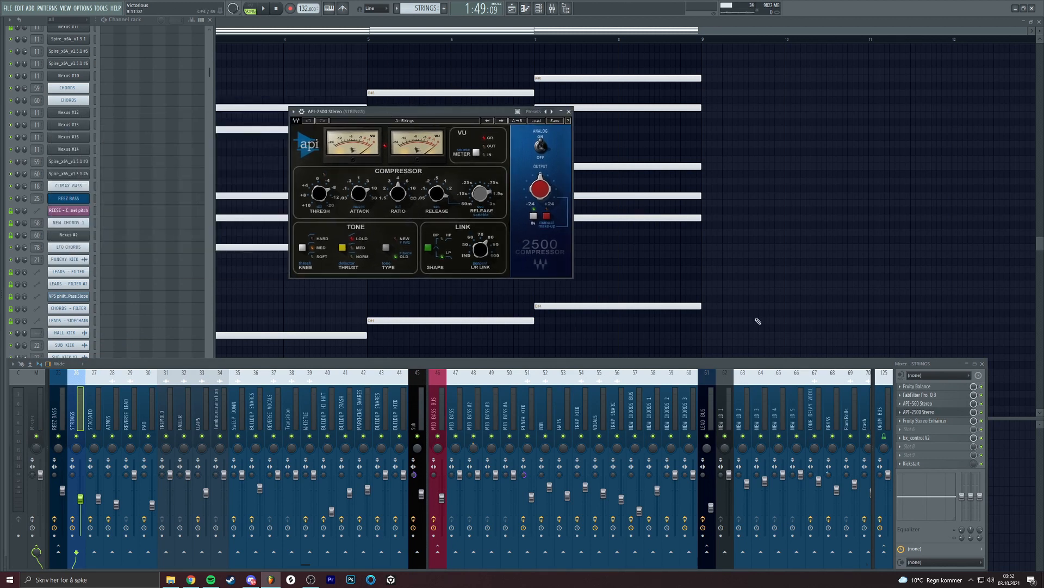
pyautogui.press('Escape')
# View the Fruity Stereo Enhancer and bx_control V2 settings on the STRINGS track, closing each one
pyautogui.click(920, 421)
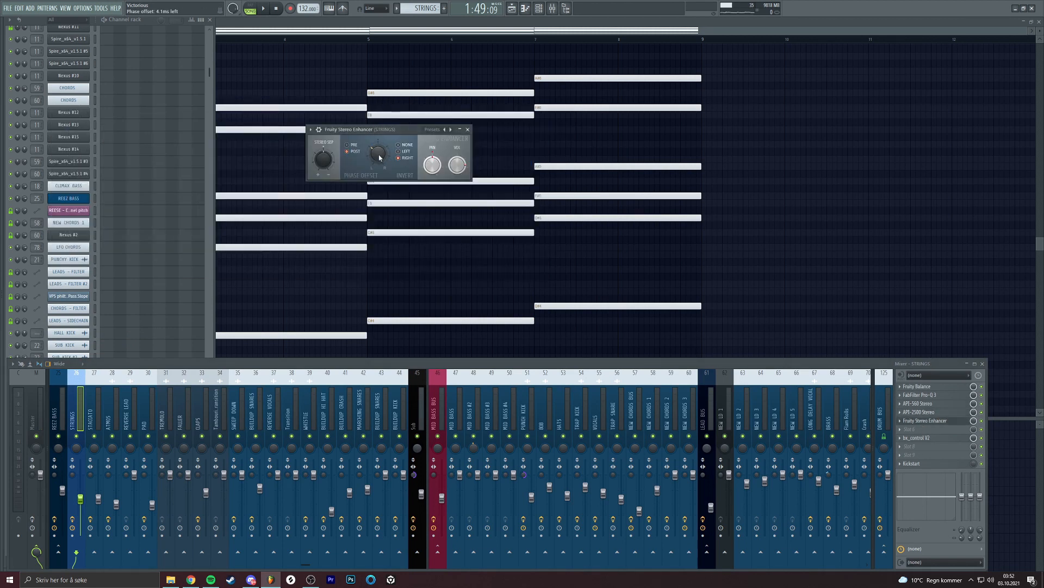
pyautogui.click(468, 130)
pyautogui.click(937, 439)
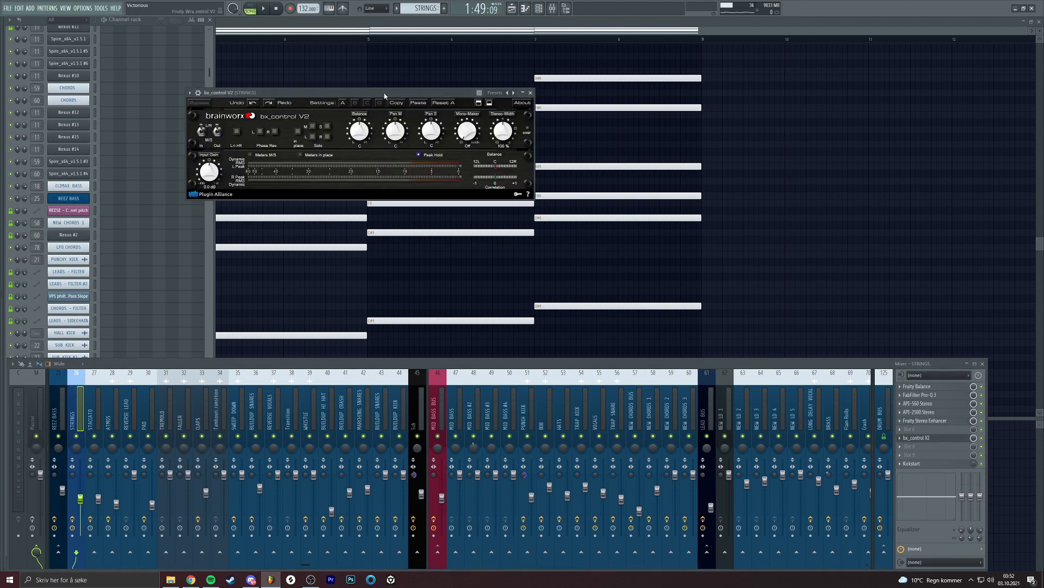
pyautogui.moveTo(384, 96); pyautogui.dragTo(436, 118)
pyautogui.click(581, 116)
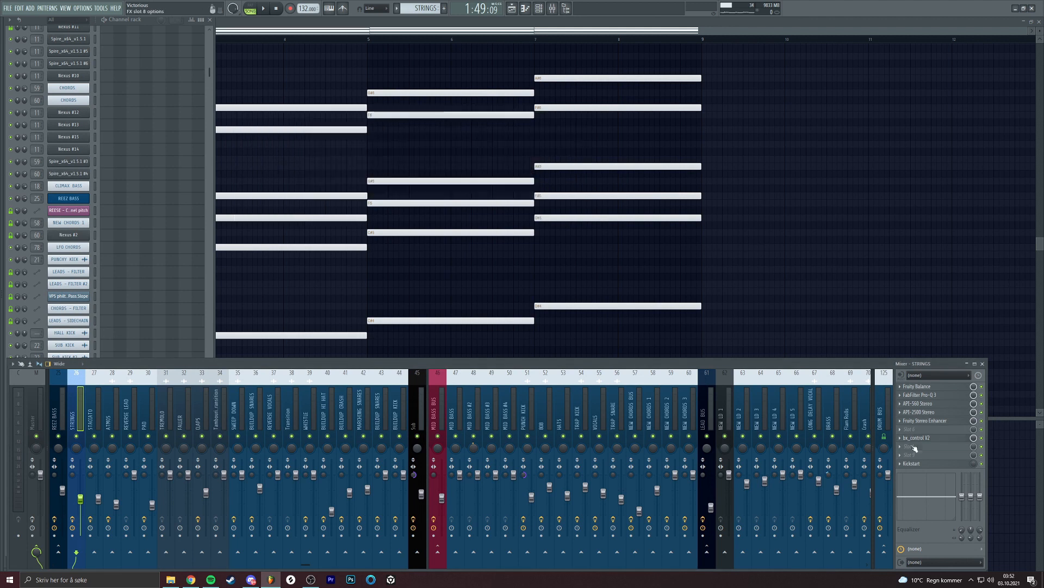
# View the Kickstart sidechain curve on the STRINGS track and close the open windows to return to the playlist
pyautogui.click(929, 465)
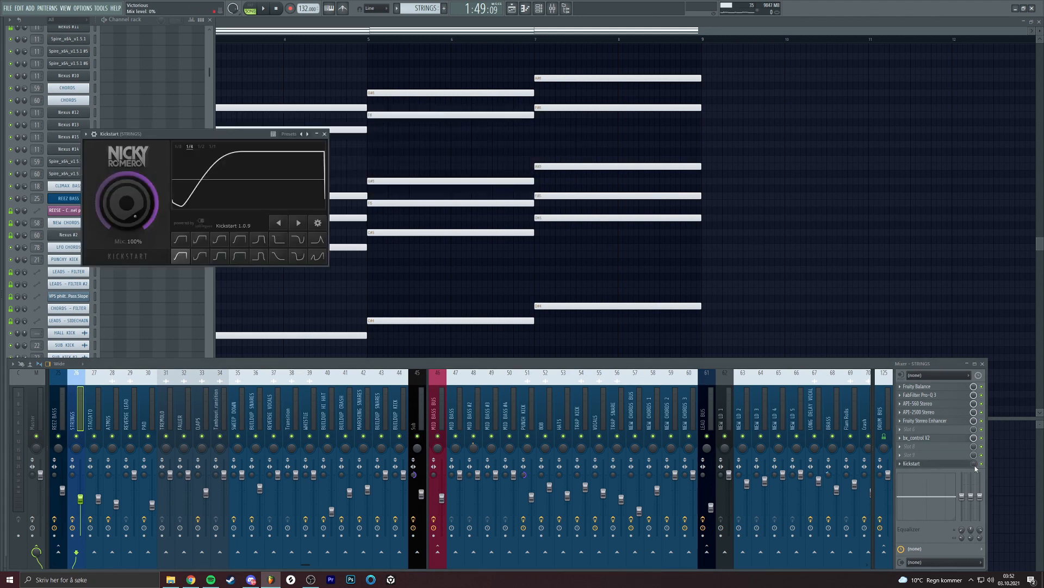
pyautogui.press('Escape')
pyautogui.press('Escape')
pyautogui.press('Escape')
pyautogui.press('Escape')
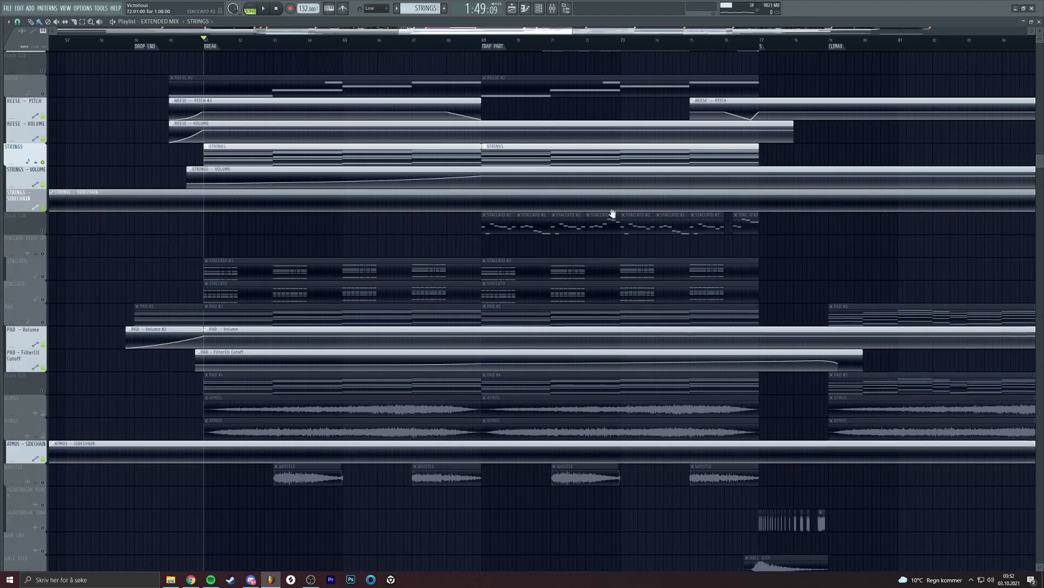
# Examine the STRINGS - SIDECHAIN automation around the Sidechain + KICK section and return to the Break
pyautogui.scroll(-3, 615, 214)
pyautogui.moveTo(770, 167); pyautogui.dragTo(532, 172)
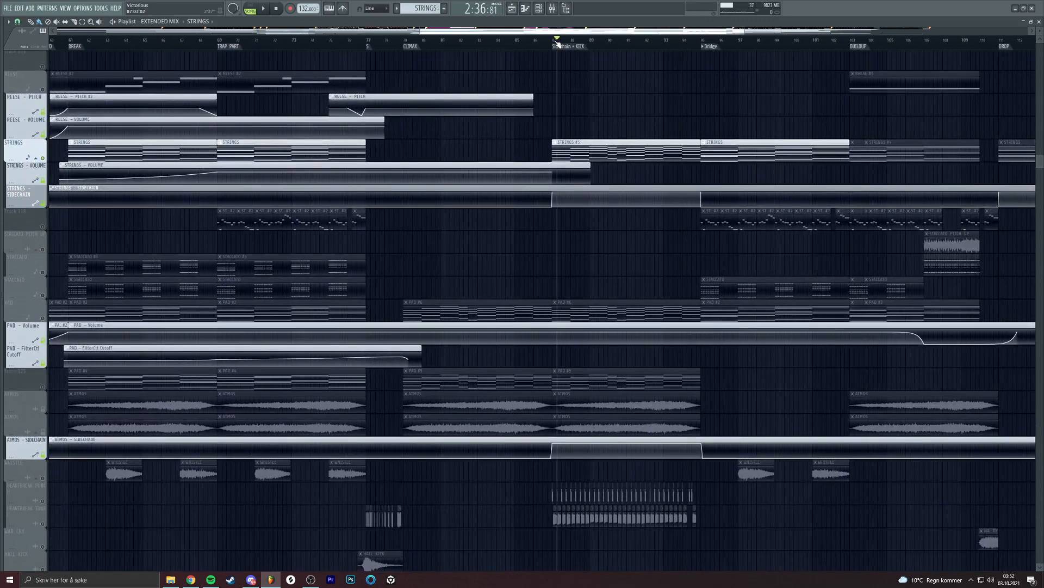
pyautogui.moveTo(420, 77); pyautogui.dragTo(265, 64)
pyautogui.scroll(2, 256, 63)
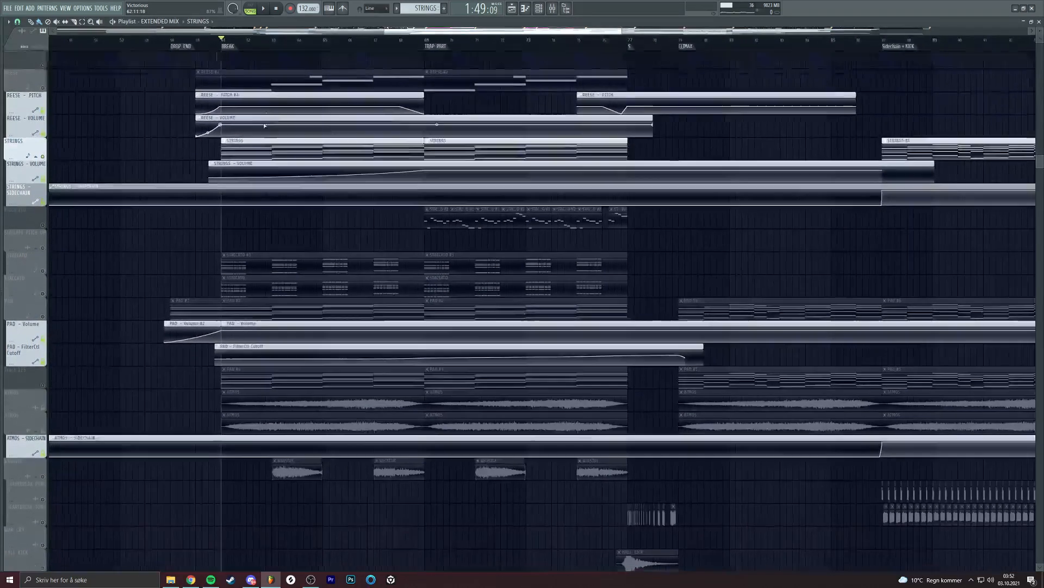
# Solo the lower STACCATO track in the playlist
pyautogui.rightClick(43, 291)
pyautogui.rightClick(45, 294)
pyautogui.click(34, 308)
pyautogui.rightClick(39, 295)
pyautogui.click(28, 309)
pyautogui.rightClick(42, 314)
pyautogui.moveTo(245, 258); pyautogui.dragTo(240, 212)
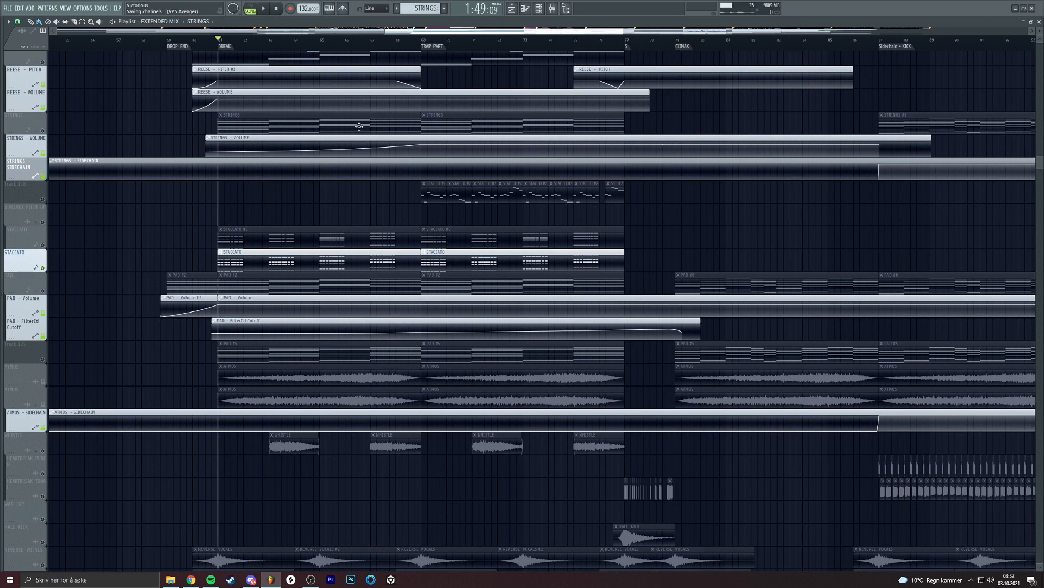
pyautogui.scroll(-1, 260, 198)
# Play the staccato briefly, inspect the STACCATO CHORDS notes in the piano roll, and return to the playlist
pyautogui.press('space')
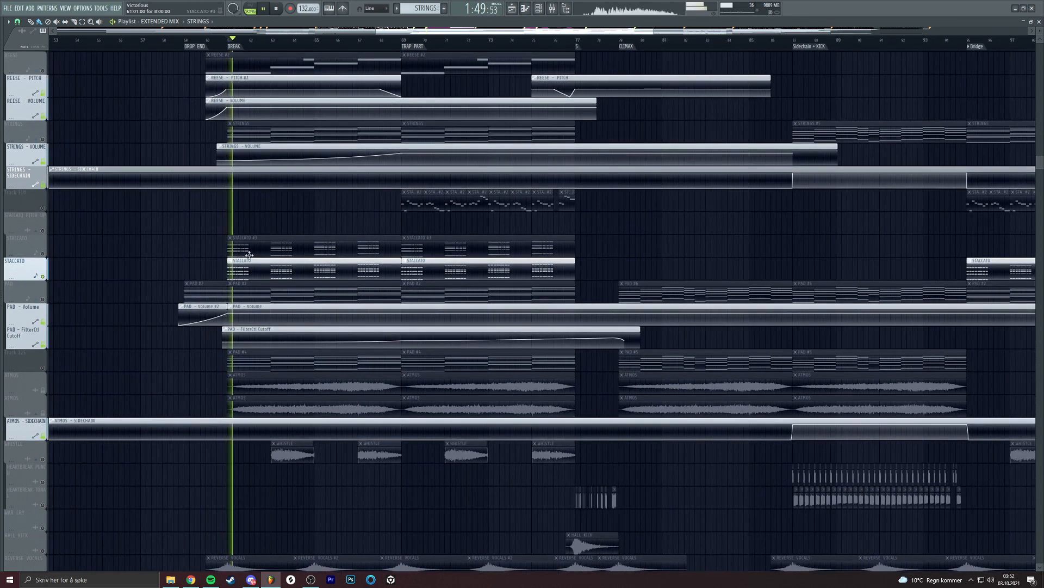
pyautogui.press('space')
pyautogui.doubleClick(253, 272)
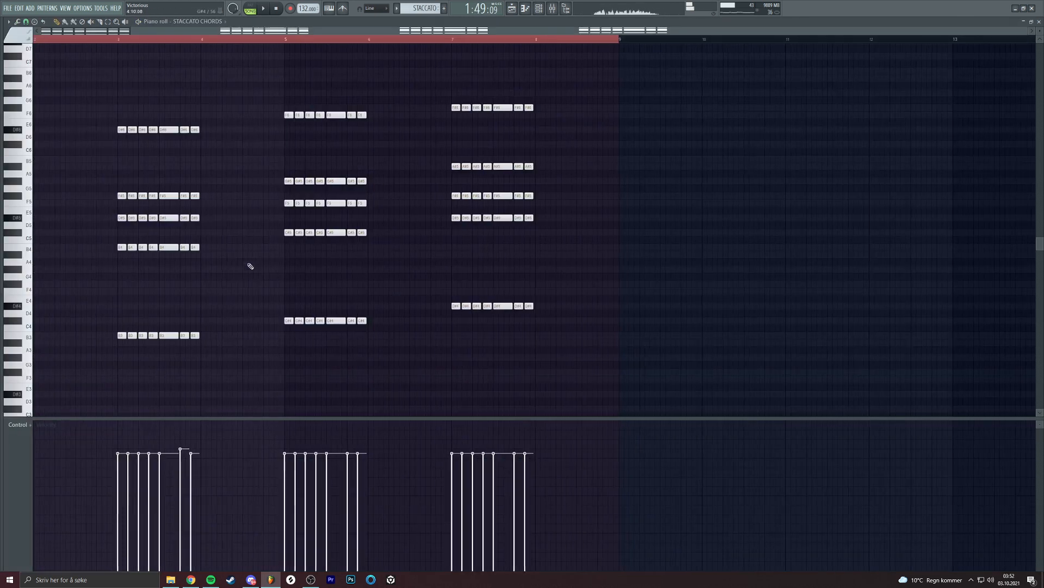
pyautogui.moveTo(779, 92); pyautogui.dragTo(78, 380)
pyautogui.moveTo(151, 367); pyautogui.dragTo(36, 139)
pyautogui.press('Escape')
# Play the soloed STACCATO layer from the Break in the playlist
pyautogui.moveTo(431, 176); pyautogui.dragTo(370, 172)
pyautogui.moveTo(454, 211)
pyautogui.mouseDown()
pyautogui.moveTo(428, 179)
pyautogui.moveTo(439, 174)
pyautogui.mouseUp()
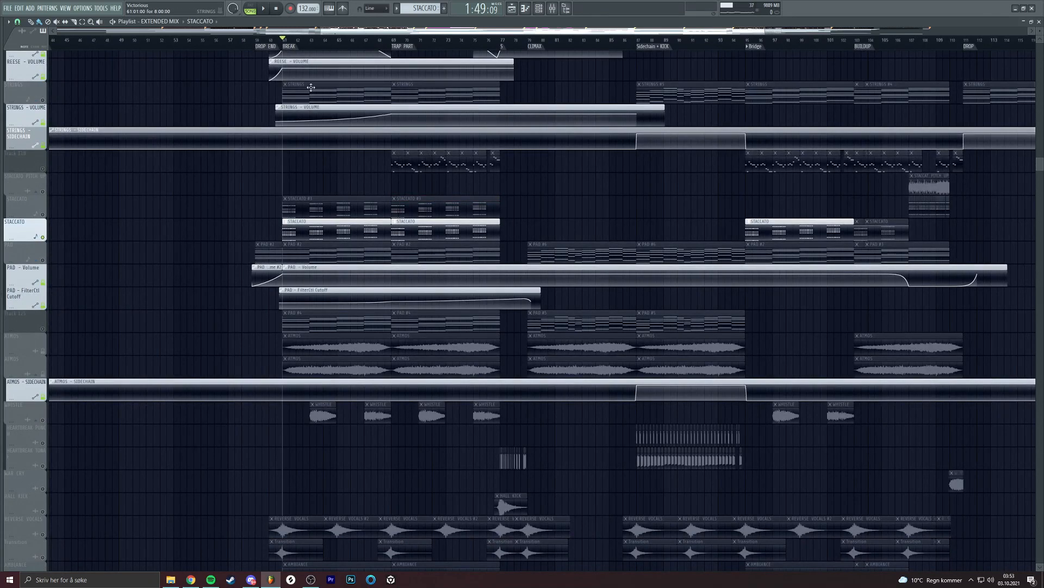
pyautogui.press('space')
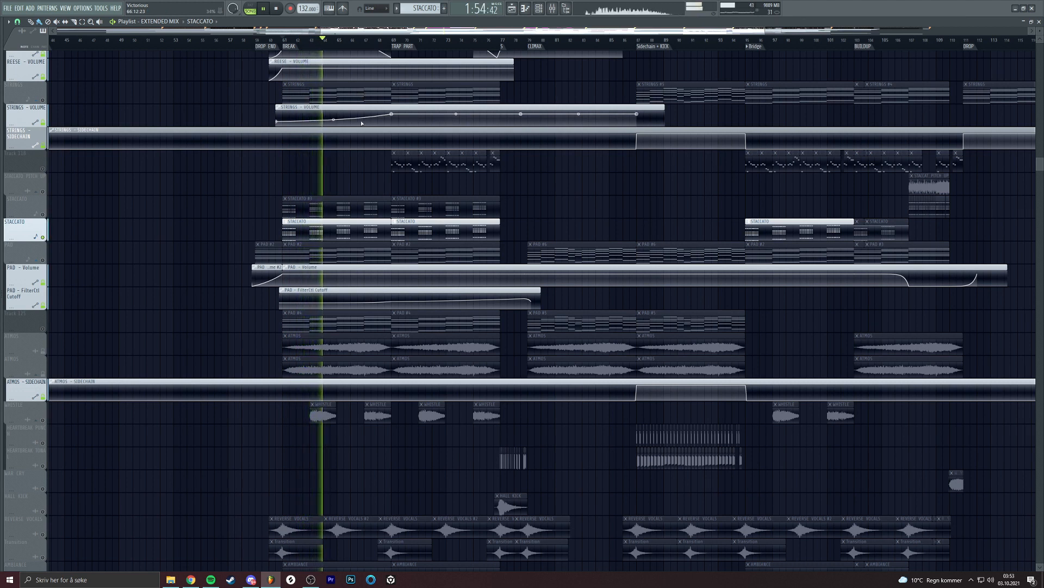
pyautogui.scroll(-2, 307, 190)
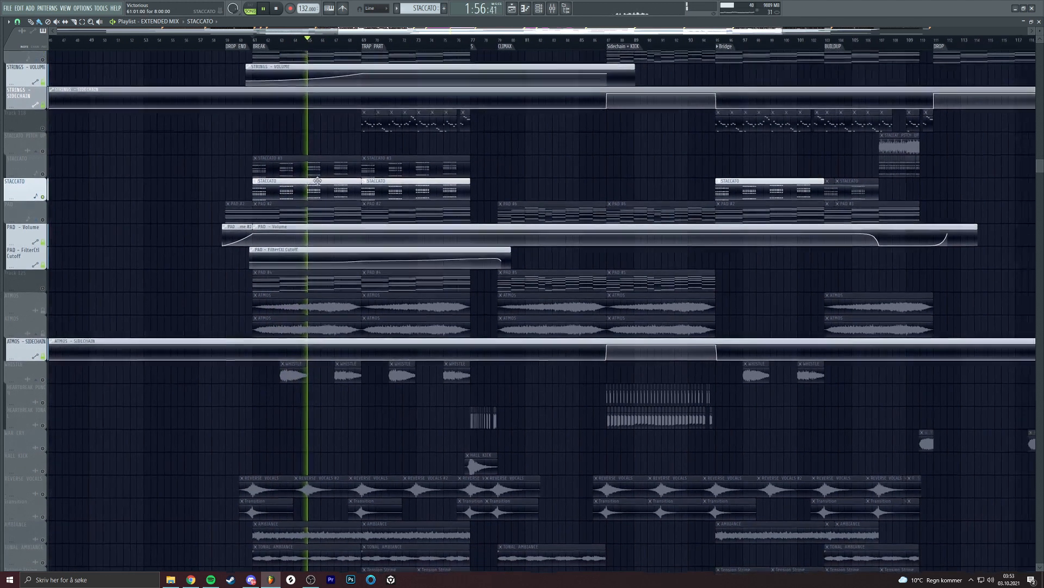
# Stop playback and inspect the FabFilter Pro-Q 3 and ArtsAcoustic Reverb on the STACCATO mixer track
pyautogui.press('F6')
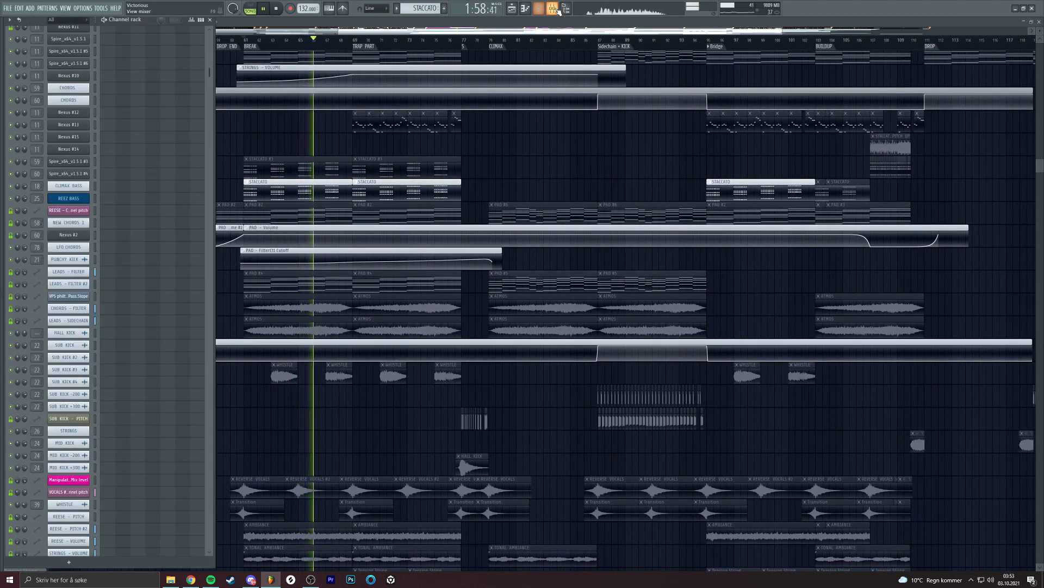
pyautogui.press('F9')
pyautogui.press('Right')
pyautogui.press('space')
pyautogui.click(932, 387)
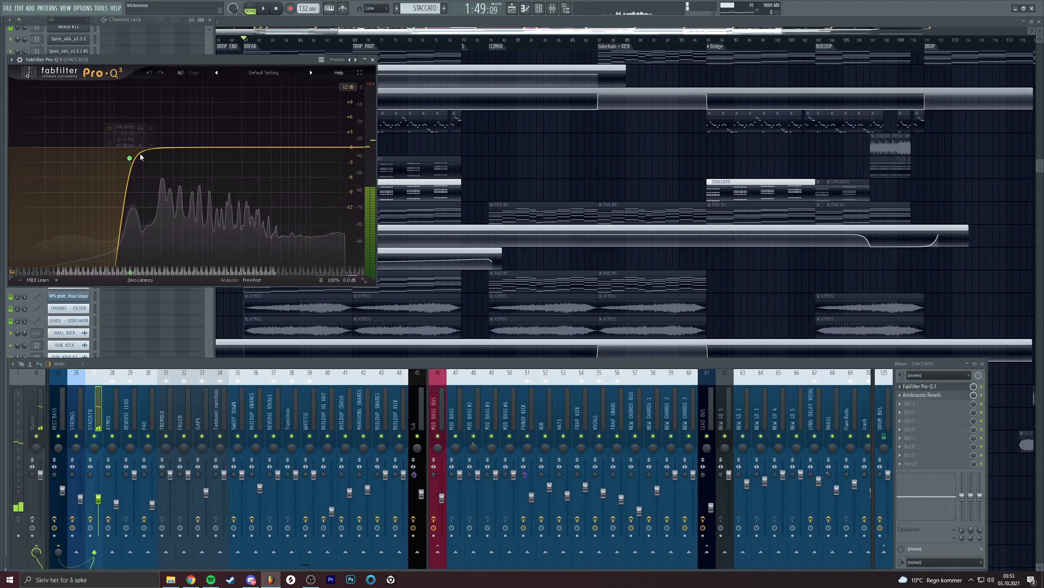
pyautogui.click(920, 387)
pyautogui.click(910, 394)
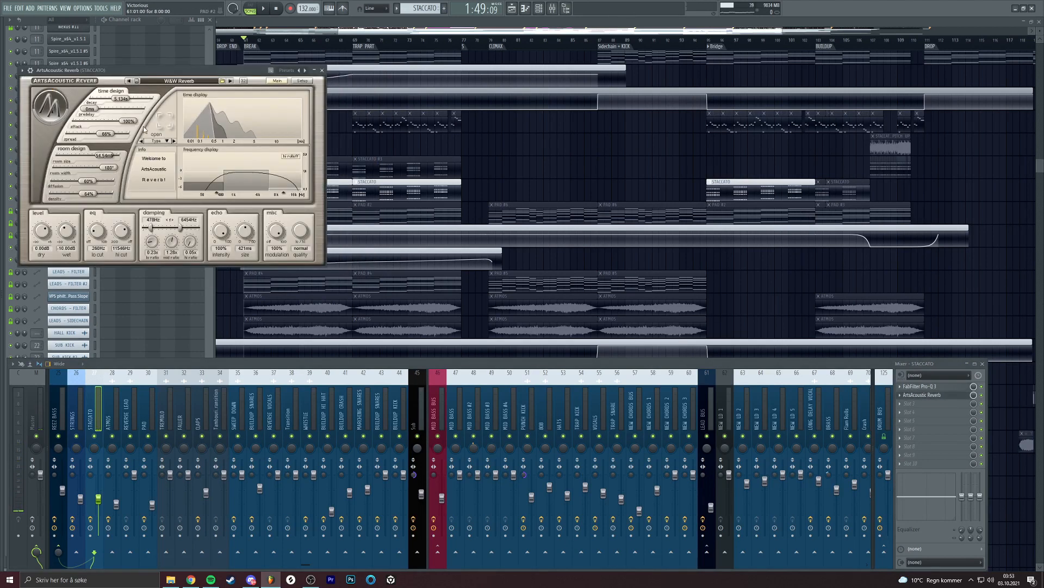
pyautogui.click(322, 70)
# Return to the staccato and pad clips in the playlist and save the project
pyautogui.moveTo(323, 193); pyautogui.dragTo(340, 199)
pyautogui.scroll(4, 282, 162)
pyautogui.moveTo(299, 161)
pyautogui.mouseDown()
pyautogui.moveTo(328, 154)
pyautogui.moveTo(311, 157)
pyautogui.mouseUp()
pyautogui.moveTo(108, 239); pyautogui.dragTo(72, 242)
pyautogui.hotkey('ctrl', 's')
# Solo the PAD track and play it from the Break
pyautogui.rightClick(43, 227)
pyautogui.moveTo(274, 124); pyautogui.dragTo(251, 129)
pyautogui.press('space')
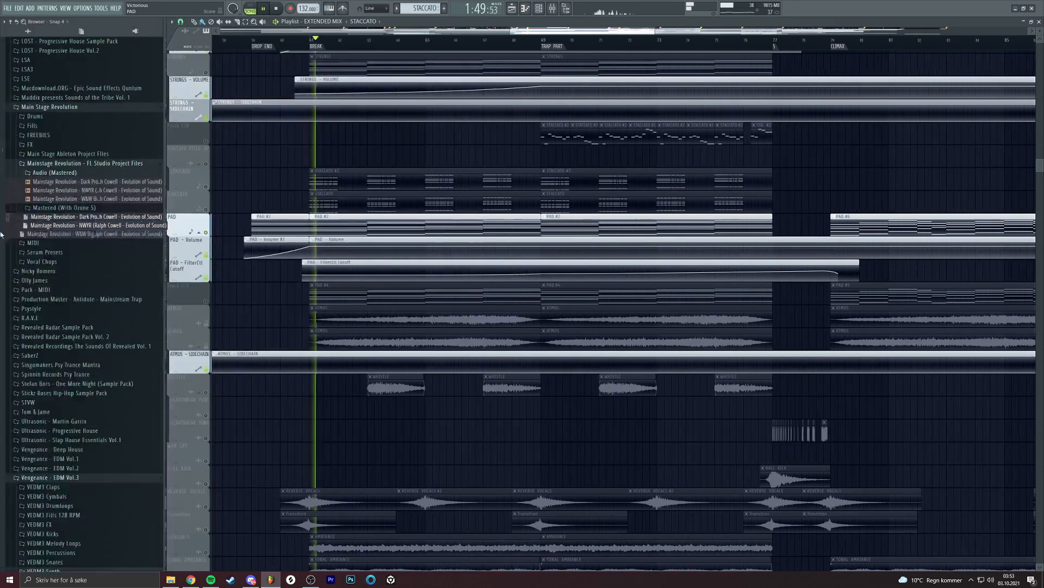
# Open the PAD channel's Sylenth1 synth from the channel rack, view its patch, close it, and stop playback
pyautogui.click(539, 8)
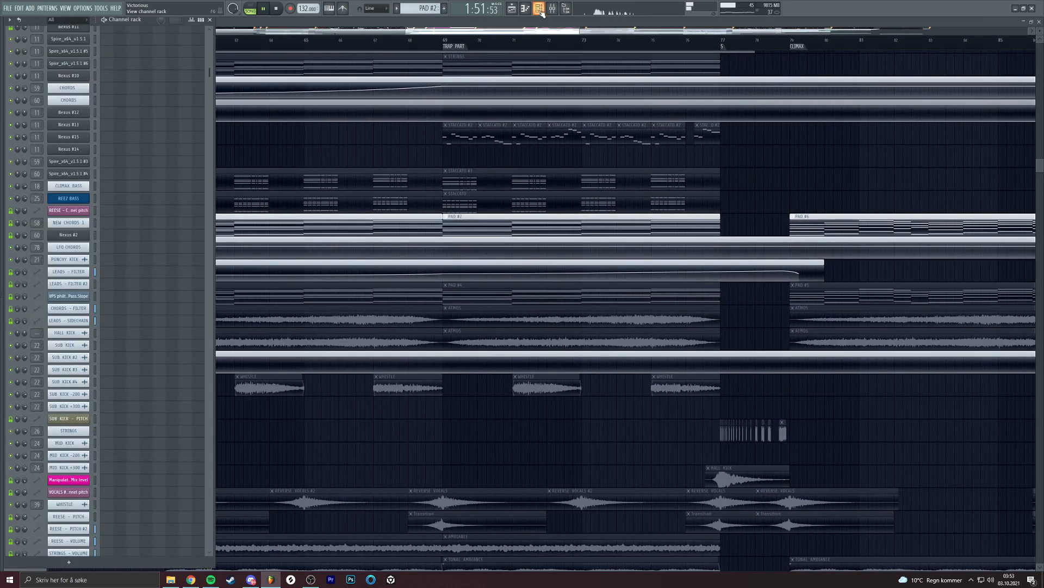
pyautogui.scroll(-12, 120, 196)
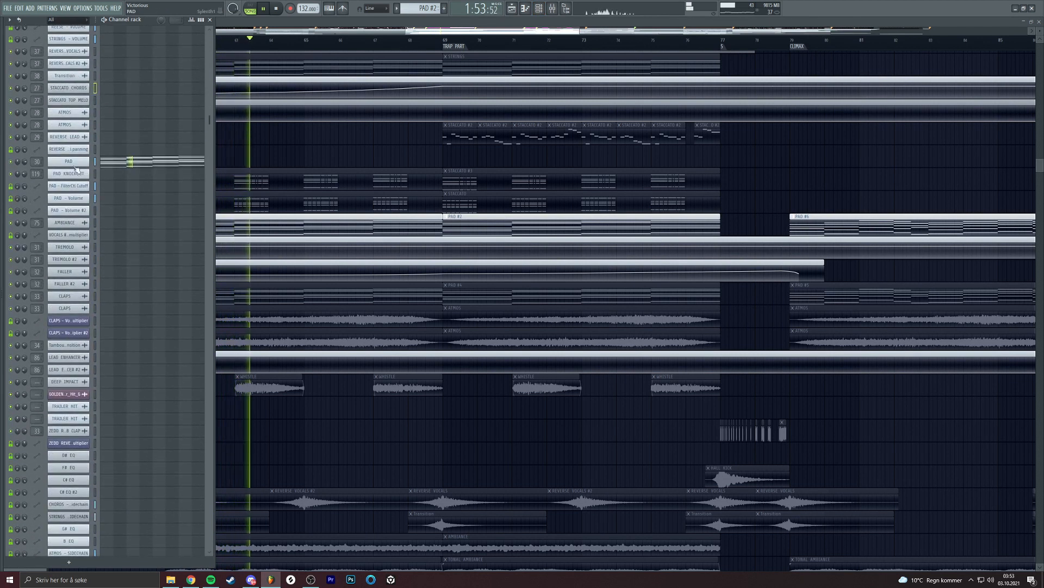
pyautogui.click(75, 163)
pyautogui.moveTo(358, 86); pyautogui.dragTo(493, 130)
pyautogui.press('Escape')
pyautogui.press('space')
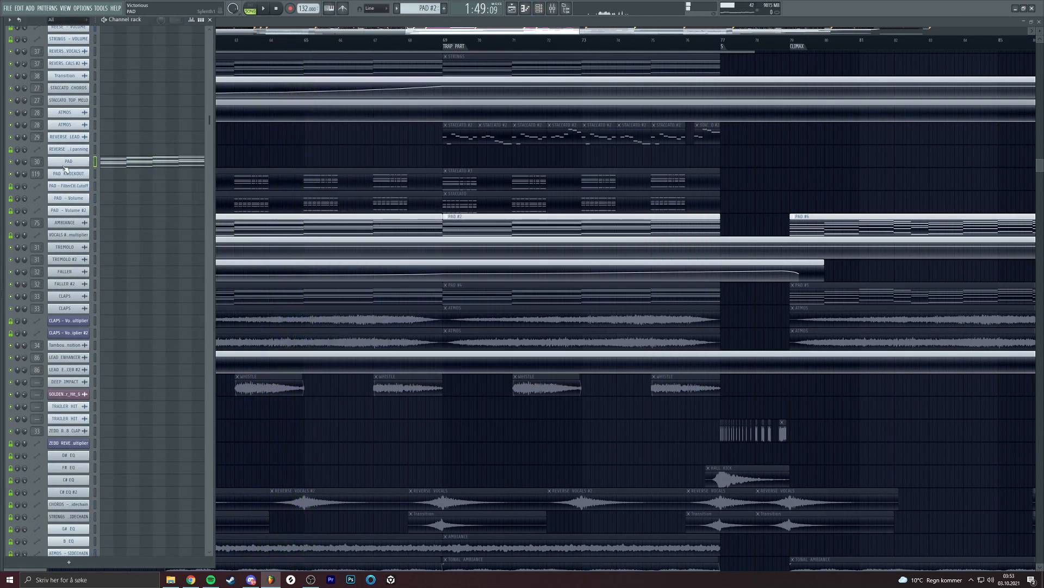
# Show the PAD channel's mixer track and check its FabFilter Pro-Q 3 and Fruity Balance effects
pyautogui.doubleClick(37, 161)
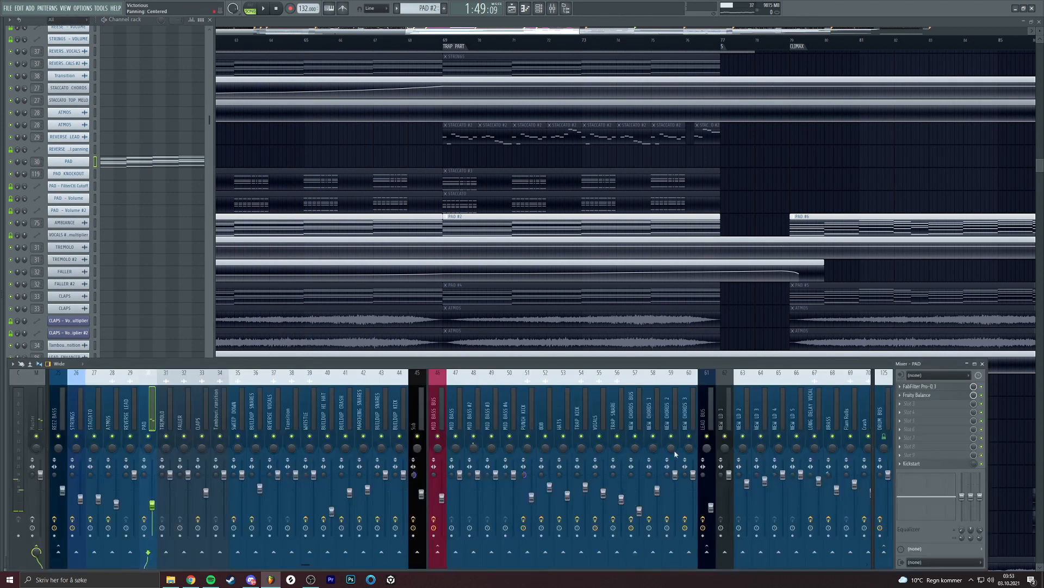
pyautogui.click(930, 387)
pyautogui.press('Escape')
pyautogui.click(919, 396)
pyautogui.click(919, 397)
# Return to the playlist and play the soloed PAD track from Drop End through its volume automation into the Break
pyautogui.middleClick(580, 277)
pyautogui.scroll(-1, 548, 266)
pyautogui.scroll(2, 188, 136)
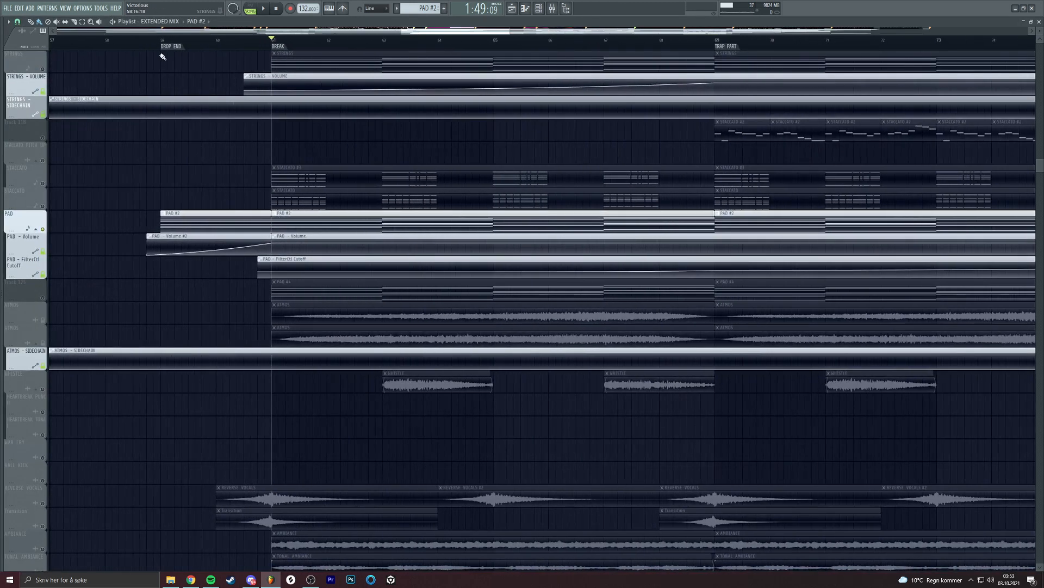
pyautogui.press('space')
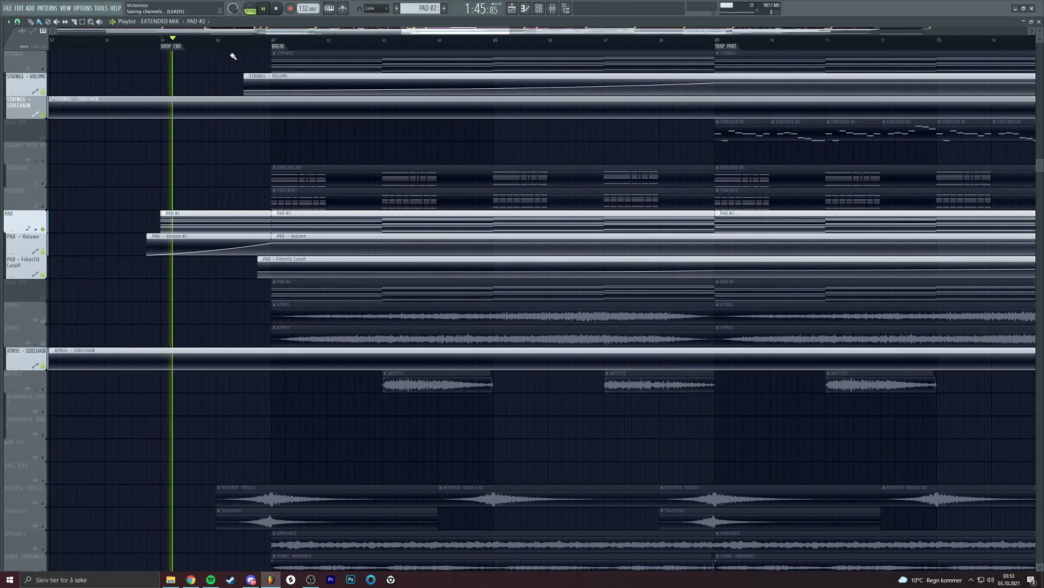
pyautogui.scroll(-1, 324, 66)
pyautogui.moveTo(350, 69); pyautogui.dragTo(191, 69)
pyautogui.scroll(-1, 323, 66)
pyautogui.moveTo(118, 42); pyautogui.dragTo(255, 44)
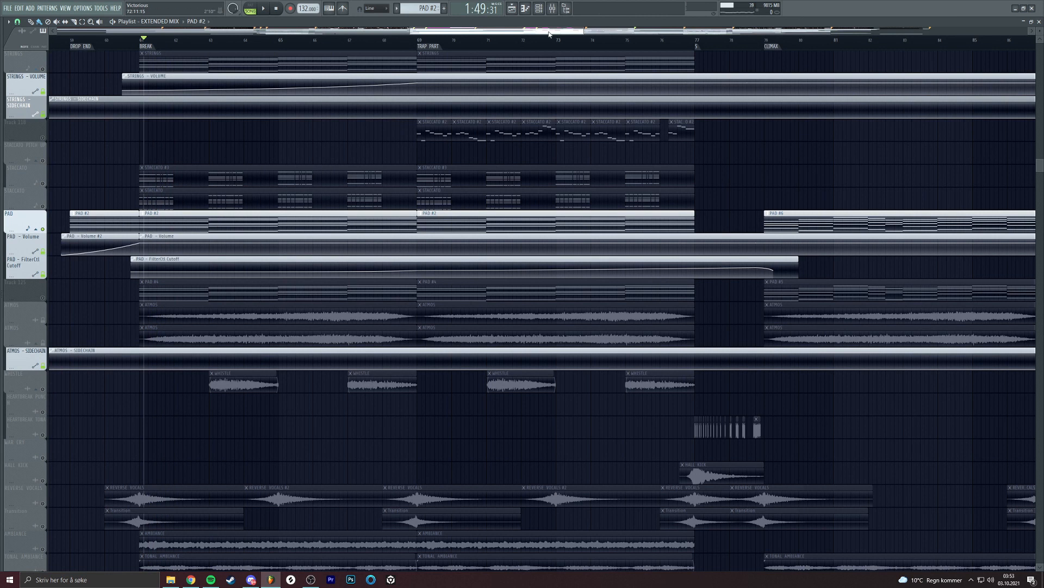
# Open the PAD channel's Sylenth1 to watch its filter cutoff automation during playback, stop playback and close the synth
pyautogui.click(539, 9)
pyautogui.click(82, 164)
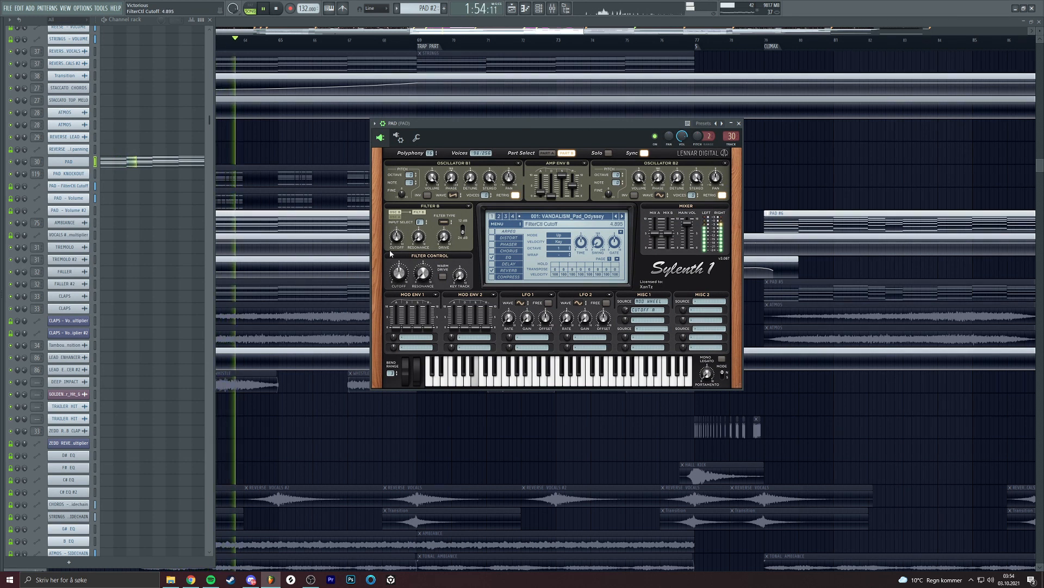
pyautogui.press('space')
pyautogui.moveTo(560, 136); pyautogui.dragTo(565, 131)
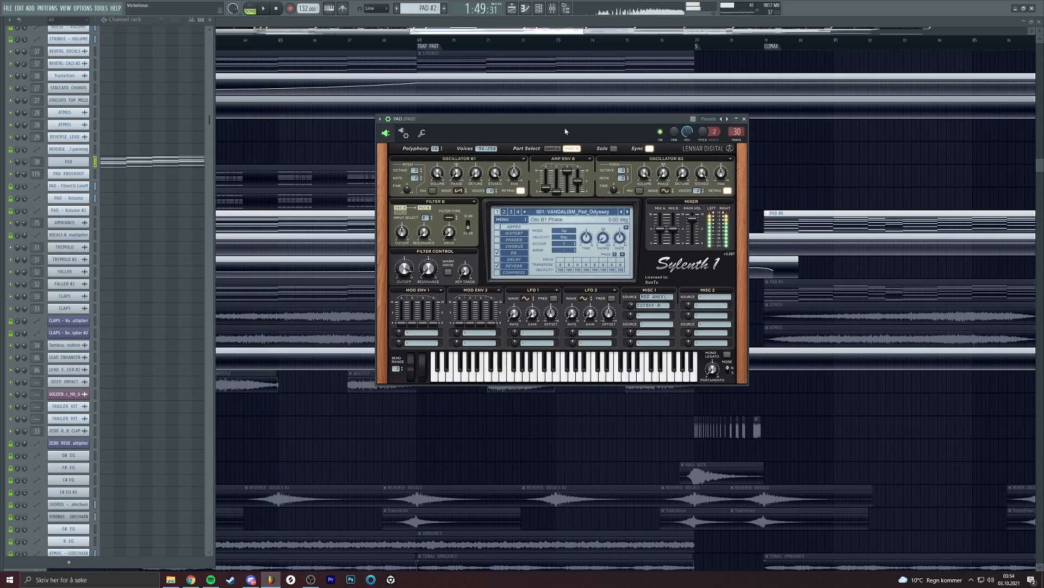
pyautogui.click(744, 119)
pyautogui.press('Escape')
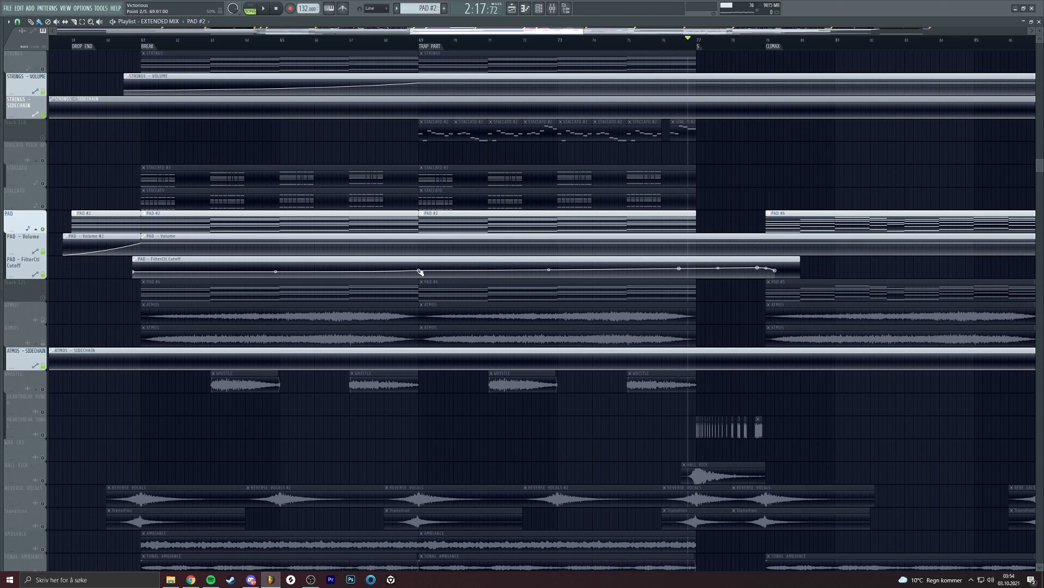
# Play the soloed PAD track from further points along its FilterCtl Cutoff automation, and stop playback
pyautogui.moveTo(598, 91); pyautogui.dragTo(590, 39)
pyautogui.scroll(-1, 542, 64)
pyautogui.click(500, 41)
pyautogui.press('space')
pyautogui.click(614, 40)
pyautogui.press('space')
pyautogui.click(277, 8)
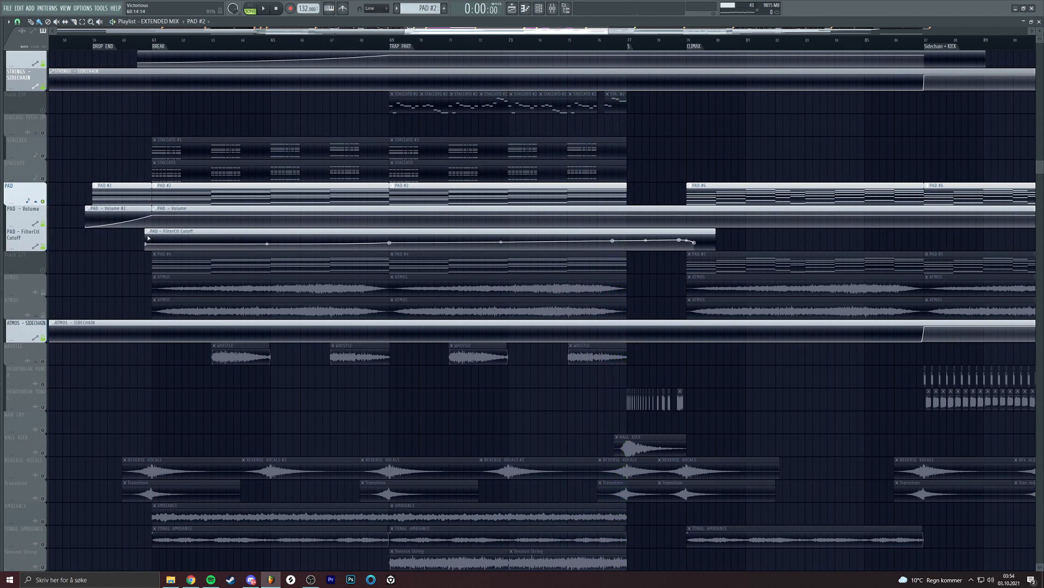
# Solo Track 125 and play it from the Break while showing the PAD KNOCKOUT channel's Spire synth and mixer track
pyautogui.keyDown('ctrl'); pyautogui.click(43, 270); pyautogui.keyUp('ctrl')
pyautogui.click(162, 45)
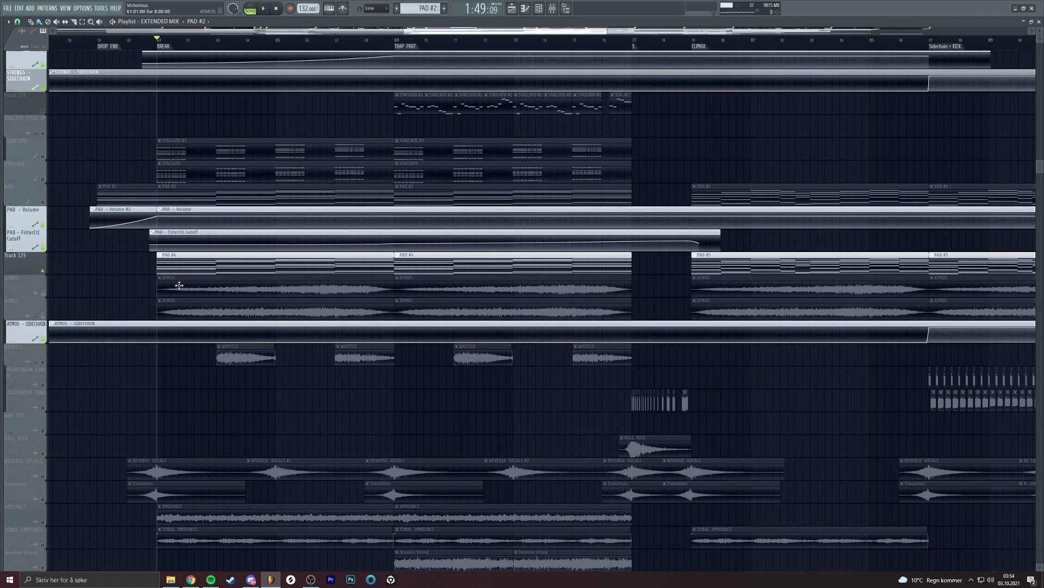
pyautogui.press('space')
pyautogui.press('F6')
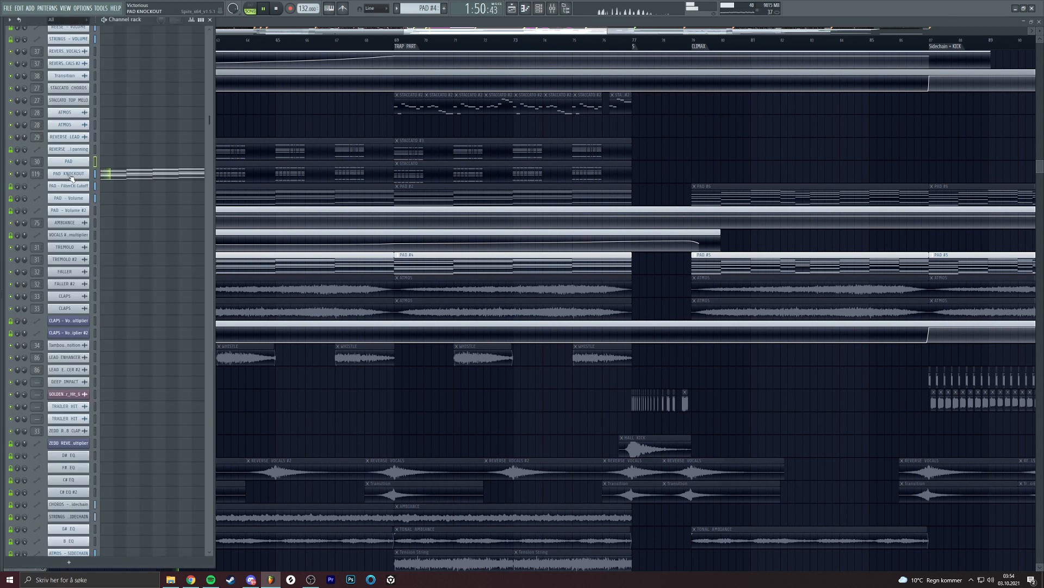
pyautogui.click(70, 177)
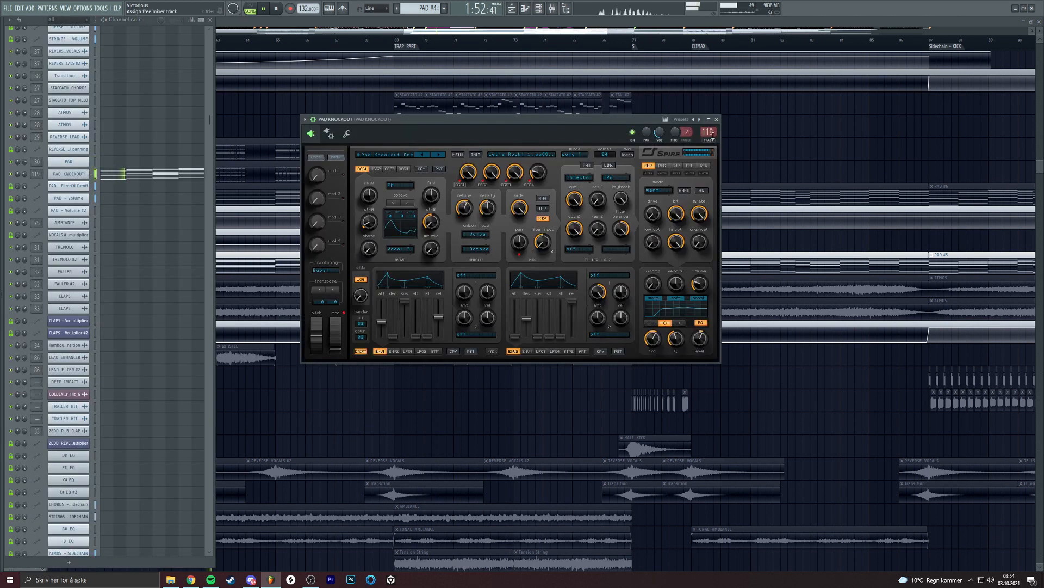
pyautogui.press('F9')
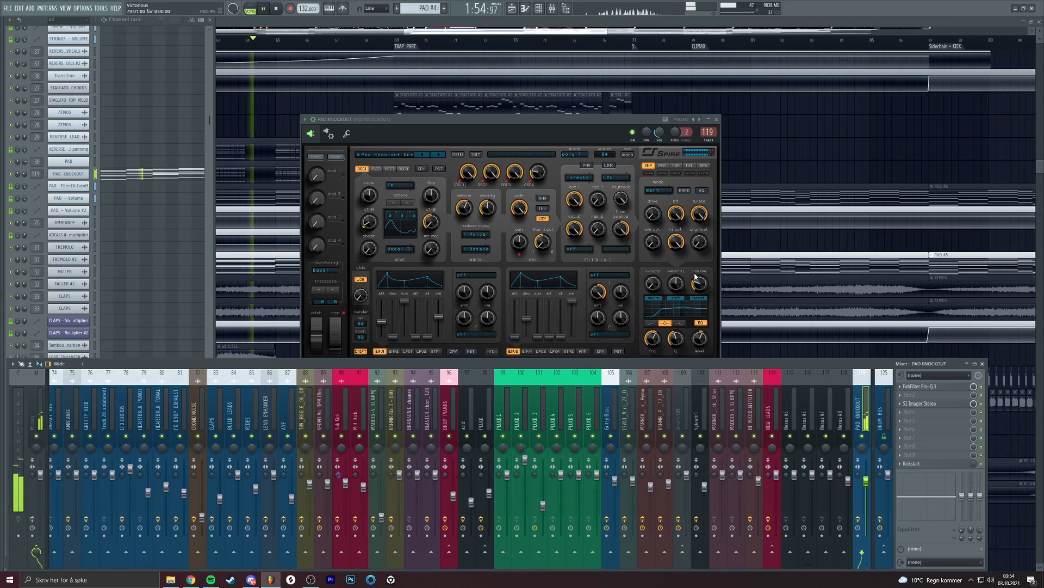
pyautogui.press('space')
# Check PAD KNOCKOUT's FabFilter Pro-Q 3 and S1 Imager Stereo effects, and close the plugin windows, mixer and channel rack
pyautogui.click(937, 386)
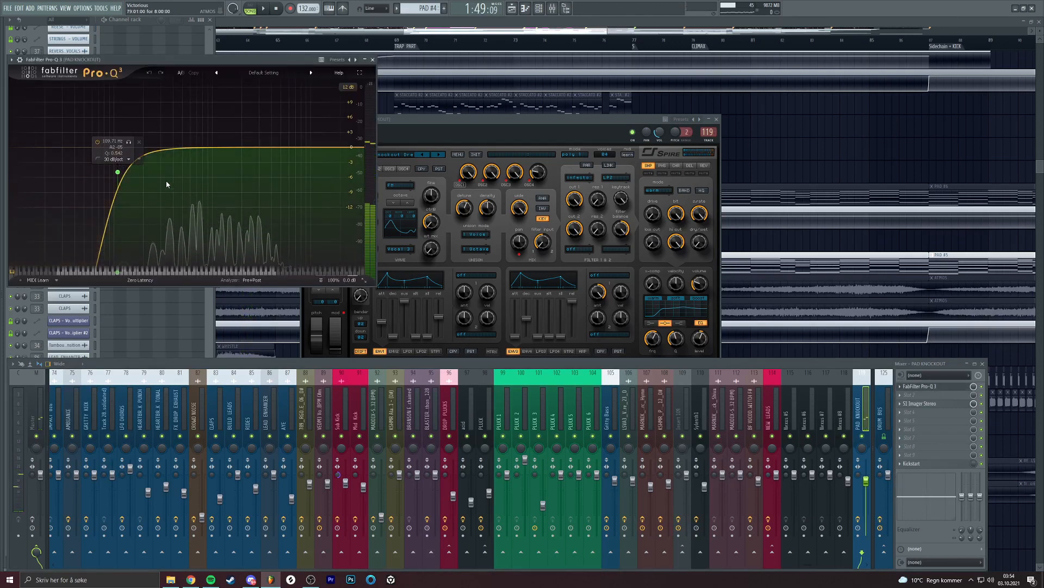
pyautogui.click(920, 386)
pyautogui.click(920, 403)
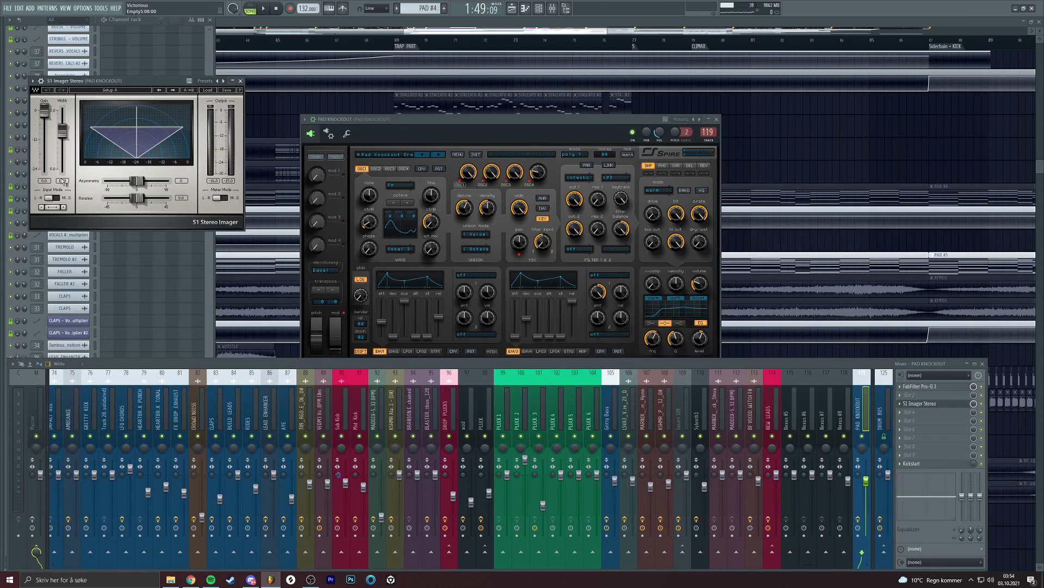
pyautogui.press('Escape')
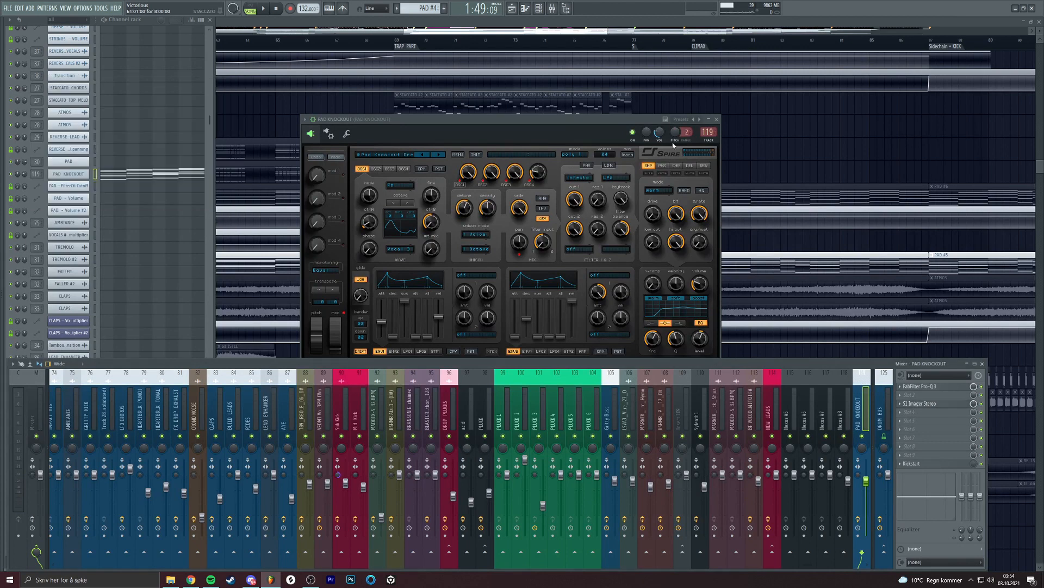
pyautogui.click(717, 119)
pyautogui.click(560, 112)
# Take the PAD track out of solo and place the playhead at the first WHISTLE clip in the Break
pyautogui.click(44, 205)
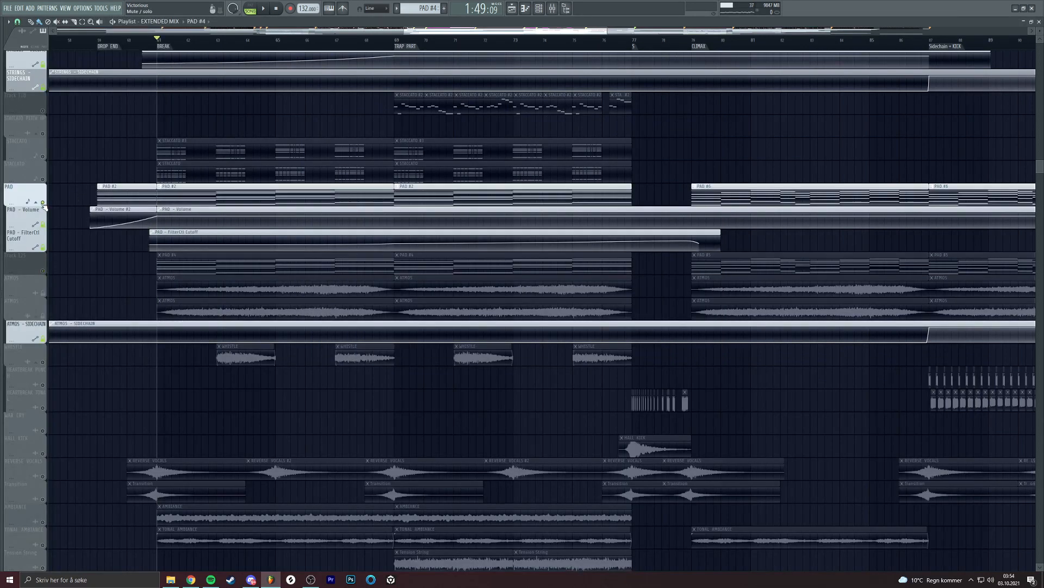
pyautogui.rightClick(44, 203)
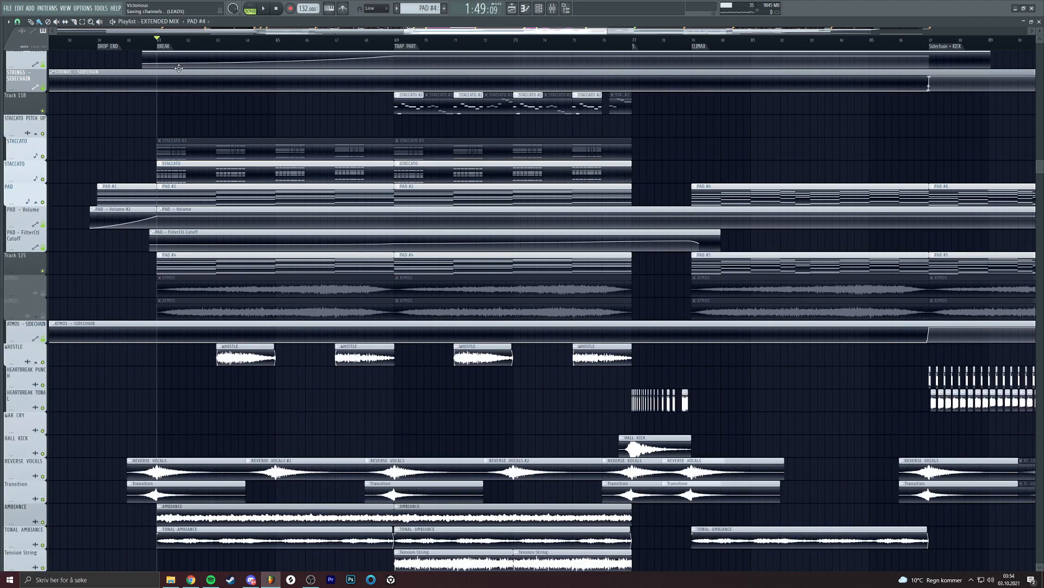
pyautogui.scroll(-2, 254, 171)
pyautogui.scroll(1, 220, 117)
pyautogui.moveTo(216, 110); pyautogui.dragTo(176, 156)
pyautogui.click(244, 39)
pyautogui.scroll(2, 249, 114)
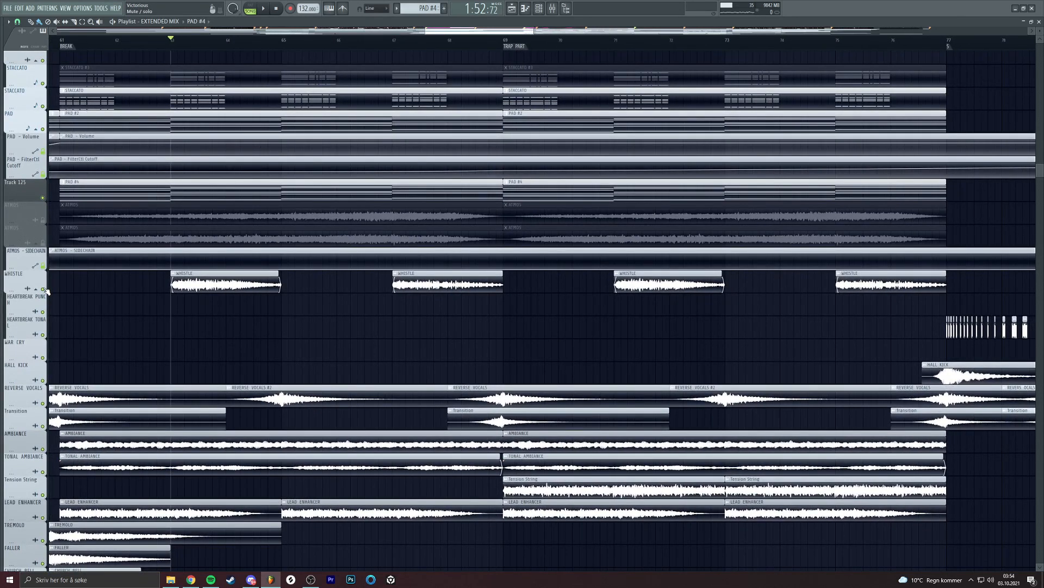
# Solo the WHISTLE track and play its clips toward the Trap Part
pyautogui.rightClick(43, 290)
pyautogui.press('space')
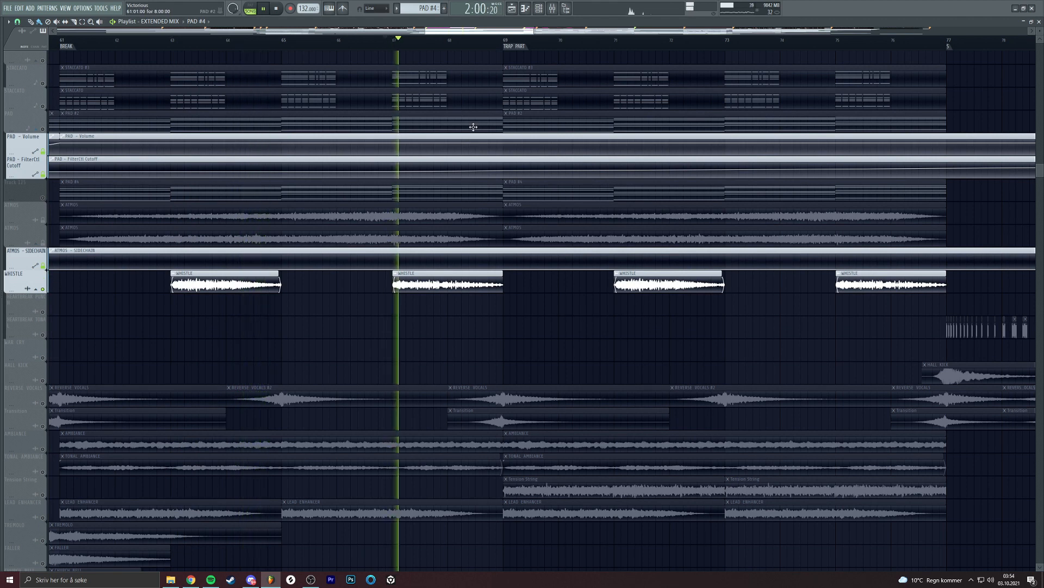
pyautogui.scroll(-4, 461, 146)
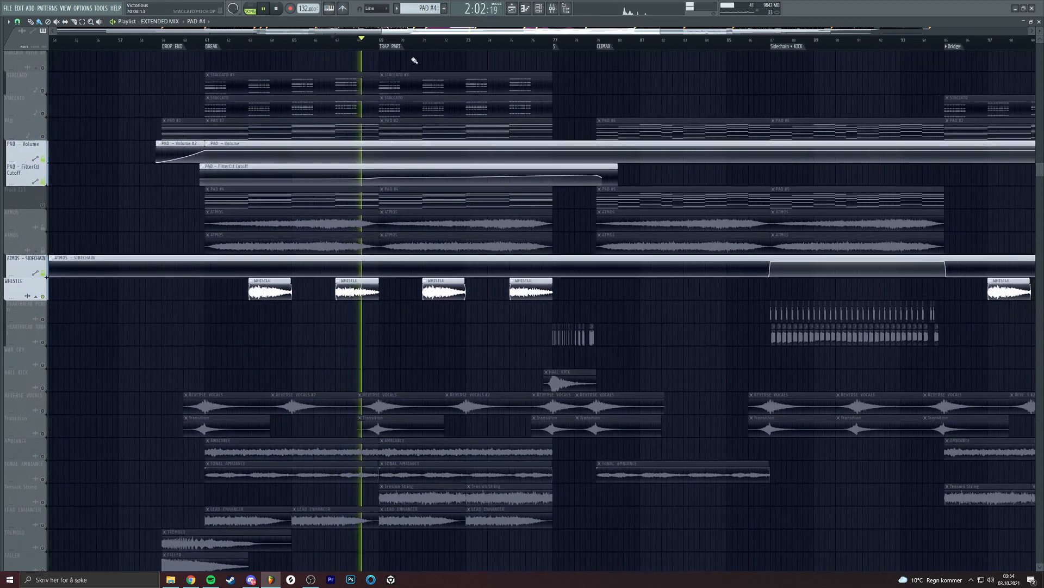
pyautogui.moveTo(434, 121); pyautogui.dragTo(308, 94)
pyautogui.press('space')
# Move the playhead to the Break and enable the REESE, STRINGS, STACCATO, PAD and Track 125 layers together
pyautogui.moveTo(305, 189); pyautogui.dragTo(315, 79)
pyautogui.moveTo(231, 76); pyautogui.dragTo(252, 251)
pyautogui.scroll(2, 224, 93)
pyautogui.moveTo(150, 226); pyautogui.dragTo(132, 241)
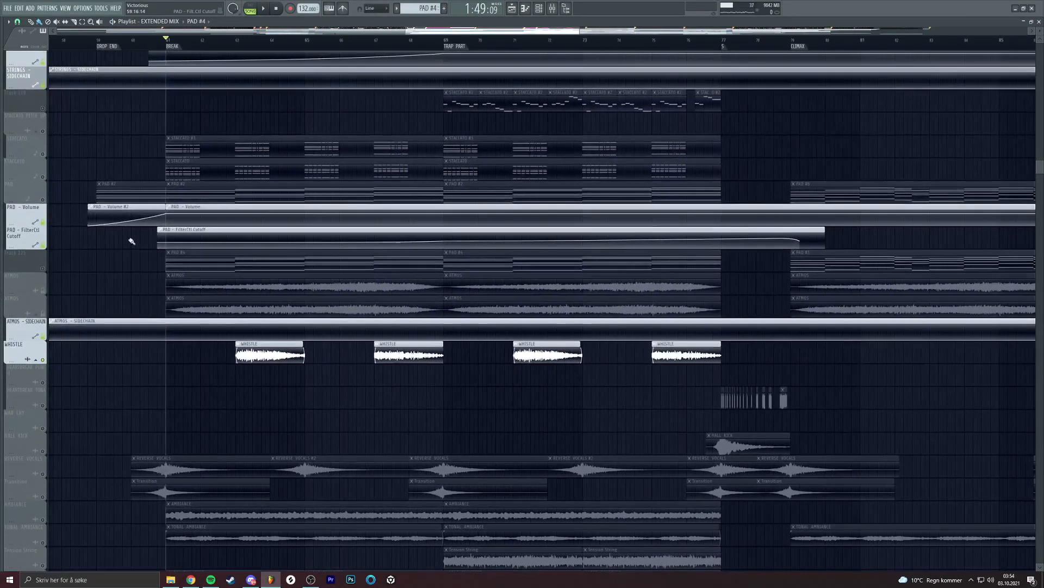
pyautogui.rightClick(43, 268)
pyautogui.click(43, 177)
pyautogui.click(42, 200)
pyautogui.click(43, 154)
pyautogui.scroll(2, 81, 168)
pyautogui.scroll(3, 138, 140)
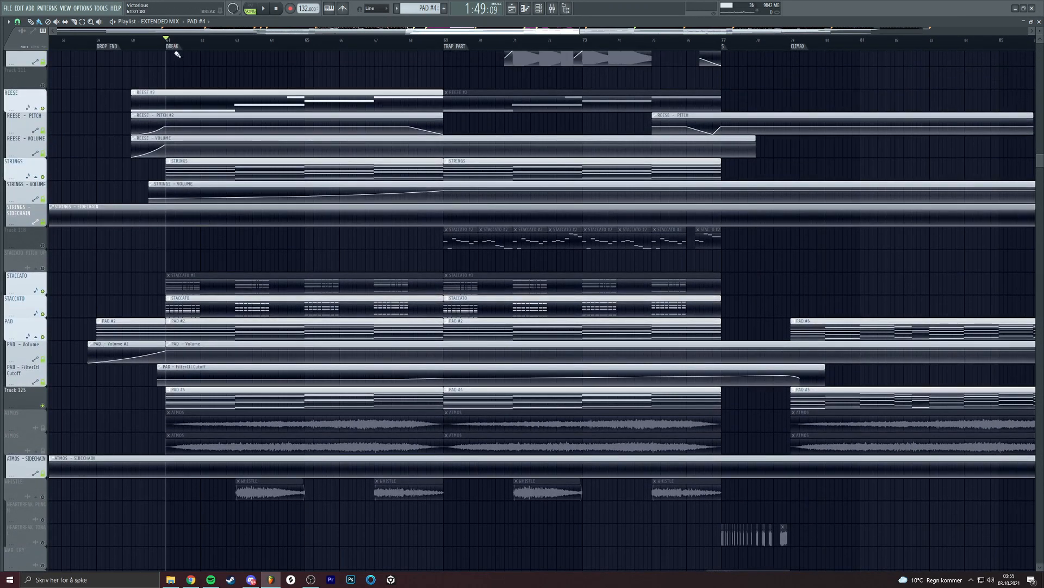
# Add the WHISTLE track to the enabled layers and play them together from the Break
pyautogui.scroll(-5, 133, 342)
pyautogui.click(43, 383)
pyautogui.press('space')
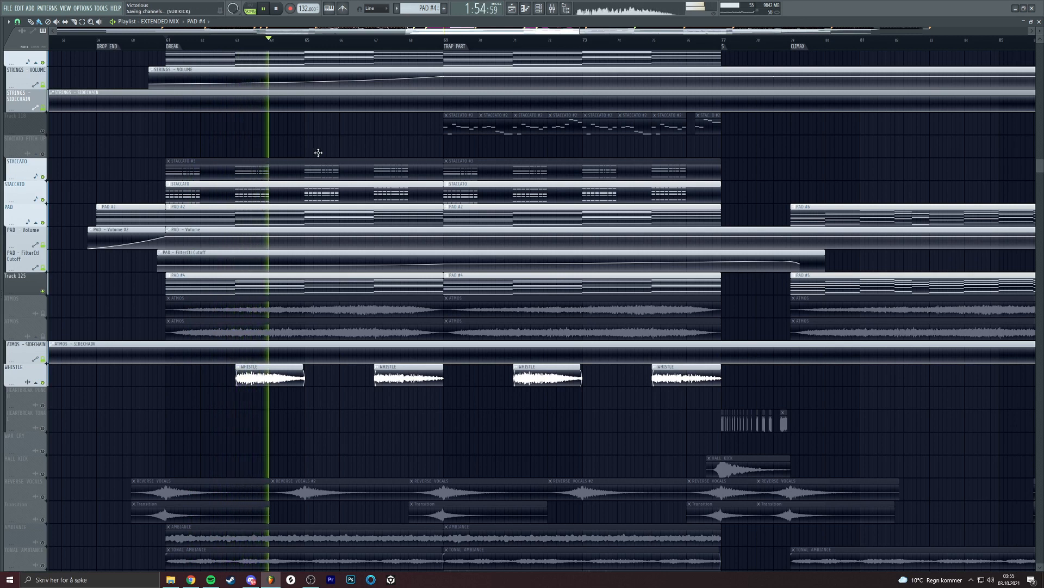
pyautogui.scroll(-10, 318, 153)
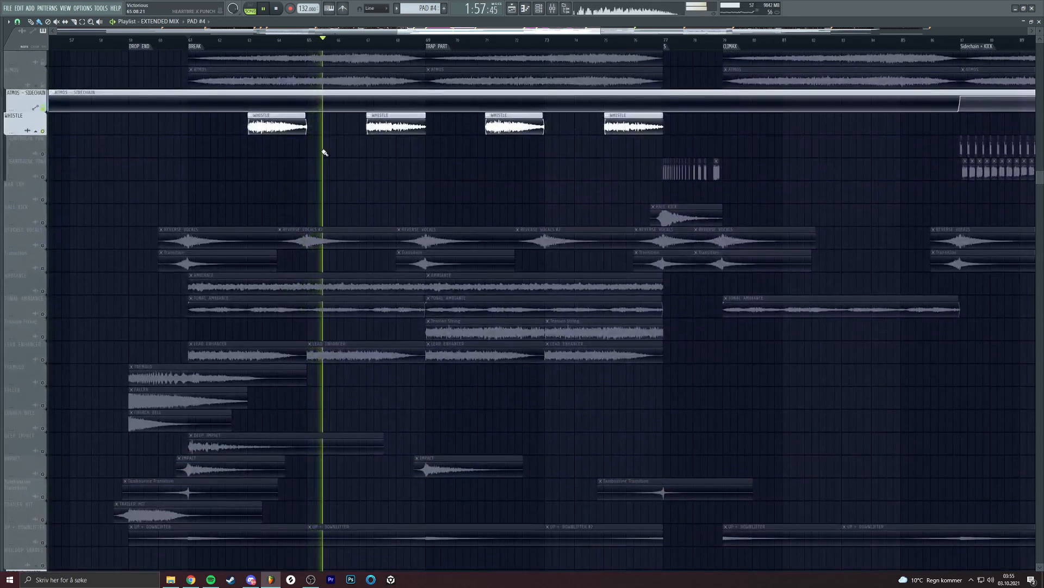
# Solo the REVERSE VOCALS track and play its clips leading into the Break and the Trap Part
pyautogui.scroll(1, 324, 153)
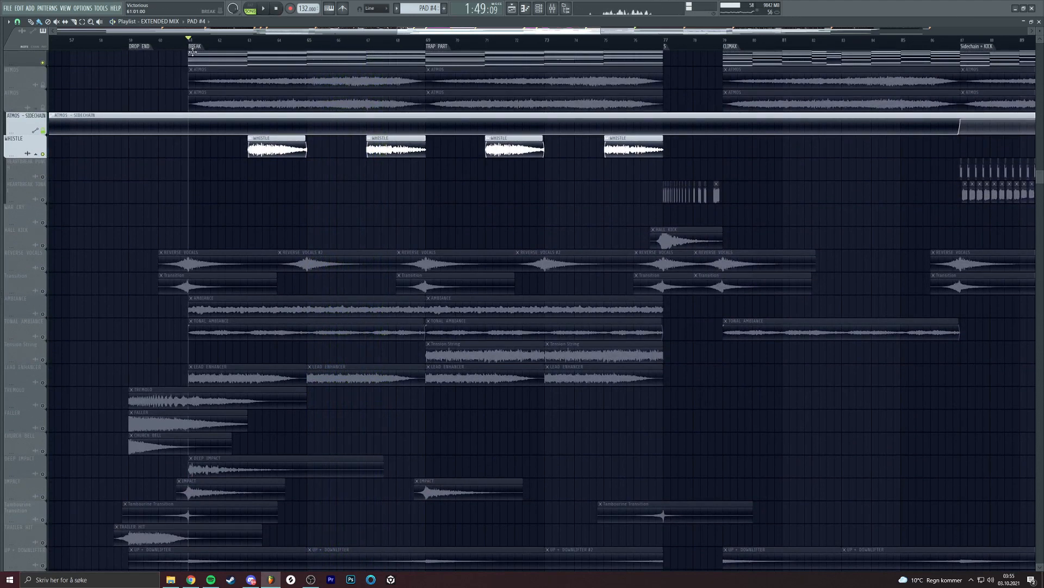
pyautogui.scroll(4, 193, 52)
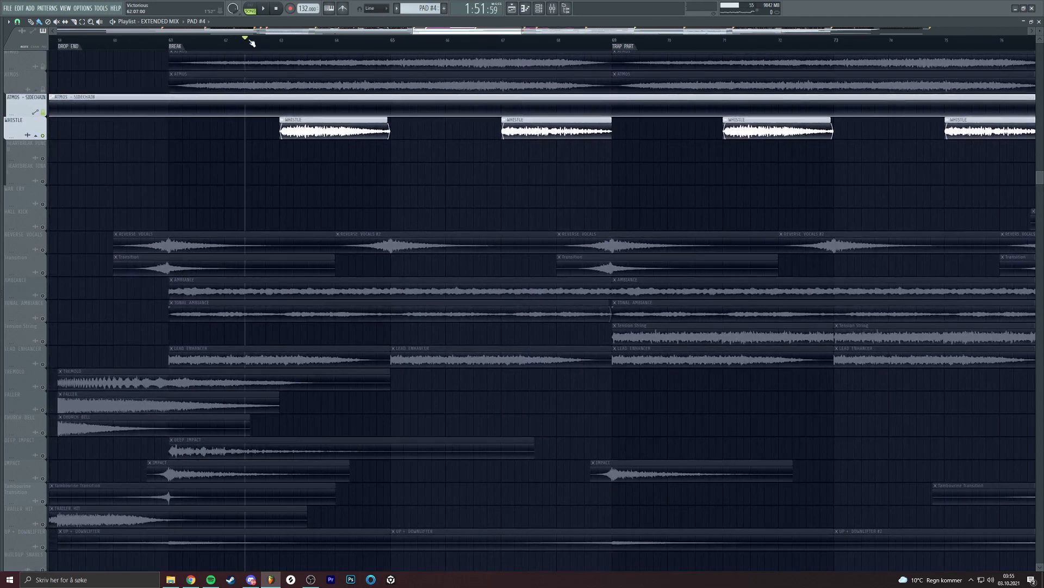
pyautogui.scroll(-3, 327, 195)
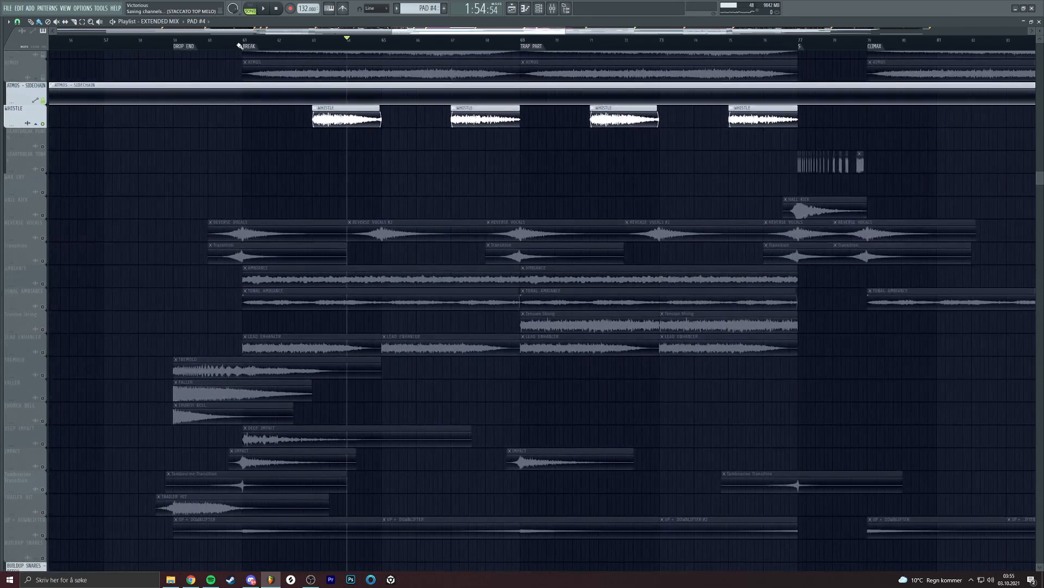
pyautogui.scroll(2, 218, 116)
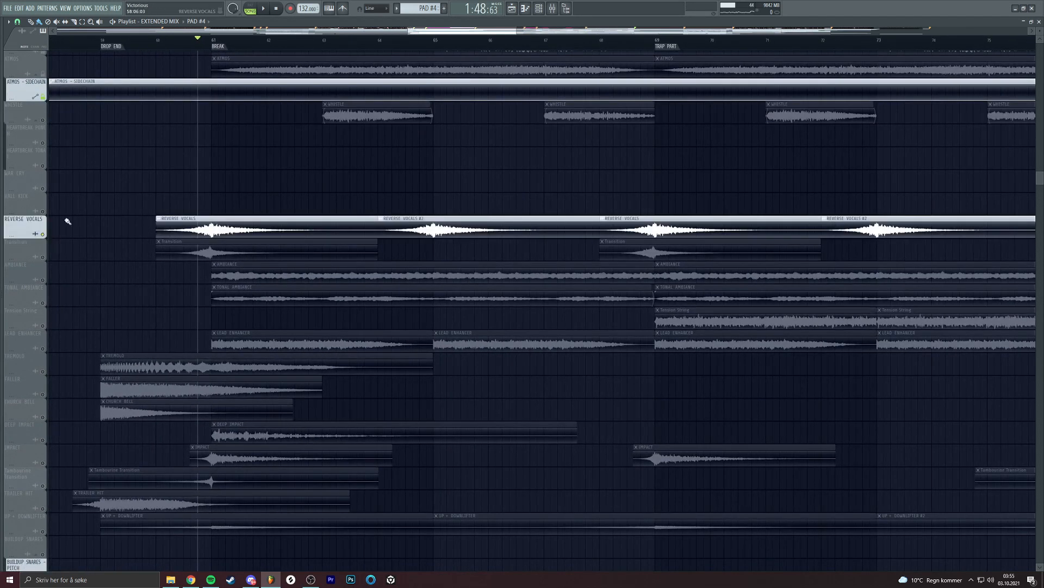
pyautogui.moveTo(256, 200); pyautogui.dragTo(247, 193)
pyautogui.press('space')
pyautogui.click(403, 40)
pyautogui.click(640, 40)
pyautogui.press('space')
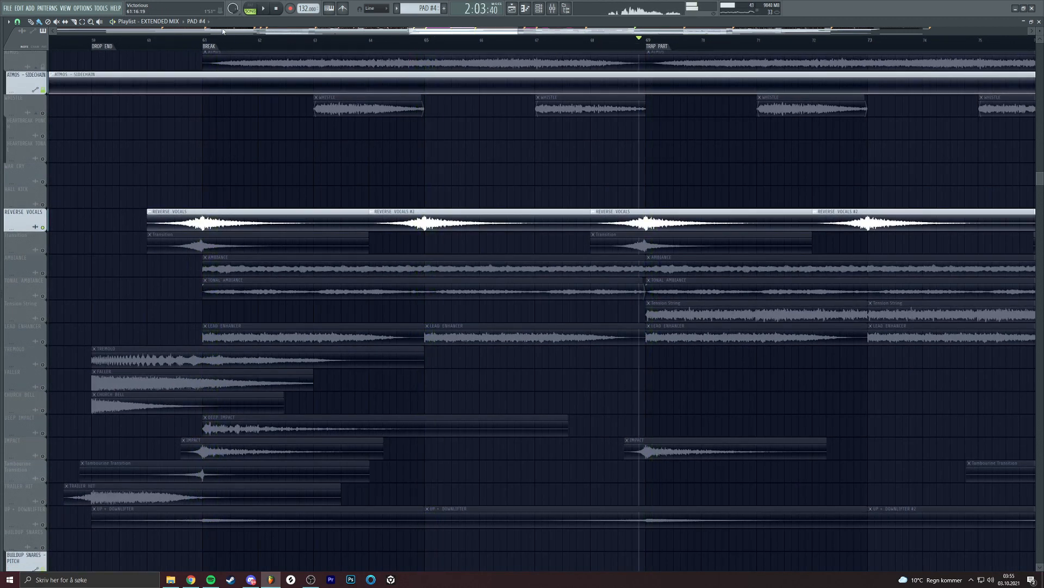
# Solo the Transition track and play its clips into the Break and just before the Trap Part
pyautogui.moveTo(551, 195); pyautogui.dragTo(511, 199)
pyautogui.rightClick(43, 243)
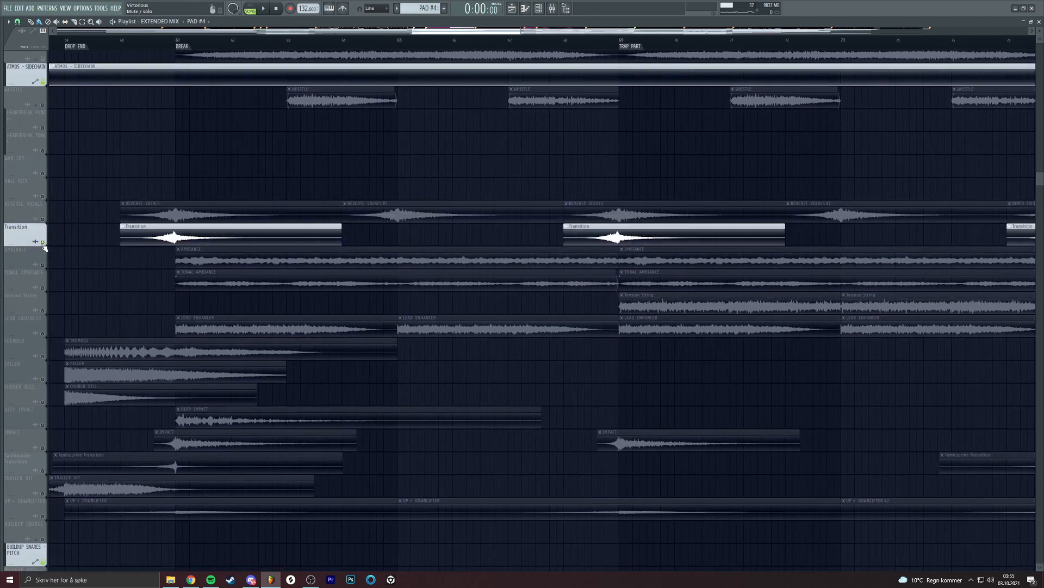
pyautogui.press('space')
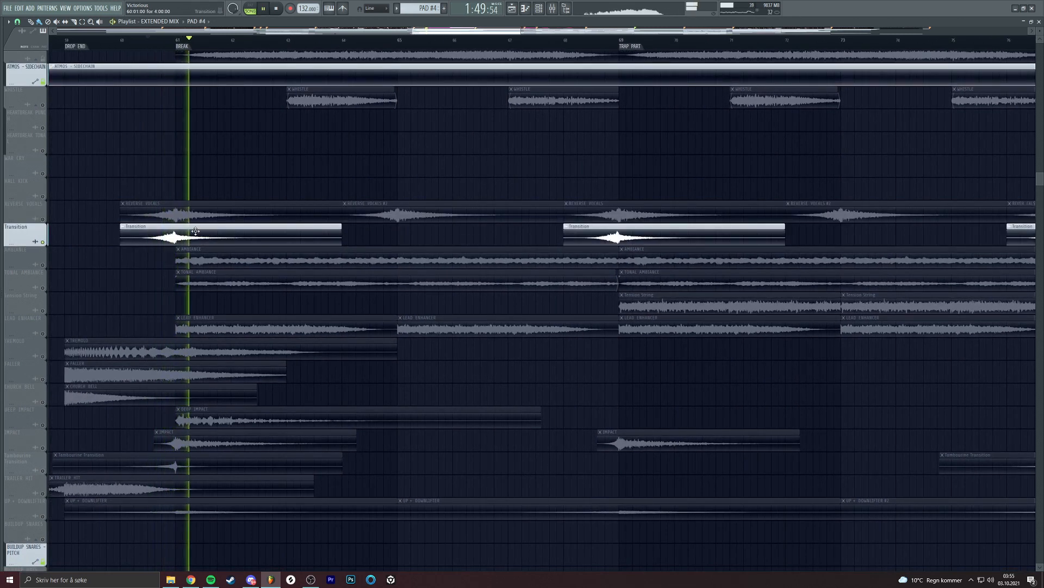
pyautogui.moveTo(503, 185); pyautogui.dragTo(531, 140)
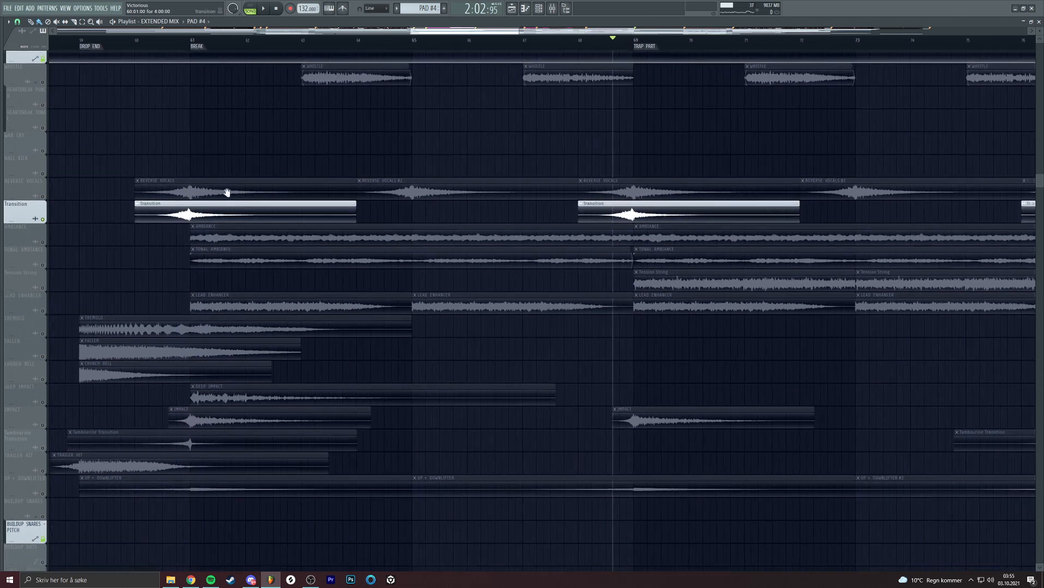
# Solo the AMBIANCE track and play it from the Break and from further points before the Trap Part
pyautogui.rightClick(43, 233)
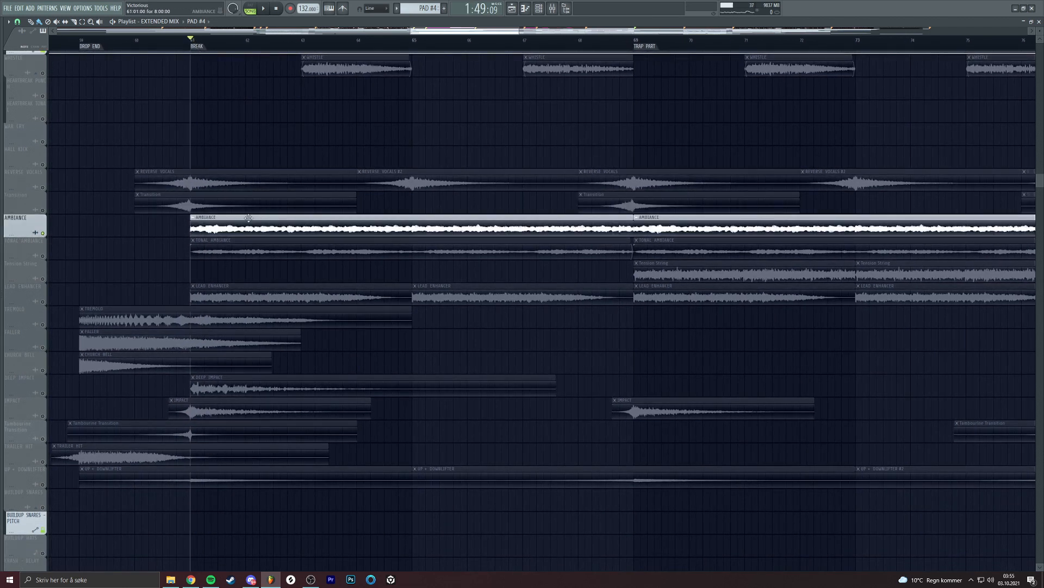
pyautogui.moveTo(191, 228); pyautogui.dragTo(166, 228)
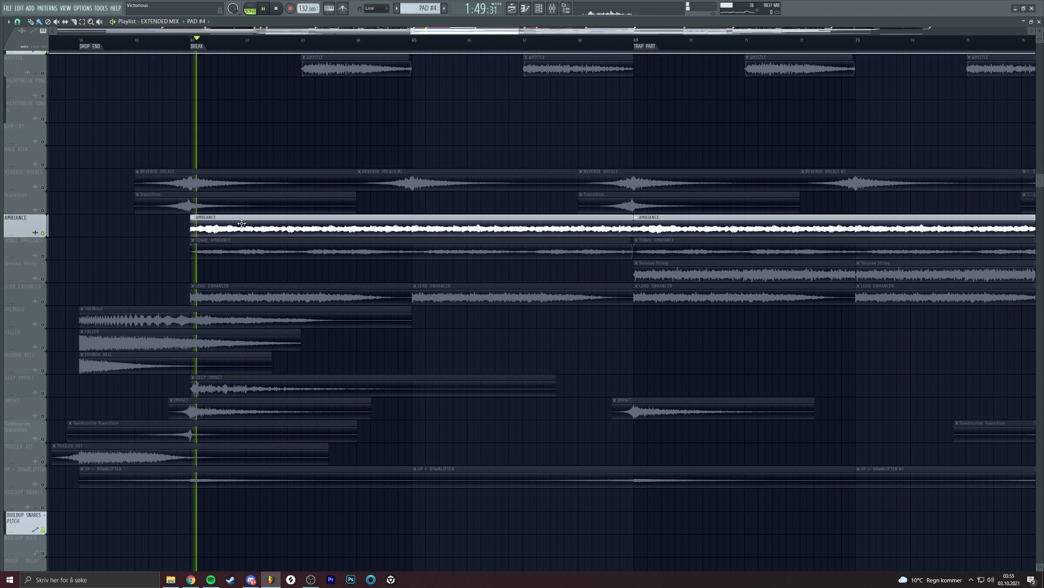
pyautogui.click(415, 36)
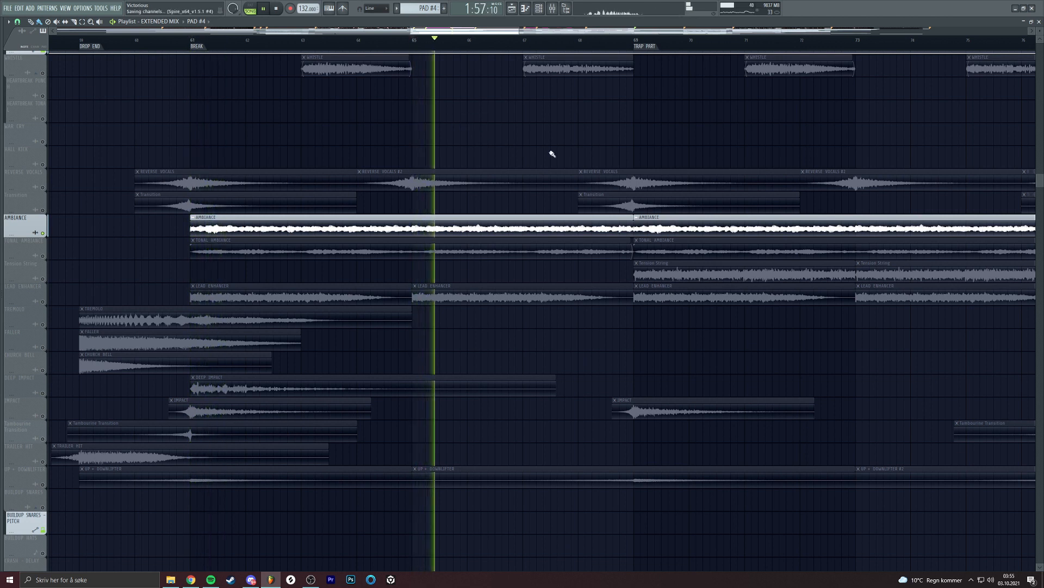
pyautogui.click(584, 46)
pyautogui.press('space')
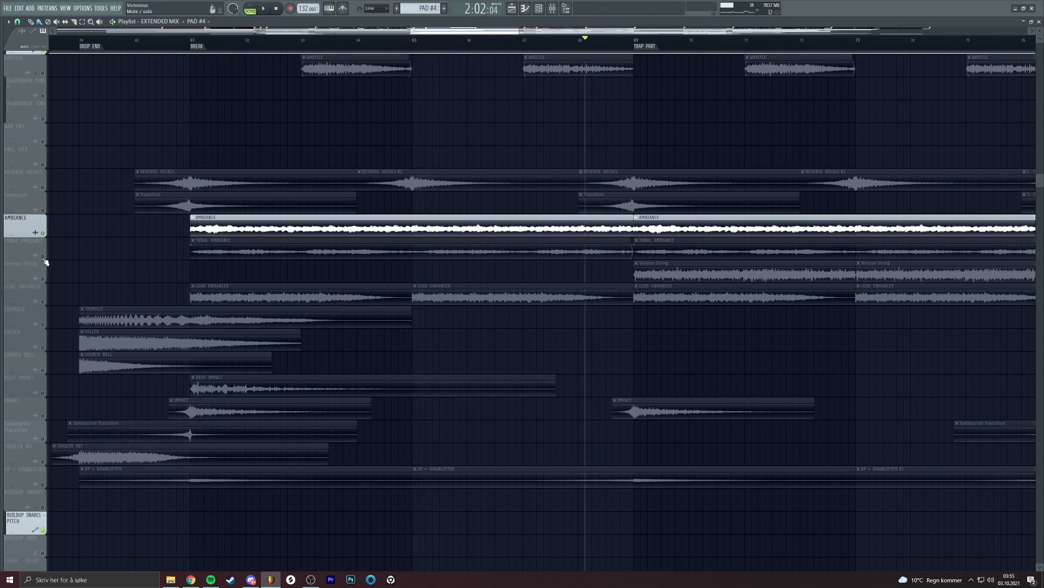
# Solo the TONAL AMBIANCE and LEAD ENHANCER tracks one after the other and play each from the Break
pyautogui.click(45, 259)
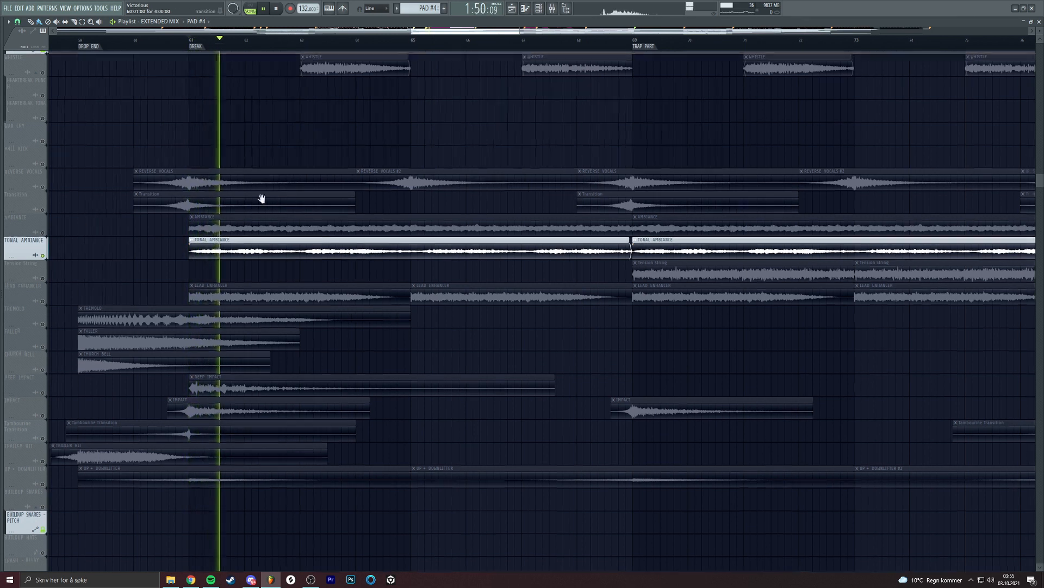
pyautogui.scroll(-2, 259, 214)
pyautogui.click(51, 301)
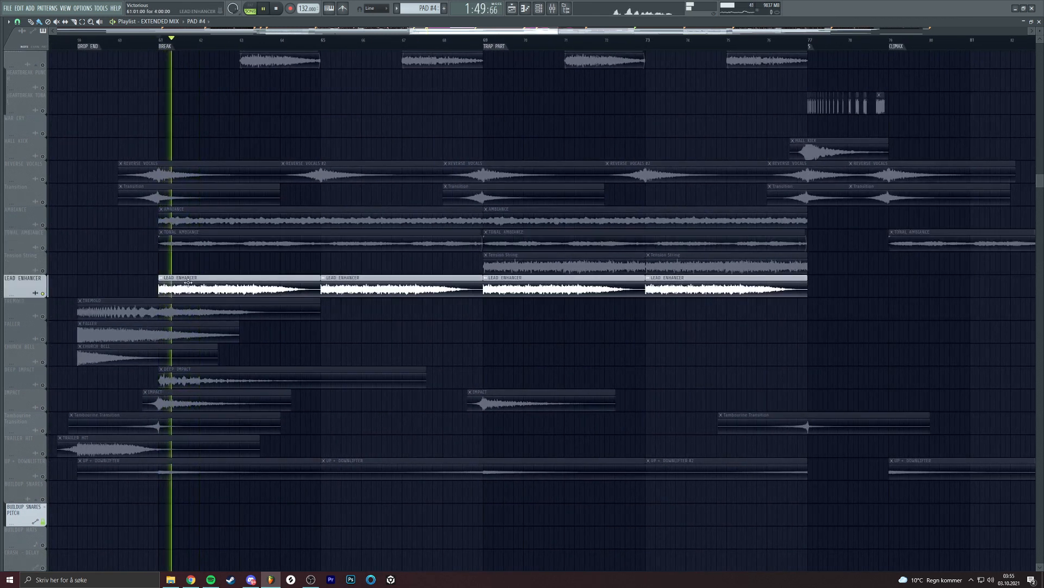
pyautogui.moveTo(234, 270); pyautogui.dragTo(250, 242)
pyautogui.scroll(-2, 250, 244)
pyautogui.moveTo(221, 398); pyautogui.dragTo(216, 305)
pyautogui.scroll(2, 216, 304)
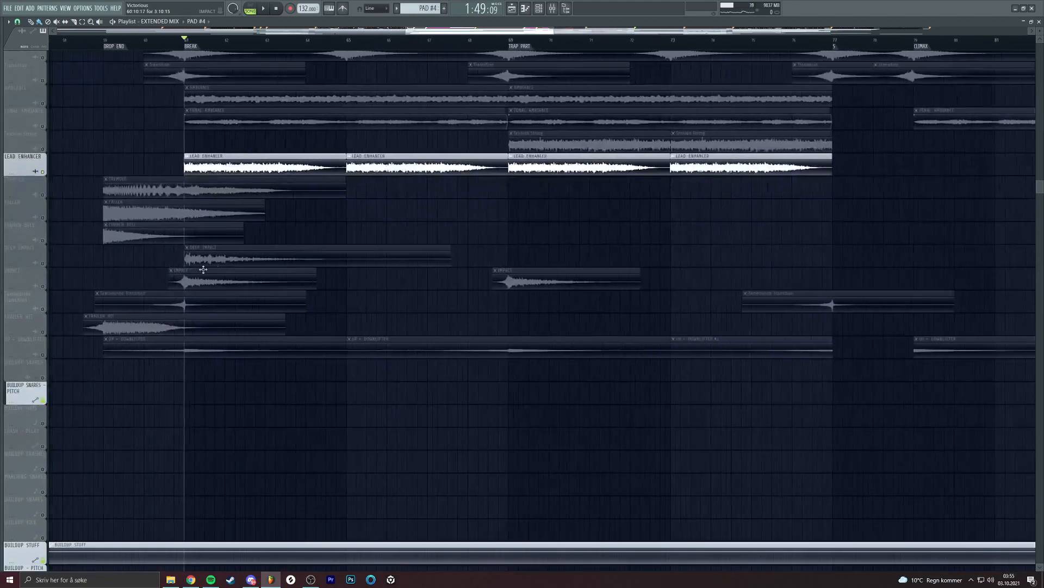
# Solo the DEEP IMPACT and IMPACT tracks together and play their clips going into the Trap Part
pyautogui.click(46, 284)
pyautogui.keyDown('ctrl'); pyautogui.click(48, 263); pyautogui.keyUp('ctrl')
pyautogui.moveTo(254, 145); pyautogui.dragTo(205, 148)
pyautogui.click(445, 41)
pyautogui.scroll(-1, 453, 115)
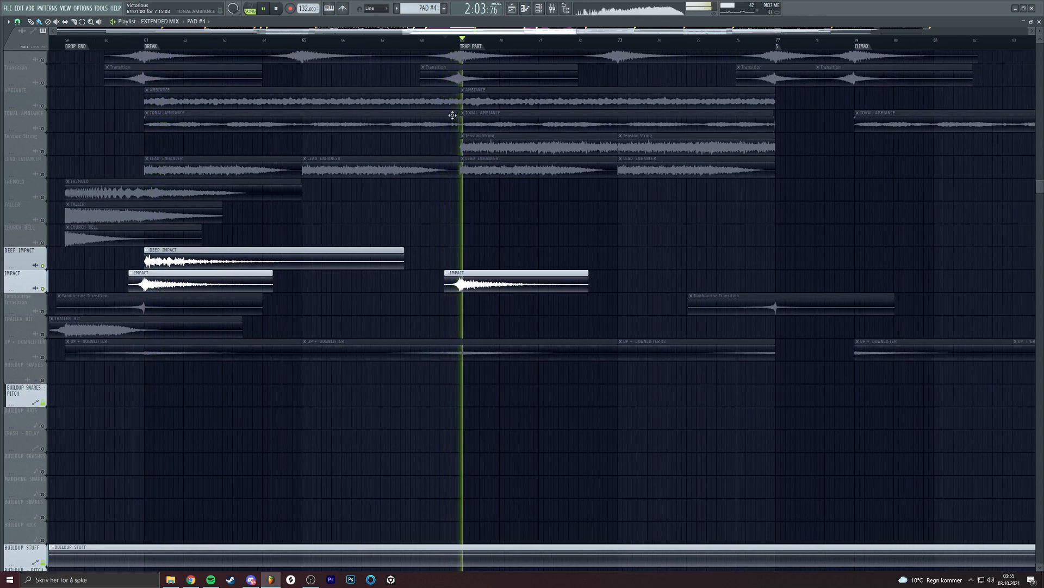
# Solo the UP + DOWNLIFTER track and play its clips into the Trap Part
pyautogui.scroll(-1, 452, 115)
pyautogui.click(33, 350)
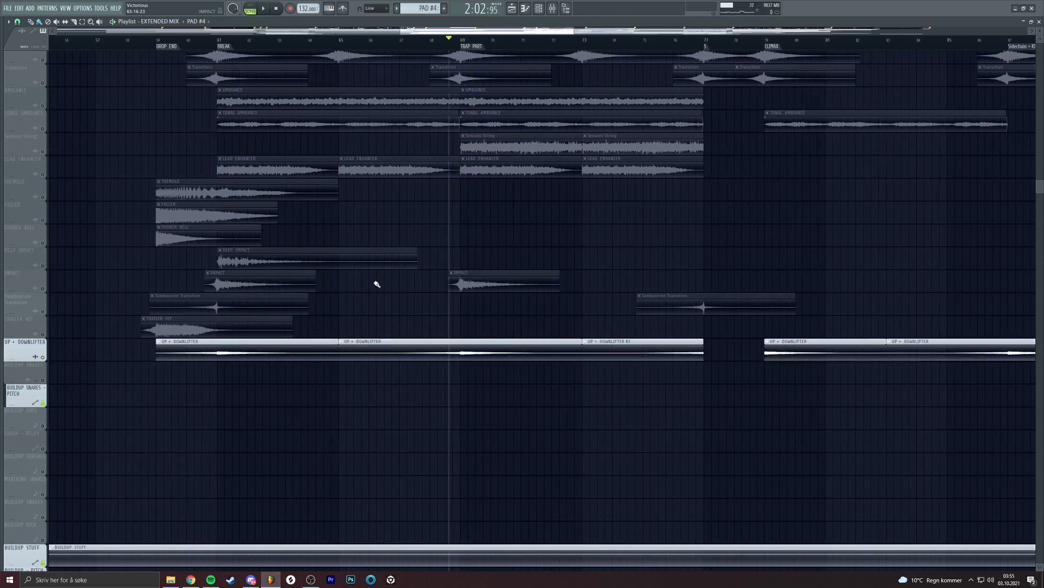
pyautogui.scroll(2, 375, 285)
pyautogui.moveTo(475, 104); pyautogui.dragTo(459, 107)
pyautogui.scroll(-4, 463, 111)
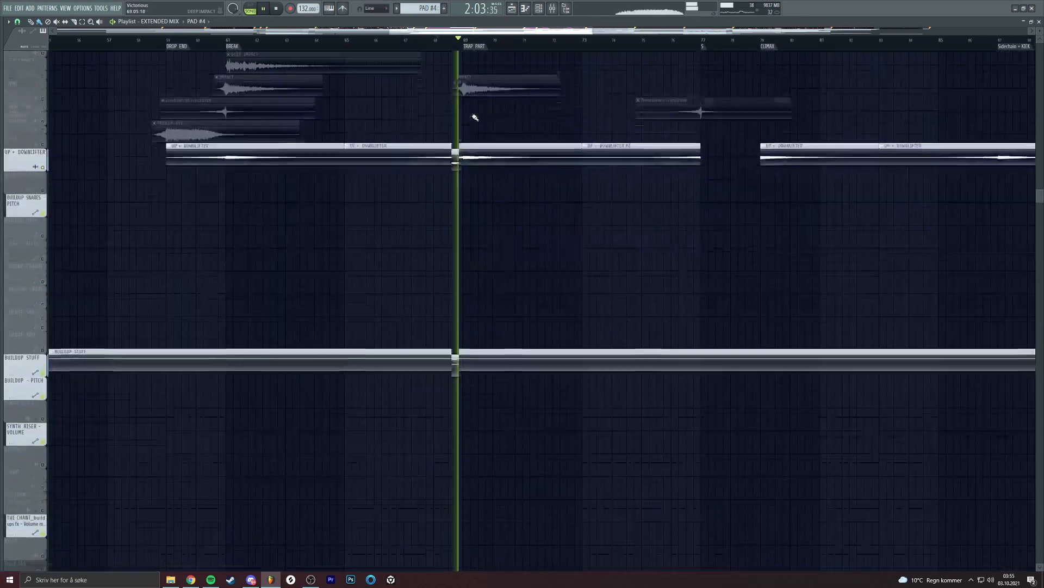
# Return to the Trap Part's drum and 808 tracks and turn off the solo to restore the full arrangement
pyautogui.scroll(2, 490, 113)
pyautogui.moveTo(583, 98); pyautogui.dragTo(466, 125)
pyautogui.moveTo(538, 83); pyautogui.dragTo(453, 229)
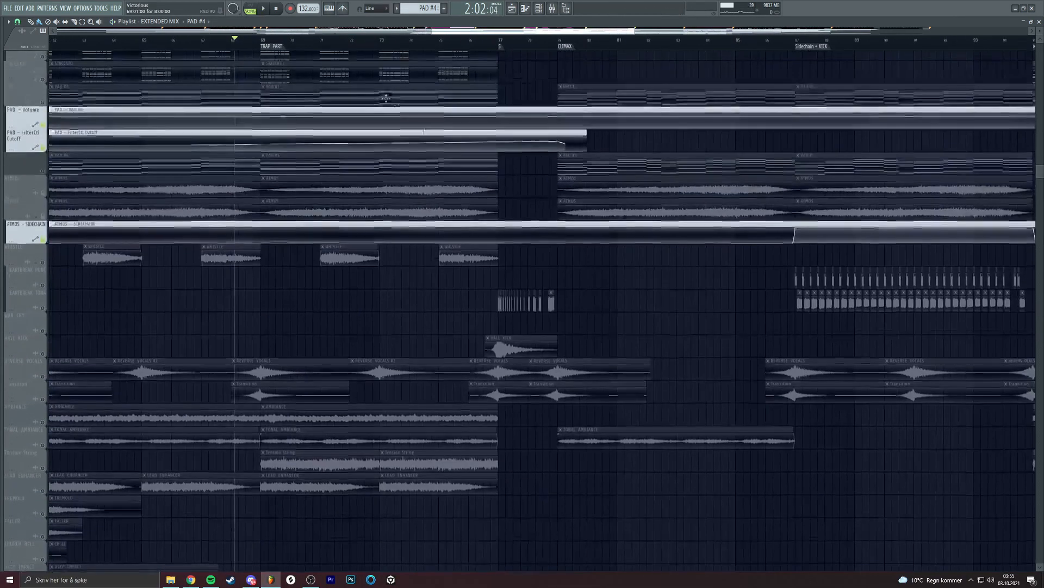
pyautogui.moveTo(265, 67); pyautogui.dragTo(359, 158)
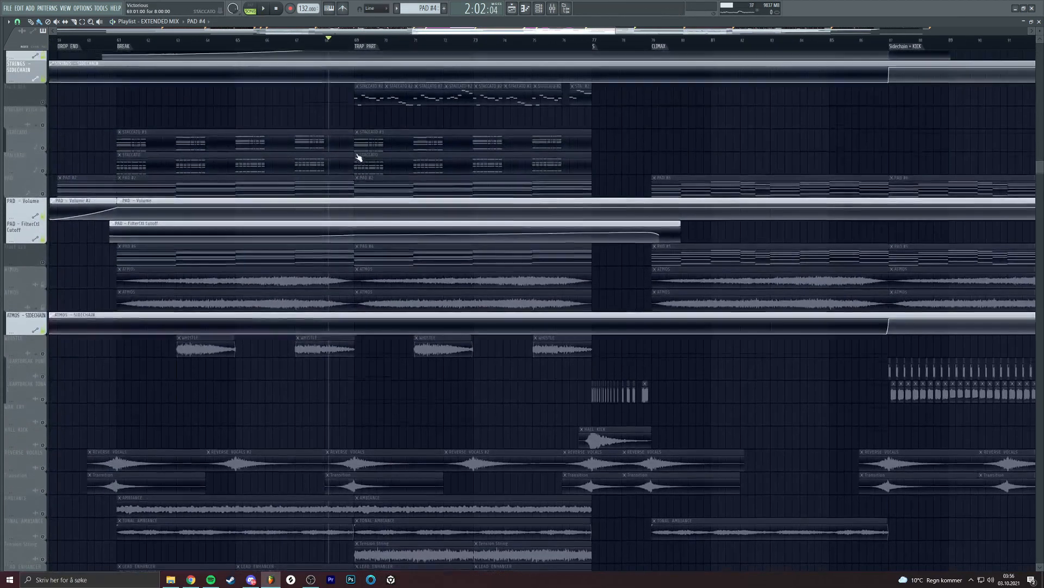
pyautogui.scroll(5, 368, 163)
pyautogui.keyDown('ctrl'); pyautogui.scroll(4, 372, 149); pyautogui.keyUp('ctrl')
pyautogui.scroll(2, 377, 146)
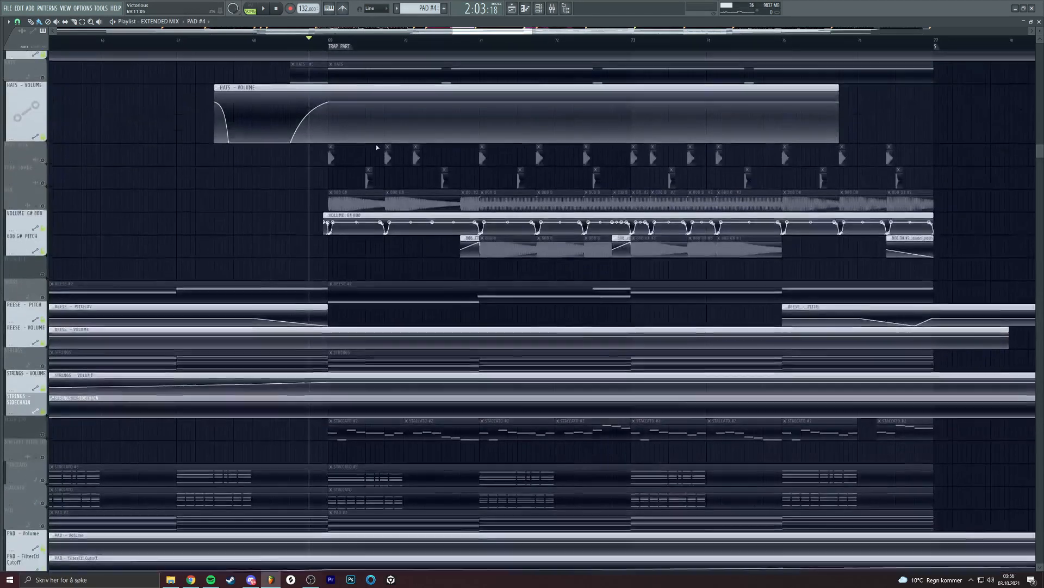
pyautogui.scroll(-3, 377, 147)
pyautogui.scroll(-6, 305, 141)
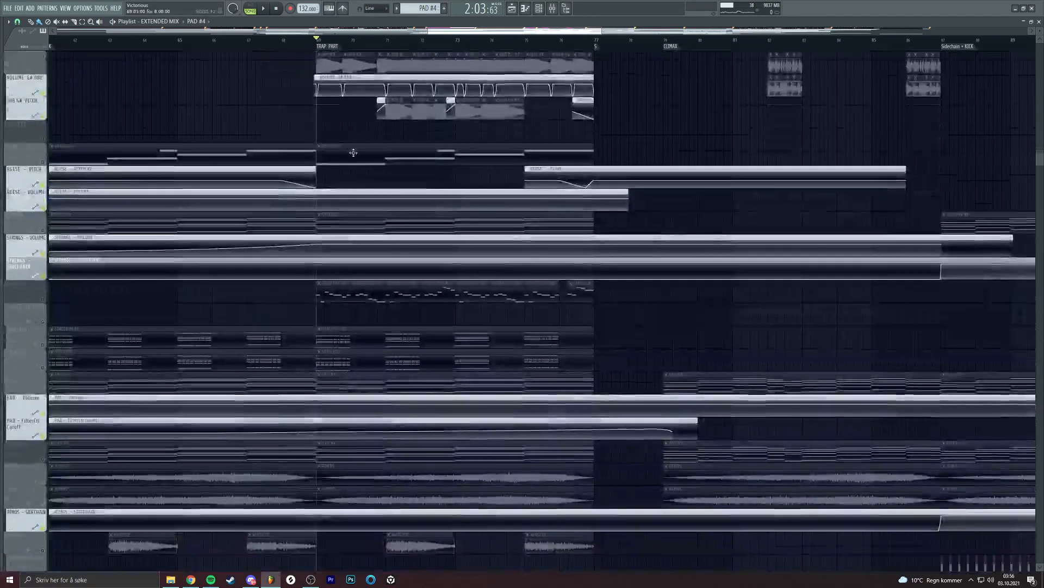
pyautogui.scroll(7, 270, 188)
pyautogui.scroll(-1, 278, 207)
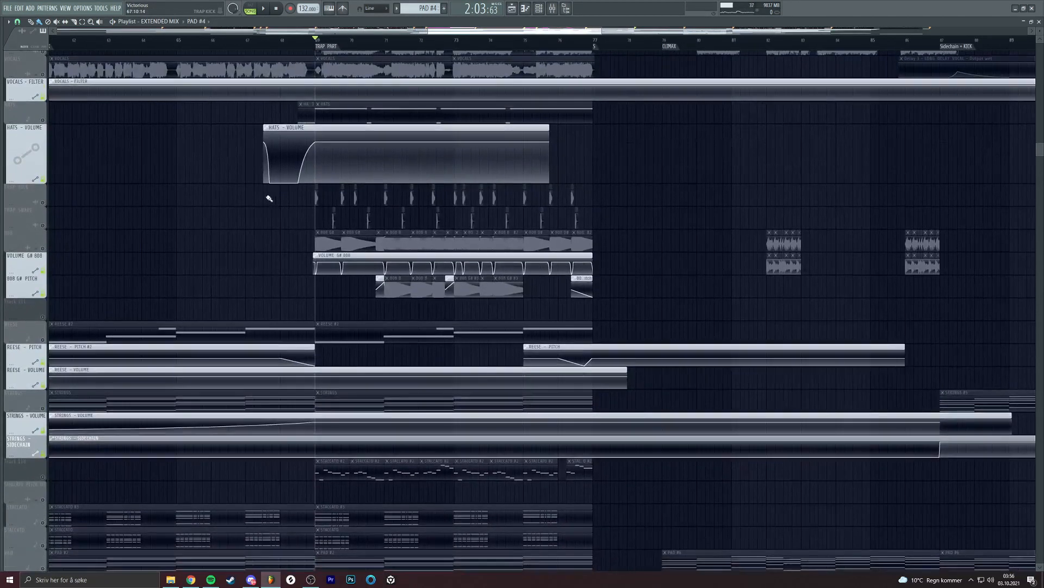
pyautogui.click(46, 318)
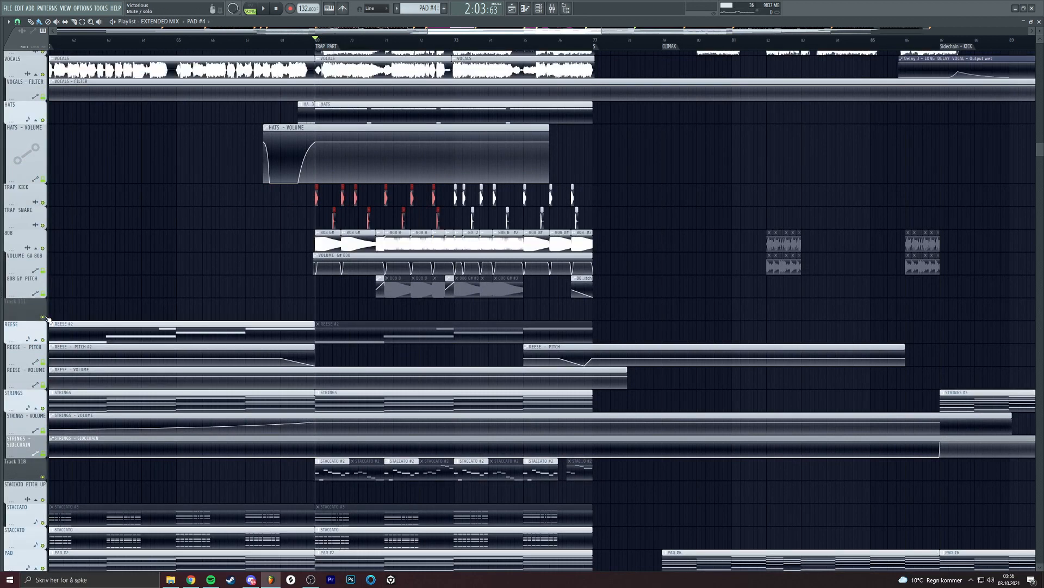
# Look over the Trap Part's vocal, drum, 808, Reese, strings, staccato, pad and whistle layers up to the Climax
pyautogui.moveTo(603, 223); pyautogui.dragTo(648, 197)
pyautogui.scroll(4, 322, 225)
pyautogui.keyDown('ctrl'); pyautogui.click(355, 203); pyautogui.keyUp('ctrl')
pyautogui.scroll(-4, 348, 203)
pyautogui.click(662, 119)
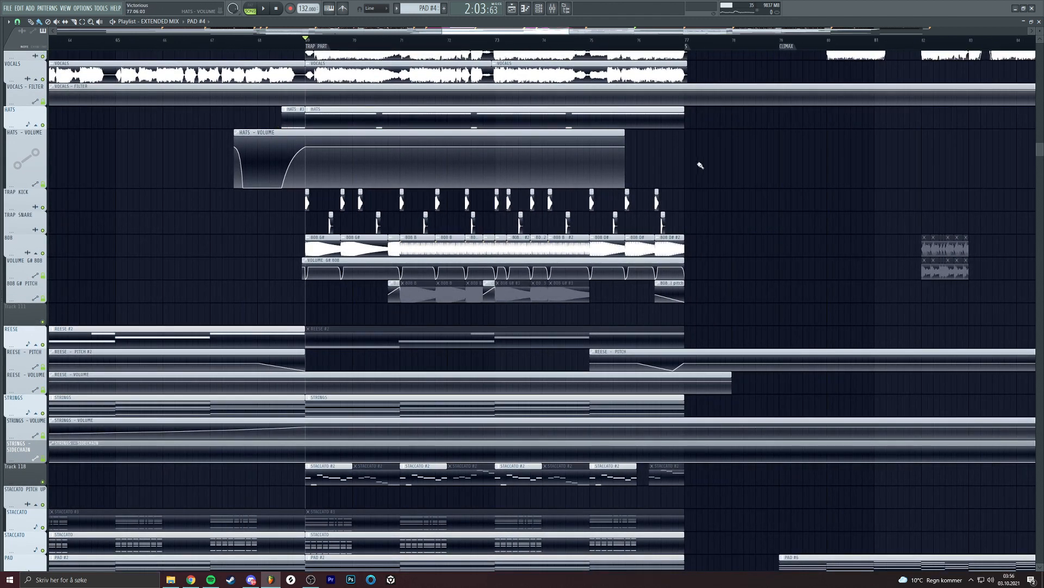
pyautogui.scroll(-5, 311, 310)
pyautogui.hscroll(1, 333, 314)
pyautogui.moveTo(240, 289); pyautogui.dragTo(694, 280)
pyautogui.moveTo(674, 306)
pyautogui.mouseDown()
pyautogui.moveTo(571, 288)
pyautogui.moveTo(256, 287)
pyautogui.moveTo(663, 293)
pyautogui.mouseUp()
pyautogui.hscroll(1, 640, 288)
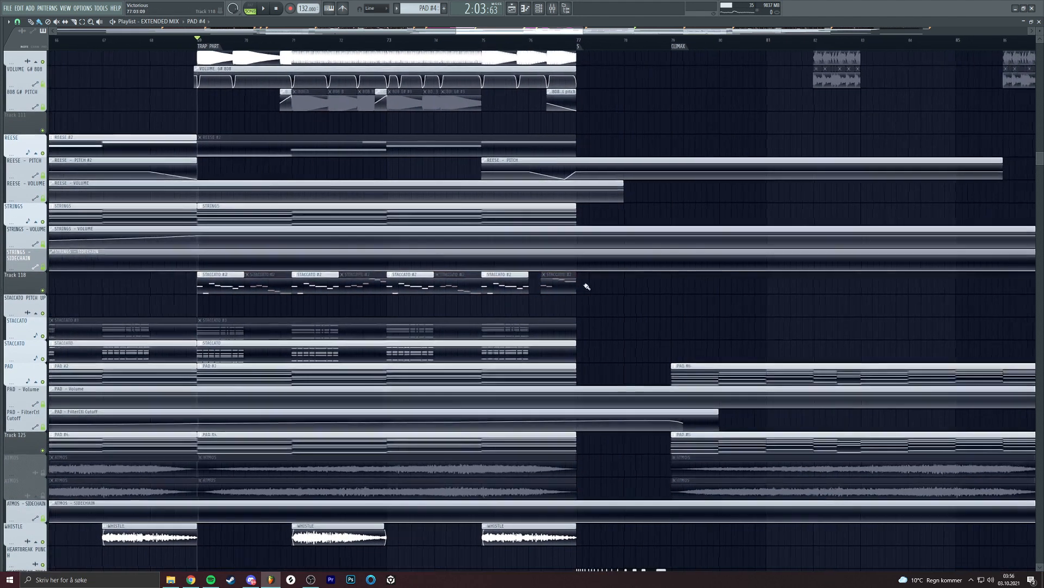
pyautogui.scroll(-3, 602, 234)
pyautogui.scroll(5, 593, 179)
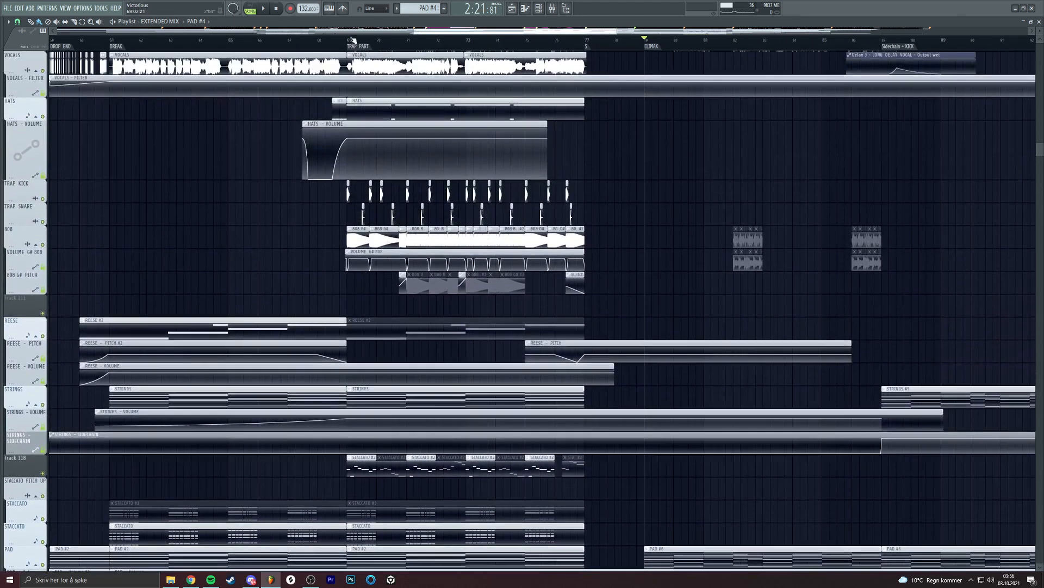
# Solo HATS, TRAP KICK, TRAP SNARE and 808 together and play them from the start of the Trap Part
pyautogui.click(351, 42)
pyautogui.scroll(3, 381, 136)
pyautogui.scroll(2, 396, 142)
pyautogui.scroll(2, 381, 142)
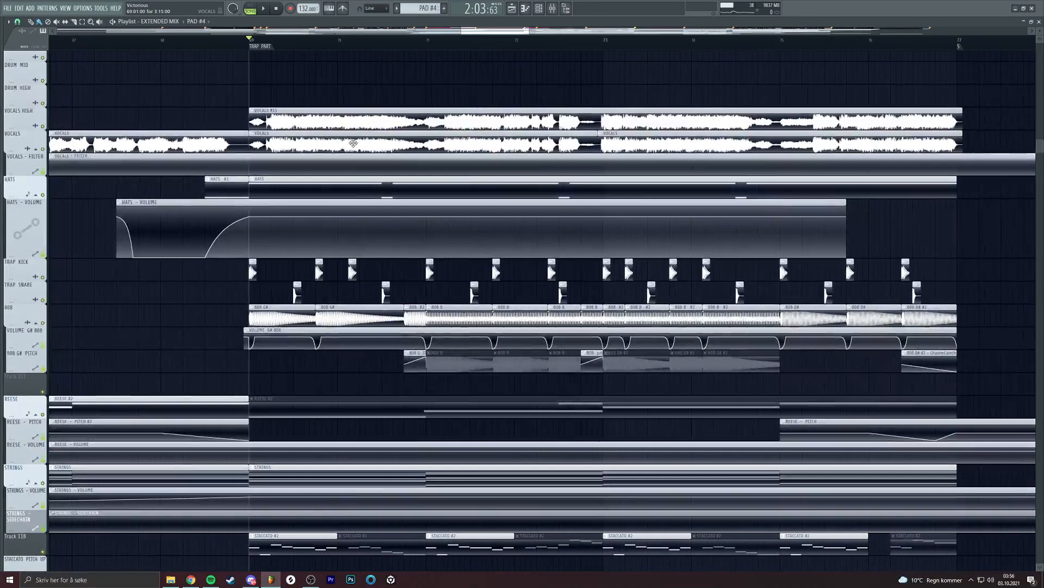
pyautogui.scroll(-2, 352, 145)
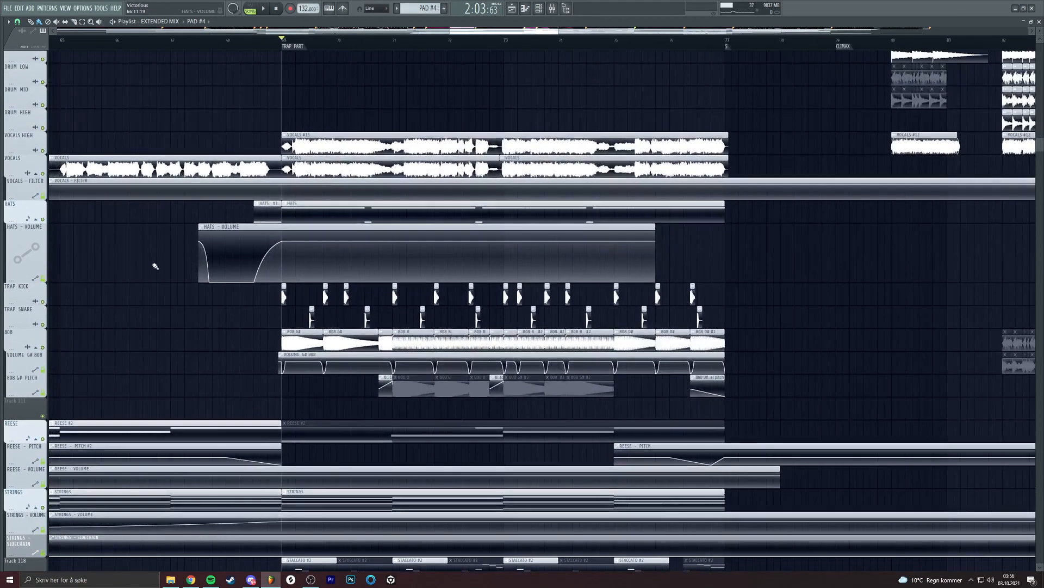
pyautogui.rightClick(43, 220)
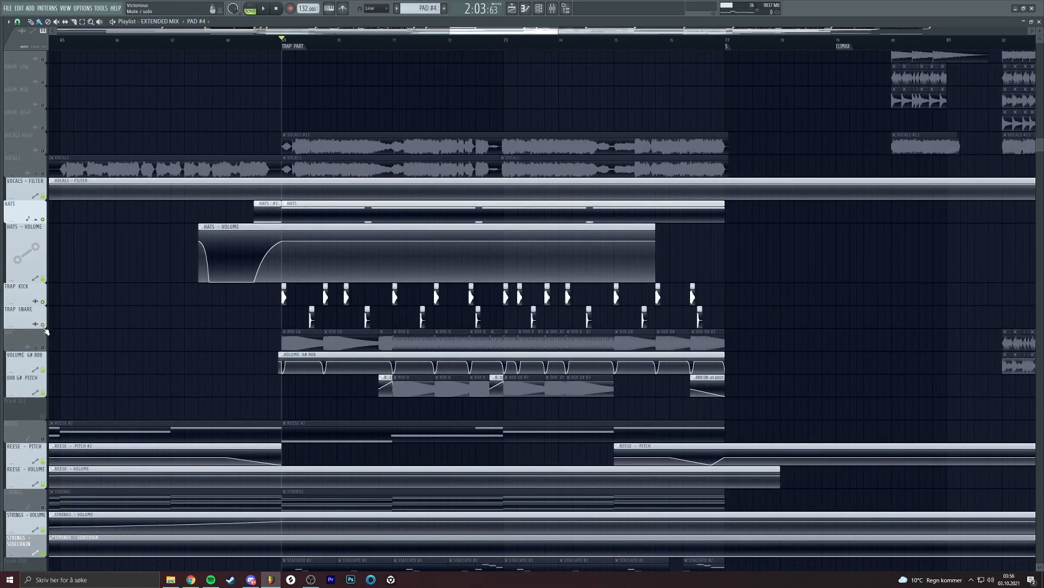
pyautogui.click(43, 347)
pyautogui.scroll(2, 326, 245)
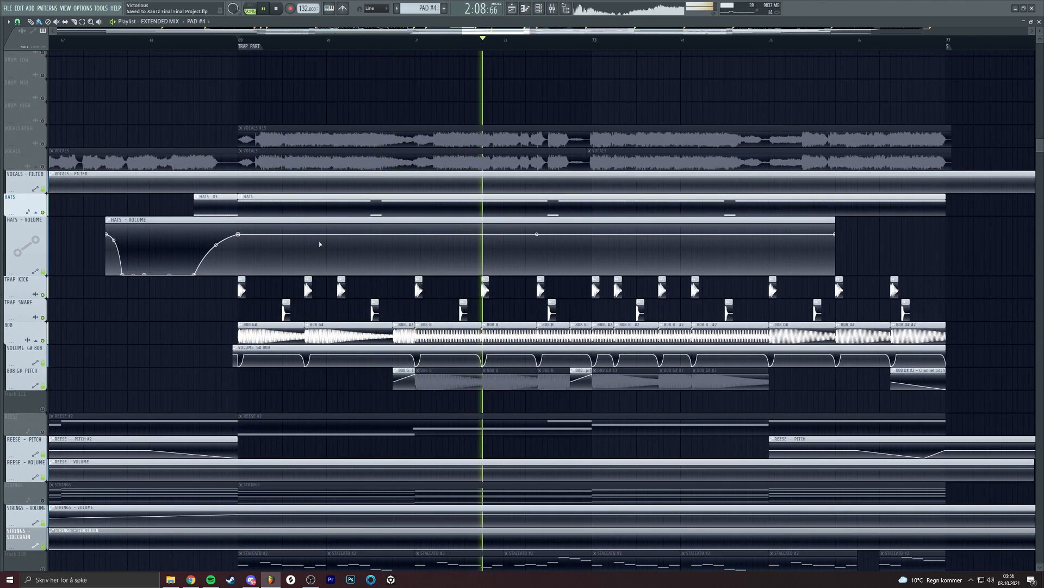
# Solo the HATS track, and open its pattern in the piano roll with all notes selected
pyautogui.moveTo(318, 197); pyautogui.dragTo(290, 199)
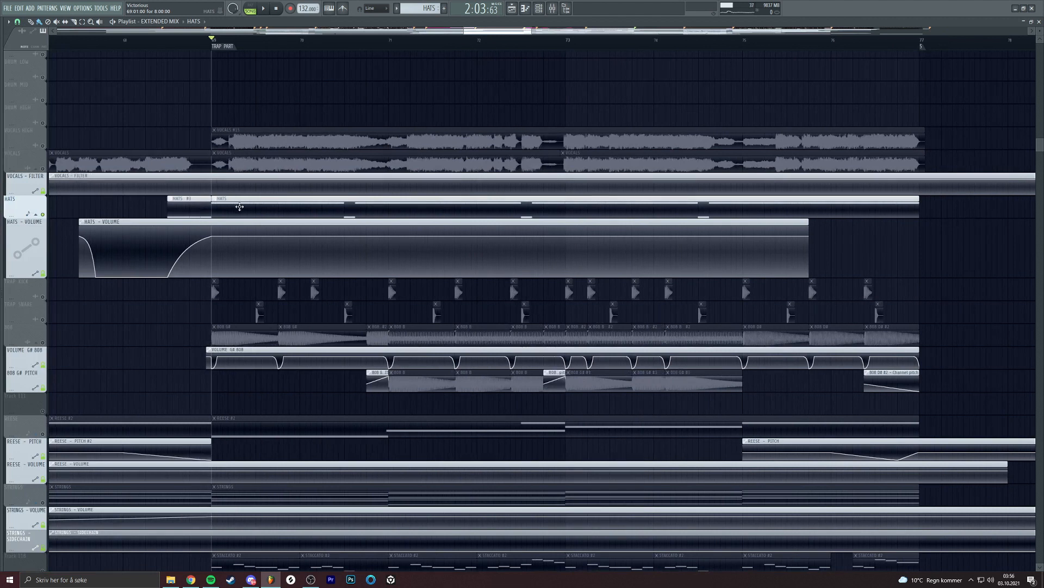
pyautogui.doubleClick(240, 207)
pyautogui.scroll(3, 81, 145)
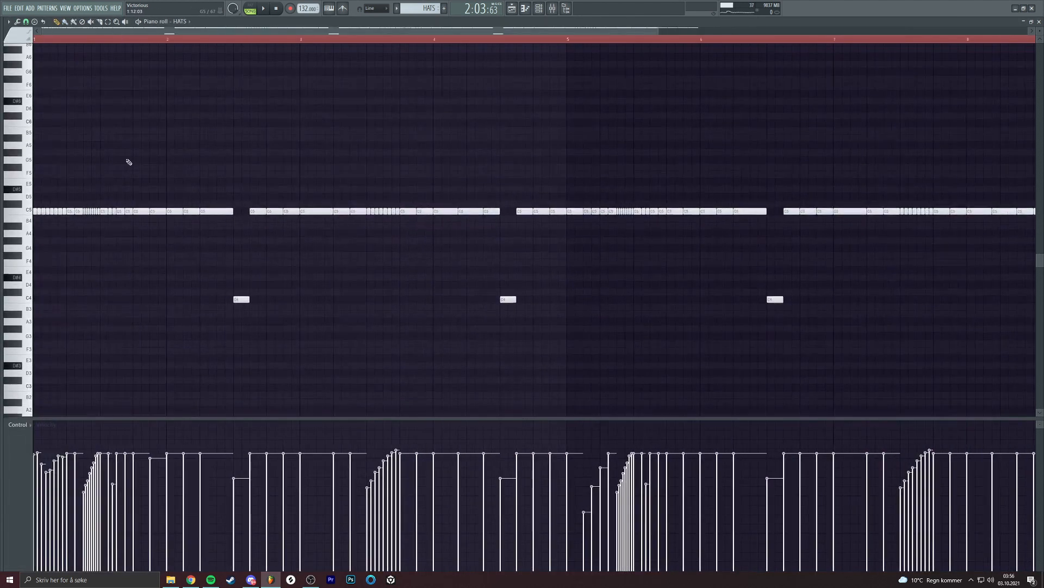
pyautogui.scroll(-2, 189, 361)
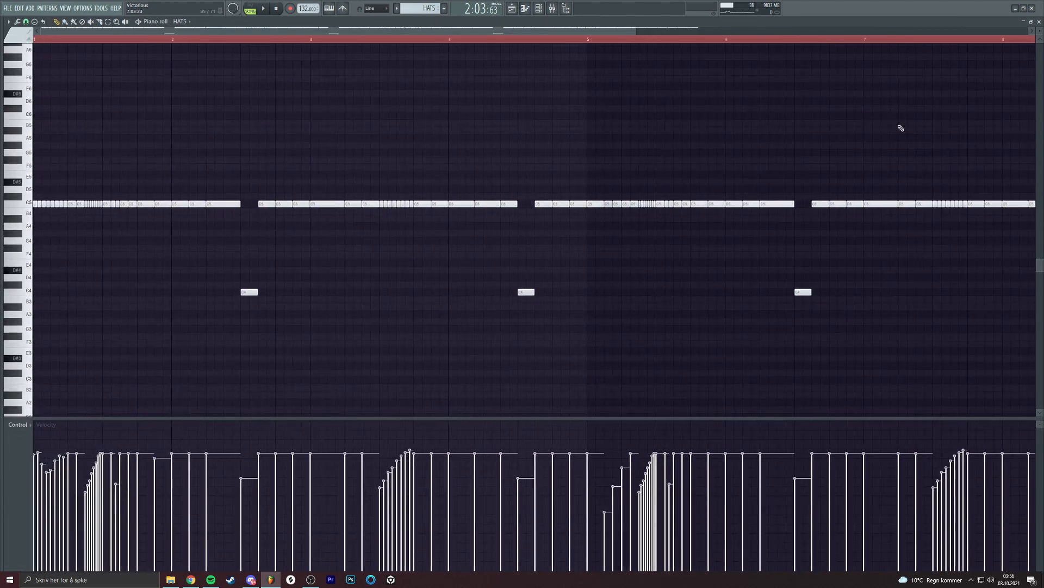
pyautogui.scroll(-1, 901, 128)
pyautogui.moveTo(1012, 135); pyautogui.dragTo(33, 340)
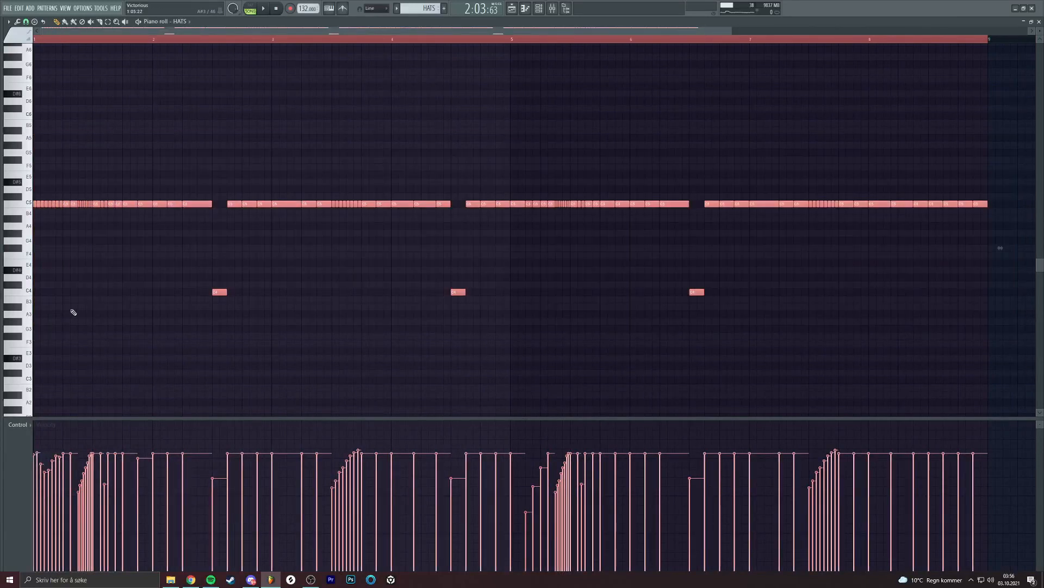
pyautogui.scroll(2, 245, 270)
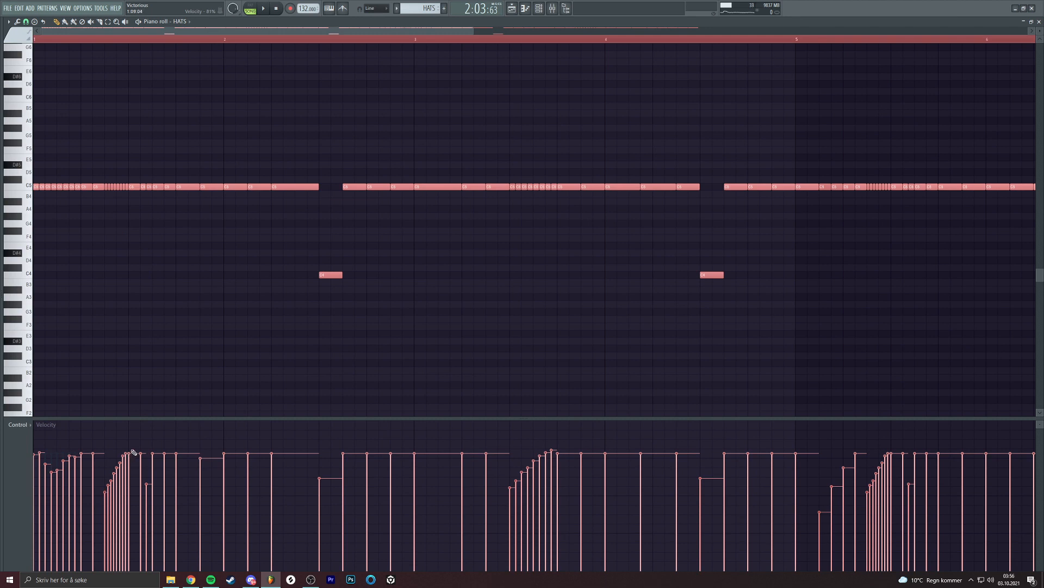
# Play the HATS pattern from its beginning and check the note velocities of the rolls
pyautogui.press('space')
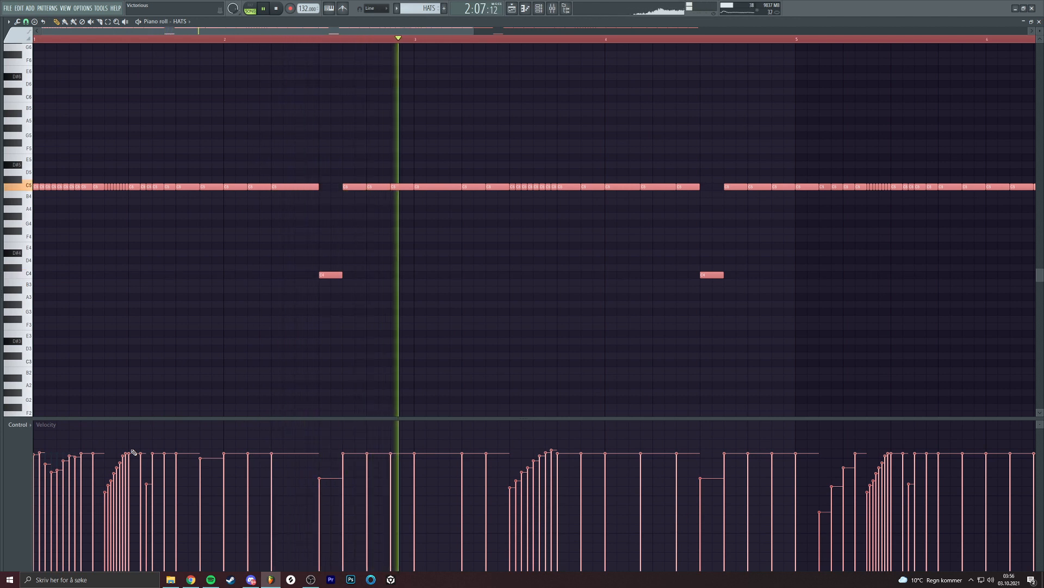
pyautogui.scroll(-5, 366, 263)
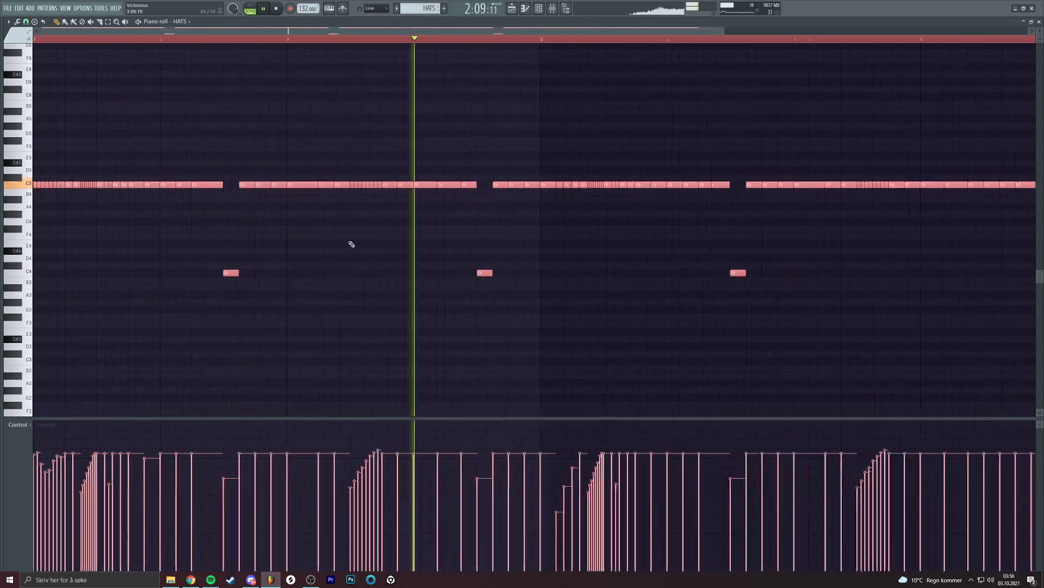
pyautogui.press('space')
# Show the hats' note panning in the control lane, select the three panned C5 notes in bar 4 and play them
pyautogui.click(18, 424)
pyautogui.click(25, 441)
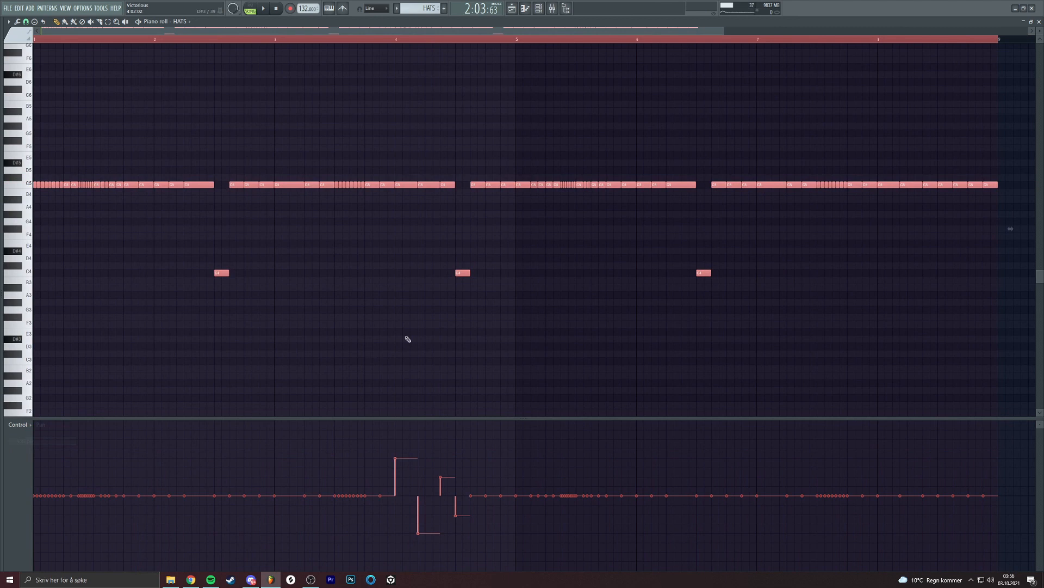
pyautogui.moveTo(464, 155); pyautogui.dragTo(460, 174)
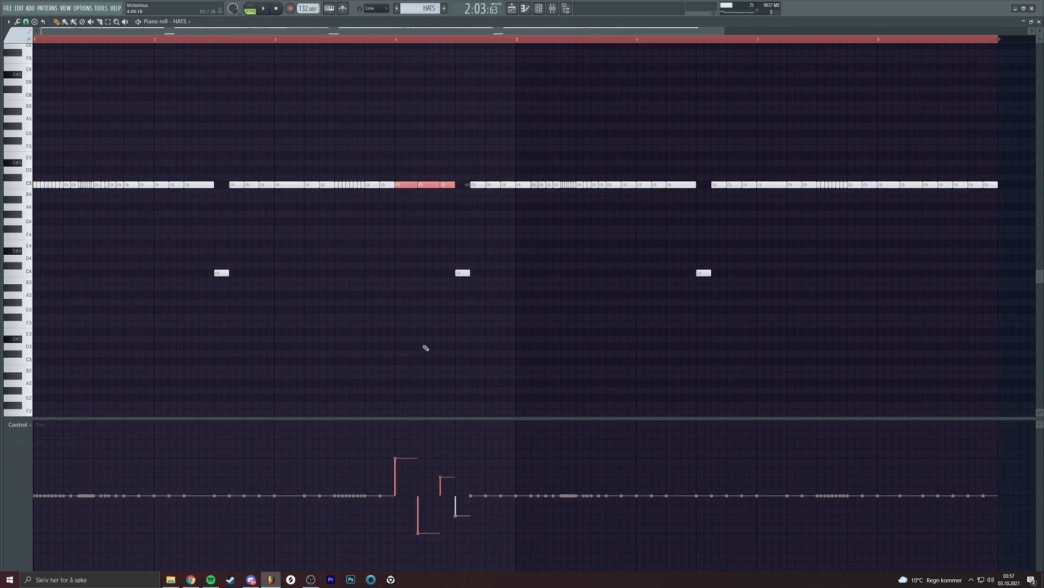
pyautogui.click(400, 39)
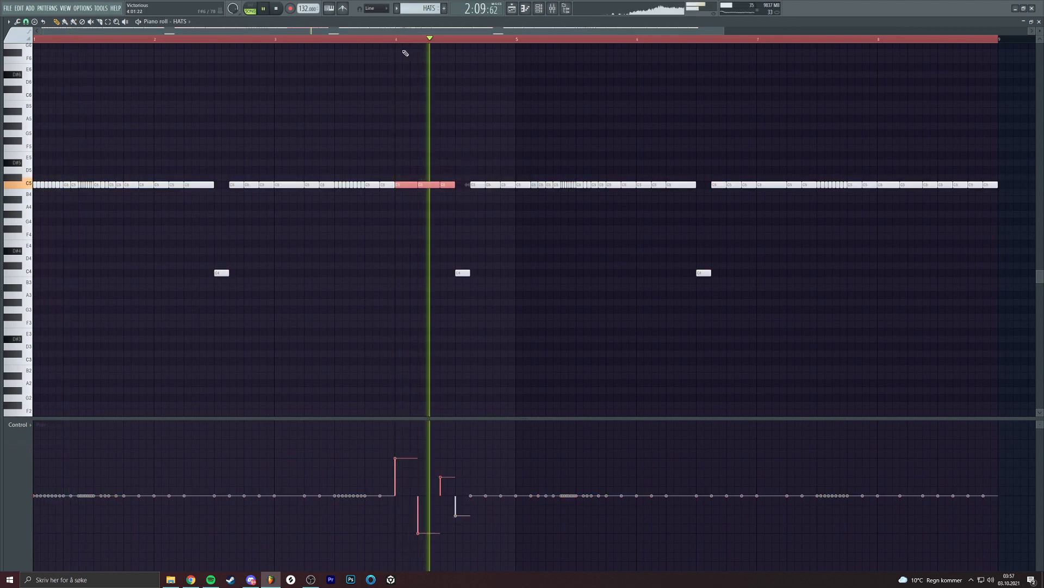
# Return to the playlist with playback stopped and take a brief look at the mixer
pyautogui.press('Escape')
pyautogui.press('F6')
pyautogui.press('space')
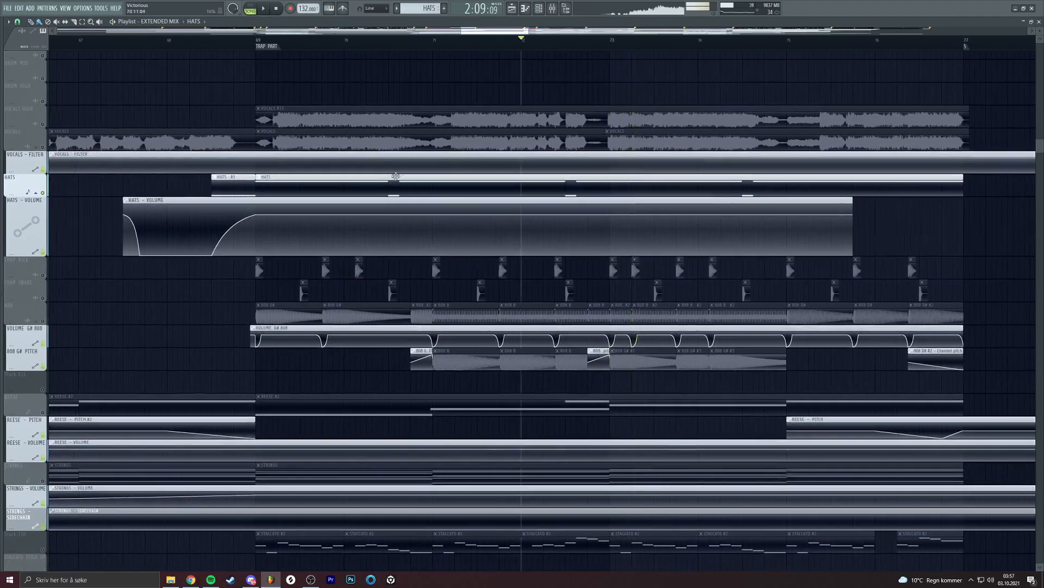
pyautogui.click(554, 15)
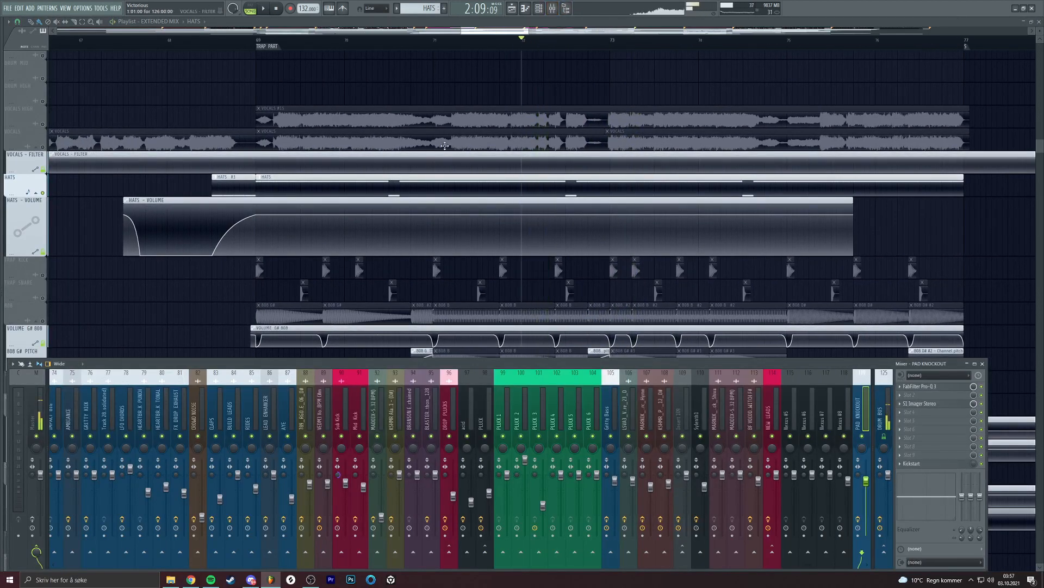
pyautogui.press('F9')
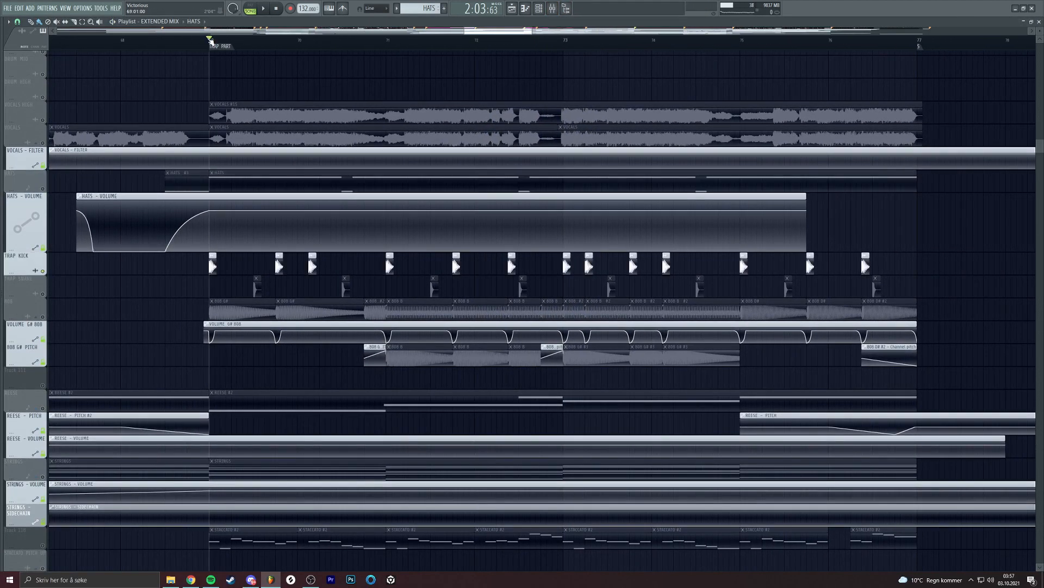
# Solo the TRAP KICK track and play it from the start of the Trap Part
pyautogui.press('space')
pyautogui.scroll(4, 210, 42)
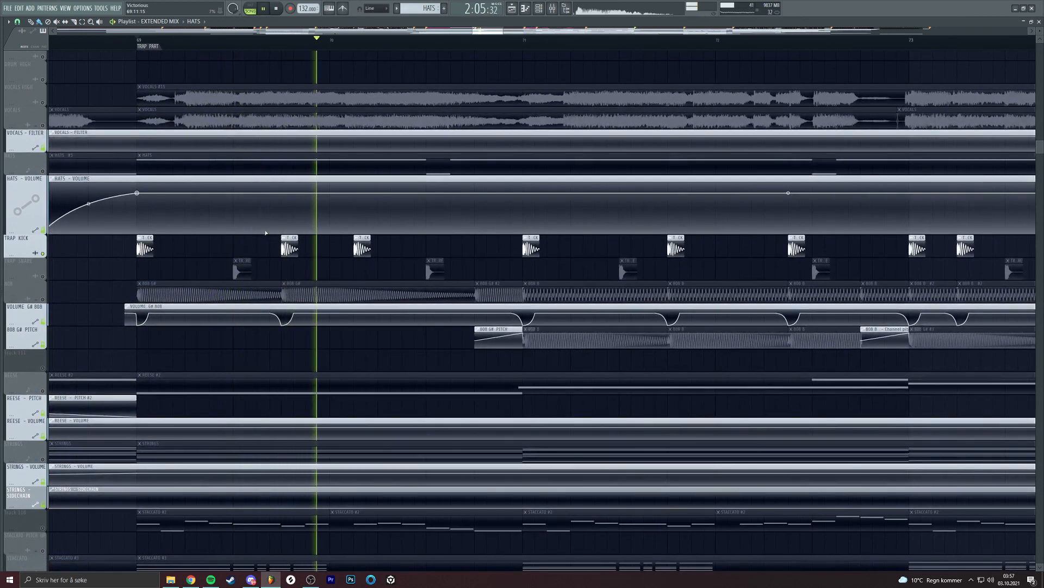
pyautogui.scroll(-4, 266, 233)
pyautogui.press('space')
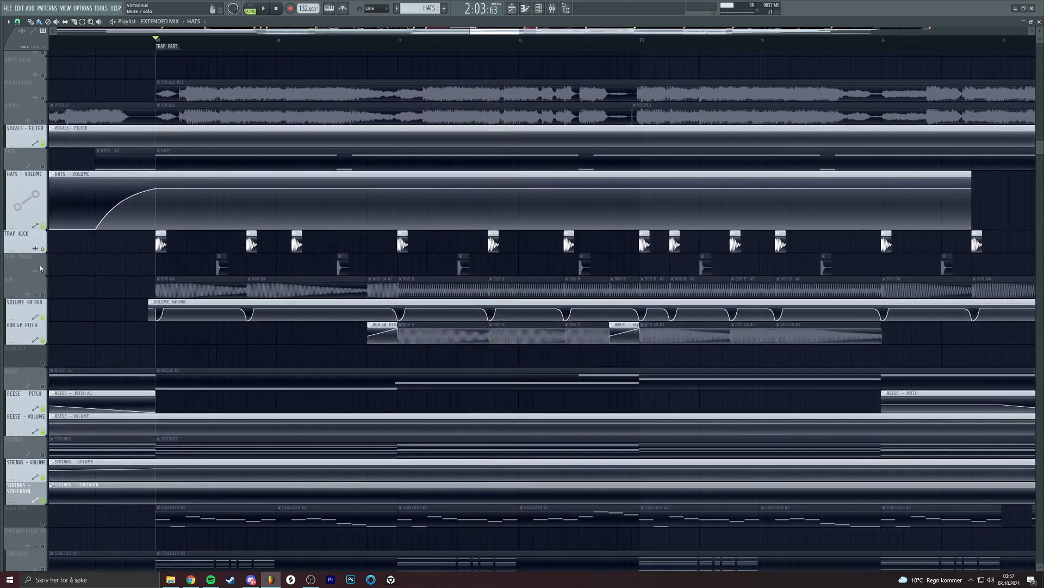
# Enable the 808 track alongside TRAP KICK and examine their clips with the VOLUME G# 808 automation at the Trap Part's start
pyautogui.click(43, 295)
pyautogui.scroll(3, 140, 281)
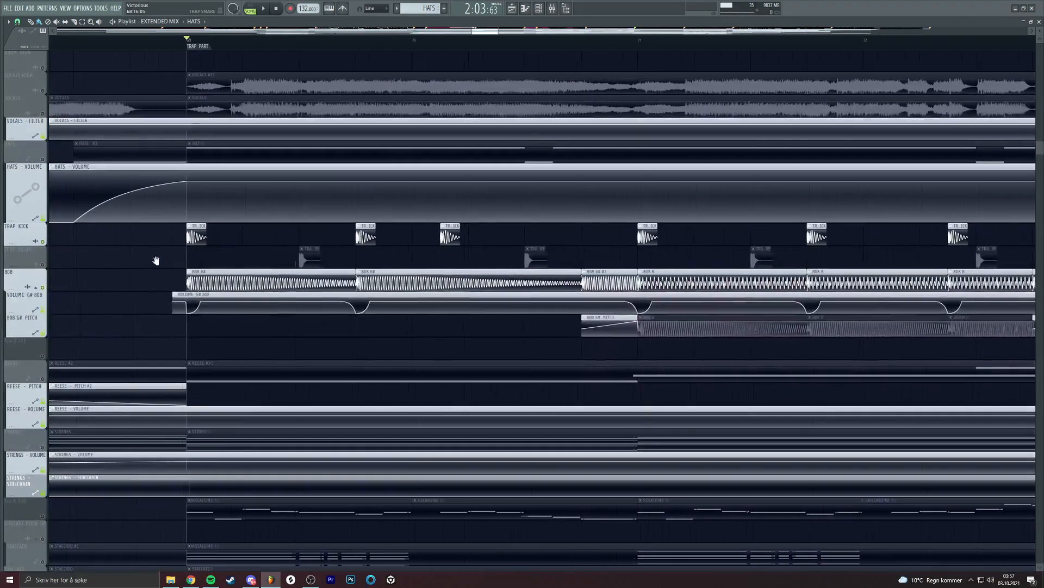
pyautogui.scroll(2, 156, 261)
pyautogui.moveTo(156, 260); pyautogui.dragTo(96, 250)
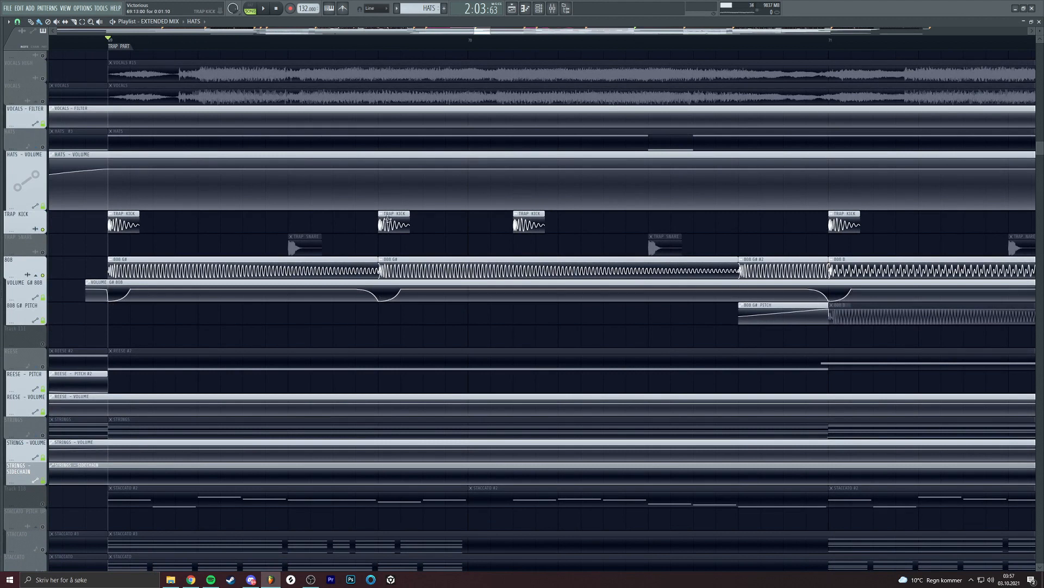
# Play the TRAP KICK and 808 tracks together from the start of the Trap Part
pyautogui.scroll(-2, 417, 223)
pyautogui.press('space')
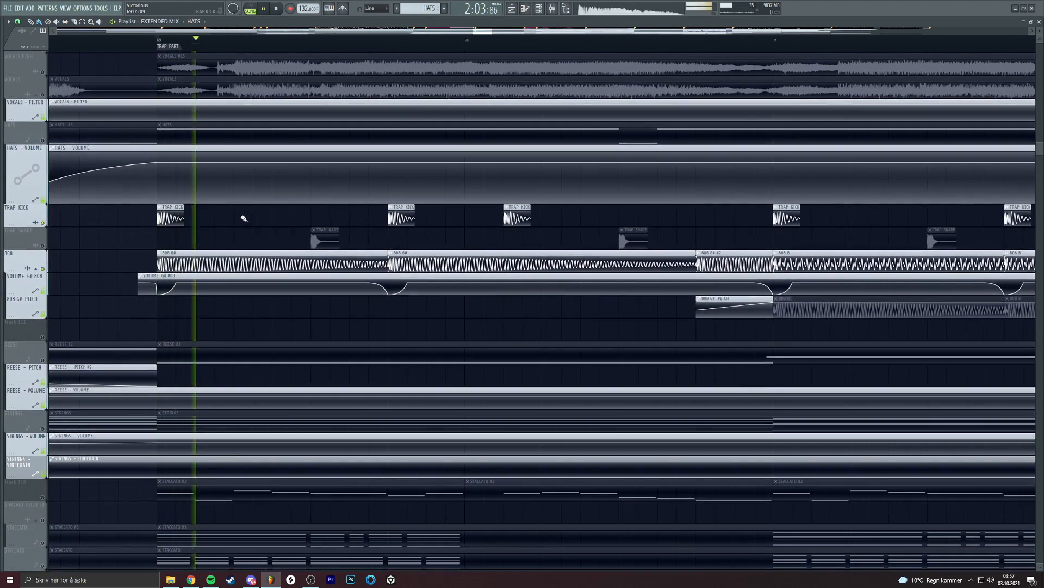
pyautogui.scroll(-3, 307, 215)
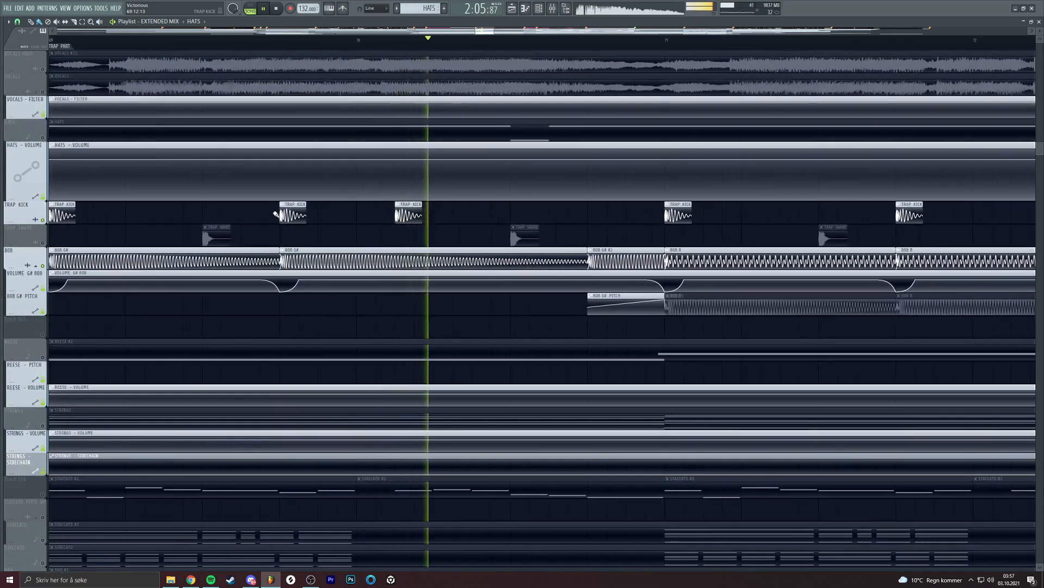
pyautogui.scroll(-1, 369, 211)
pyautogui.scroll(-3, 348, 213)
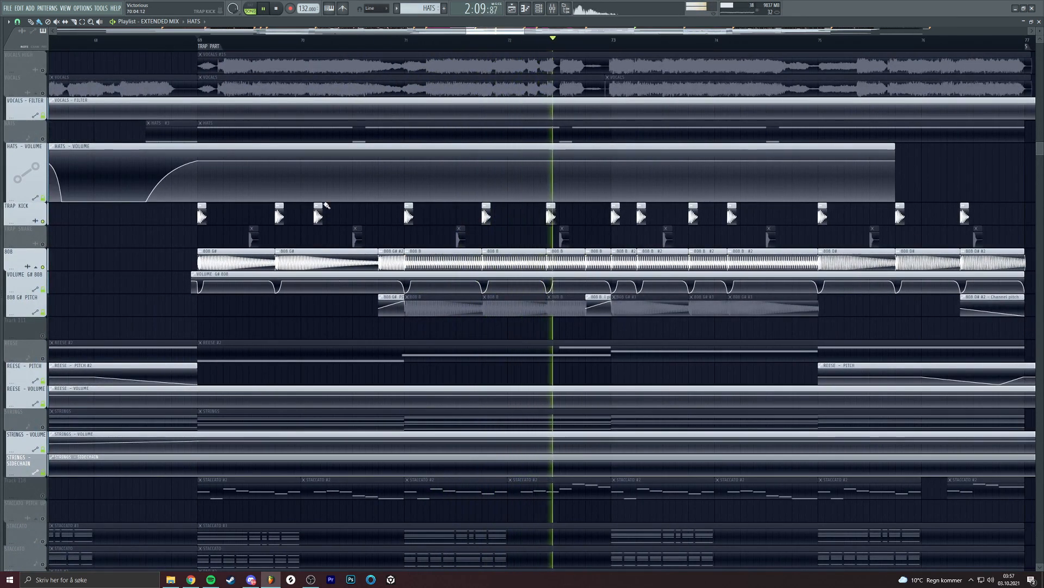
pyautogui.scroll(6, 207, 49)
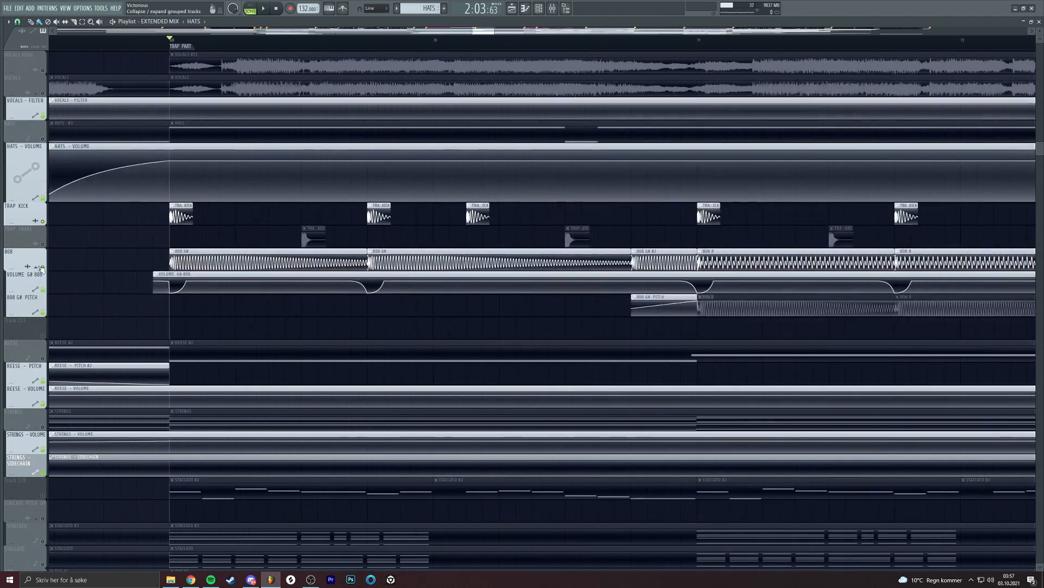
# Play the 808 alone, open the 808 G# clip's channel settings and mixer track, and inspect its Fruity Blood Overdrive and FabFilter Pro-Q 3
pyautogui.doubleClick(194, 254)
pyautogui.press('space')
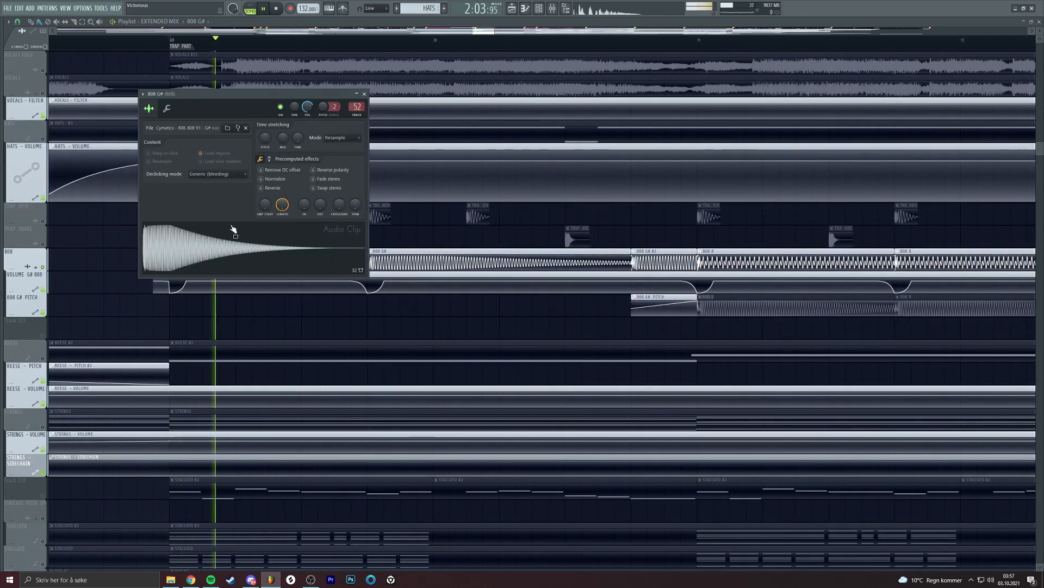
pyautogui.click(357, 107)
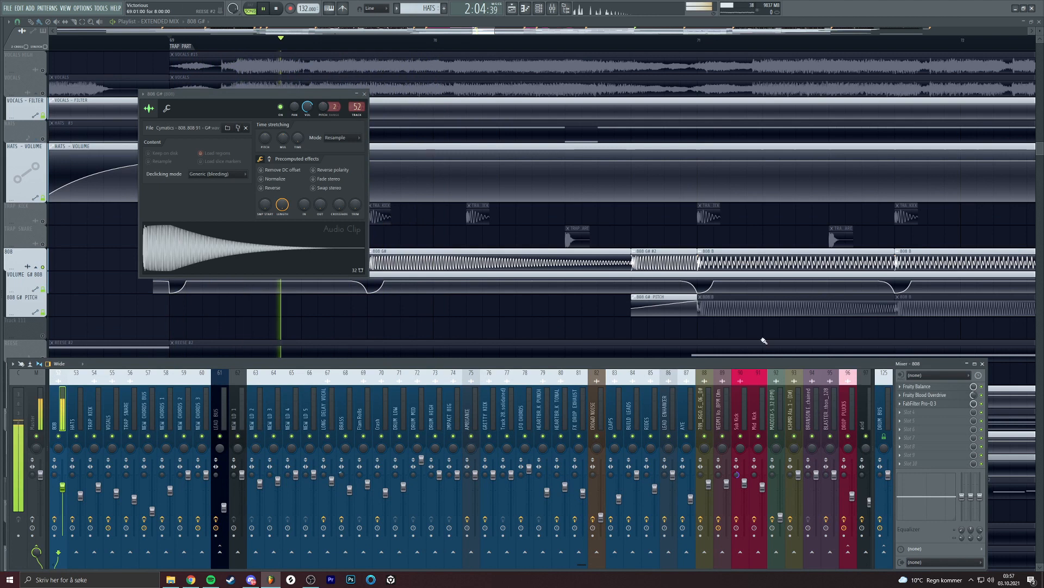
pyautogui.click(931, 395)
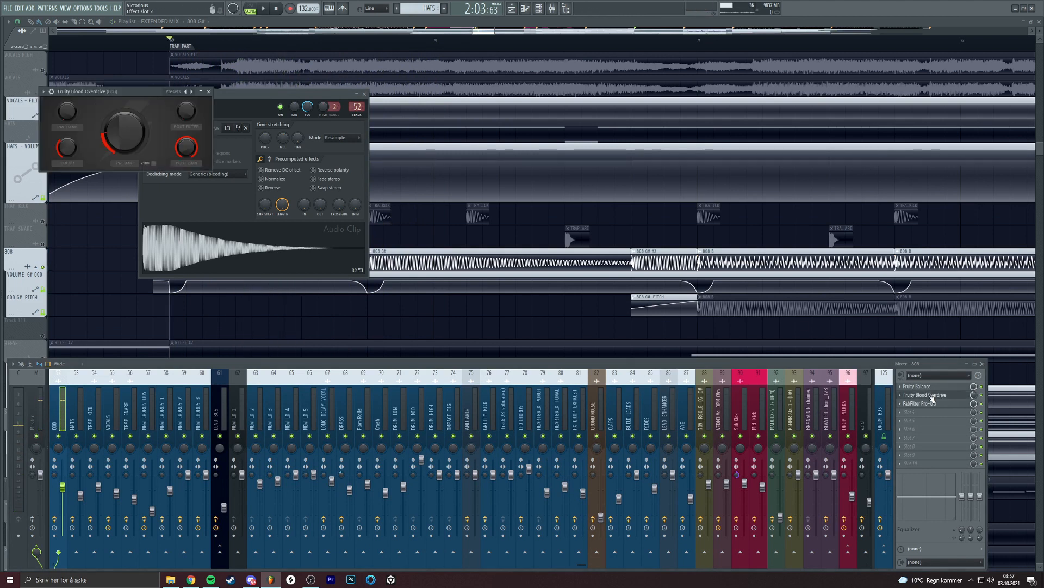
pyautogui.click(932, 402)
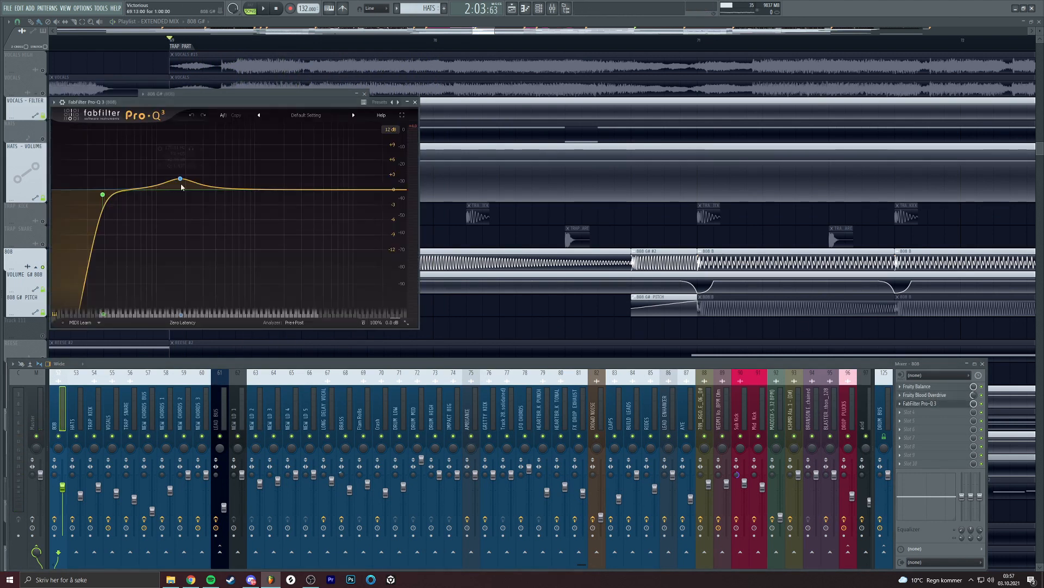
pyautogui.moveTo(108, 195)
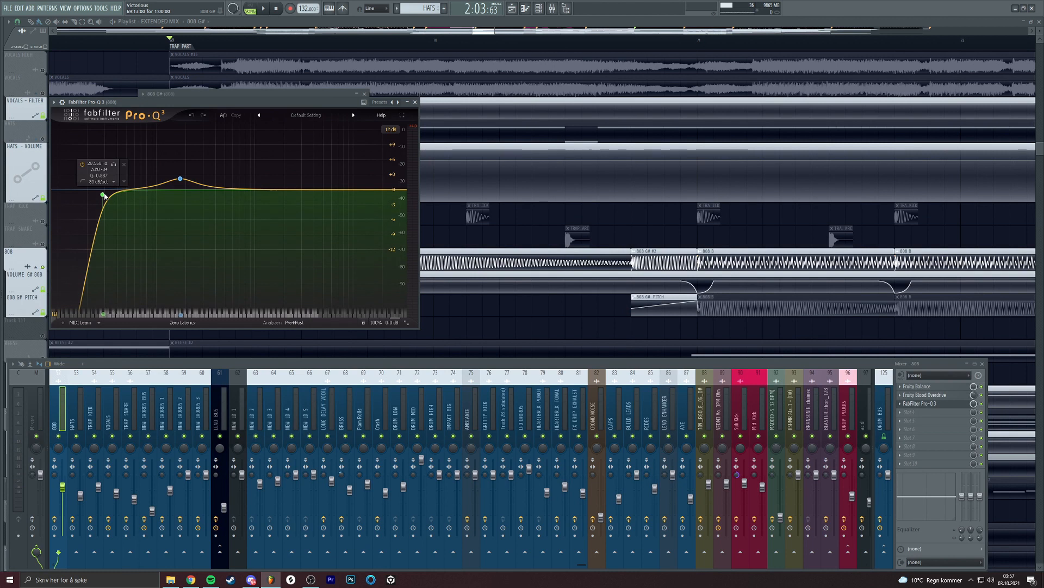
# Close the equalizer and clip settings, check the 808's Fruity Balance, and return to the playlist
pyautogui.click(415, 102)
pyautogui.click(365, 93)
pyautogui.click(921, 387)
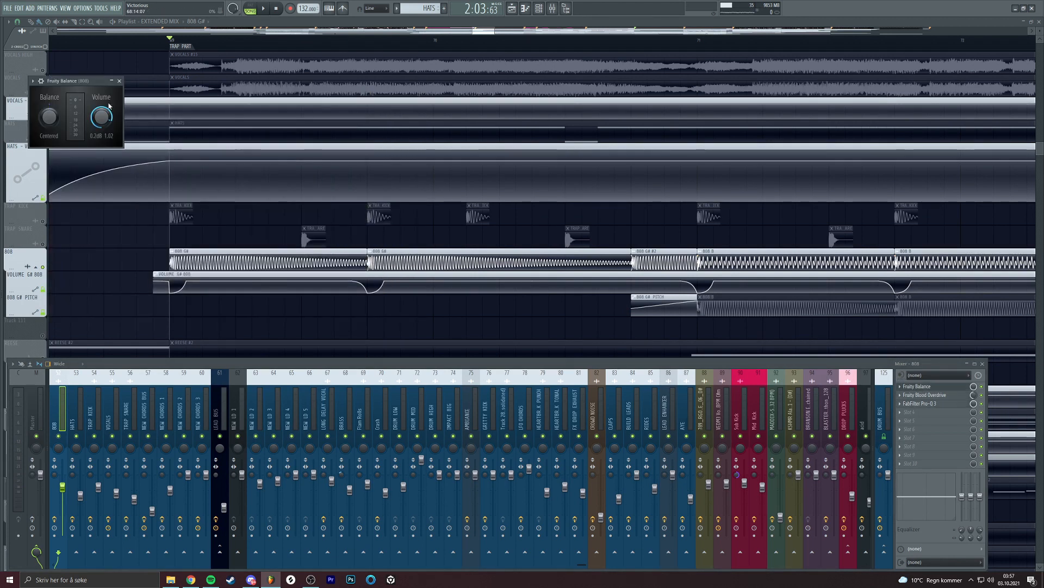
pyautogui.click(119, 81)
pyautogui.press('F9')
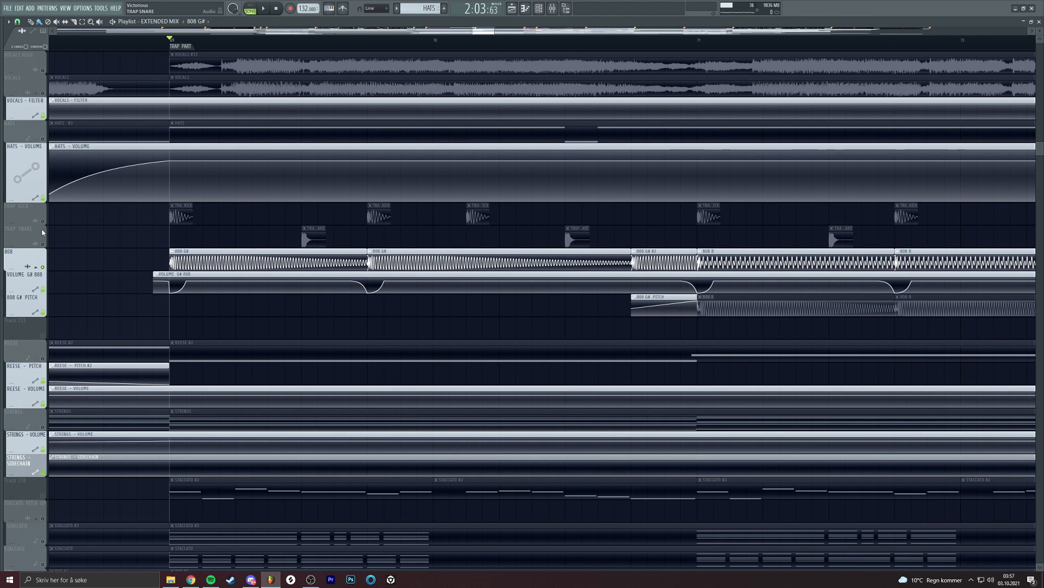
# Examine the first TRAP KICK clip against the VOLUME G# 808 automation and play the kick and 808 together
pyautogui.scroll(5, 177, 238)
pyautogui.click(283, 263)
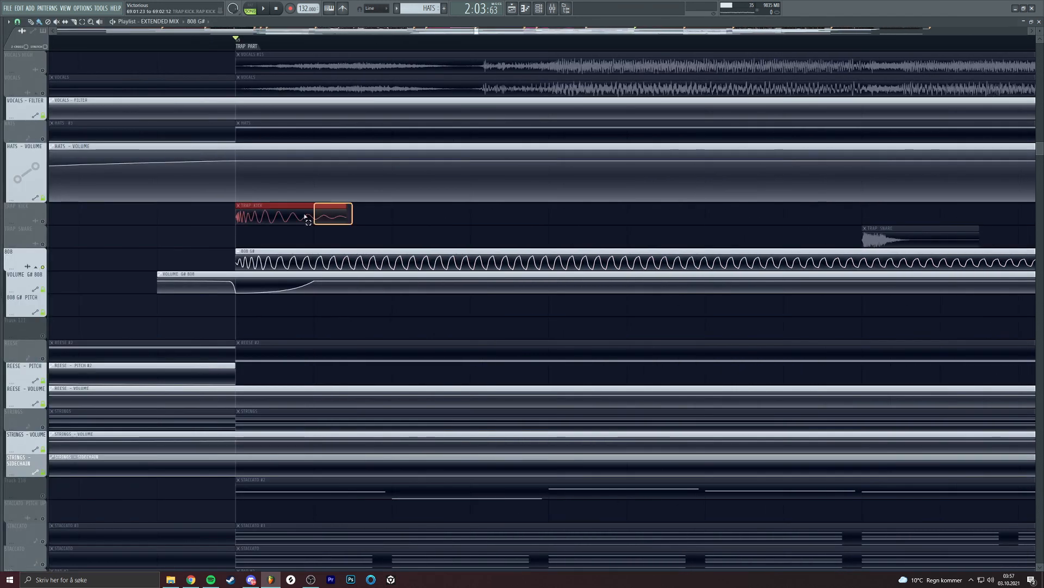
pyautogui.scroll(-4, 306, 217)
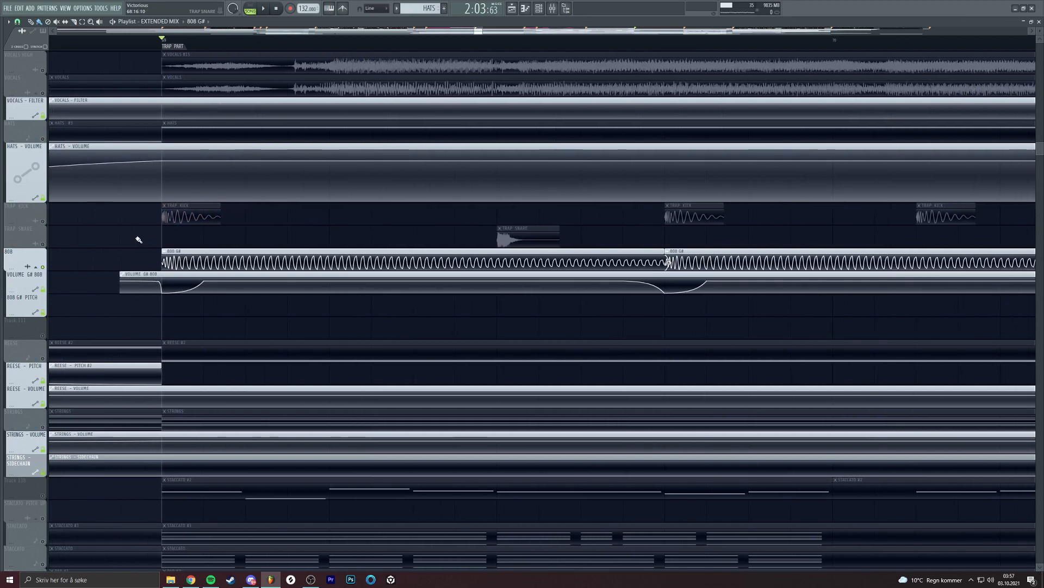
pyautogui.press('space')
pyautogui.scroll(-4, 208, 196)
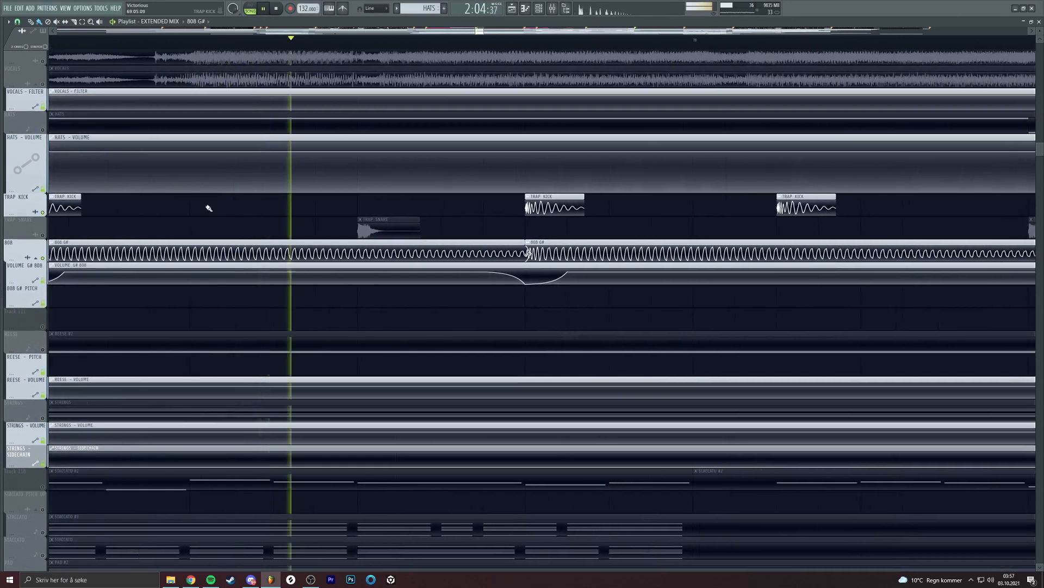
pyautogui.press('space')
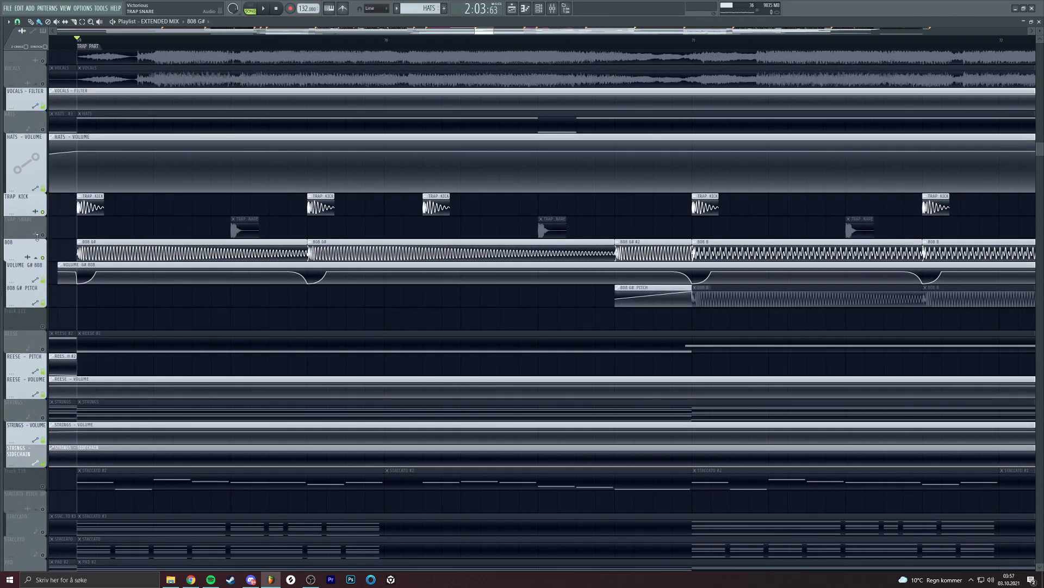
# Enable the TRAP SNARE track, play it with TRAP KICK and 808 from the Trap Part's start, and stop playback
pyautogui.scroll(-4, 305, 145)
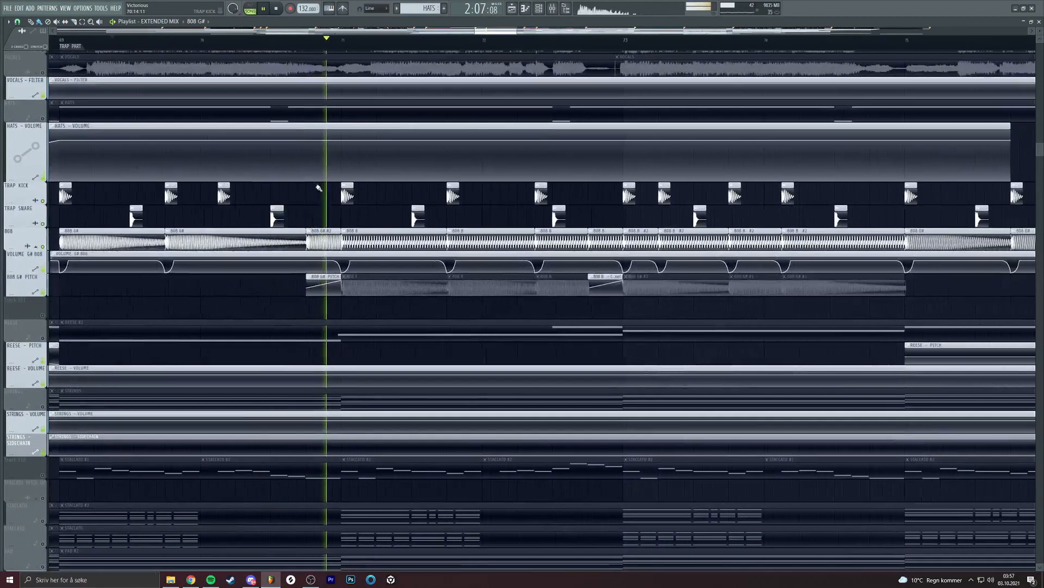
pyautogui.scroll(-4, 361, 176)
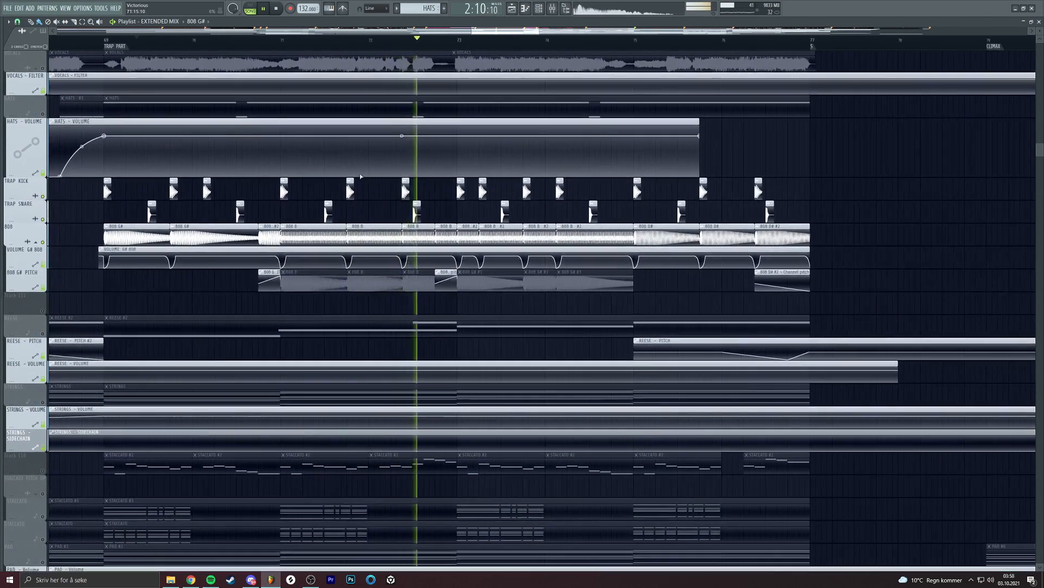
pyautogui.press('space')
pyautogui.moveTo(271, 234); pyautogui.dragTo(458, 225)
pyautogui.keyDown('ctrl'); pyautogui.click(449, 219); pyautogui.keyUp('ctrl')
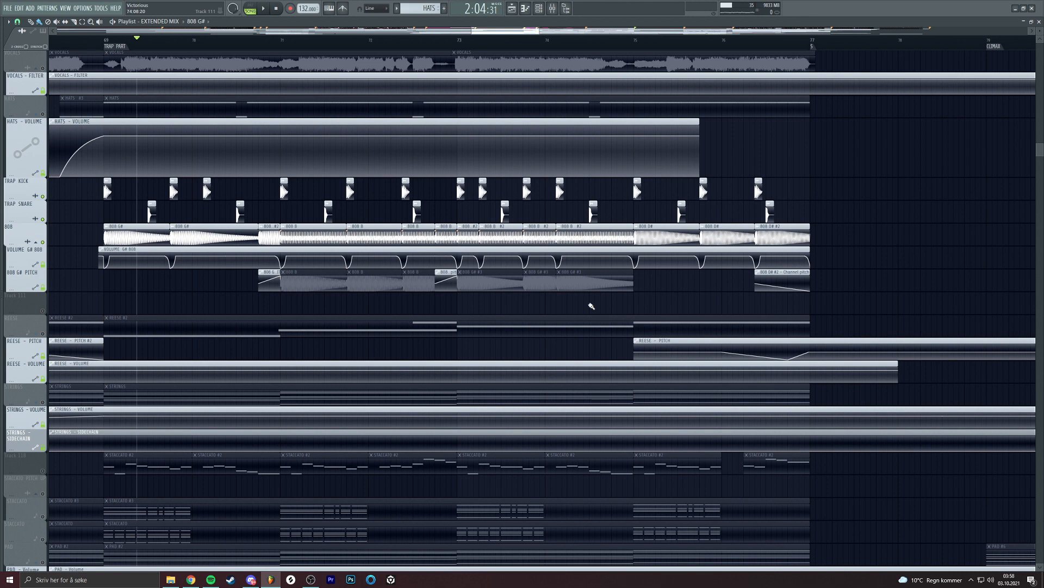
# Solo Track 110, play its STACCATO #2 clips from the Trap Part's start and briefly open one of them
pyautogui.scroll(3, 563, 291)
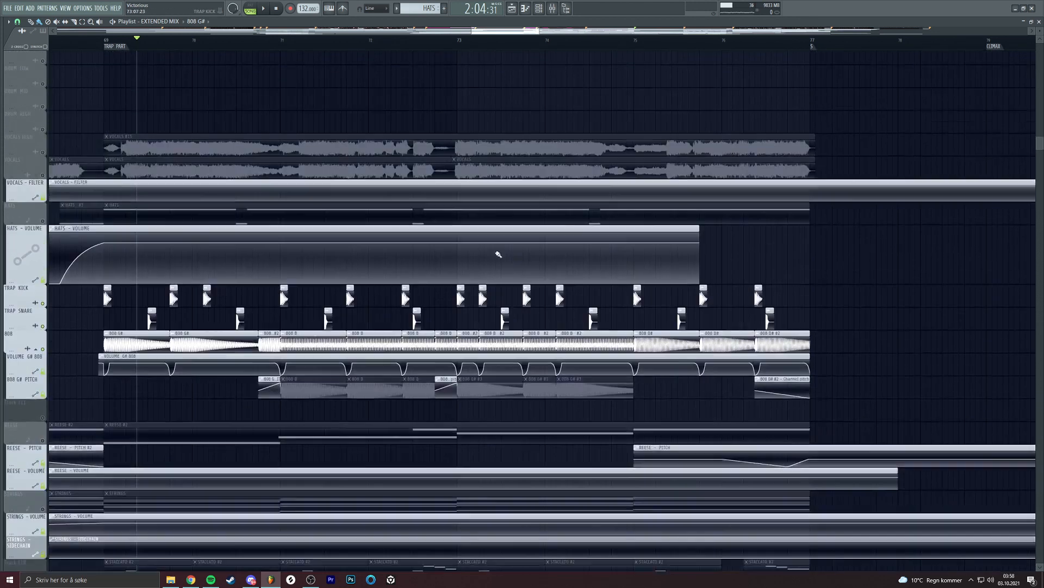
pyautogui.scroll(-12, 494, 248)
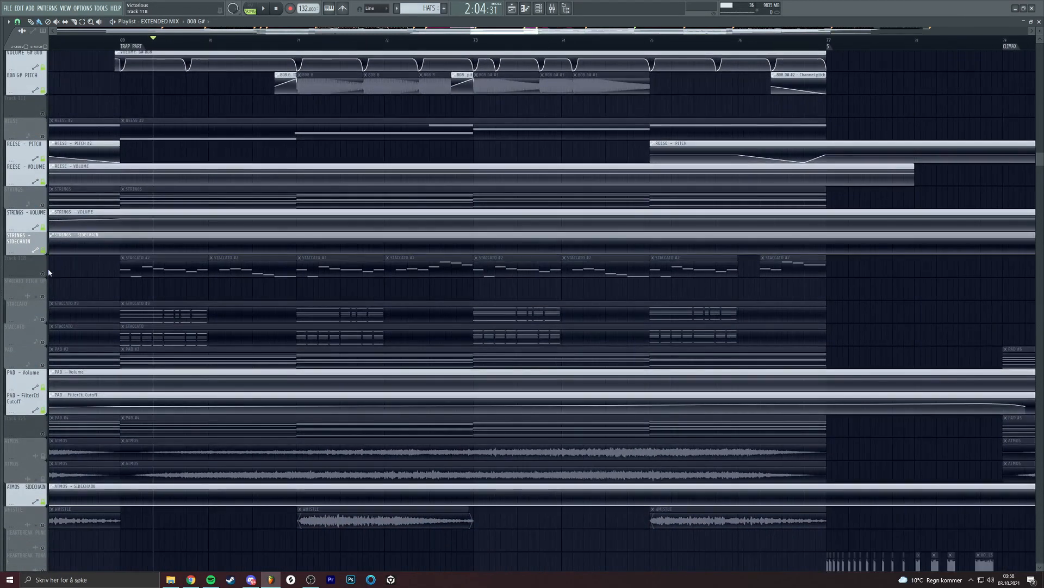
pyautogui.click(43, 274)
pyautogui.press('space')
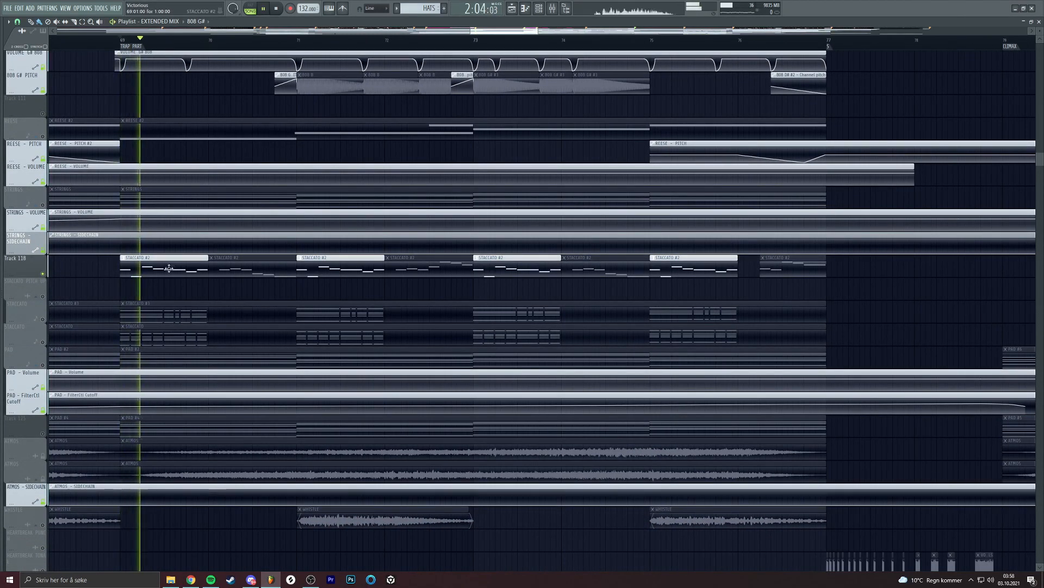
pyautogui.doubleClick(167, 271)
pyautogui.press('Escape')
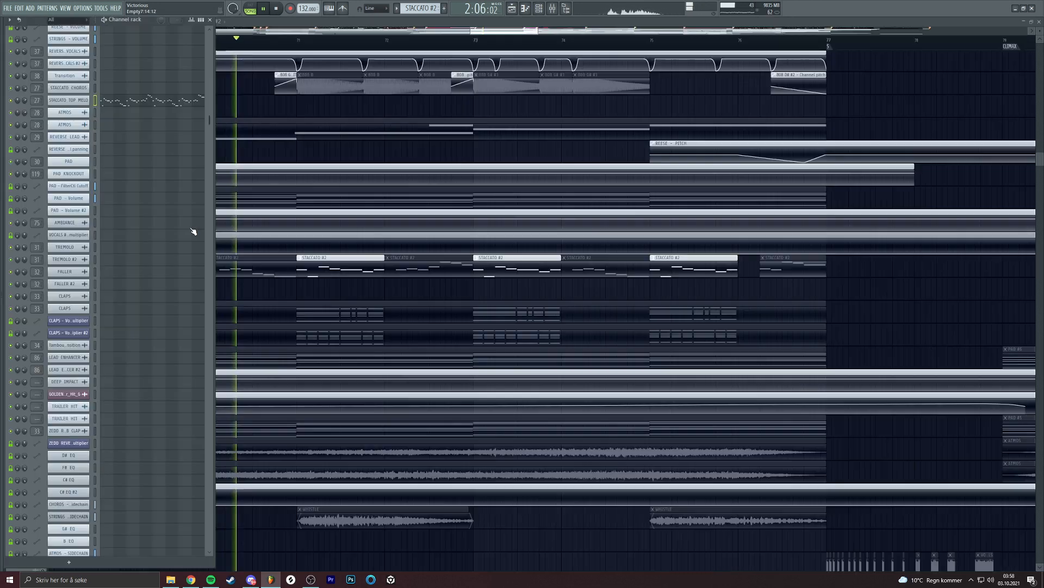
pyautogui.press('Escape')
pyautogui.moveTo(344, 244); pyautogui.dragTo(370, 242)
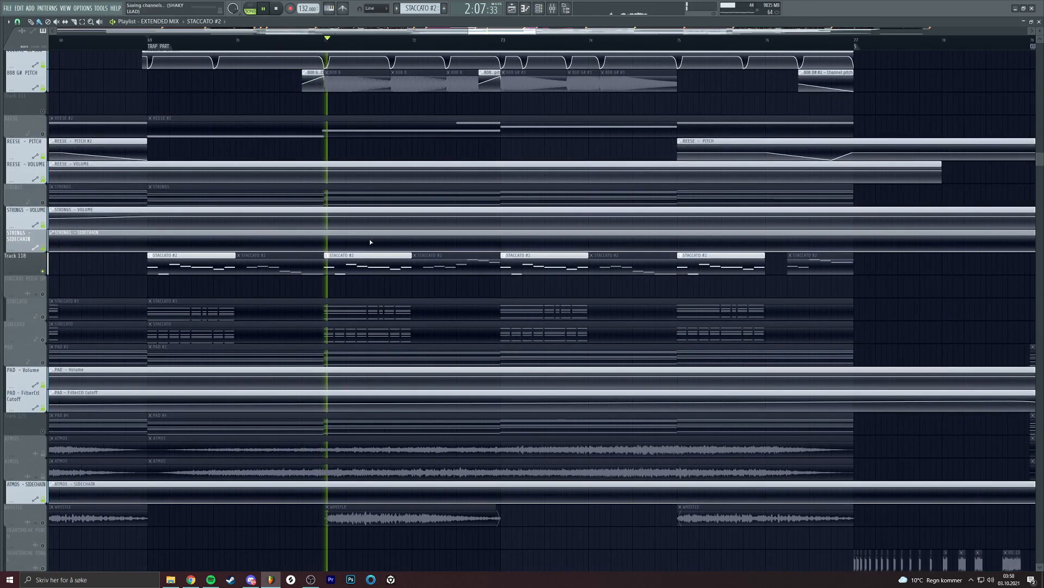
# Skip ahead in the Trap Part, add the STACCATO track to Track 110, play both and stop
pyautogui.moveTo(495, 45); pyautogui.dragTo(444, 40)
pyautogui.click(443, 39)
pyautogui.moveTo(664, 143); pyautogui.dragTo(514, 153)
pyautogui.click(44, 345)
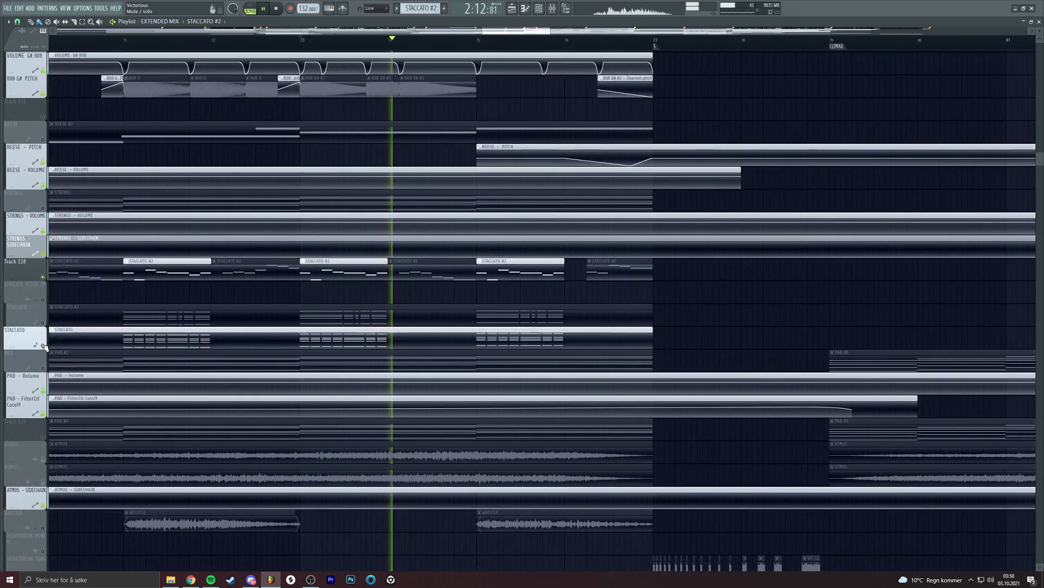
pyautogui.click(471, 40)
pyautogui.scroll(-5, 505, 132)
pyautogui.scroll(-1, 500, 212)
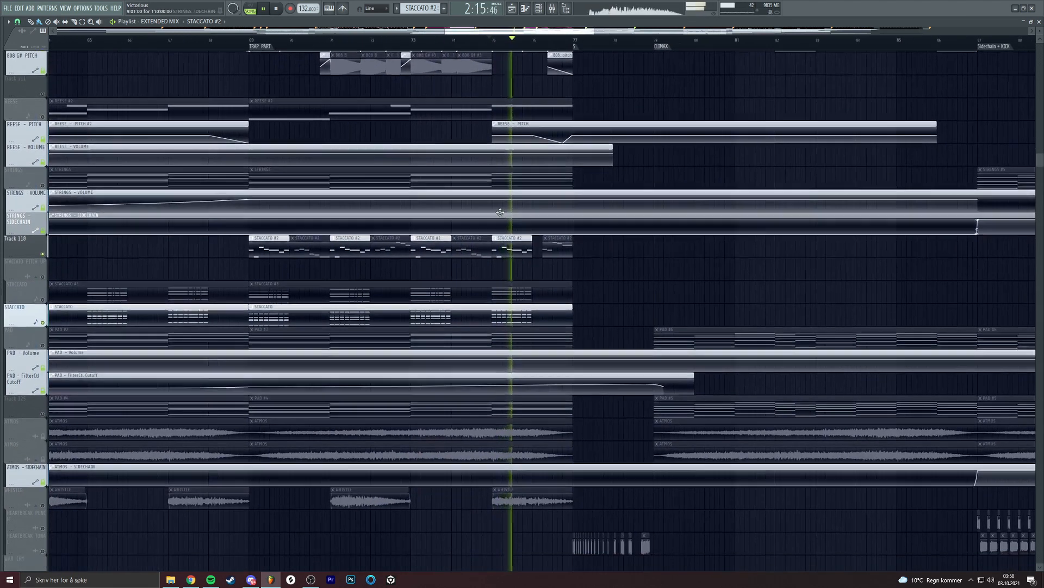
pyautogui.scroll(-15, 500, 212)
pyautogui.press('space')
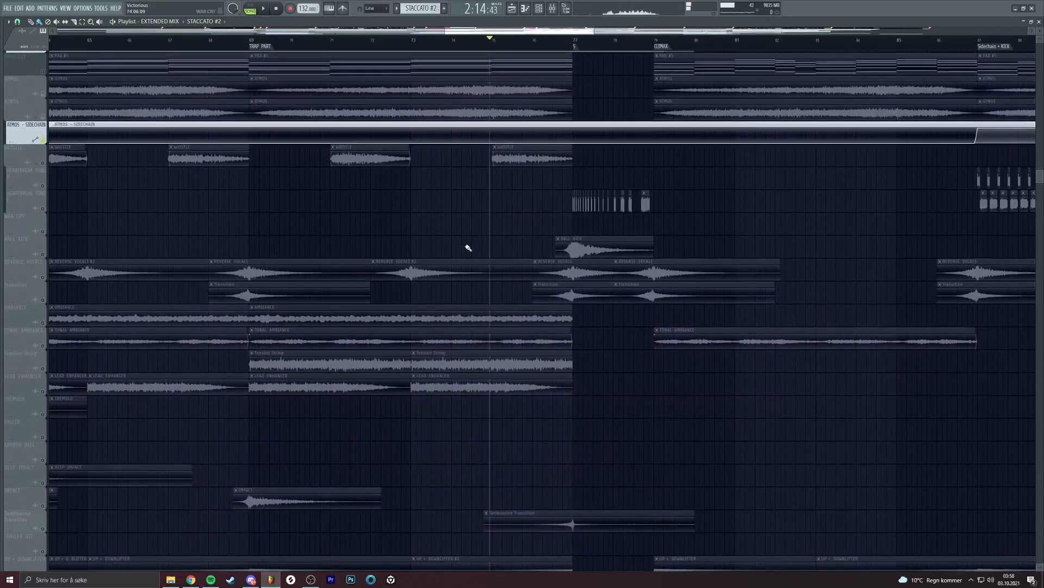
# Look over the remaining Trap Part layers in the playlist and re-enable all tracks from the BIG SNARE track
pyautogui.scroll(-8, 379, 246)
pyautogui.scroll(8, 442, 249)
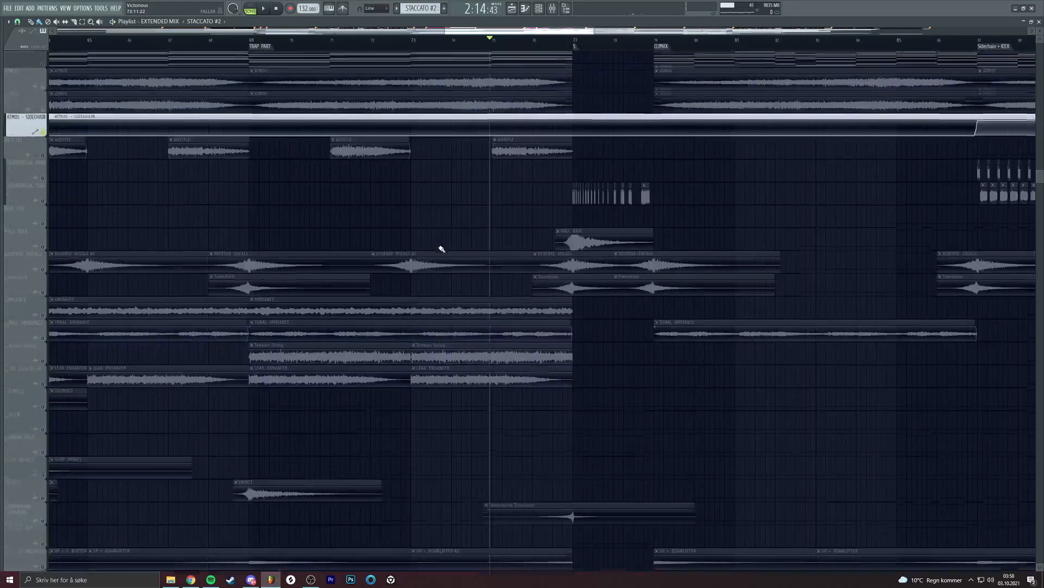
pyautogui.scroll(20, 442, 249)
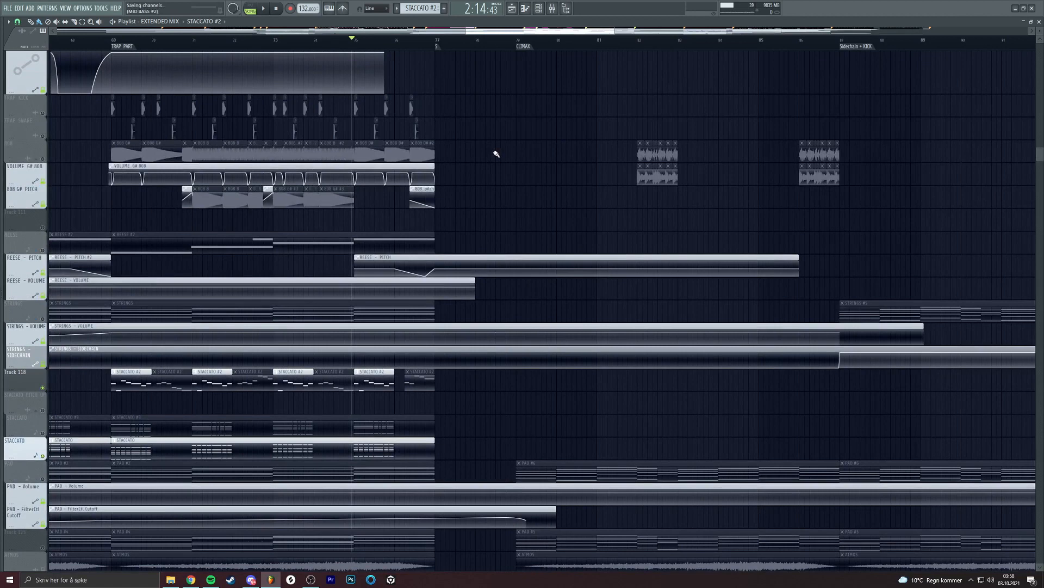
pyautogui.scroll(20, 497, 154)
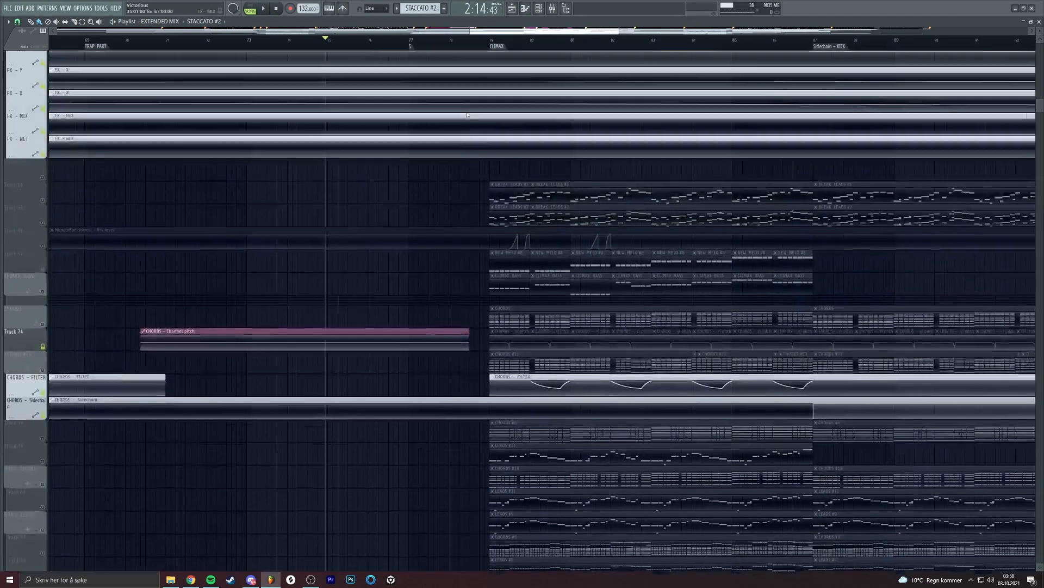
pyautogui.scroll(5, 467, 115)
pyautogui.rightClick(43, 81)
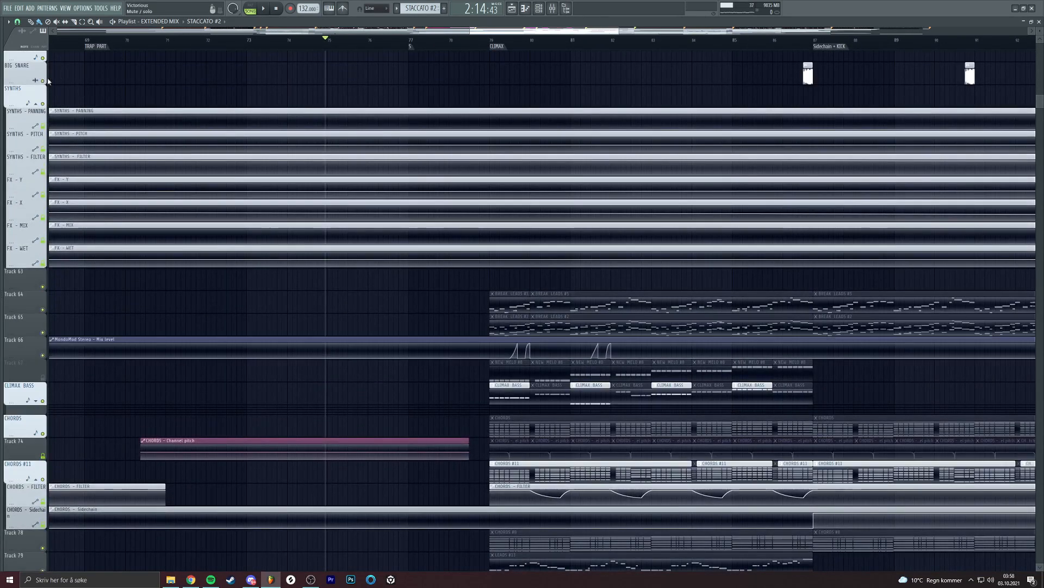
# Play the full arrangement from before the Climax into the Sidechain + KICK section while looking over its tracks
pyautogui.moveTo(501, 71); pyautogui.dragTo(377, 73)
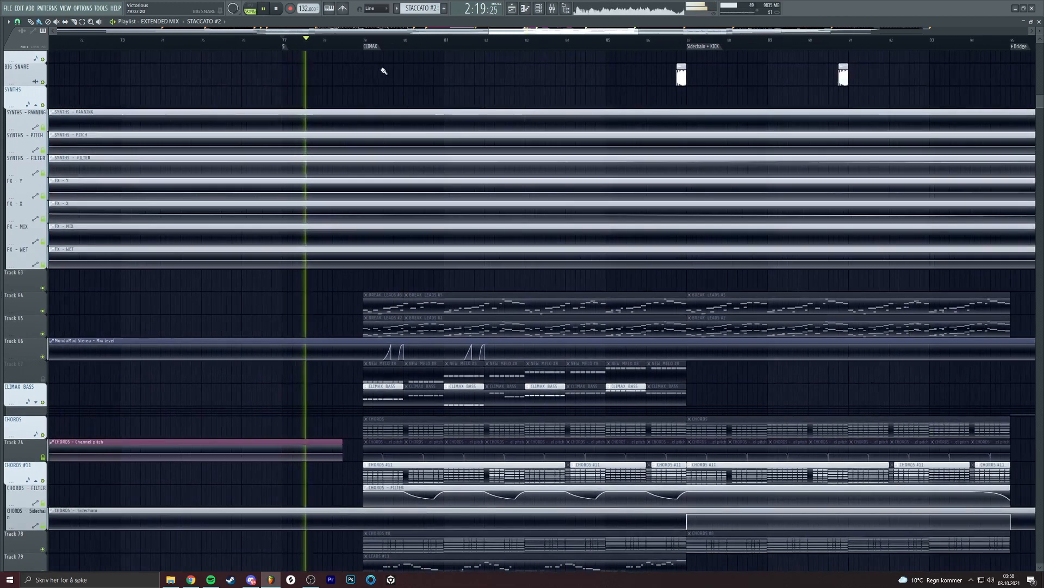
pyautogui.scroll(-3, 391, 60)
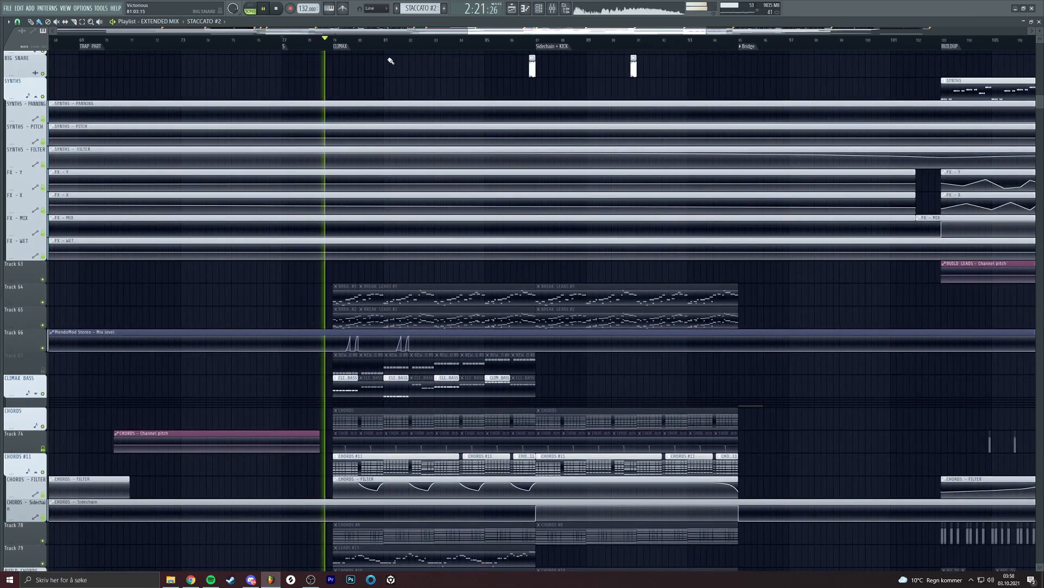
pyautogui.scroll(-4, 391, 61)
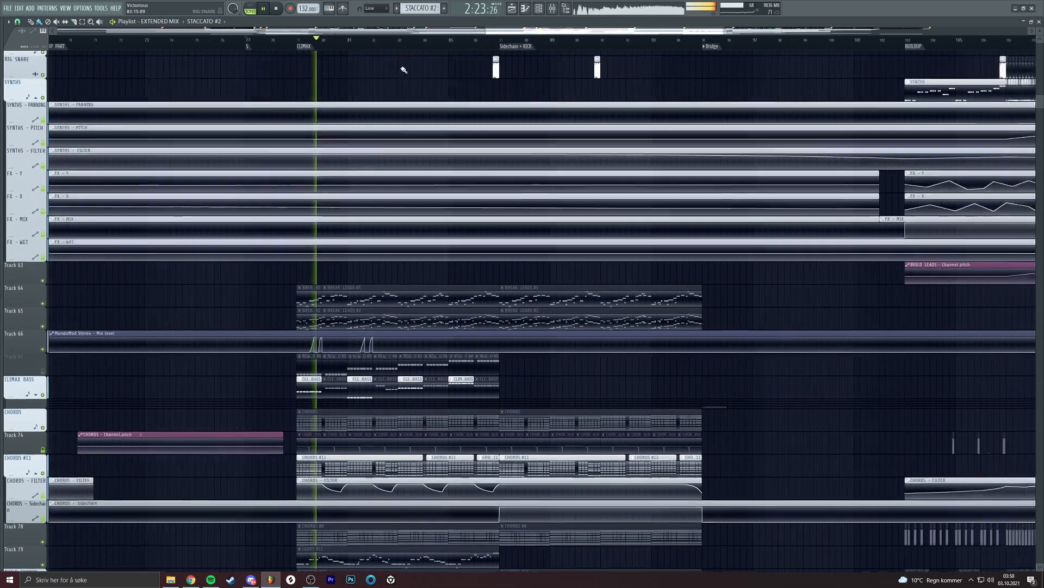
pyautogui.scroll(-1, 366, 76)
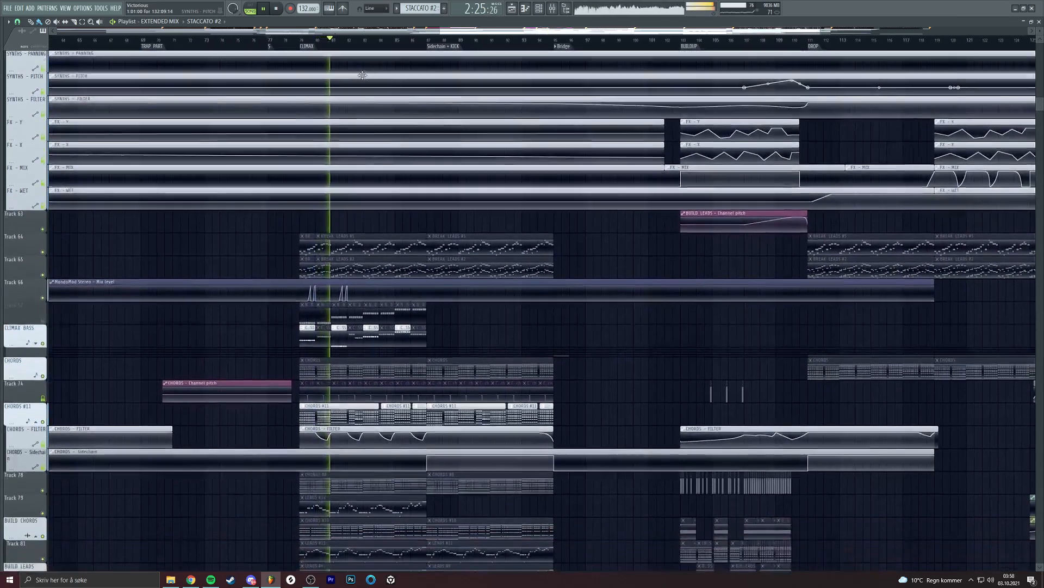
pyautogui.scroll(-10, 366, 83)
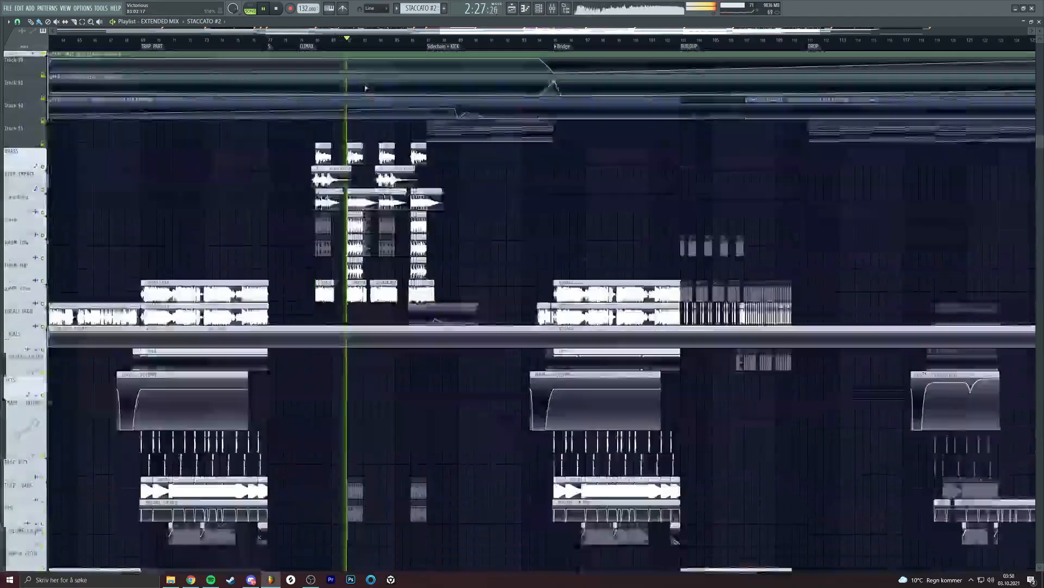
pyautogui.scroll(-15, 365, 87)
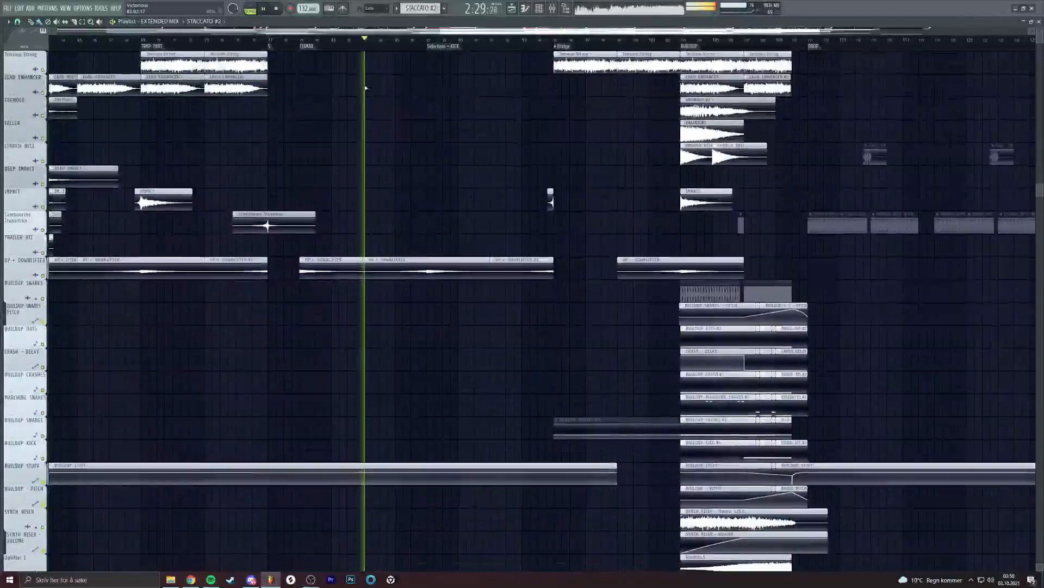
pyautogui.scroll(20, 368, 87)
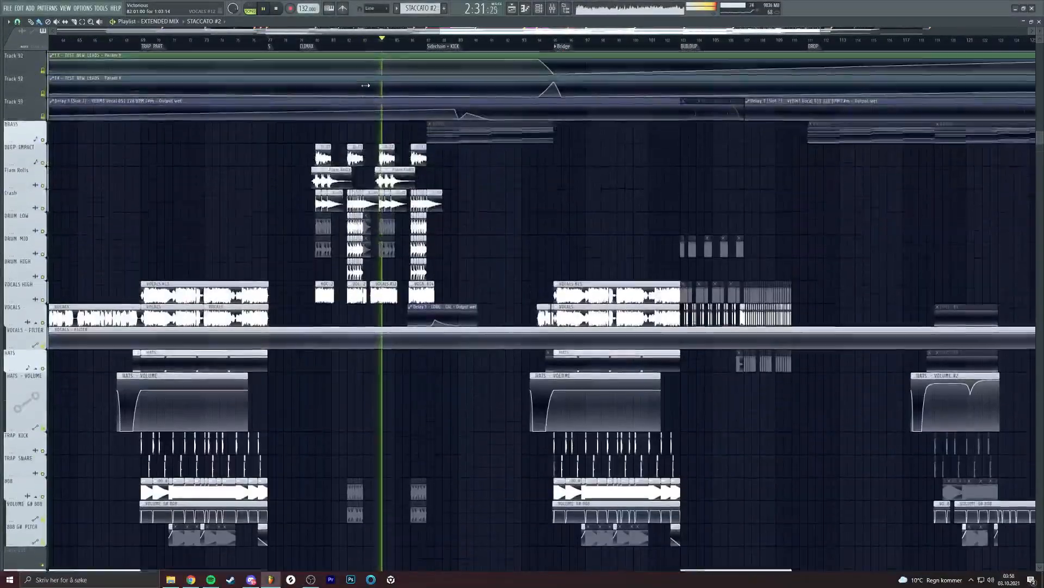
pyautogui.scroll(-15, 365, 85)
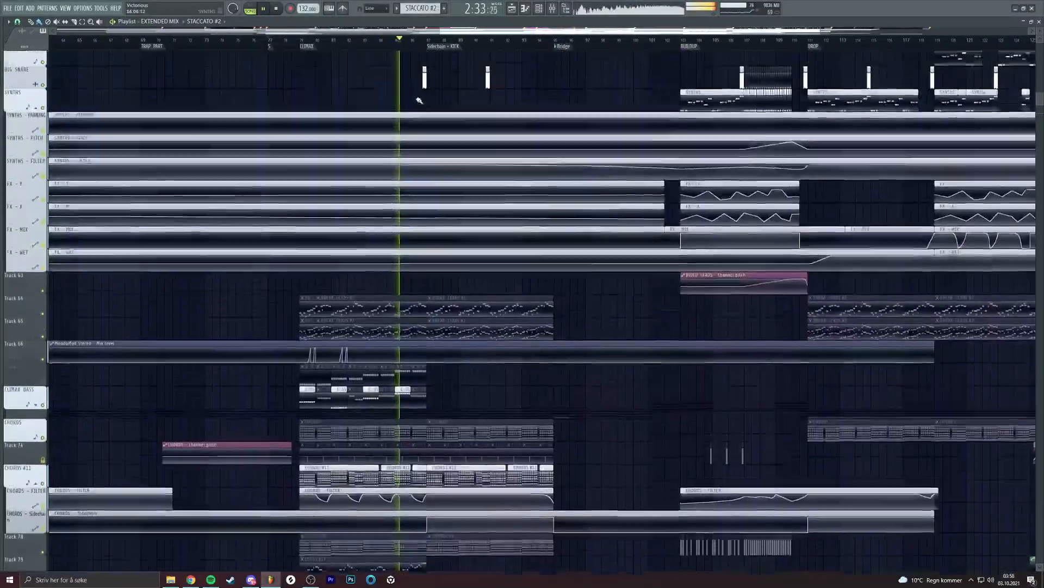
pyautogui.scroll(15, 425, 101)
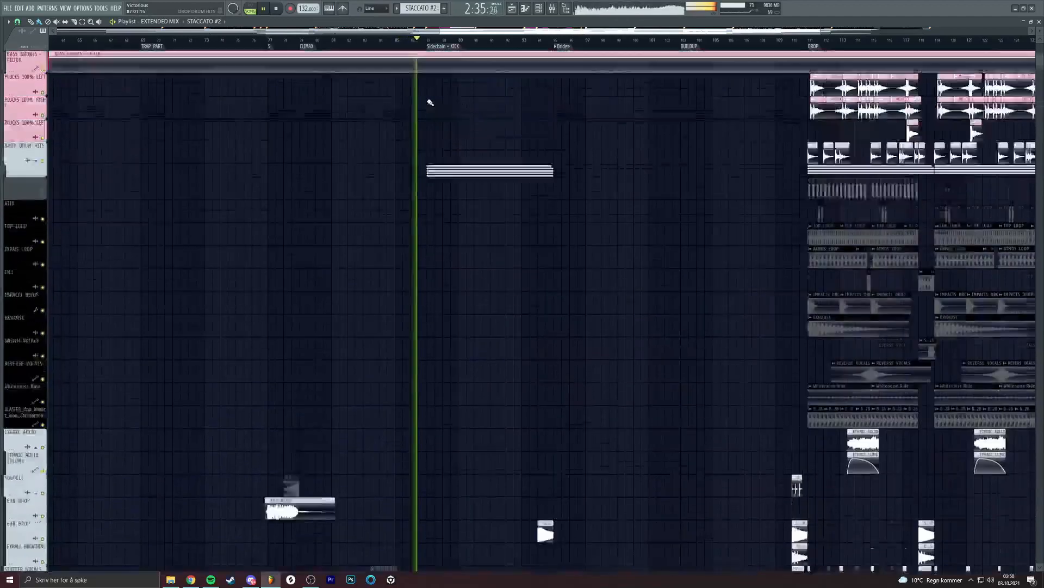
pyautogui.scroll(-15, 430, 102)
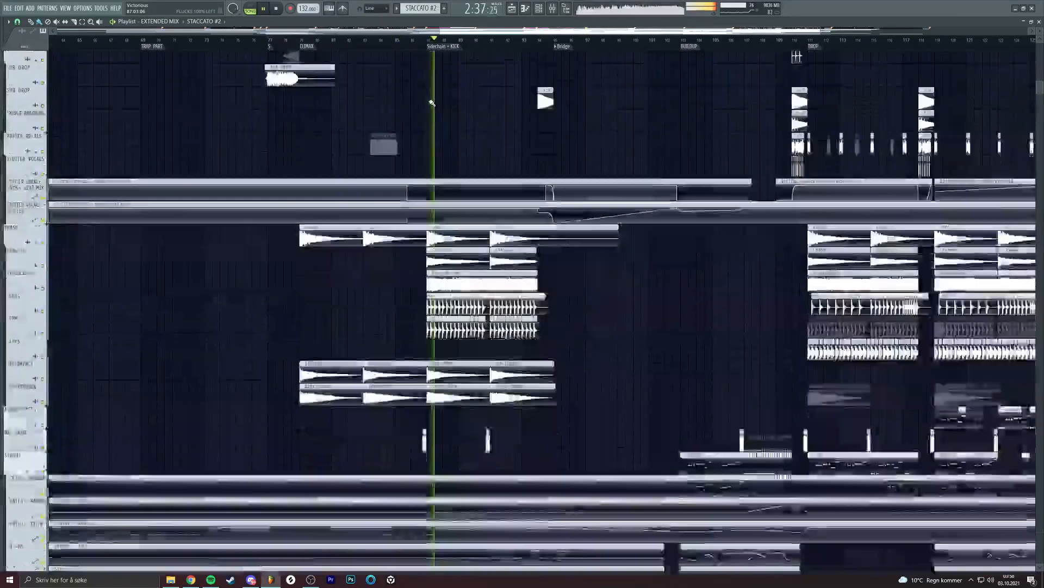
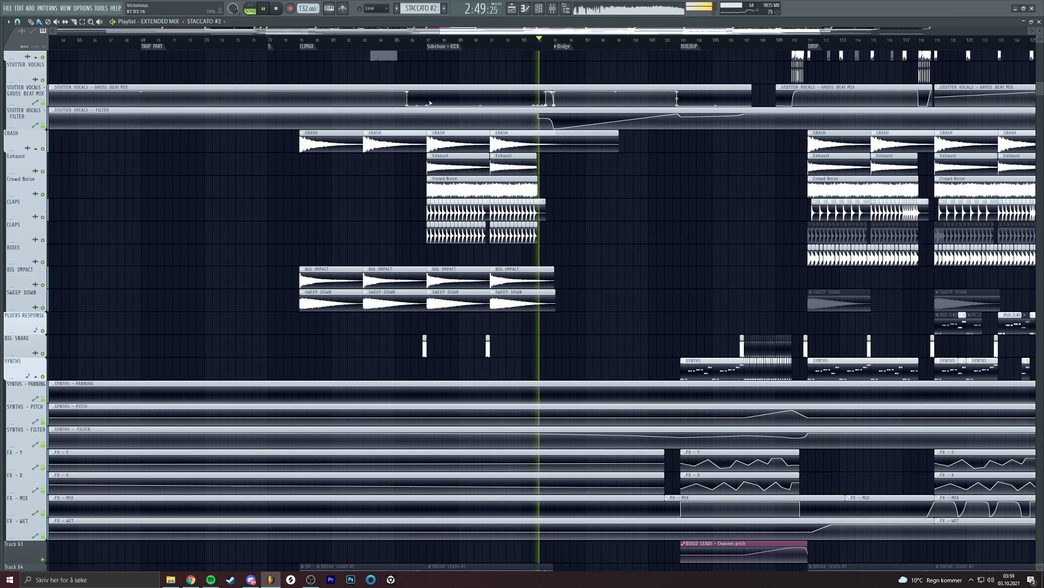
# Stop playback and look over the Climax layers in the playlist, from the crashes and synths to the leads and drums
pyautogui.click(279, 11)
pyautogui.scroll(-1, 416, 93)
pyautogui.scroll(-5, 417, 93)
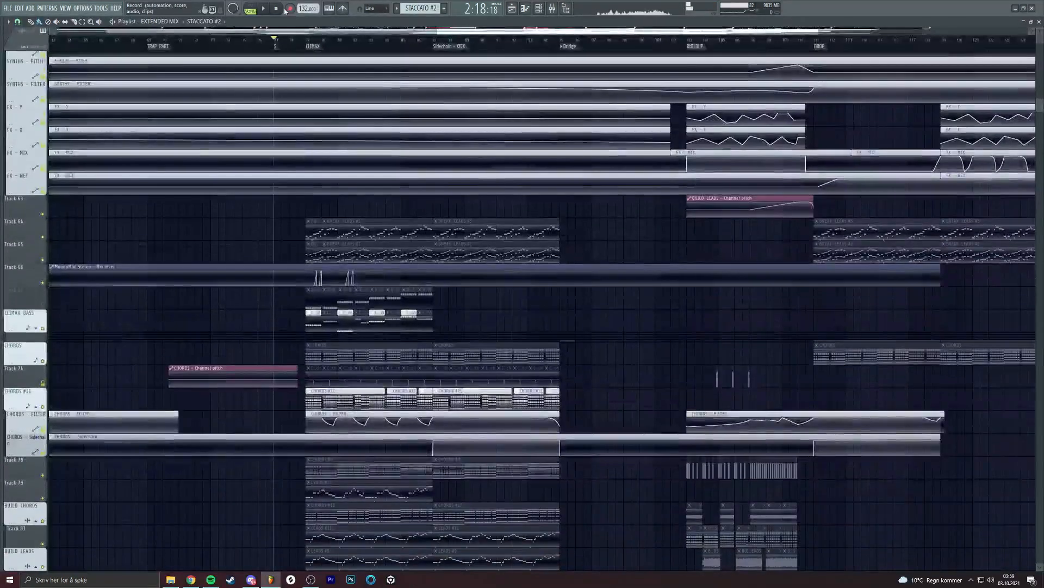
pyautogui.scroll(-3, 387, 145)
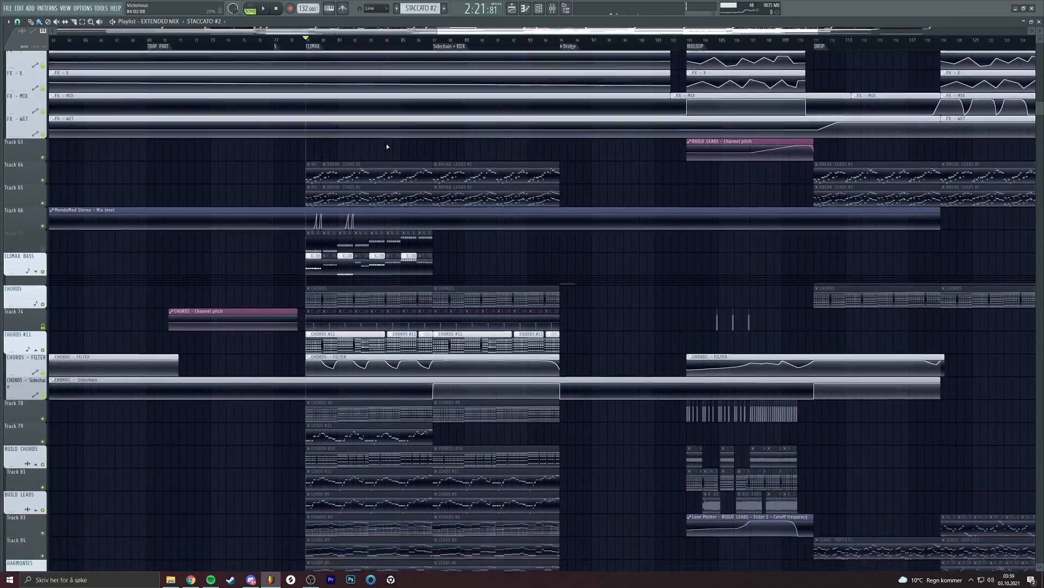
pyautogui.scroll(1, 320, 152)
pyautogui.scroll(3, 319, 152)
pyautogui.scroll(-4, 323, 154)
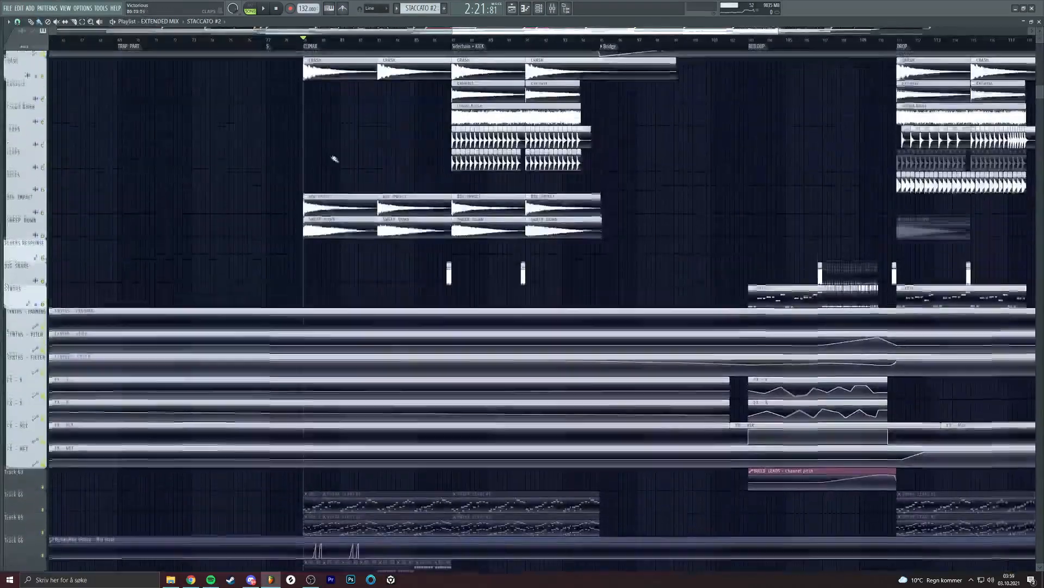
pyautogui.scroll(4, 332, 158)
pyautogui.scroll(-4, 334, 157)
pyautogui.scroll(-6, 337, 153)
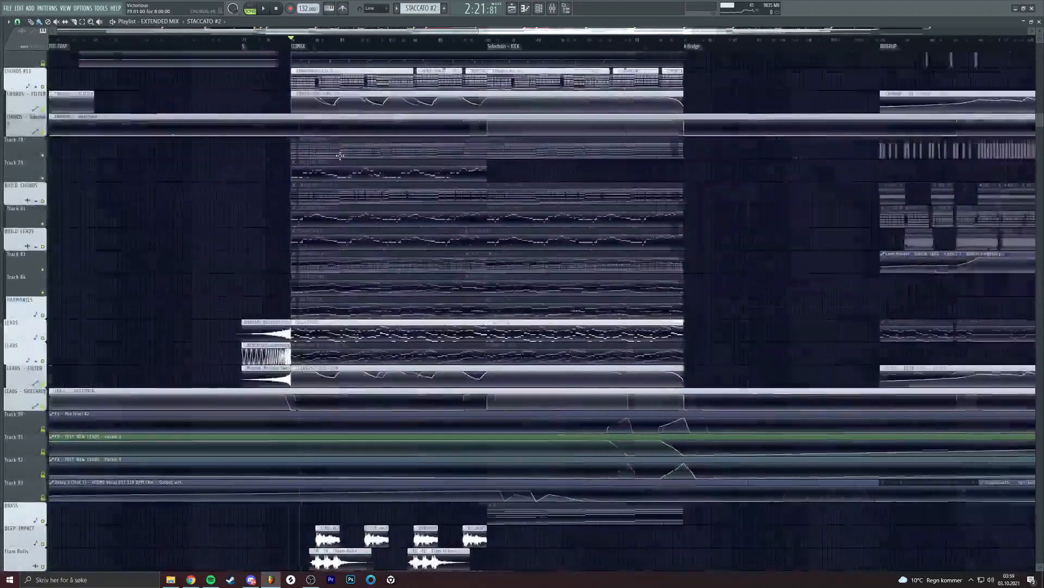
pyautogui.scroll(2, 305, 164)
pyautogui.scroll(3, 295, 169)
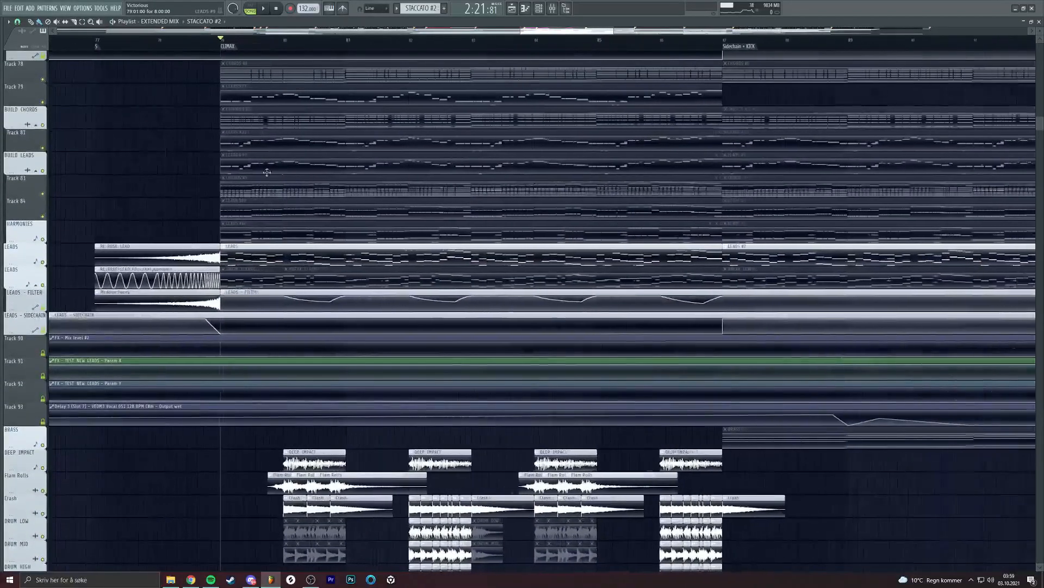
# Solo the LEADS playlist track and play it from the Climax with the channel rack shown
pyautogui.scroll(2, 218, 207)
pyautogui.keyDown('ctrl'); pyautogui.click(44, 254); pyautogui.keyUp('ctrl')
pyautogui.press('space')
pyautogui.click(539, 13)
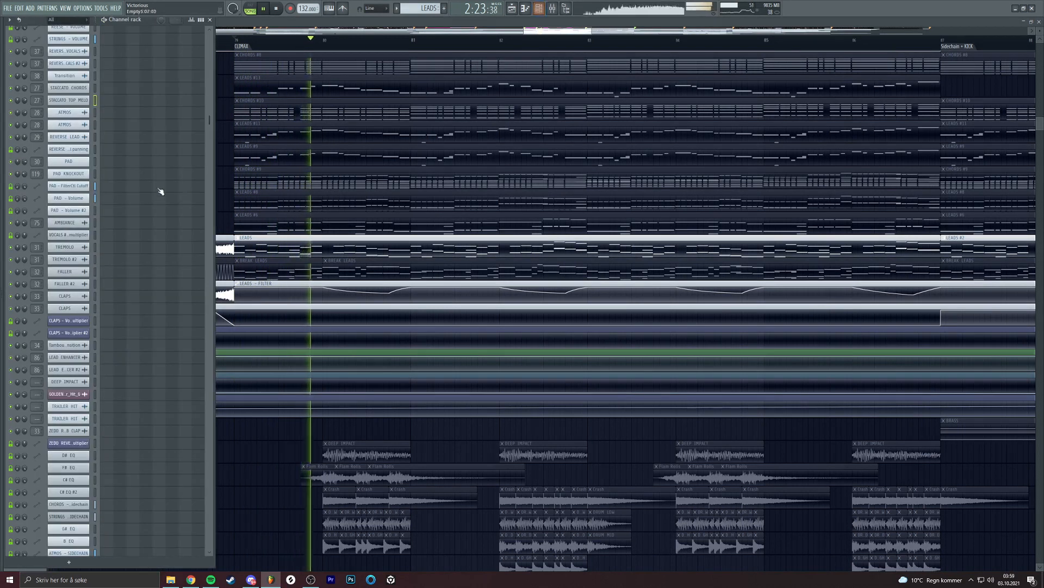
# Find the lead synths in the channel rack, solo the Spire_x64_v1.1.1 channel and play it briefly
pyautogui.press('space')
pyautogui.keyDown('ctrl'); pyautogui.click(11, 222); pyautogui.keyUp('ctrl')
pyautogui.press('space')
pyautogui.keyDown('ctrl'); pyautogui.click(11, 234); pyautogui.keyUp('ctrl')
pyautogui.keyDown('ctrl'); pyautogui.click(11, 150); pyautogui.keyUp('ctrl')
pyautogui.press('space')
pyautogui.click(277, 8)
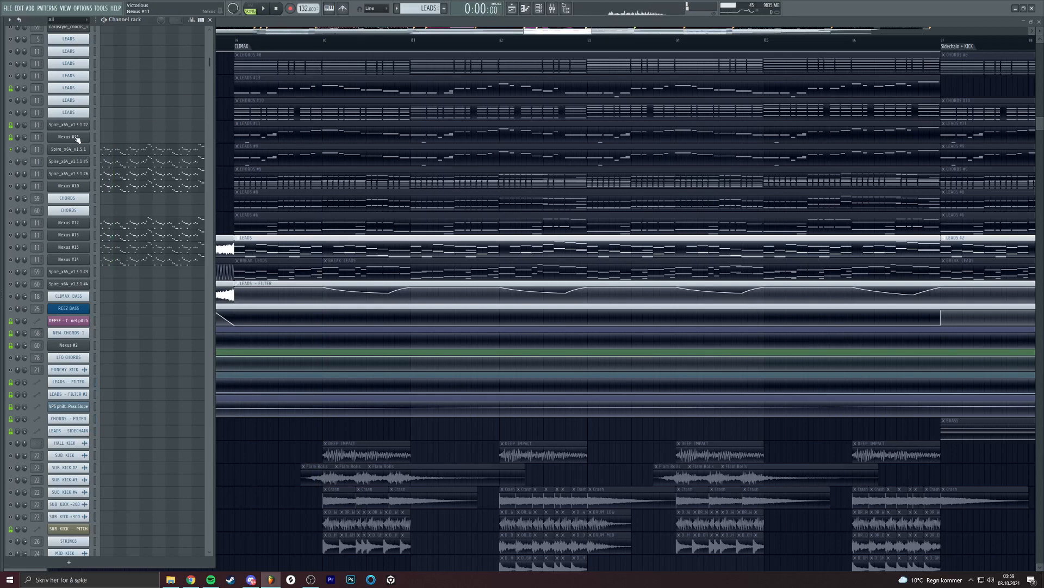
# Play from the Climax start, soloing the other Spire and Nexus lead channels one after another, and stop
pyautogui.click(239, 41)
pyautogui.click(538, 8)
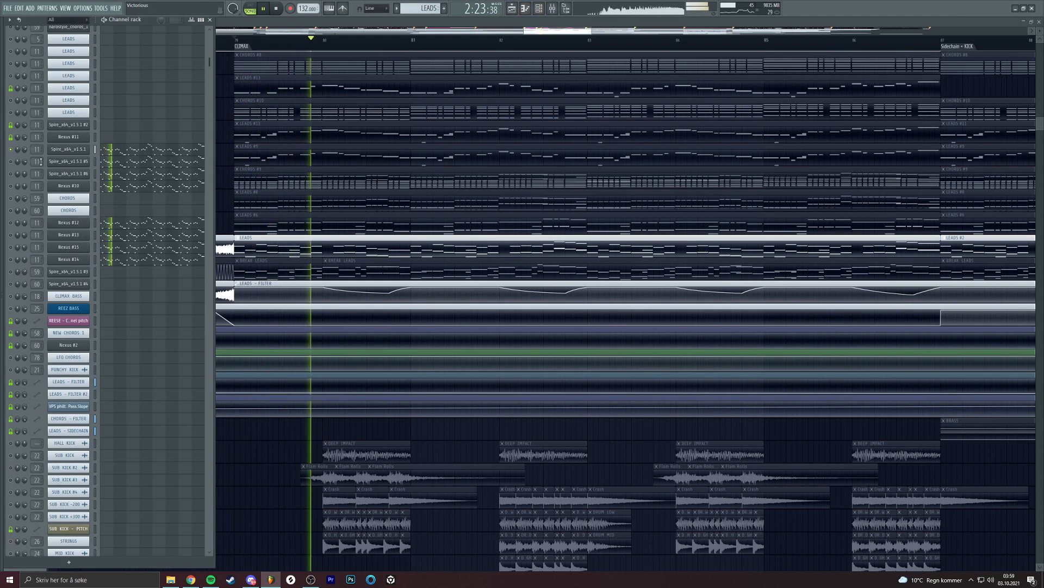
pyautogui.keyDown('ctrl'); pyautogui.click(11, 161); pyautogui.keyUp('ctrl')
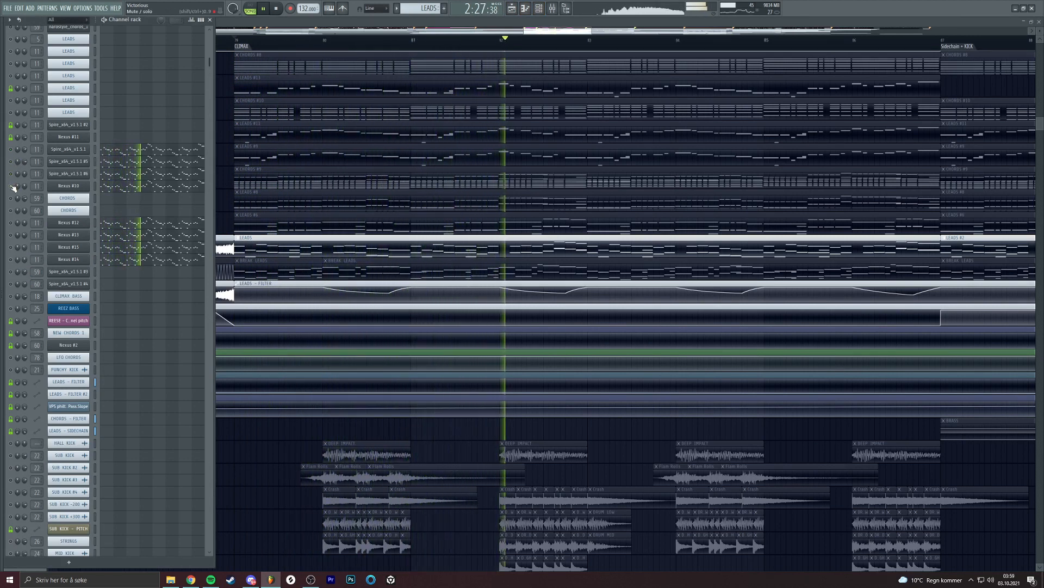
pyautogui.keyDown('ctrl'); pyautogui.click(11, 185); pyautogui.keyUp('ctrl')
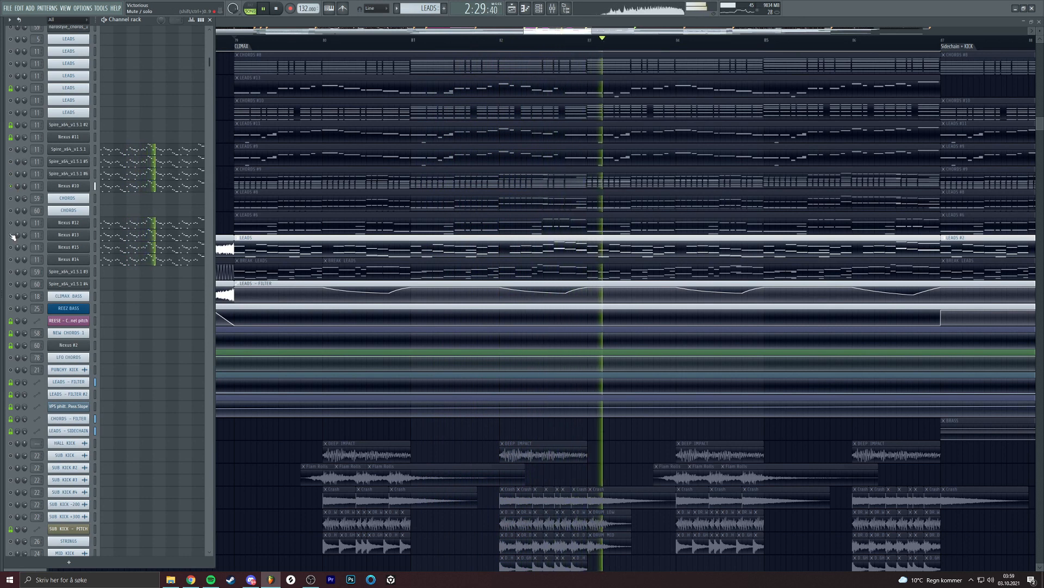
pyautogui.keyDown('ctrl'); pyautogui.click(11, 247); pyautogui.keyUp('ctrl')
pyautogui.keyDown('ctrl'); pyautogui.click(10, 259); pyautogui.keyUp('ctrl')
pyautogui.press('space')
# Play the combined Spire and Nexus lead channels from the Climax start, show the mixer and stop
pyautogui.click(278, 10)
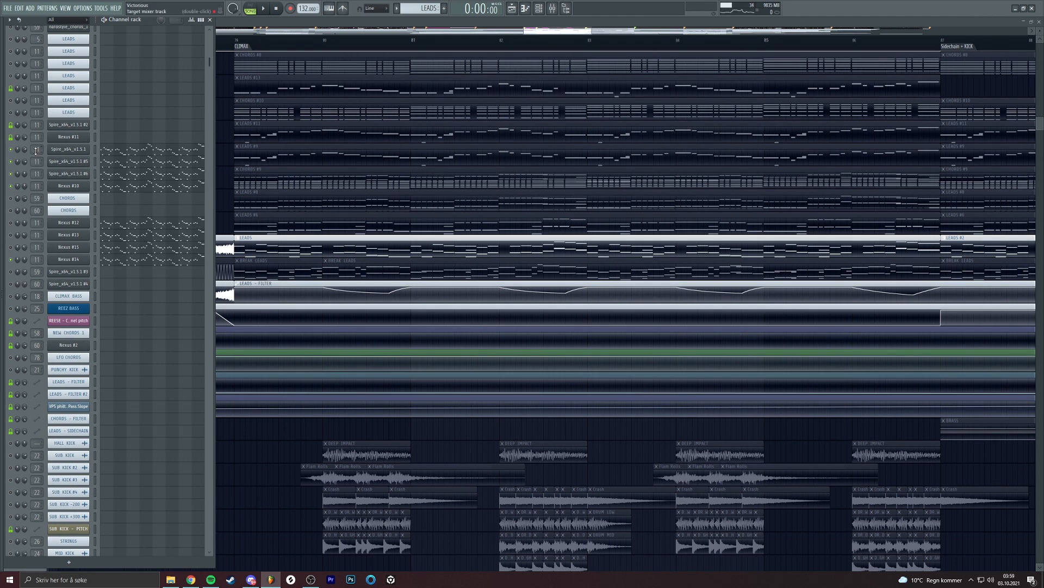
pyautogui.click(244, 41)
pyautogui.press('space')
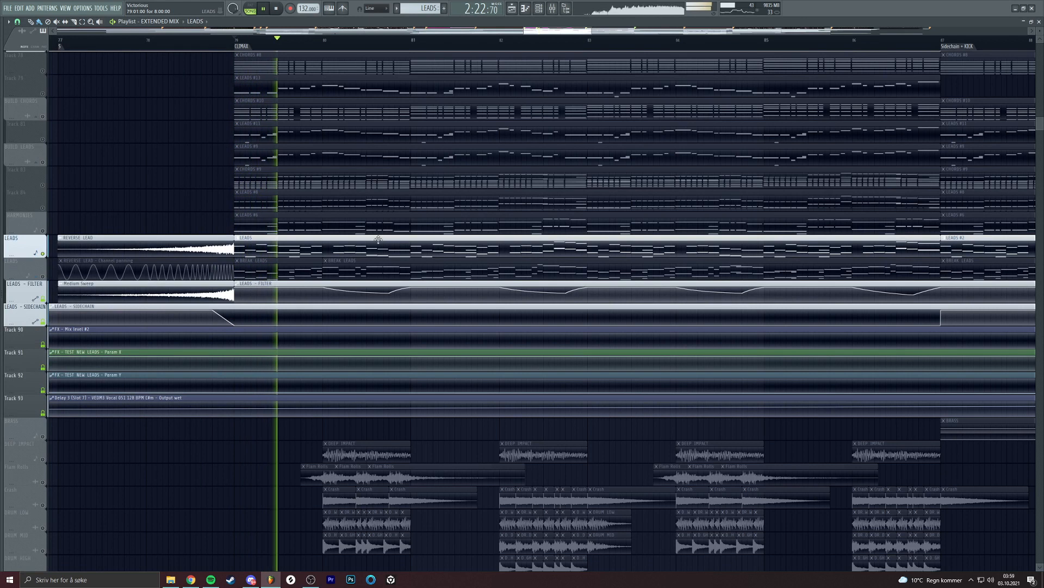
pyautogui.press('F9')
pyautogui.press('F6')
pyautogui.press('space')
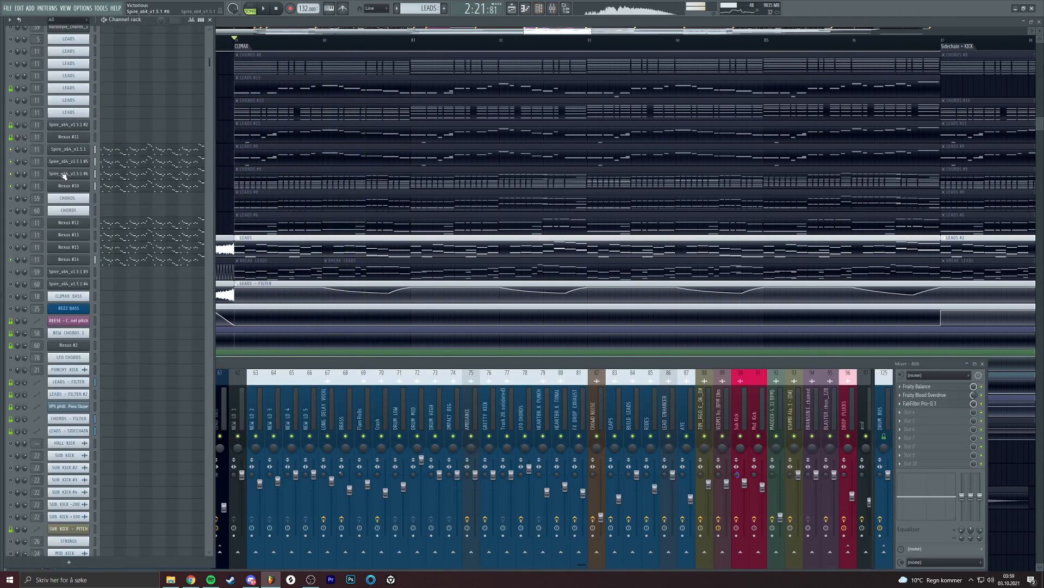
# Locate the leads' mixer track LEADS, inspect the low cut in its FabFilter Pro-Q 3 and close the equalizer
pyautogui.doubleClick(38, 149)
pyautogui.click(276, 8)
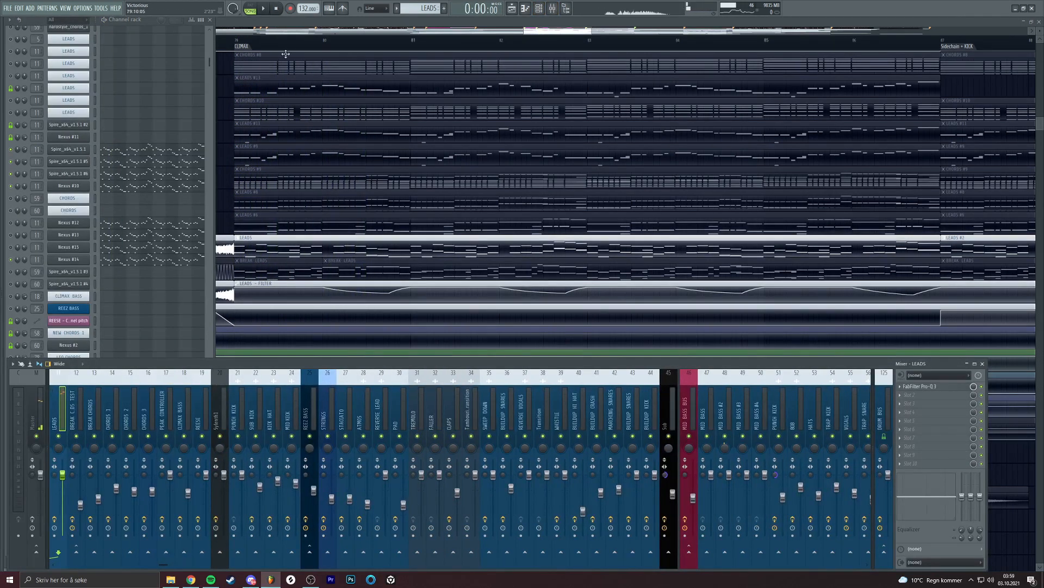
pyautogui.scroll(5, 242, 404)
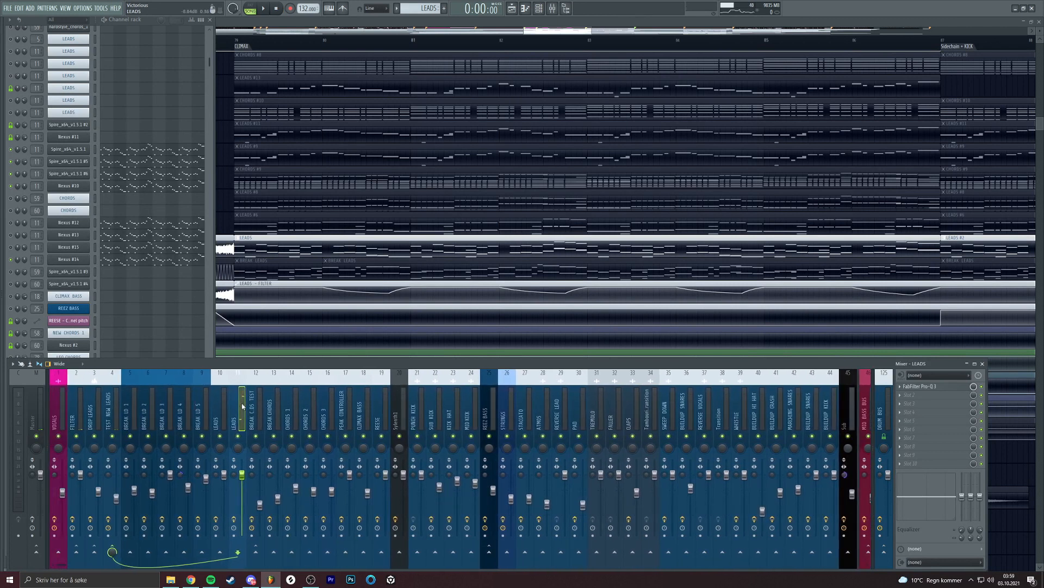
pyautogui.click(923, 387)
pyautogui.moveTo(116, 282); pyautogui.dragTo(183, 225)
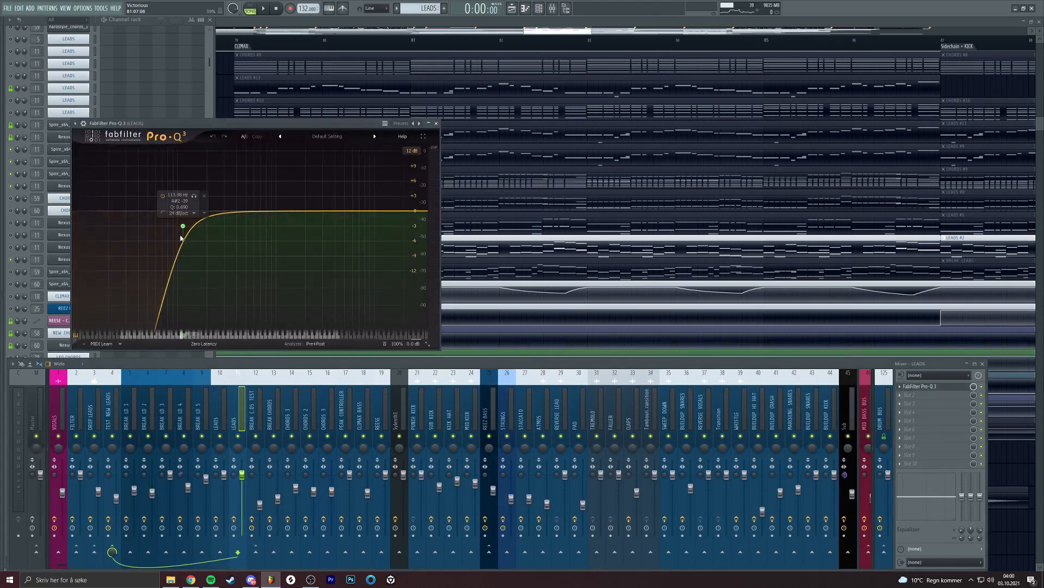
pyautogui.click(436, 123)
# Select the TEST NEW LEADS mixer track and inspect the bands of its first FabFilter Pro-Q 3
pyautogui.click(116, 417)
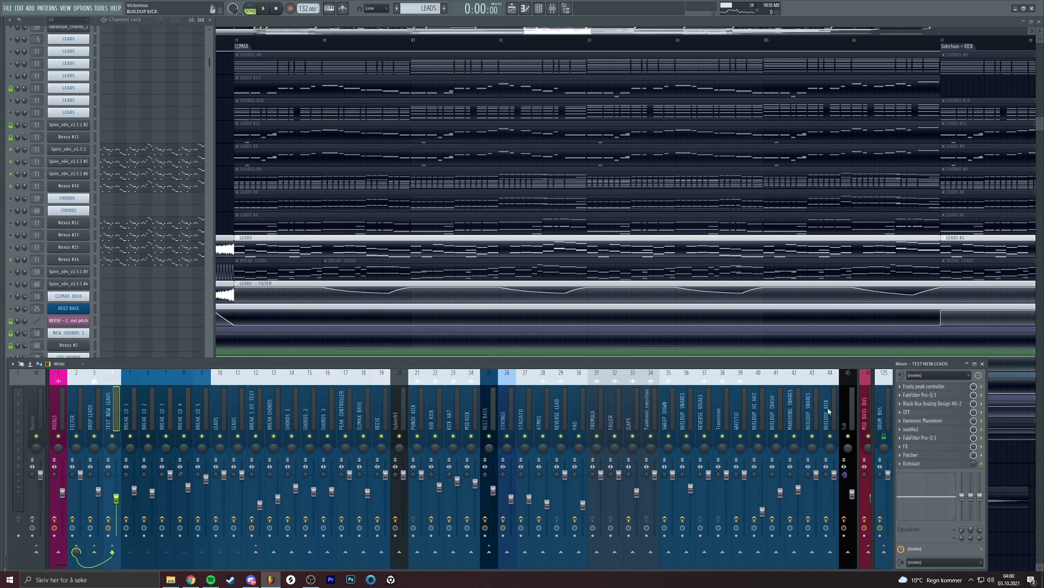
pyautogui.click(928, 396)
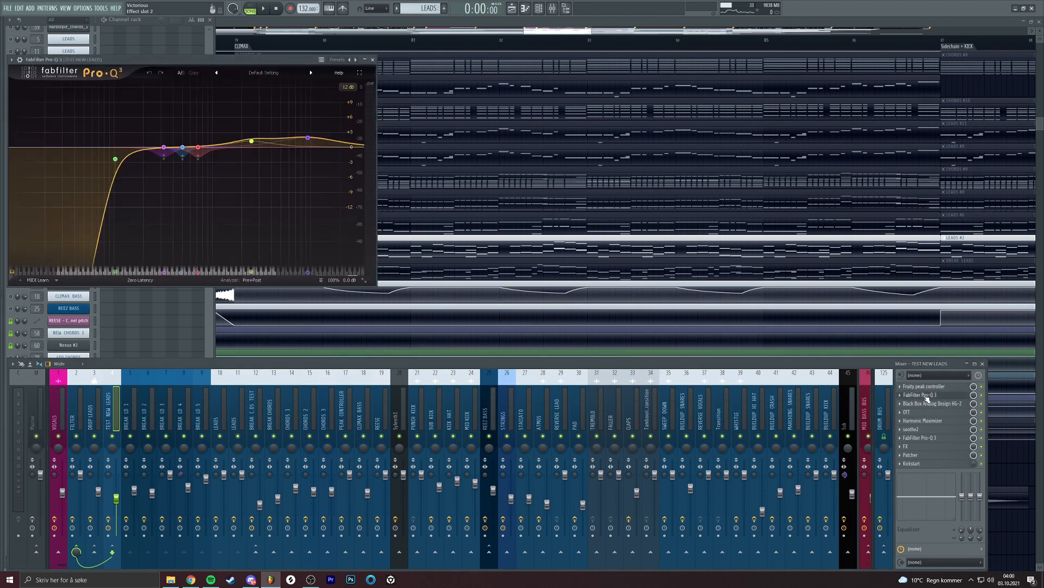
pyautogui.click(308, 139)
pyautogui.click(252, 142)
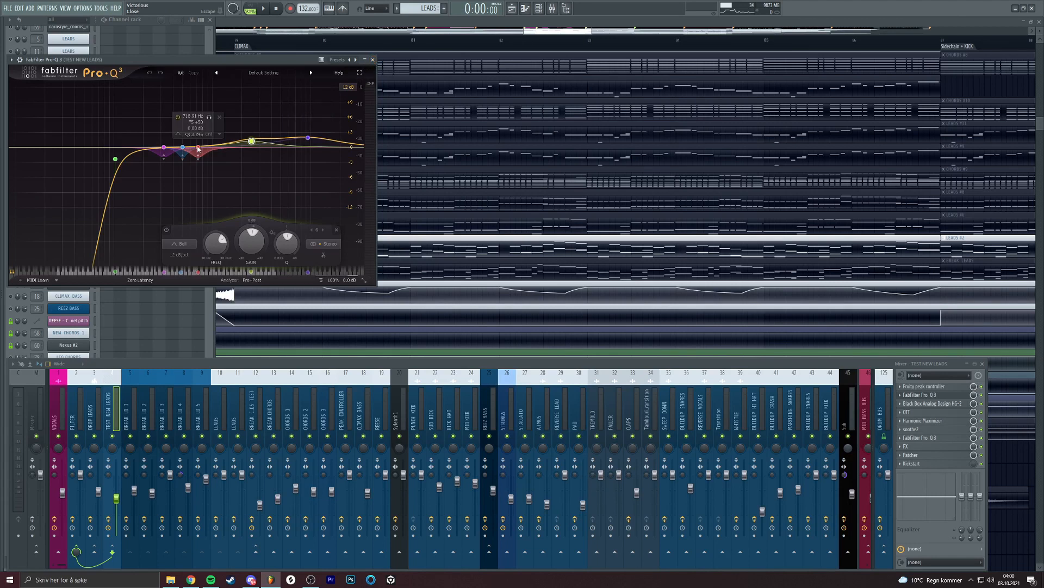
pyautogui.press('Escape')
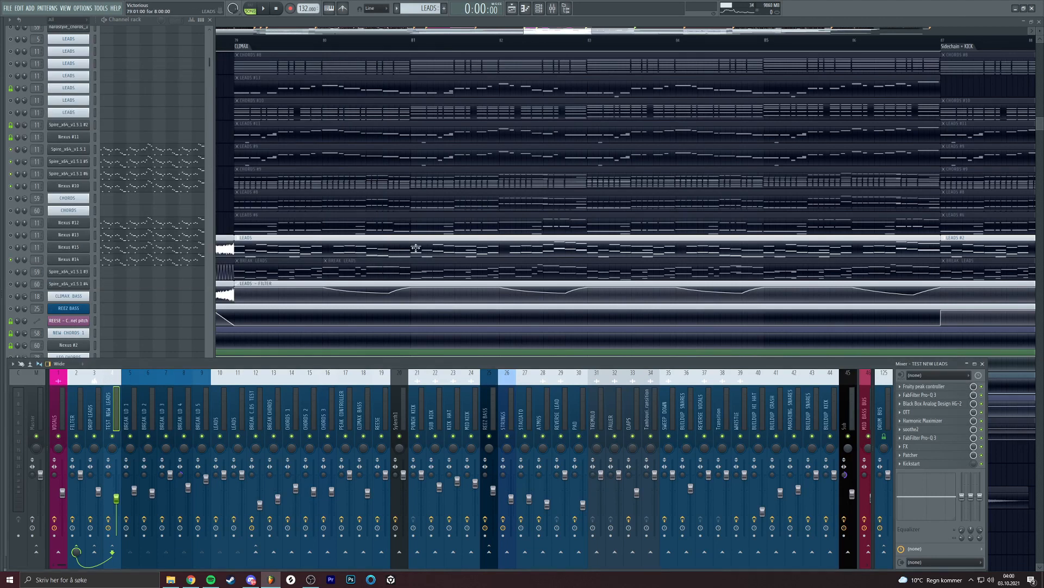
# Inspect the Black Box Analog Design HG-2 and OTT settings on TEST NEW LEADS
pyautogui.click(928, 401)
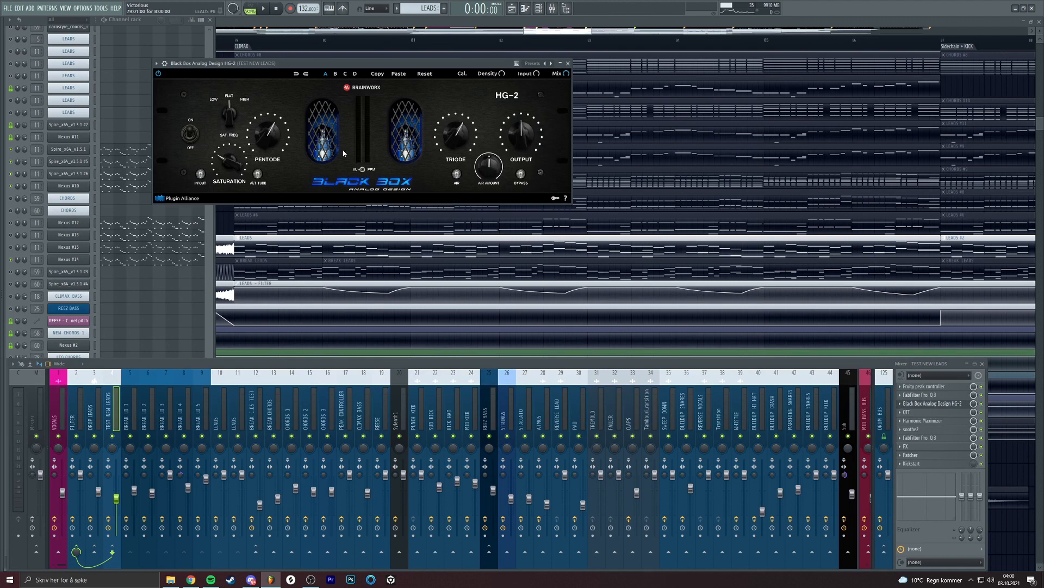
pyautogui.click(928, 412)
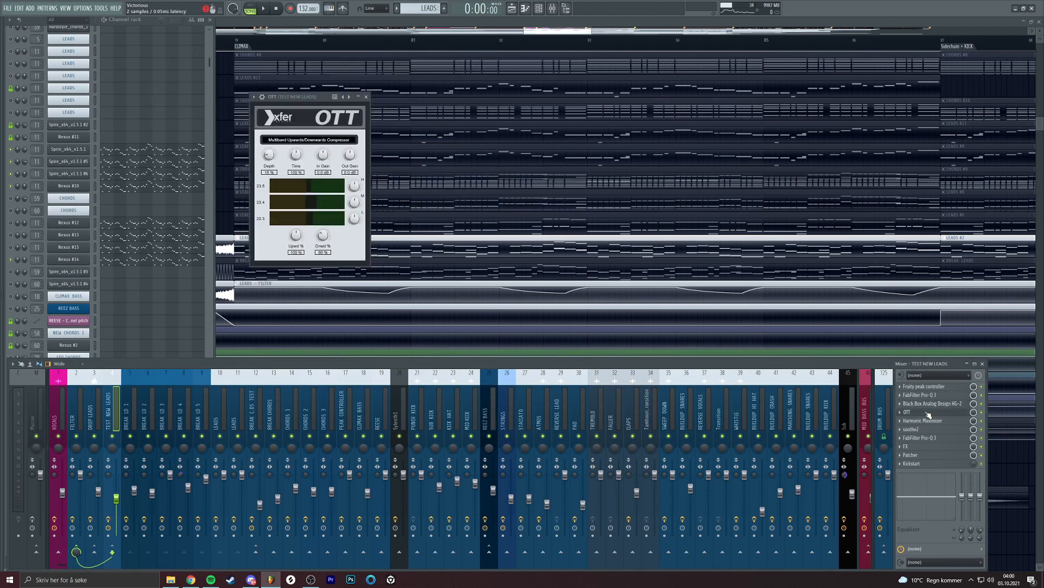
pyautogui.moveTo(301, 101); pyautogui.dragTo(351, 127)
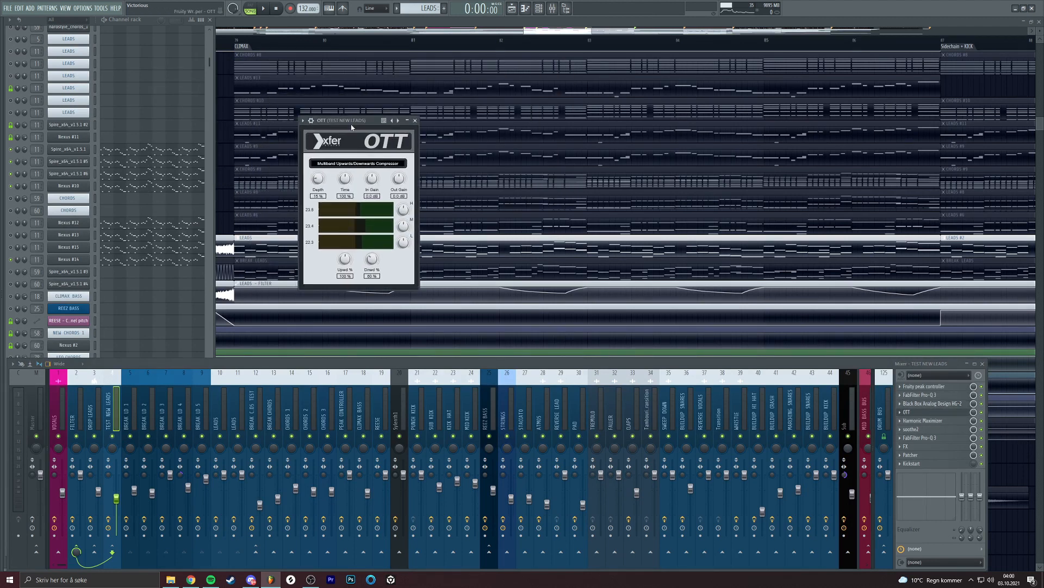
pyautogui.press('Escape')
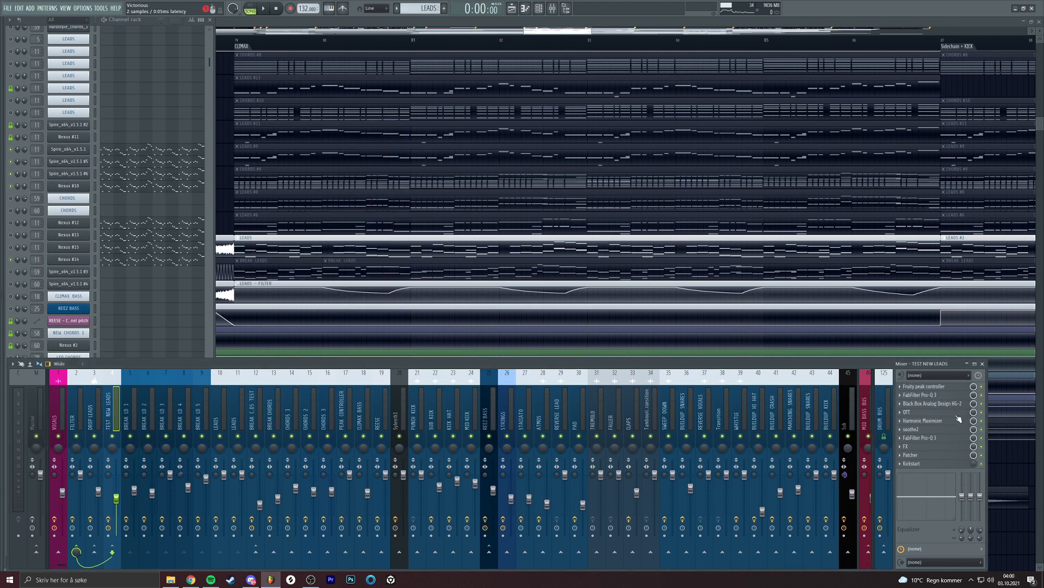
# Inspect the Harmonic Maximizer and soothe2 settings on TEST NEW LEADS
pyautogui.click(944, 422)
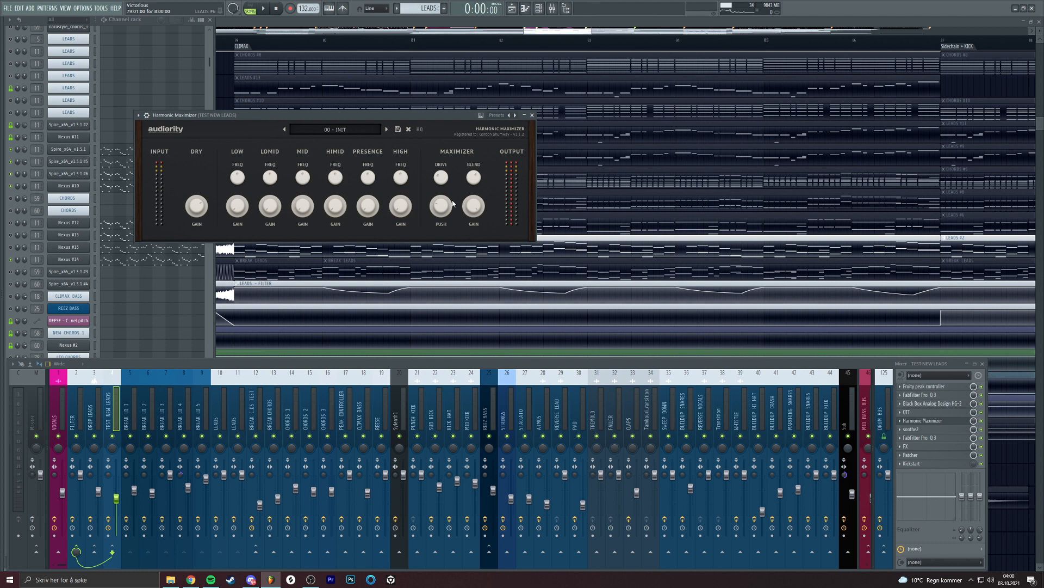
pyautogui.click(924, 421)
pyautogui.click(920, 429)
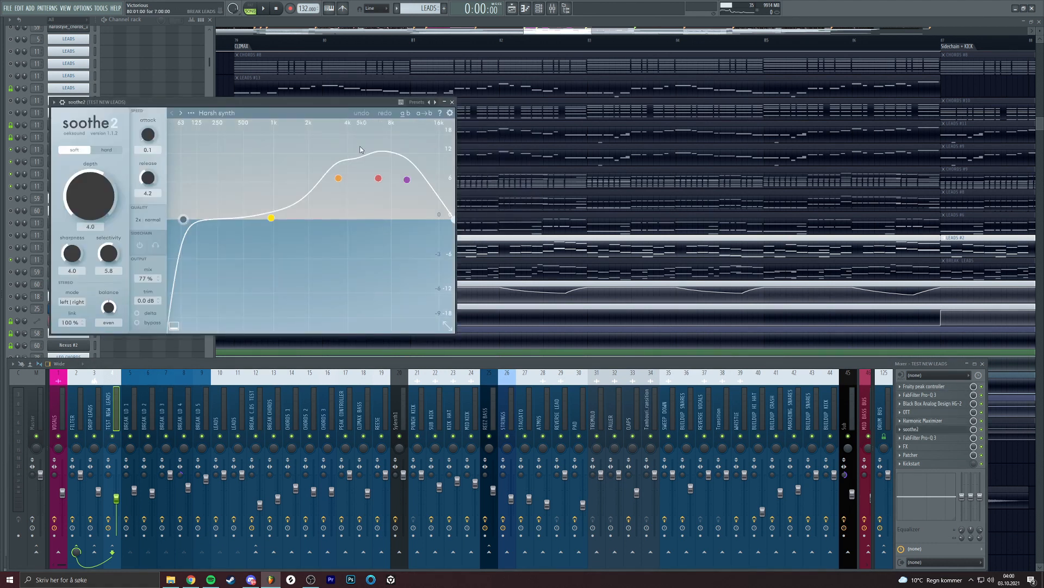
pyautogui.moveTo(339, 104); pyautogui.dragTo(419, 107)
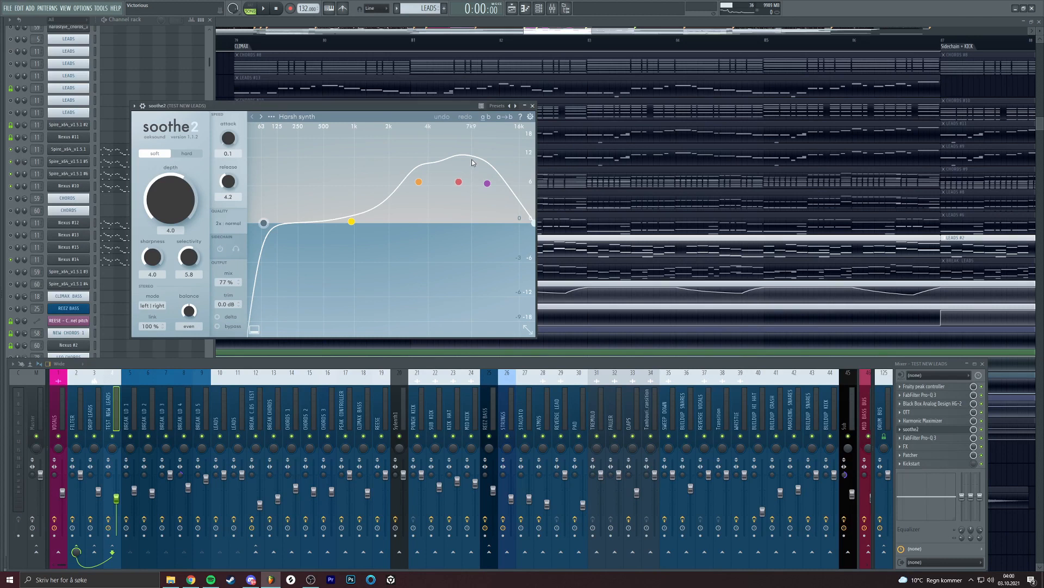
pyautogui.press('Escape')
# Examine the boost and cut bands of the second FabFilter Pro-Q 3 on TEST NEW LEADS and close it
pyautogui.click(921, 438)
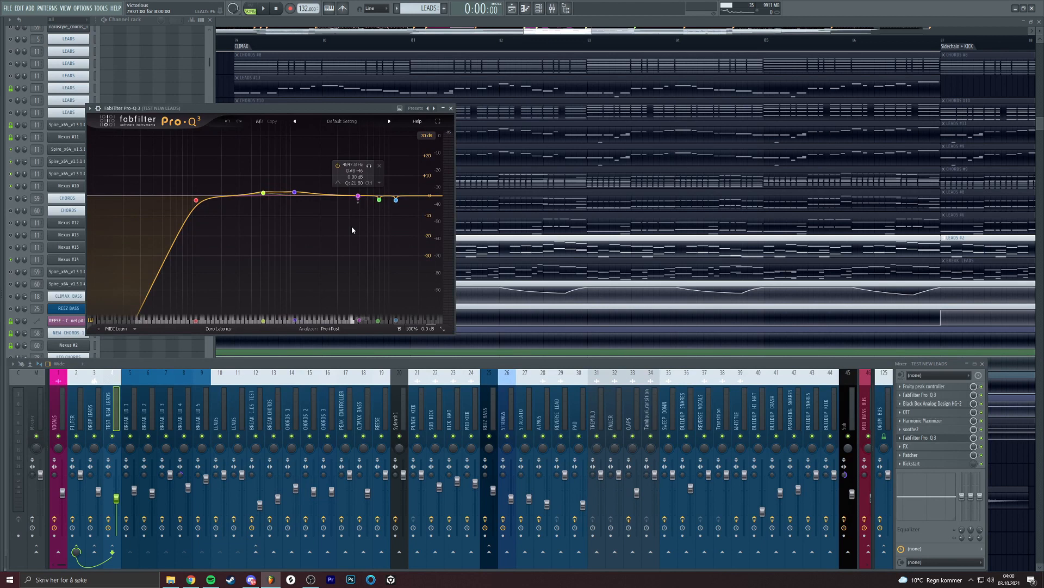
pyautogui.click(269, 193)
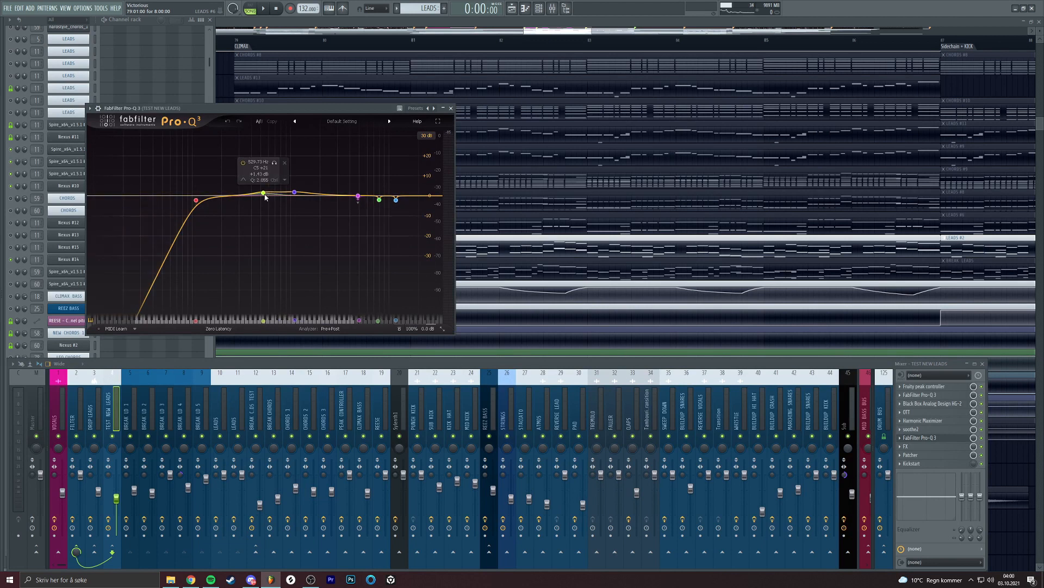
pyautogui.click(294, 192)
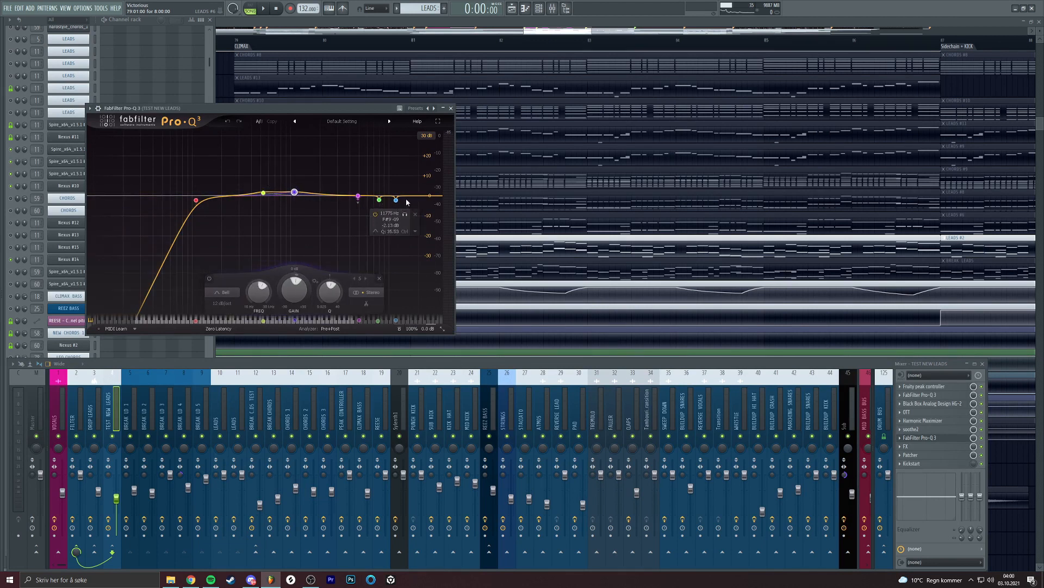
pyautogui.click(920, 437)
# Inspect the Effector, the Patcher delay and reverb controls, and the Kickstart sidechain on TEST NEW LEADS
pyautogui.click(917, 446)
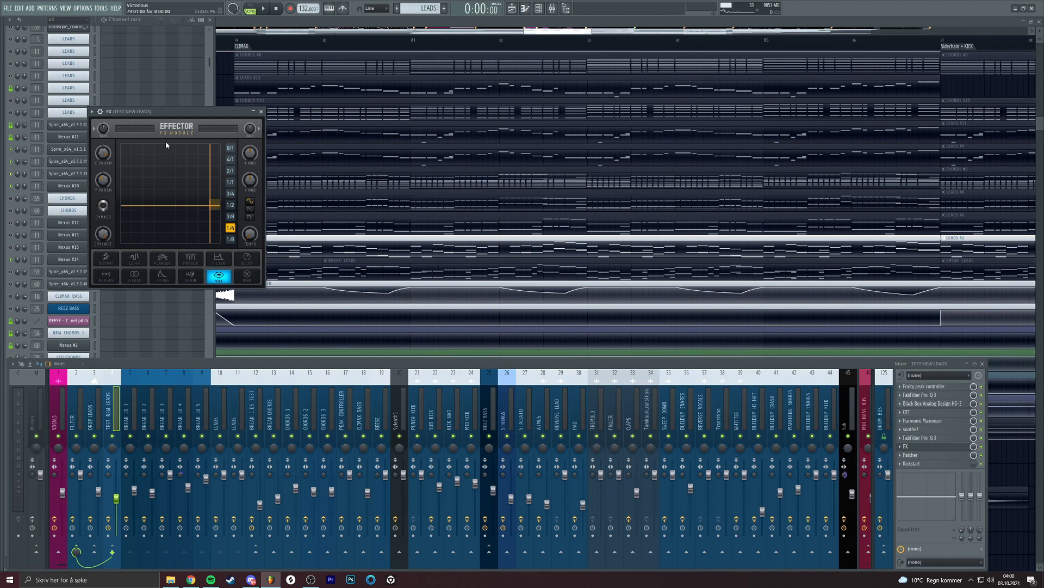
pyautogui.click(917, 446)
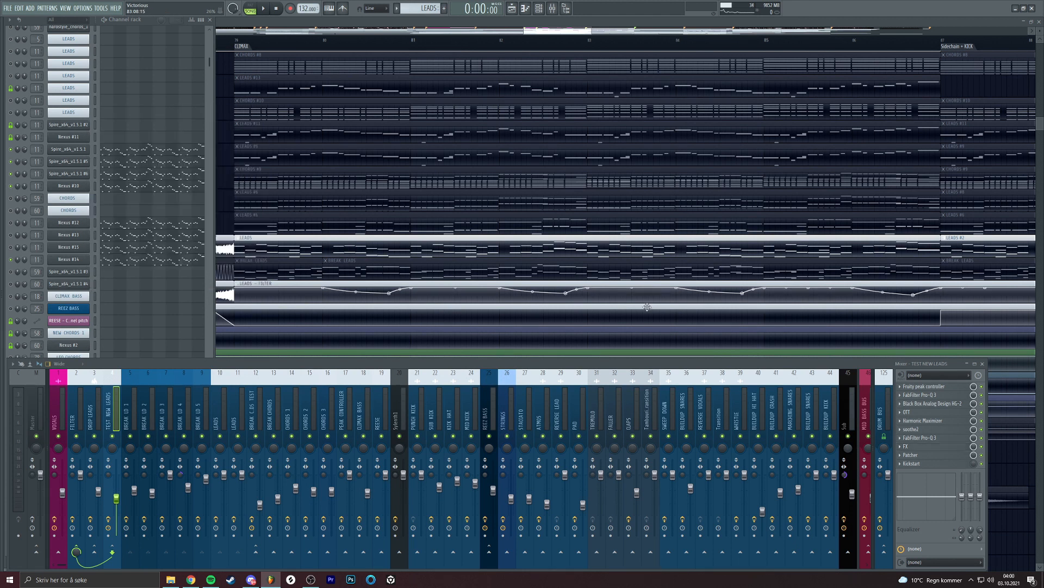
pyautogui.click(918, 455)
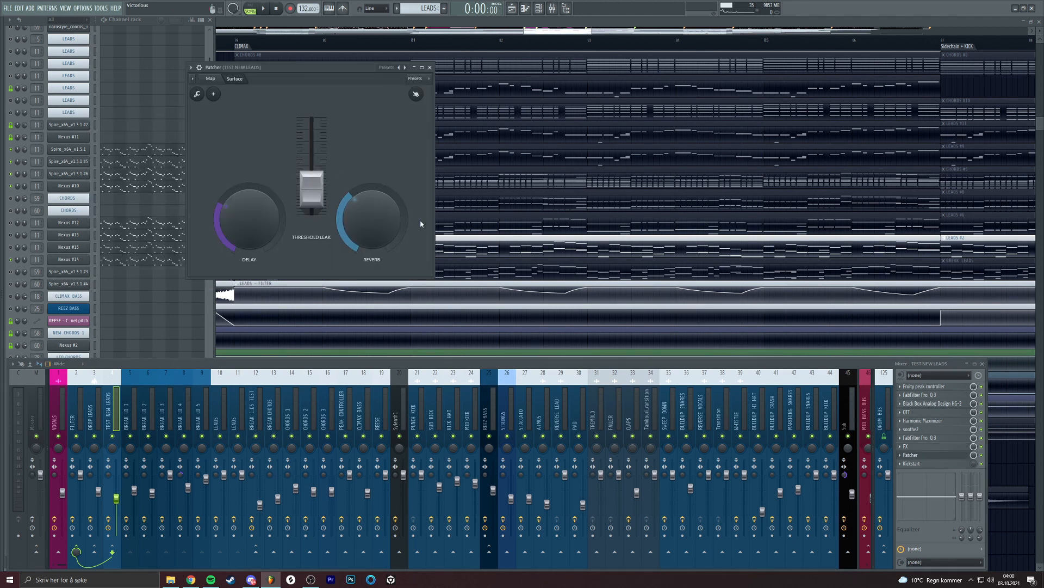
pyautogui.press('Escape')
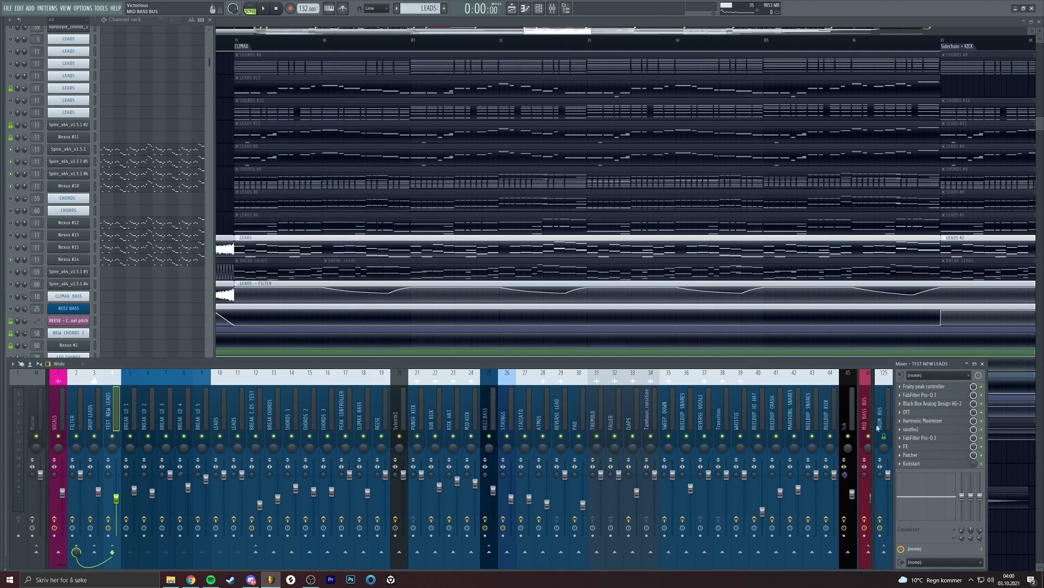
pyautogui.click(925, 464)
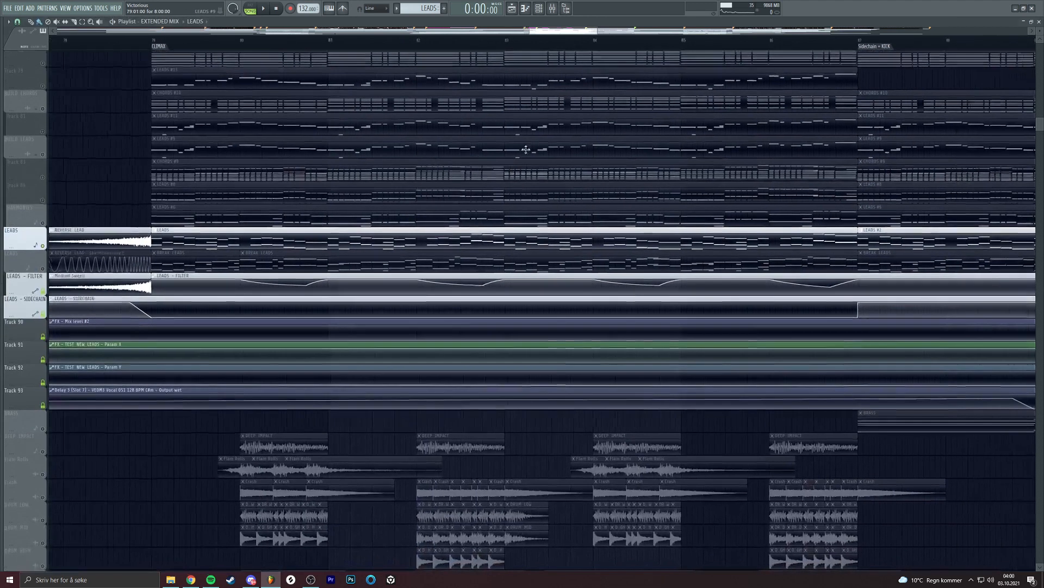
# Solo the CHORDS #11 track with its filter and sidechain automation, and play it from the Climax marker with its channels shown
pyautogui.scroll(-3, 180, 56)
pyautogui.click(173, 43)
pyautogui.scroll(3, 180, 53)
pyautogui.scroll(6, 266, 179)
pyautogui.rightClick(43, 253)
pyautogui.rightClick(43, 207)
pyautogui.rightClick(43, 207)
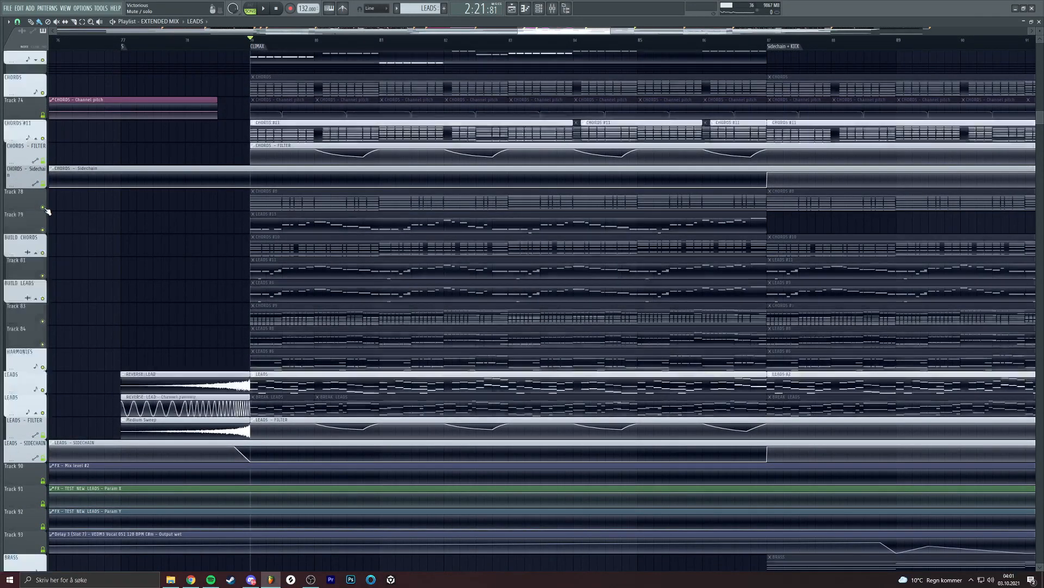
pyautogui.rightClick(43, 140)
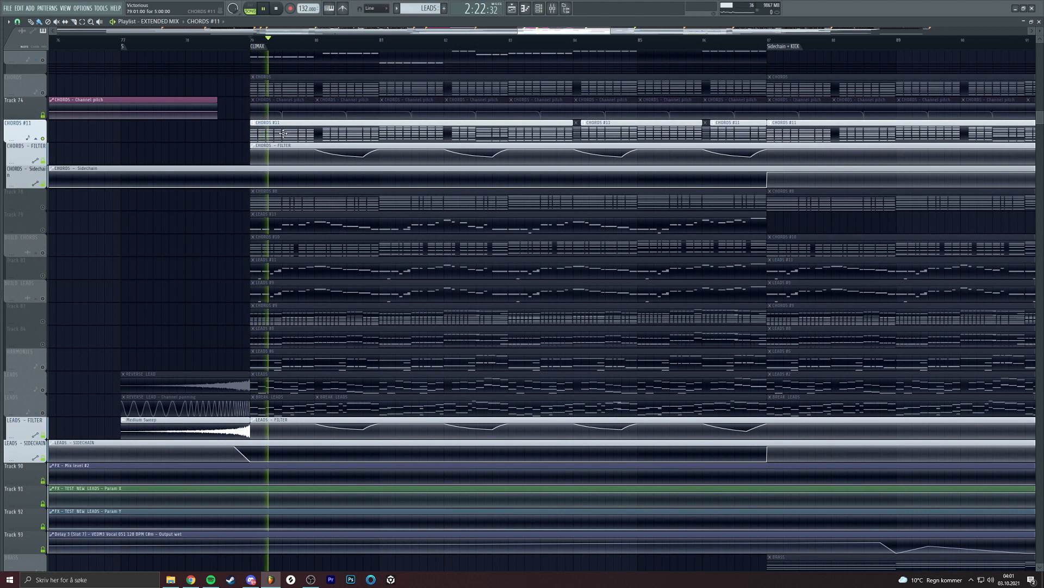
pyautogui.press('F6')
pyautogui.press('space')
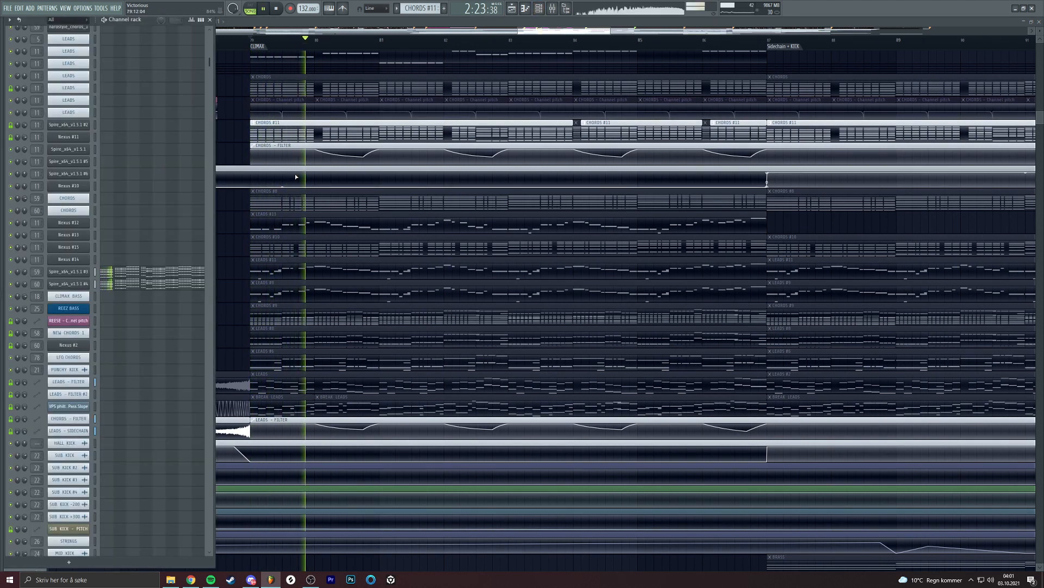
pyautogui.click(276, 9)
pyautogui.click(278, 10)
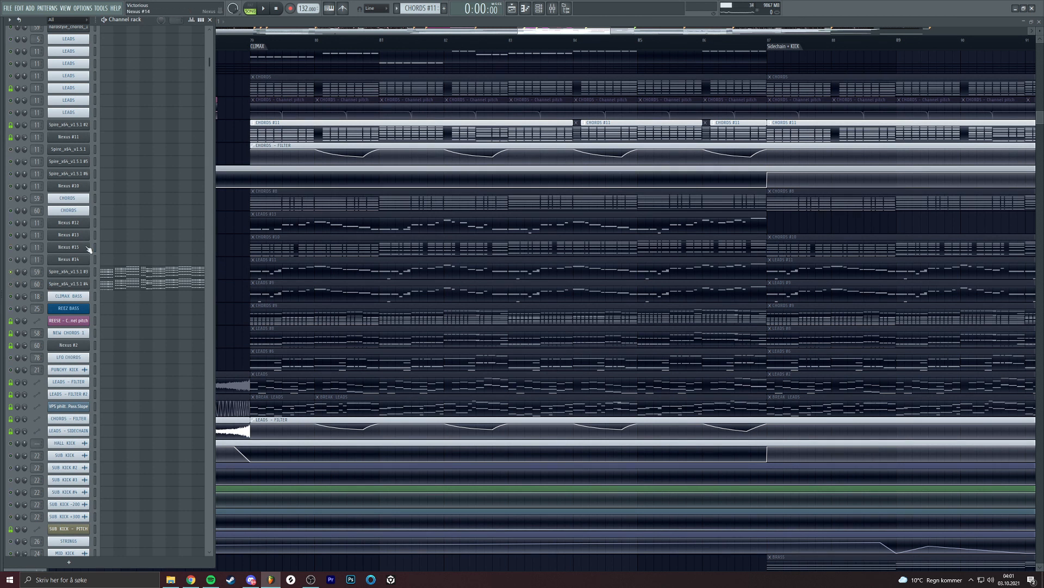
# Replay the Climax chords from the marker, listening to the two Spire channels separately and together
pyautogui.click(254, 42)
pyautogui.press('space')
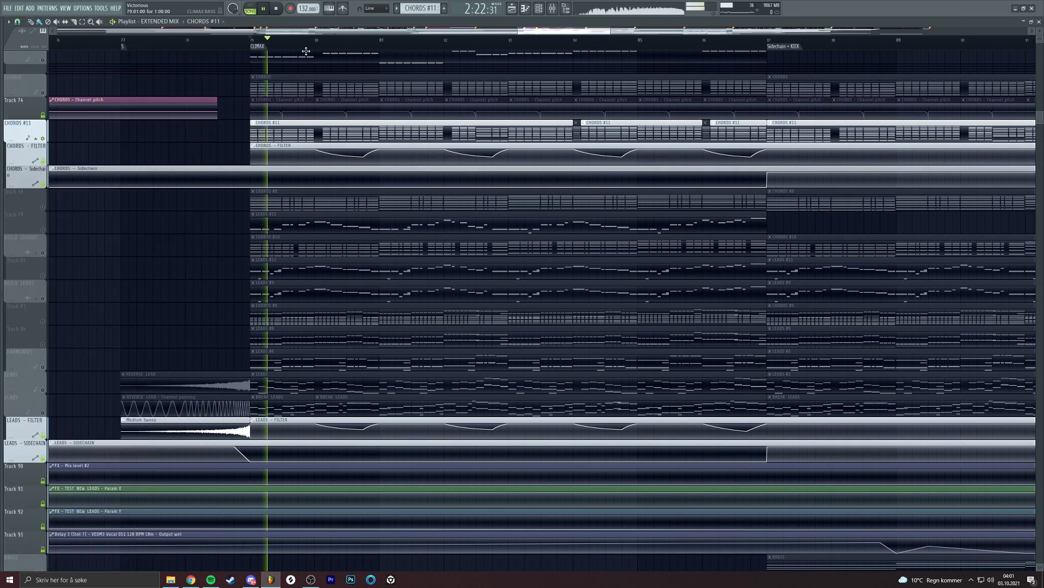
pyautogui.press('F6')
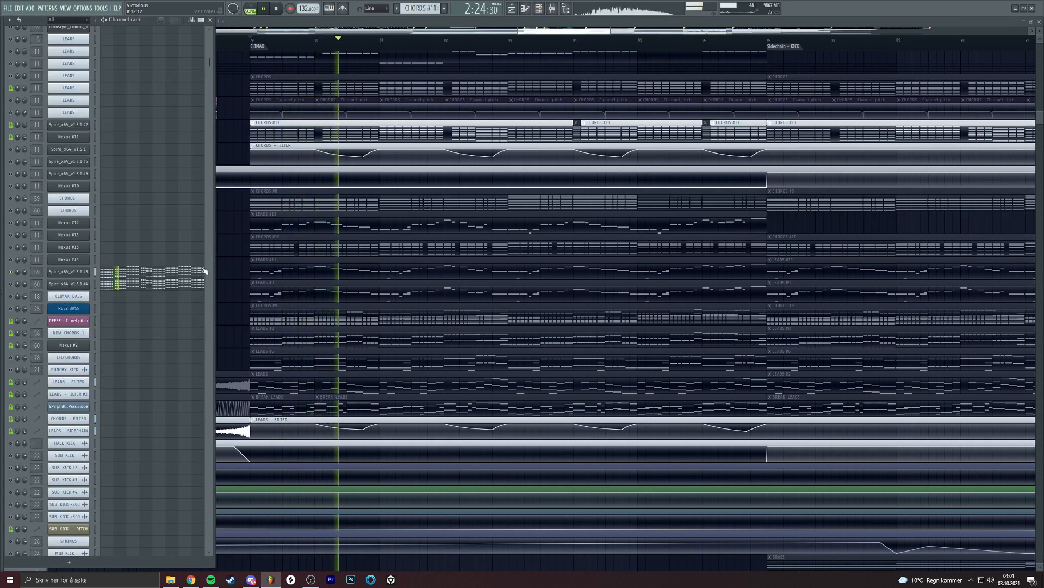
pyautogui.press('space')
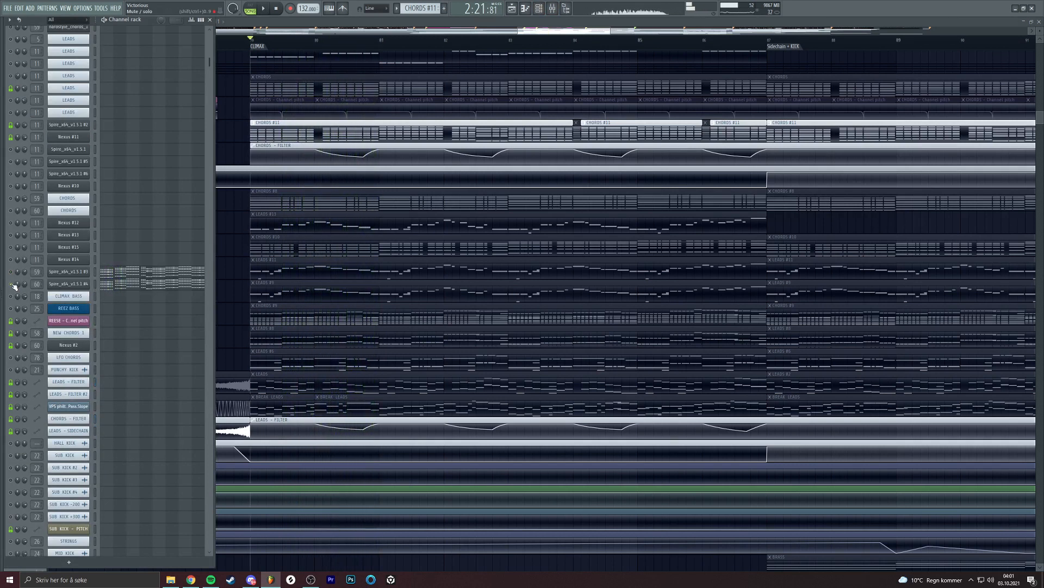
pyautogui.press('space')
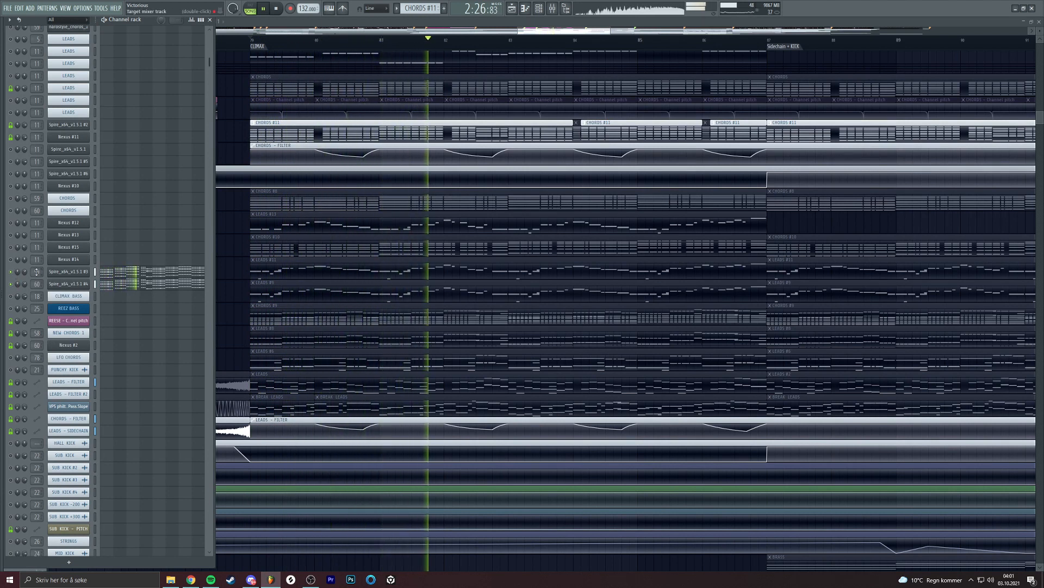
# Stop playback and examine the FabFilter Pro-Q 3 cuts on the NEW CHORDS 2 mixer track
pyautogui.press('F9')
pyautogui.press('space')
pyautogui.click(277, 9)
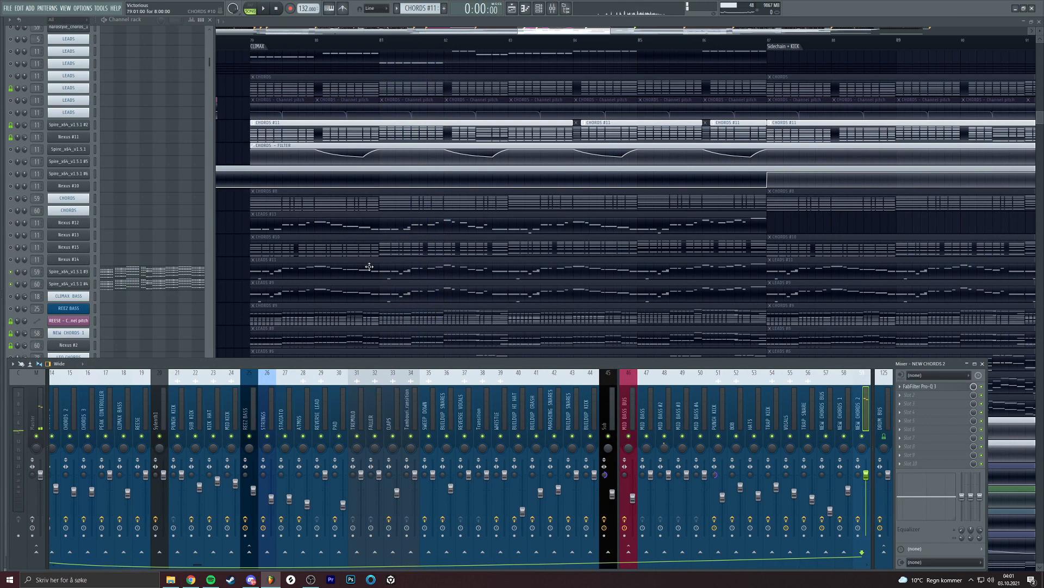
pyautogui.scroll(-5, 543, 405)
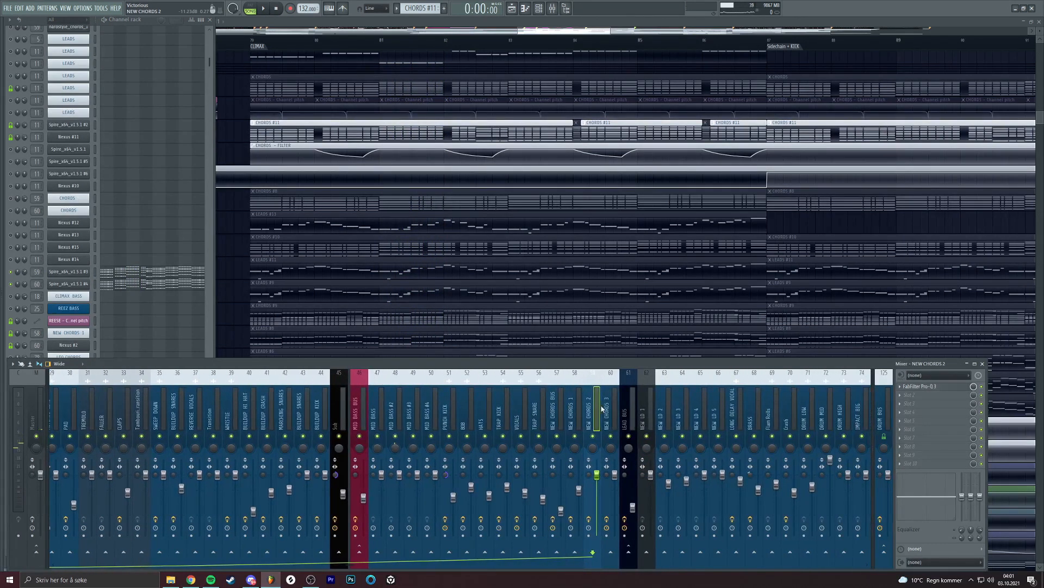
pyautogui.click(942, 389)
pyautogui.click(941, 389)
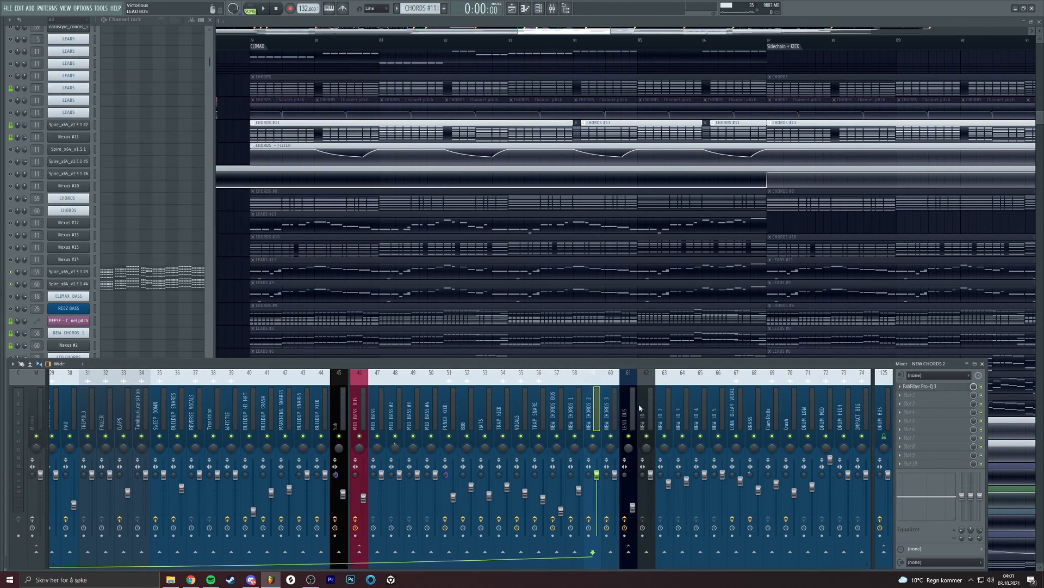
pyautogui.click(926, 388)
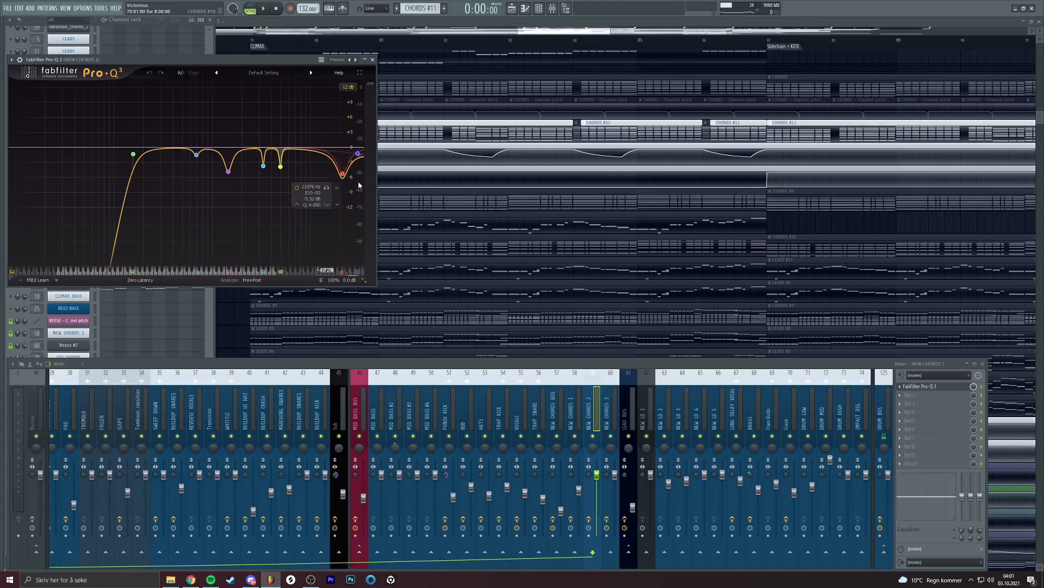
pyautogui.press('Escape')
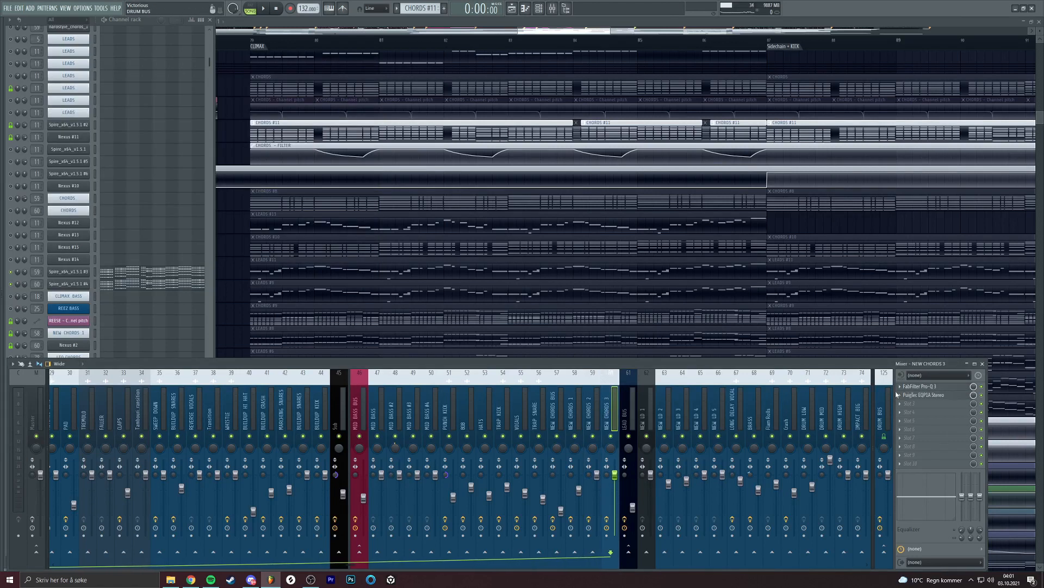
# Inspect the FabFilter Pro-Q 3 low cut and the PuigTec EQP1A settings on NEW CHORDS 3
pyautogui.click(920, 387)
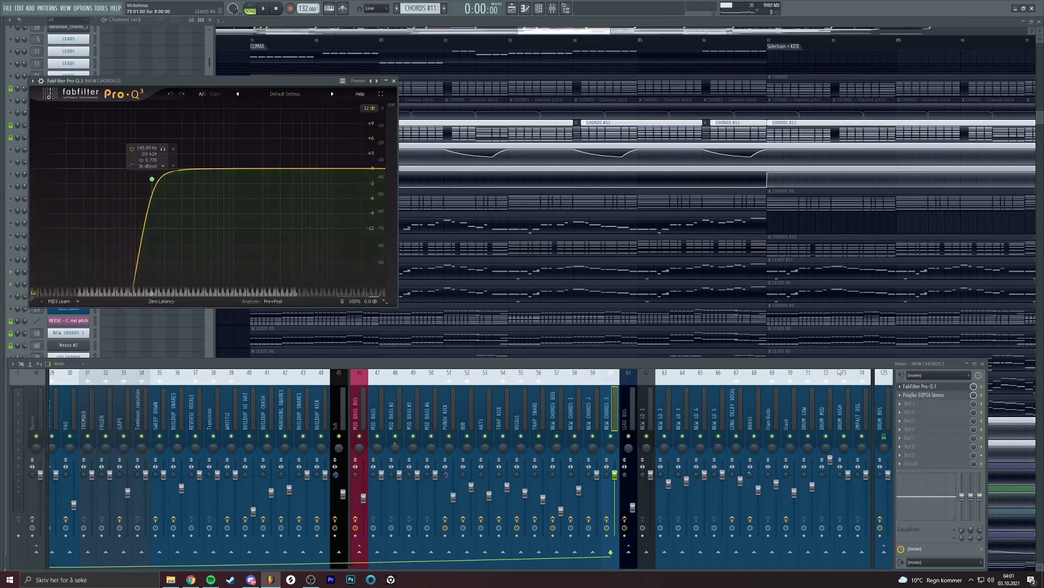
pyautogui.click(928, 396)
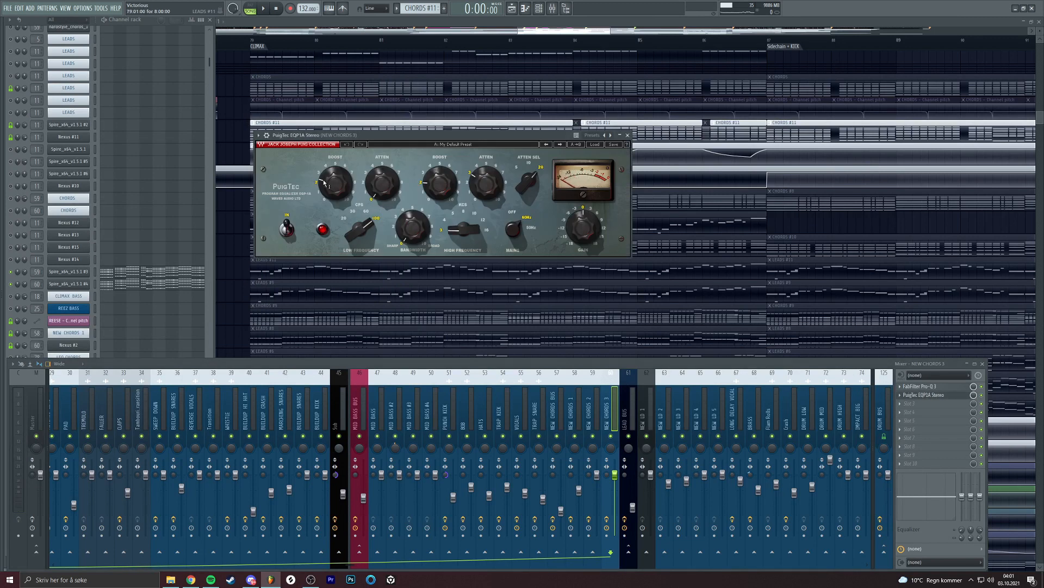
pyautogui.press('Escape')
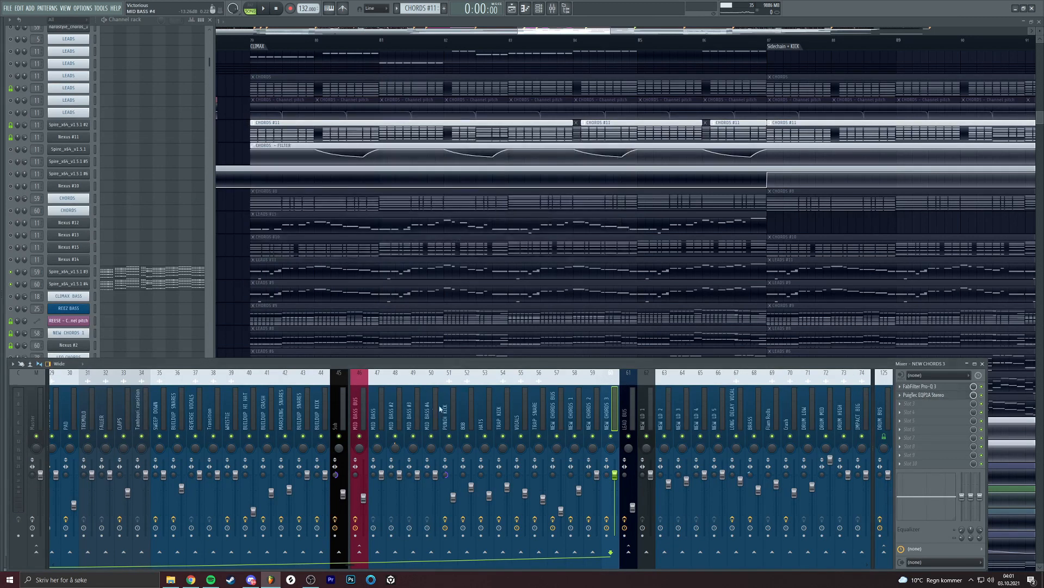
# Inspect the FabFilter Pro-Q 3 and Black Box Analog Design HG-2 settings on the BREAK CHORDS TEST mixer track
pyautogui.scroll(10, 603, 414)
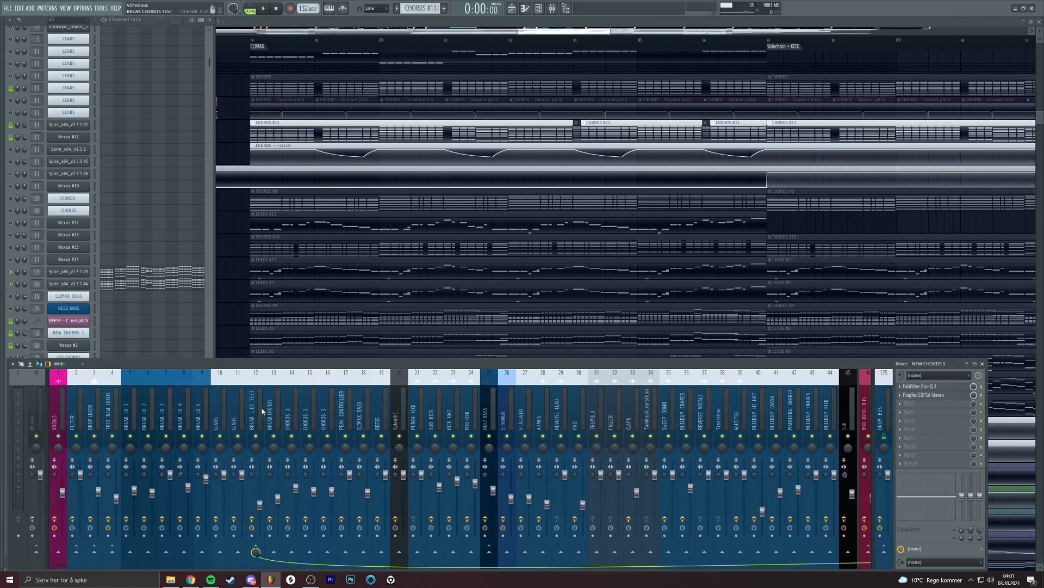
pyautogui.click(253, 401)
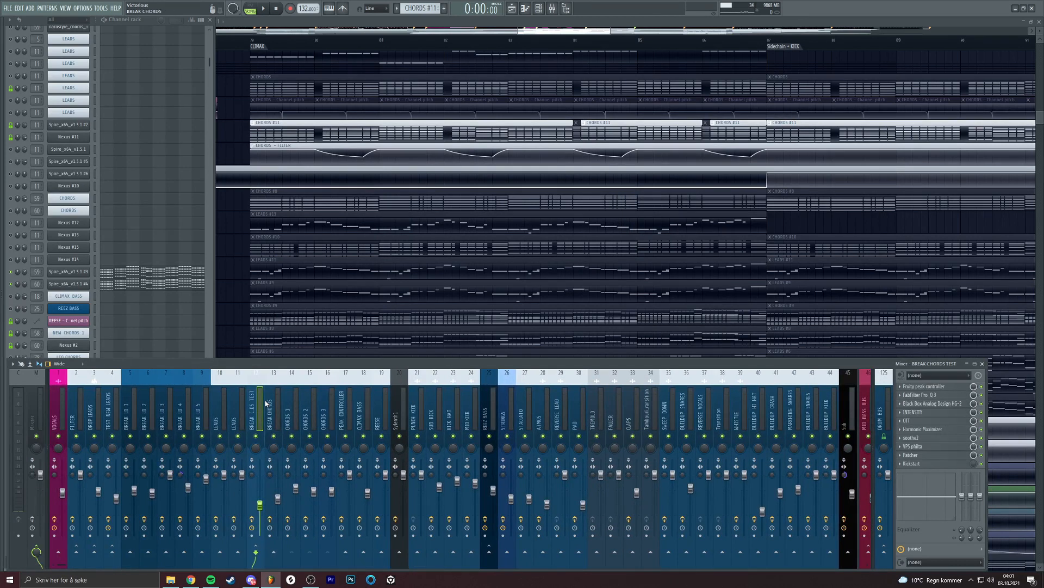
pyautogui.click(919, 396)
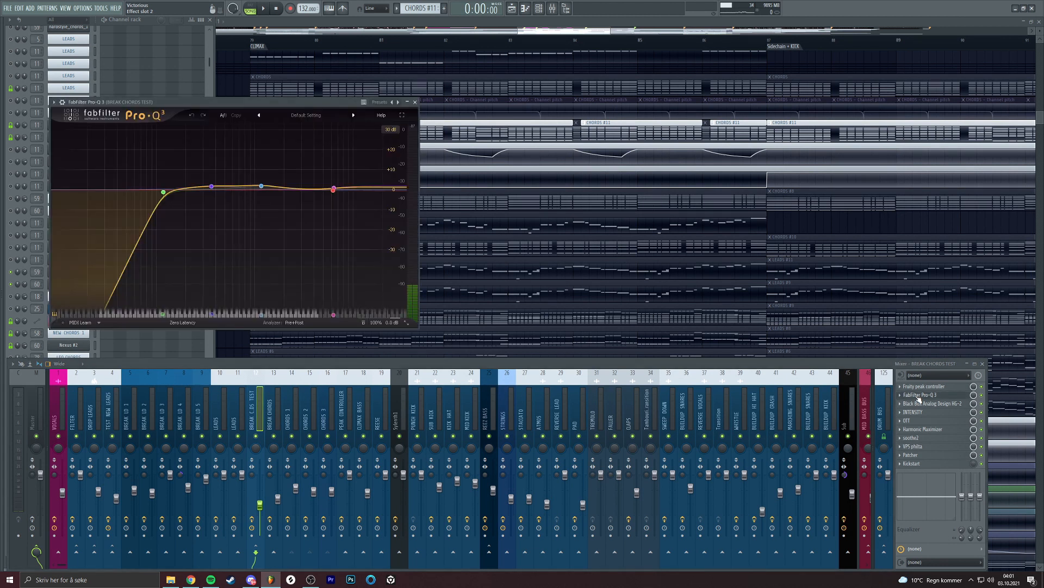
pyautogui.click(918, 396)
pyautogui.click(933, 404)
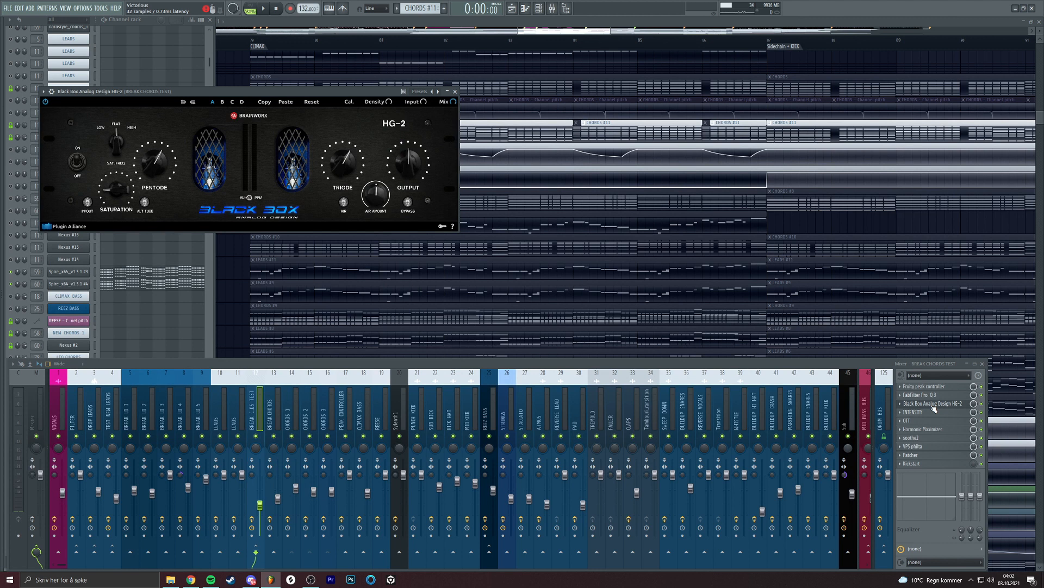
pyautogui.click(933, 405)
# Inspect the INTENSITY and OTT settings on BREAK CHORDS TEST
pyautogui.click(926, 412)
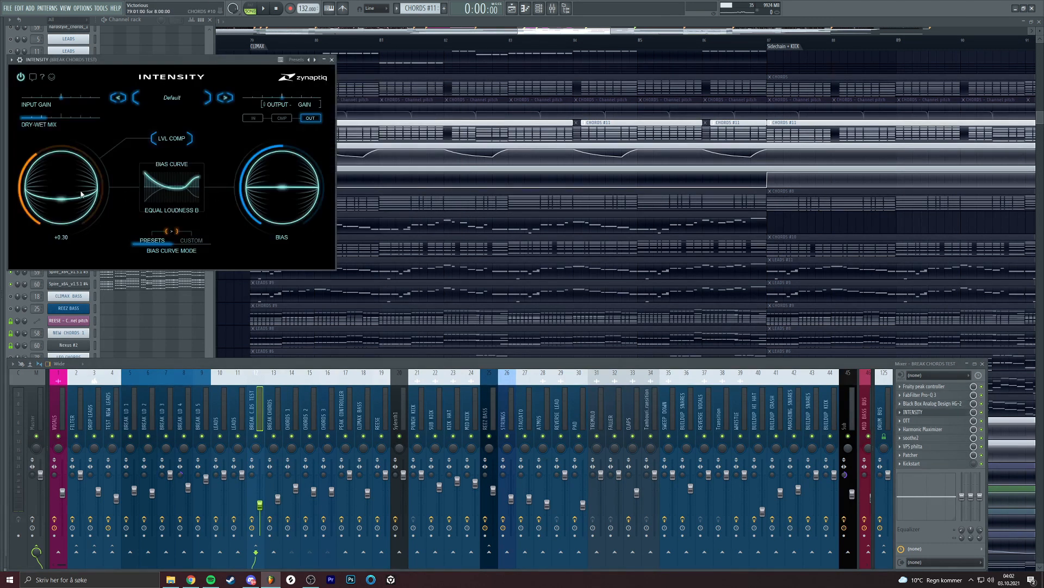
pyautogui.click(926, 412)
pyautogui.click(929, 420)
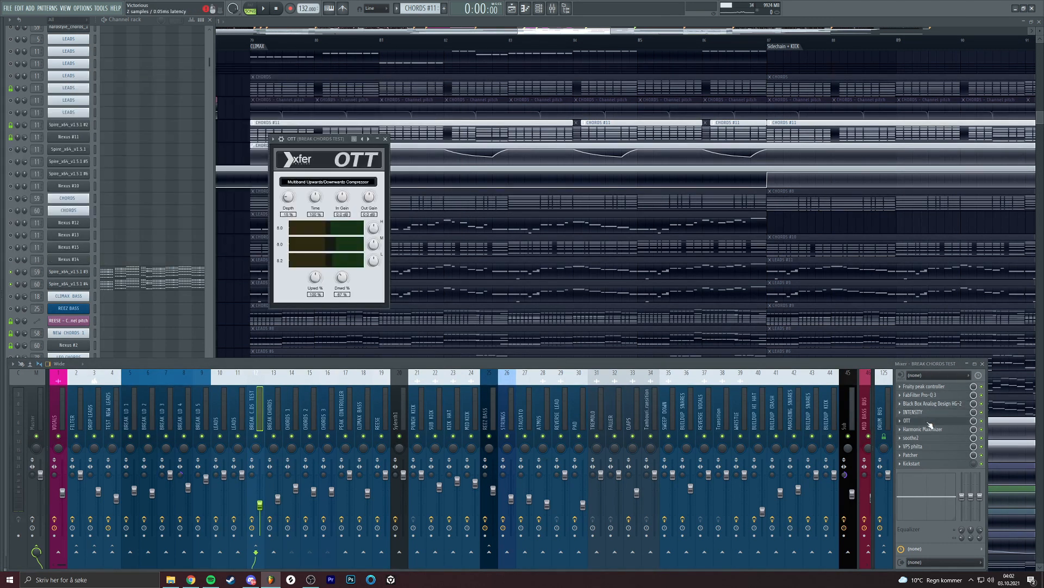
pyautogui.moveTo(319, 143); pyautogui.dragTo(320, 136)
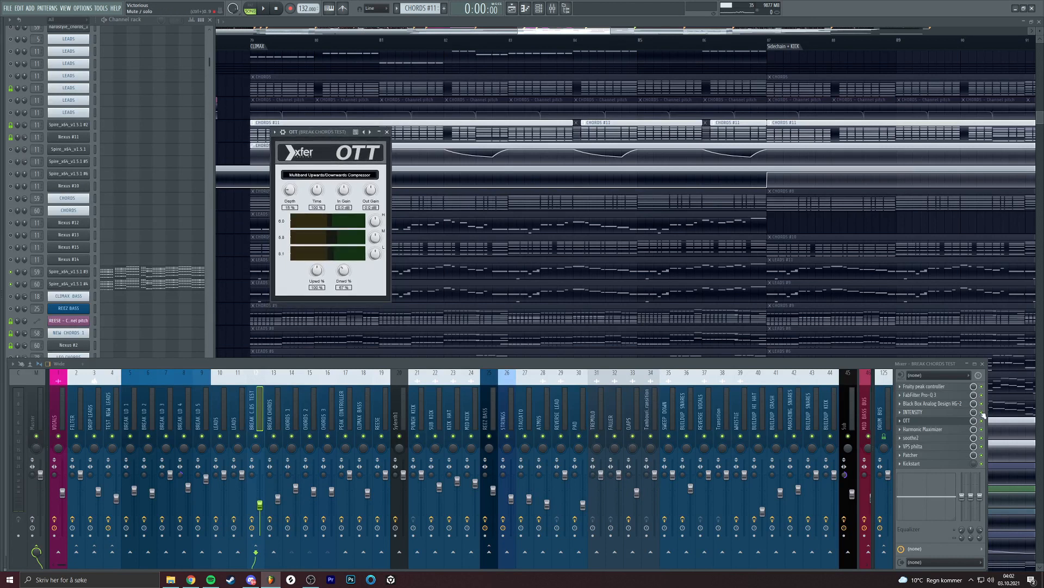
pyautogui.click(930, 421)
# Inspect the Harmonic Maximizer and soothe2 settings on BREAK CHORDS TEST
pyautogui.click(930, 430)
pyautogui.moveTo(485, 127); pyautogui.dragTo(492, 115)
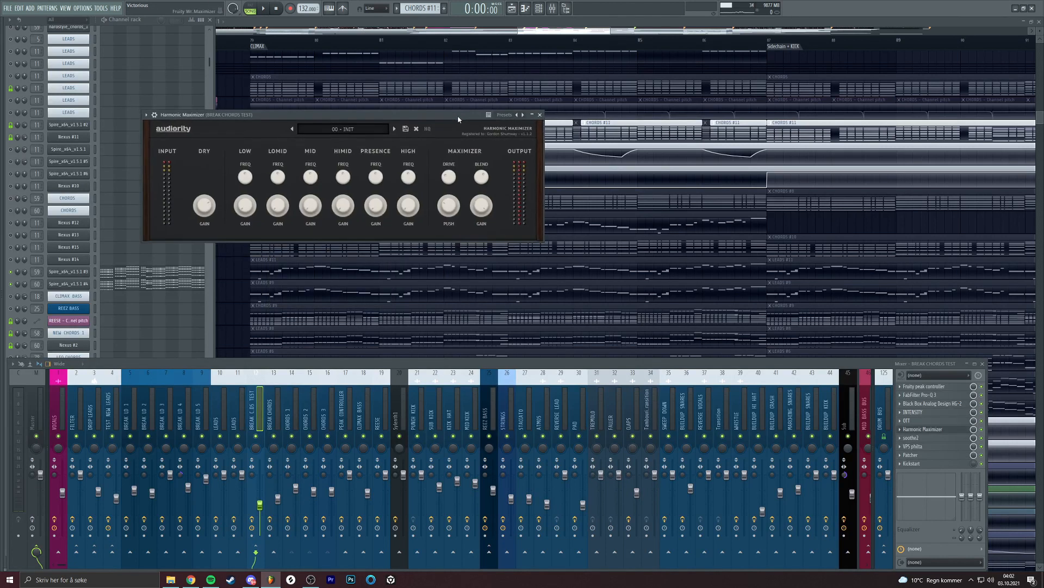
pyautogui.click(928, 429)
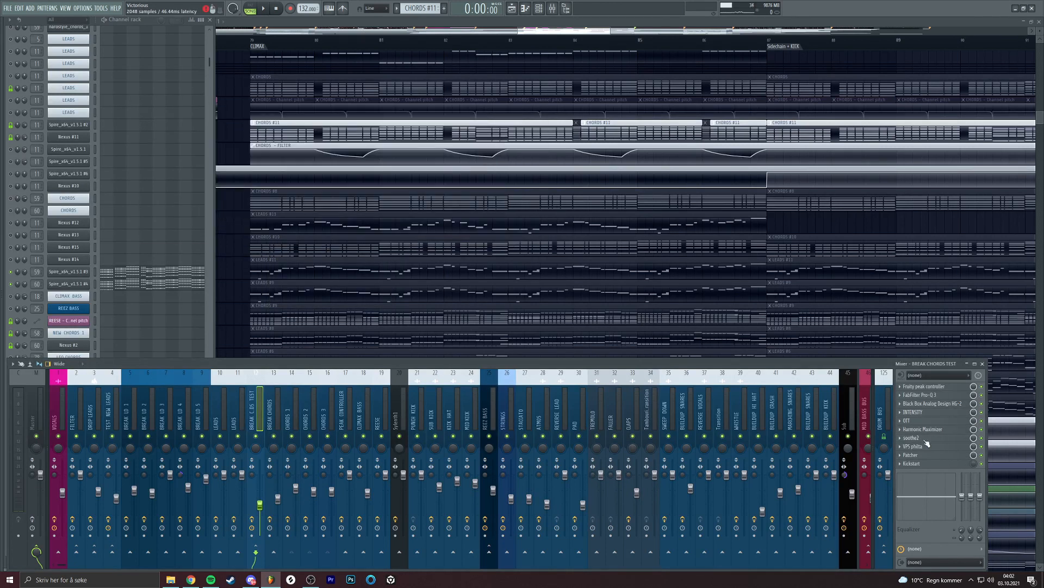
pyautogui.click(926, 440)
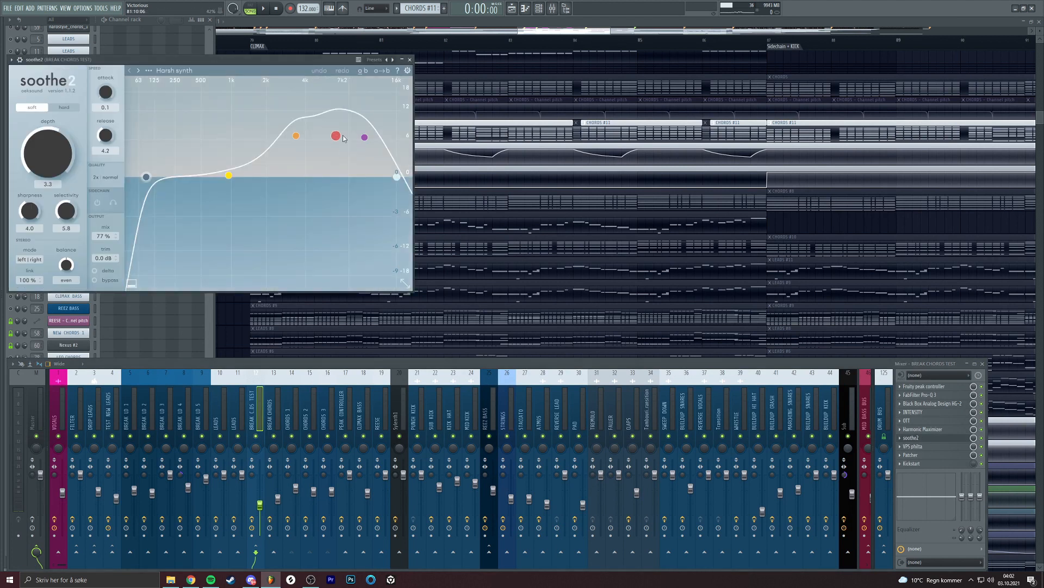
pyautogui.click(926, 440)
# Inspect the VPS philta filter and the Patcher delay and reverb controls on BREAK CHORDS TEST
pyautogui.click(923, 446)
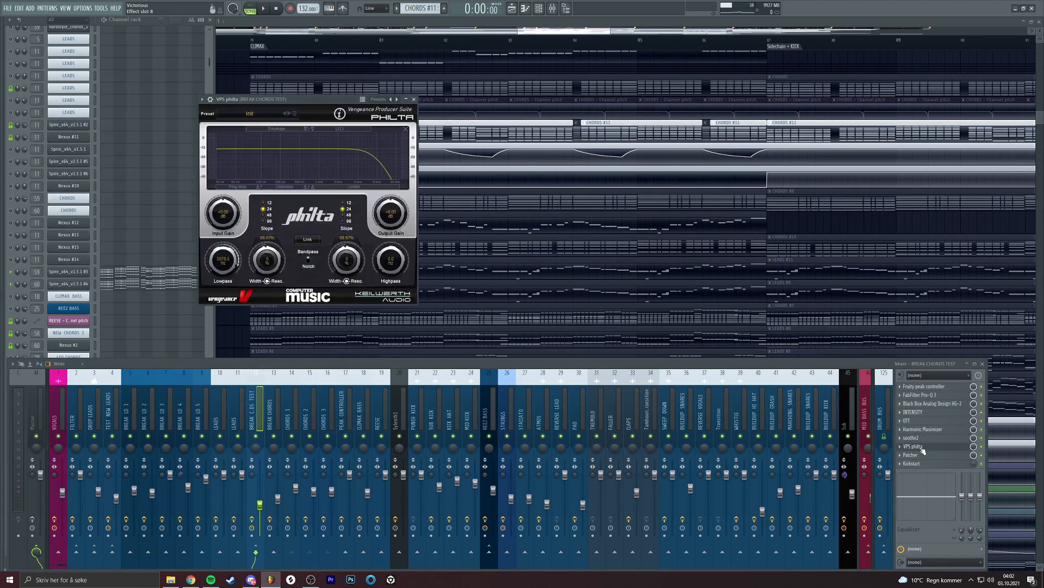
pyautogui.click(923, 447)
pyautogui.click(924, 455)
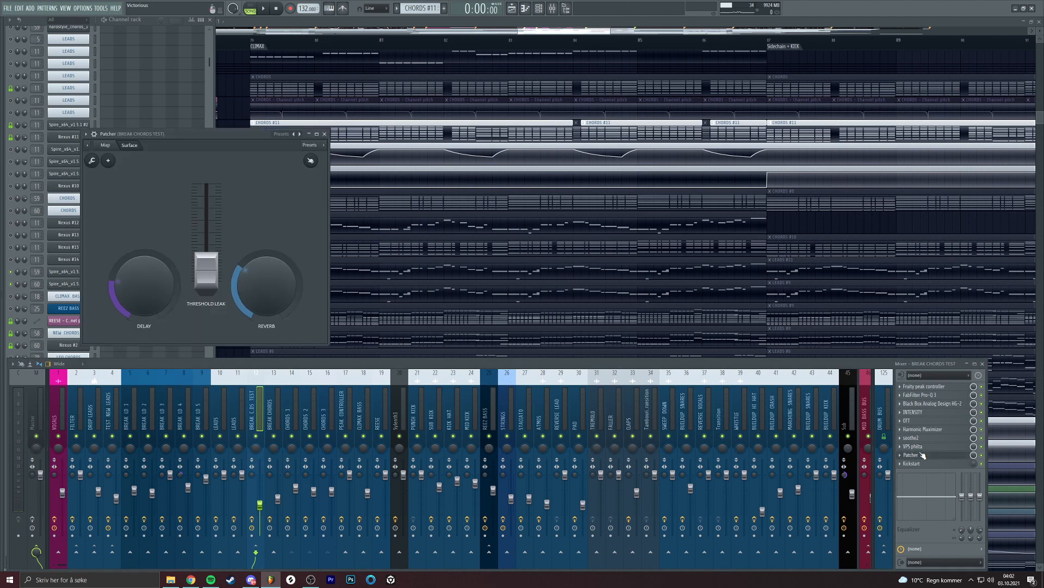
pyautogui.press('Escape')
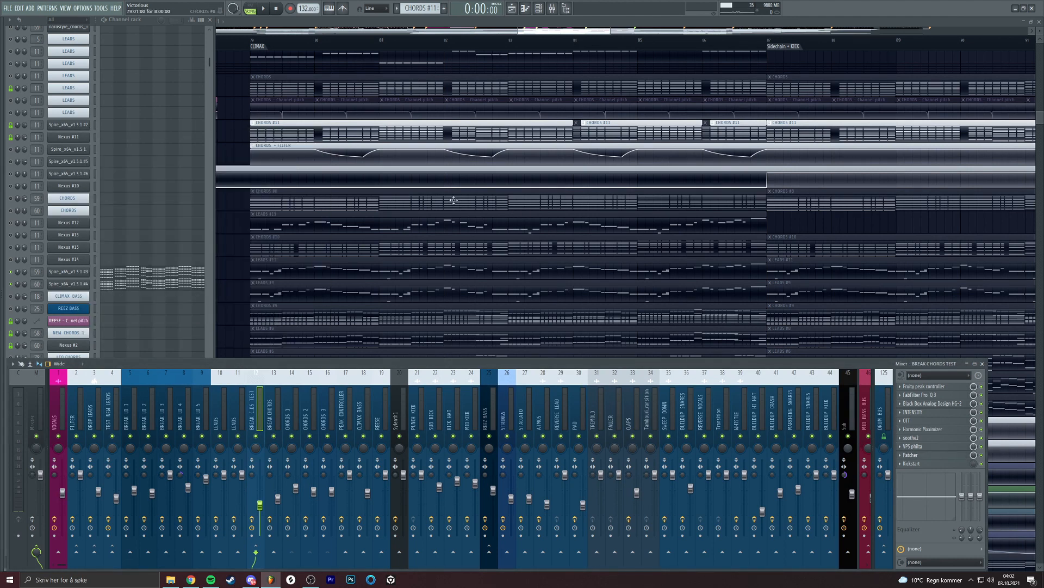
# Unmute the two LEADS tracks alongside the soloed CHORDS #11 track and play the Climax chords and leads together
pyautogui.moveTo(334, 78); pyautogui.dragTo(319, 77)
pyautogui.scroll(-4, 300, 104)
pyautogui.scroll(4, 292, 118)
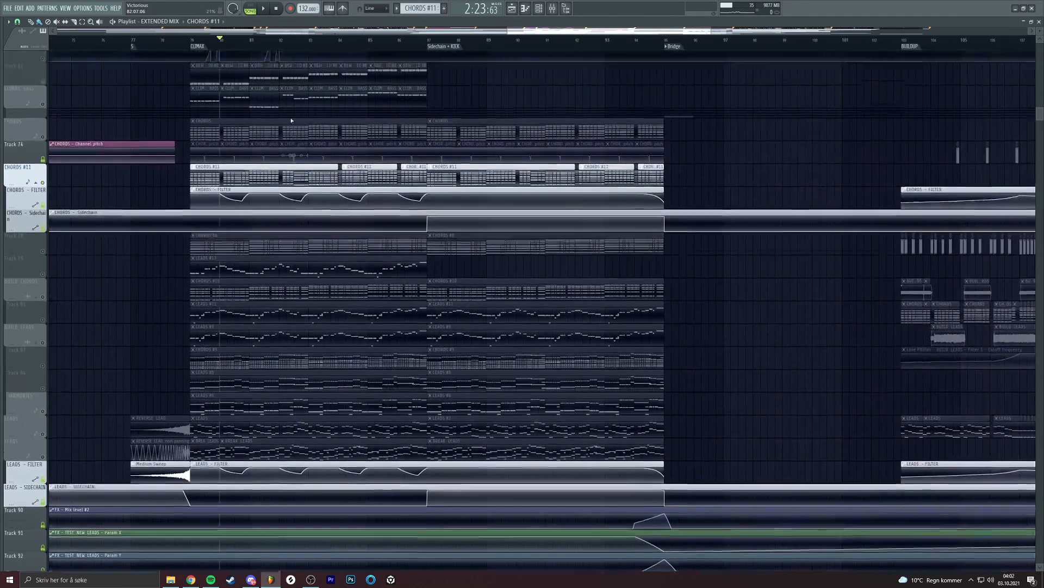
pyautogui.scroll(2, 291, 141)
pyautogui.moveTo(125, 267); pyautogui.dragTo(236, 272)
pyautogui.keyDown('ctrl'); pyautogui.click(117, 265); pyautogui.keyUp('ctrl')
pyautogui.scroll(-3, 123, 251)
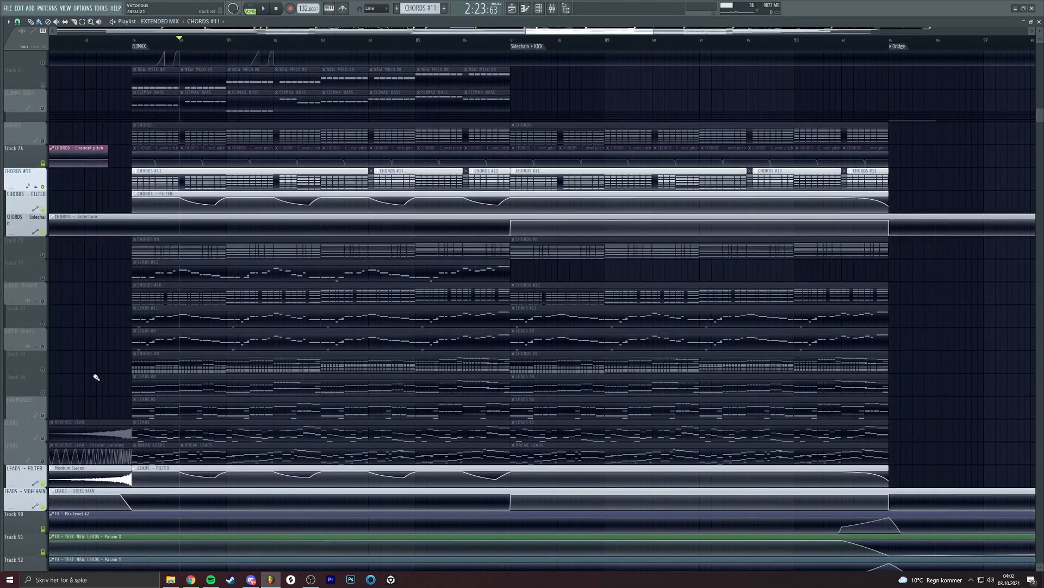
pyautogui.scroll(-1, 96, 377)
pyautogui.press('space')
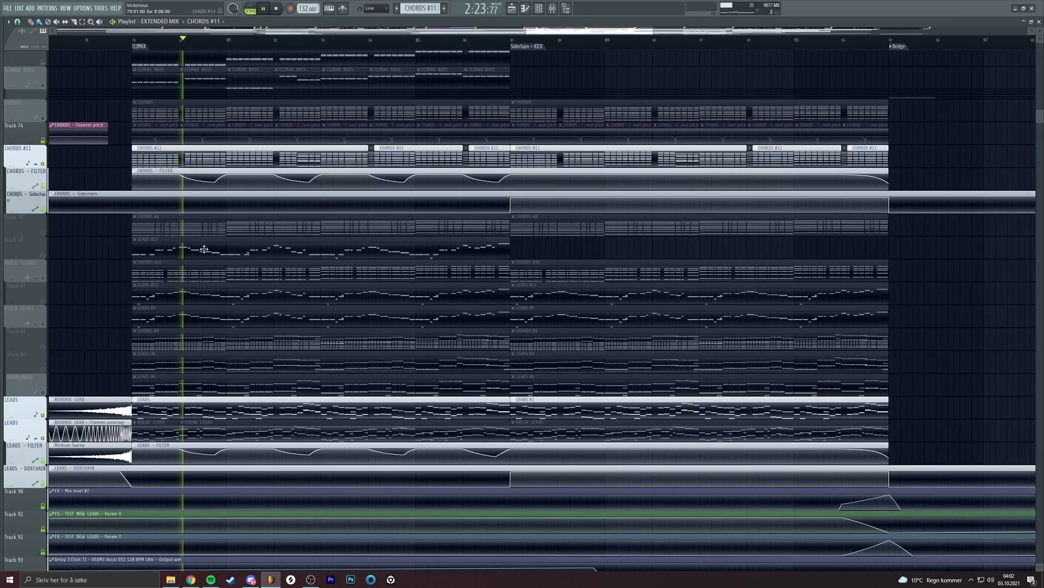
pyautogui.moveTo(230, 189); pyautogui.dragTo(344, 164)
pyautogui.scroll(2, 281, 178)
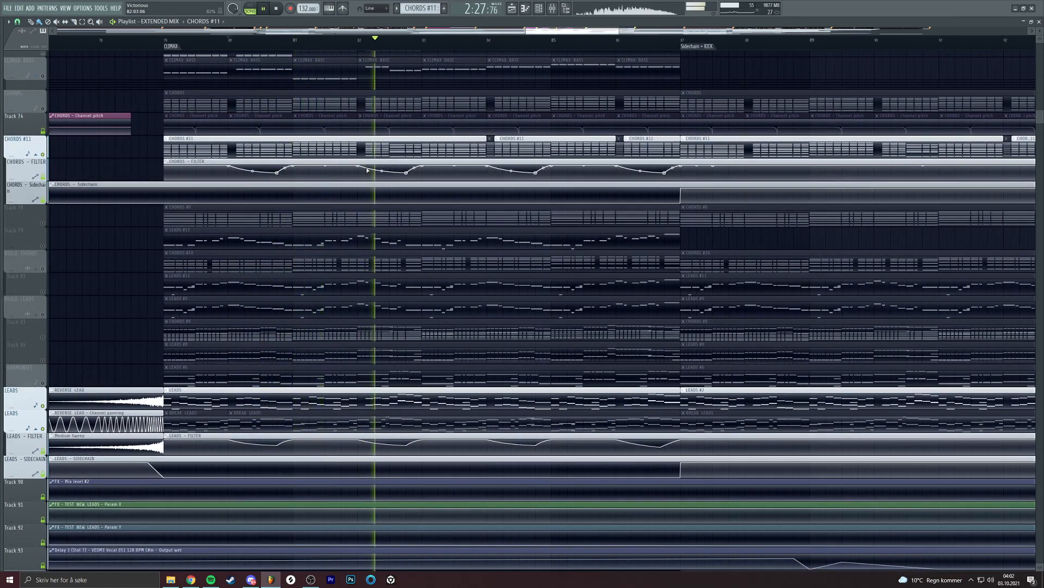
pyautogui.click(276, 8)
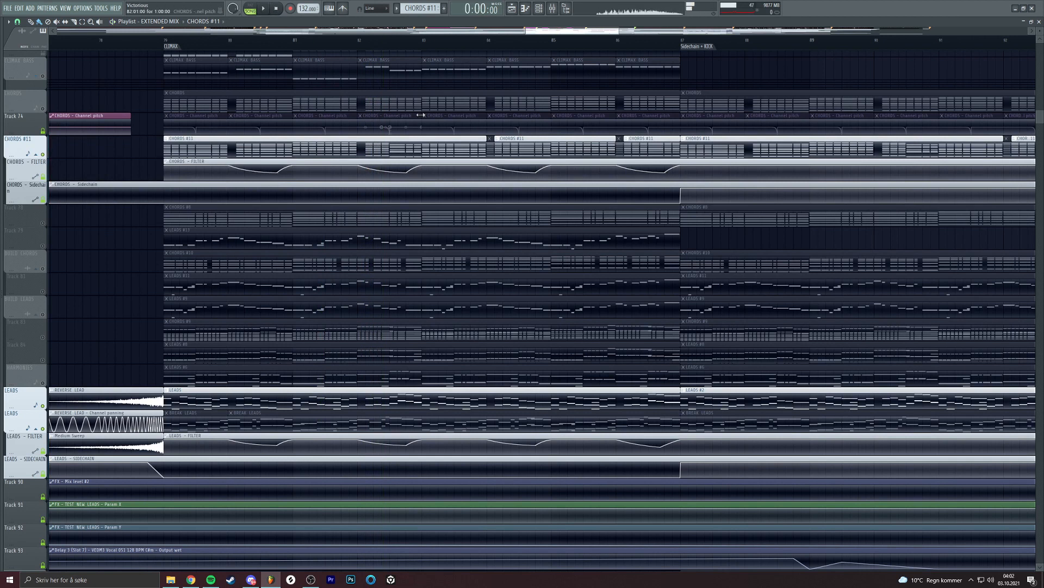
pyautogui.scroll(-3, 290, 31)
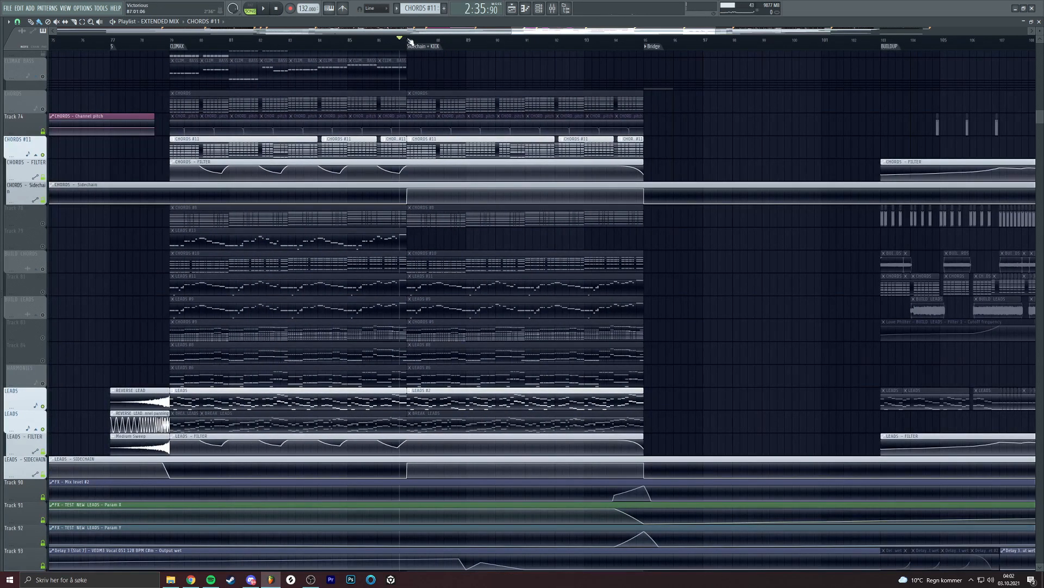
# Move the playhead back to the Climax marker and look through the section's tracks for the next layer
pyautogui.moveTo(646, 42); pyautogui.dragTo(173, 43)
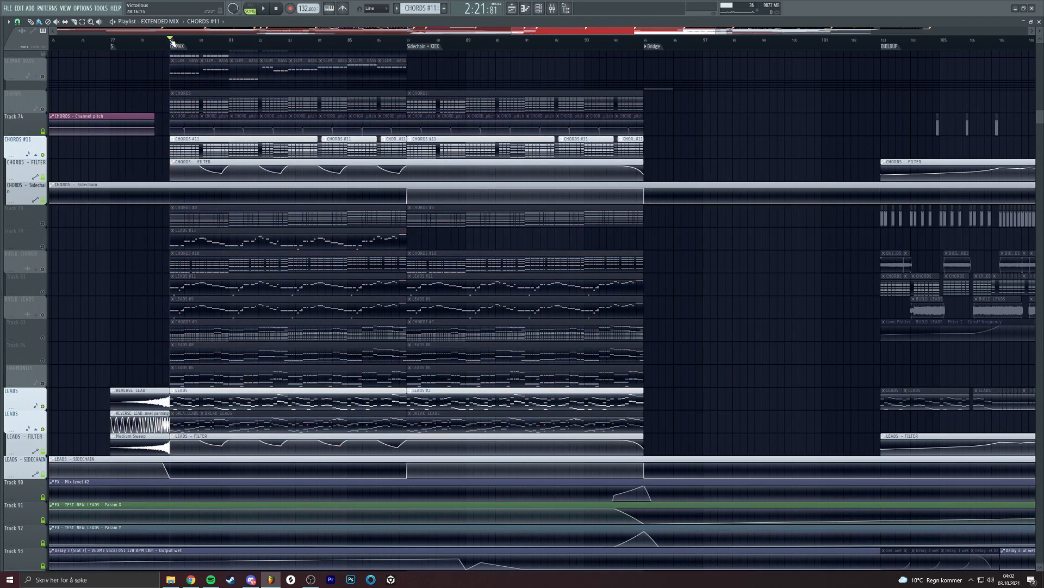
pyautogui.scroll(3, 210, 93)
pyautogui.moveTo(260, 99); pyautogui.dragTo(303, 105)
pyautogui.scroll(-2, 303, 105)
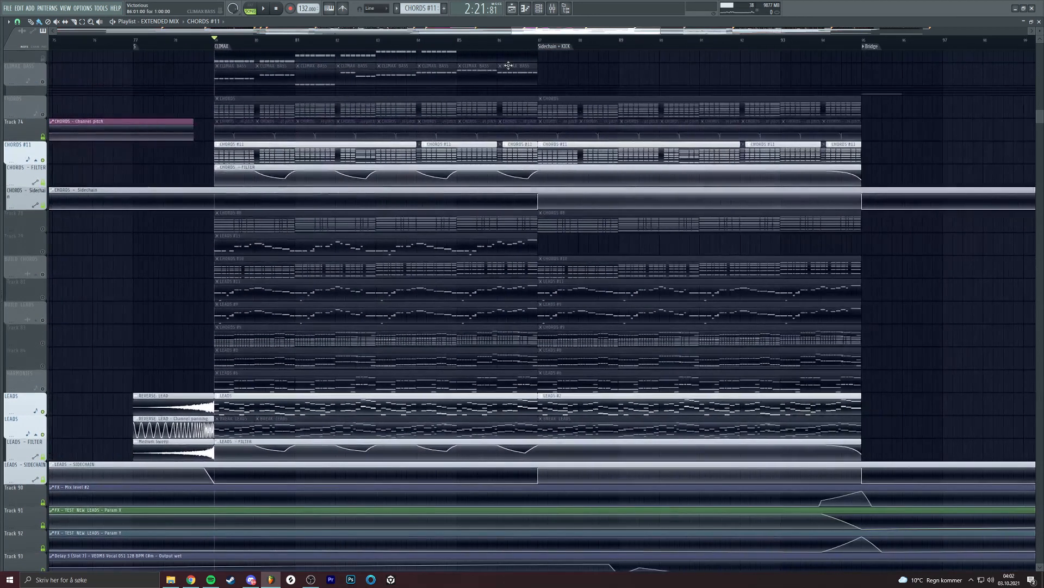
pyautogui.scroll(3, 283, 153)
pyautogui.moveTo(283, 154); pyautogui.dragTo(234, 156)
pyautogui.moveTo(134, 146); pyautogui.dragTo(255, 189)
pyautogui.click(177, 177)
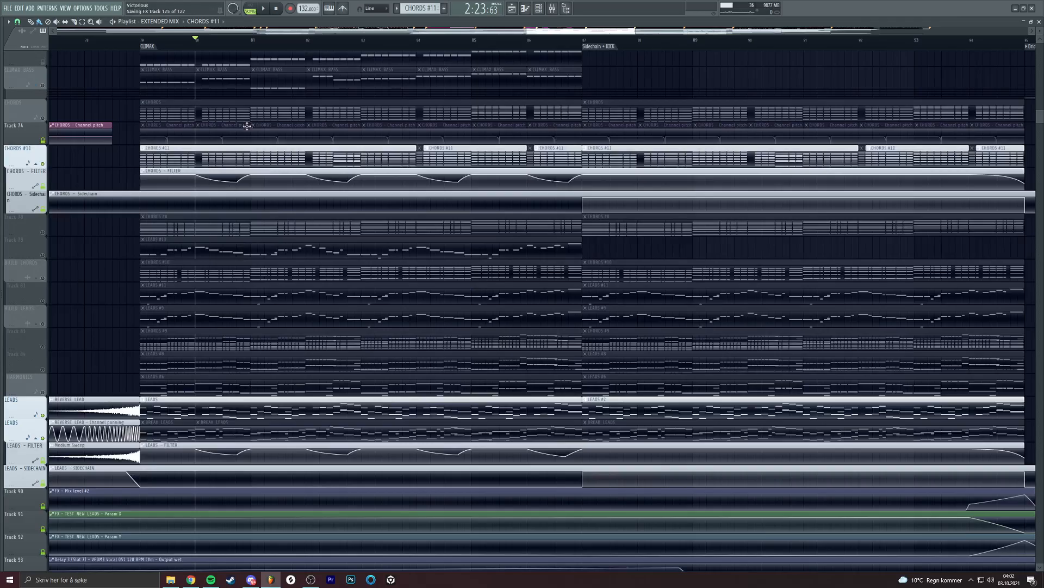
pyautogui.scroll(5, 259, 136)
pyautogui.scroll(-2, 265, 154)
pyautogui.scroll(7, 264, 154)
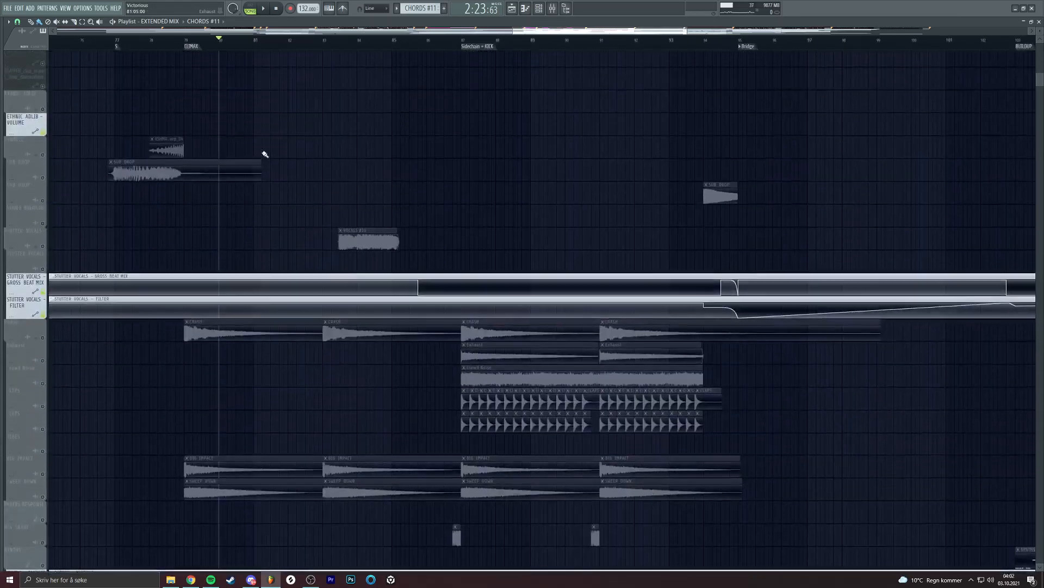
pyautogui.scroll(-10, 265, 154)
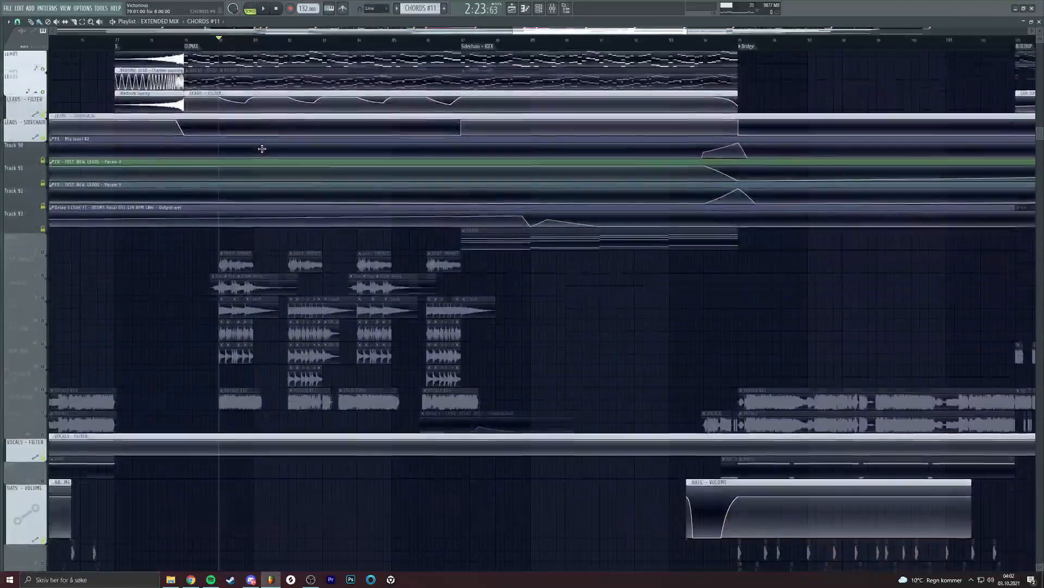
pyautogui.scroll(10, 261, 148)
pyautogui.keyDown('ctrl'); pyautogui.scroll(2, 230, 179); pyautogui.keyUp('ctrl')
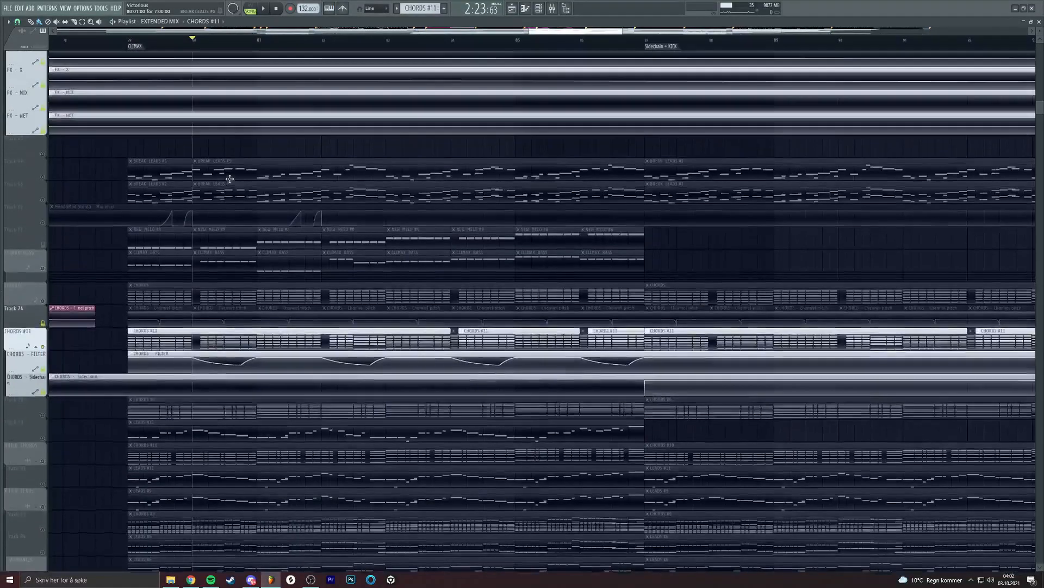
pyautogui.keyDown('ctrl'); pyautogui.scroll(-3, 231, 202); pyautogui.keyUp('ctrl')
# Play the soloed CLIMAX BASS track from the Climax marker and inspect its Spire synth patch
pyautogui.click(201, 41)
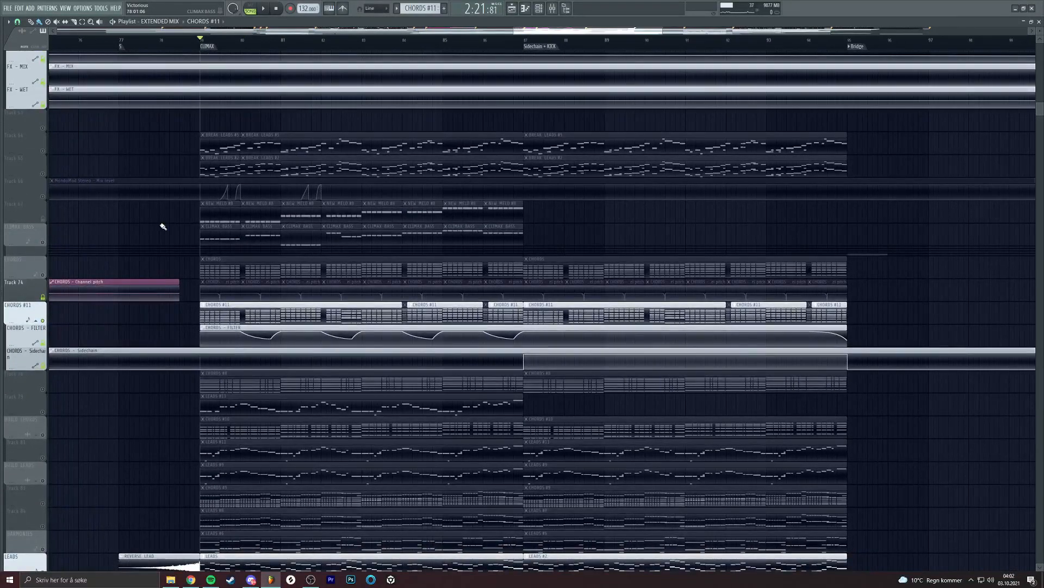
pyautogui.click(222, 229)
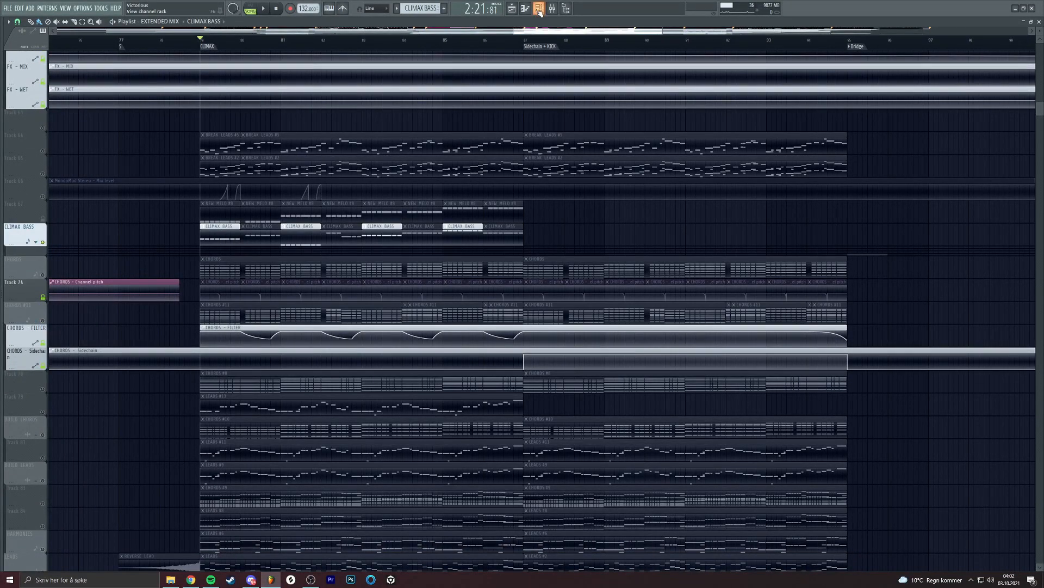
pyautogui.click(539, 10)
pyautogui.press('space')
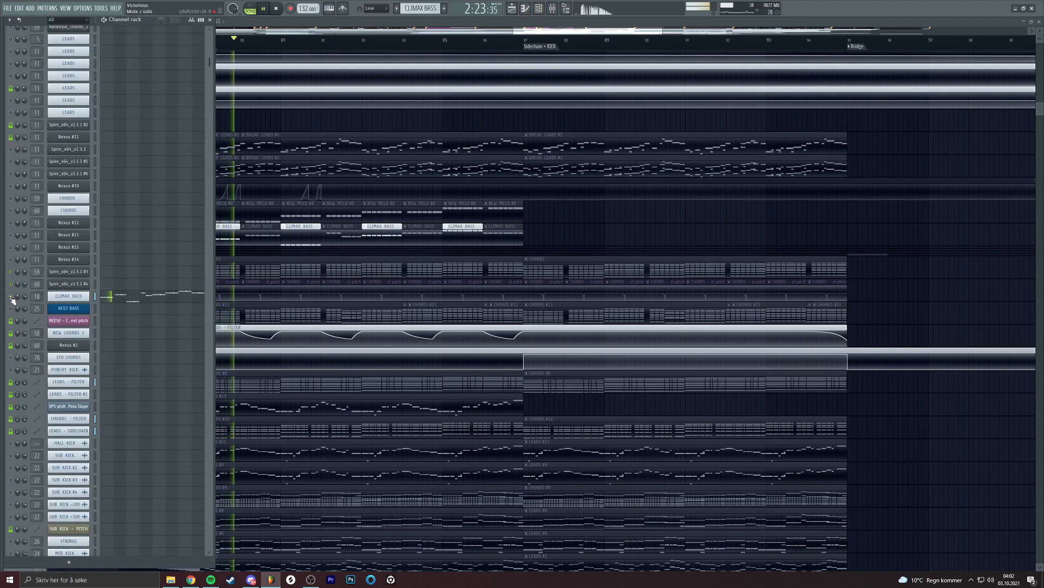
pyautogui.click(64, 296)
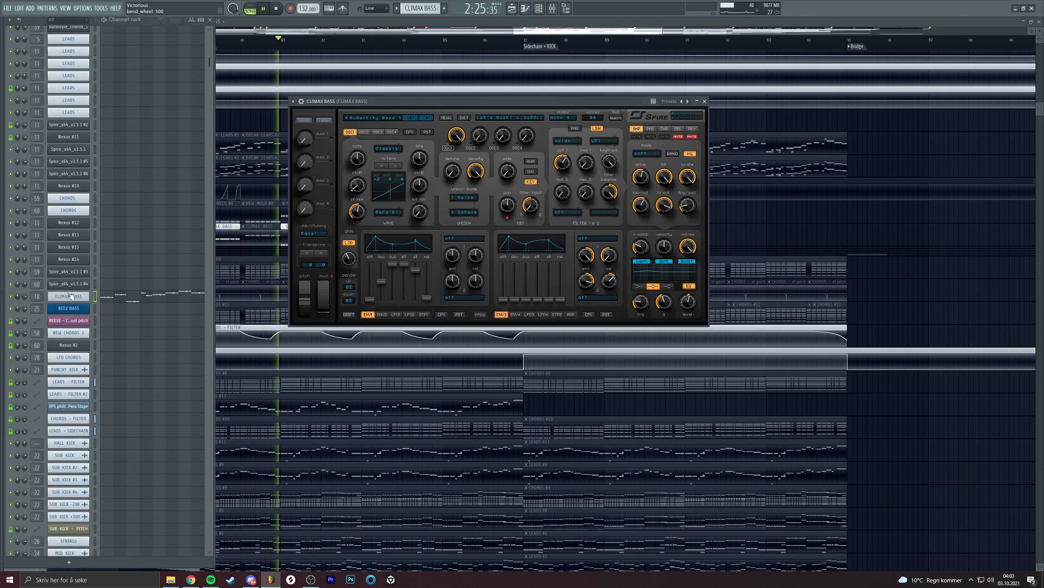
pyautogui.click(68, 296)
pyautogui.press('space')
# Open CLIMAX BASS's mixer track and inspect its CamelCrusher settings
pyautogui.click(38, 296)
pyautogui.click(930, 389)
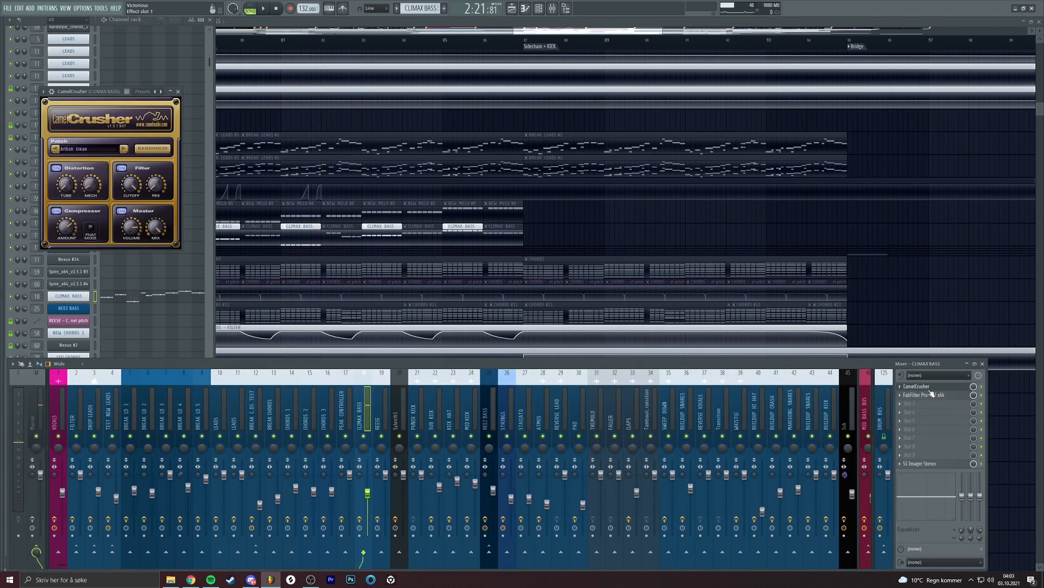
pyautogui.click(931, 391)
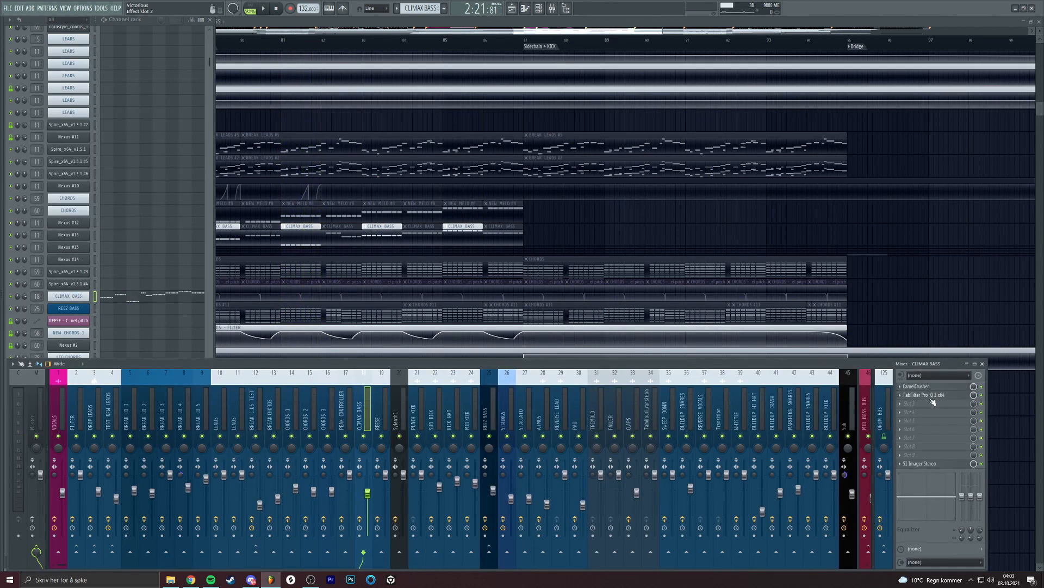
# Inspect the FabFilter Pro-Q 2 bands and the S1 Imager Stereo settings on CLIMAX BASS
pyautogui.click(928, 395)
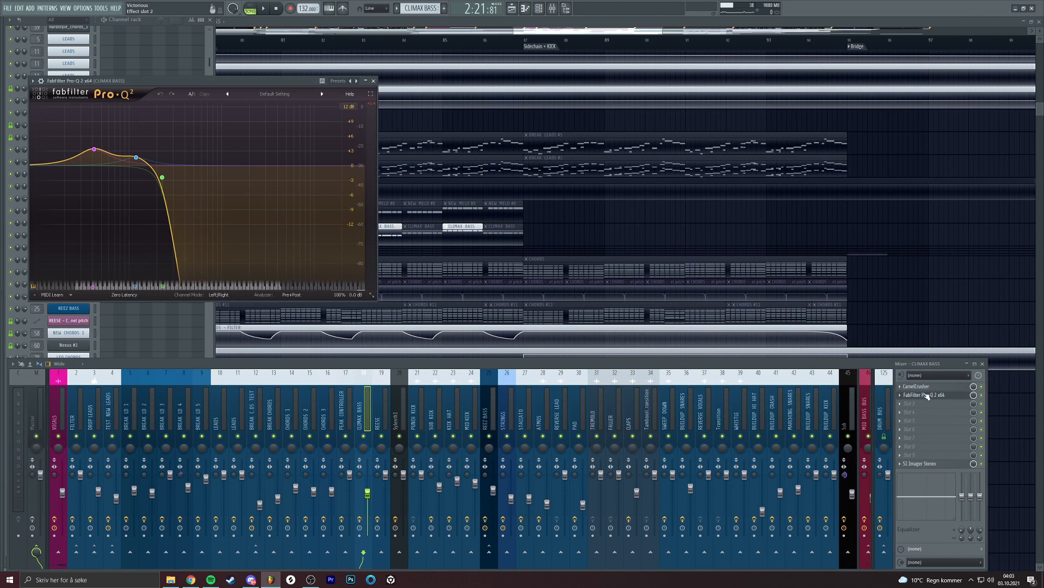
pyautogui.click(163, 179)
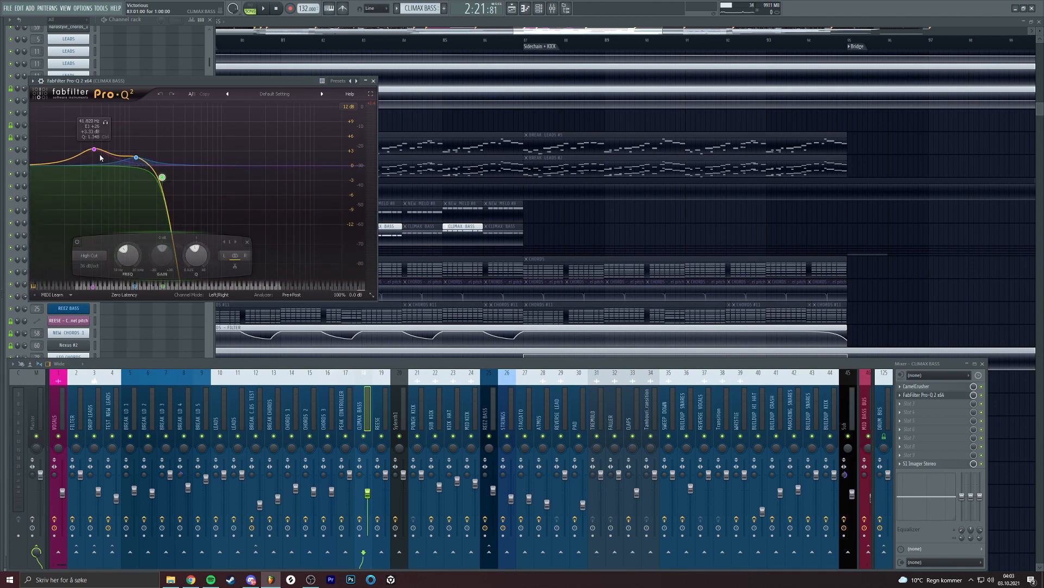
pyautogui.press('Escape')
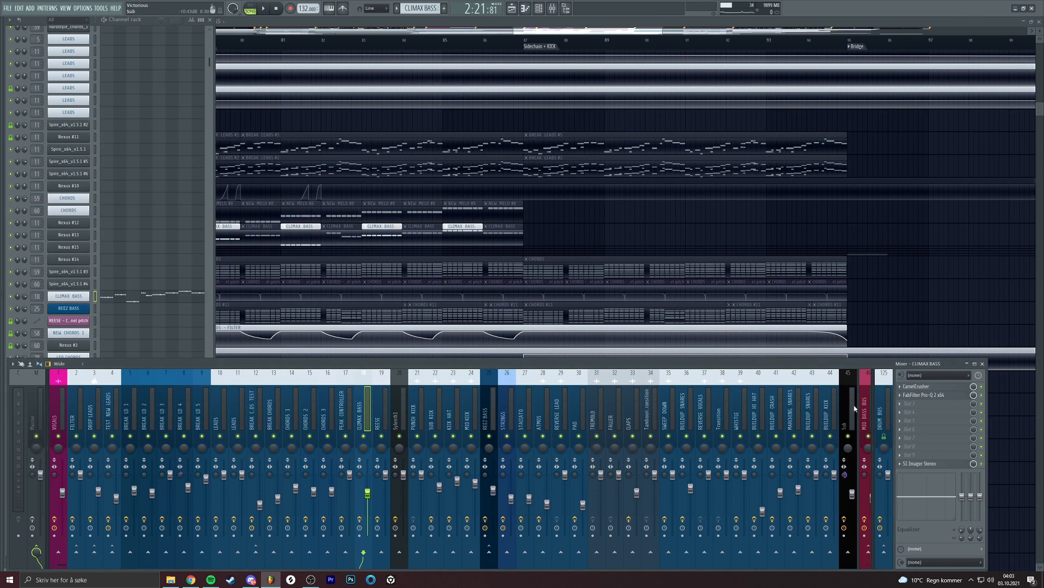
pyautogui.click(918, 463)
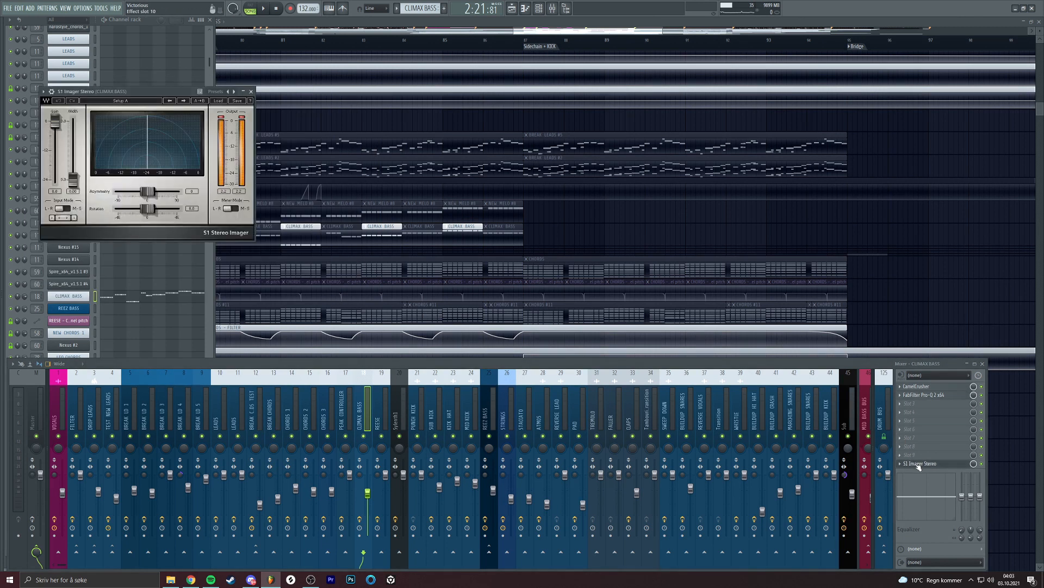
pyautogui.click(916, 464)
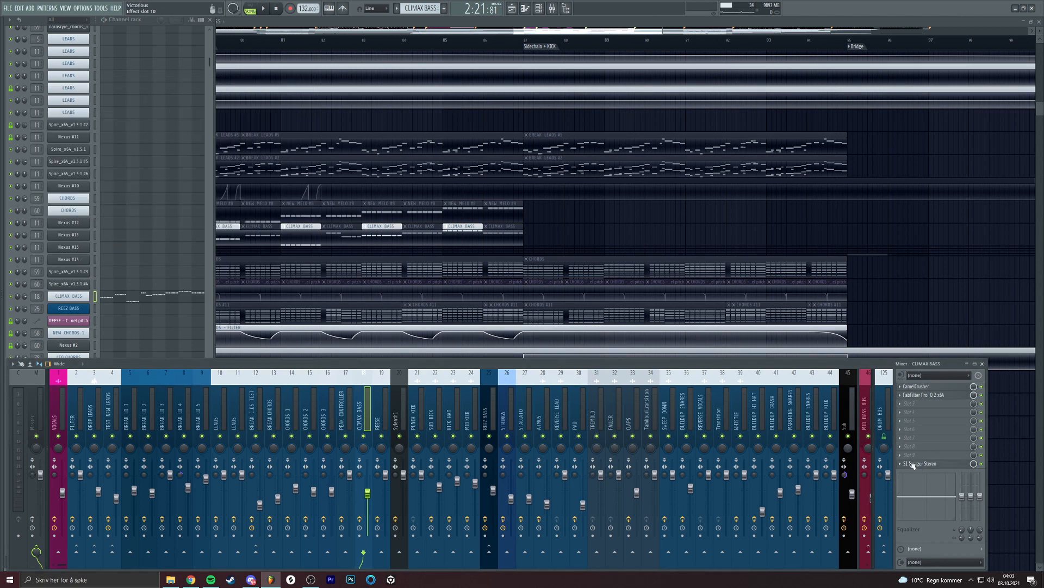
# Unsolo the CLIMAX BASS track and play the Climax section from its marker
pyautogui.click(301, 225)
pyautogui.scroll(3, 277, 207)
pyautogui.moveTo(184, 43); pyautogui.dragTo(214, 45)
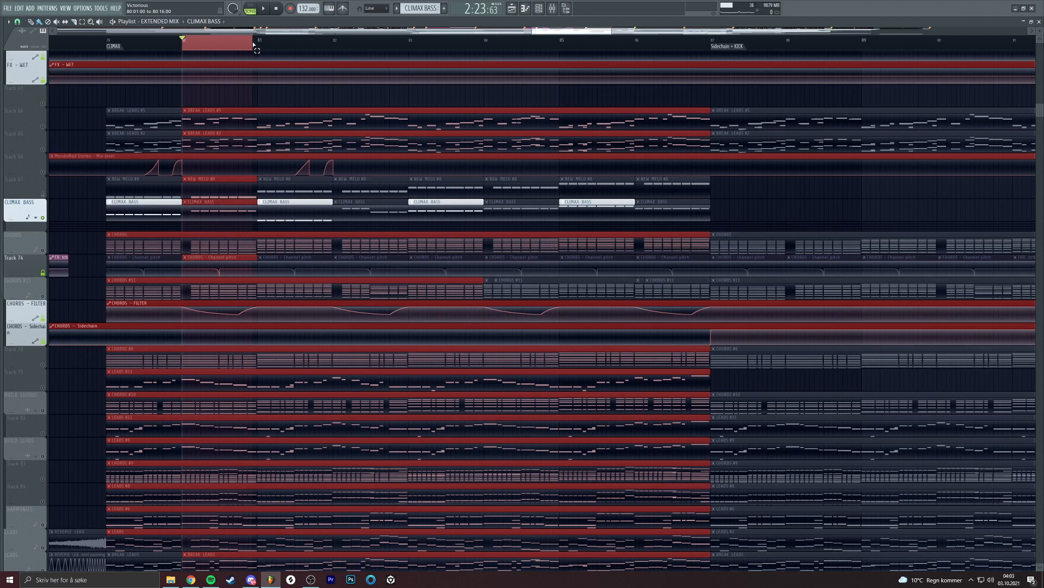
pyautogui.click(262, 45)
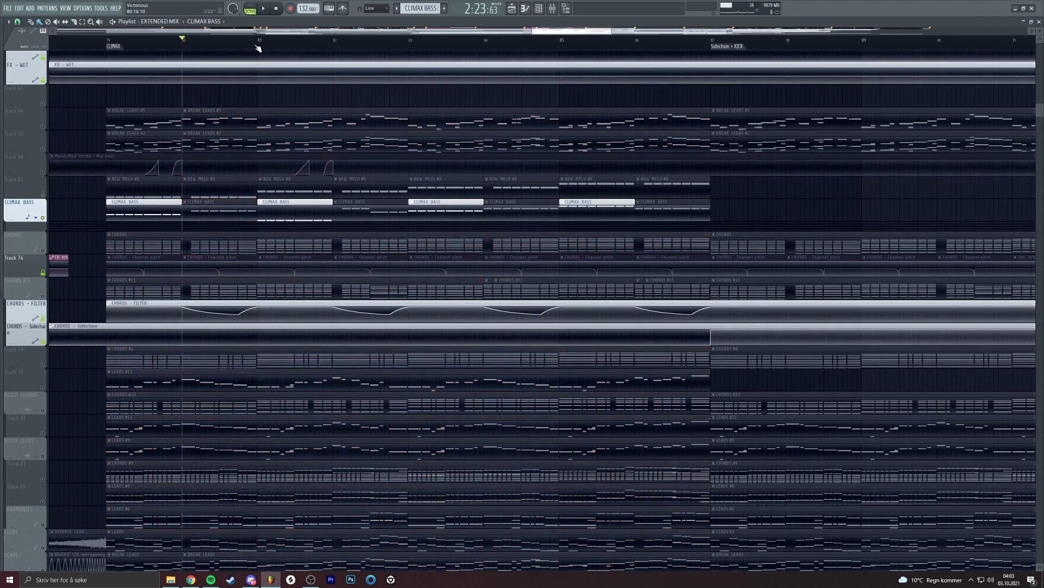
pyautogui.scroll(-3, 259, 48)
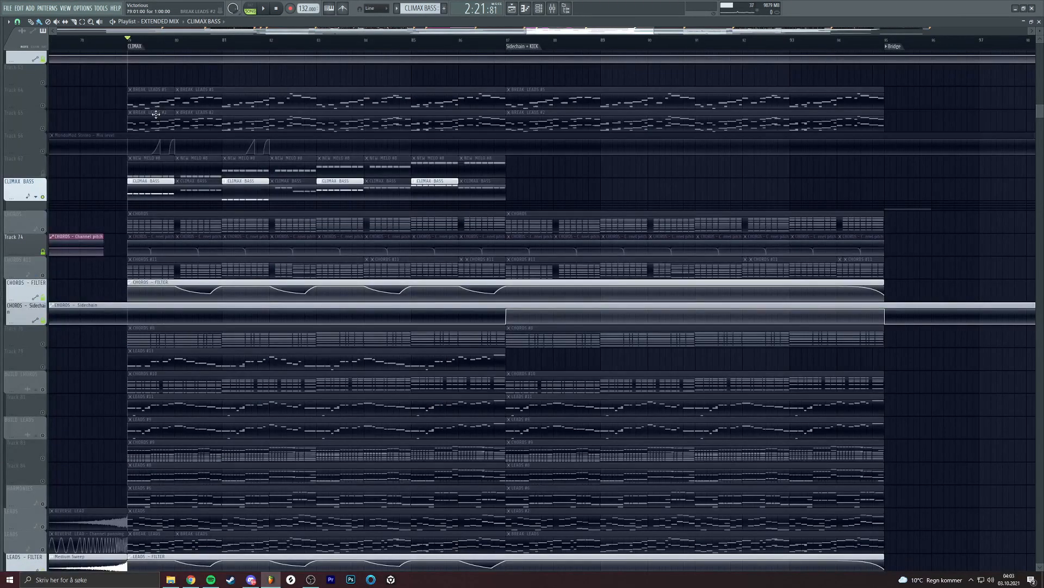
pyautogui.rightClick(45, 199)
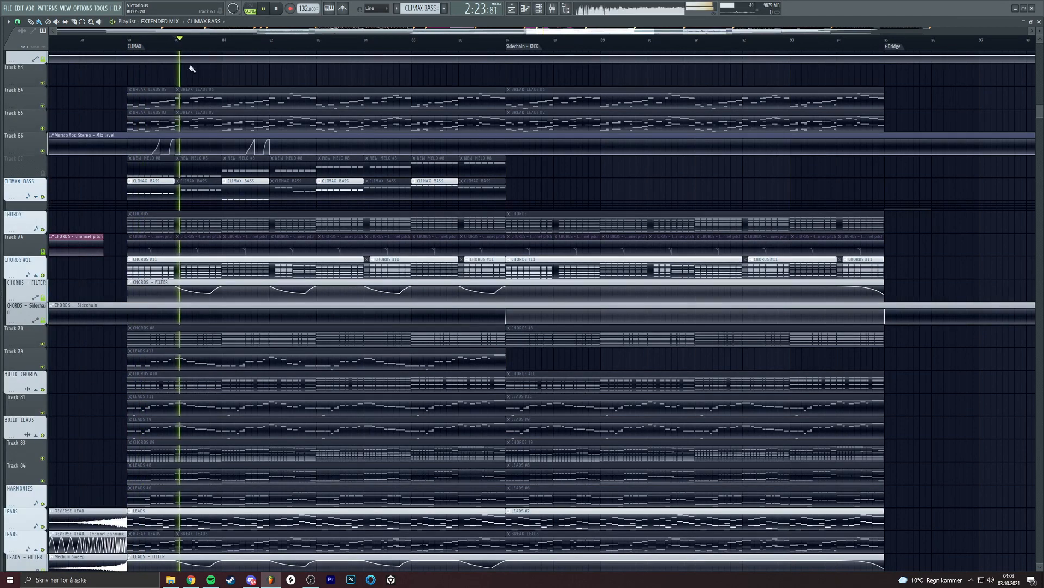
# Solo the DEEP IMPACT track and play its first clip in the Climax section
pyautogui.scroll(-10, 191, 70)
pyautogui.scroll(2, 165, 48)
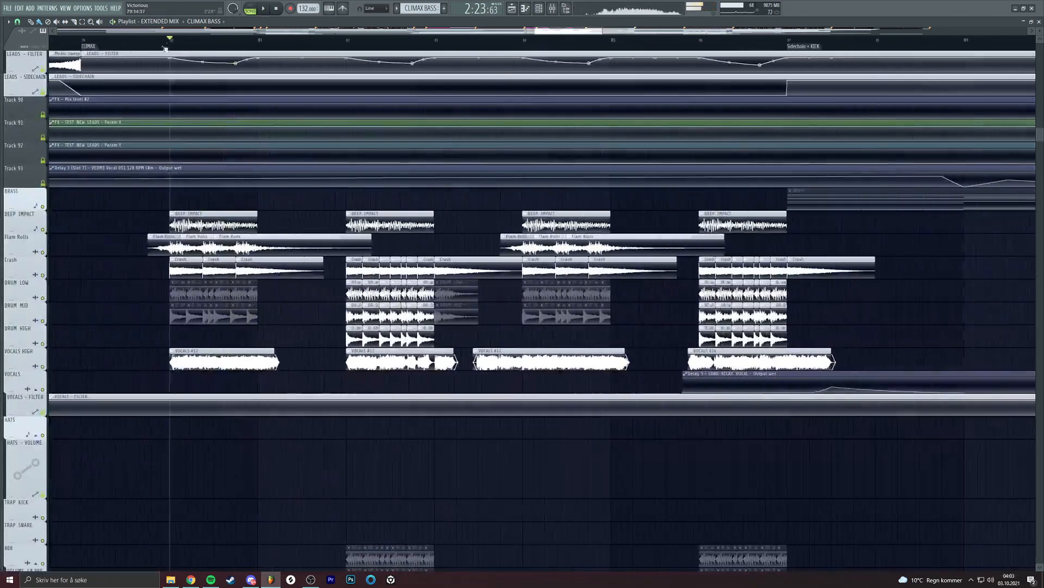
pyautogui.scroll(3, 206, 65)
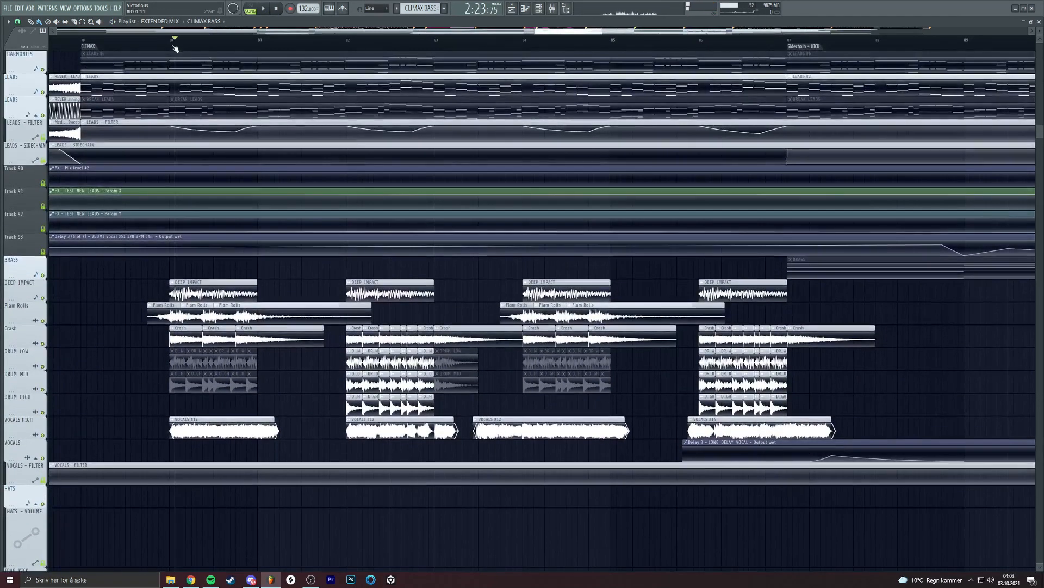
pyautogui.scroll(-4, 185, 65)
pyautogui.scroll(2, 197, 48)
pyautogui.rightClick(43, 206)
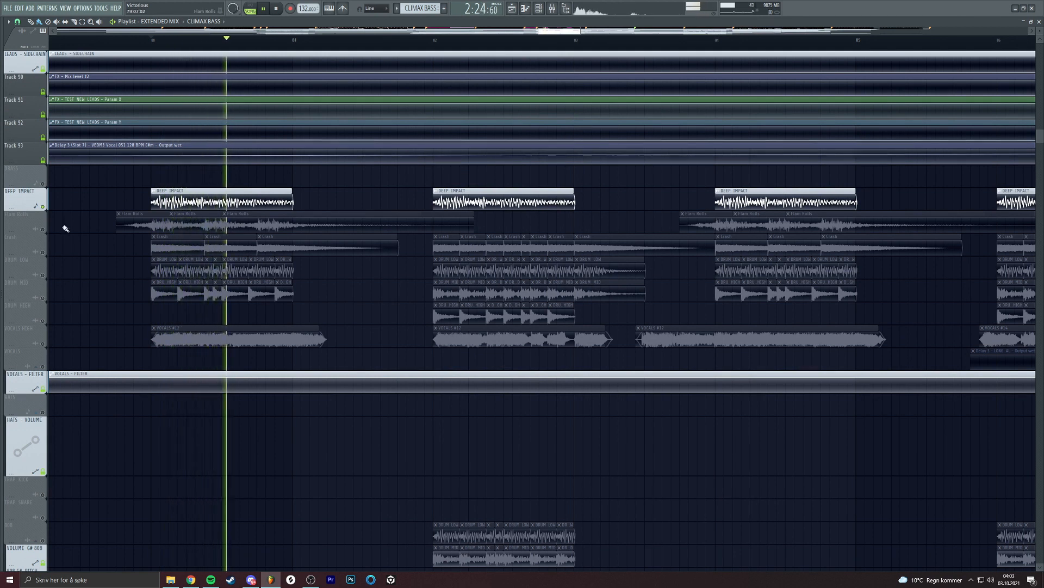
# Solo and play the Flam Rolls and Crash tracks one after the other from the first Climax drum fill
pyautogui.rightClick(43, 230)
pyautogui.press('space')
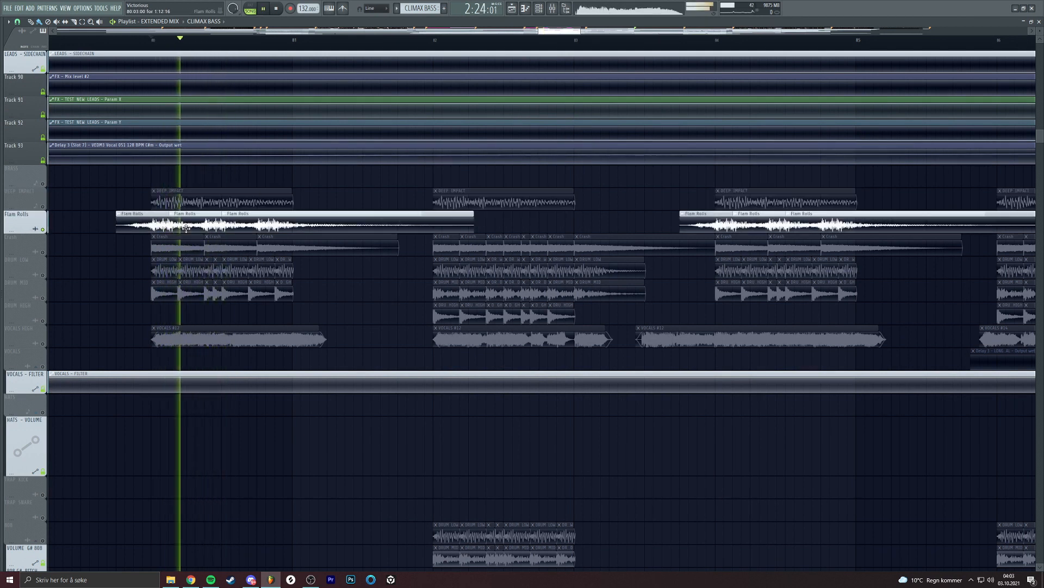
pyautogui.press('space')
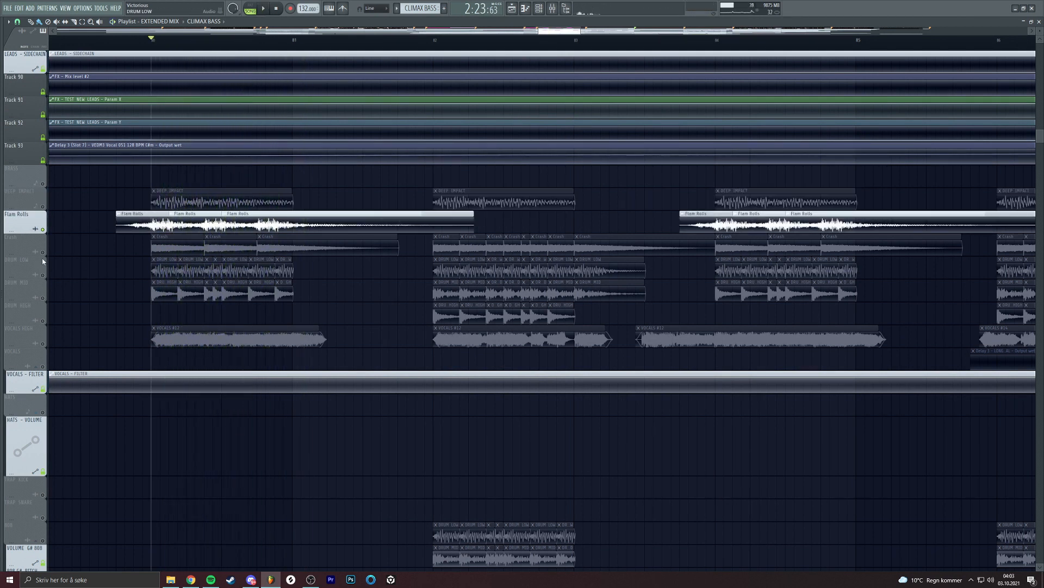
pyautogui.rightClick(43, 252)
pyautogui.press('space')
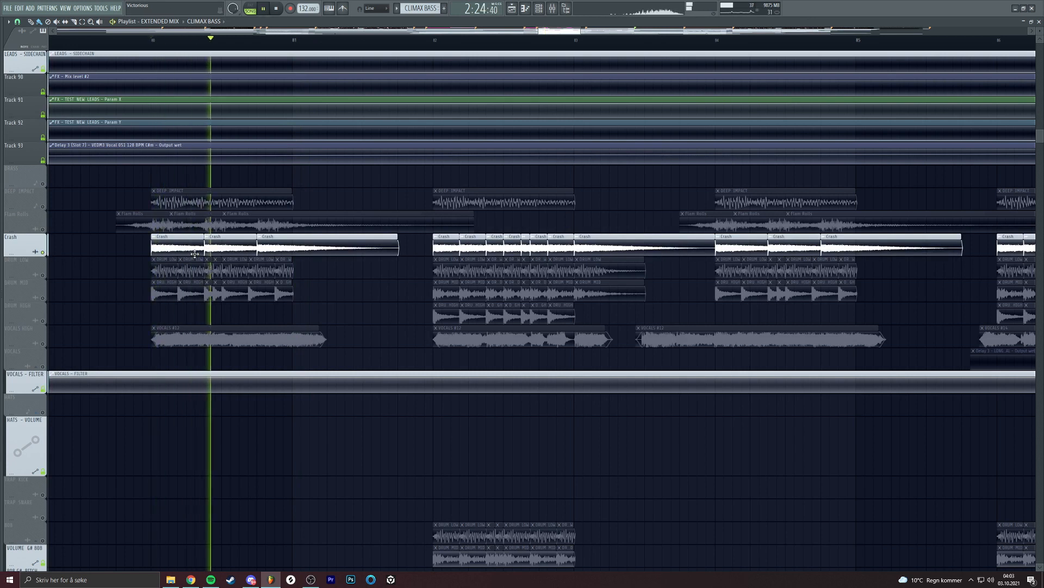
pyautogui.press('space')
# Solo the DRUM LOW track, restore all tracks, and look through the remaining percussion and effects tracks in the Climax section
pyautogui.rightClick(43, 275)
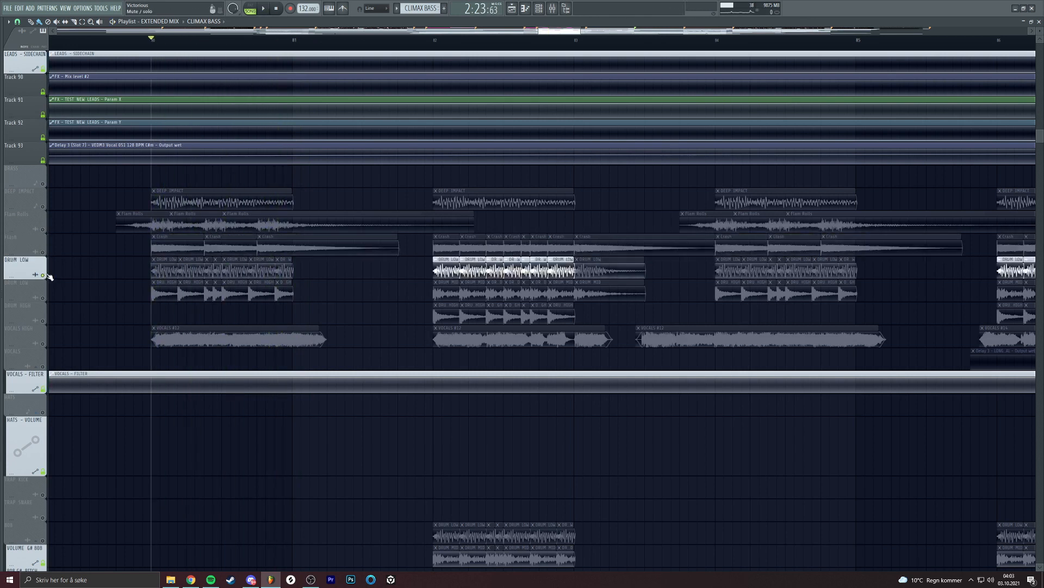
pyautogui.rightClick(43, 298)
pyautogui.rightClick(43, 298)
pyautogui.scroll(-9, 130, 283)
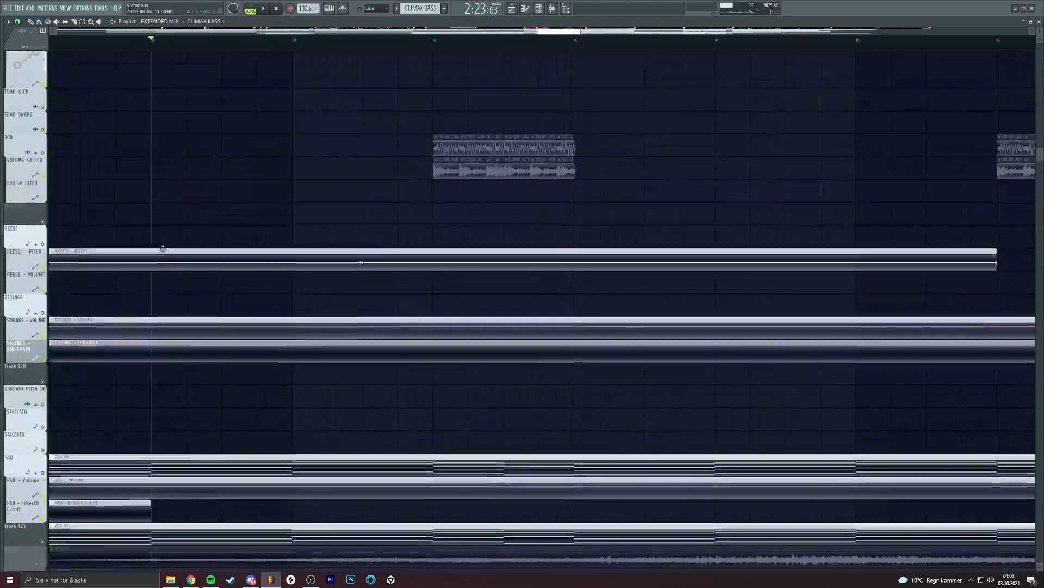
pyautogui.scroll(-4, 167, 239)
pyautogui.scroll(10, 169, 241)
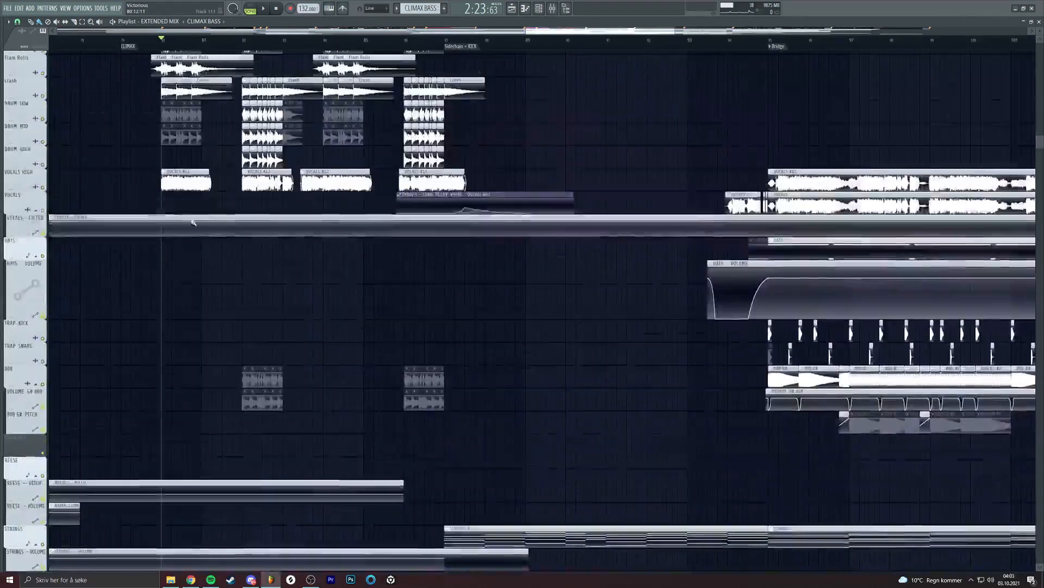
pyautogui.scroll(4, 201, 231)
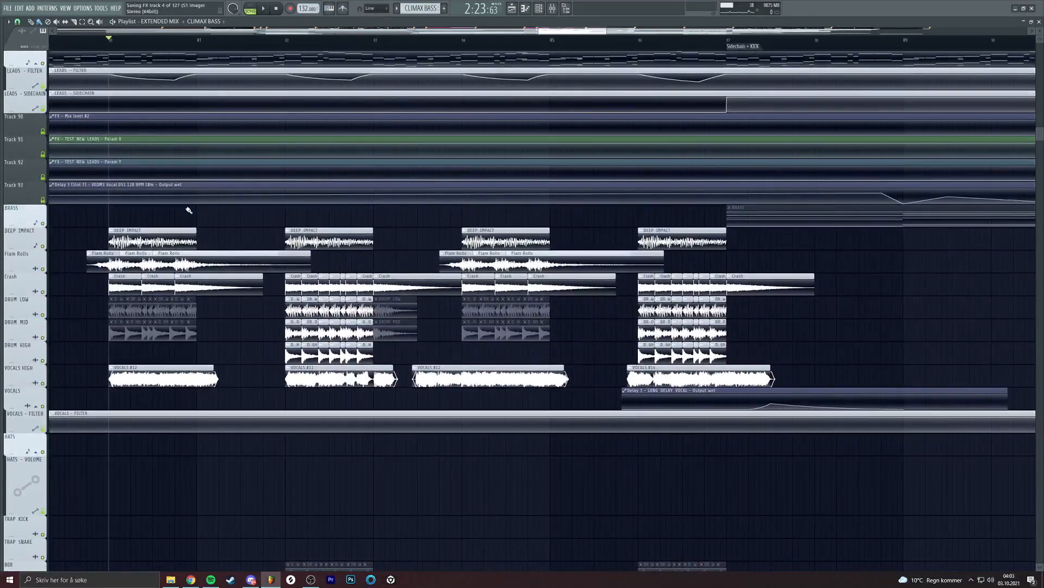
pyautogui.scroll(-10, 189, 210)
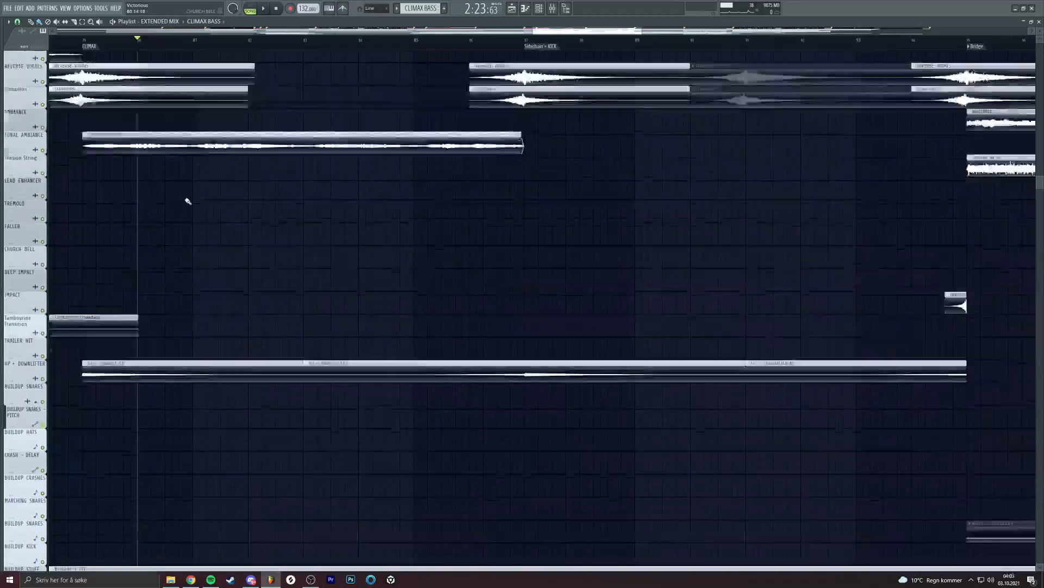
pyautogui.scroll(12, 191, 199)
pyautogui.scroll(3, 234, 202)
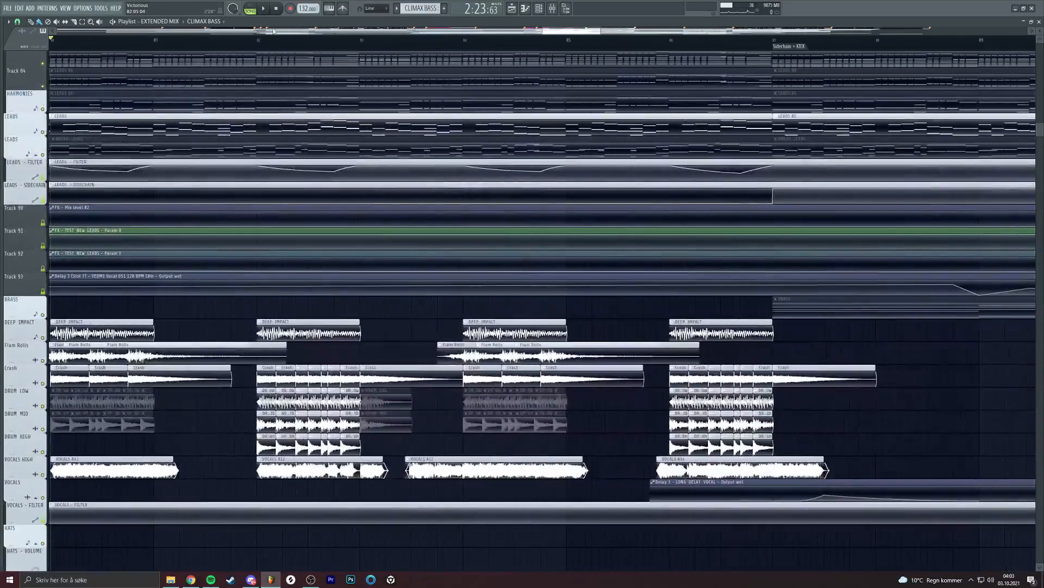
# Solo the Crash track and play it from the start of the second DEEP IMPACT clip
pyautogui.scroll(3, 277, 68)
pyautogui.scroll(-3, 298, 182)
pyautogui.scroll(1, 242, 130)
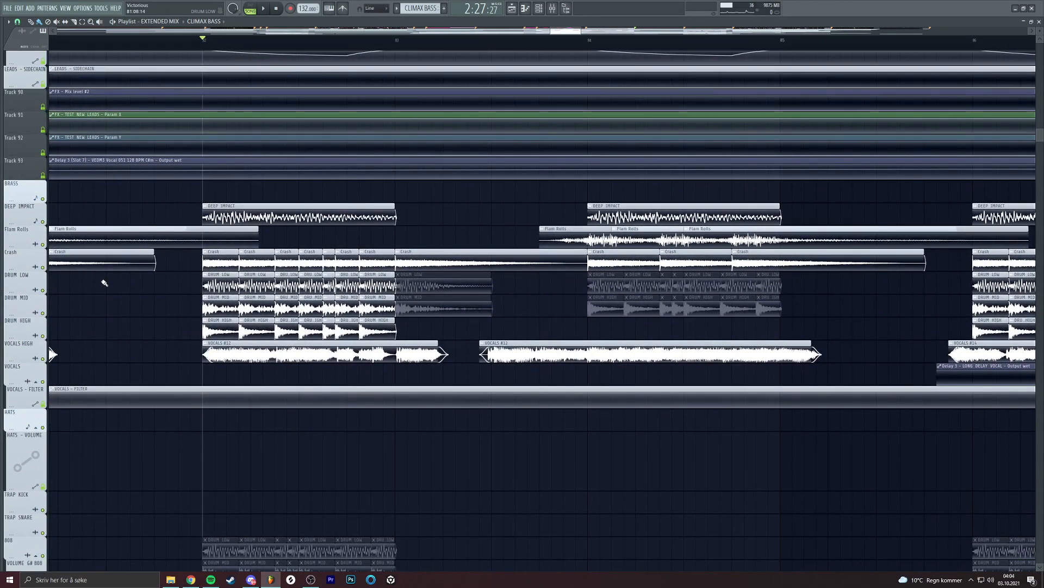
pyautogui.rightClick(44, 268)
pyautogui.press('space')
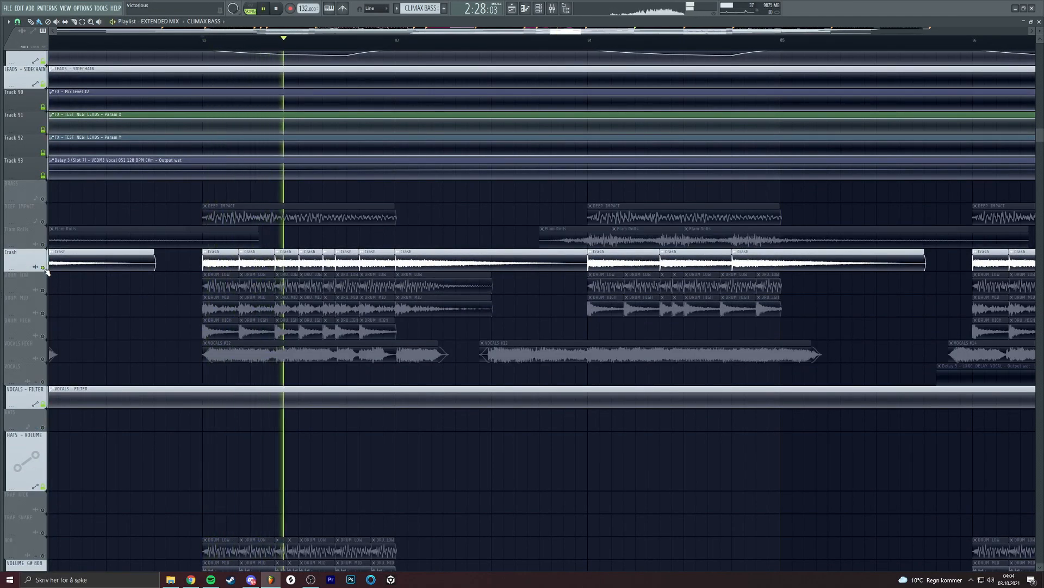
# Solo the DRUM LOW track and play it from the start of the second DEEP IMPACT clip
pyautogui.press('space')
pyautogui.rightClick(44, 291)
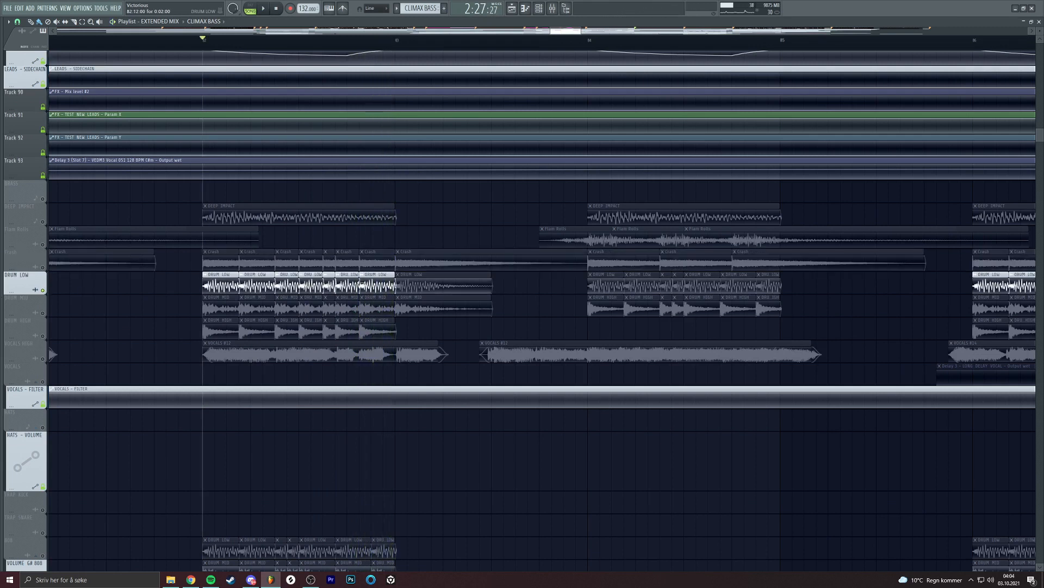
pyautogui.press('space')
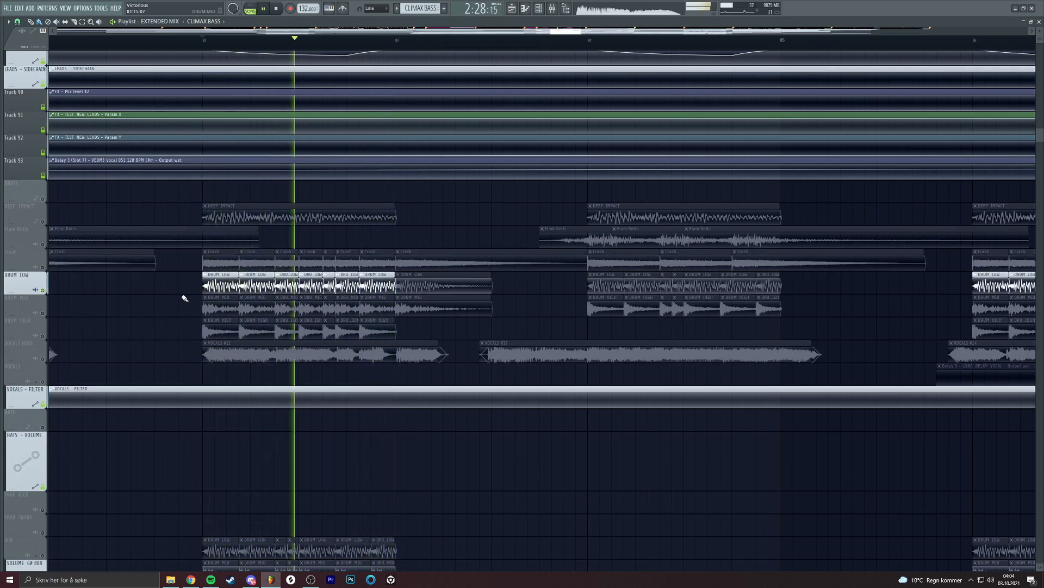
pyautogui.moveTo(194, 286); pyautogui.dragTo(384, 289)
pyautogui.moveTo(166, 308); pyautogui.dragTo(388, 312)
pyautogui.moveTo(201, 329); pyautogui.dragTo(392, 333)
pyautogui.keyDown('ctrl'); pyautogui.click(94, 308); pyautogui.keyUp('ctrl')
# Solo and play the DRUM MID and DRUM HIGH tracks one after the other from the second Climax drum fill
pyautogui.rightClick(42, 313)
pyautogui.press('space')
pyautogui.press('space')
pyautogui.rightClick(43, 336)
pyautogui.press('space')
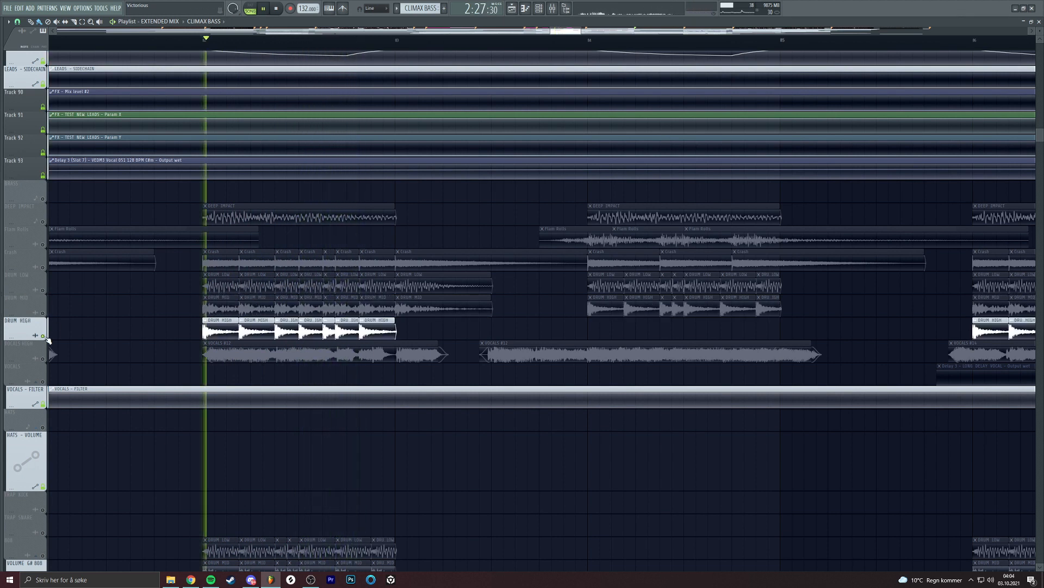
pyautogui.press('space')
# Solo the VOCALS HIGH track and play its clips through the Climax section
pyautogui.rightClick(39, 360)
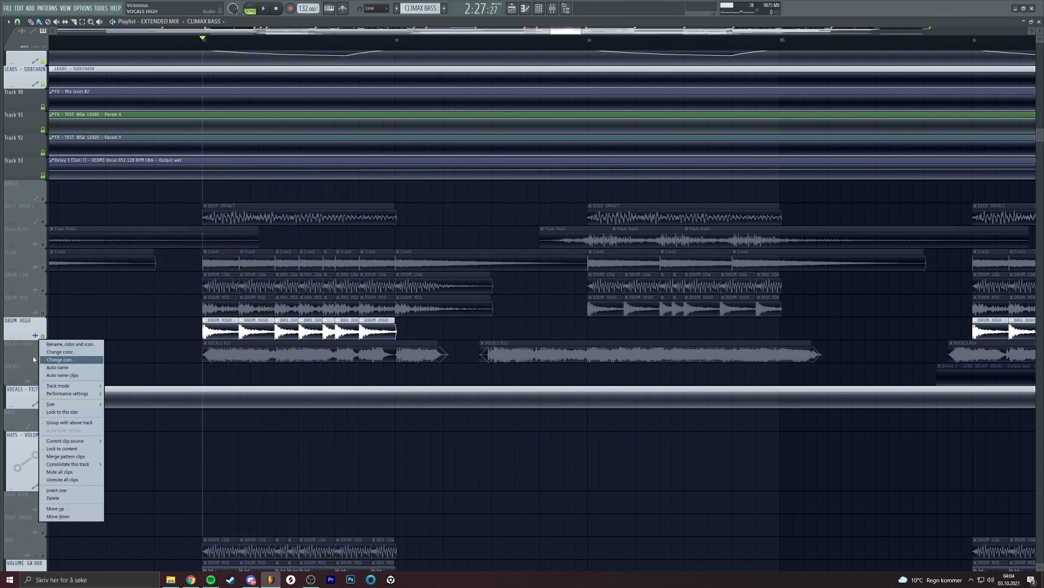
pyautogui.click(34, 358)
pyautogui.rightClick(43, 359)
pyautogui.moveTo(265, 270); pyautogui.dragTo(390, 214)
pyautogui.scroll(-2, 344, 226)
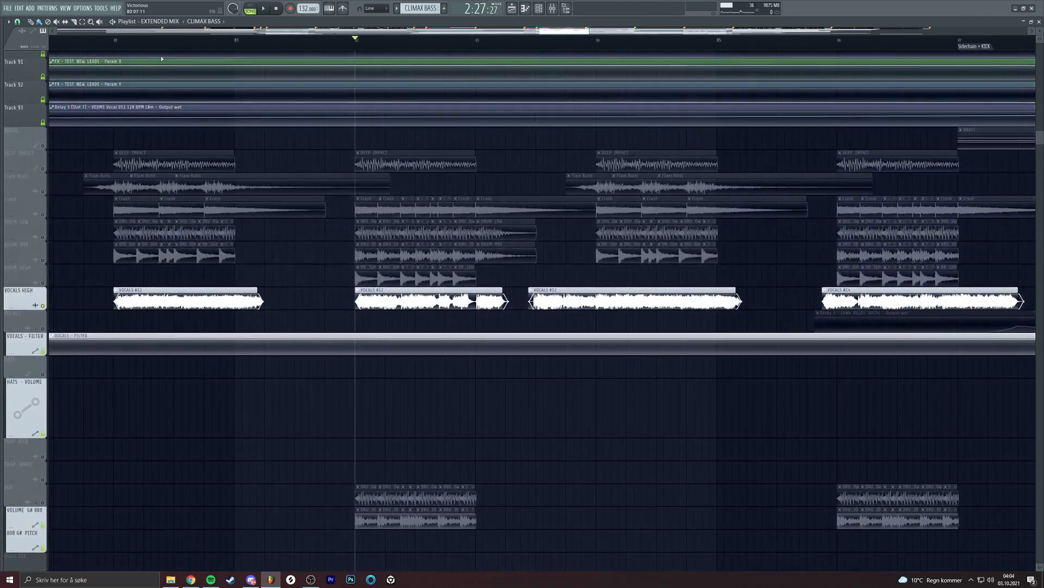
pyautogui.press('space')
pyautogui.moveTo(321, 131); pyautogui.dragTo(243, 127)
pyautogui.click(281, 39)
pyautogui.moveTo(340, 87); pyautogui.dragTo(306, 69)
pyautogui.scroll(-2, 383, 89)
pyautogui.moveTo(396, 90); pyautogui.dragTo(377, 88)
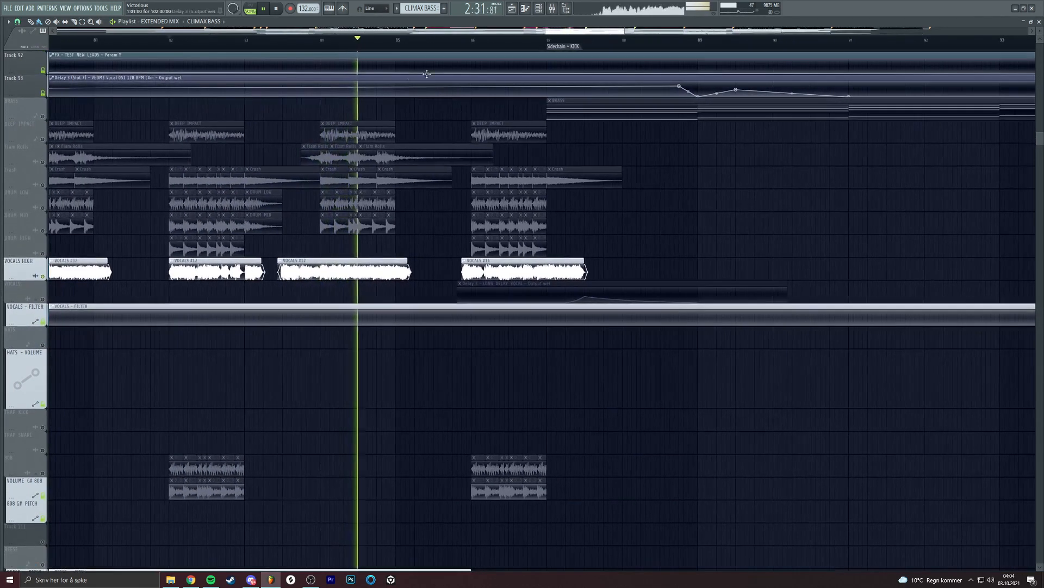
# Enable the VOCALS track alongside VOCALS HIGH and play both up to the Sidechain + KICK marker, ending with playback stopped
pyautogui.click(42, 299)
pyautogui.moveTo(584, 99); pyautogui.dragTo(440, 93)
pyautogui.scroll(-2, 468, 175)
pyautogui.scroll(-2, 462, 184)
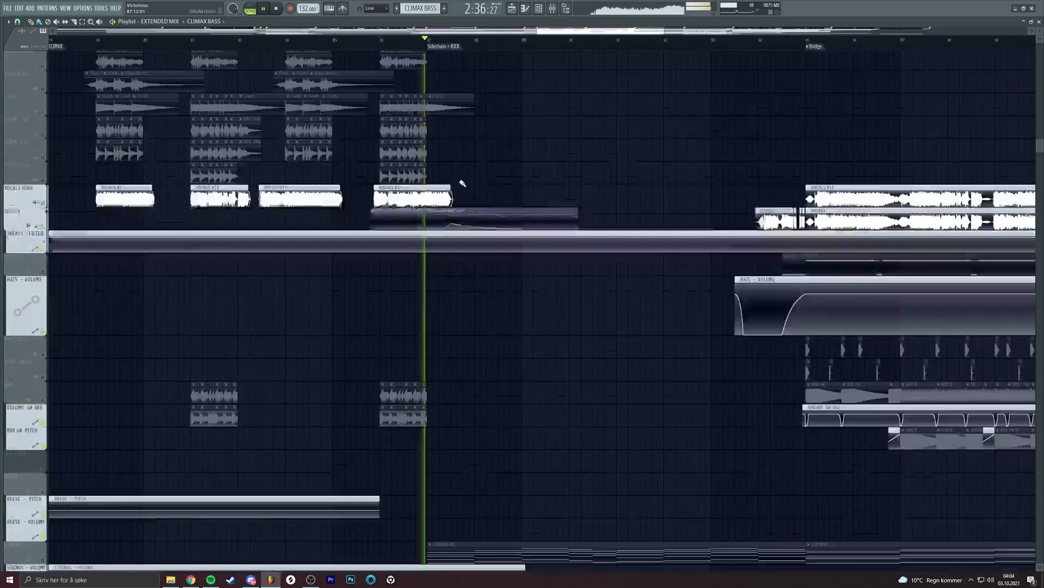
pyautogui.press('space')
pyautogui.scroll(-3, 451, 178)
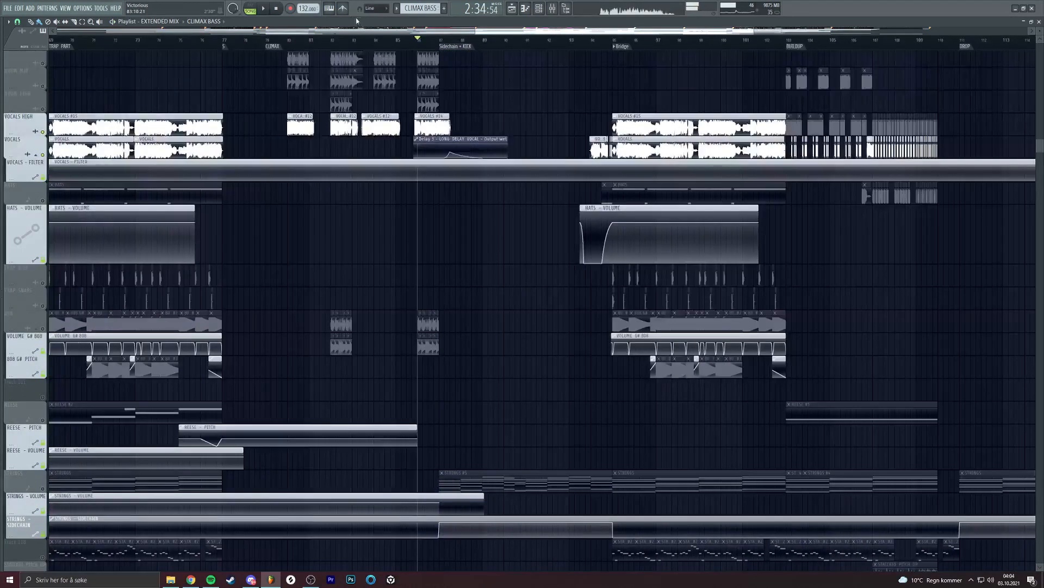
pyautogui.click(276, 8)
# Examine the long vocal delay automation clip under the last VOCALS HIGH clip, placing the playhead just before the Sidechain + KICK marker
pyautogui.scroll(1, 473, 160)
pyautogui.scroll(4, 464, 188)
pyautogui.moveTo(450, 195); pyautogui.dragTo(364, 217)
pyautogui.moveTo(416, 188); pyautogui.dragTo(357, 220)
pyautogui.keyDown('ctrl'); pyautogui.click(415, 179); pyautogui.keyUp('ctrl')
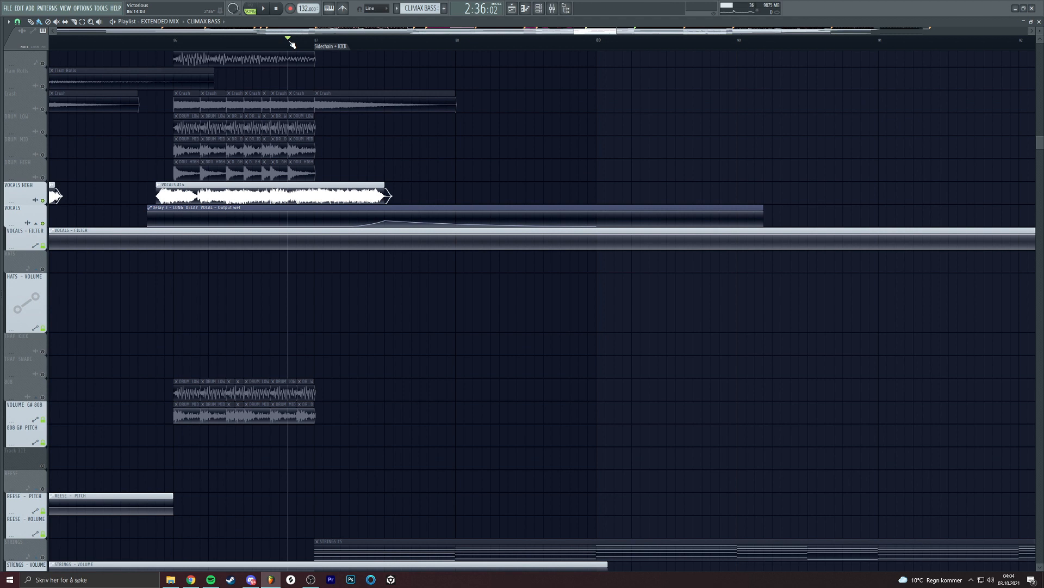
pyautogui.scroll(-3, 293, 82)
pyautogui.moveTo(301, 152); pyautogui.dragTo(541, 133)
# Restore all tracks and look through the Climax section up to the CRASH, BIG IMPACT and SWEEP DOWN tracks
pyautogui.rightClick(43, 181)
pyautogui.rightClick(43, 182)
pyautogui.moveTo(320, 183); pyautogui.dragTo(363, 210)
pyautogui.scroll(12, 359, 189)
pyautogui.scroll(-3, 349, 181)
pyautogui.scroll(8, 351, 188)
pyautogui.scroll(3, 346, 203)
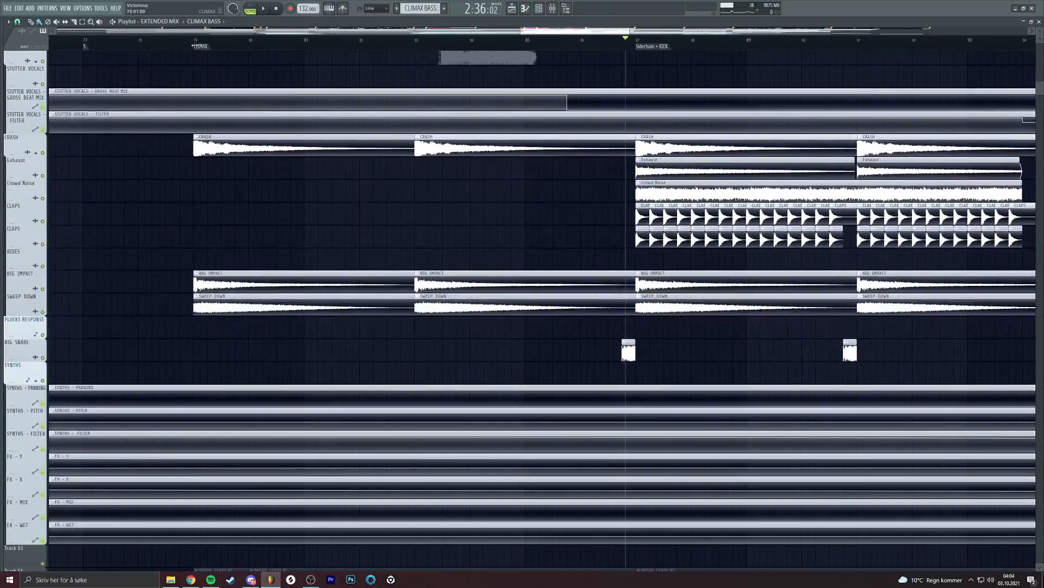
# Solo the CRASH track and play it in the Climax section
pyautogui.click(194, 40)
pyautogui.scroll(4, 235, 128)
pyautogui.rightClick(42, 153)
pyautogui.press('space')
pyautogui.moveTo(604, 59); pyautogui.dragTo(548, 60)
pyautogui.scroll(-3, 506, 74)
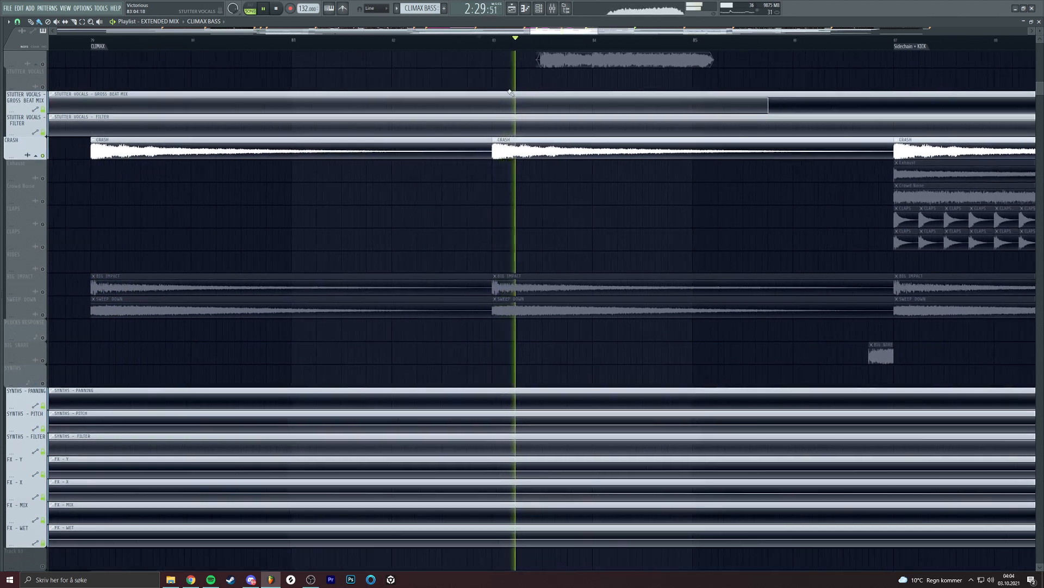
pyautogui.press('space')
# Solo the BIG IMPACT track and play its Climax hits
pyautogui.rightClick(43, 292)
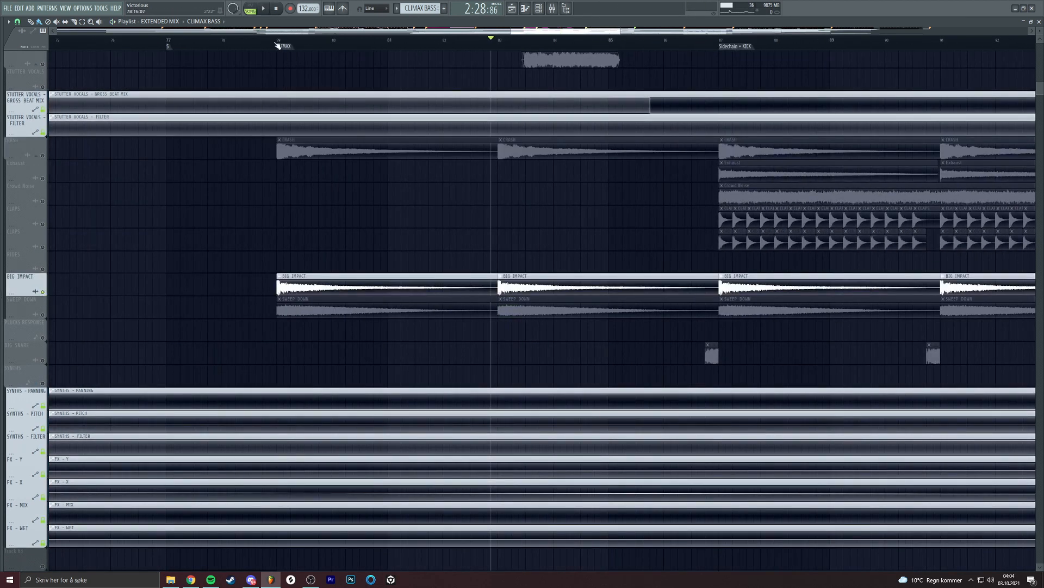
pyautogui.press('space')
pyautogui.click(482, 40)
pyautogui.moveTo(524, 126); pyautogui.dragTo(469, 109)
pyautogui.press('space')
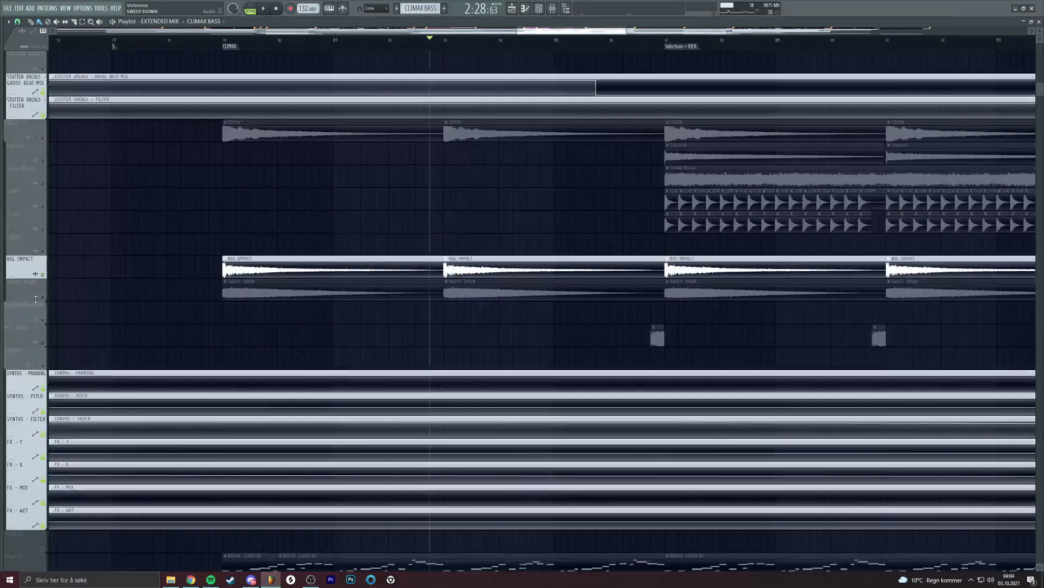
# Solo the SWEEP DOWN track and play it from the second Climax hit
pyautogui.rightClick(43, 297)
pyautogui.scroll(1, 468, 178)
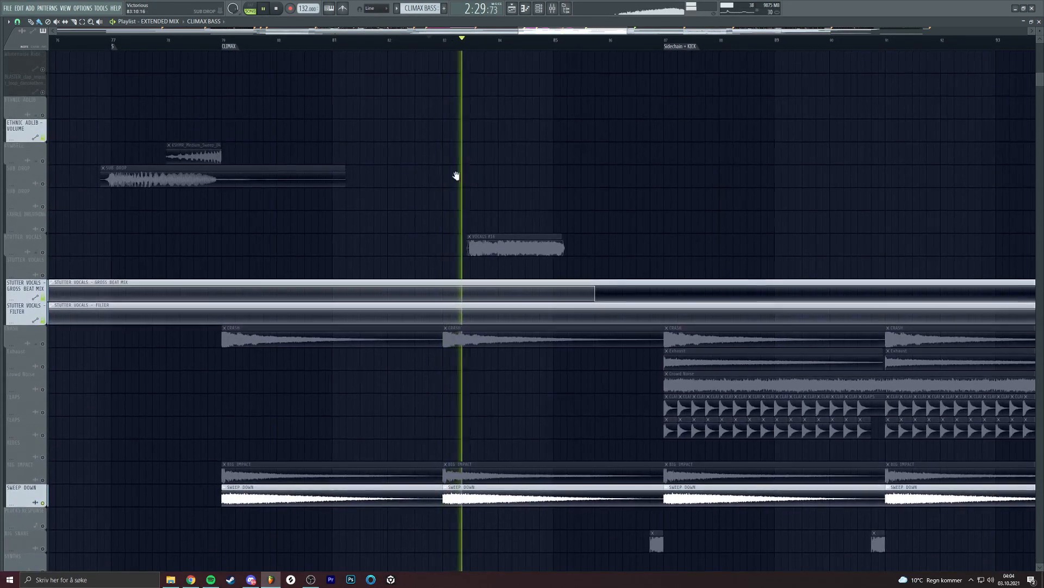
pyautogui.scroll(-5, 425, 175)
pyautogui.scroll(-6, 406, 173)
pyautogui.moveTo(387, 165); pyautogui.dragTo(363, 163)
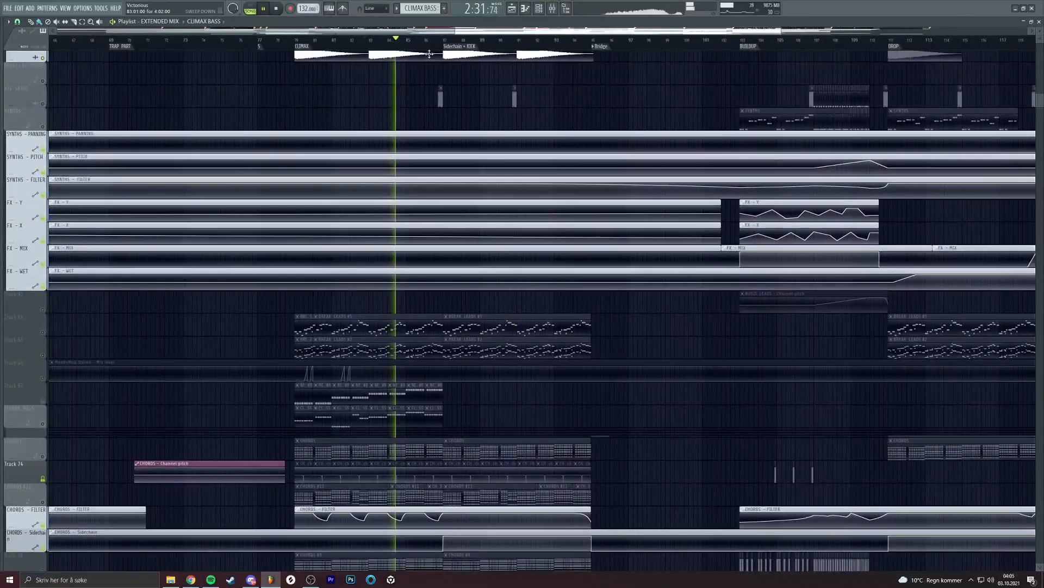
# Solo the BIG SNARE track and play its clip just before the Sidechain + KICK marker
pyautogui.click(43, 104)
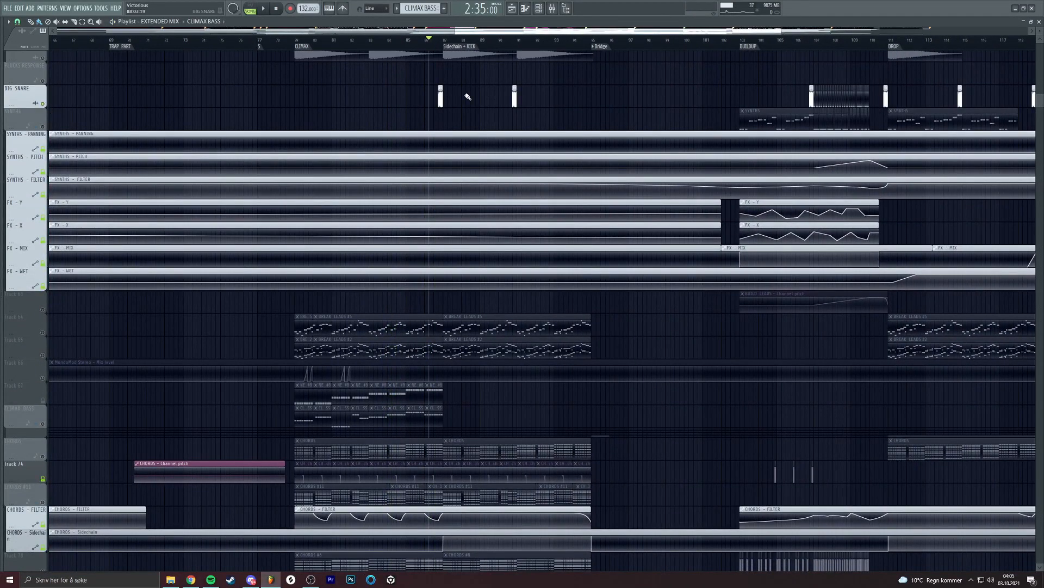
pyautogui.scroll(6, 457, 96)
pyautogui.click(282, 43)
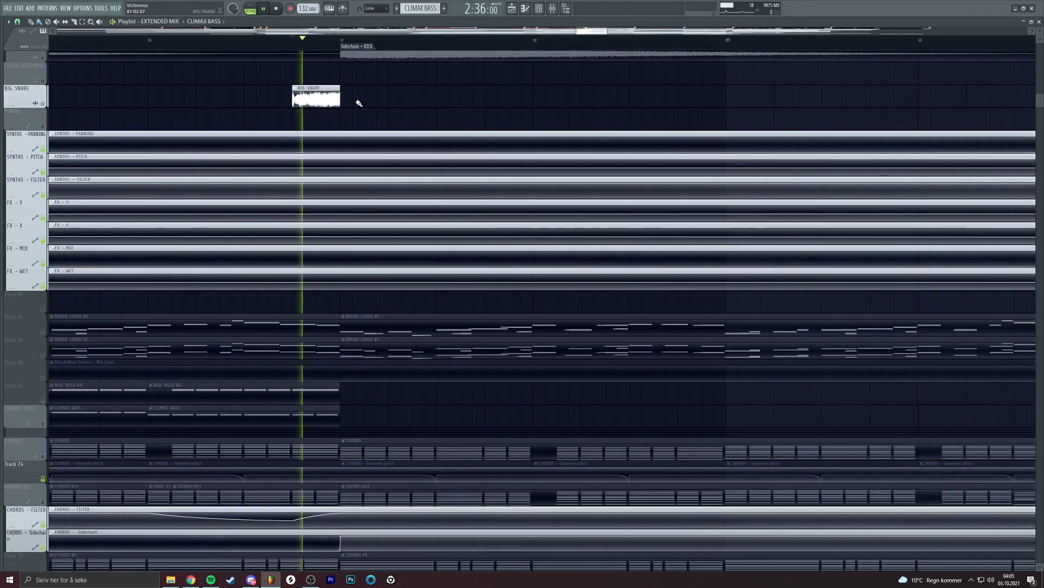
pyautogui.scroll(-8, 358, 101)
pyautogui.press('space')
# Restore all tracks around the PAD layers and move the playhead to the CLIMAX marker
pyautogui.scroll(-9, 331, 170)
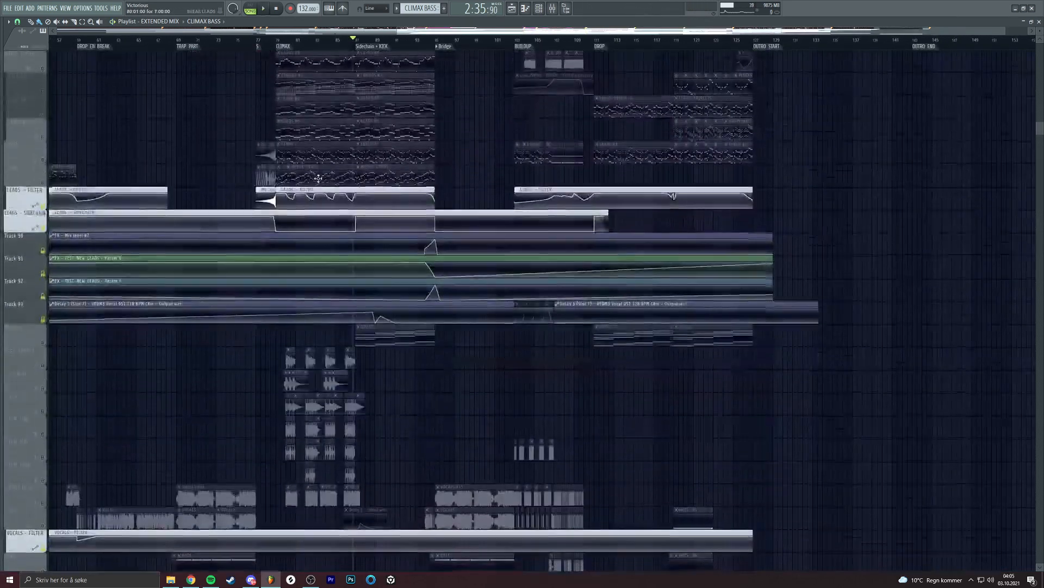
pyautogui.scroll(-4, 318, 178)
pyautogui.scroll(3, 310, 191)
pyautogui.scroll(-10, 305, 193)
pyautogui.scroll(1, 272, 199)
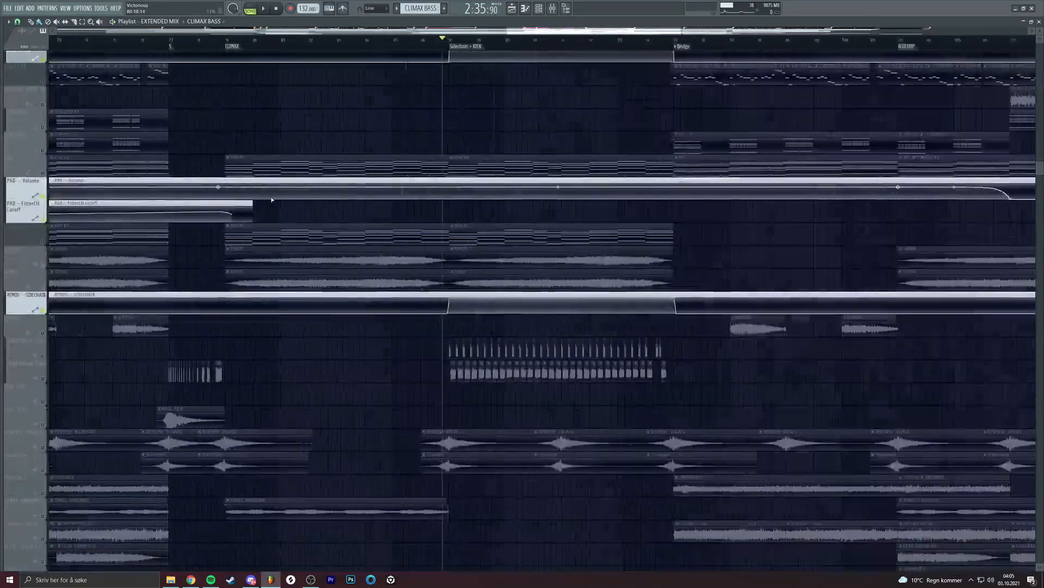
pyautogui.scroll(1, 245, 193)
pyautogui.rightClick(43, 166)
pyautogui.moveTo(280, 141); pyautogui.dragTo(272, 136)
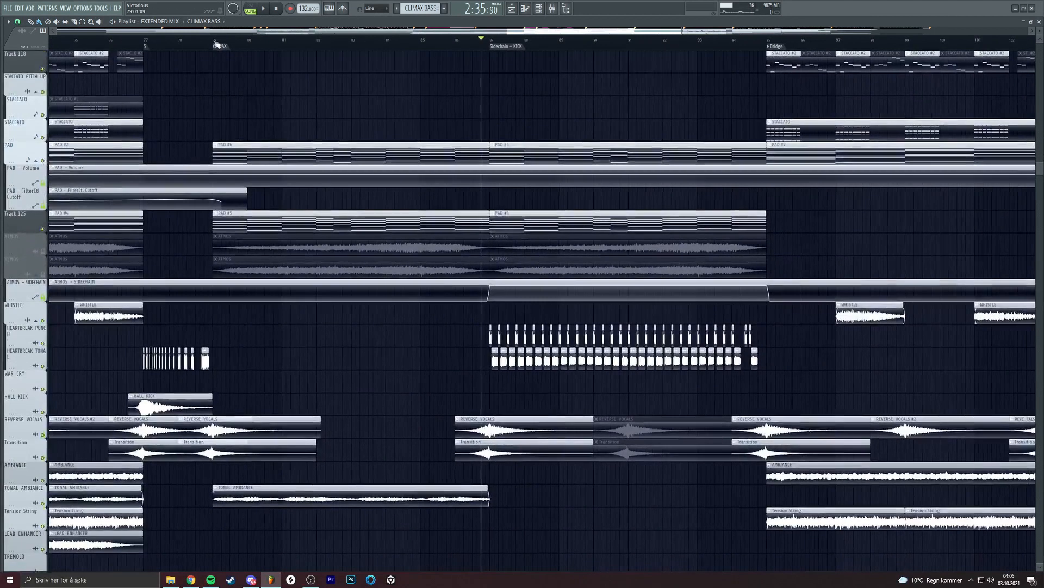
pyautogui.click(215, 41)
# Examine the PAD and TONAL AMBIANCE clips and the surrounding effects tracks in the Climax section
pyautogui.scroll(-3, 258, 133)
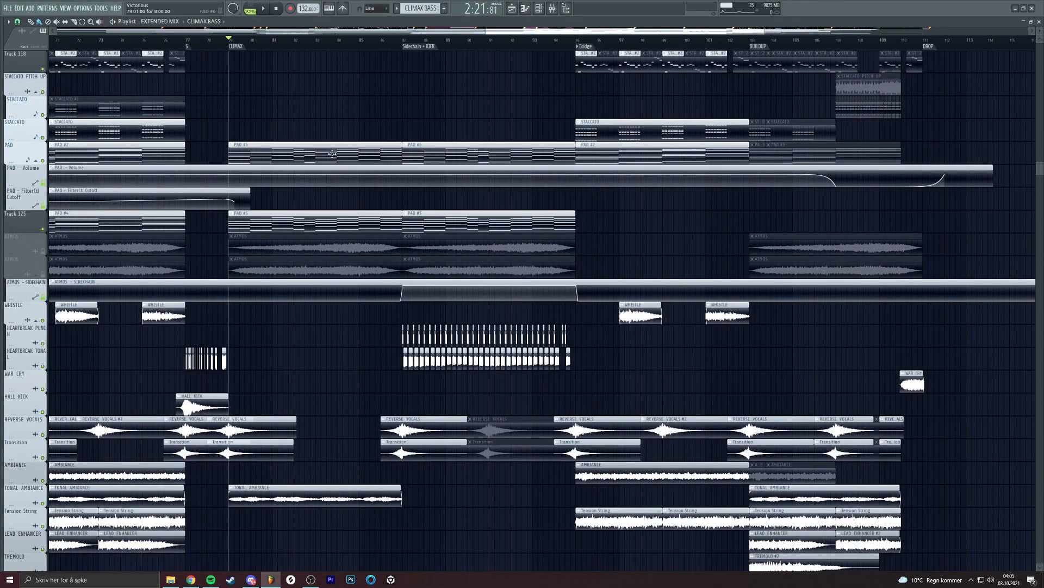
pyautogui.scroll(-6, 378, 190)
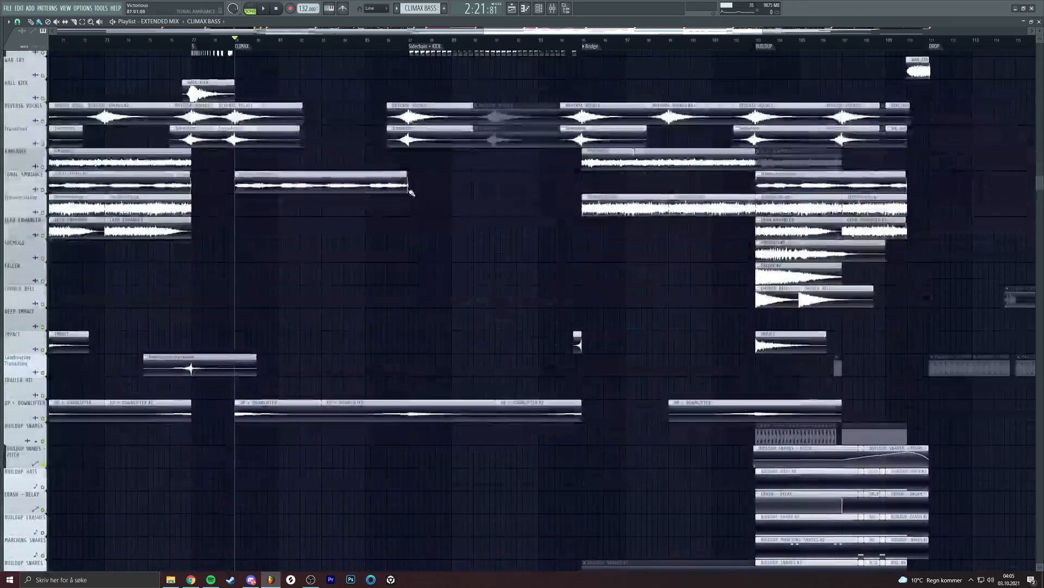
pyautogui.scroll(2, 359, 218)
pyautogui.moveTo(312, 297); pyautogui.dragTo(316, 305)
pyautogui.scroll(4, 261, 147)
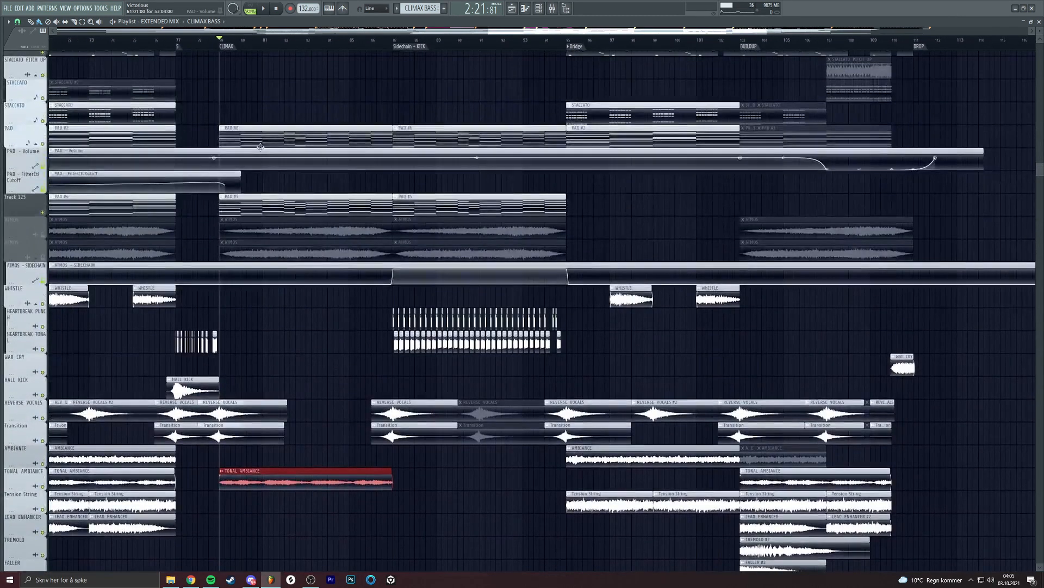
pyautogui.moveTo(449, 194); pyautogui.dragTo(397, 206)
# Move the playhead to the Sidechain + KICK marker and examine the pad sidechain and HEARTBREAK kick tracks in that section
pyautogui.click(378, 39)
pyautogui.scroll(4, 435, 220)
pyautogui.scroll(6, 398, 207)
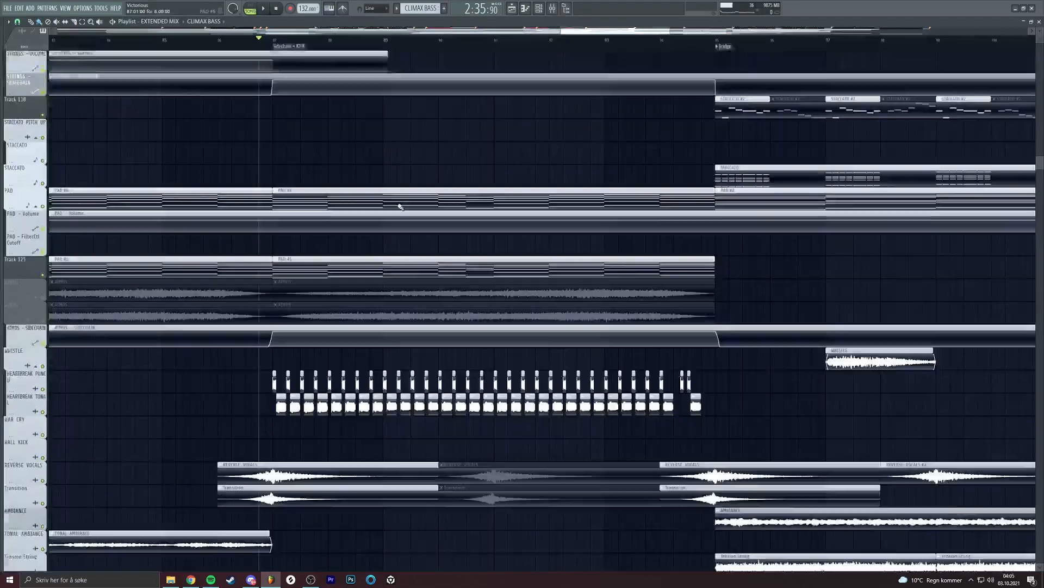
pyautogui.scroll(-8, 389, 207)
pyautogui.scroll(-4, 389, 209)
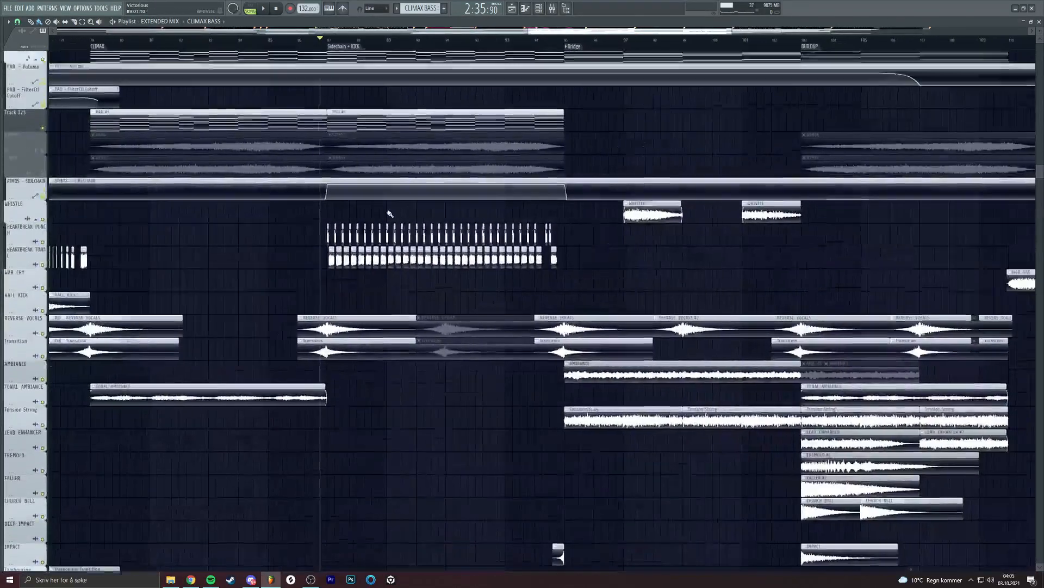
pyautogui.scroll(2, 390, 212)
pyautogui.scroll(2, 364, 185)
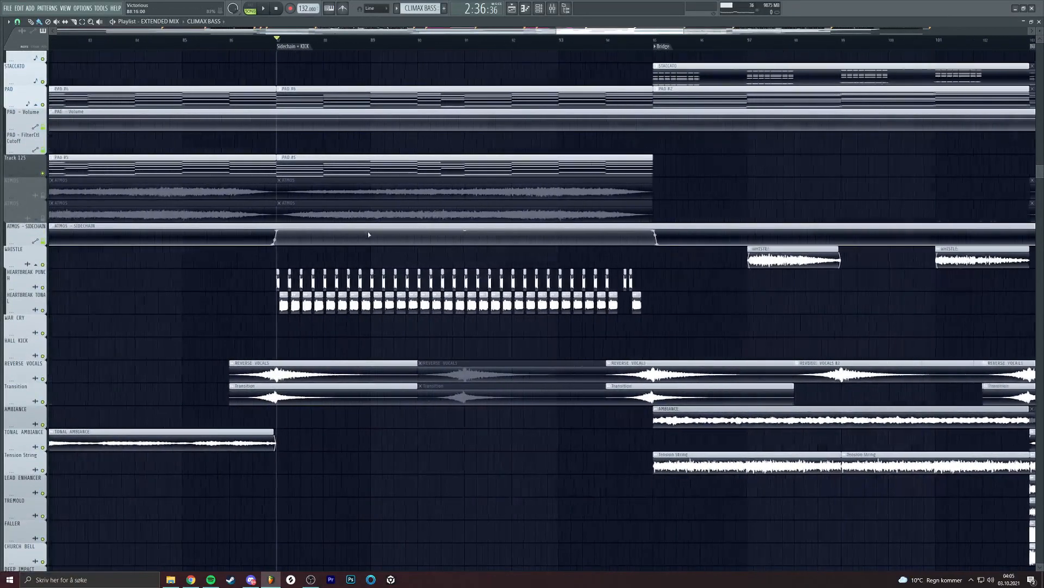
pyautogui.scroll(2, 344, 248)
pyautogui.scroll(5, 363, 250)
pyautogui.scroll(-4, 361, 250)
pyautogui.scroll(-1, 381, 292)
pyautogui.scroll(2, 389, 291)
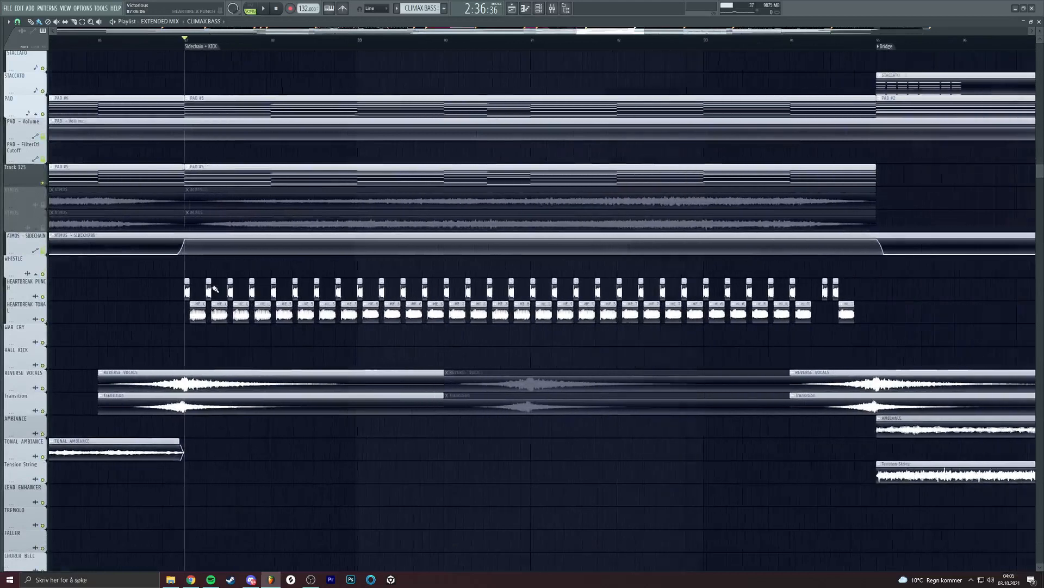
# Solo the HEARTBREAK PUNCH track, add the HEARTBREAK TONAL track, and play both from the Sidechain + KICK marker
pyautogui.rightClick(43, 297)
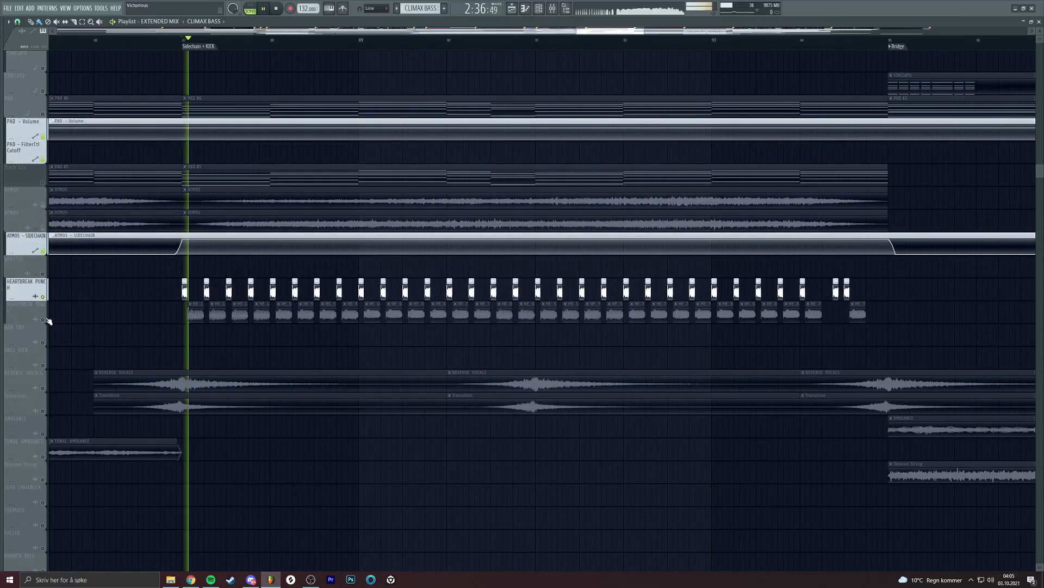
pyautogui.click(44, 320)
pyautogui.press('space')
pyautogui.press('space')
pyautogui.scroll(4, 228, 299)
pyautogui.scroll(-2, 254, 283)
pyautogui.hotkey('ctrl', 's')
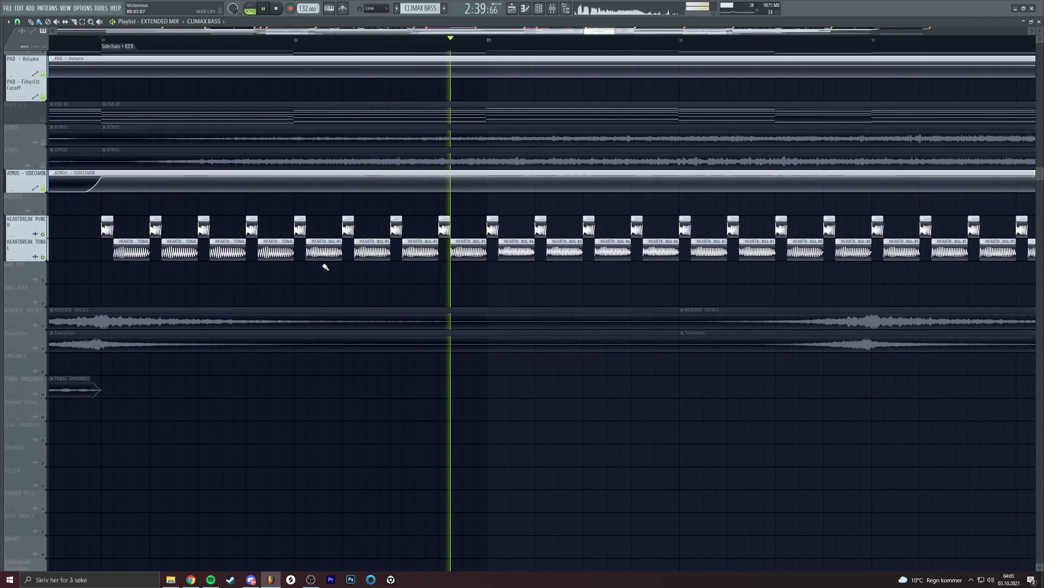
pyautogui.scroll(-2, 332, 261)
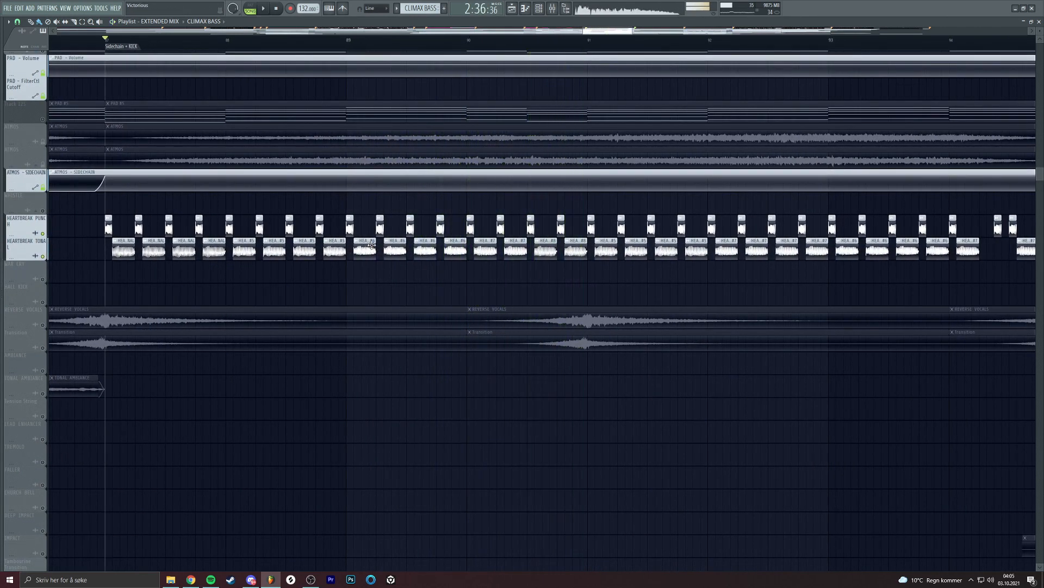
# Open and close several HEARTBREAK TONAL clips after the Sidechain + KICK marker to inspect them
pyautogui.scroll(2, 371, 245)
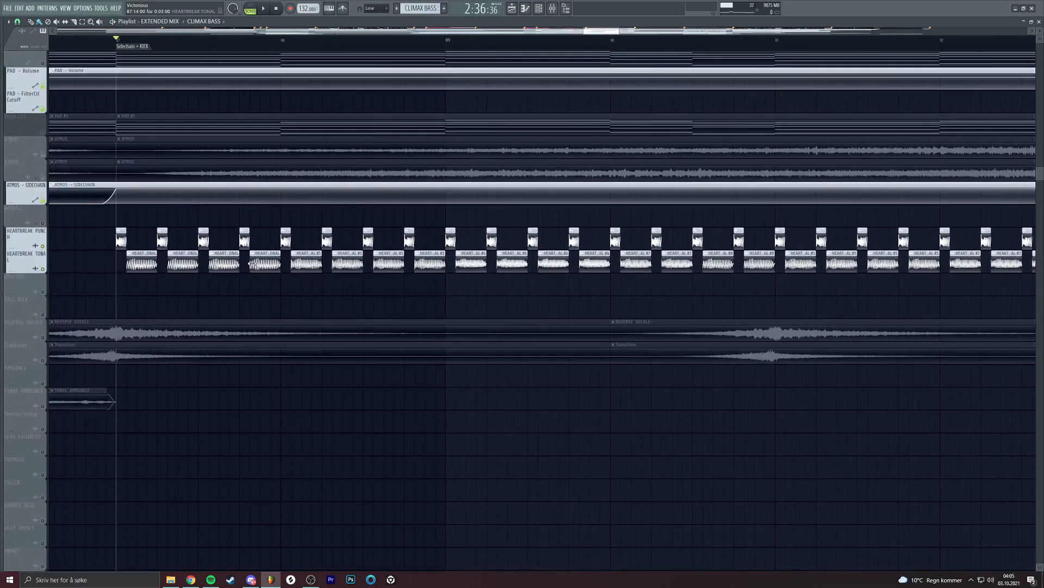
pyautogui.doubleClick(262, 259)
pyautogui.press('Escape')
pyautogui.doubleClick(271, 260)
pyautogui.press('Escape')
pyautogui.doubleClick(271, 259)
pyautogui.press('Escape')
pyautogui.doubleClick(396, 260)
pyautogui.press('Escape')
# Look through the pad, strings, lead, chord and CLAPS tracks of the Sidechain + KICK section
pyautogui.scroll(-4, 316, 142)
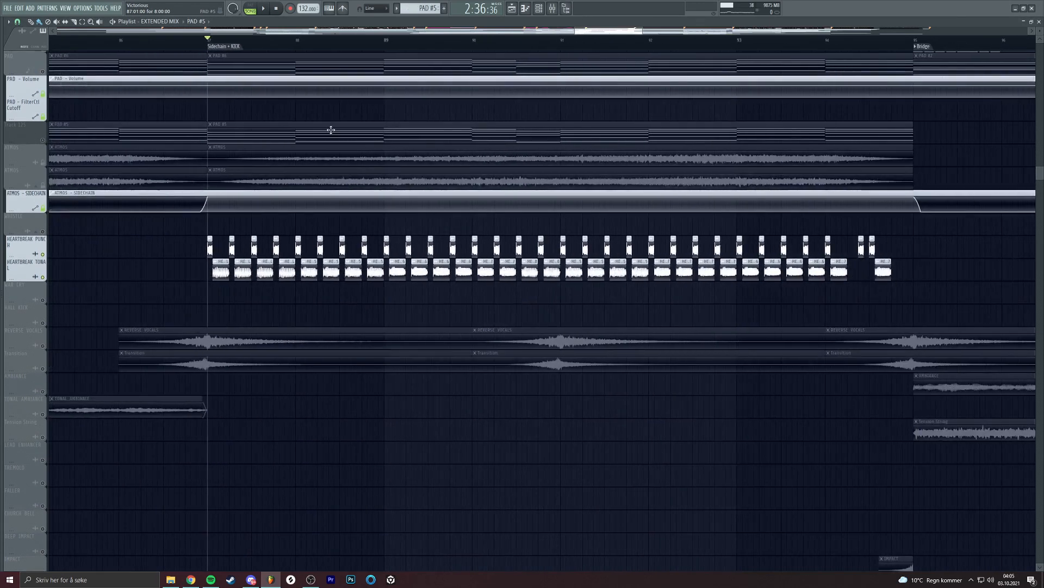
pyautogui.scroll(3, 351, 199)
pyautogui.scroll(-3, 312, 185)
pyautogui.scroll(7, 364, 191)
pyautogui.scroll(-4, 366, 193)
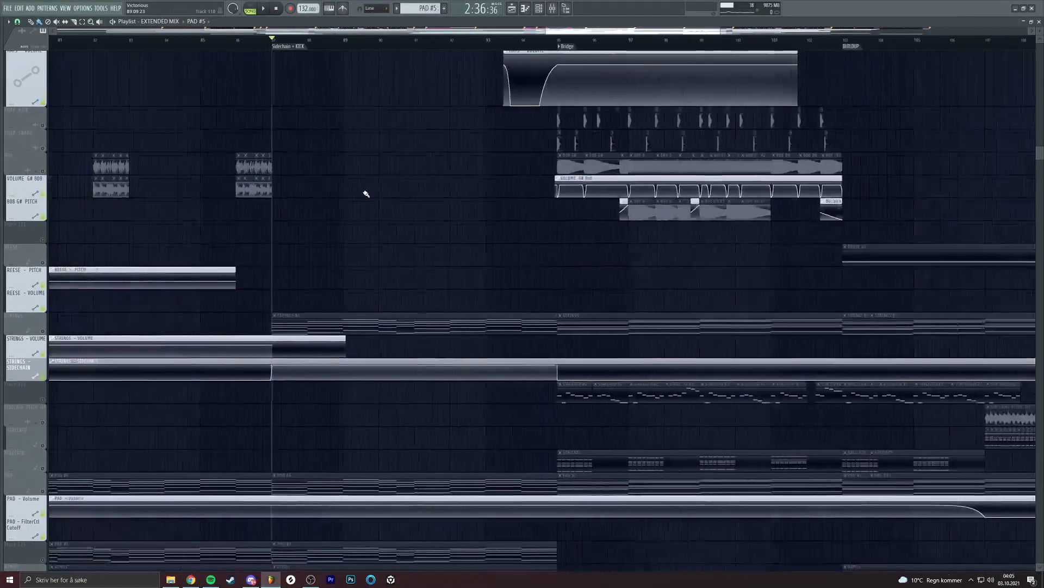
pyautogui.scroll(12, 366, 194)
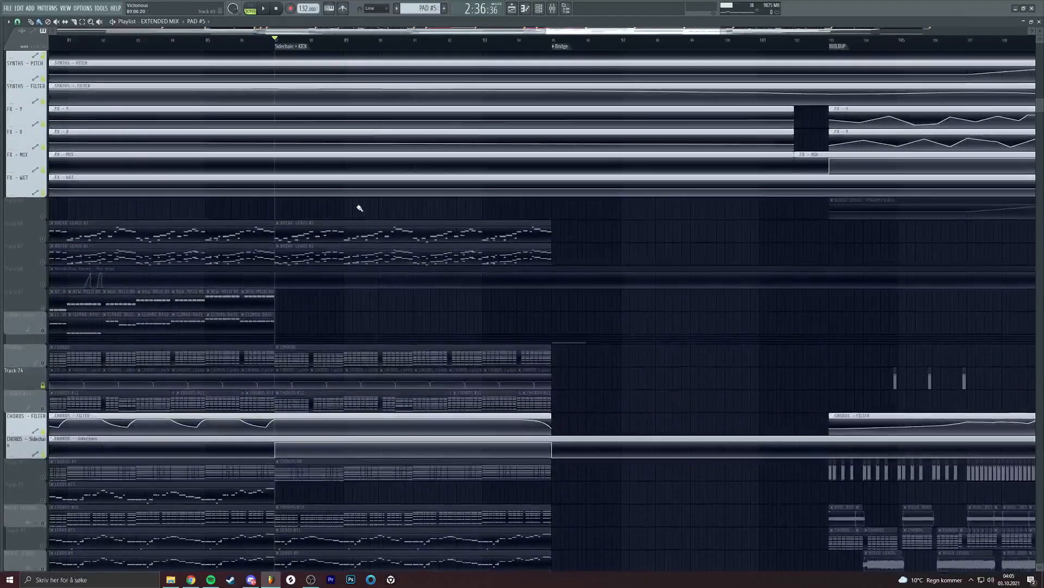
pyautogui.scroll(6, 356, 211)
pyautogui.scroll(7, 353, 215)
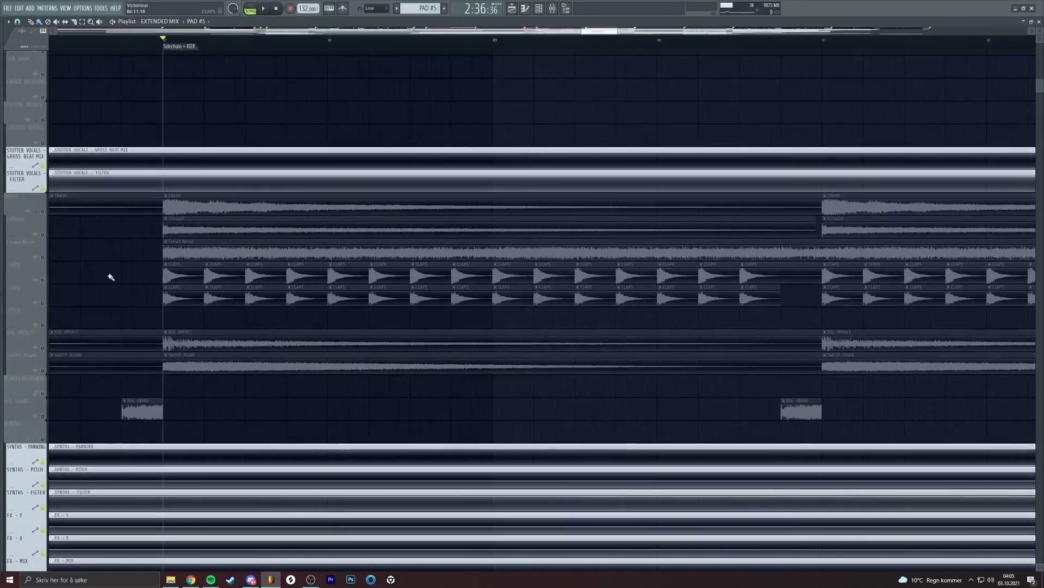
# Solo and play the Crowd Noise track and the two CLAPS tracks from the Sidechain + KICK marker, and clear the solo
pyautogui.click(44, 258)
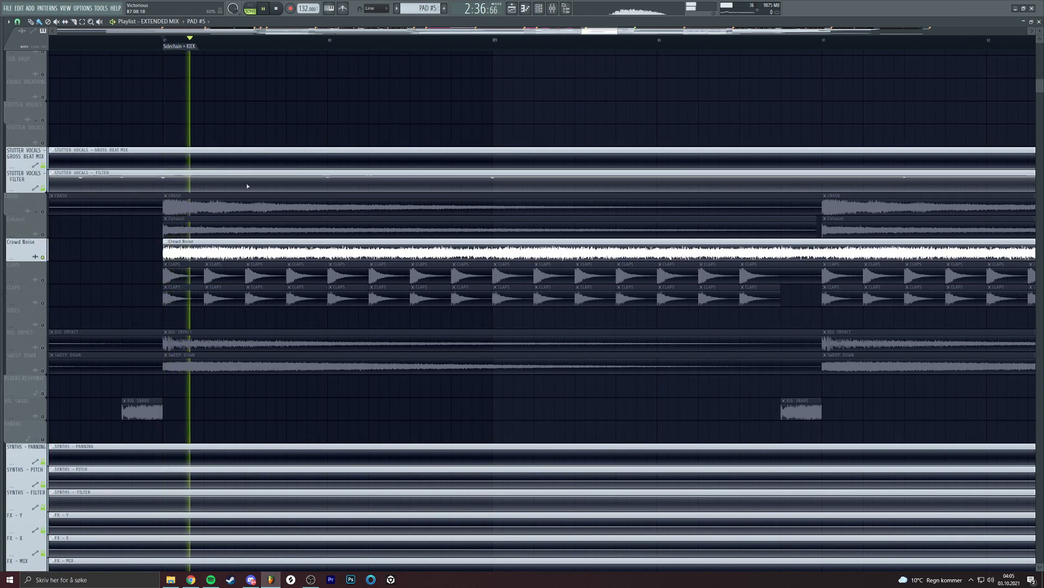
pyautogui.scroll(-1, 247, 186)
pyautogui.scroll(-3, 237, 168)
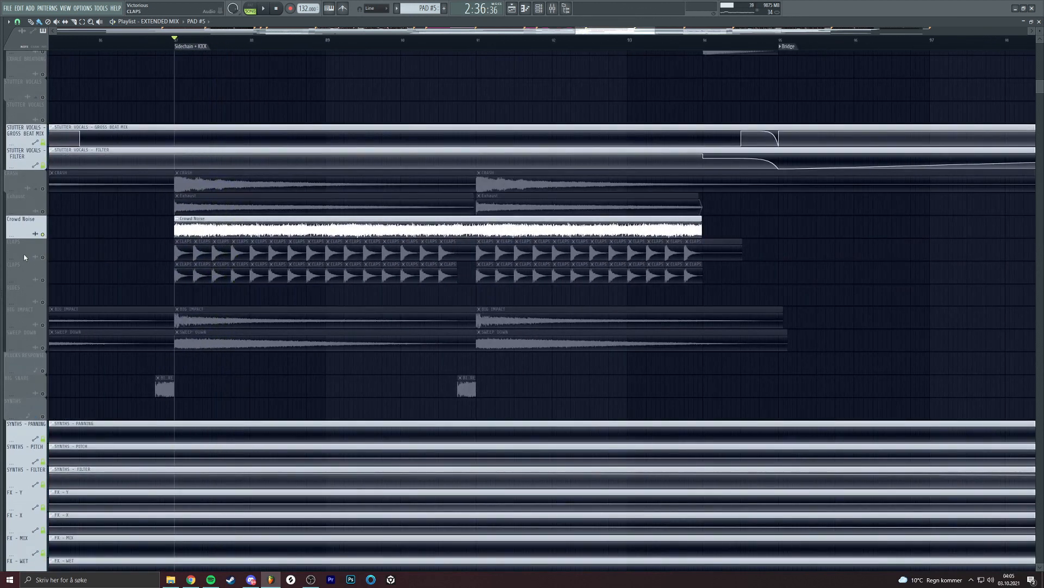
pyautogui.rightClick(43, 257)
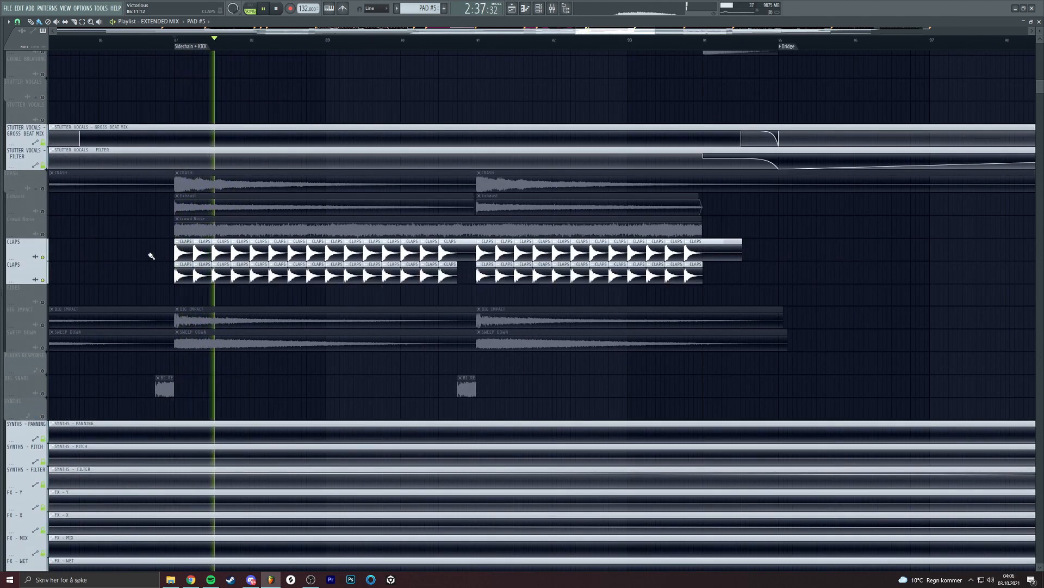
pyautogui.scroll(-3, 151, 256)
pyautogui.scroll(-6, 342, 96)
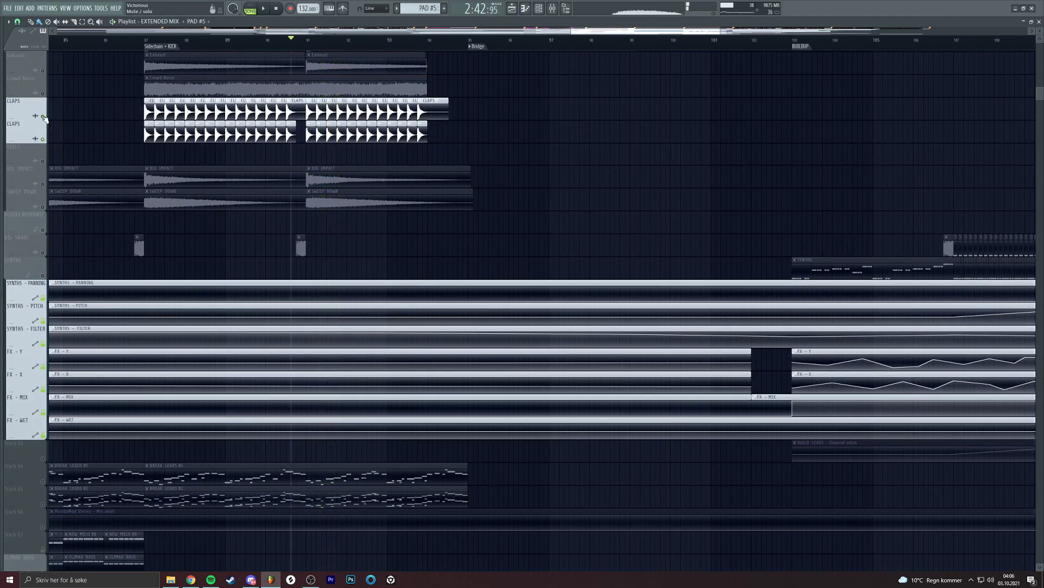
pyautogui.rightClick(42, 116)
# Look through the chord, lead, brass and drum tracks across the Sidechain + KICK section
pyautogui.scroll(-20, 362, 102)
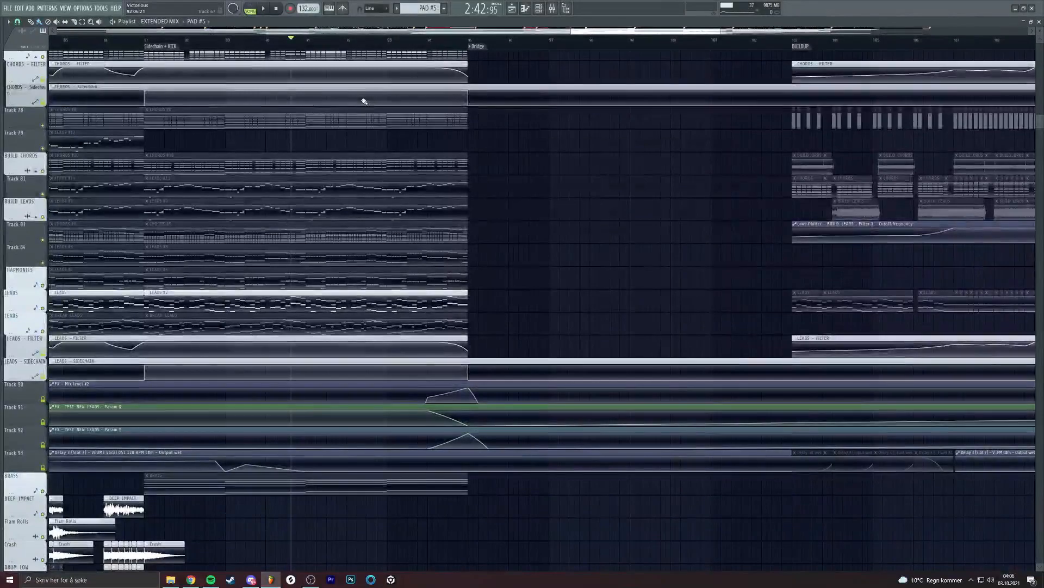
pyautogui.scroll(-3, 365, 101)
pyautogui.scroll(20, 362, 103)
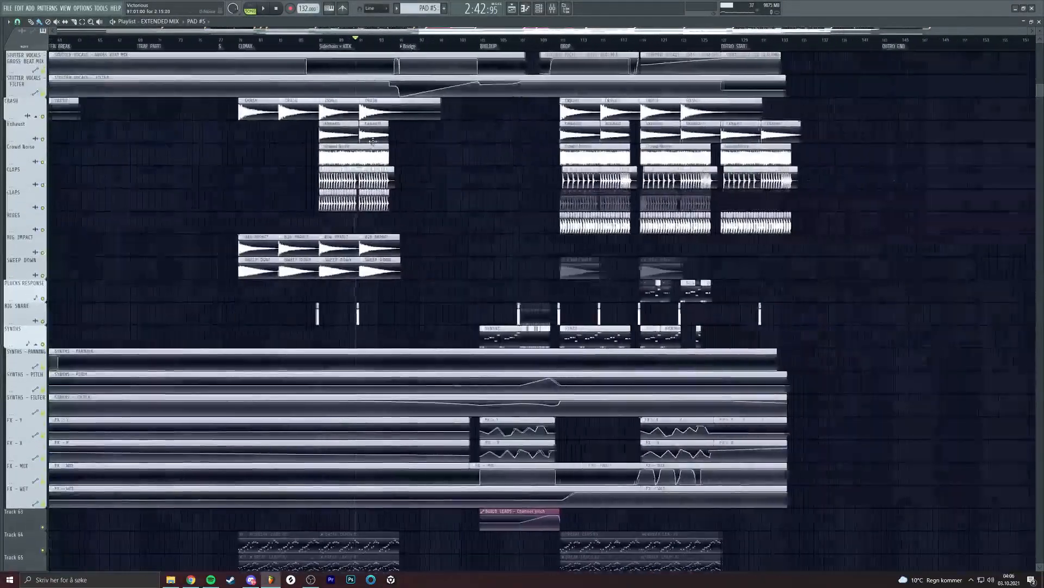
pyautogui.scroll(-20, 373, 142)
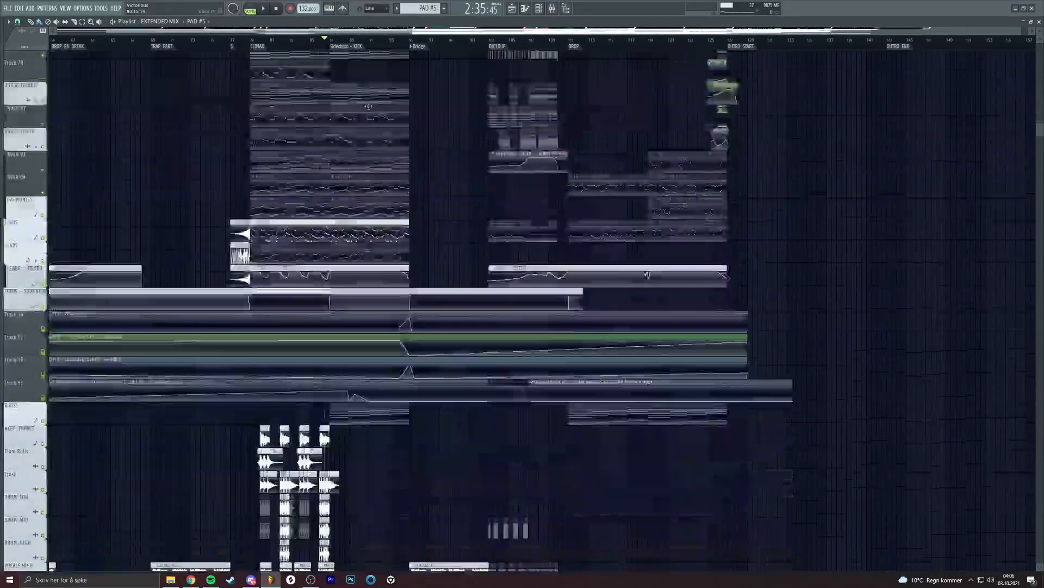
pyautogui.scroll(-15, 375, 113)
pyautogui.scroll(17, 404, 115)
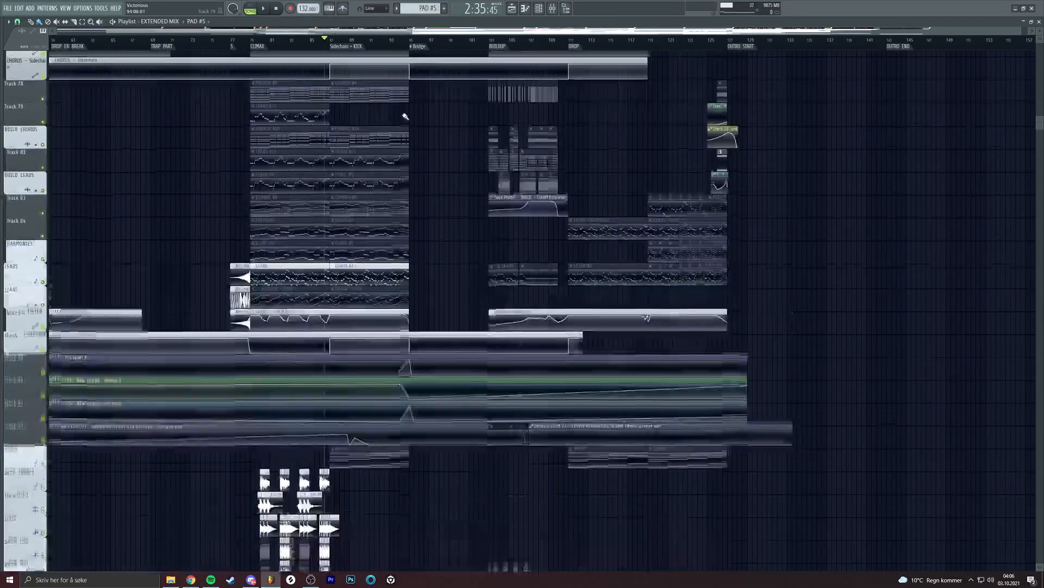
pyautogui.scroll(5, 404, 116)
pyautogui.scroll(1, 337, 81)
# Solo the LEADS track with its filter and sidechain automation and play the last bars before the Bridge marker
pyautogui.moveTo(362, 177); pyautogui.dragTo(447, 130)
pyautogui.keyDown('ctrl'); pyautogui.moveTo(488, 306); pyautogui.dragTo(444, 346); pyautogui.keyUp('ctrl')
pyautogui.keyDown('ctrl'); pyautogui.click(517, 211); pyautogui.keyUp('ctrl')
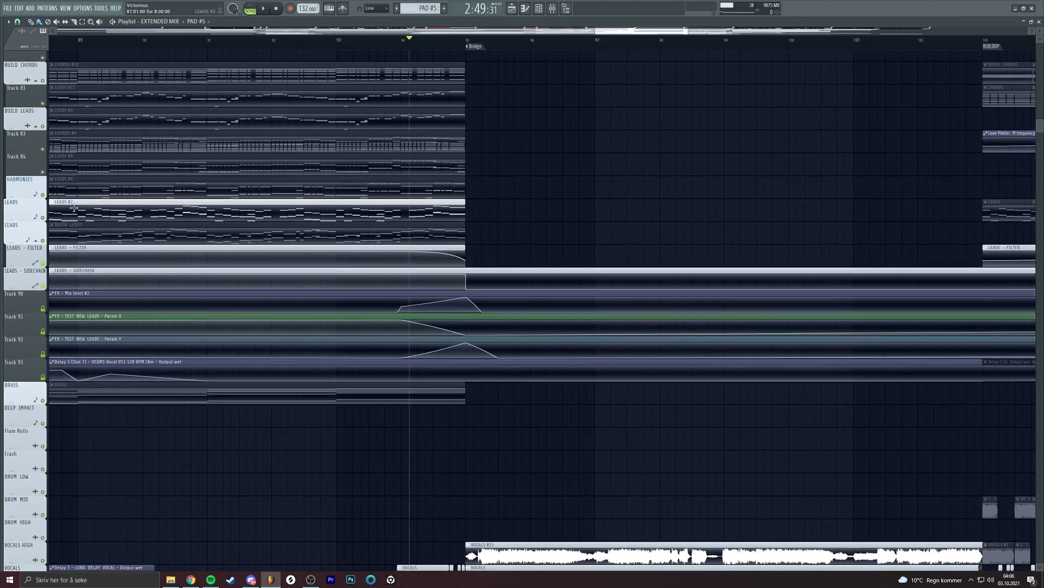
pyautogui.rightClick(44, 218)
pyautogui.press('space')
pyautogui.scroll(-3, 429, 76)
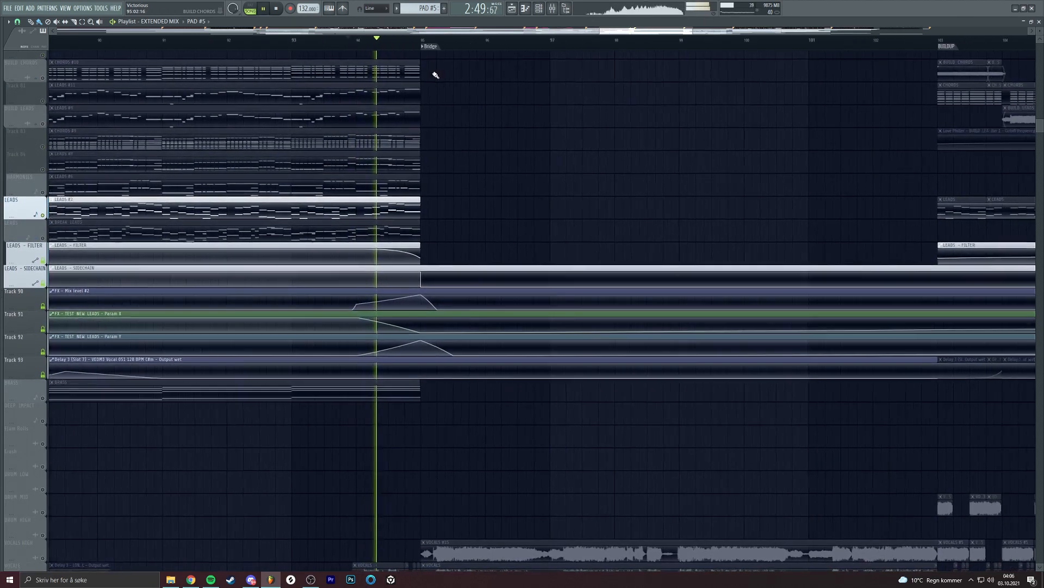
pyautogui.scroll(-3, 428, 82)
pyautogui.press('space')
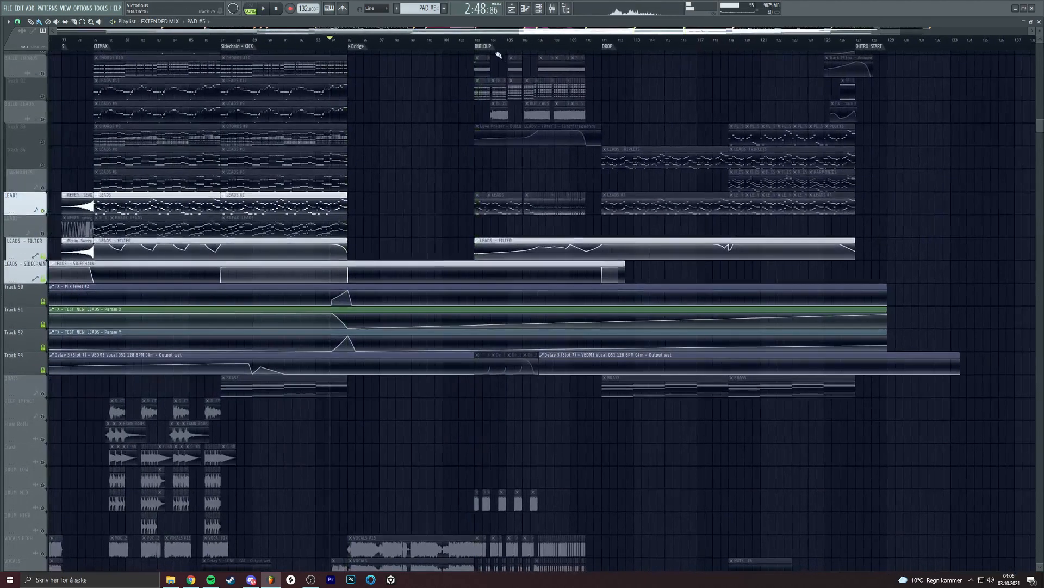
# Clear the LEADS solo and play the full arrangement from just before the Bridge marker through the Buildup into the Drop
pyautogui.scroll(4, 392, 87)
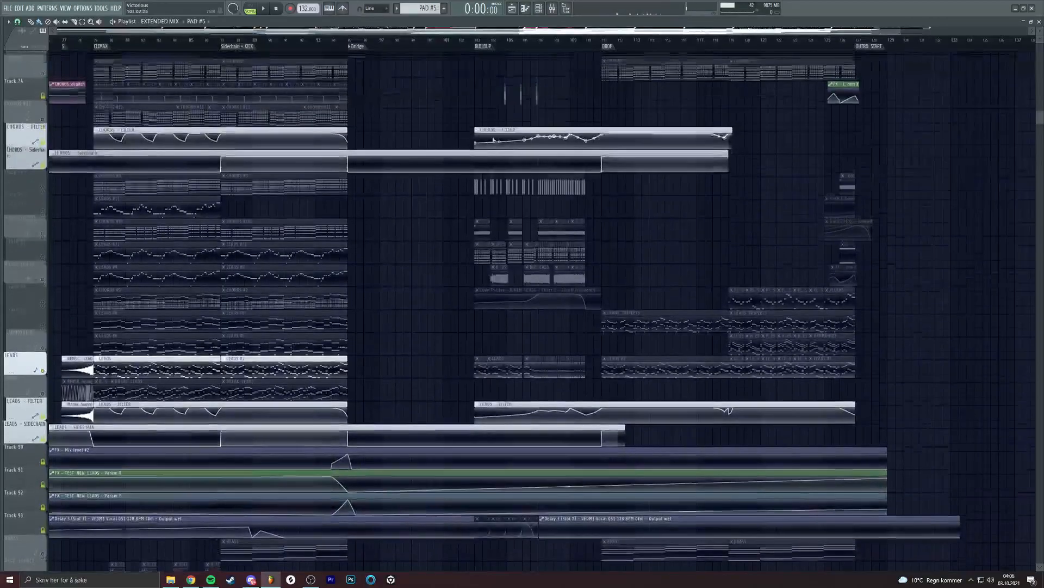
pyautogui.scroll(3, 517, 126)
pyautogui.scroll(7, 403, 122)
pyautogui.scroll(-3, 383, 137)
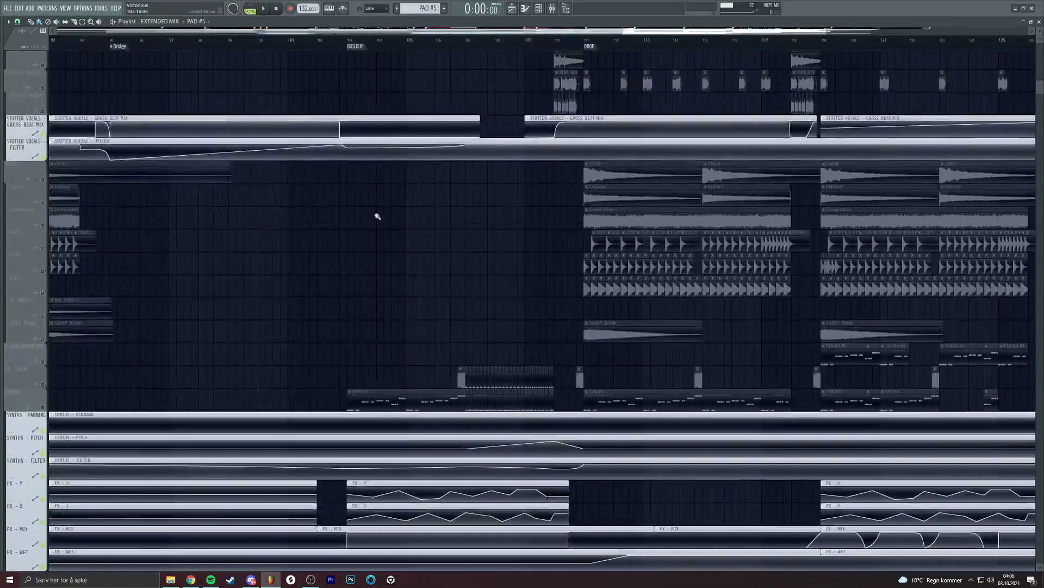
pyautogui.rightClick(43, 271)
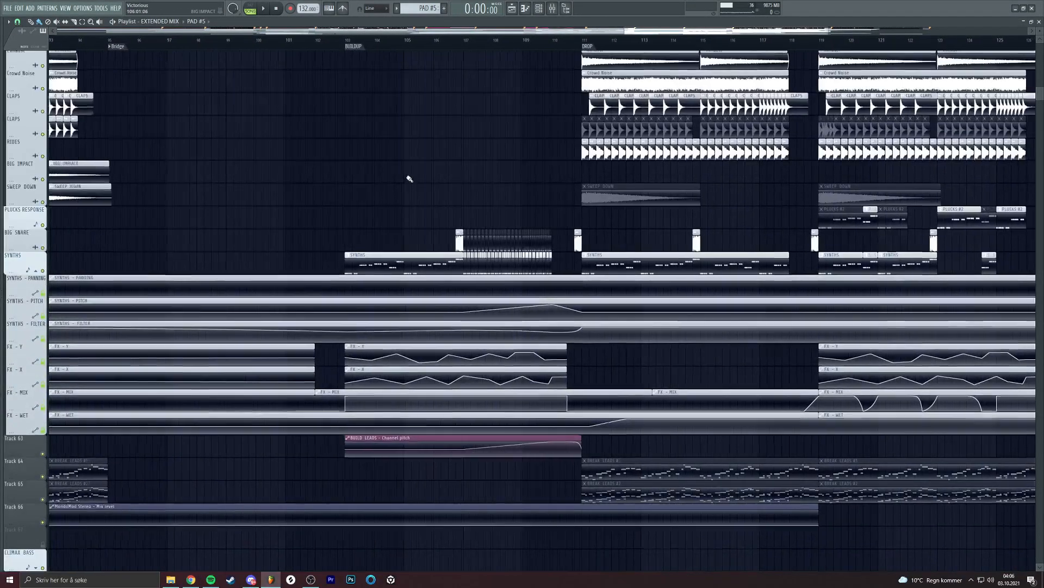
pyautogui.scroll(-2, 406, 163)
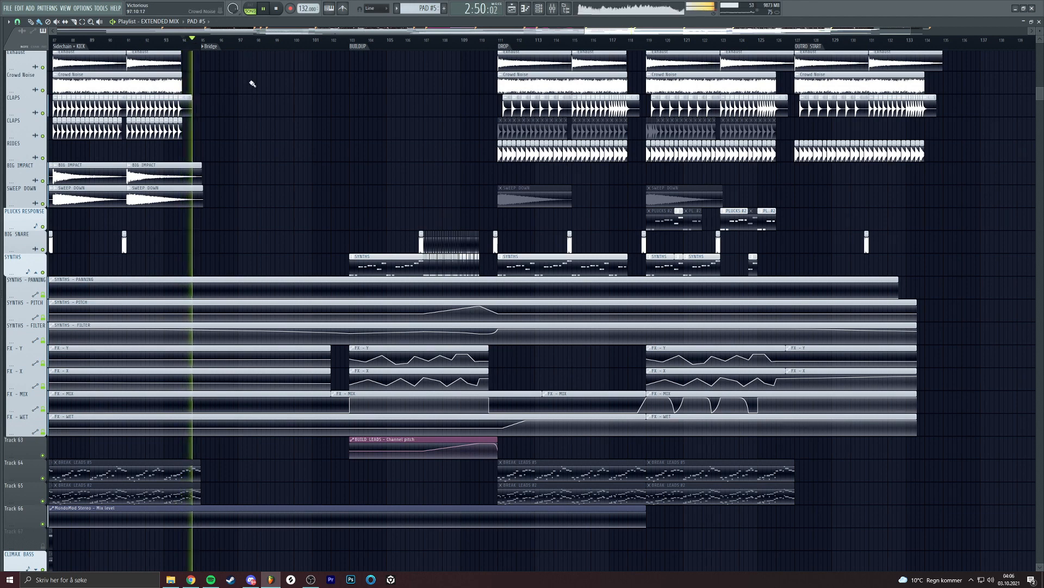
pyautogui.scroll(17, 400, 92)
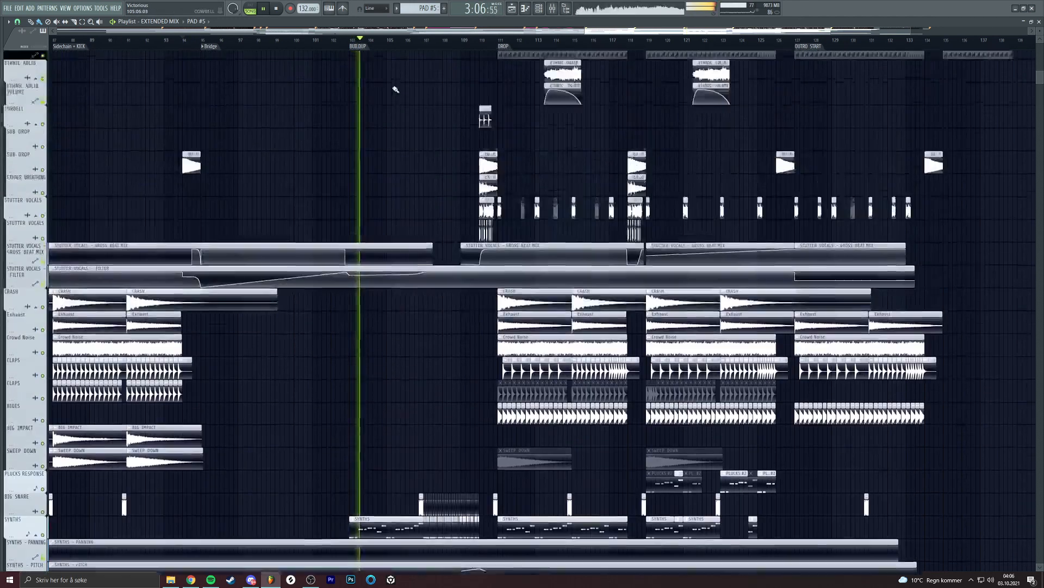
pyautogui.scroll(20, 404, 91)
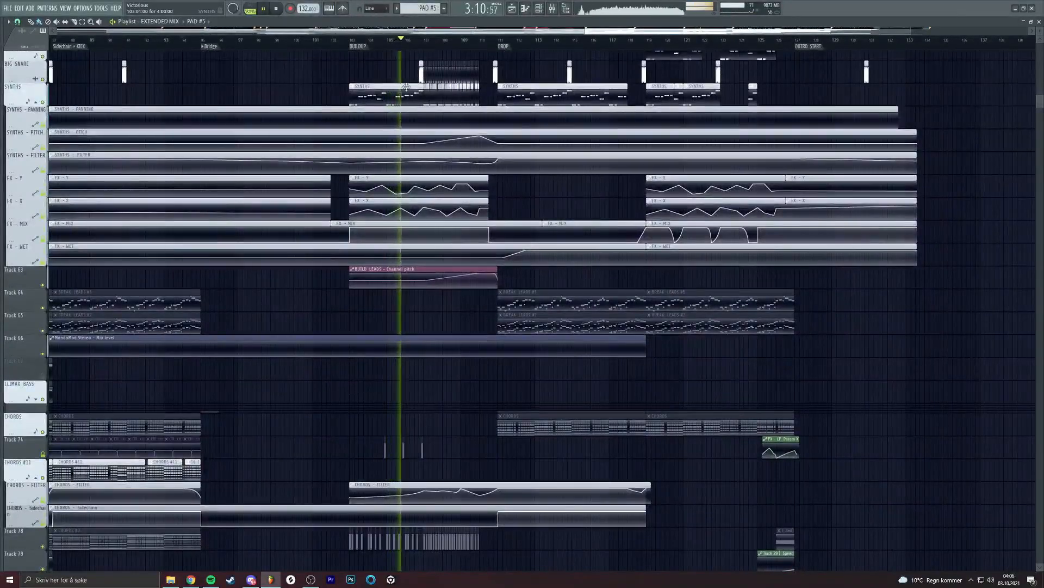
pyautogui.scroll(-7, 406, 87)
pyautogui.moveTo(1041, 113)
pyautogui.mouseDown()
pyautogui.moveTo(1037, 215)
pyautogui.moveTo(1039, 104)
pyautogui.mouseUp()
pyautogui.scroll(10, 1035, 198)
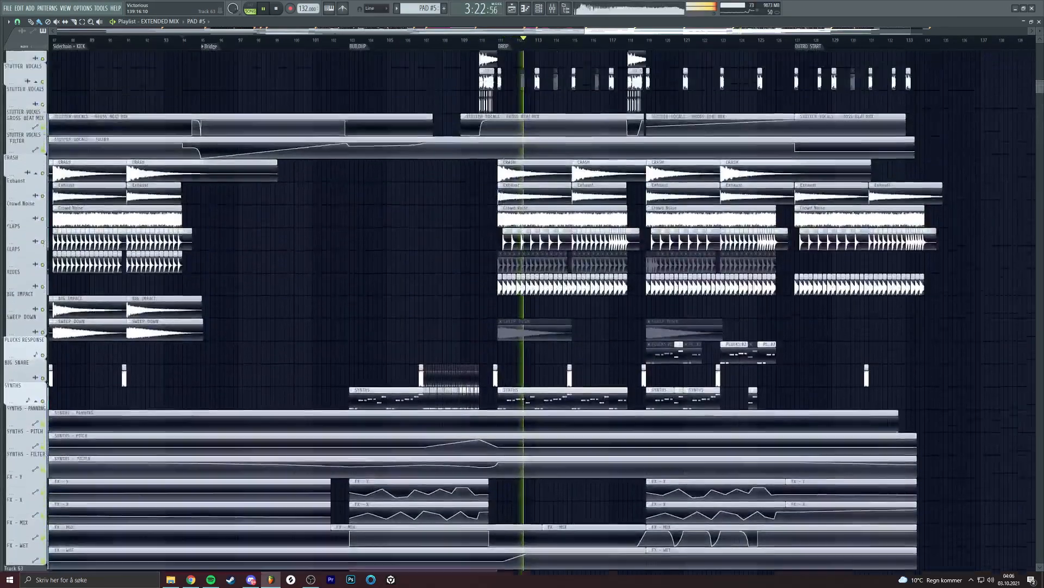
# Look through the Drop's kick, bass, pluck and loop tracks during playback up to the Outro Start marker, and stop playback
pyautogui.scroll(5, 1011, 128)
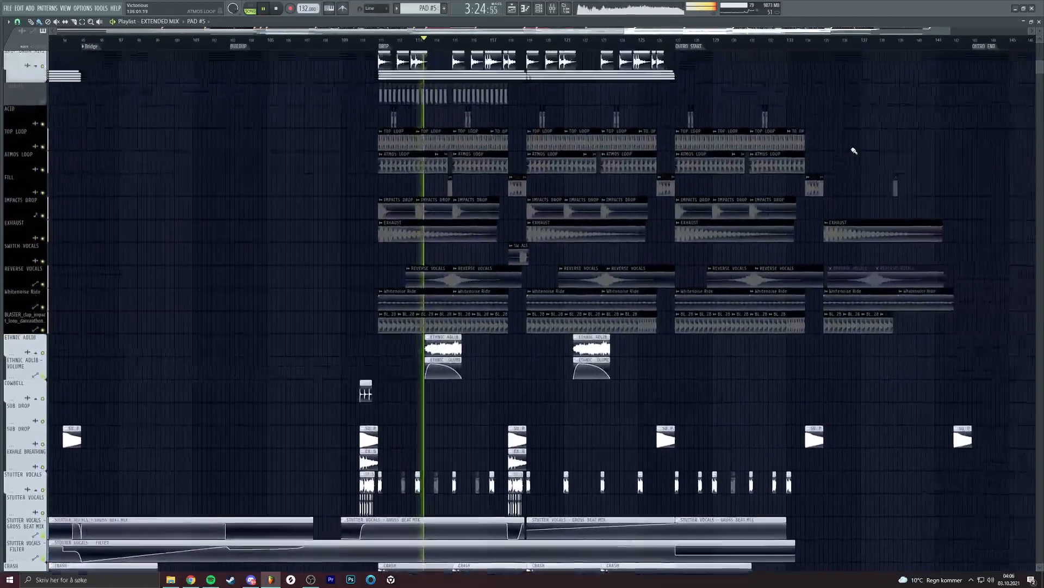
pyautogui.scroll(5, 851, 149)
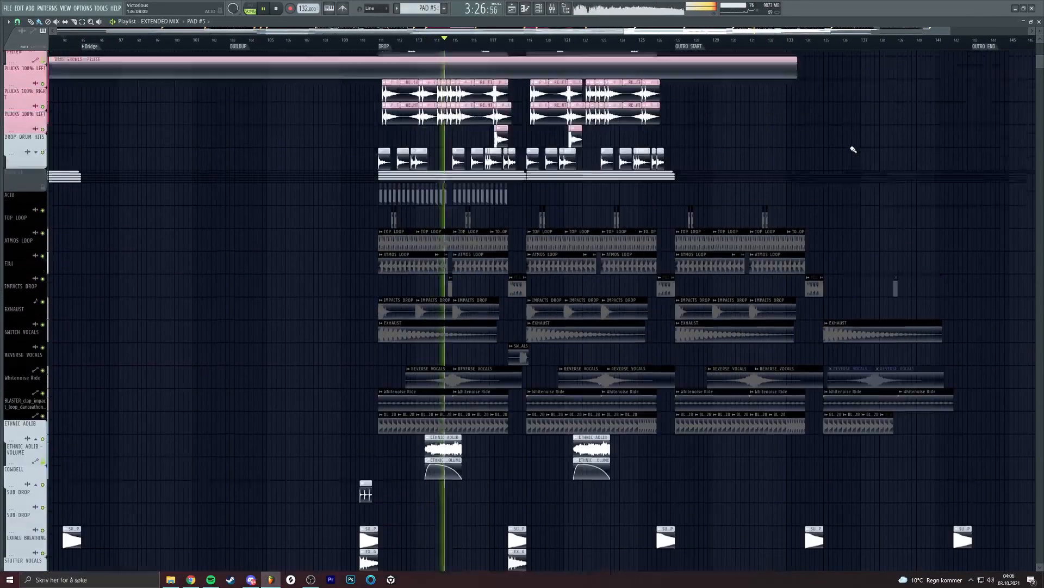
pyautogui.scroll(7, 851, 150)
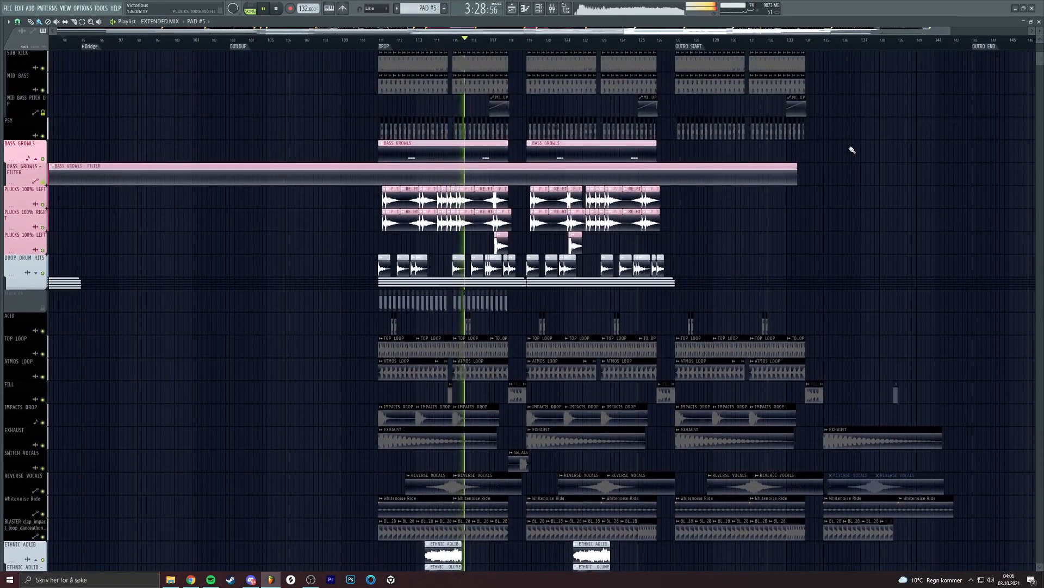
pyautogui.scroll(3, 761, 134)
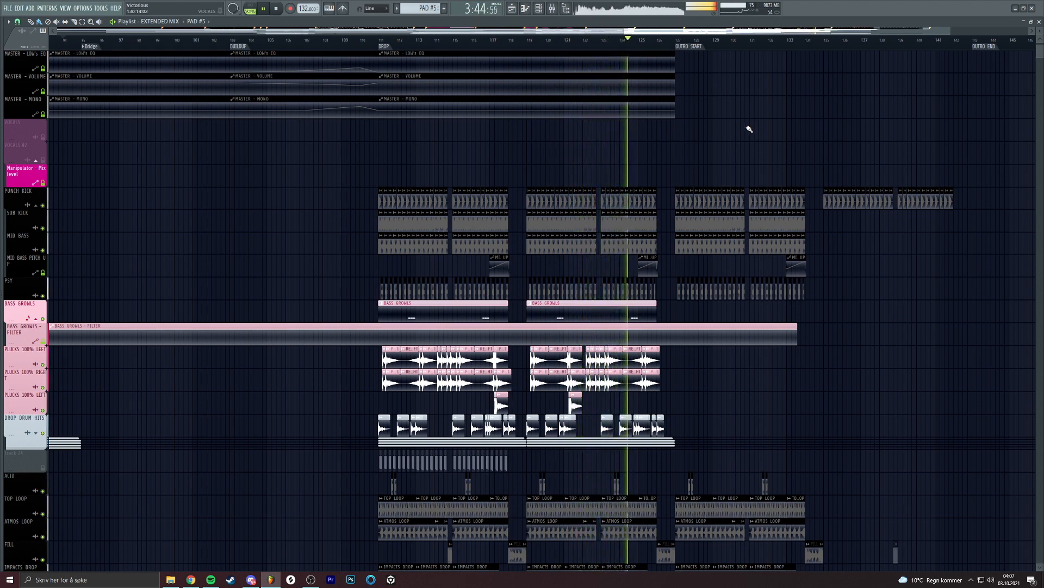
pyautogui.scroll(-3, 725, 126)
pyautogui.scroll(-2, 726, 117)
pyautogui.scroll(2, 725, 108)
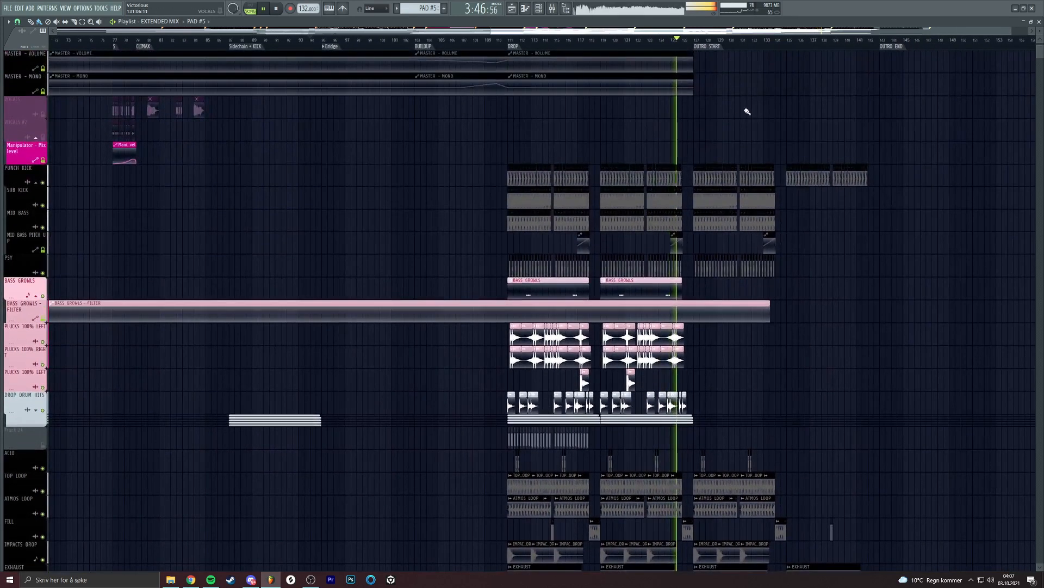
pyautogui.moveTo(731, 111); pyautogui.dragTo(687, 108)
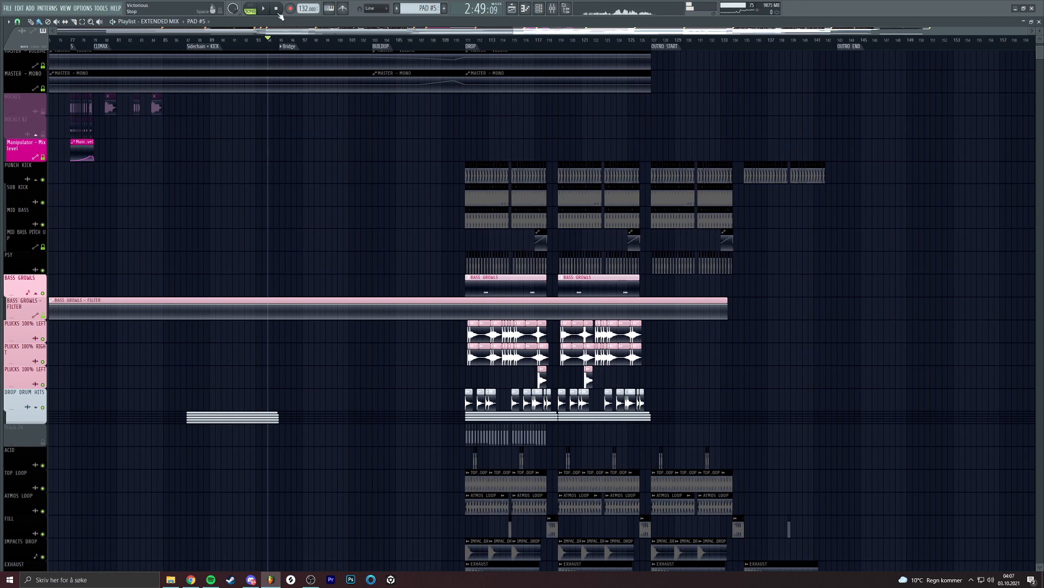
# Move the playhead to the BUILDUP marker and examine the synth, snare and automation tracks of that section
pyautogui.scroll(2, 389, 64)
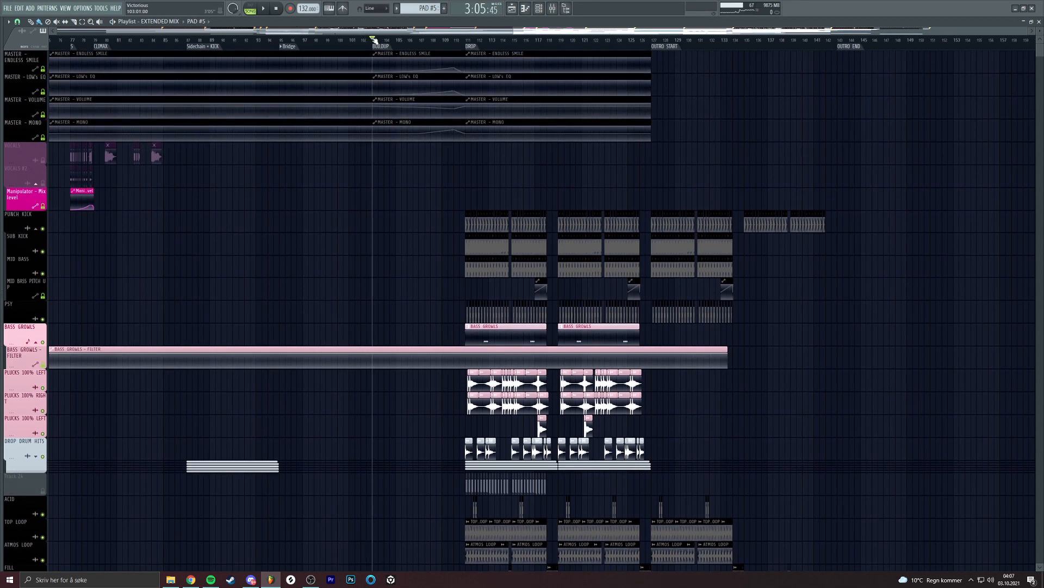
pyautogui.scroll(-20, 426, 133)
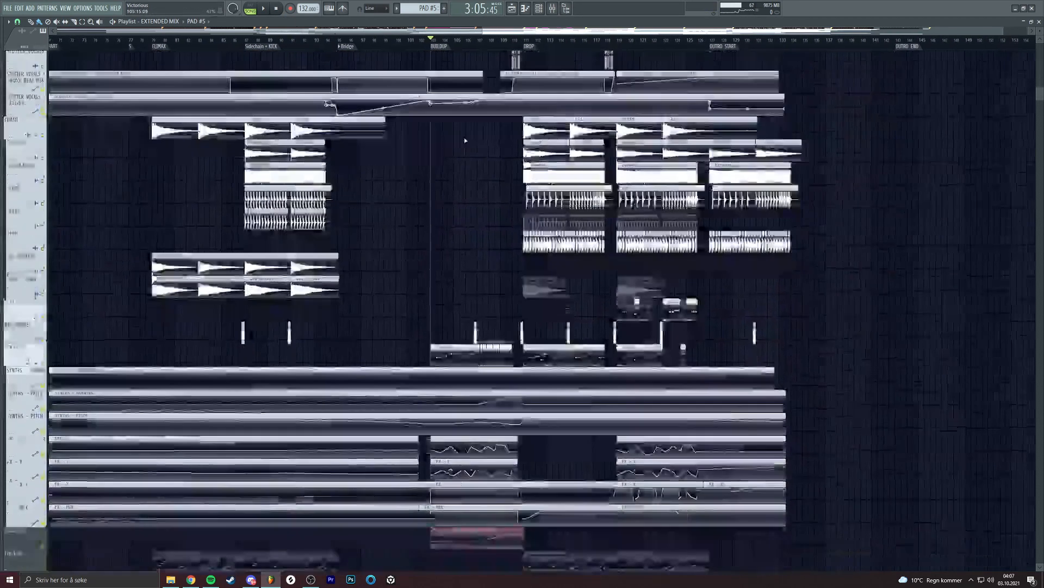
pyautogui.scroll(-8, 465, 138)
pyautogui.moveTo(464, 138); pyautogui.dragTo(339, 149)
pyautogui.scroll(5, 403, 122)
pyautogui.scroll(3, 331, 150)
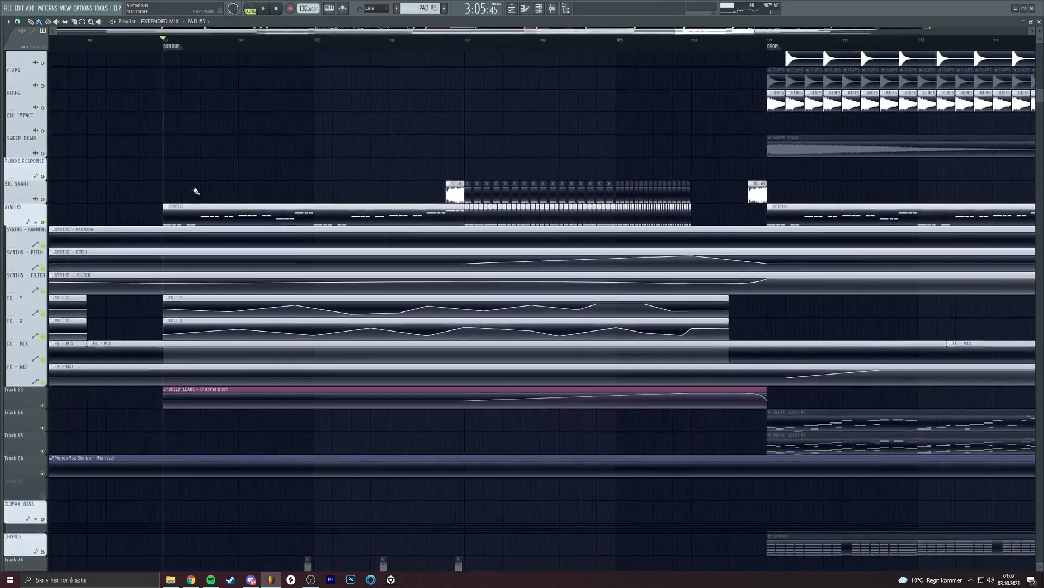
pyautogui.scroll(-4, 197, 192)
# Solo the SYNTHS track with its panning, pitch, filter and FX automation and play it from the BUILDUP marker
pyautogui.rightClick(47, 216)
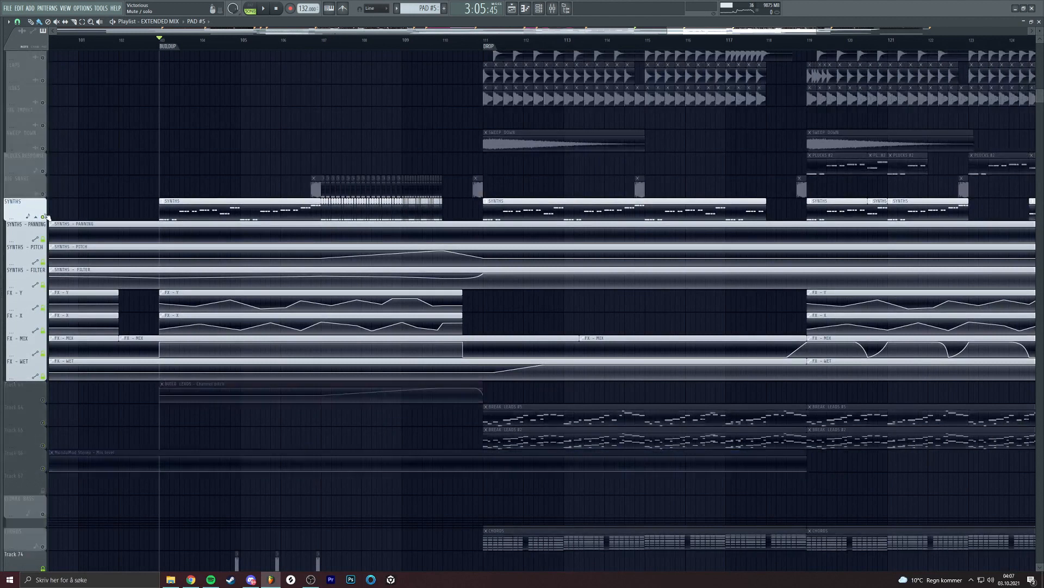
pyautogui.scroll(-2, 489, 201)
pyautogui.scroll(-3, 294, 131)
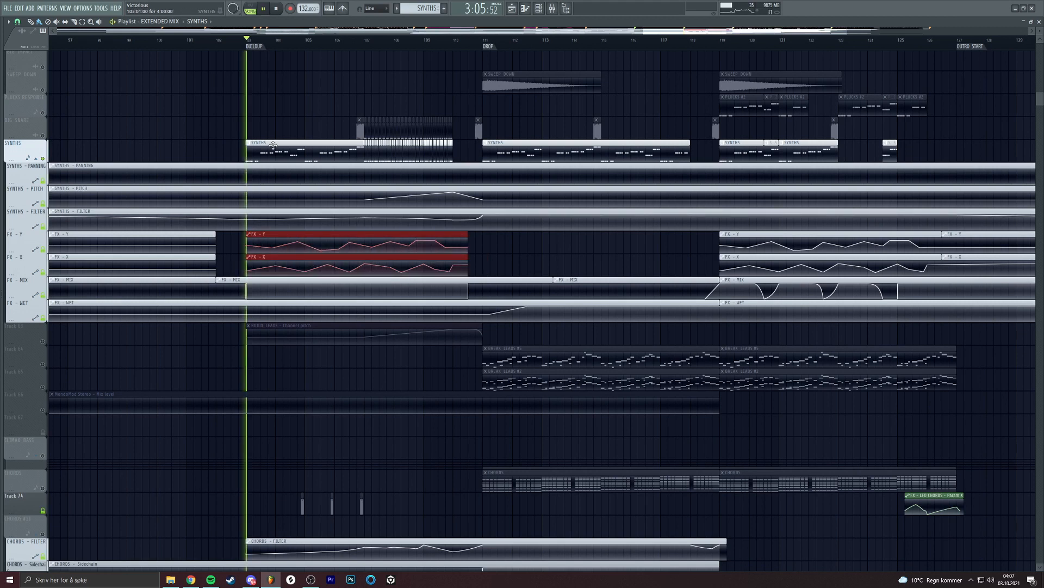
pyautogui.scroll(3, 280, 132)
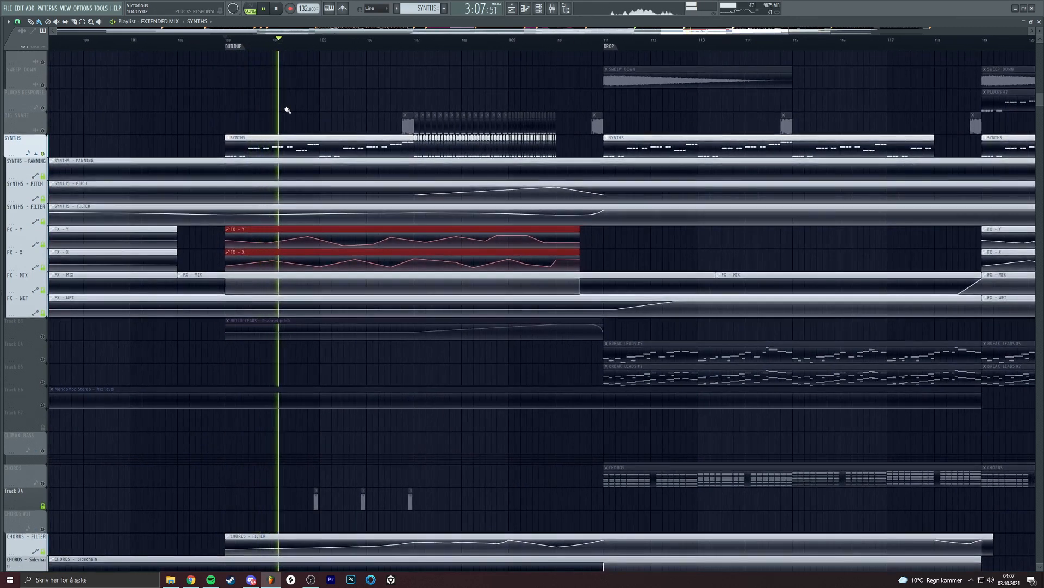
pyautogui.keyDown('ctrl'); pyautogui.click(286, 110); pyautogui.keyUp('ctrl')
# Inspect the Buildup SYNTHS clip's notes in the piano roll, then return to the playlist and clear the solo
pyautogui.doubleClick(309, 147)
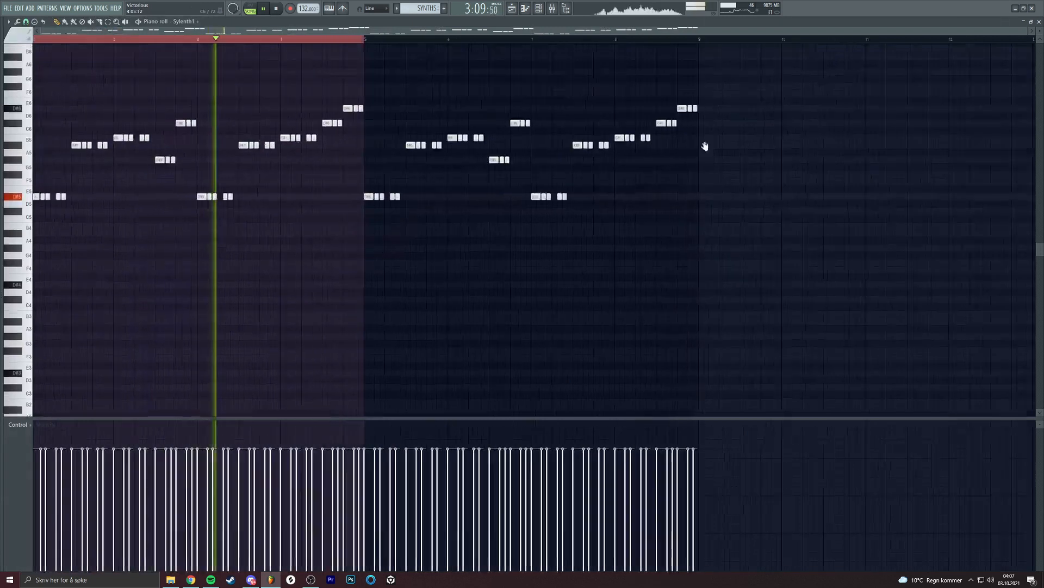
pyautogui.press('Escape')
pyautogui.press('space')
pyautogui.press('Escape')
pyautogui.click(538, 9)
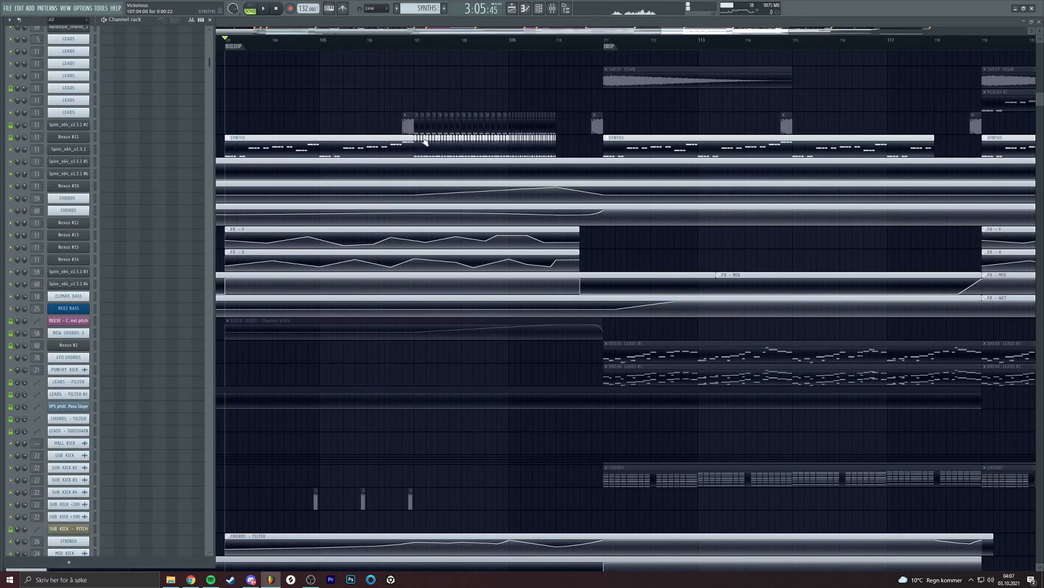
pyautogui.press('F6')
pyautogui.rightClick(43, 154)
# Place the playhead shortly before the DROP marker and look through the tracks at the end of the Buildup
pyautogui.scroll(-6, 142, 155)
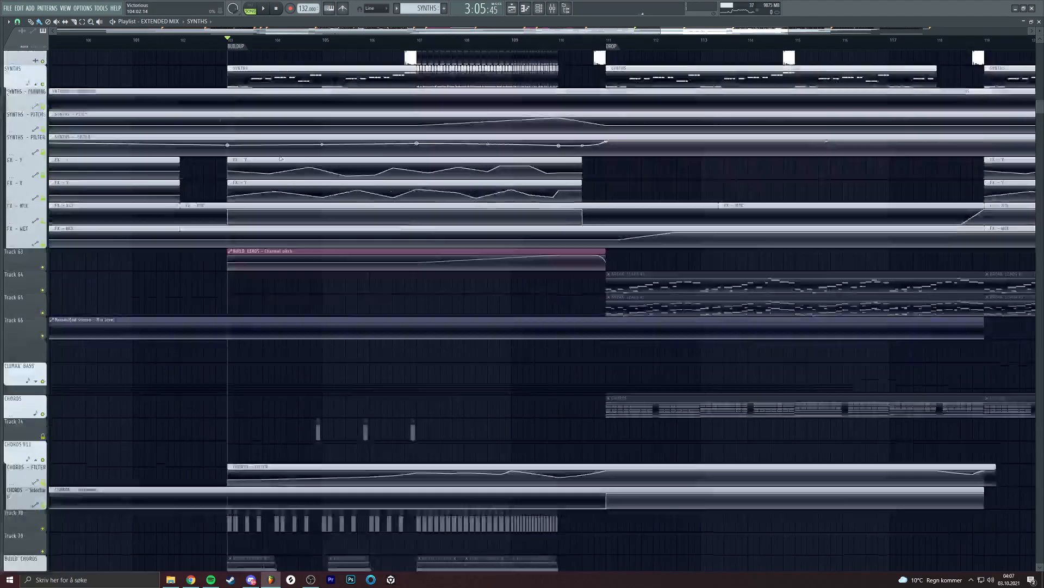
pyautogui.scroll(-4, 305, 155)
pyautogui.scroll(3, 348, 154)
pyautogui.scroll(4, 355, 152)
pyautogui.moveTo(385, 140); pyautogui.dragTo(325, 126)
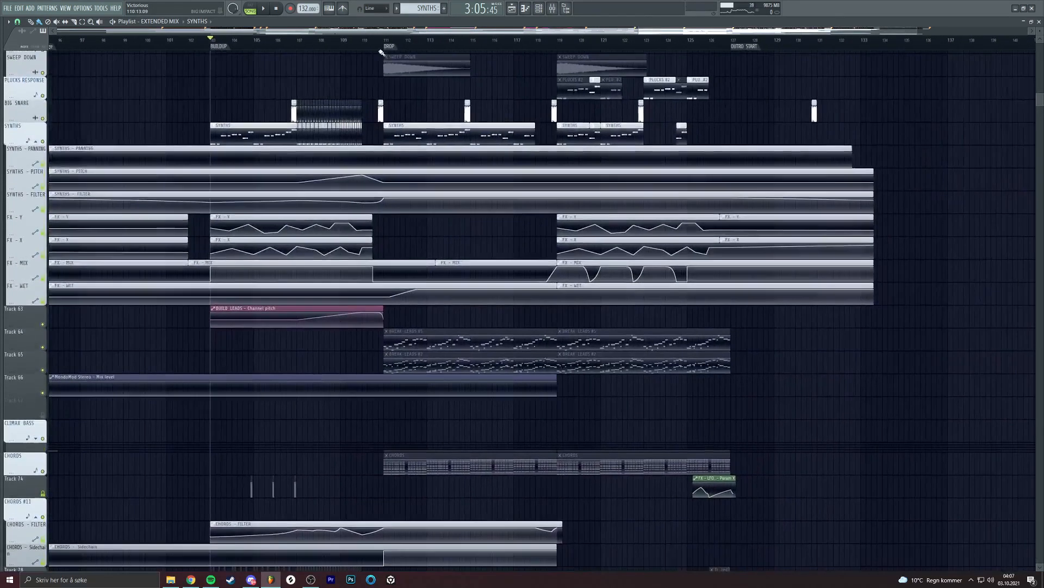
pyautogui.click(368, 39)
pyautogui.scroll(-10, 378, 114)
pyautogui.scroll(-12, 379, 115)
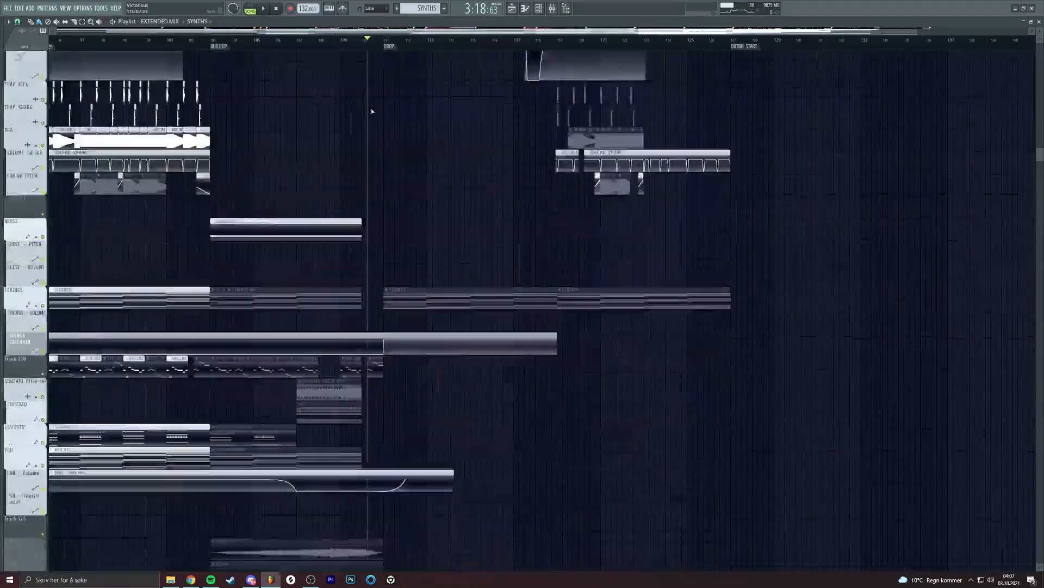
# Solo the WAR CRY track and play its clip leading into the DROP marker
pyautogui.scroll(4, 368, 136)
pyautogui.moveTo(367, 137); pyautogui.dragTo(348, 123)
pyautogui.click(330, 40)
pyautogui.scroll(3, 338, 169)
pyautogui.moveTo(338, 169); pyautogui.dragTo(268, 159)
pyautogui.rightClick(44, 212)
pyautogui.press('space')
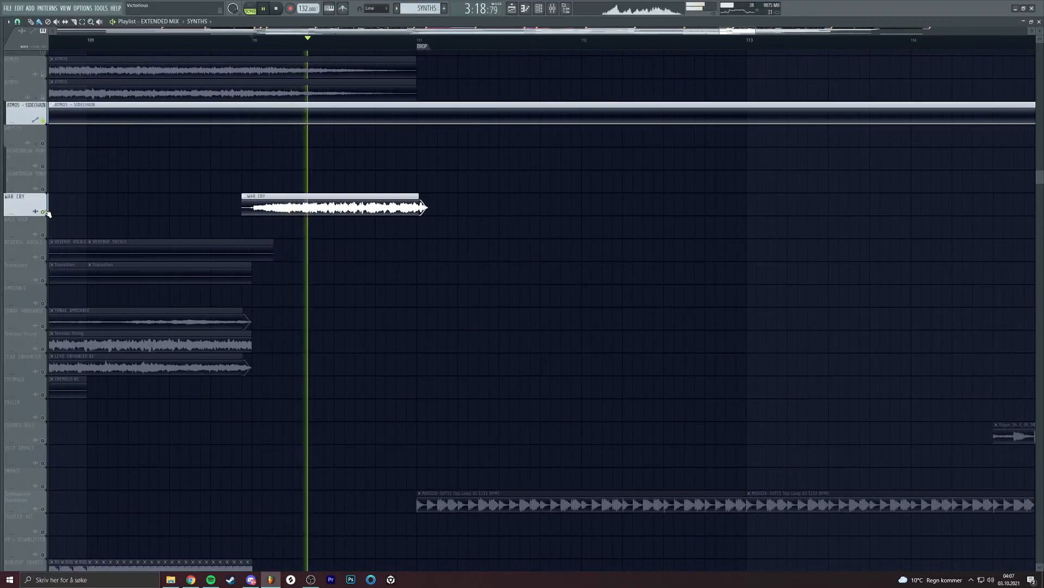
# Stop playback and clear the solo on the WAR CRY track
pyautogui.click(279, 10)
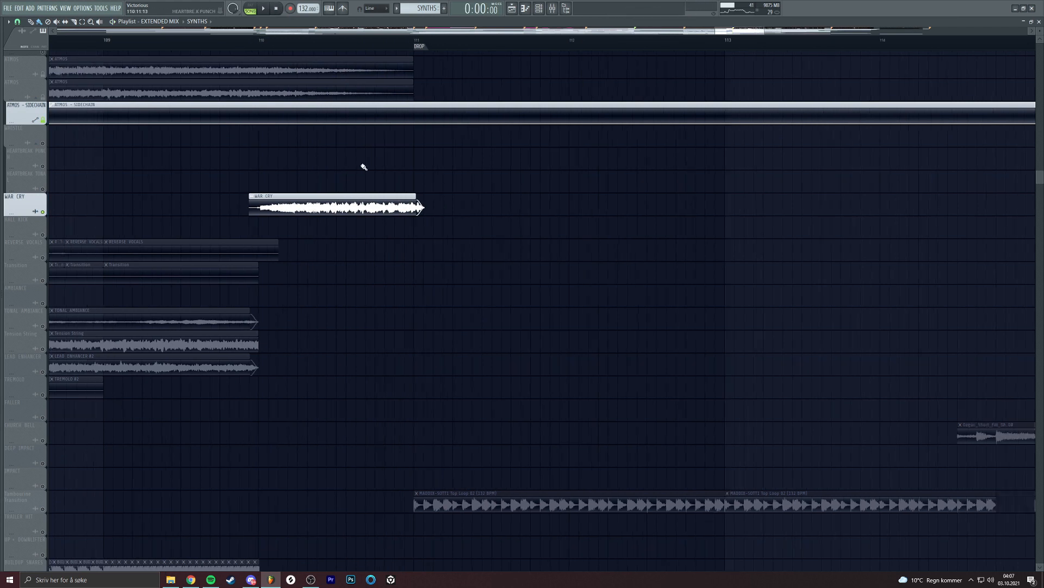
pyautogui.scroll(-5, 373, 206)
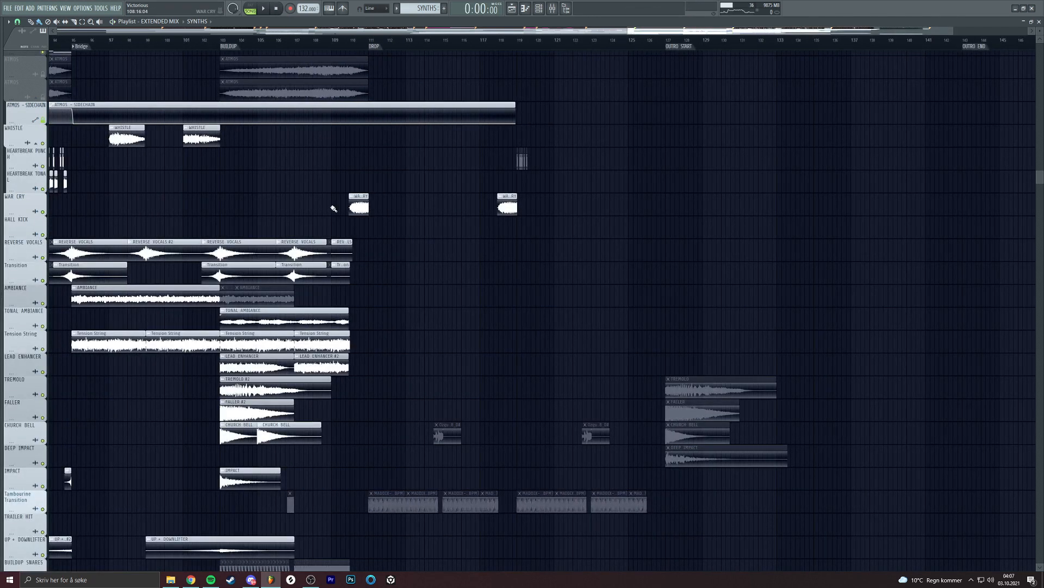
pyautogui.scroll(1, 334, 209)
# Look through the tracks around the Drop and place the playhead at the DROP marker
pyautogui.scroll(-7, 336, 202)
pyautogui.scroll(10, 354, 191)
pyautogui.scroll(15, 392, 163)
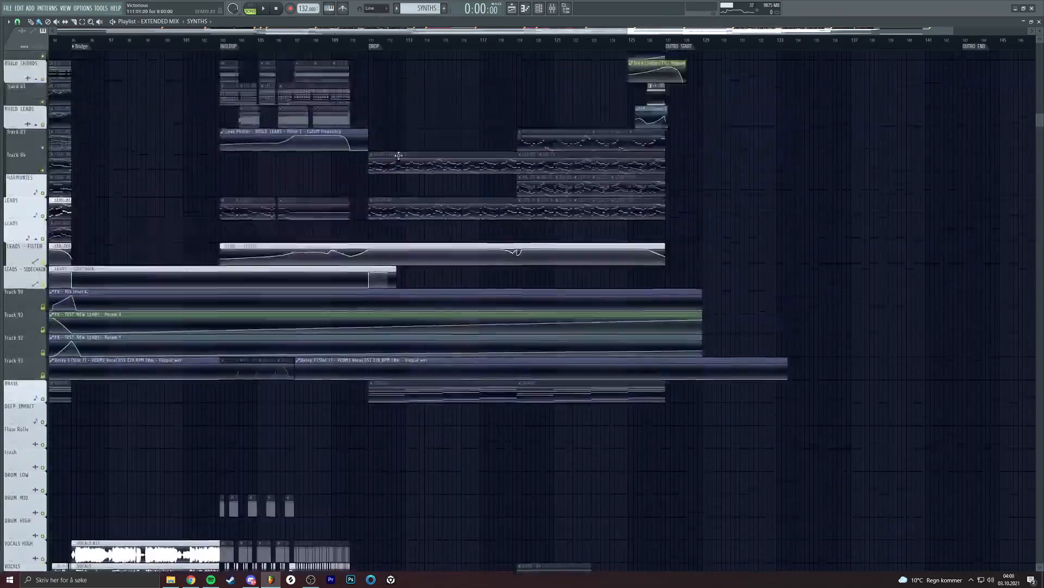
pyautogui.scroll(7, 351, 53)
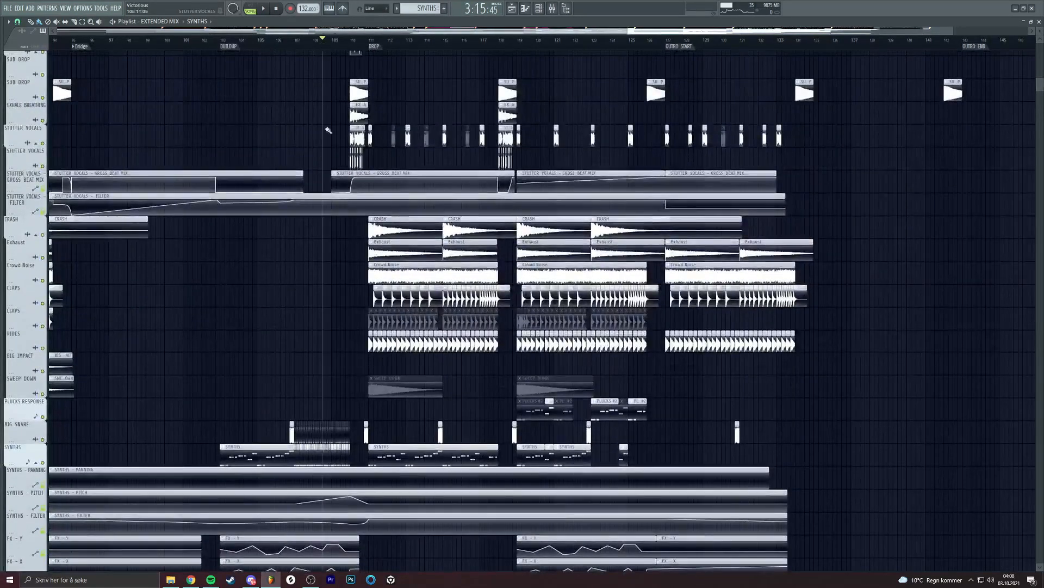
pyautogui.scroll(5, 333, 139)
pyautogui.scroll(-10, 301, 105)
pyautogui.moveTo(218, 226); pyautogui.dragTo(318, 230)
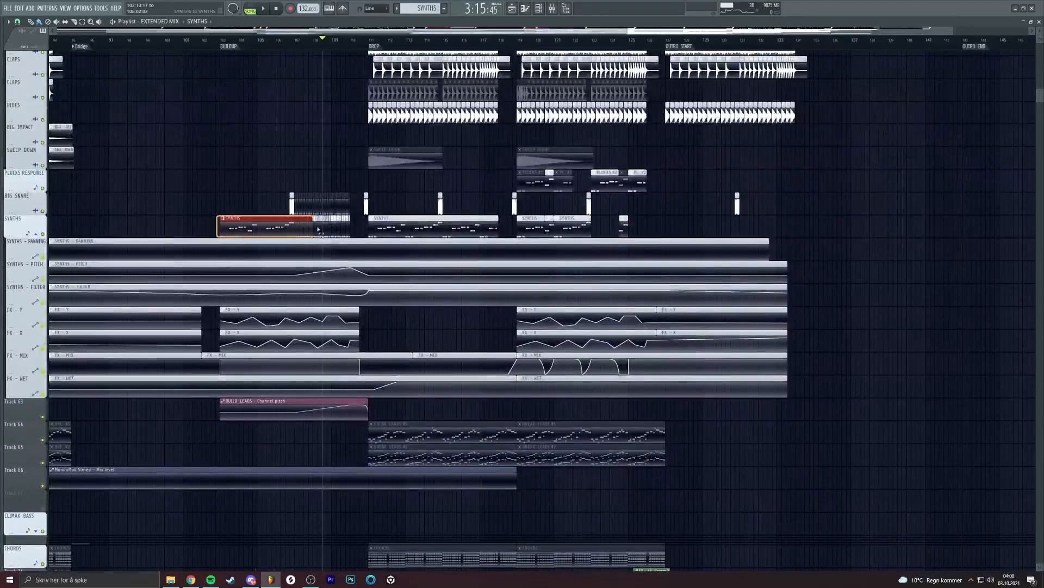
pyautogui.scroll(-4, 359, 209)
pyautogui.scroll(13, 365, 206)
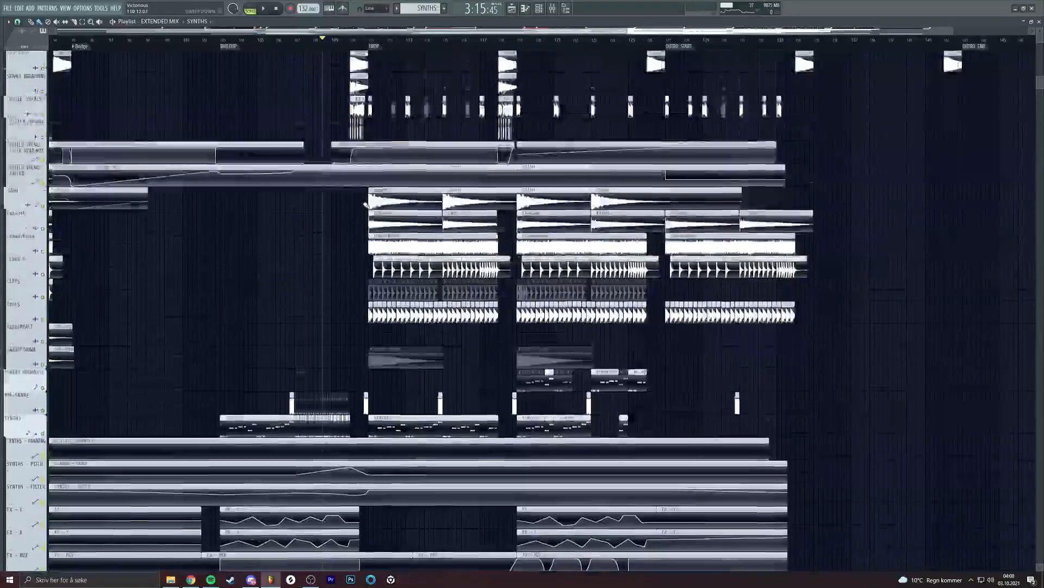
pyautogui.scroll(4, 367, 210)
pyautogui.scroll(11, 367, 210)
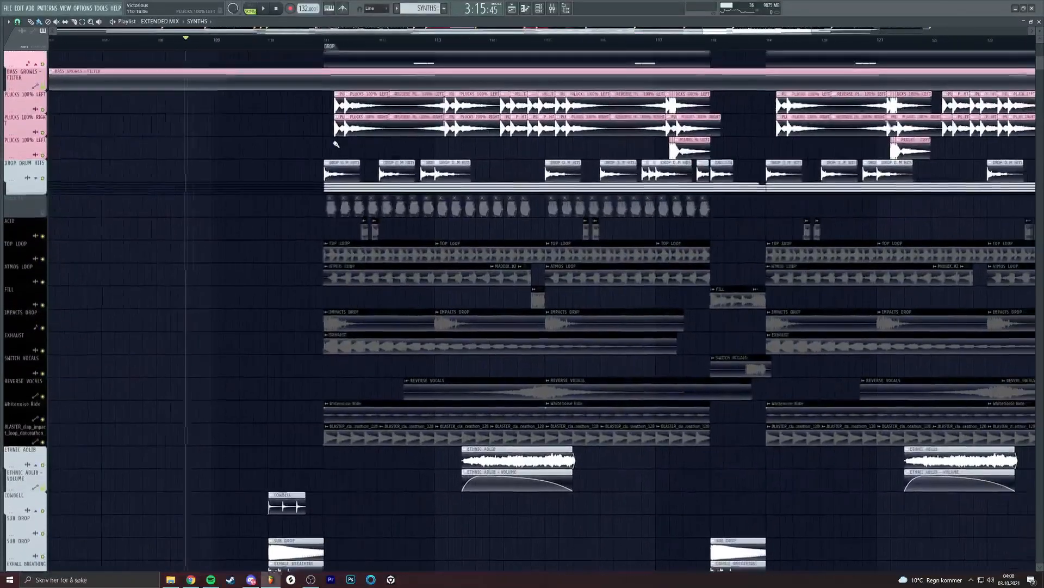
pyautogui.scroll(-20, 357, 61)
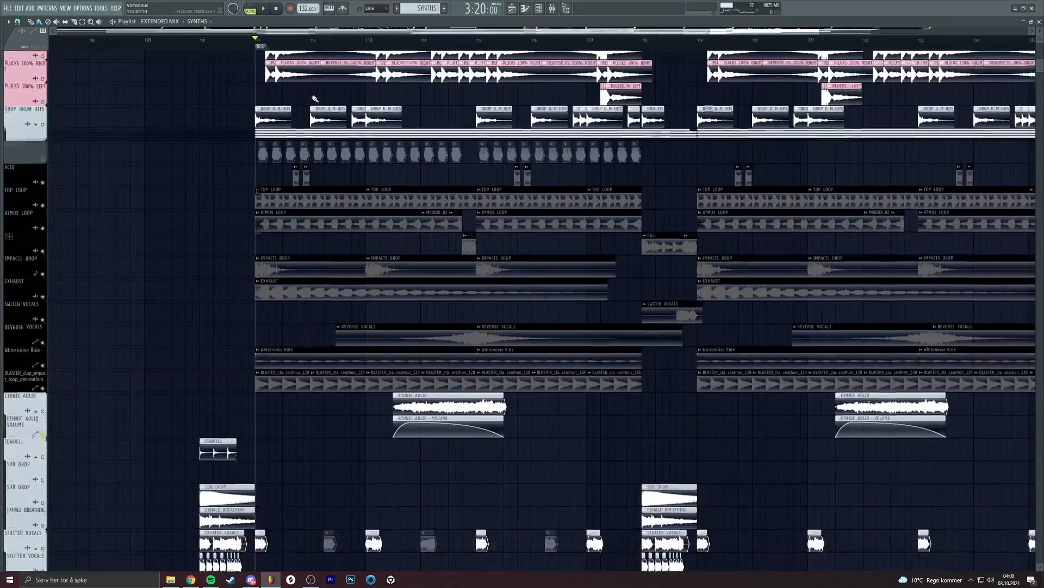
pyautogui.scroll(-8, 263, 160)
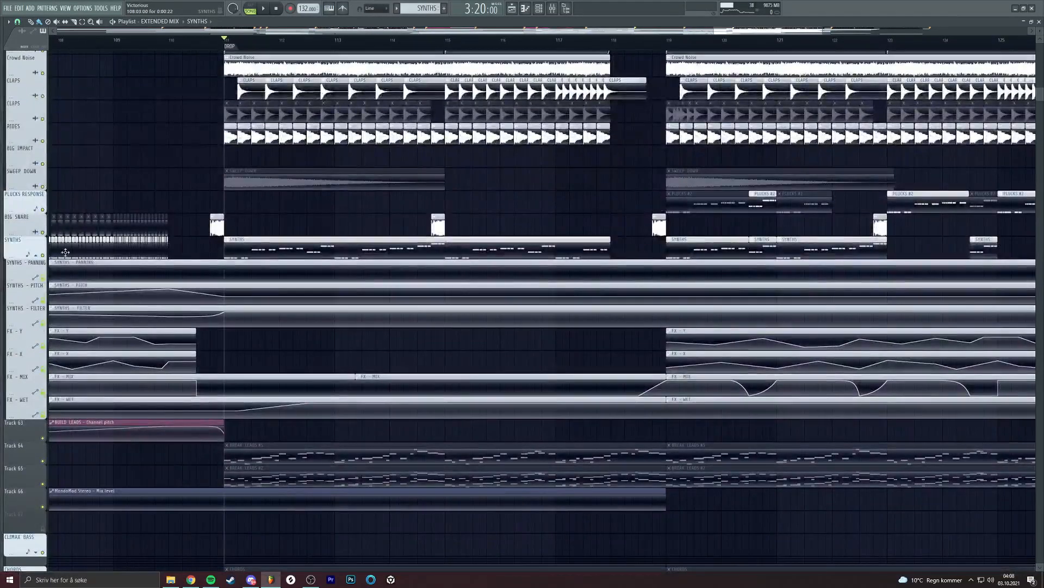
# Solo and play the SYNTHS track with its automation from the DROP marker and select Insert 109 in the mixer
pyautogui.rightClick(44, 255)
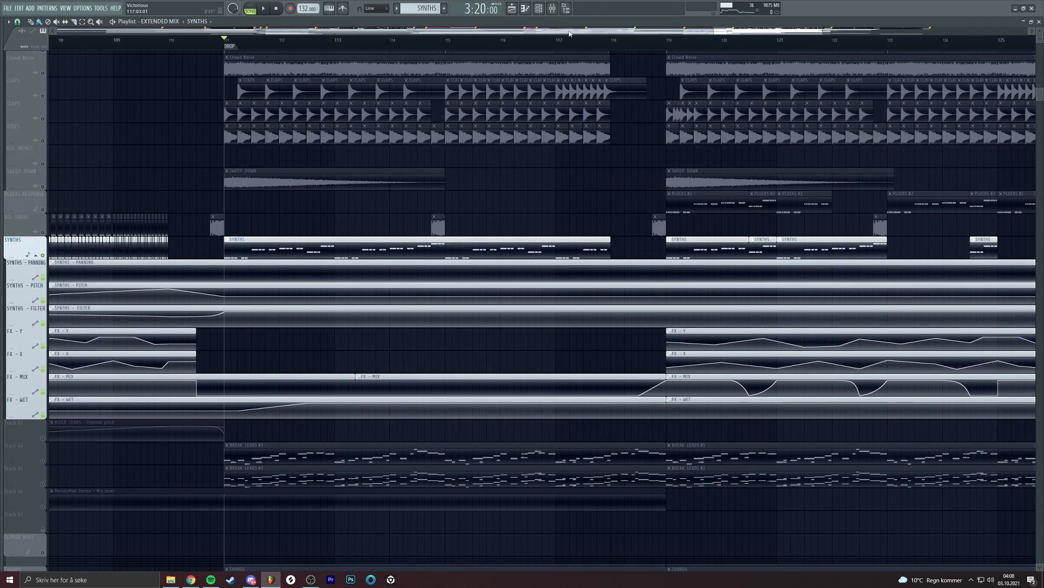
pyautogui.click(551, 10)
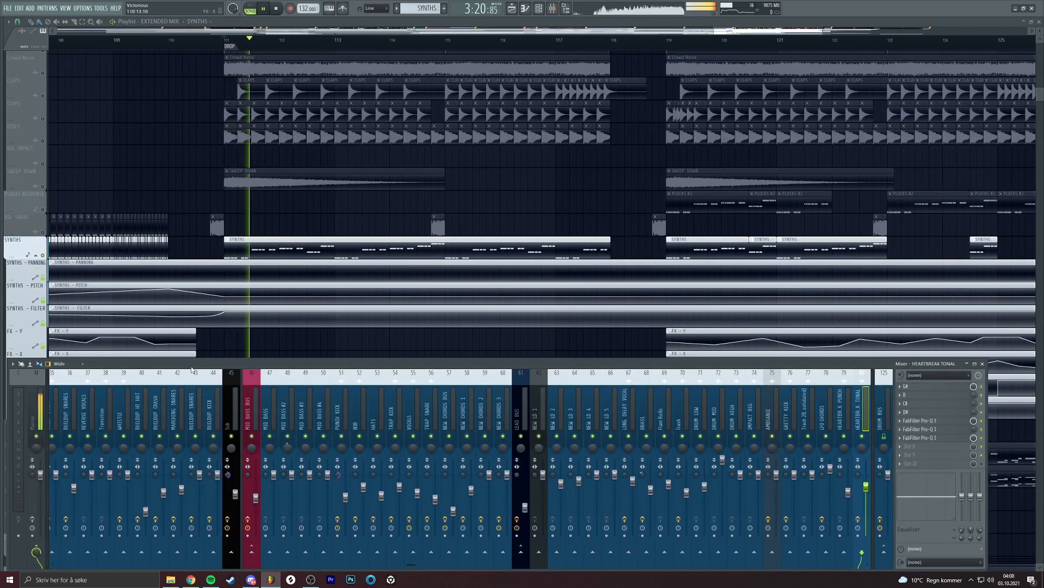
pyautogui.scroll(6, 185, 405)
pyautogui.scroll(-10, 201, 401)
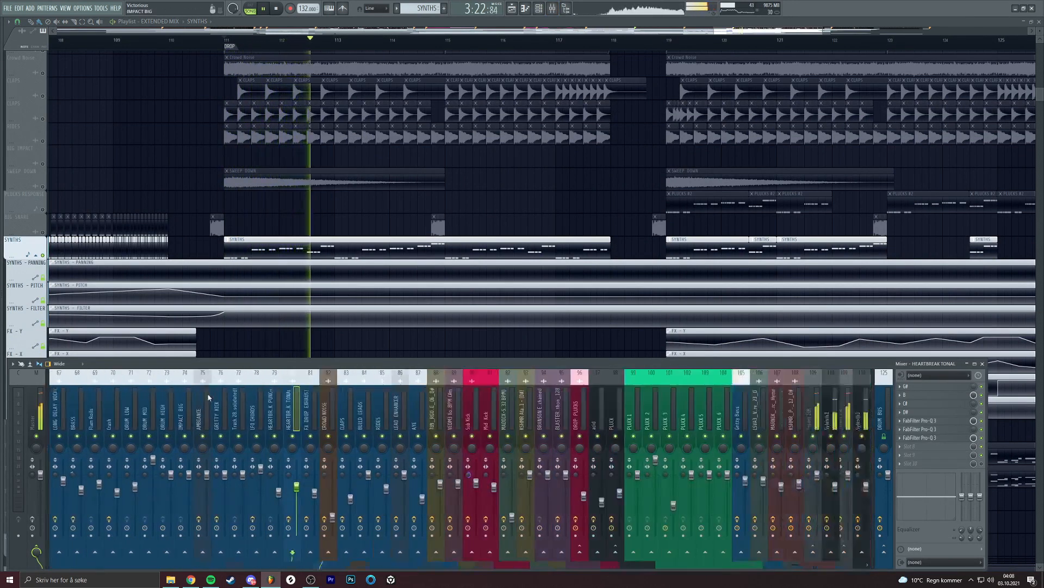
pyautogui.click(598, 413)
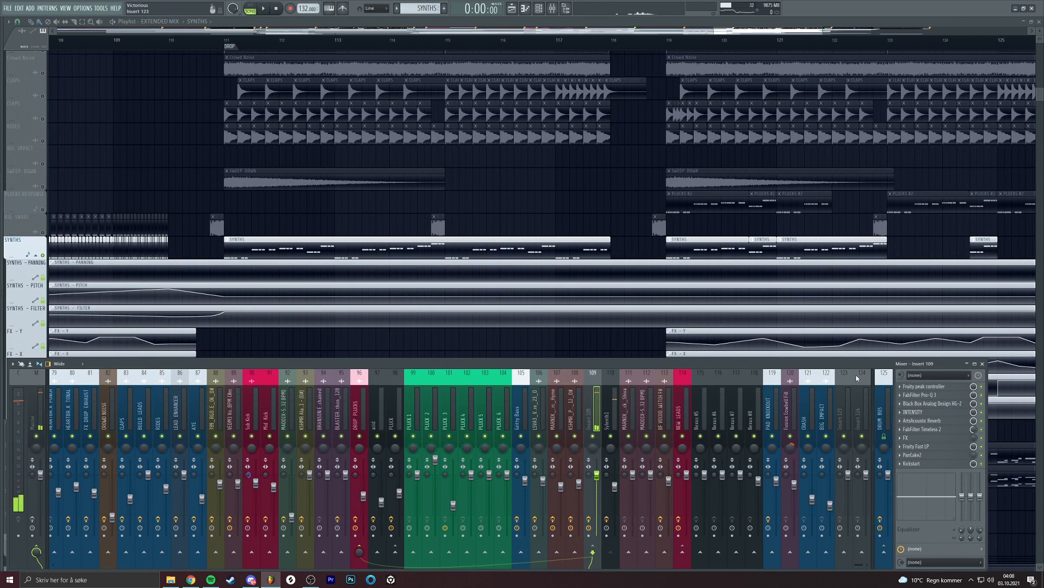
# Inspect the FabFilter Pro-Q 3, Black Box Analog Design HG-2, INTENSITY and ArtsAcoustic Reverb settings on Insert 109
pyautogui.click(928, 397)
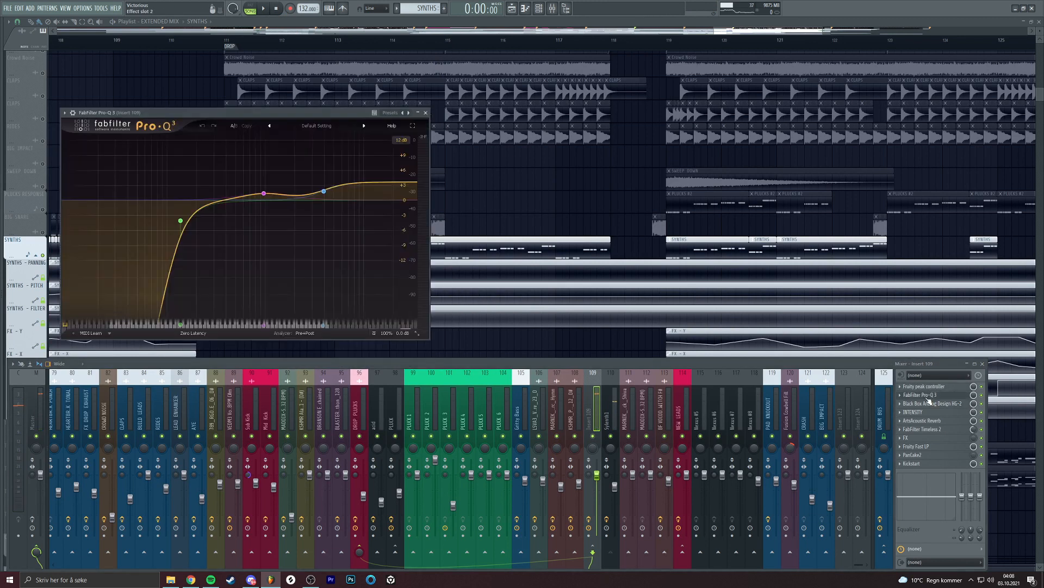
pyautogui.click(929, 395)
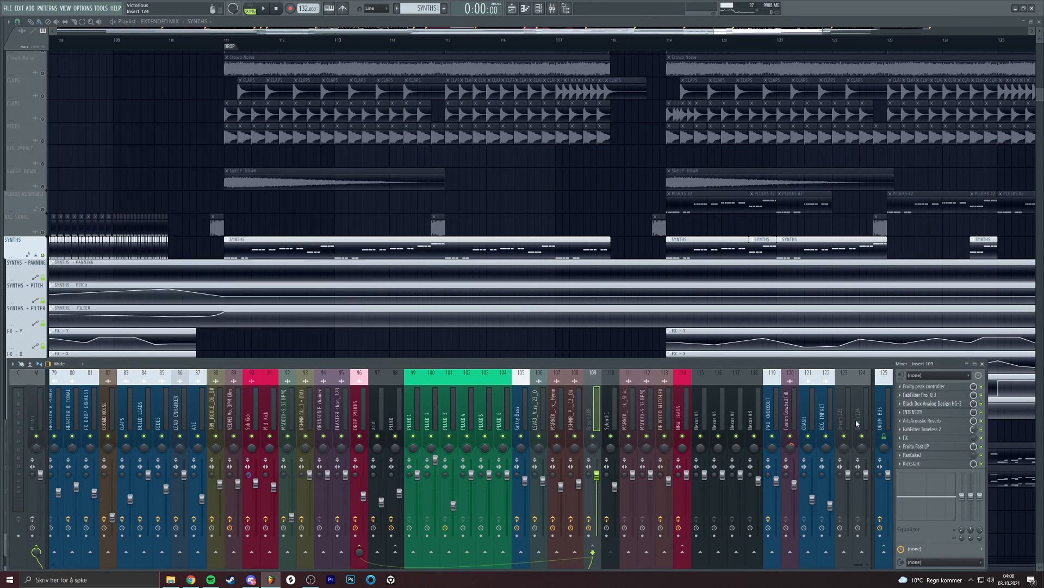
pyautogui.click(916, 406)
pyautogui.click(920, 403)
pyautogui.click(920, 411)
pyautogui.click(920, 412)
pyautogui.click(923, 421)
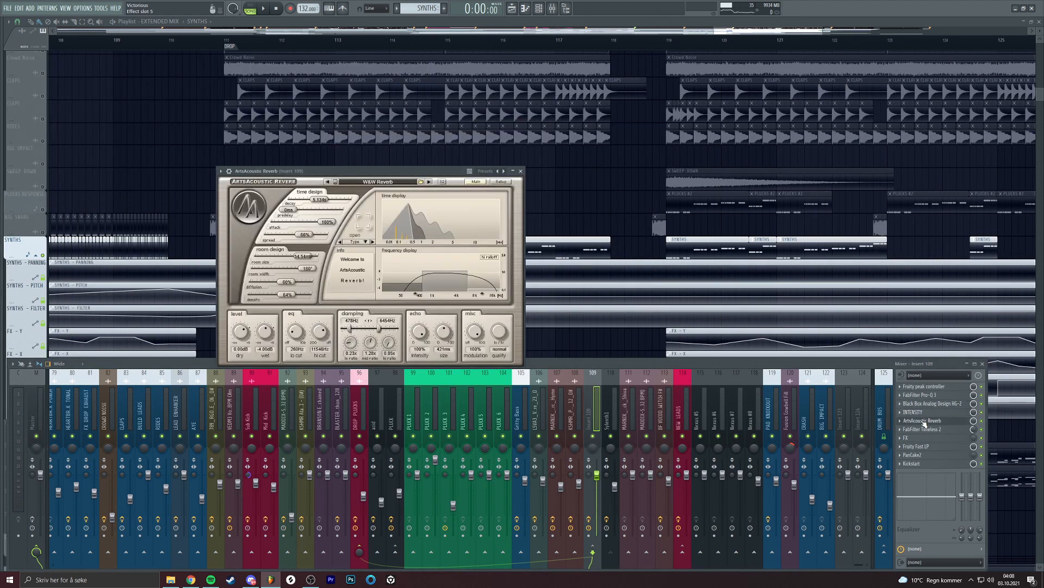
pyautogui.click(915, 421)
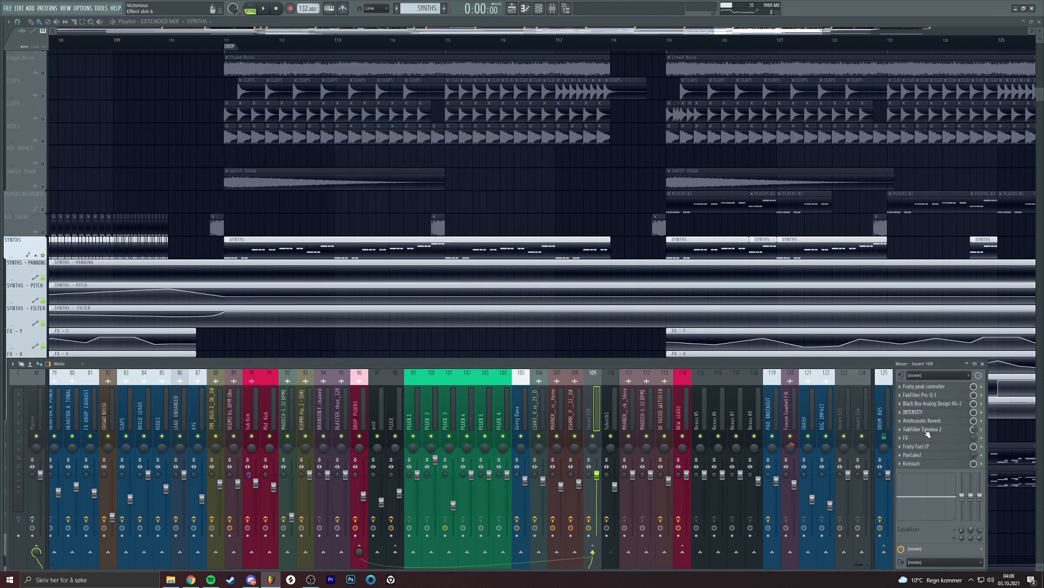
# Inspect the FabFilter Timeless 2, FX Effector, Fruity Fast LP, PanCake2 and Kickstart settings on Insert 109
pyautogui.click(929, 430)
pyautogui.click(934, 430)
pyautogui.click(918, 438)
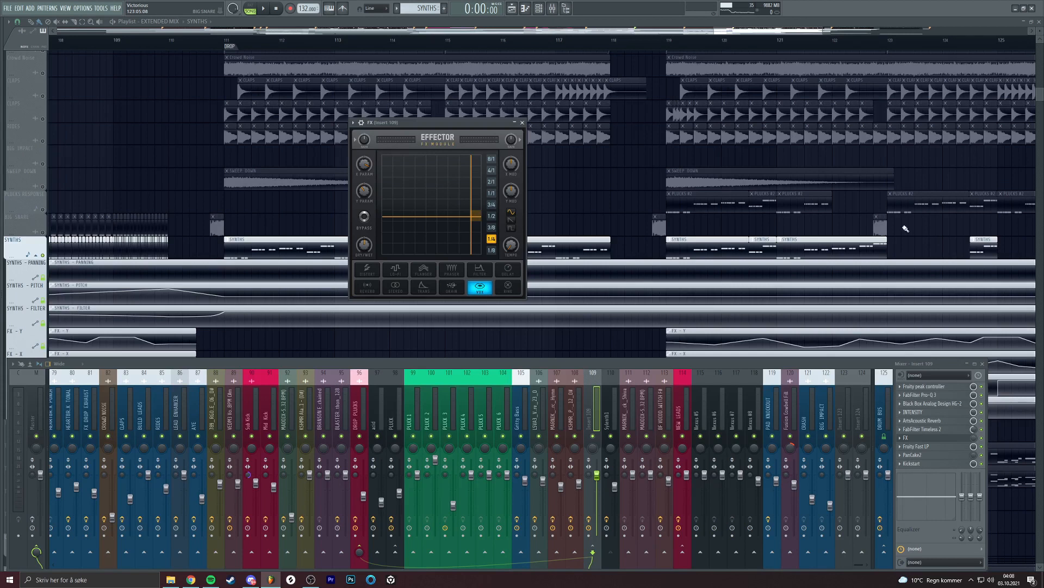
pyautogui.click(936, 447)
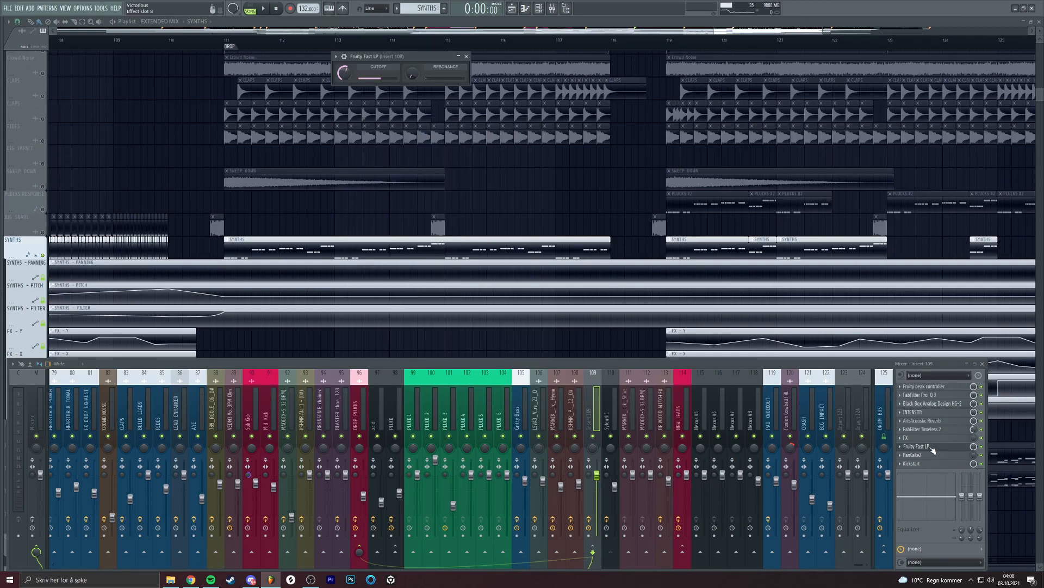
pyautogui.click(934, 450)
pyautogui.click(932, 457)
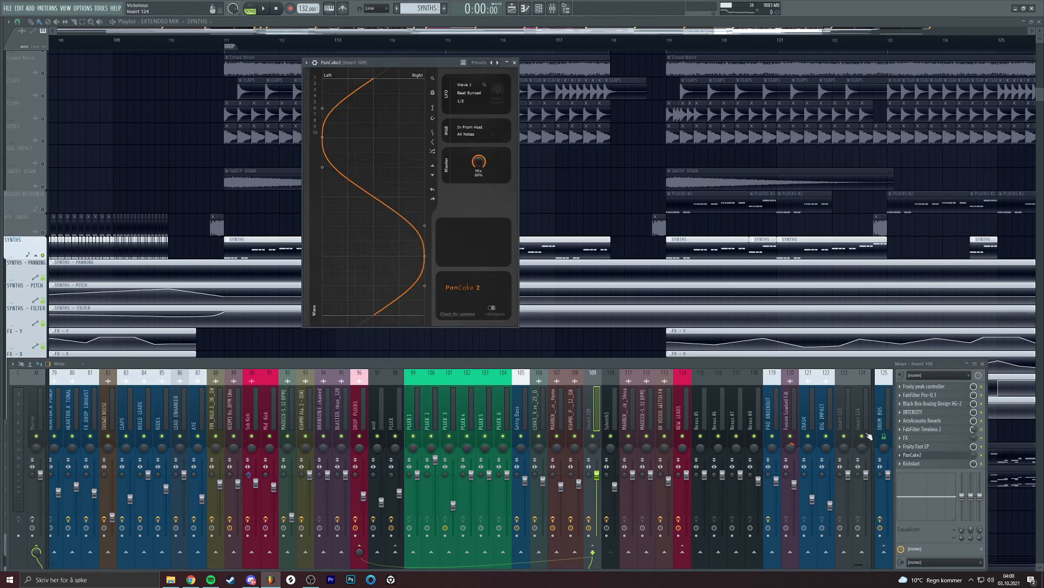
pyautogui.click(914, 455)
pyautogui.click(919, 463)
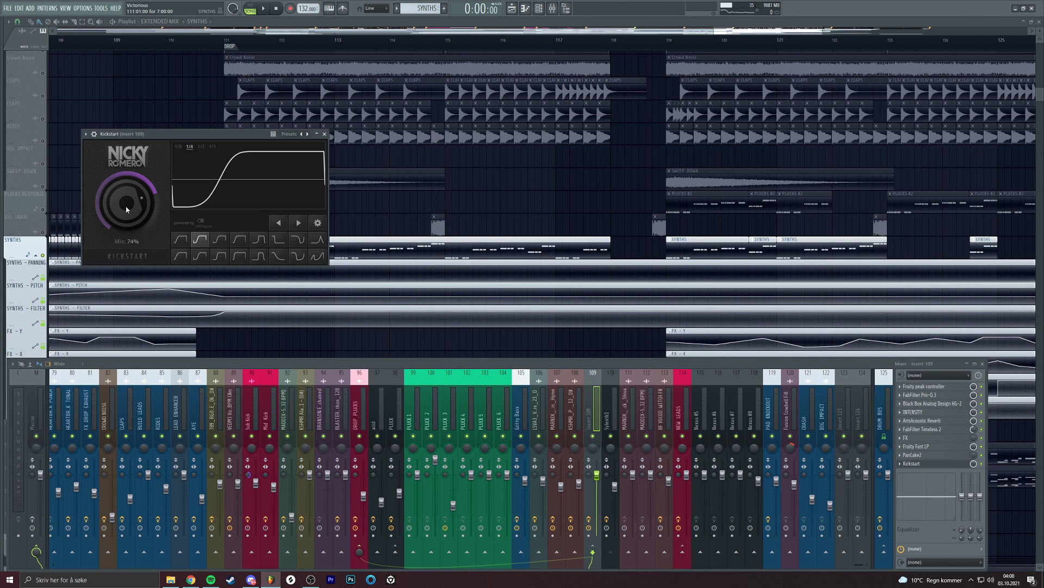
# Close the effect windows and open the Sylenth1 instrument routed to mixer track 110 from the channel rack
pyautogui.press('Escape')
pyautogui.press('Escape')
pyautogui.moveTo(344, 113); pyautogui.dragTo(285, 127)
pyautogui.click(539, 8)
pyautogui.scroll(-15, 156, 240)
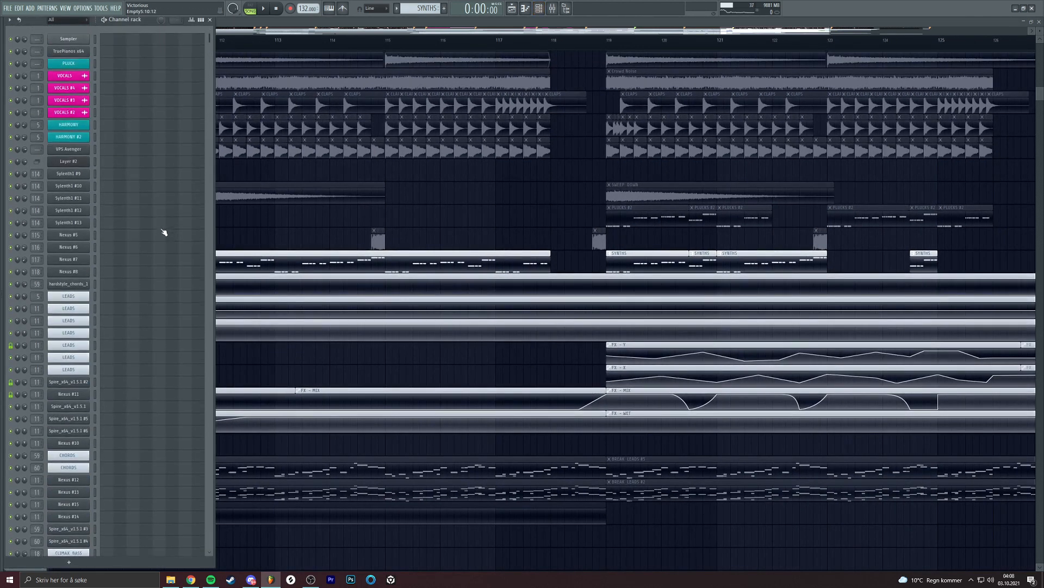
pyautogui.scroll(-20, 154, 222)
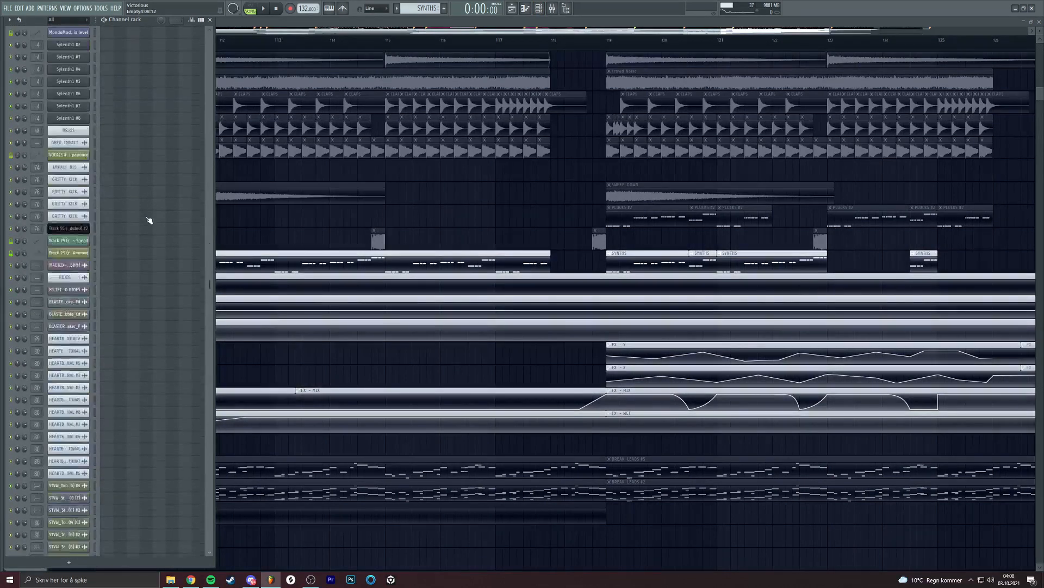
pyautogui.scroll(-15, 148, 217)
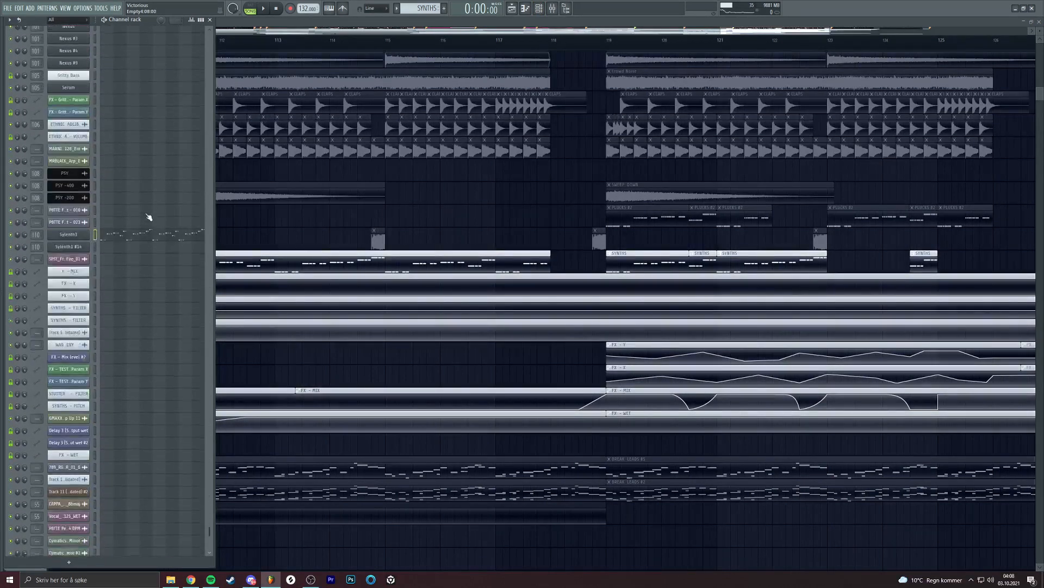
pyautogui.click(70, 150)
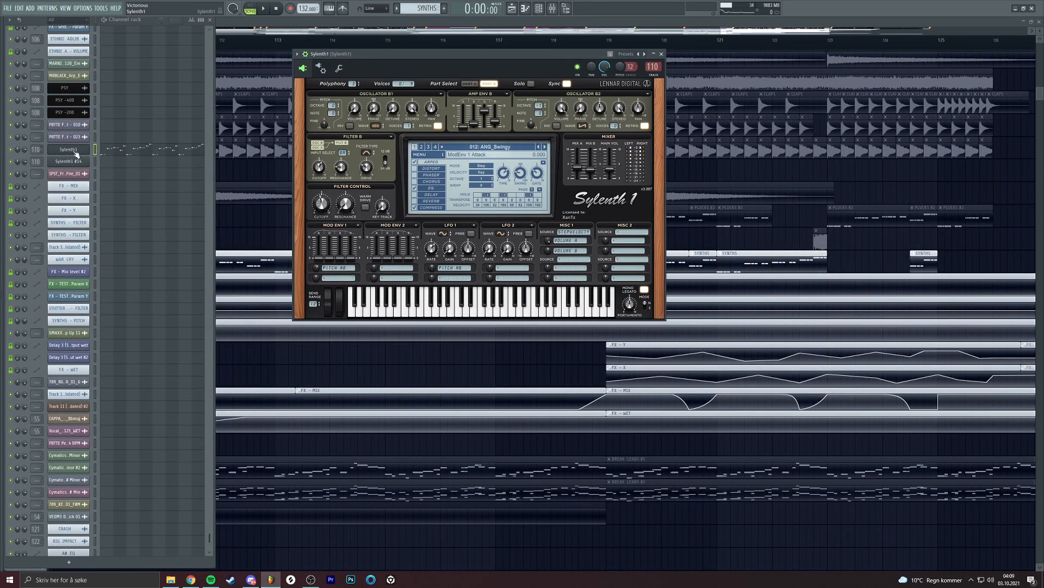
# Examine the Sylenth1 melody notes of the SYNTHS pattern in the piano roll and return to the playlist
pyautogui.click(120, 151)
pyautogui.moveTo(968, 98); pyautogui.dragTo(38, 346)
pyautogui.keyDown('ctrl'); pyautogui.click(80, 268); pyautogui.keyUp('ctrl')
pyautogui.scroll(3, 80, 268)
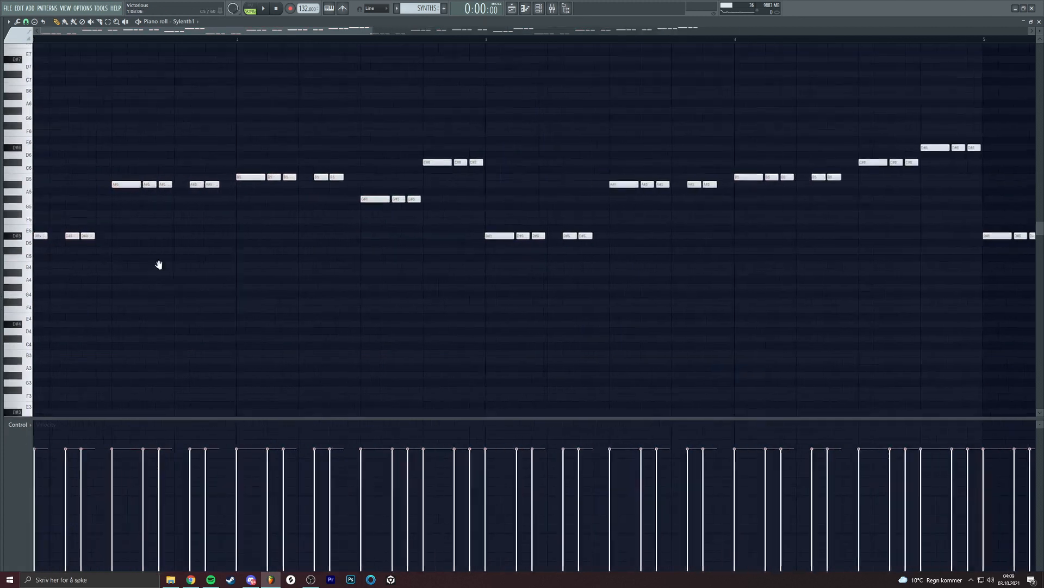
pyautogui.scroll(-3, 169, 255)
pyautogui.moveTo(172, 237); pyautogui.dragTo(36, 242)
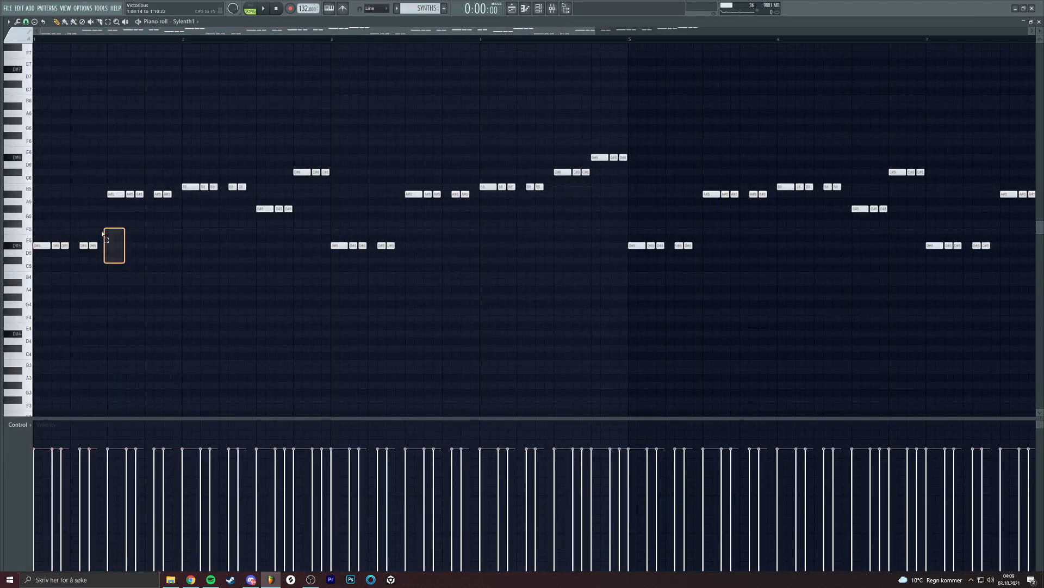
pyautogui.moveTo(154, 192); pyautogui.dragTo(311, 224)
pyautogui.press('Escape')
pyautogui.moveTo(295, 165); pyautogui.dragTo(329, 155)
pyautogui.press('Escape')
pyautogui.press('Escape')
# Play the soloed SYNTHS from the DROP marker while following the notes in the piano roll, and stop back in the playlist
pyautogui.press('space')
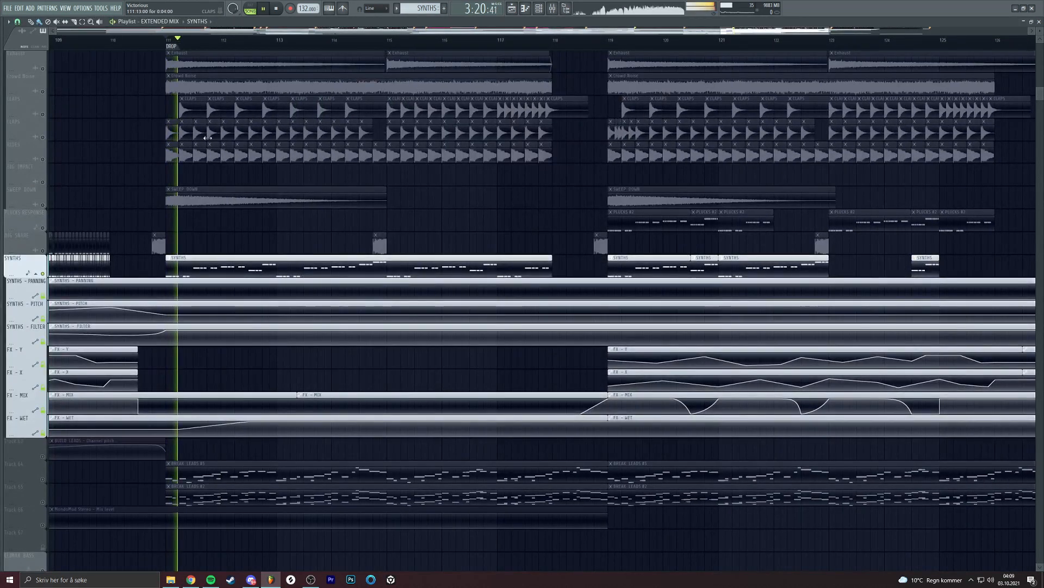
pyautogui.doubleClick(216, 268)
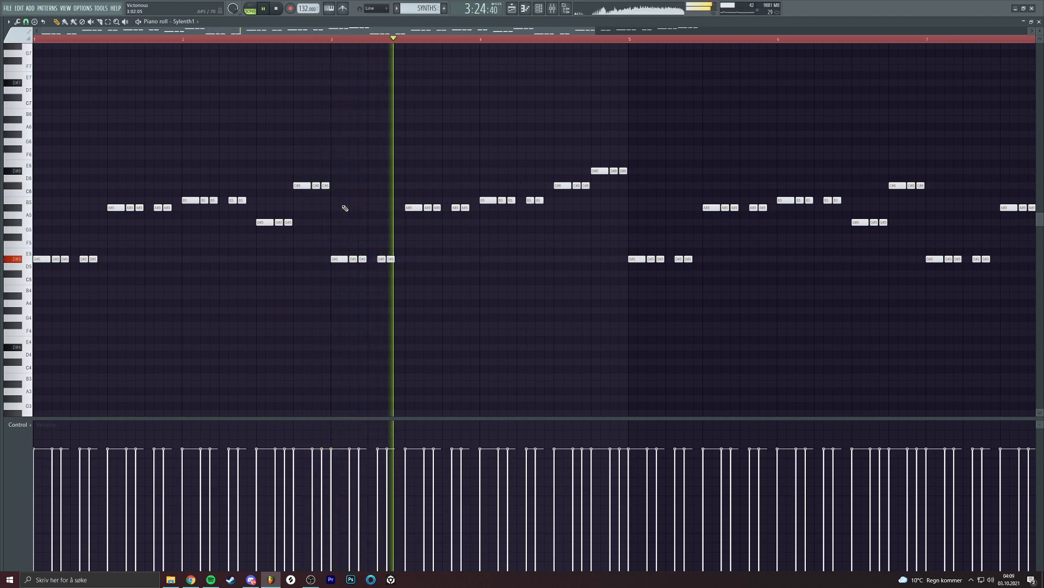
pyautogui.press('Escape')
pyautogui.press('Escape')
pyautogui.moveTo(383, 220); pyautogui.dragTo(411, 200)
pyautogui.press('space')
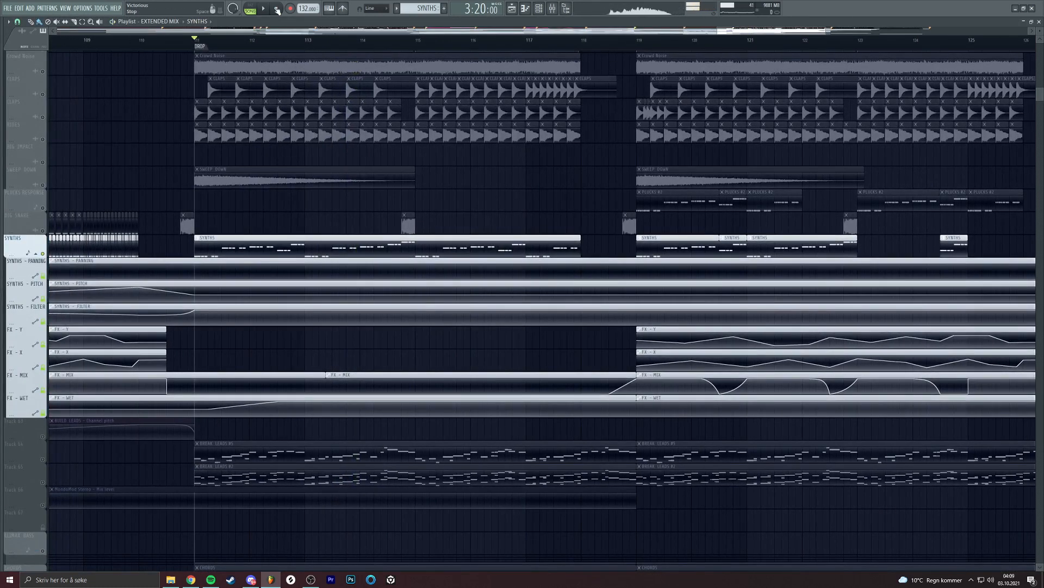
# Look through the Drop's remaining tracks and clear the SYNTHS solo
pyautogui.scroll(4, 294, 212)
pyautogui.scroll(-3, 293, 217)
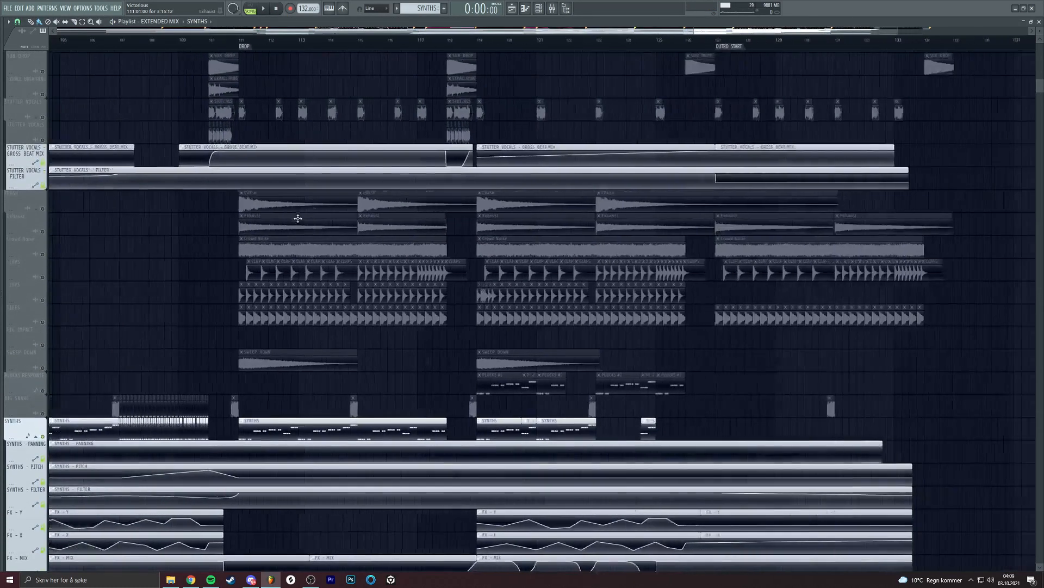
pyautogui.scroll(-5, 337, 213)
pyautogui.scroll(-4, 336, 213)
pyautogui.scroll(6, 332, 218)
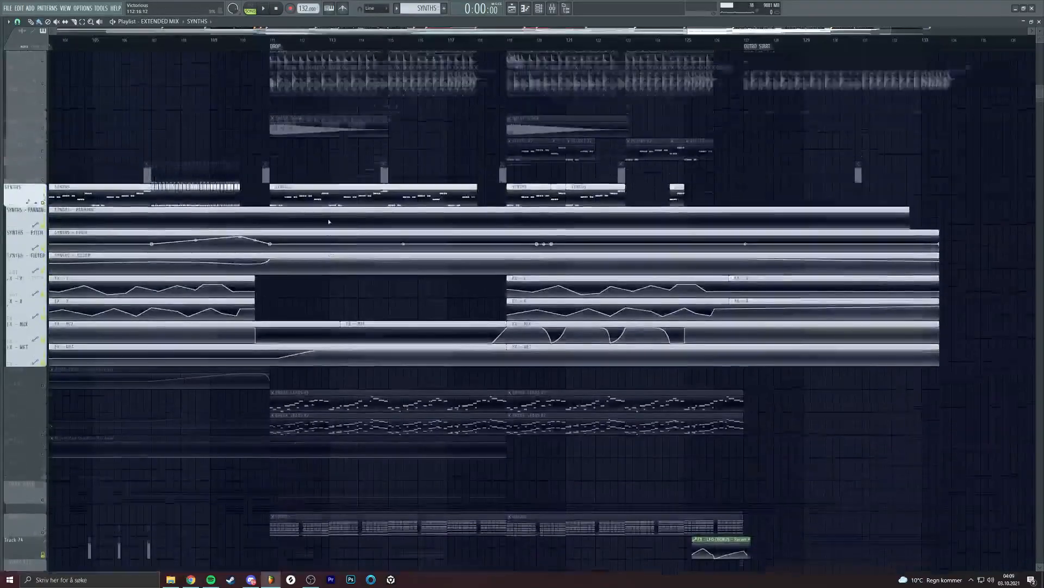
pyautogui.scroll(-3, 329, 220)
pyautogui.moveTo(338, 219); pyautogui.dragTo(326, 188)
pyautogui.rightClick(44, 300)
# Solo the DROP DRUM HITS track, enable TOP LOOP alongside it, and play from the DROP marker
pyautogui.scroll(9, 381, 218)
pyautogui.click(301, 41)
pyautogui.scroll(4, 330, 210)
pyautogui.scroll(2, 306, 186)
pyautogui.rightClick(43, 141)
pyautogui.click(43, 221)
pyautogui.press('space')
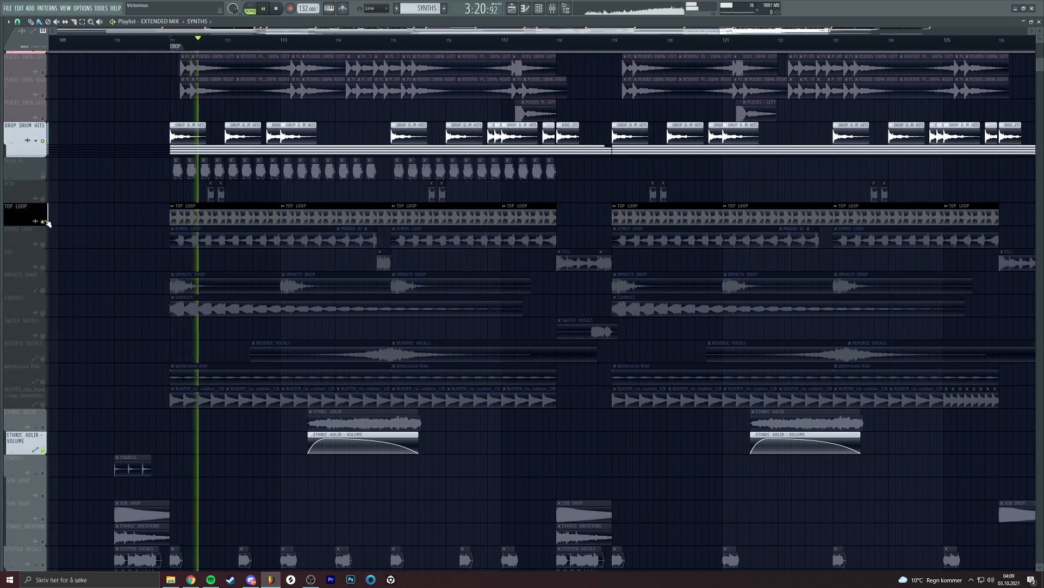
# Isolate DROP DRUM HITS during playback, clear the solo and stop playing
pyautogui.rightClick(44, 142)
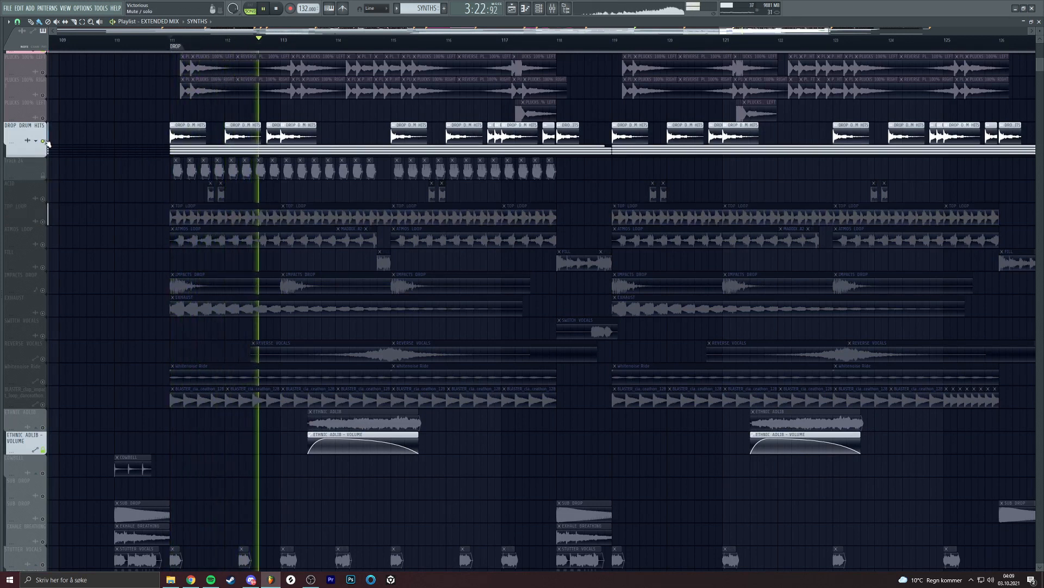
pyautogui.rightClick(44, 142)
pyautogui.press('space')
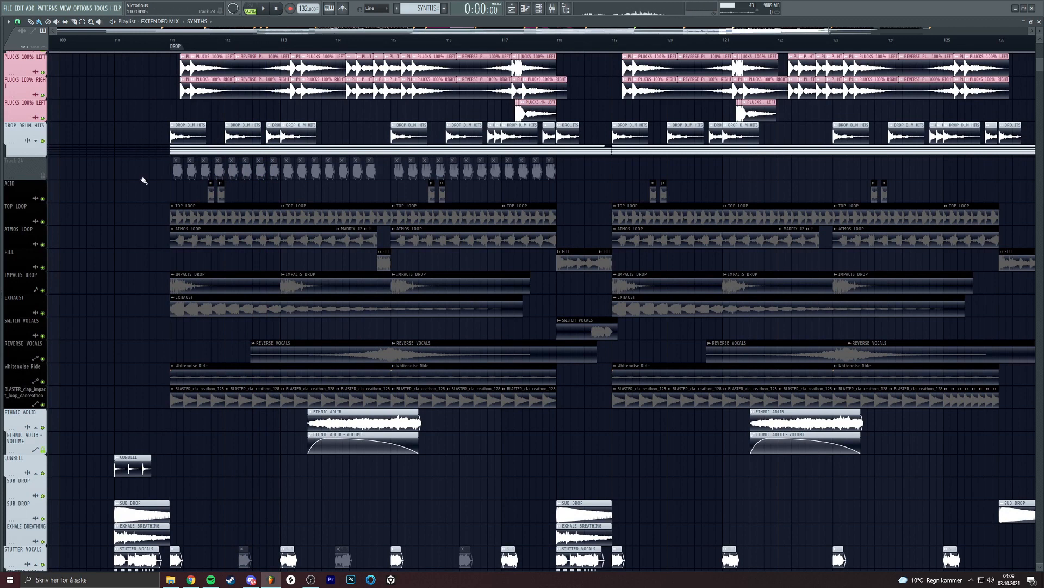
# Open the sample settings of a PLUCKS 100% LEFT clip in the Drop and close them again
pyautogui.scroll(-5, 168, 181)
pyautogui.scroll(6, 168, 182)
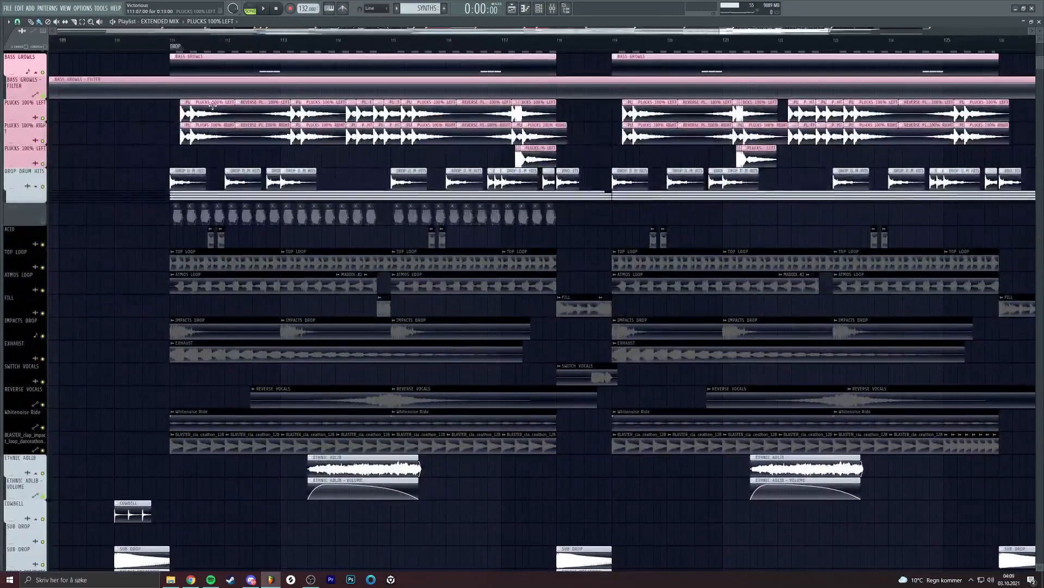
pyautogui.doubleClick(213, 106)
pyautogui.doubleClick(311, 157)
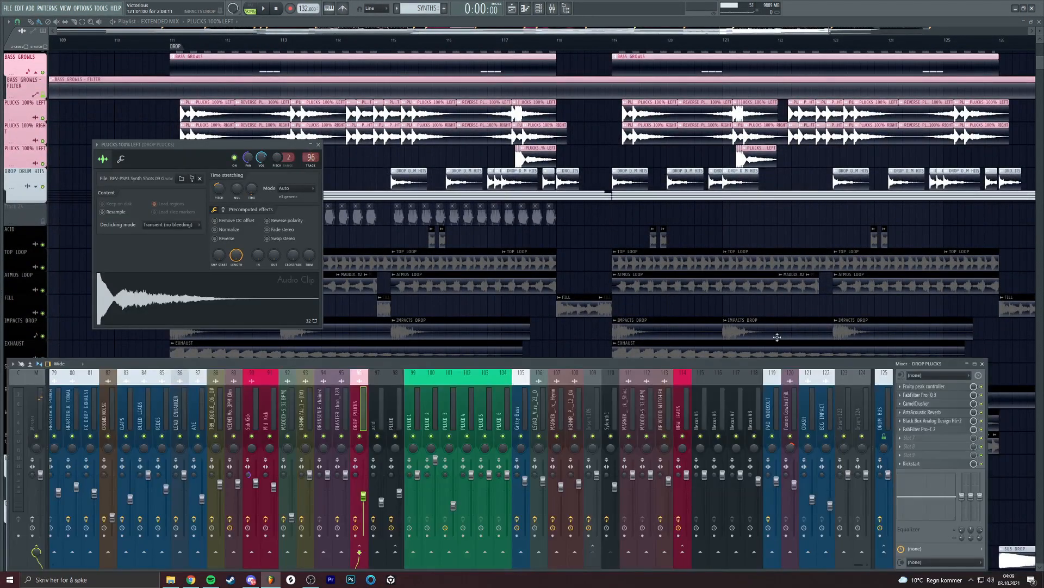
pyautogui.click(319, 144)
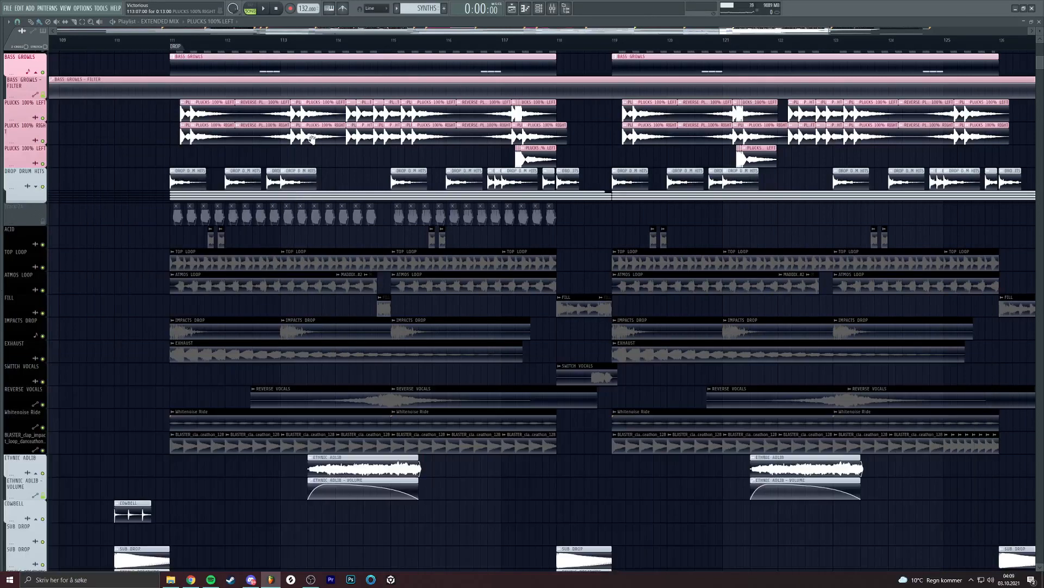
# Solo the PLUCKS 100% LEFT track and enable PLUCKS 100% RIGHT and SYNTHS alongside it
pyautogui.rightClick(43, 118)
pyautogui.click(43, 140)
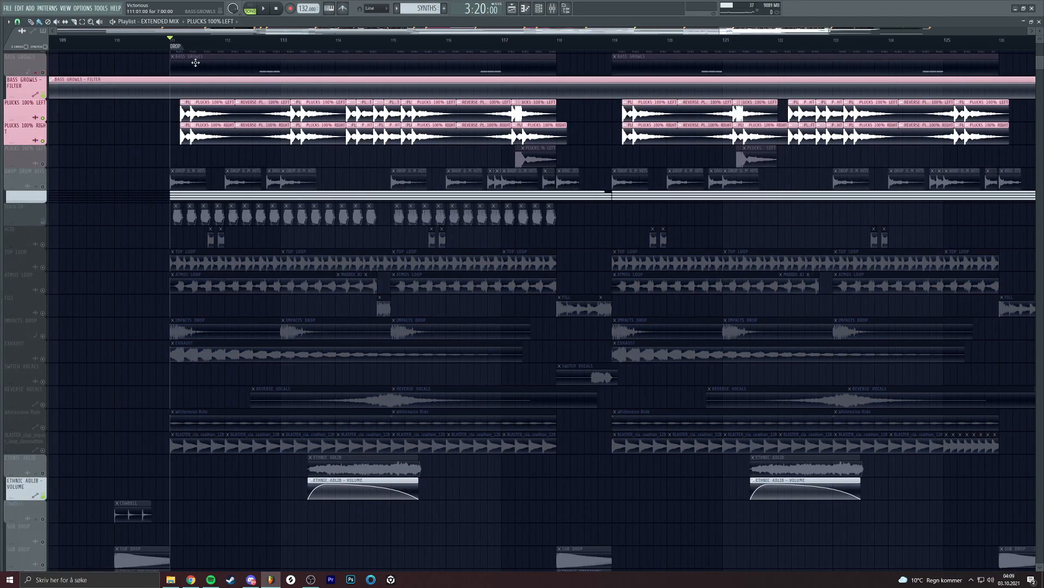
pyautogui.scroll(-10, 240, 194)
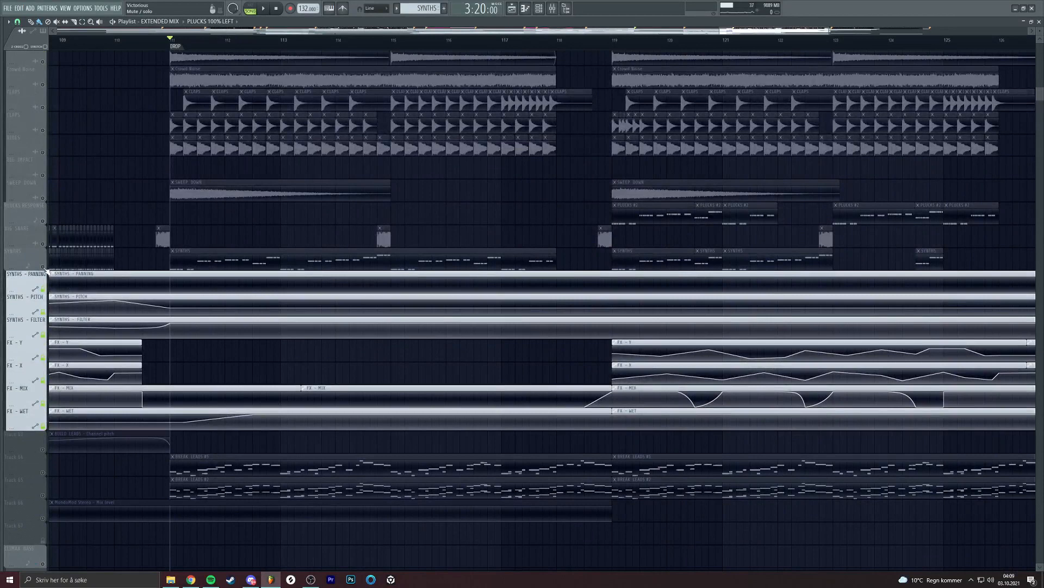
pyautogui.click(43, 266)
pyautogui.scroll(15, 196, 263)
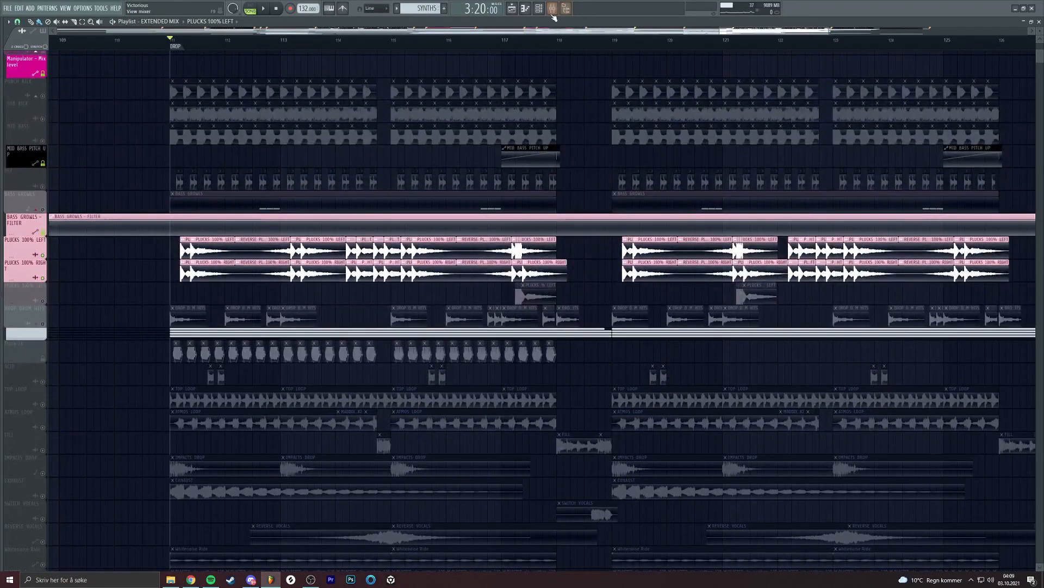
# Open FabFilter Pro-C 2 on the DROP PLUCKS mixer track and watch its compression while playing from the DROP marker
pyautogui.click(553, 15)
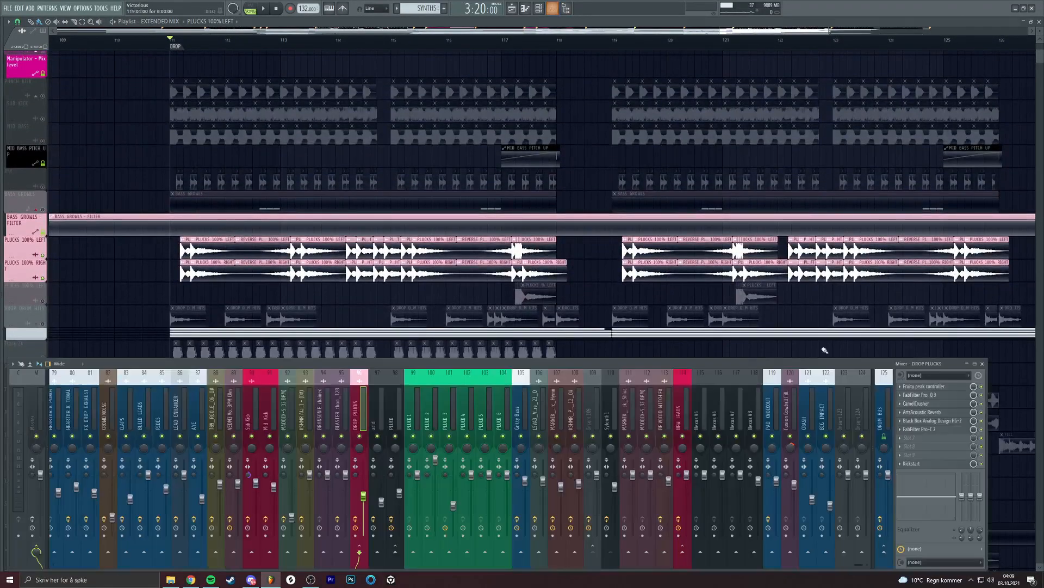
pyautogui.click(949, 430)
pyautogui.moveTo(257, 103); pyautogui.dragTo(422, 124)
pyautogui.press('space')
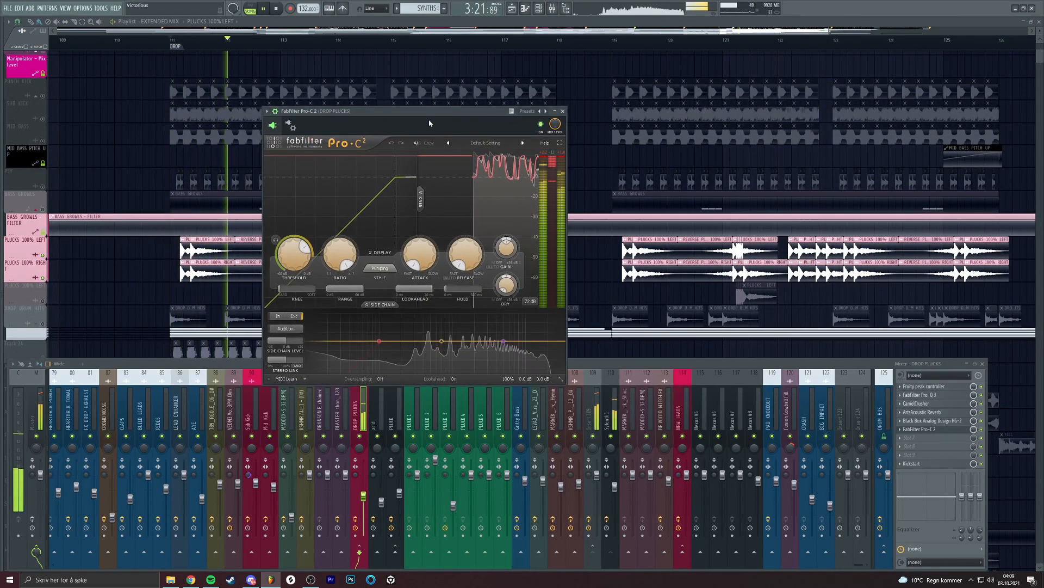
pyautogui.moveTo(413, 123); pyautogui.dragTo(698, 86)
pyautogui.press('space')
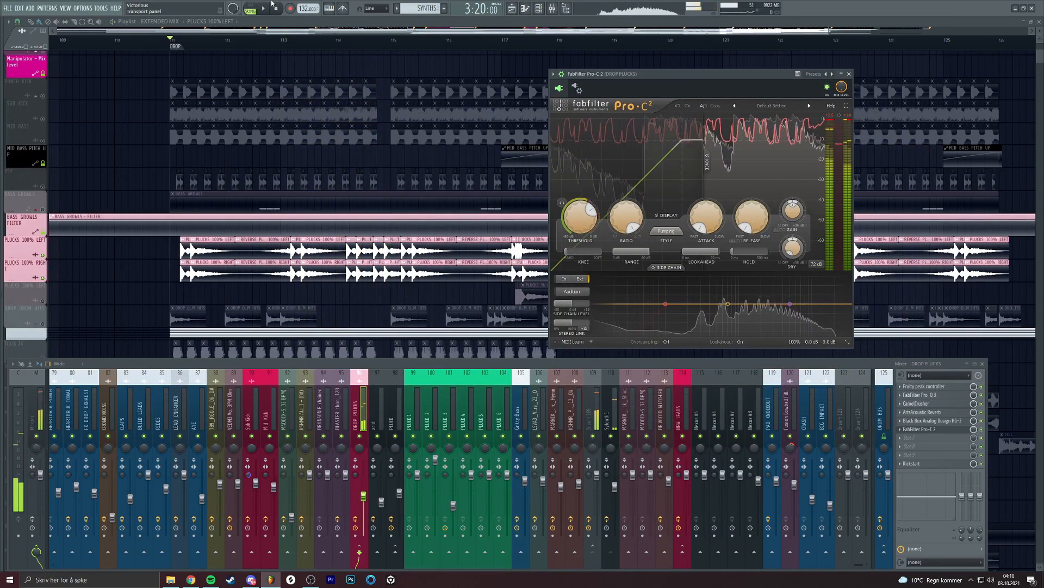
pyautogui.moveTo(629, 80); pyautogui.dragTo(616, 72)
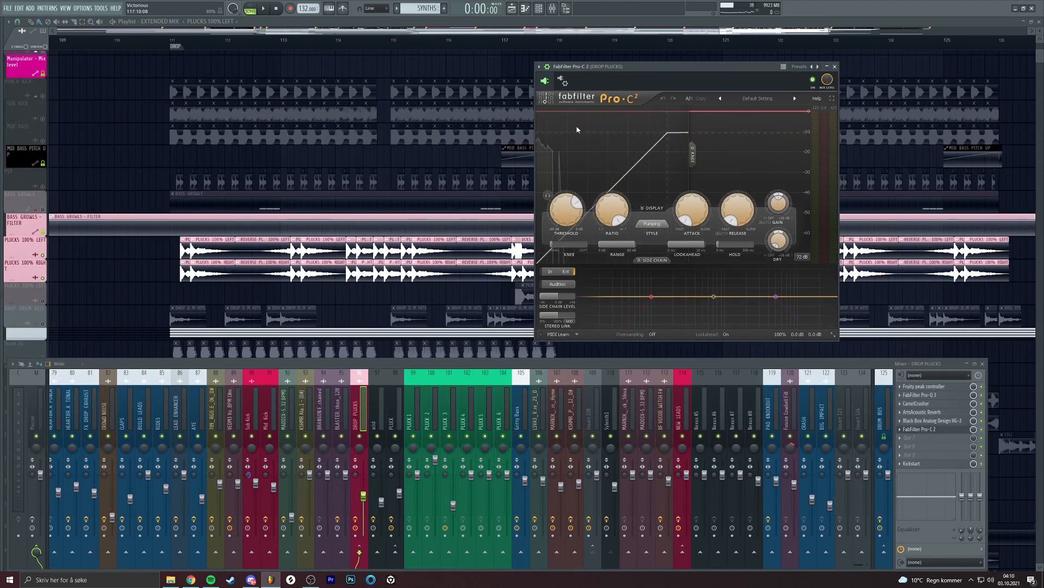
pyautogui.moveTo(627, 69); pyautogui.dragTo(605, 69)
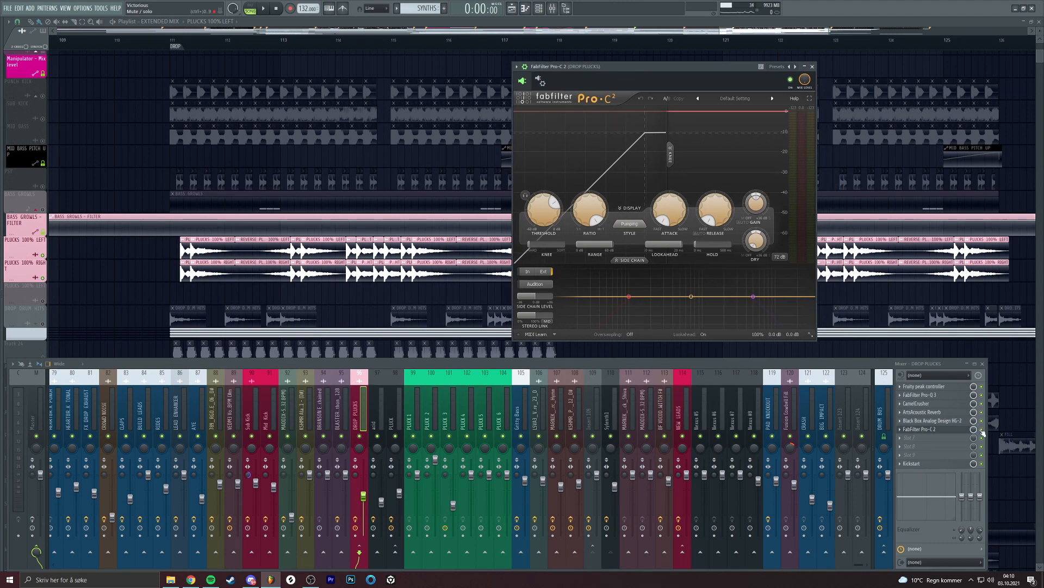
# Replay the plucks and synths from the DROP marker, check Pro-C 2 on DROP PLUCKS once more and close it
pyautogui.moveTo(180, 42); pyautogui.dragTo(163, 40)
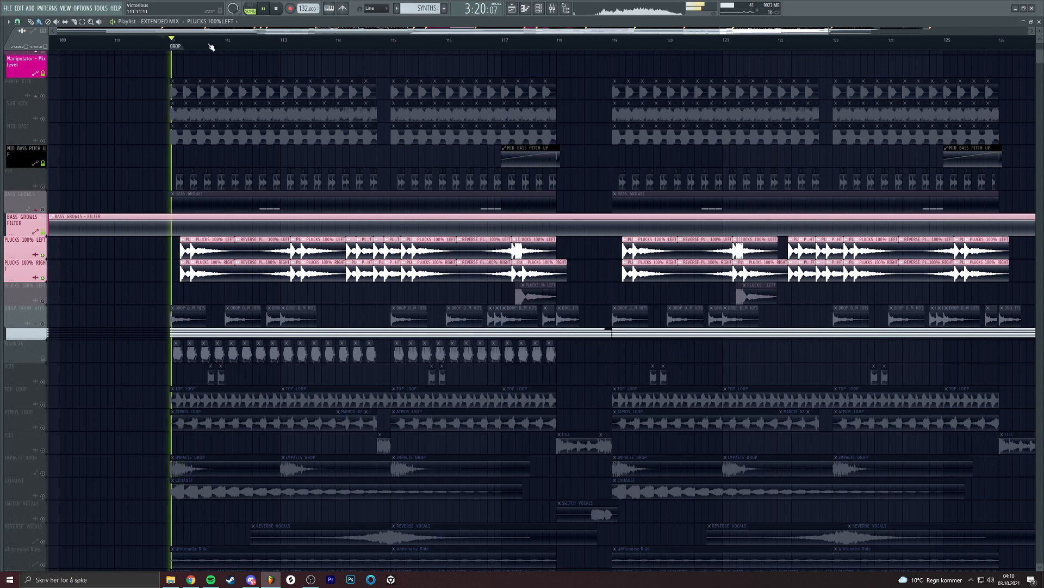
pyautogui.click(554, 9)
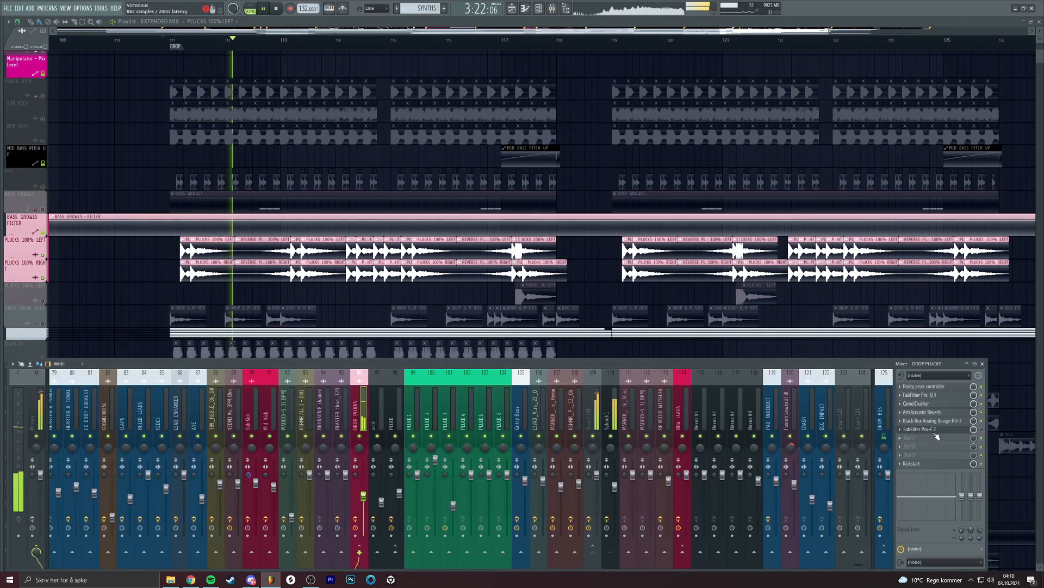
pyautogui.click(937, 430)
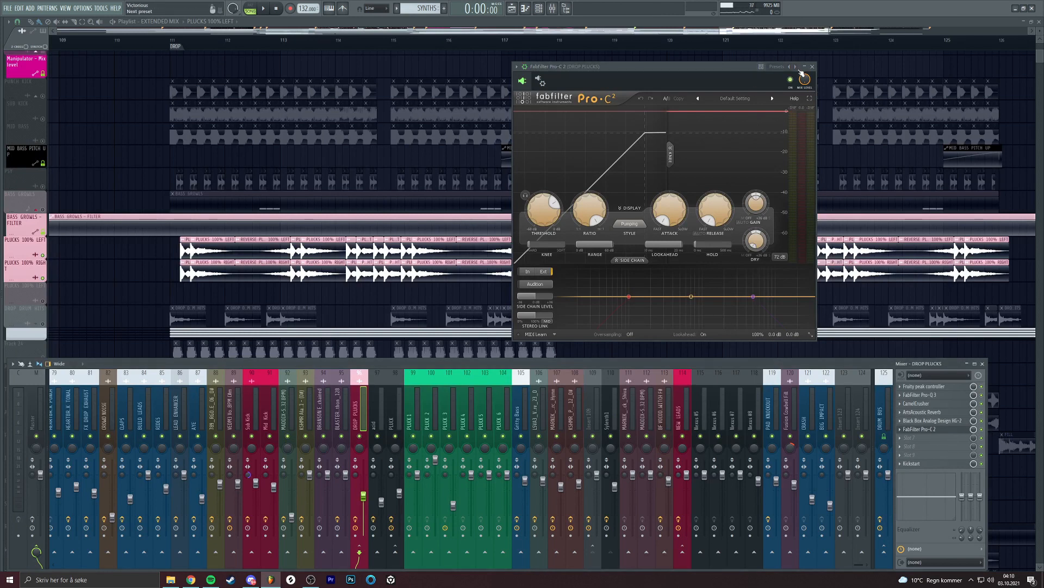
pyautogui.click(813, 68)
# Save the project and highlight the PLUCKS 100% LEFT and PLUCKS 100% RIGHT clips across the Drop
pyautogui.moveTo(168, 246)
pyautogui.mouseDown()
pyautogui.moveTo(573, 275)
pyautogui.moveTo(180, 252)
pyautogui.mouseUp()
pyautogui.keyDown('ctrl'); pyautogui.click(586, 268); pyautogui.keyUp('ctrl')
pyautogui.keyDown('ctrl'); pyautogui.click(176, 250); pyautogui.keyUp('ctrl')
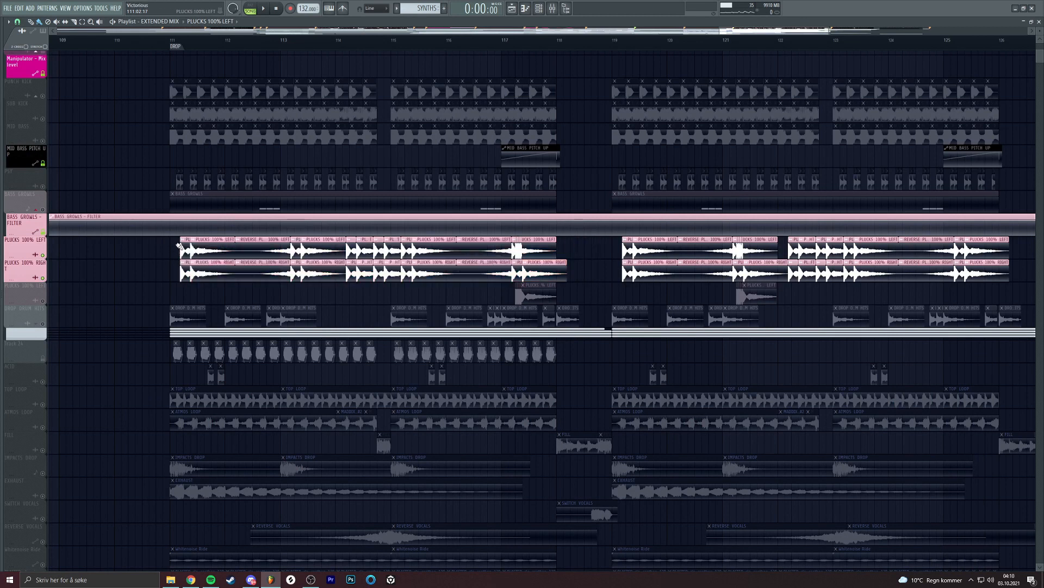
pyautogui.moveTo(430, 244); pyautogui.dragTo(396, 242)
pyautogui.hotkey('ctrl', 's')
pyautogui.scroll(-3, 506, 243)
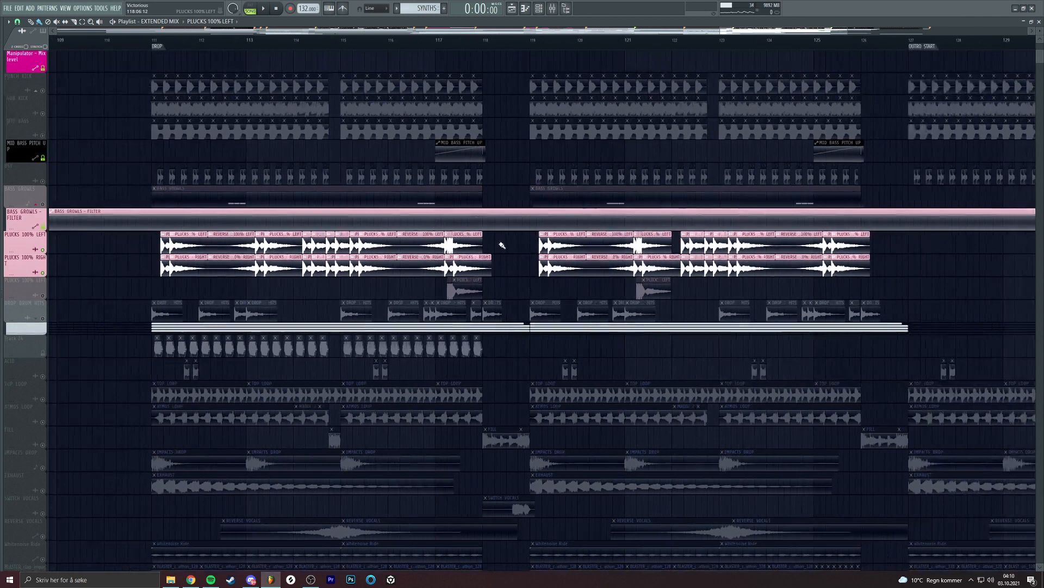
pyautogui.moveTo(137, 239); pyautogui.dragTo(286, 245)
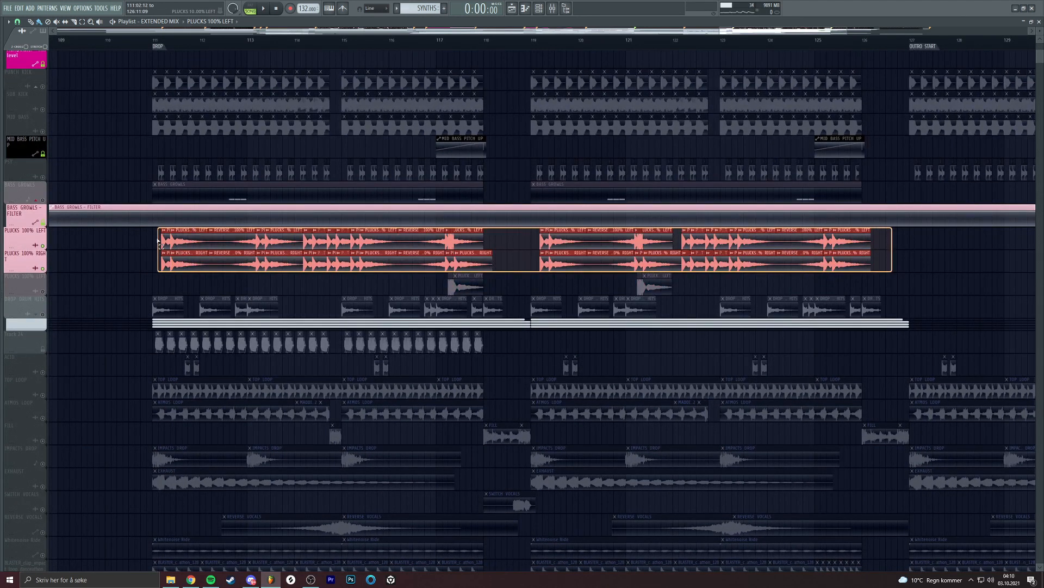
pyautogui.moveTo(158, 243); pyautogui.dragTo(158, 243)
# Clear the plucks solo and set the playback position to the DROP marker
pyautogui.scroll(-3, 223, 220)
pyautogui.rightClick(44, 108)
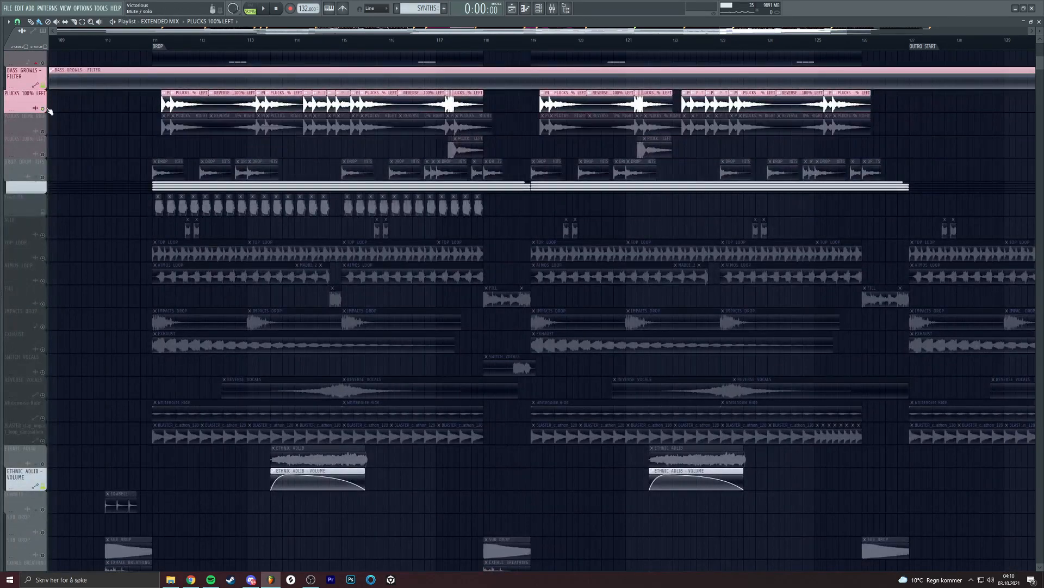
pyautogui.rightClick(44, 108)
pyautogui.click(154, 40)
# Look through the Drop's remaining tracks, from the vocals and claps down to the synth automation and back up
pyautogui.scroll(-1, 210, 124)
pyautogui.moveTo(204, 147); pyautogui.dragTo(241, 246)
pyautogui.scroll(-4, 334, 173)
pyautogui.scroll(-3, 332, 173)
pyautogui.scroll(-5, 376, 161)
pyautogui.scroll(3, 376, 160)
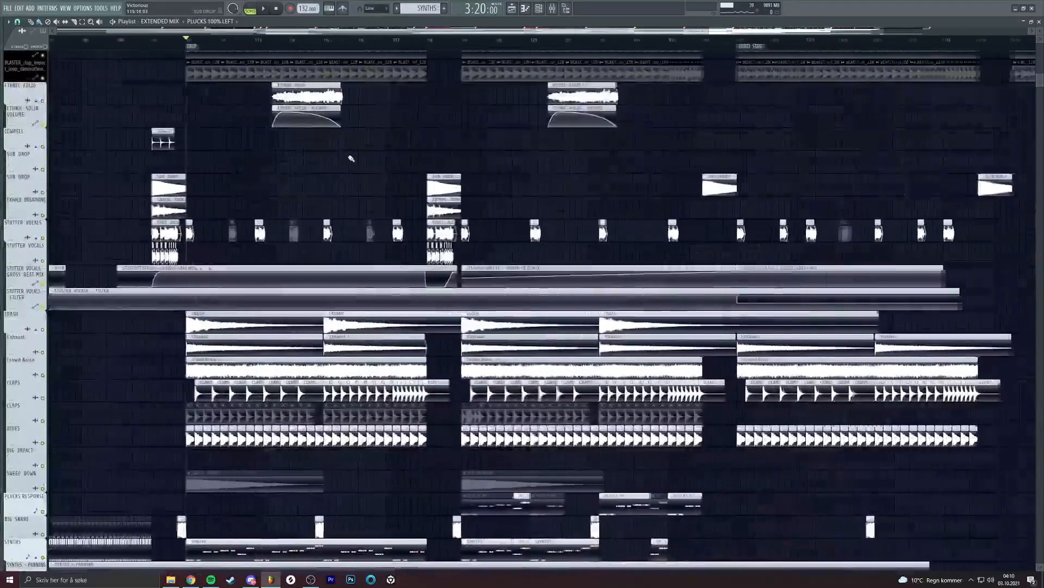
pyautogui.scroll(-4, 364, 157)
pyautogui.scroll(-9, 365, 158)
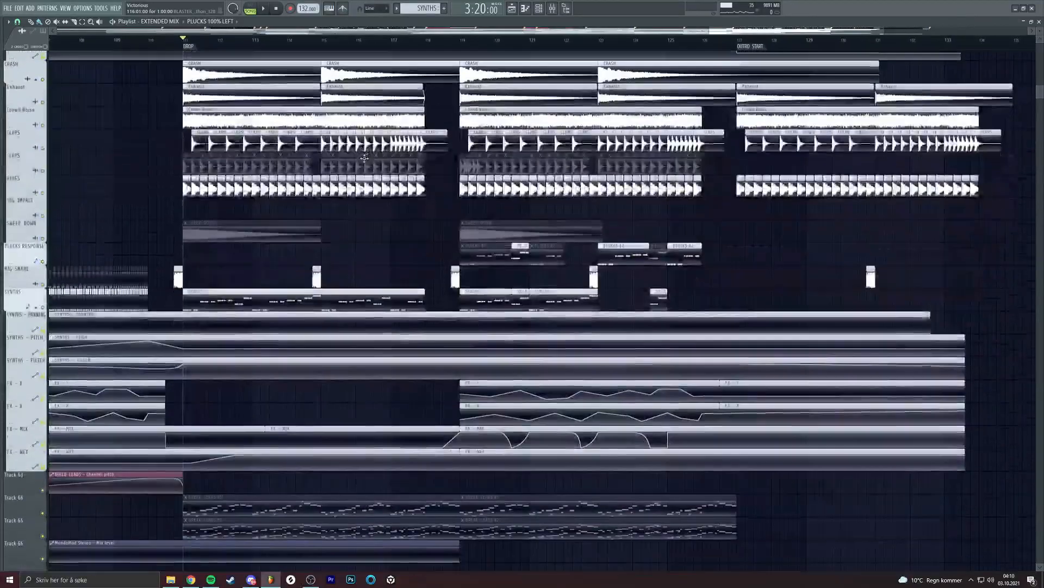
pyautogui.scroll(-1, 365, 158)
pyautogui.scroll(13, 394, 158)
pyautogui.moveTo(409, 56); pyautogui.dragTo(371, 157)
pyautogui.scroll(12, 410, 148)
pyautogui.scroll(-12, 372, 158)
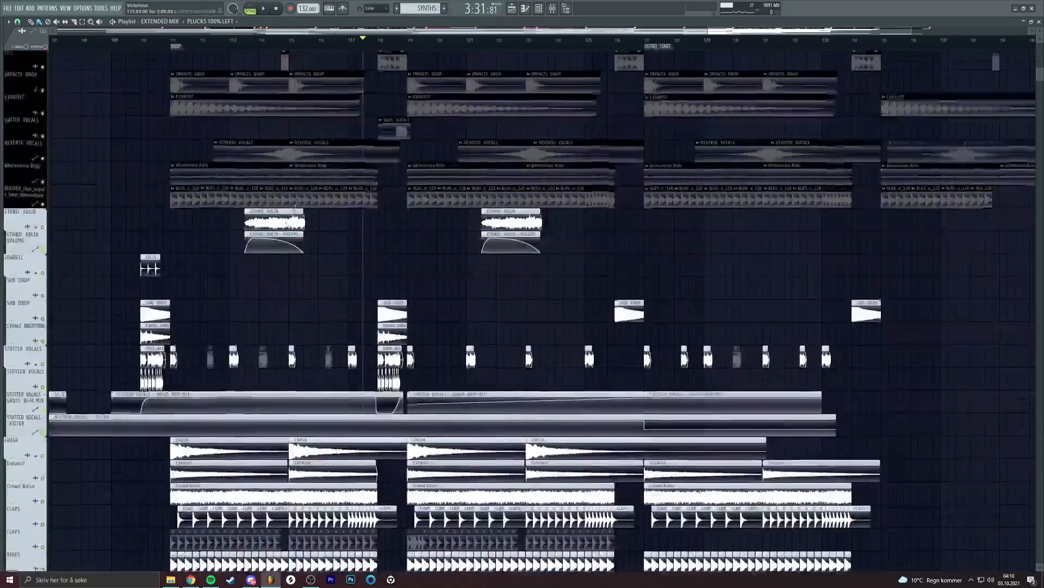
pyautogui.scroll(11, 292, 212)
pyautogui.moveTo(357, 197); pyautogui.dragTo(312, 176)
pyautogui.scroll(-10, 340, 194)
pyautogui.scroll(2, 341, 166)
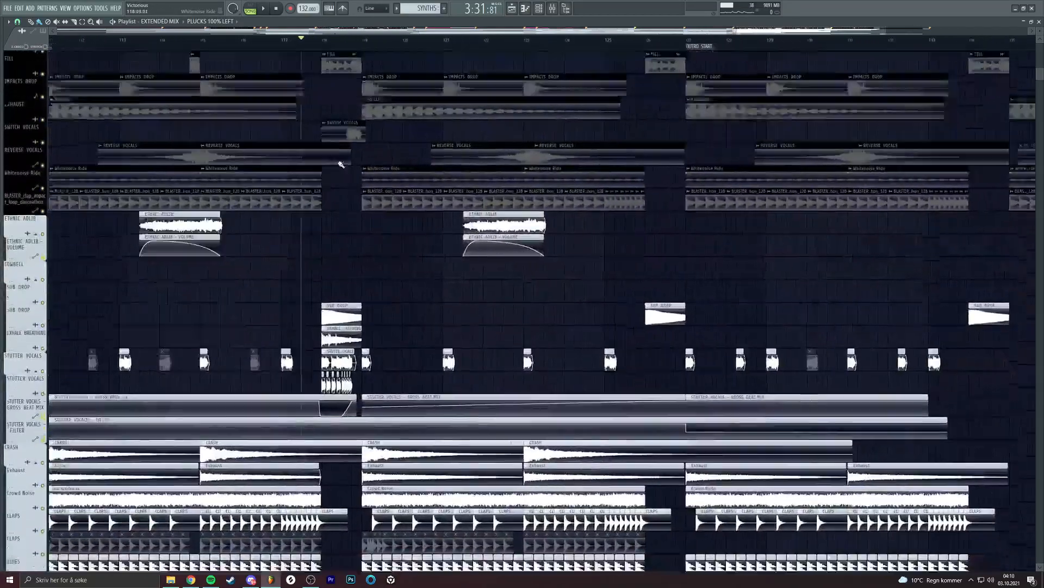
pyautogui.scroll(6, 342, 164)
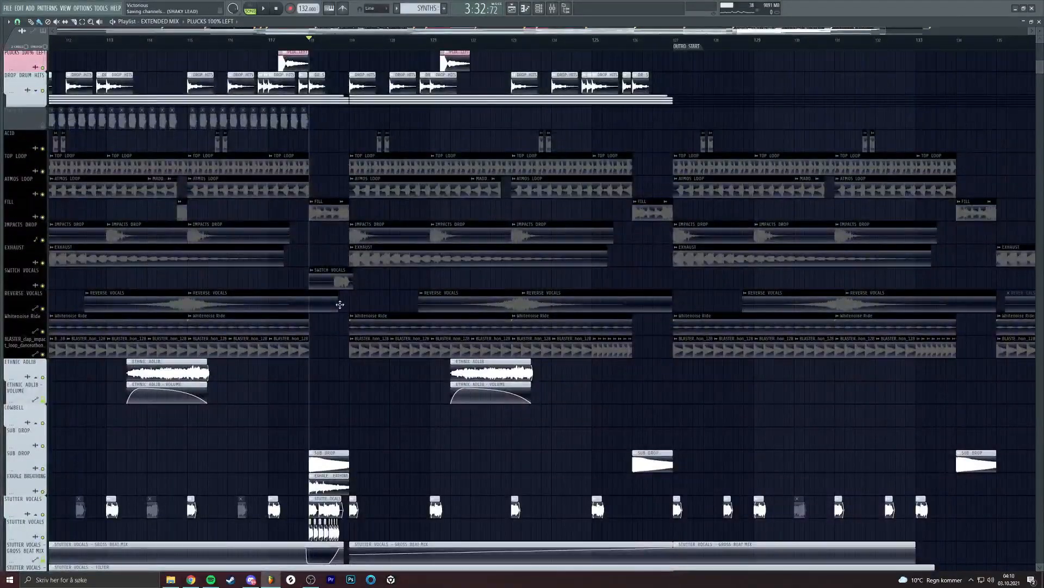
# Solo the SWITCH VOCALS track, play its clip between the two drop halves, and clear the solo
pyautogui.scroll(4, 253, 279)
pyautogui.rightClick(43, 286)
pyautogui.press('space')
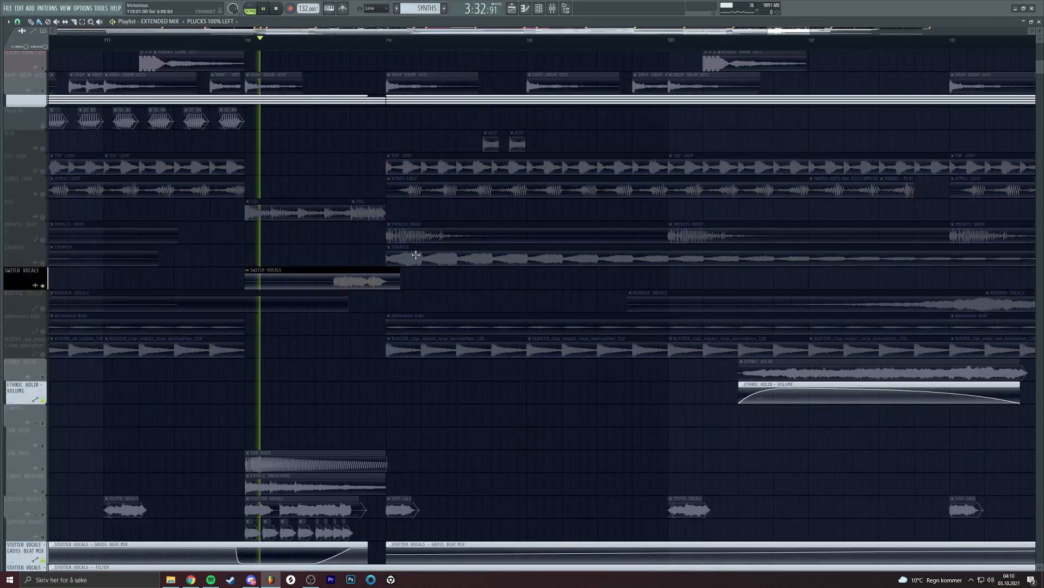
pyautogui.moveTo(417, 253); pyautogui.dragTo(298, 246)
pyautogui.scroll(-2, 300, 245)
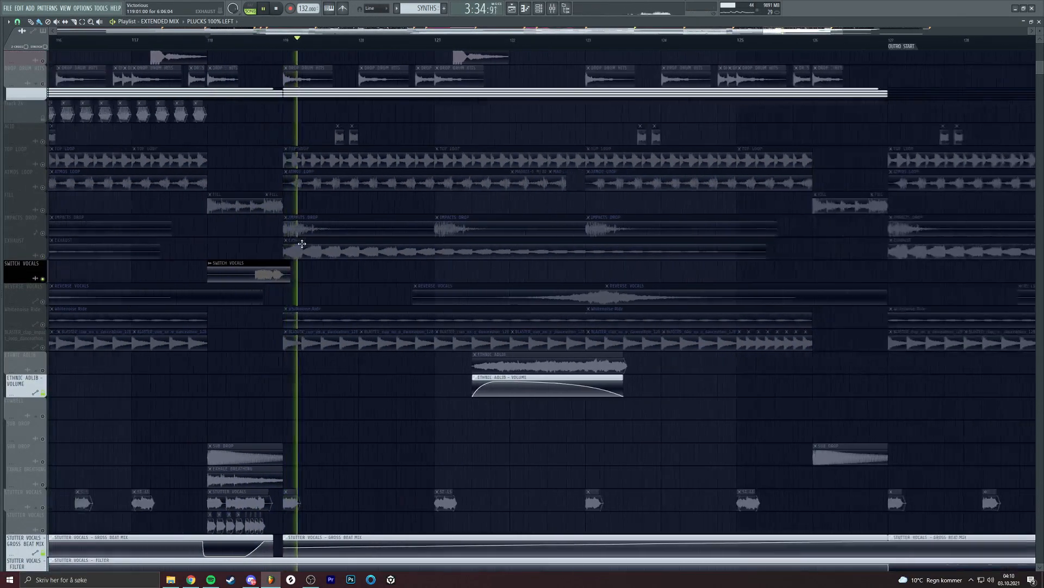
pyautogui.rightClick(44, 281)
# Solo the SYNTHS track and play it from the start of the Drop's second half
pyautogui.scroll(5, 304, 212)
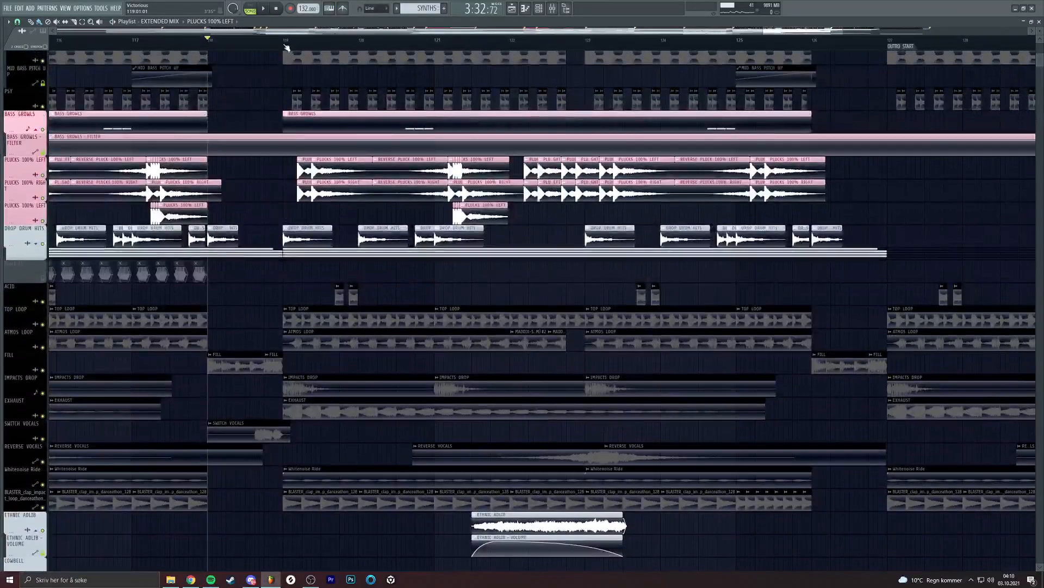
pyautogui.scroll(-10, 331, 161)
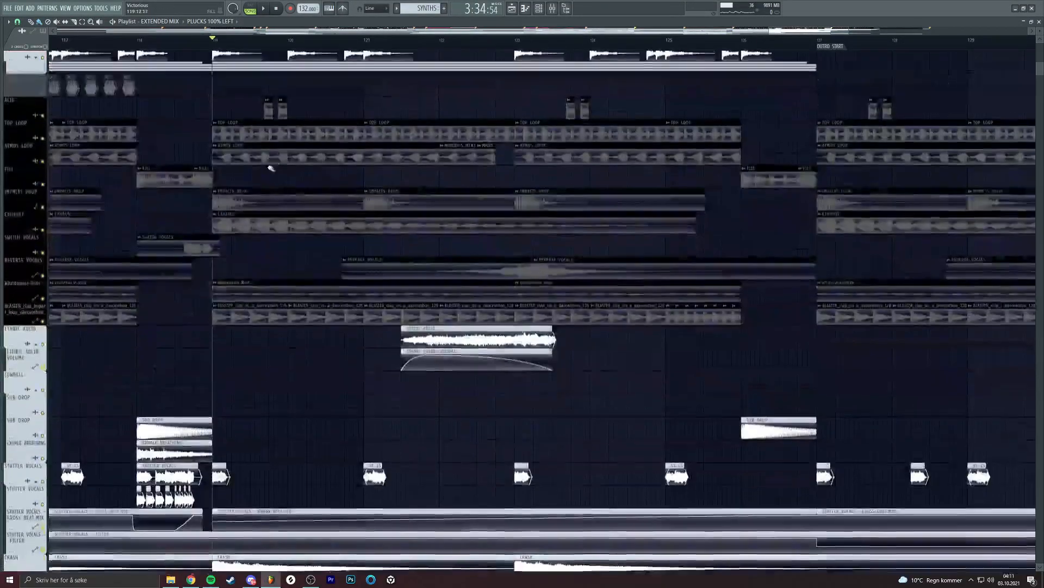
pyautogui.scroll(-10, 272, 173)
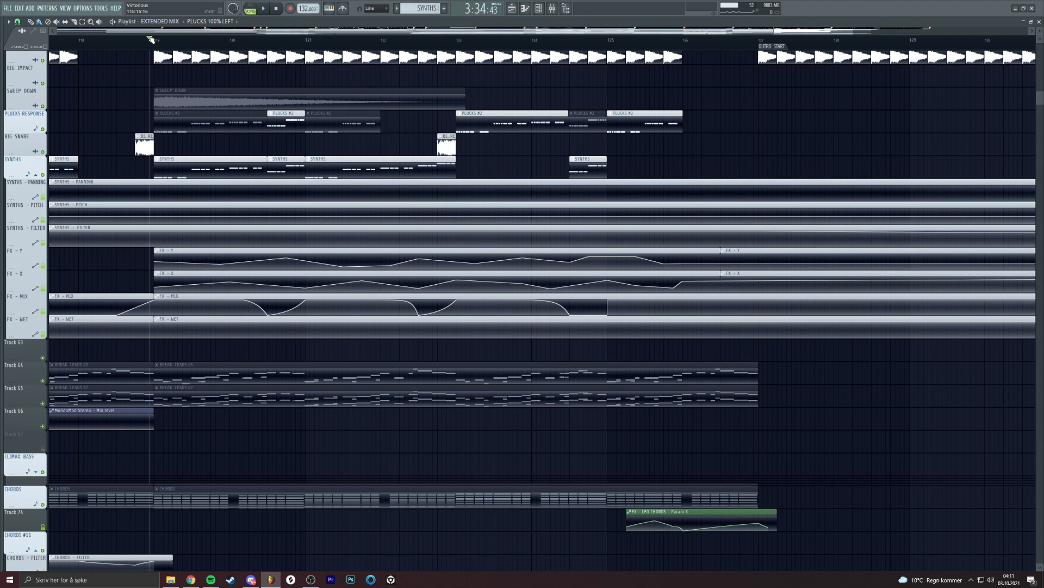
pyautogui.keyDown('ctrl'); pyautogui.click(44, 176); pyautogui.keyUp('ctrl')
pyautogui.press('space')
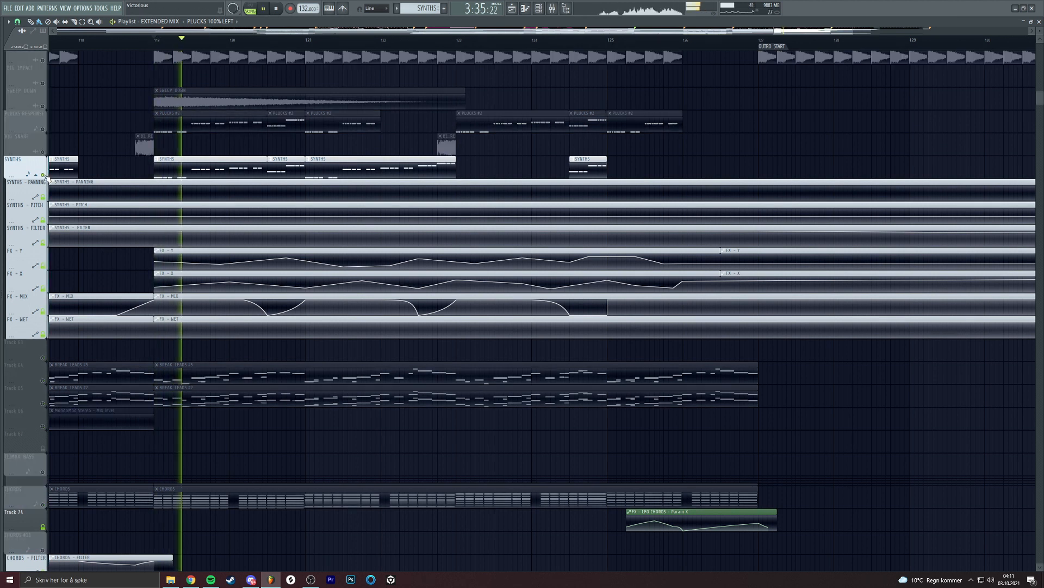
# Enable PLUCKS RESPONSE alongside SYNTHS, skip ahead to hear its PLUCKS #2 clips, and stop playback
pyautogui.click(43, 129)
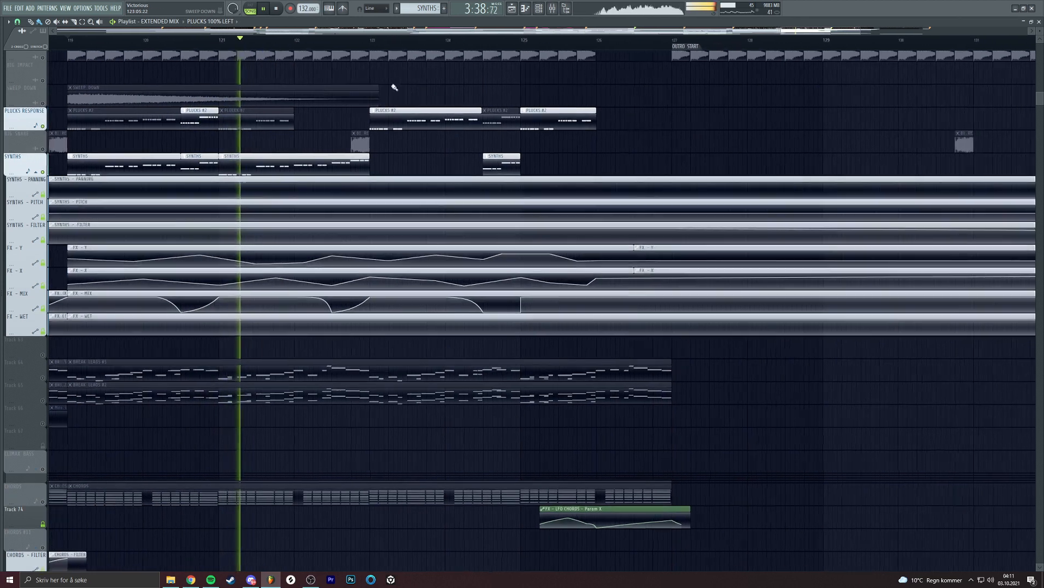
pyautogui.click(370, 39)
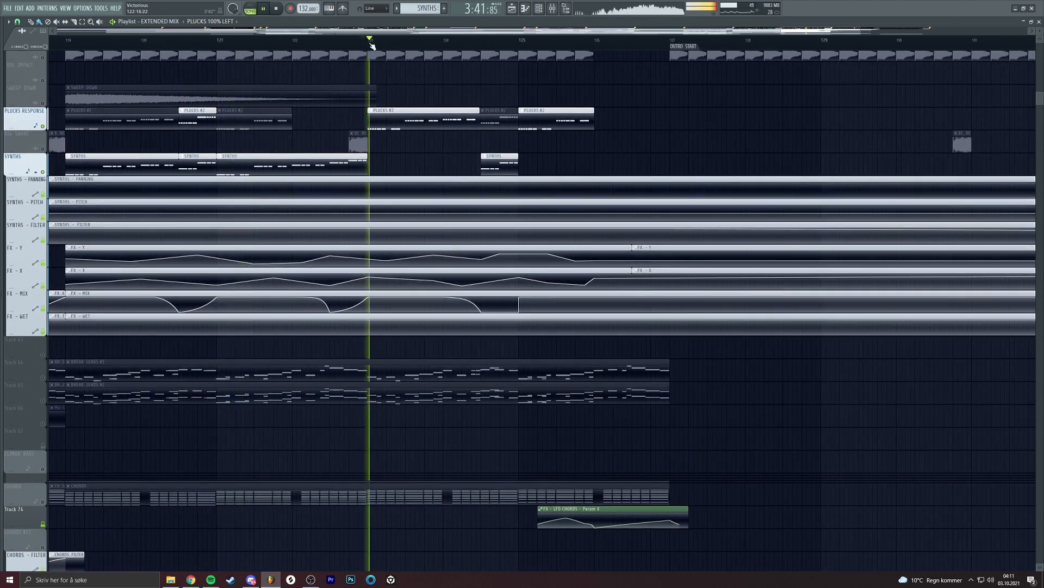
pyautogui.click(448, 42)
pyautogui.moveTo(424, 136); pyautogui.dragTo(541, 135)
pyautogui.press('space')
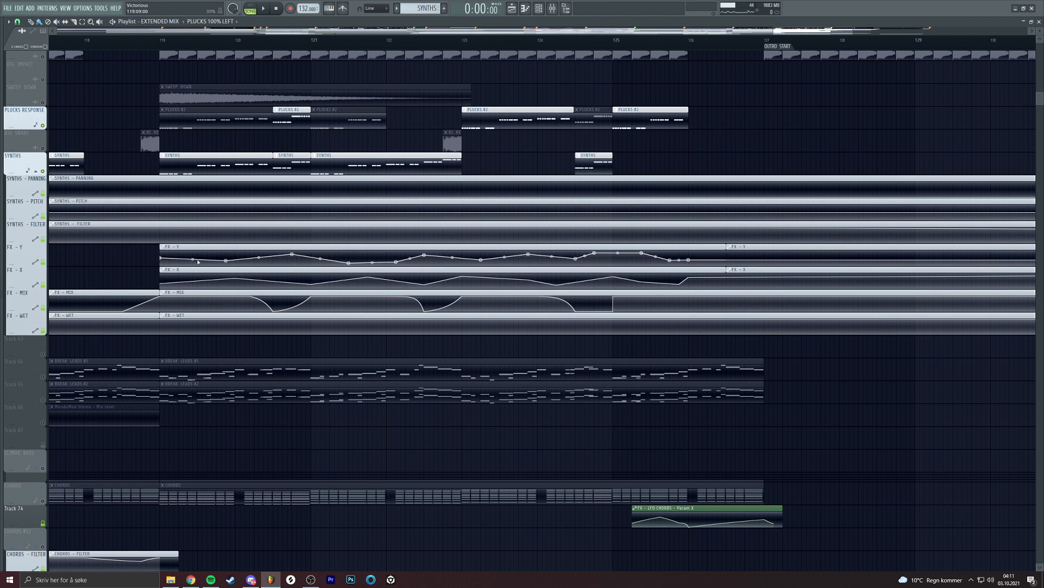
# Examine the FX automation and the SYNTHS and PLUCKS RESPONSE clips in the Drop's second half
pyautogui.moveTo(155, 263); pyautogui.dragTo(245, 282)
pyautogui.keyDown('ctrl'); pyautogui.click(526, 170); pyautogui.keyUp('ctrl')
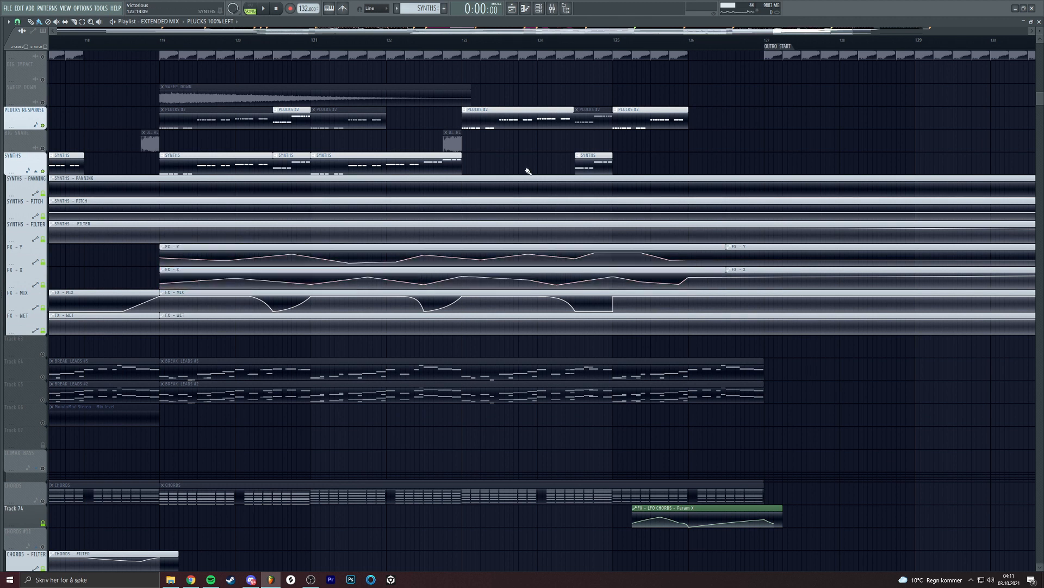
pyautogui.moveTo(495, 150); pyautogui.dragTo(472, 139)
pyautogui.scroll(-2, 625, 121)
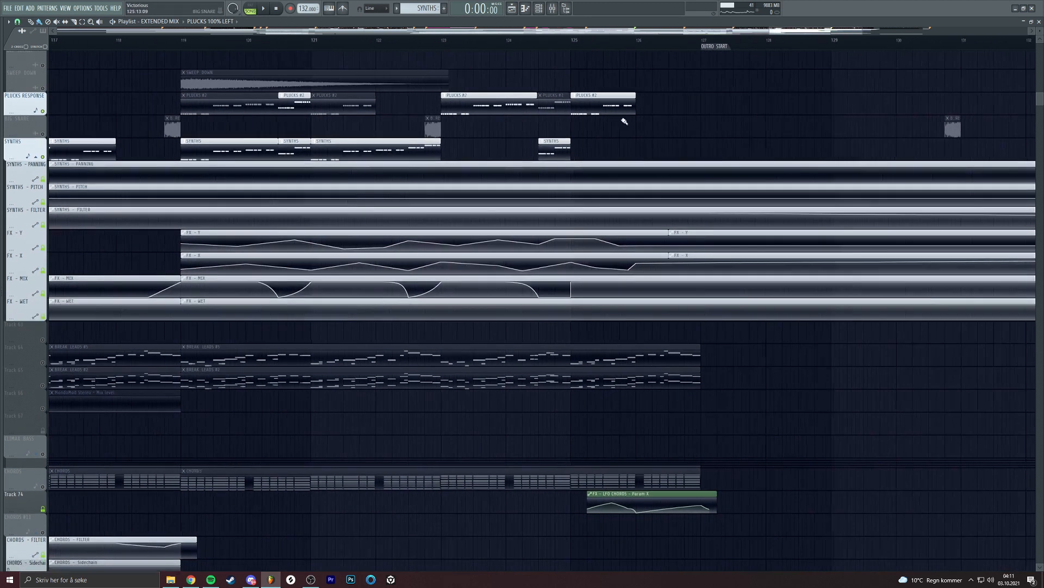
pyautogui.moveTo(625, 122); pyautogui.dragTo(573, 133)
pyautogui.scroll(-2, 573, 133)
pyautogui.scroll(4, 576, 142)
pyautogui.scroll(-1, 572, 140)
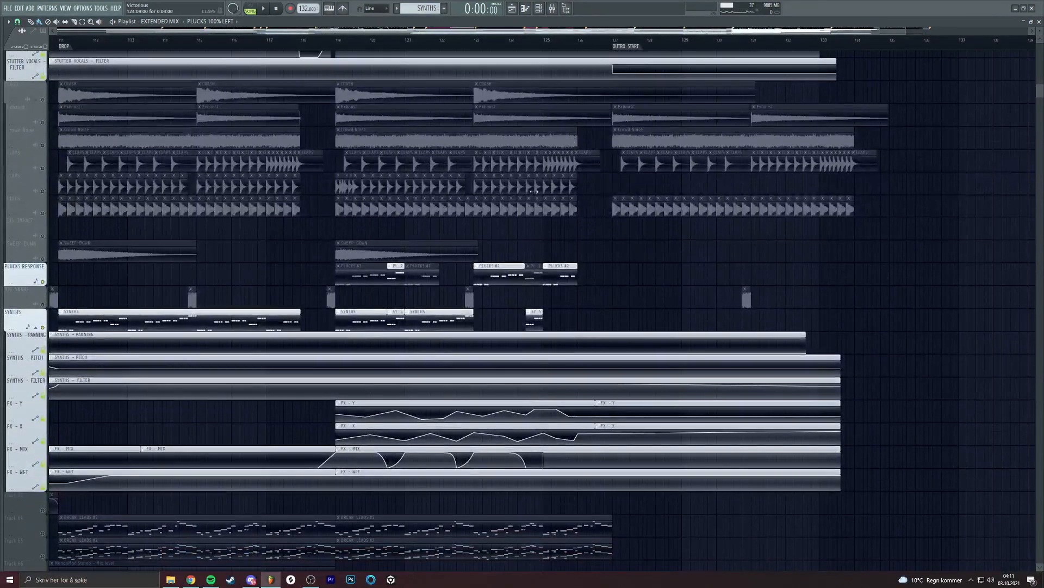
# Look through the remaining playlist tracks below the Drop's synths, then return to the full arrangement with its master automation tracks
pyautogui.scroll(-10, 435, 170)
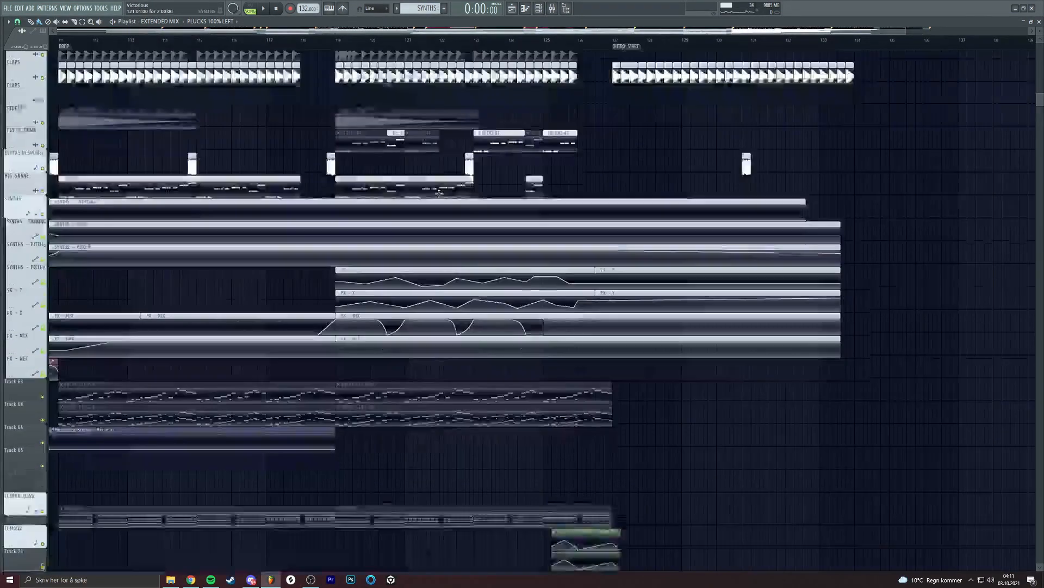
pyautogui.scroll(-15, 436, 171)
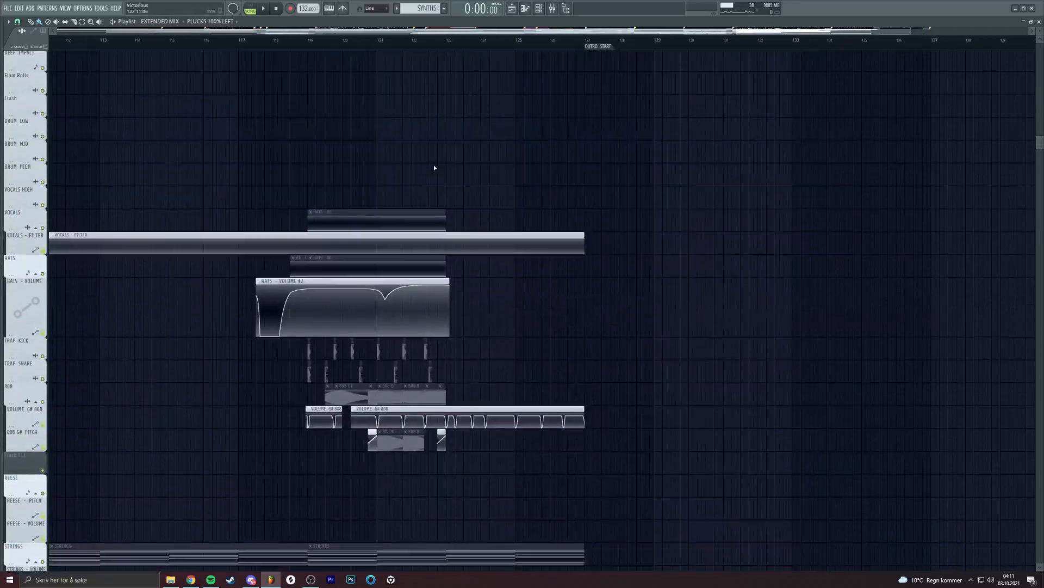
pyautogui.scroll(4, 444, 166)
pyautogui.scroll(10, 444, 166)
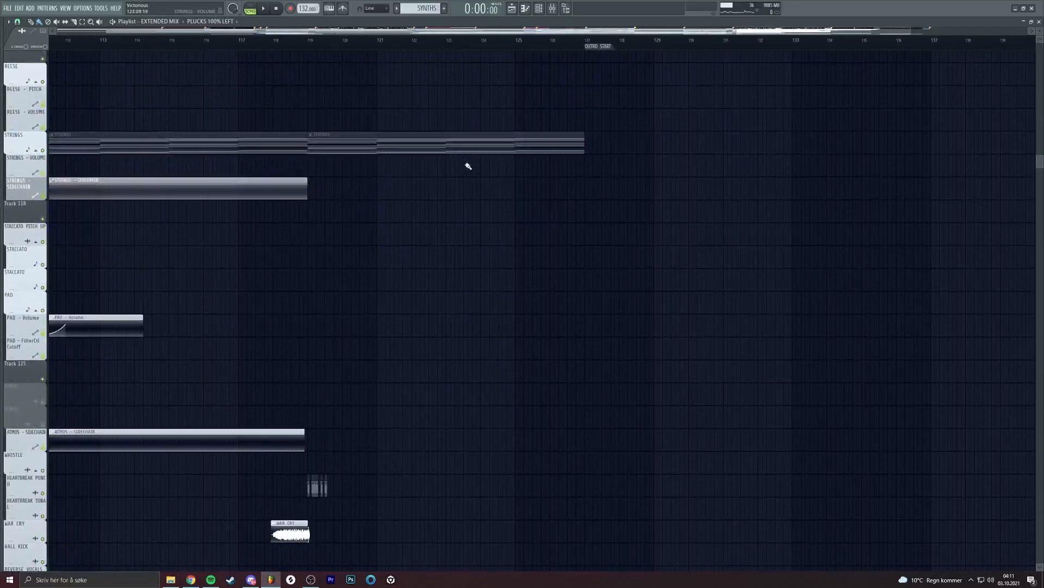
pyautogui.scroll(-2, 445, 170)
pyautogui.scroll(5, 442, 169)
pyautogui.moveTo(1039, 171); pyautogui.dragTo(1015, 46)
pyautogui.scroll(-5, 636, 151)
pyautogui.scroll(-3, 635, 151)
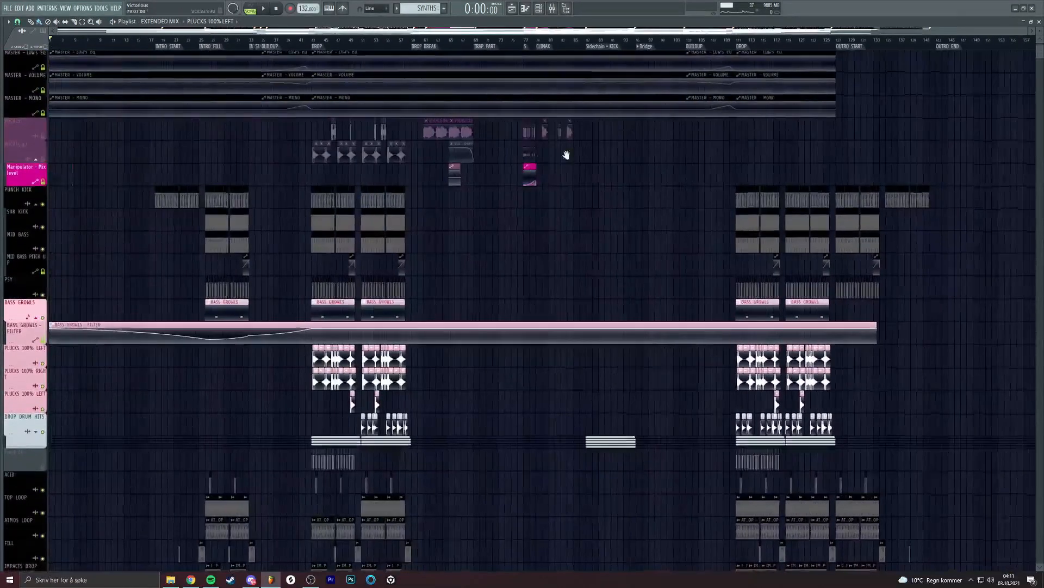
pyautogui.scroll(-3, 305, 157)
pyautogui.scroll(4, 318, 101)
# Place the playhead at the first Buildup and display the Master channel's effect chain in the mixer
pyautogui.click(270, 46)
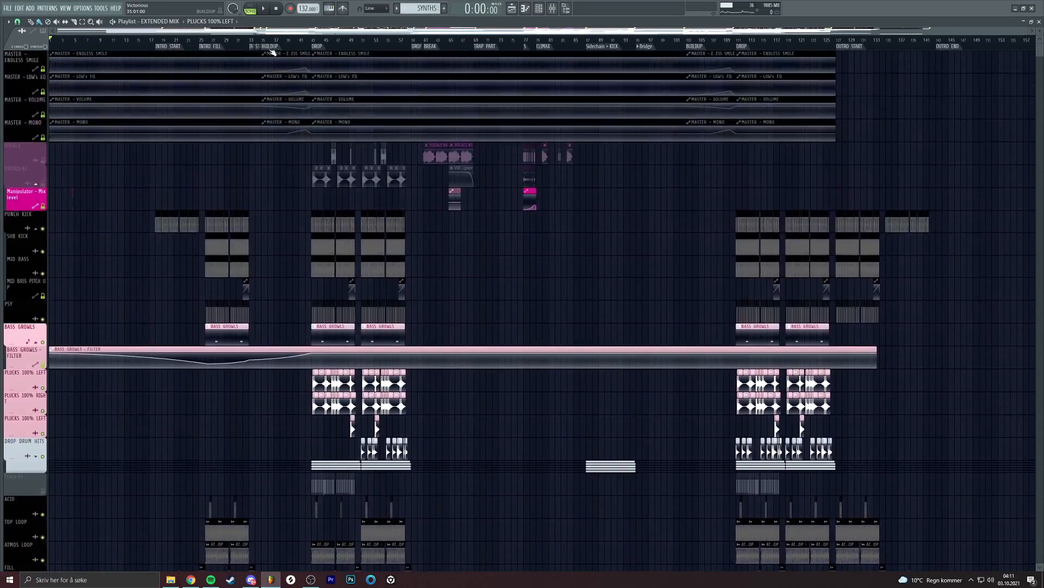
pyautogui.click(554, 9)
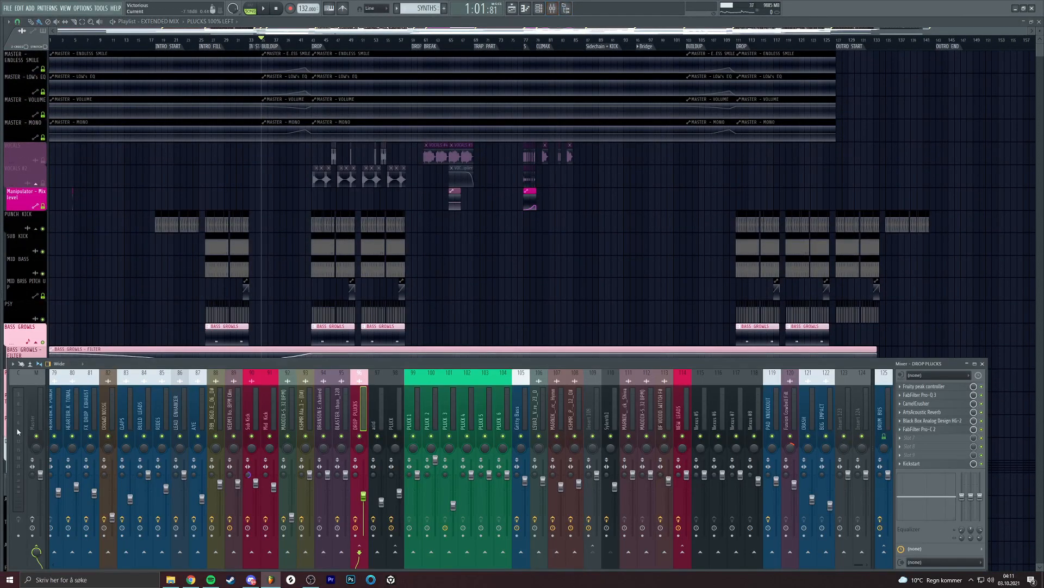
pyautogui.click(33, 519)
pyautogui.moveTo(544, 186); pyautogui.dragTo(508, 189)
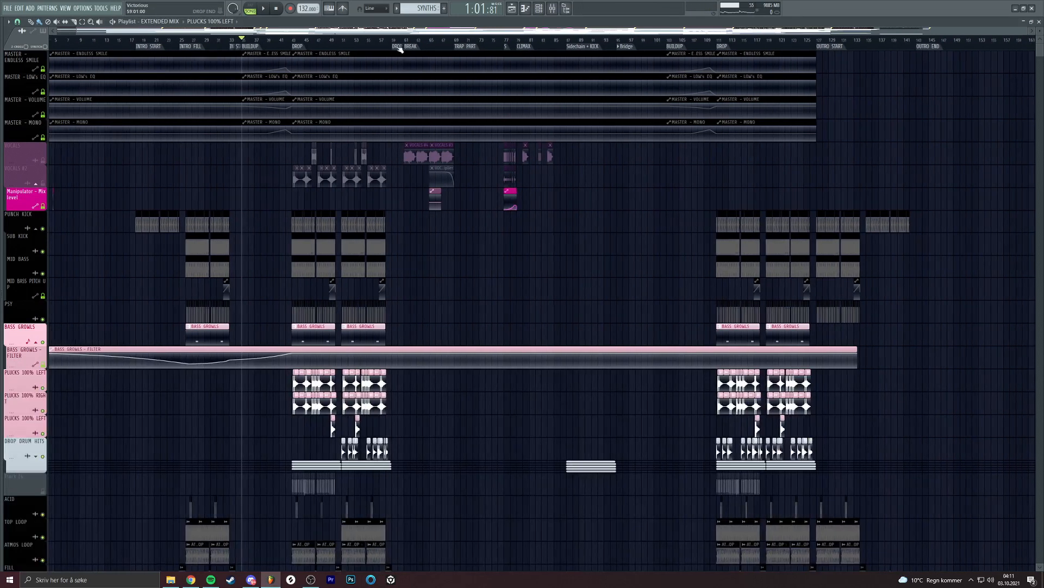
pyautogui.moveTo(284, 45); pyautogui.dragTo(249, 44)
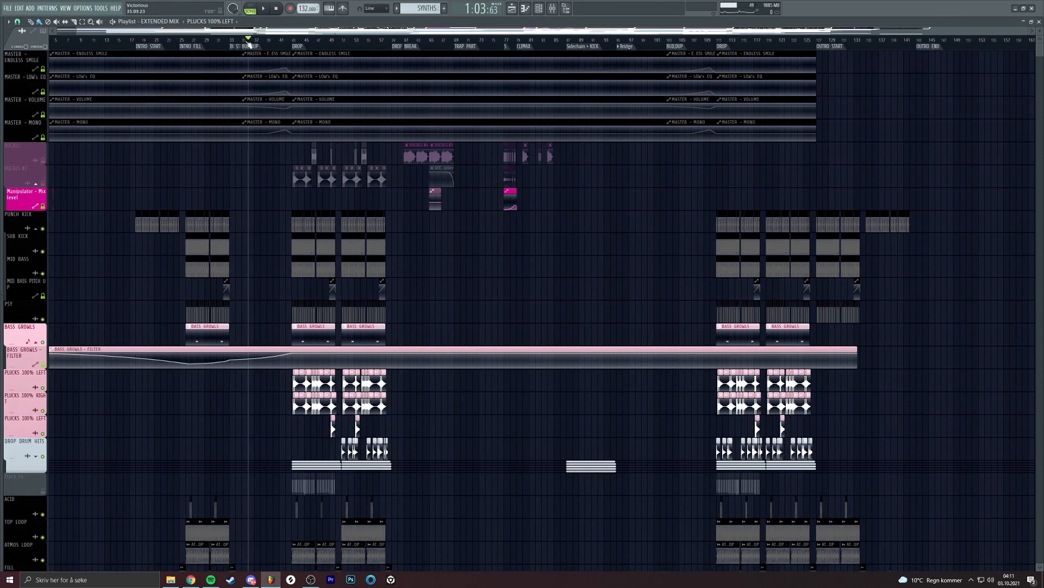
pyautogui.click(553, 9)
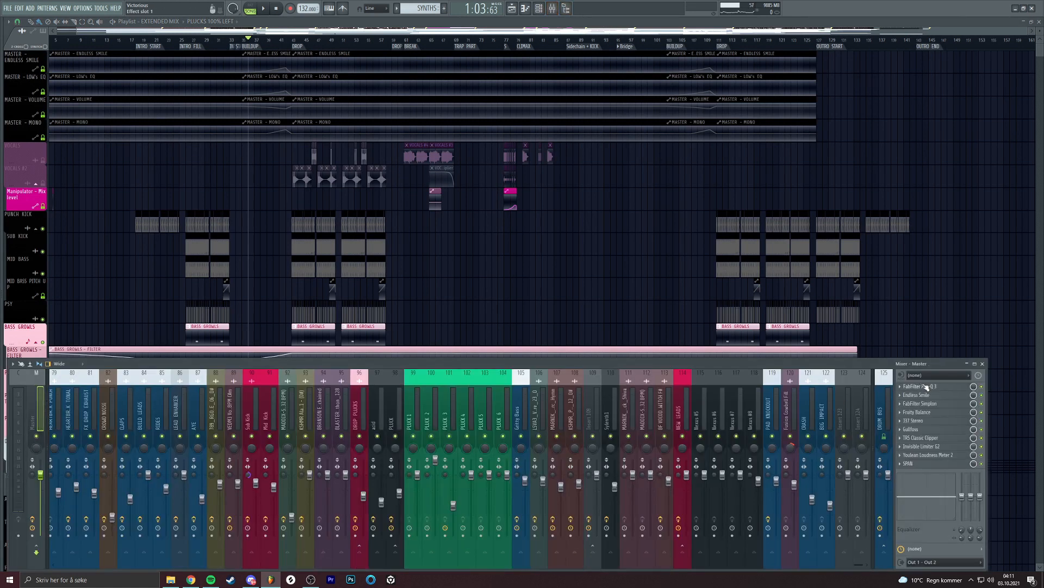
# Inspect the low cut and the narrow bell cuts in the Master's FabFilter Pro-Q 3, and close the equalizer
pyautogui.click(926, 386)
pyautogui.moveTo(487, 363)
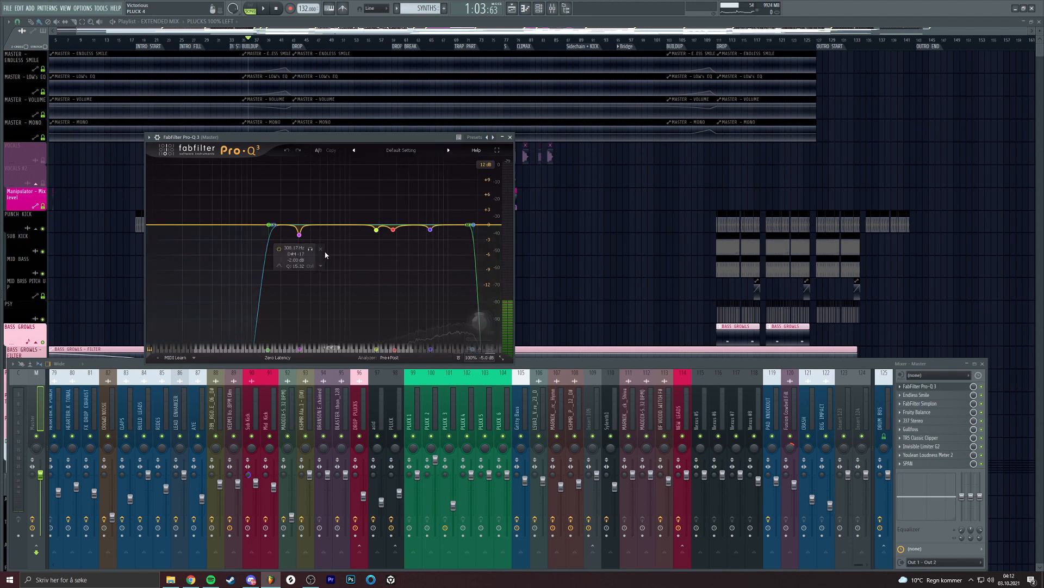
pyautogui.click(269, 228)
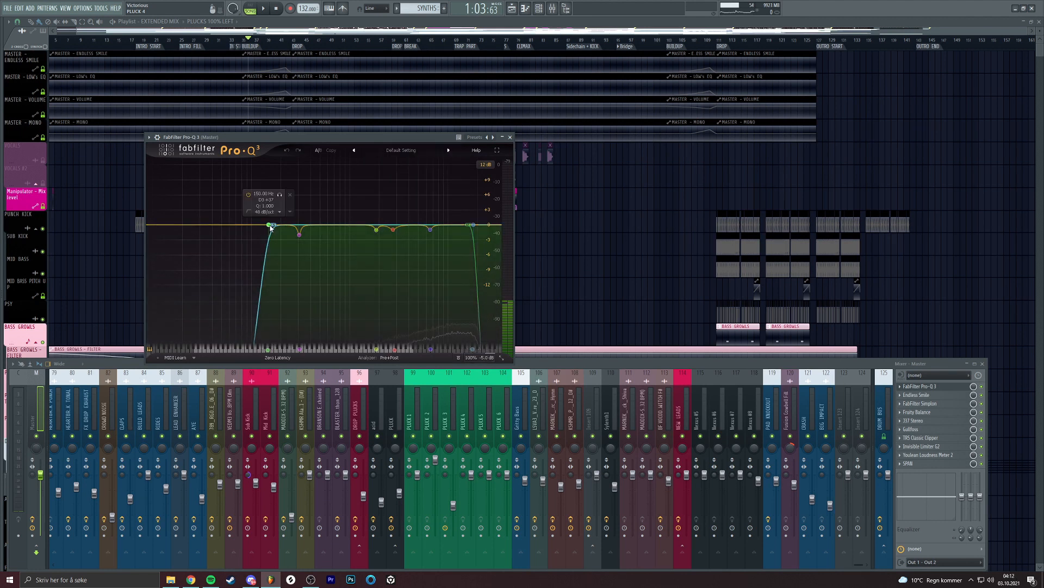
pyautogui.click(299, 234)
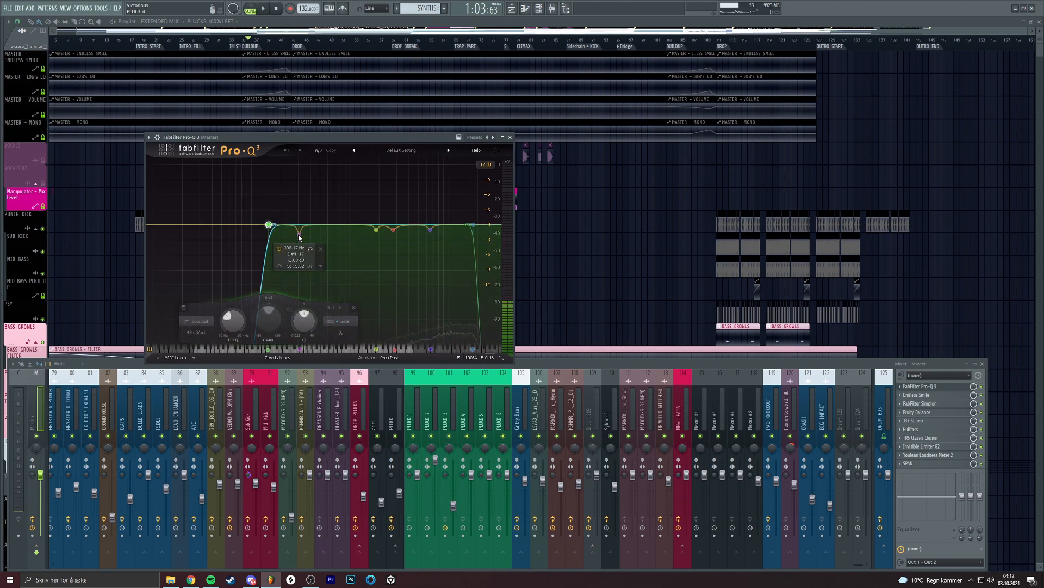
pyautogui.click(392, 229)
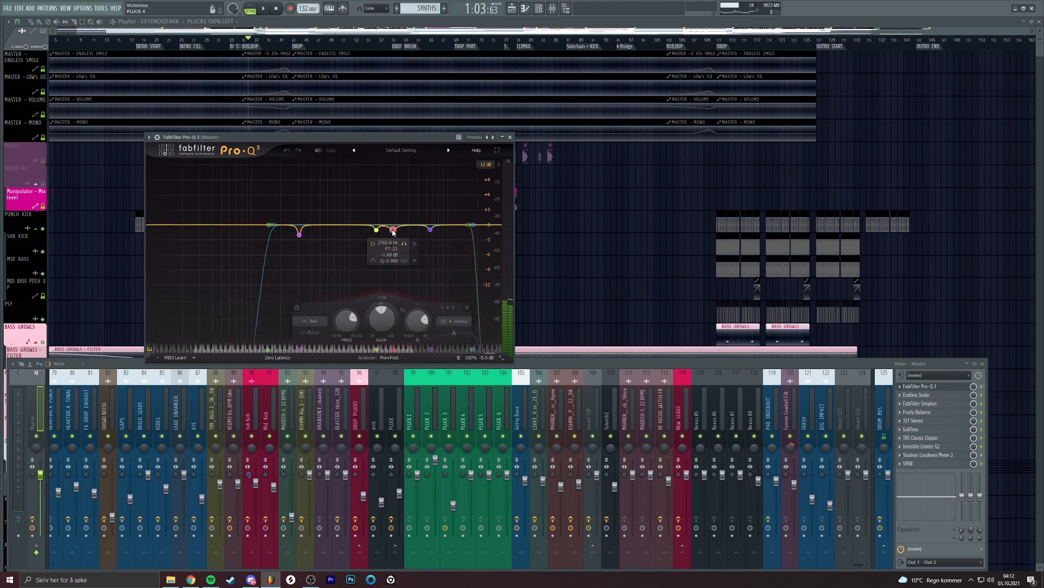
pyautogui.click(376, 229)
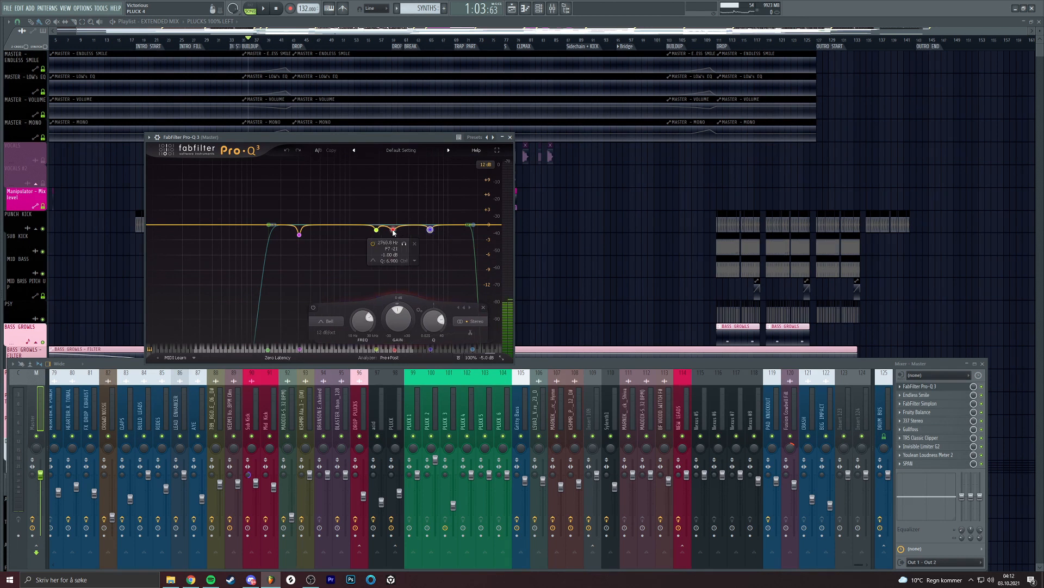
pyautogui.click(300, 235)
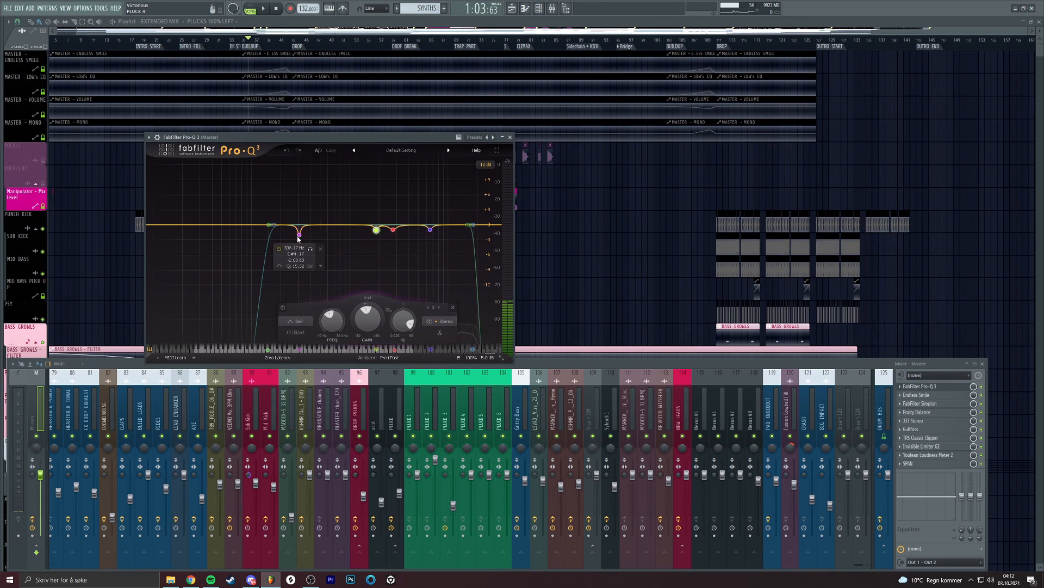
pyautogui.click(392, 230)
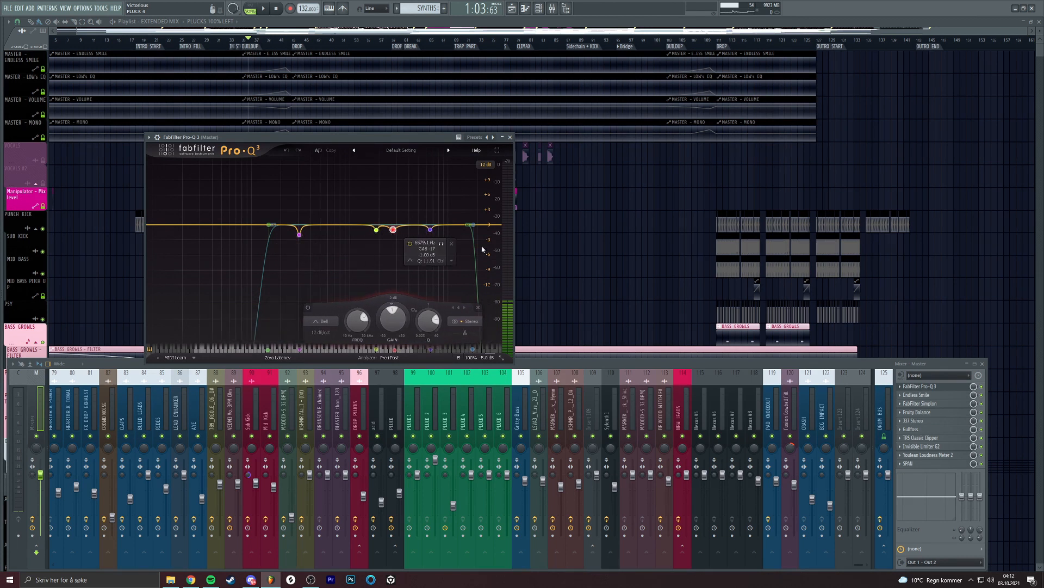
pyautogui.click(510, 137)
# Inspect the Master's Endless Smile effect alongside its automation in the first Buildup, with the playhead at the Buildup's start
pyautogui.click(922, 397)
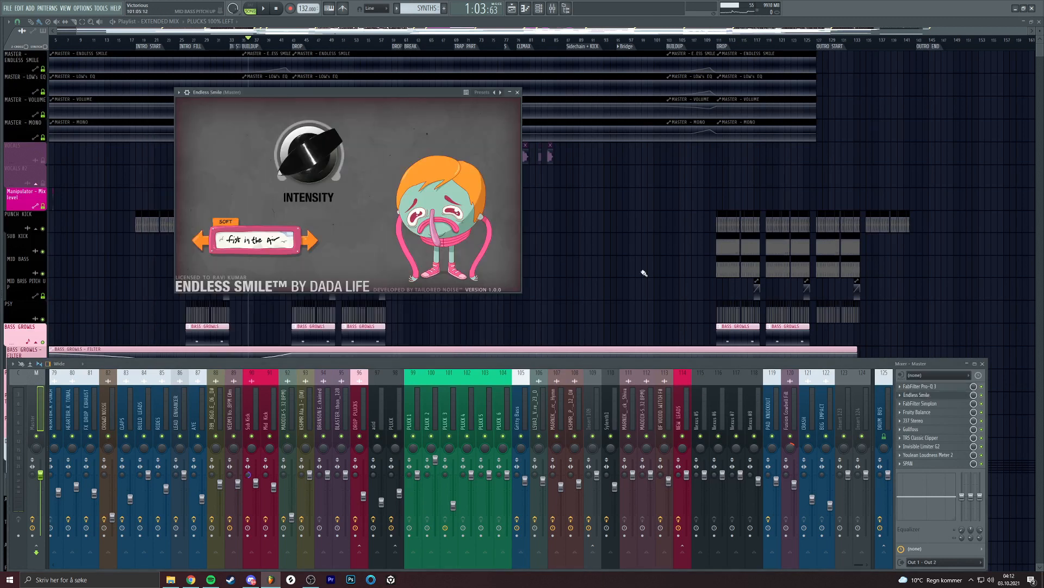
pyautogui.moveTo(339, 92); pyautogui.dragTo(368, 114)
pyautogui.scroll(3, 261, 70)
pyautogui.scroll(4, 263, 69)
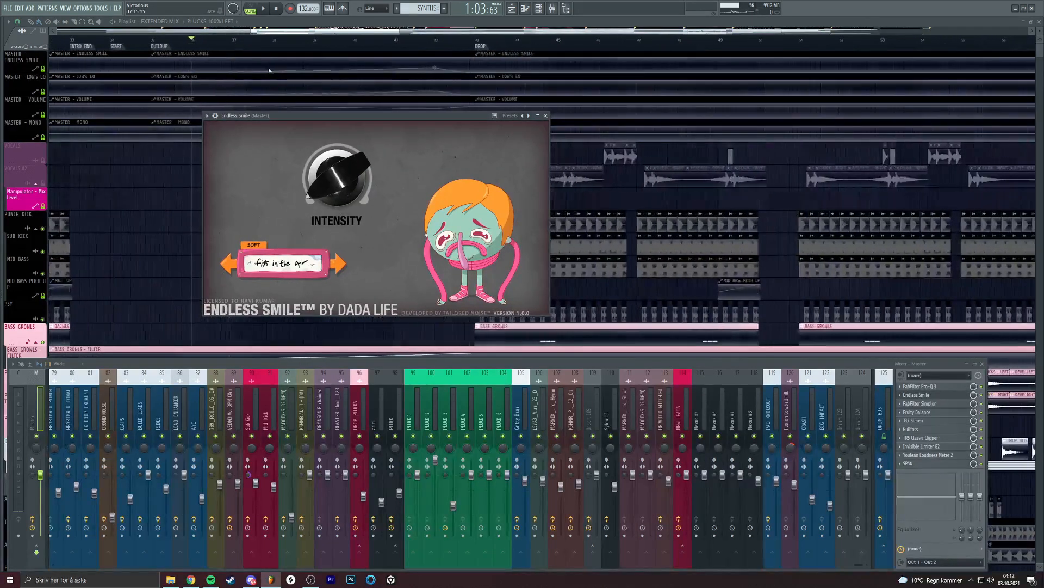
pyautogui.middleClick(264, 70)
pyautogui.click(139, 40)
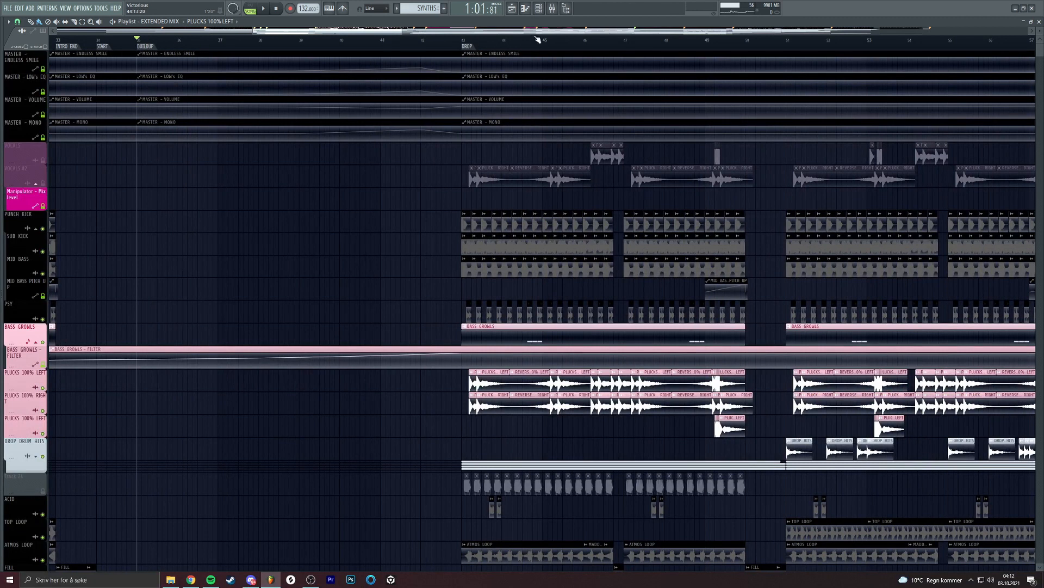
# Inspect the Master's FabFilter Simplon filter and the low EQ automation leading into the first Drop
pyautogui.click(553, 8)
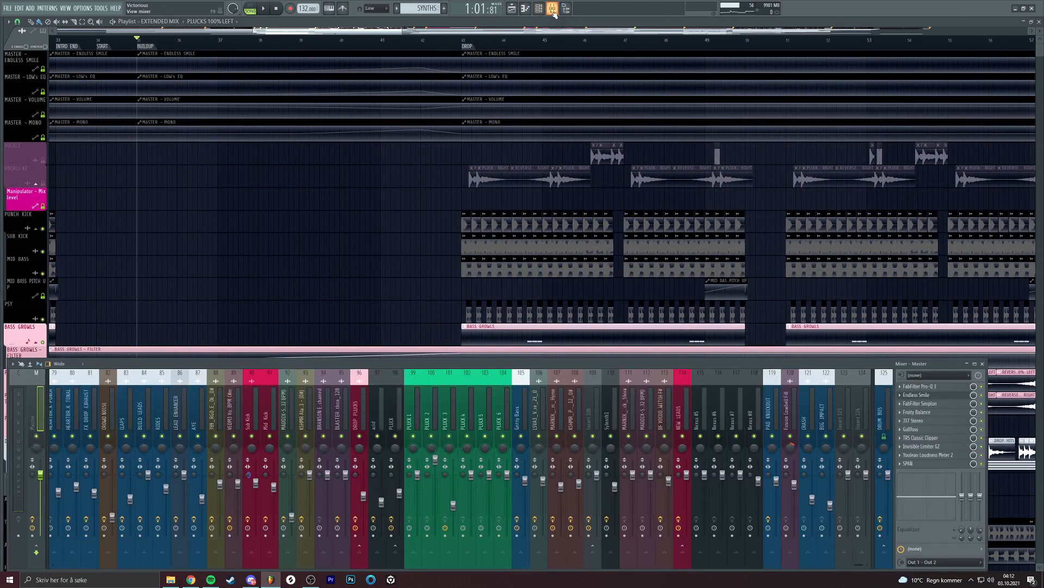
pyautogui.click(927, 403)
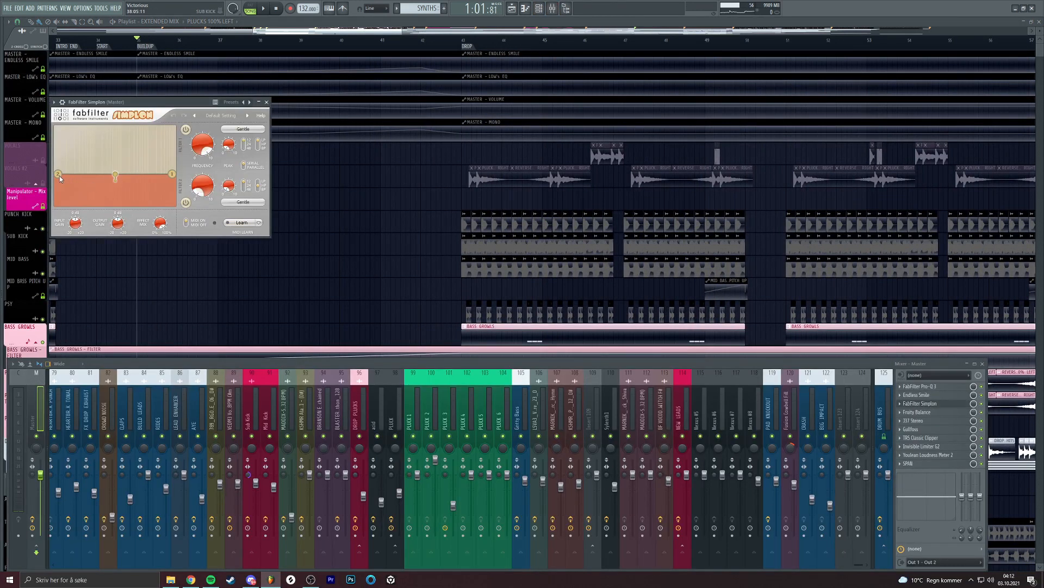
pyautogui.moveTo(63, 175)
pyautogui.mouseDown()
pyautogui.moveTo(107, 176)
pyautogui.moveTo(59, 184)
pyautogui.mouseUp()
pyautogui.middleClick(317, 122)
pyautogui.moveTo(247, 77); pyautogui.dragTo(416, 91)
pyautogui.keyDown('ctrl'); pyautogui.click(415, 158); pyautogui.keyUp('ctrl')
# Inspect the Master's Fruity Balance and its volume automation across the Buildup, moving the playhead to the start of the Drop
pyautogui.click(551, 11)
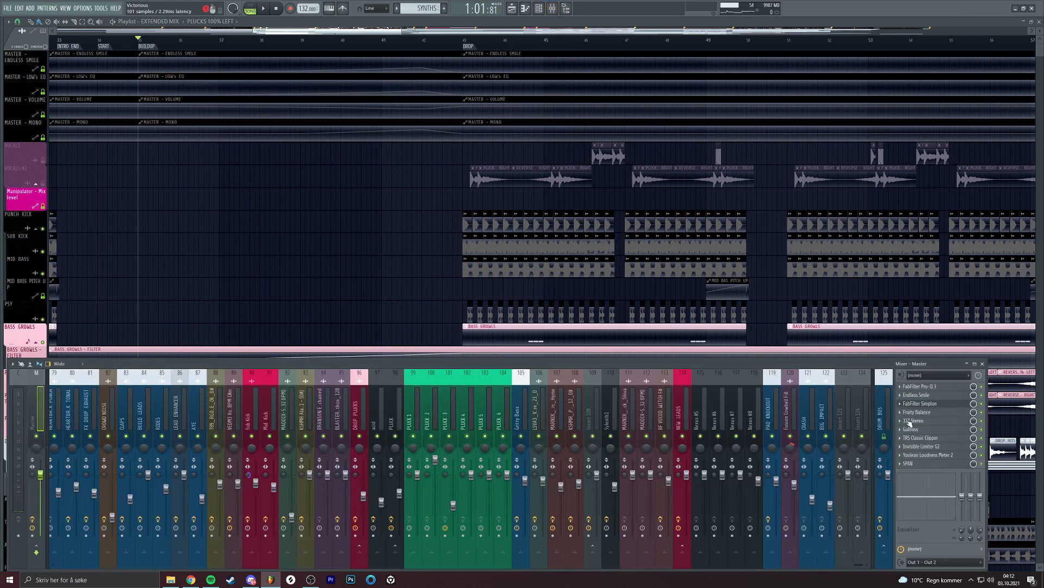
pyautogui.click(919, 413)
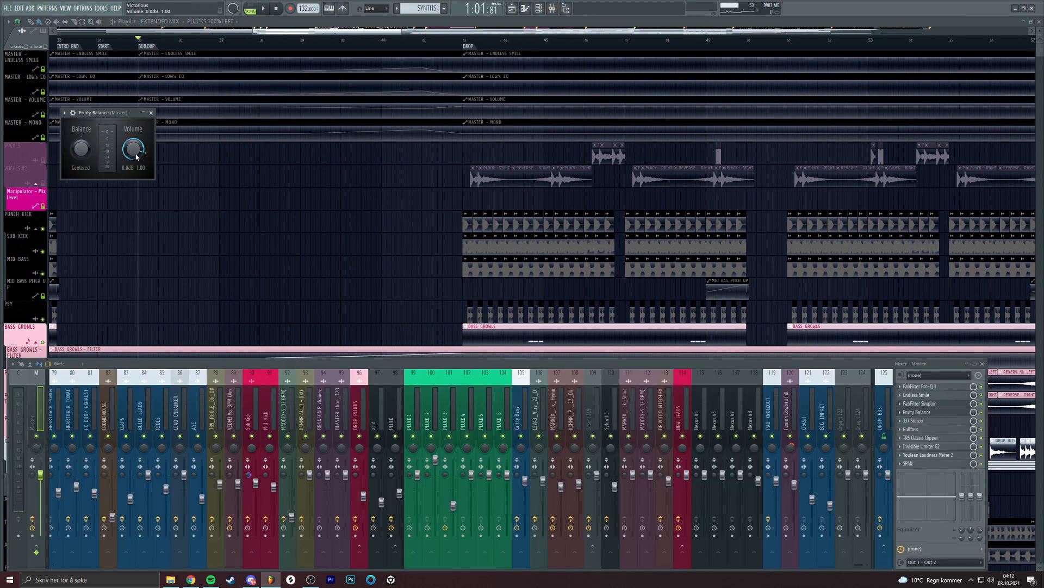
pyautogui.moveTo(215, 122); pyautogui.dragTo(289, 112)
pyautogui.scroll(2, 398, 111)
pyautogui.scroll(-3, 399, 111)
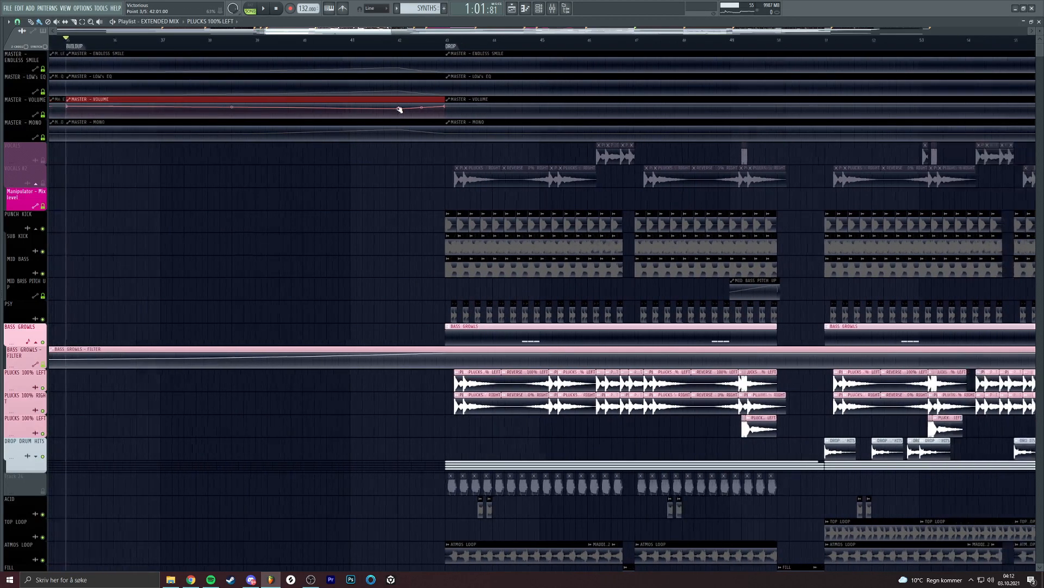
pyautogui.keyDown('ctrl'); pyautogui.click(406, 47); pyautogui.keyUp('ctrl')
pyautogui.moveTo(405, 43); pyautogui.dragTo(443, 42)
# Examine the J37 Stereo tape plugin on the Master channel and close its window
pyautogui.click(551, 10)
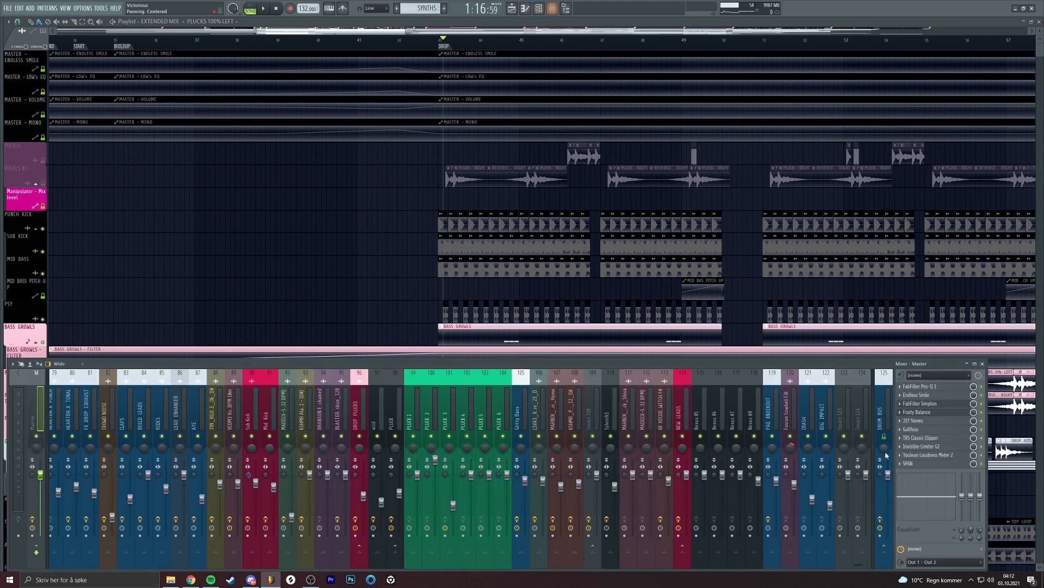
pyautogui.click(921, 421)
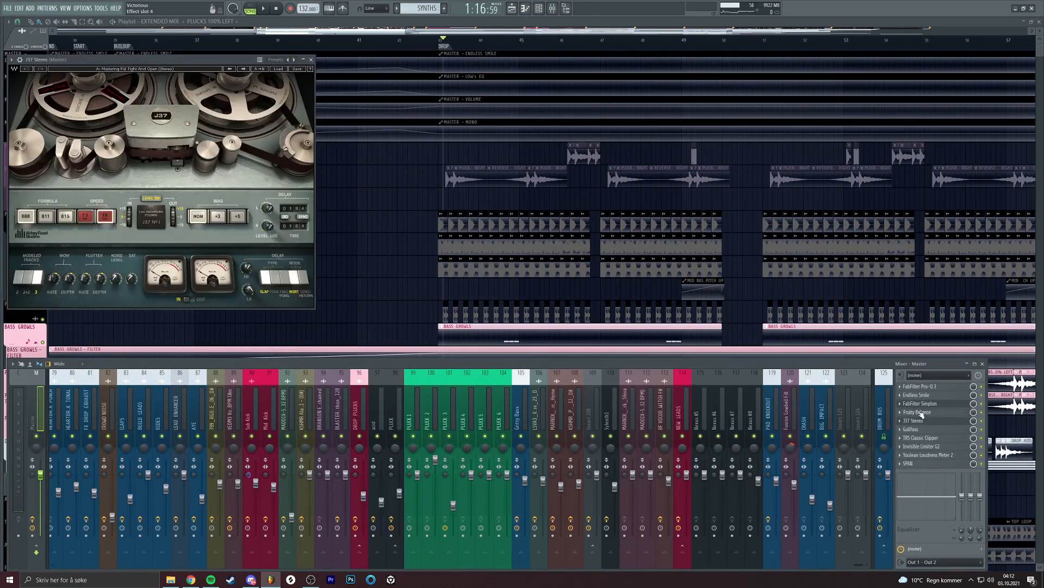
pyautogui.moveTo(164, 65); pyautogui.dragTo(229, 73)
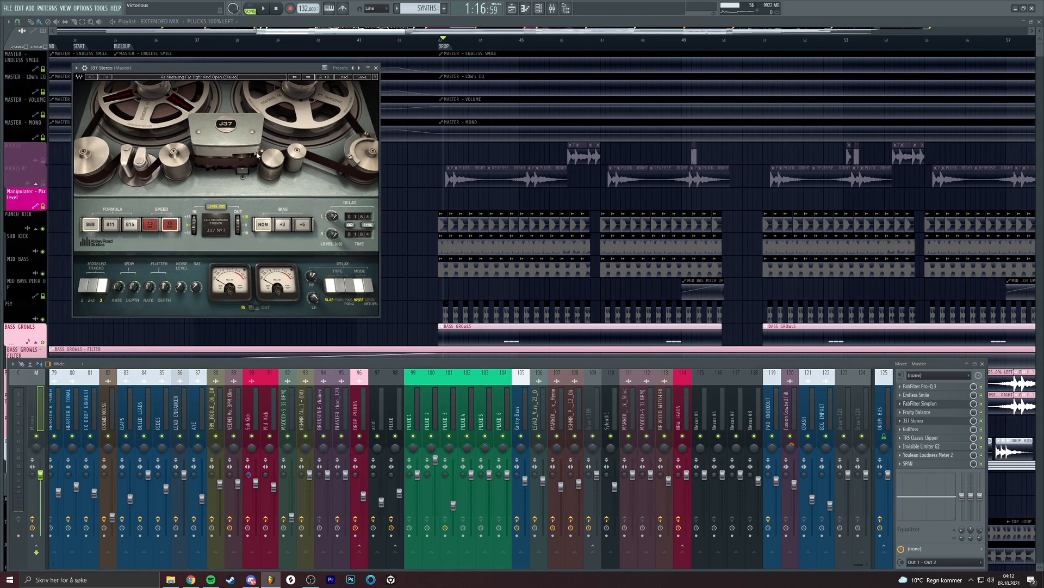
pyautogui.click(921, 421)
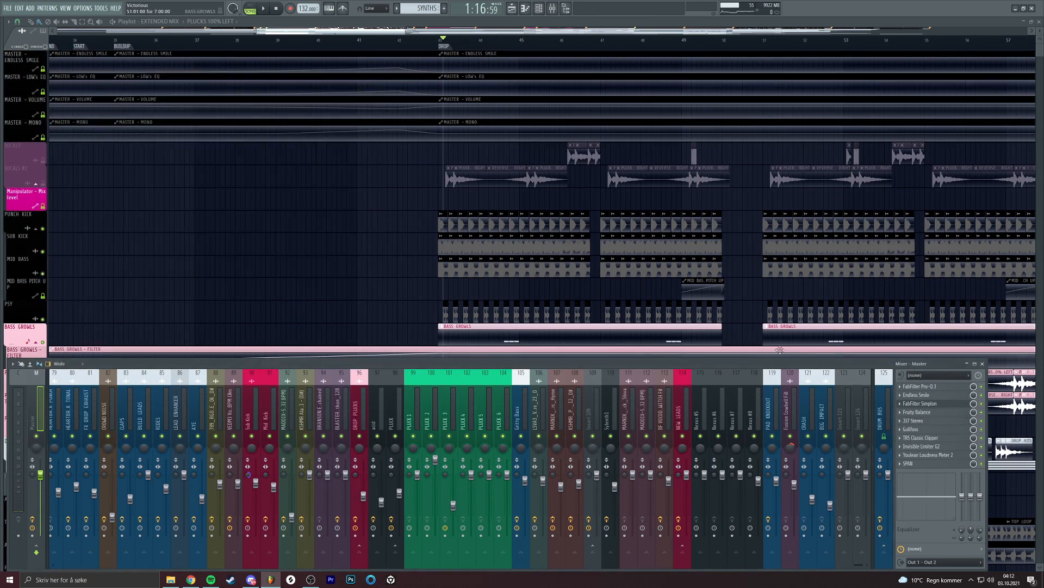
pyautogui.click(921, 421)
pyautogui.click(922, 421)
# Open Gullfoss on the Master channel and set its Recover amount to 20%
pyautogui.click(921, 430)
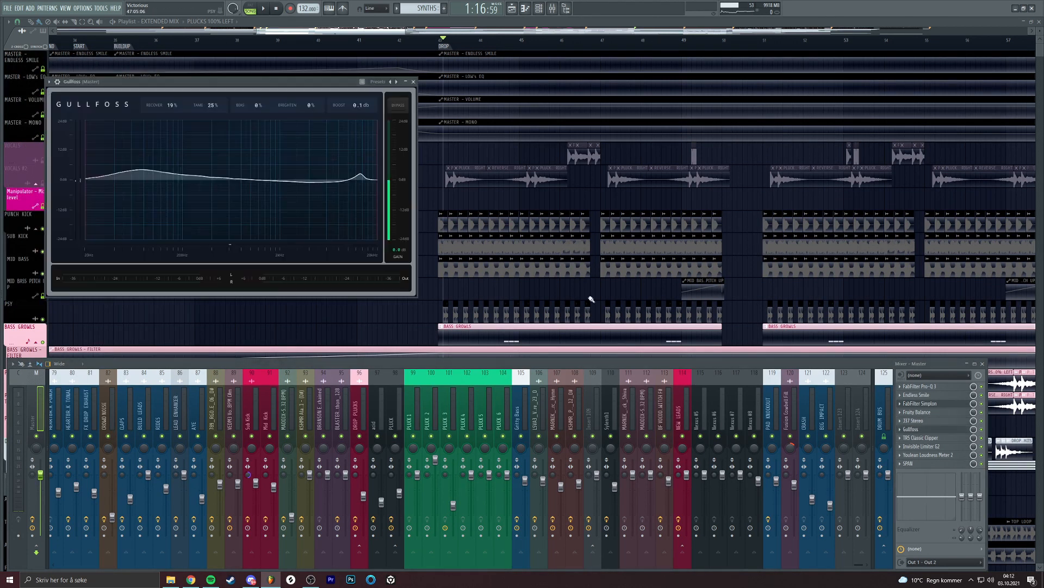
pyautogui.moveTo(242, 82); pyautogui.dragTo(309, 83)
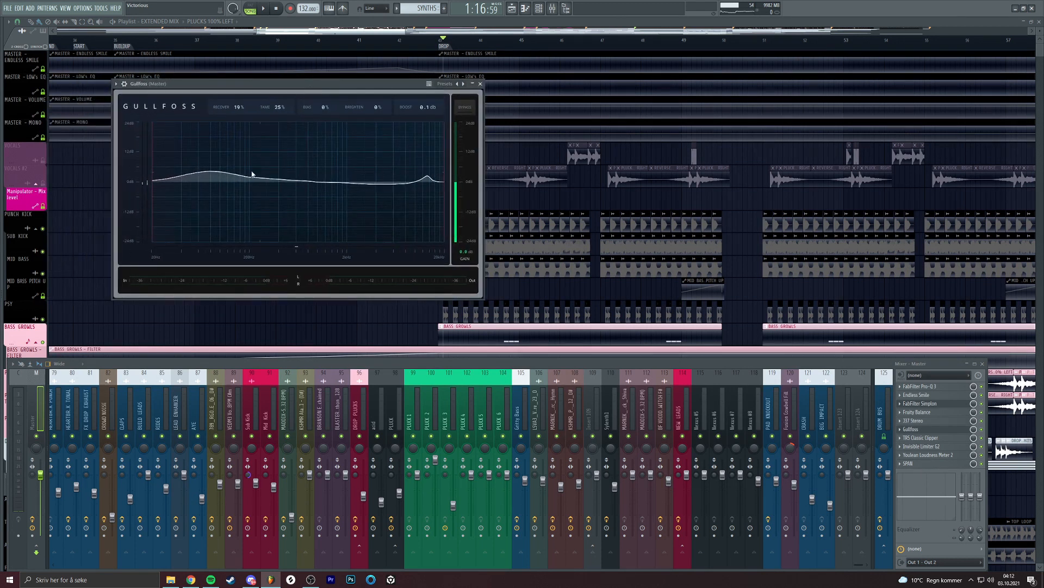
pyautogui.moveTo(234, 111); pyautogui.dragTo(235, 108)
pyautogui.moveTo(267, 86); pyautogui.dragTo(277, 82)
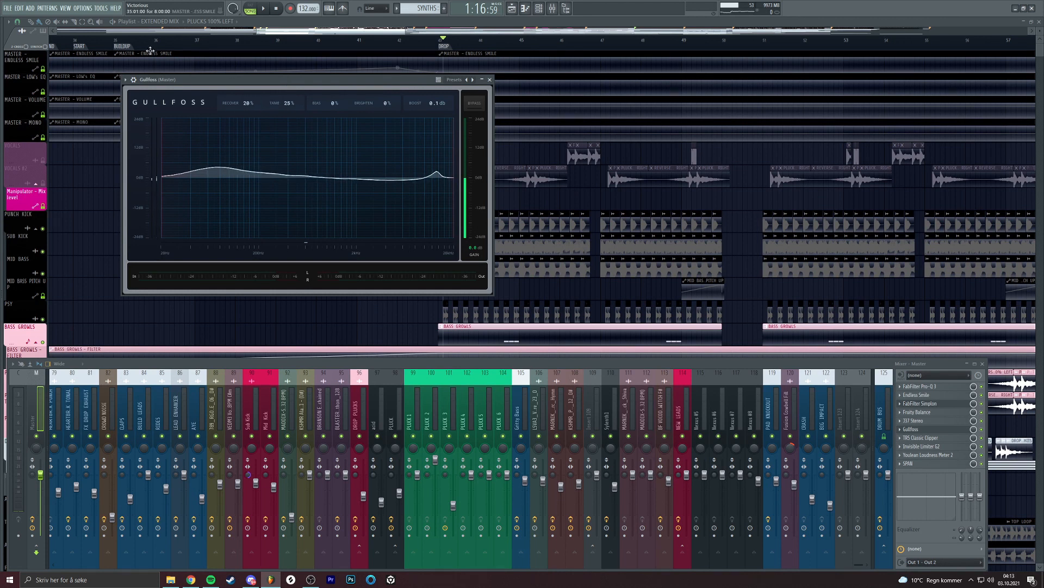
# Play the first Buildup while watching Gullfoss react on the Master, stop playback, and close the plugin
pyautogui.click(116, 41)
pyautogui.press('space')
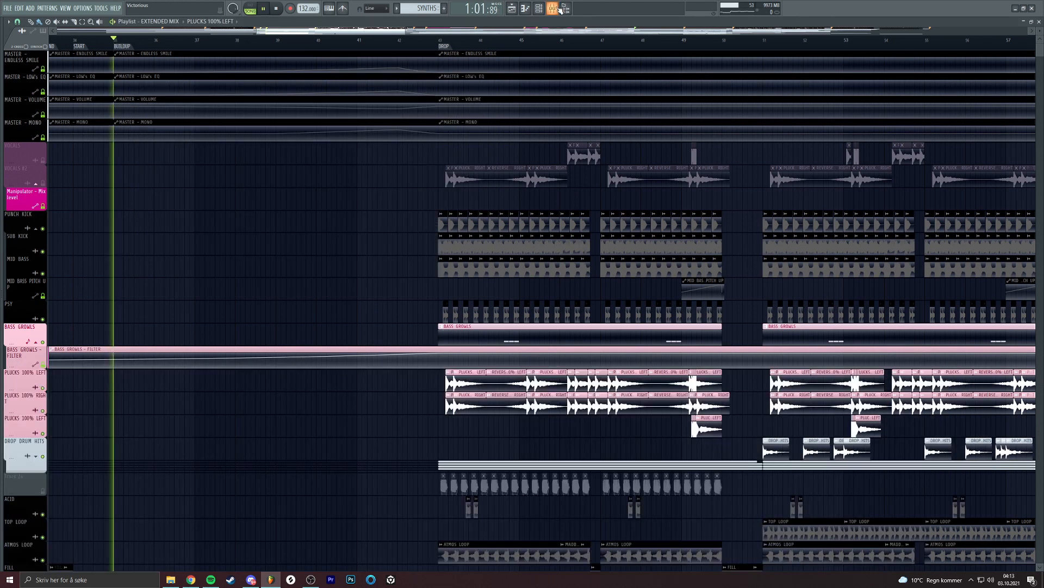
pyautogui.click(553, 9)
pyautogui.click(918, 429)
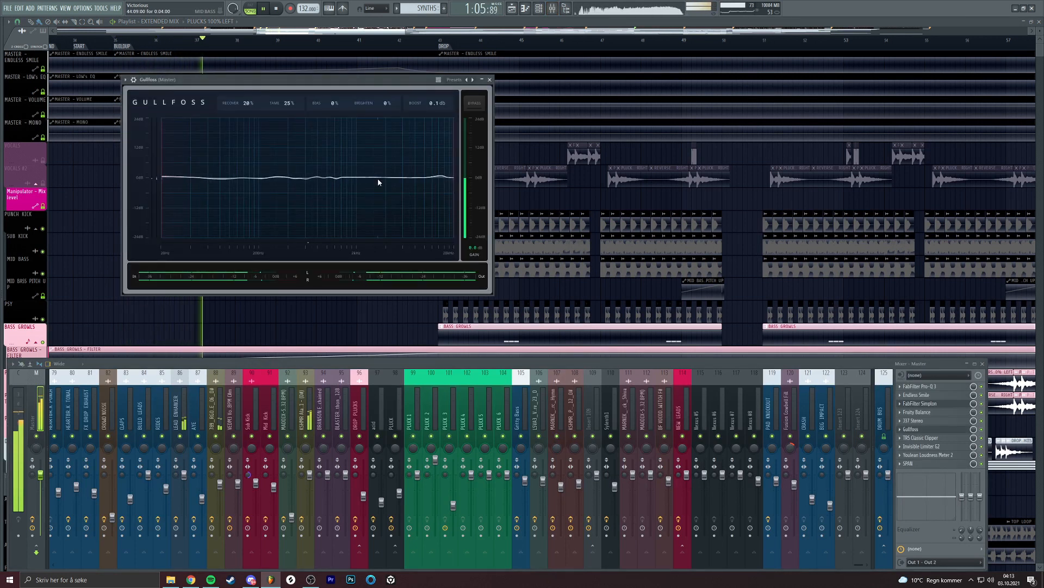
pyautogui.click(275, 9)
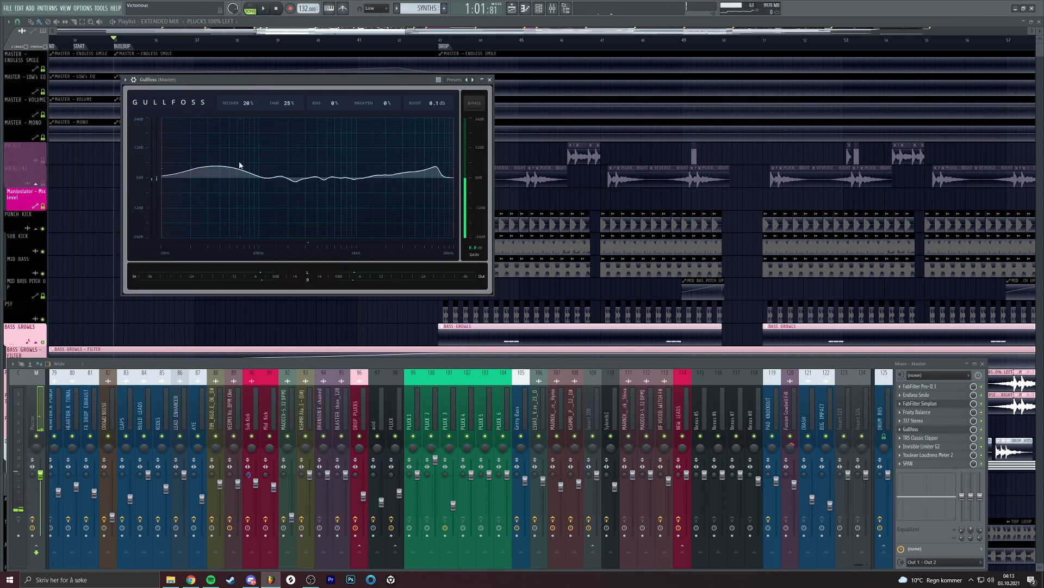
pyautogui.click(489, 79)
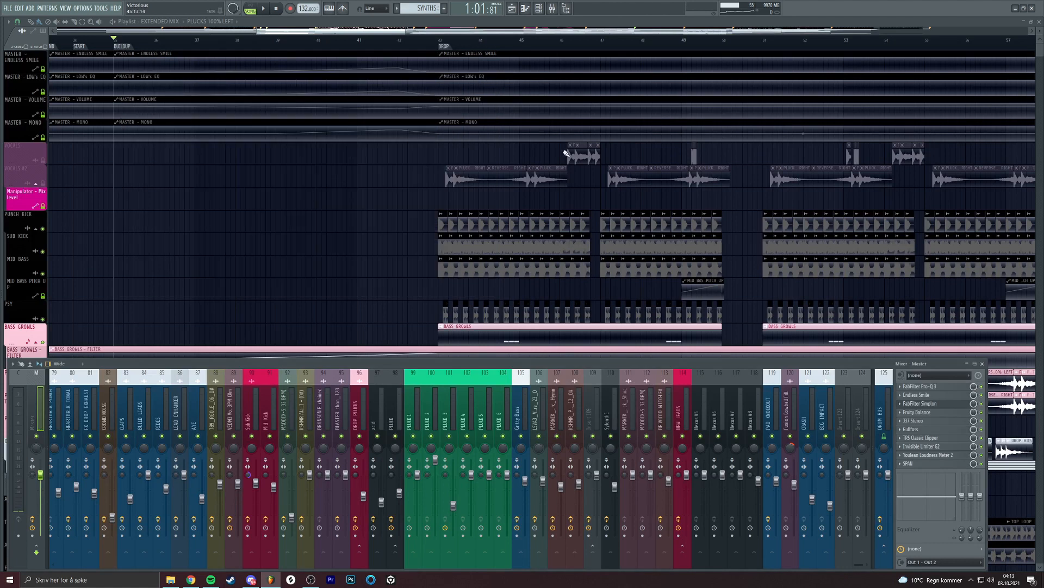
# Open TR5 Classic Clipper and Invisible Limiter G2 from the Master channel and place their windows side by side
pyautogui.click(923, 435)
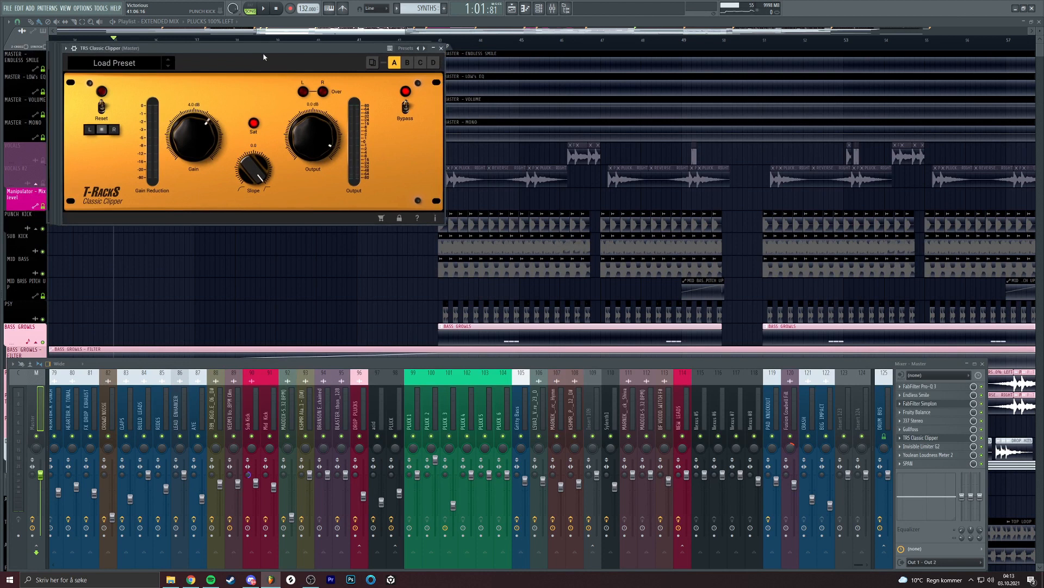
pyautogui.moveTo(264, 57); pyautogui.dragTo(294, 80)
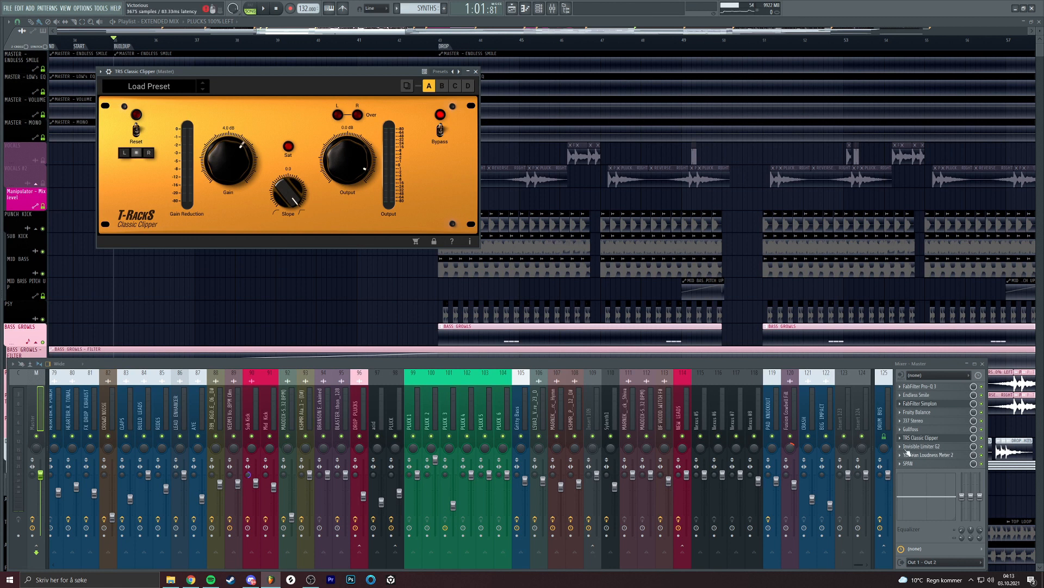
pyautogui.click(919, 447)
pyautogui.click(919, 446)
pyautogui.click(919, 446)
pyautogui.moveTo(258, 132); pyautogui.dragTo(784, 102)
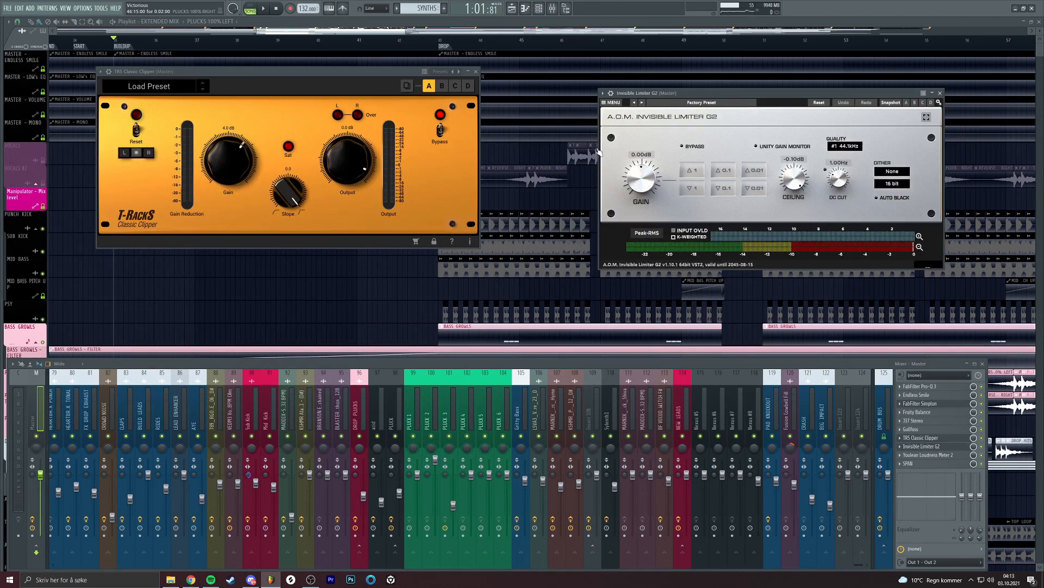
# Move the playhead to the start of the second Drop in the playlist and bring the mixer back into view
pyautogui.click(442, 40)
pyautogui.moveTo(809, 92); pyautogui.dragTo(196, 94)
pyautogui.scroll(-4, 196, 93)
pyautogui.moveTo(994, 98); pyautogui.dragTo(541, 89)
pyautogui.scroll(-2, 490, 82)
pyautogui.moveTo(479, 75); pyautogui.dragTo(464, 75)
pyautogui.moveTo(401, 40); pyautogui.dragTo(393, 40)
pyautogui.click(552, 8)
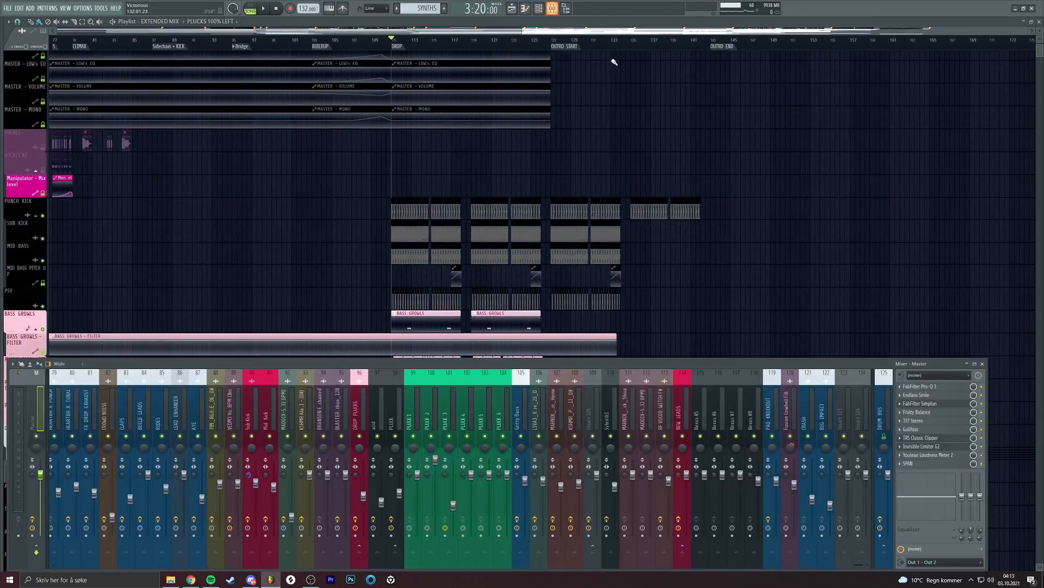
# Show the Master's Classic Clipper, Invisible Limiter G2, Youlean Loudness Meter 2 and SPAN together, arranged without overlapping
pyautogui.click(932, 438)
pyautogui.click(932, 446)
pyautogui.click(929, 455)
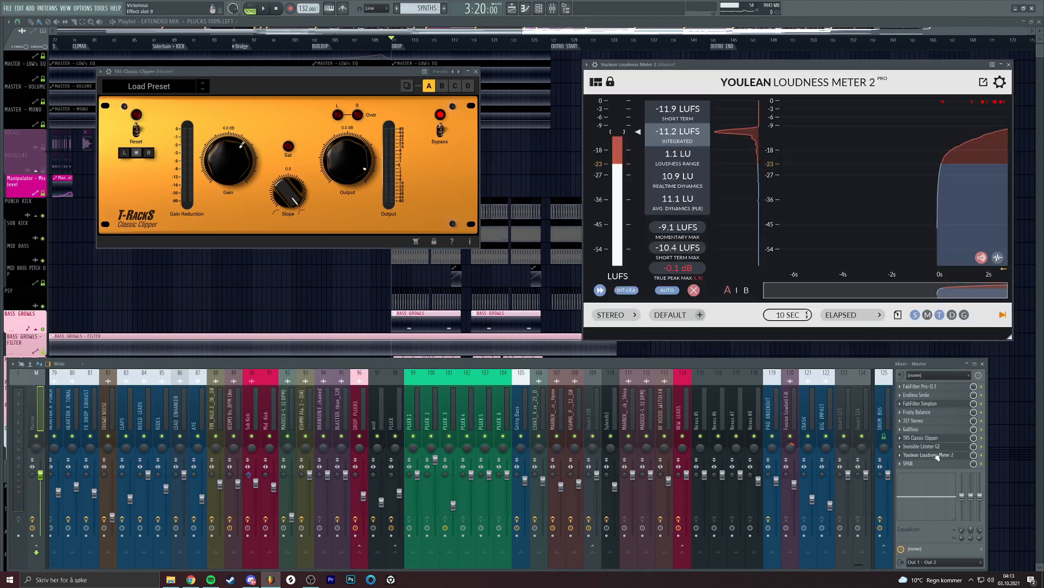
pyautogui.click(908, 463)
pyautogui.moveTo(547, 100); pyautogui.dragTo(268, 285)
pyautogui.moveTo(679, 64); pyautogui.dragTo(527, 286)
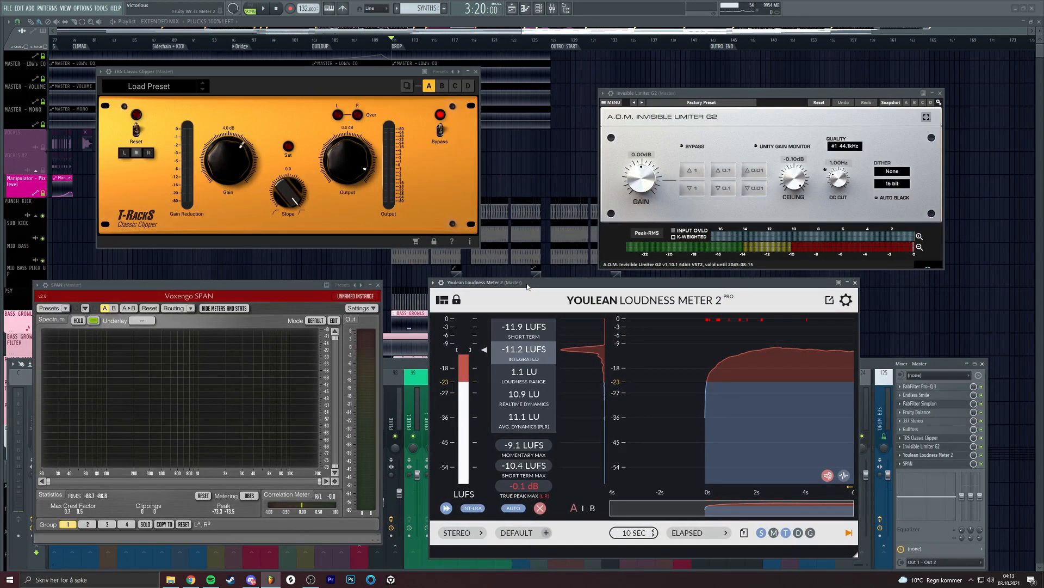
# Play the second Drop while watching the clipper, limiter, loudness meter and spectrum analyzer on the Master, then stop playback
pyautogui.press('space')
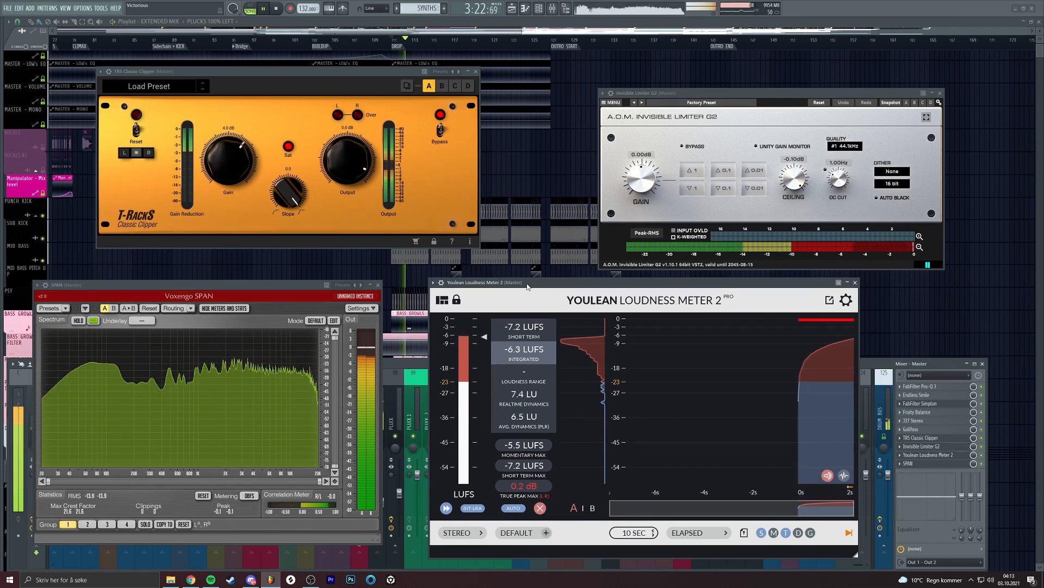
pyautogui.click(101, 8)
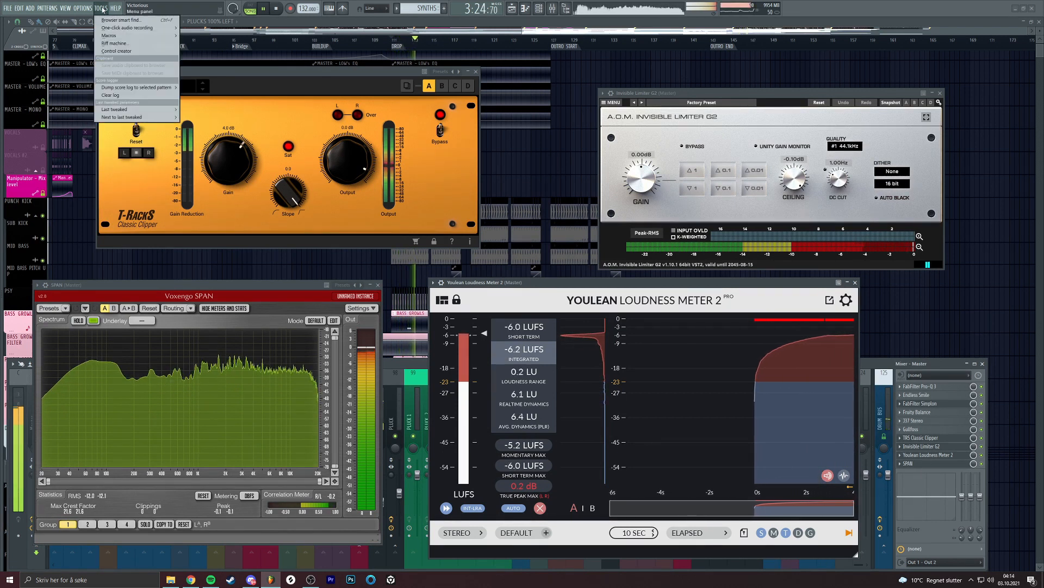
pyautogui.moveTo(139, 36)
pyautogui.click(227, 97)
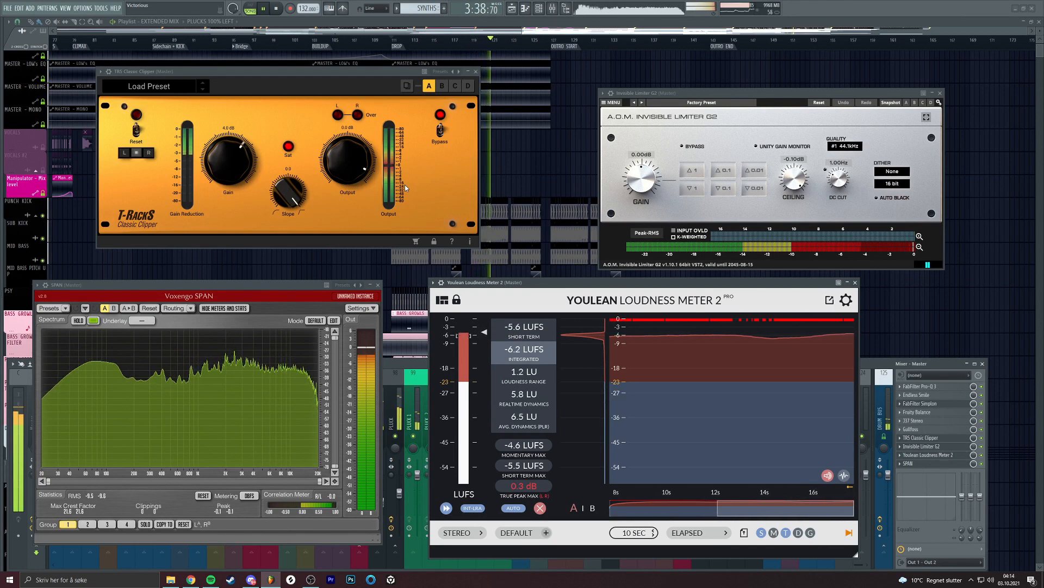
pyautogui.press('space')
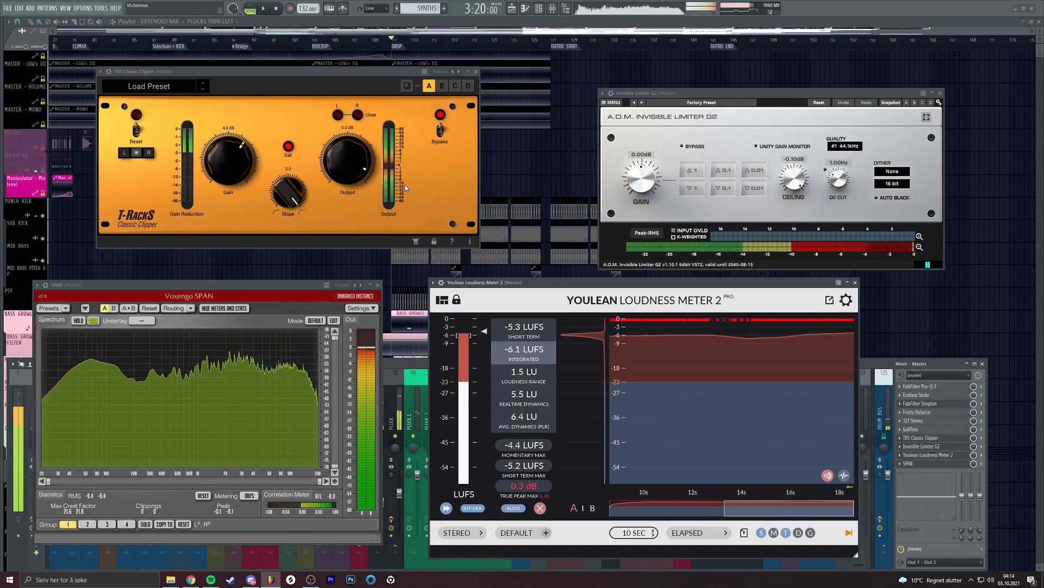
pyautogui.click(276, 8)
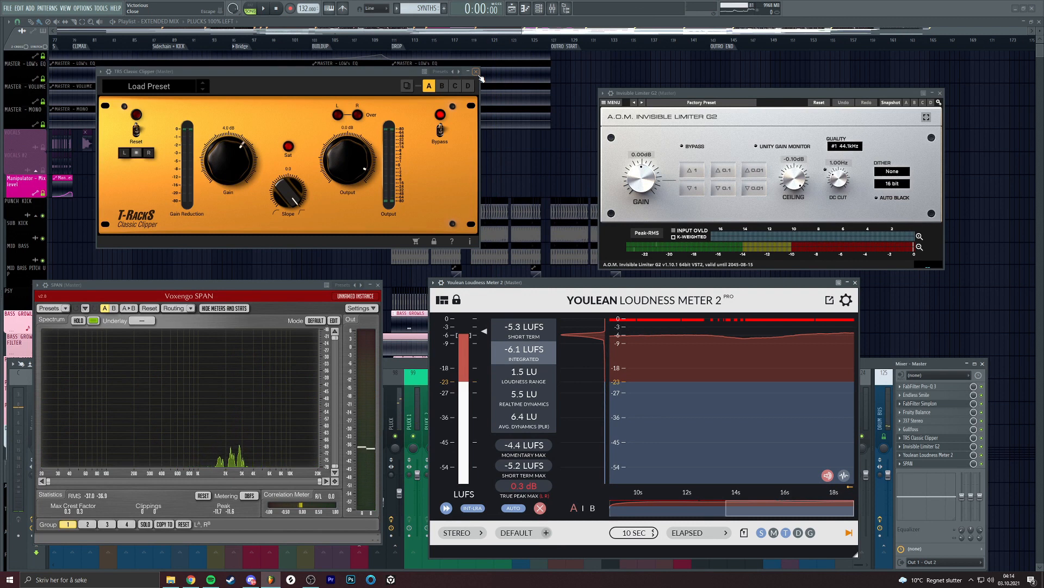
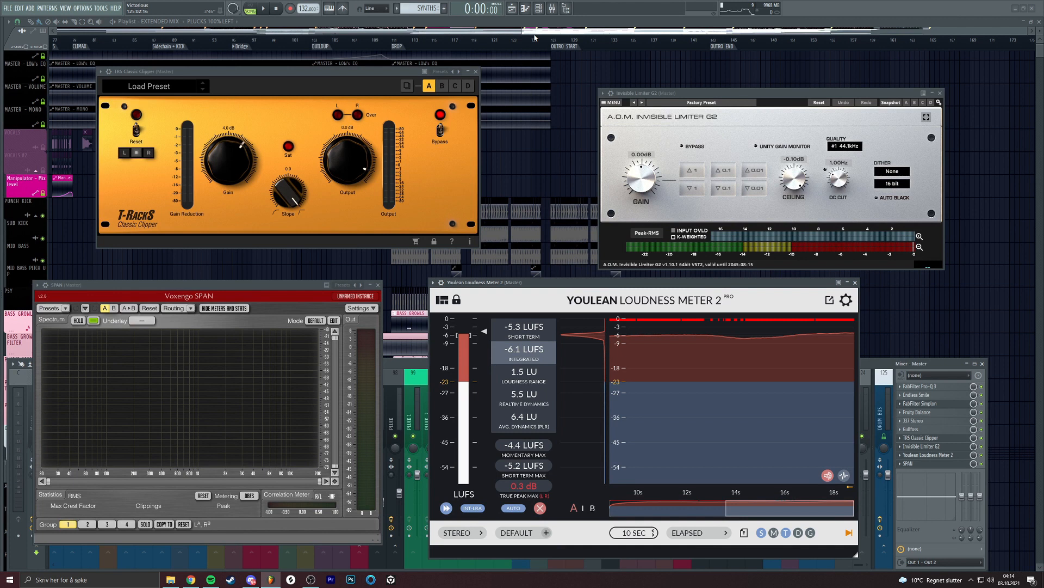
# Close all open plugin and mixer windows and bring up the playlist with the full EXTENDED MIX arrangement
pyautogui.press('F12')
pyautogui.click(553, 9)
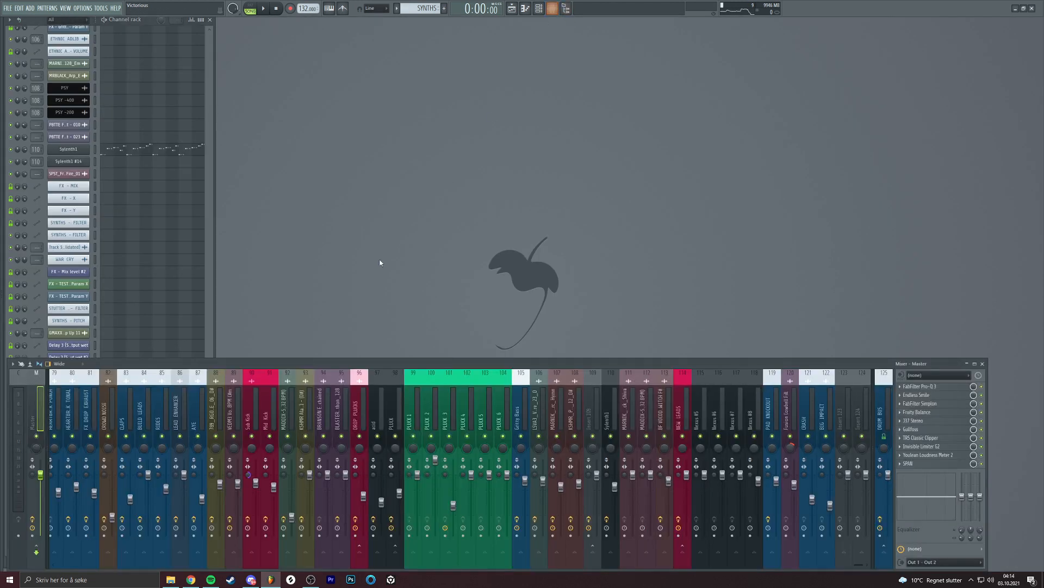
pyautogui.click(510, 14)
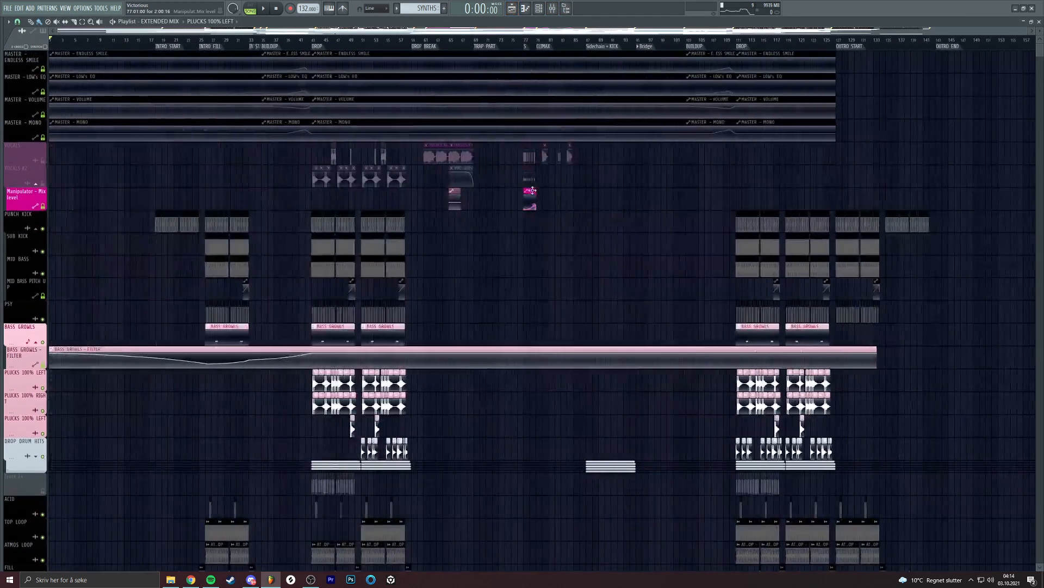
# Examine the arrangement's tracks from the master automation and drums down through the effects, crashes and synth automation
pyautogui.scroll(-10, 592, 180)
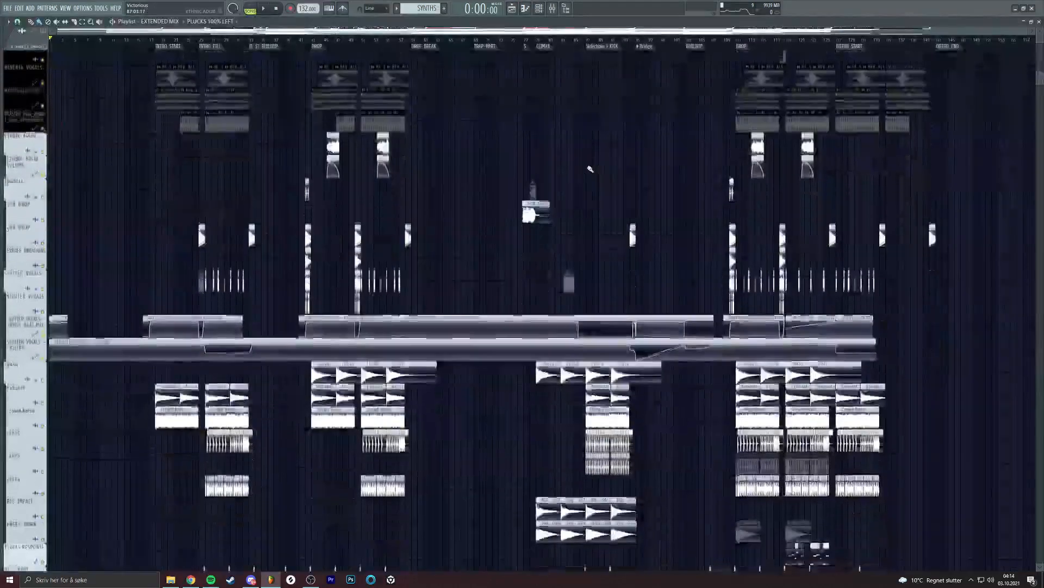
pyautogui.scroll(10, 587, 166)
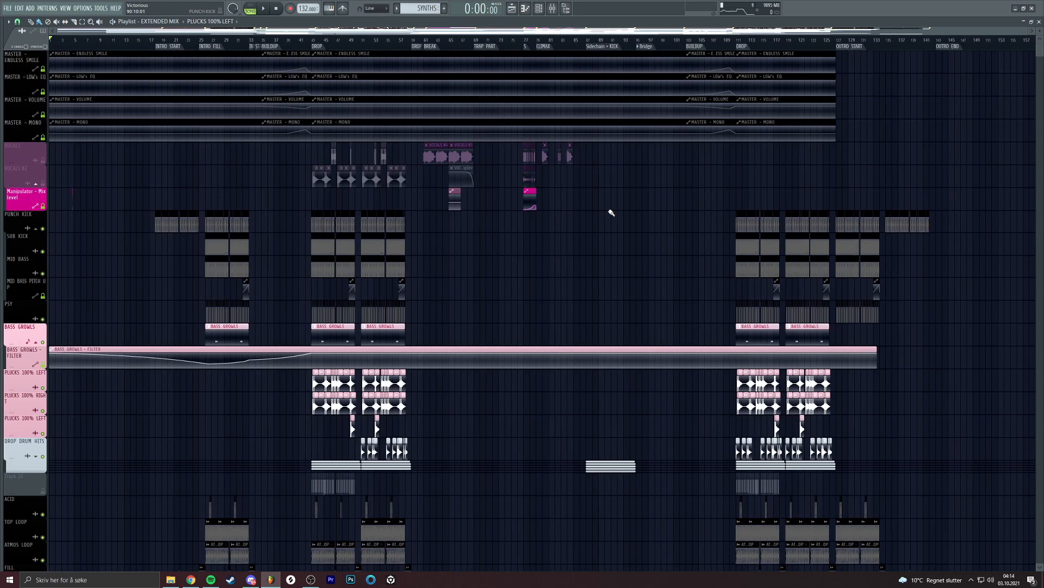
pyautogui.scroll(-7, 611, 212)
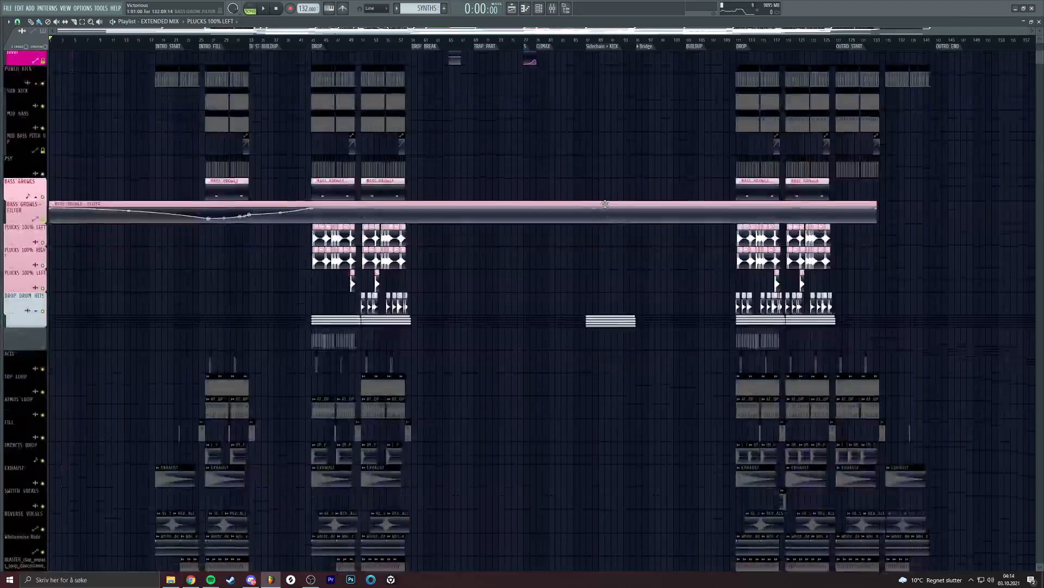
pyautogui.scroll(-5, 596, 193)
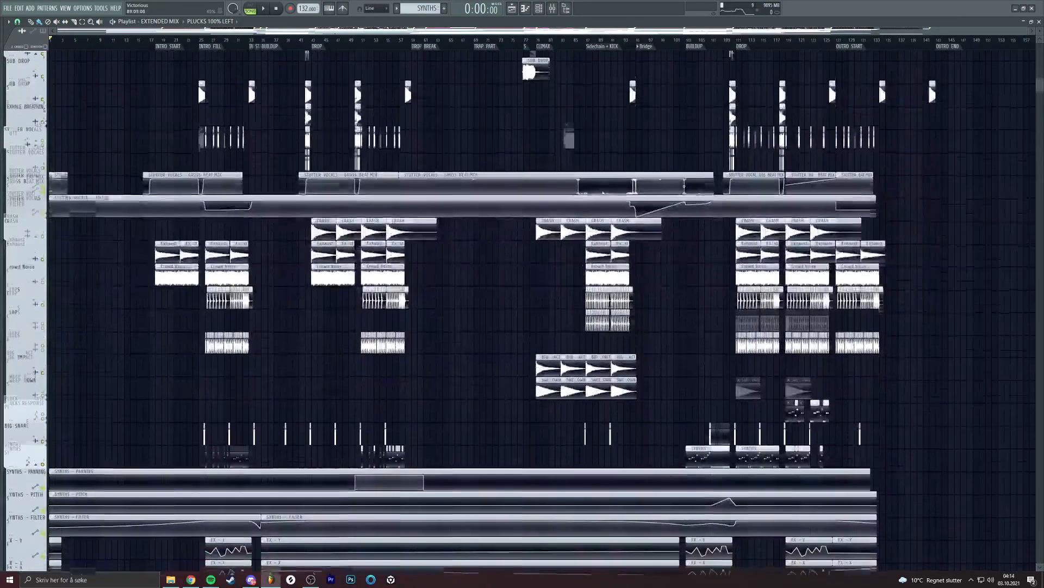
pyautogui.scroll(8, 602, 187)
pyautogui.scroll(12, 601, 193)
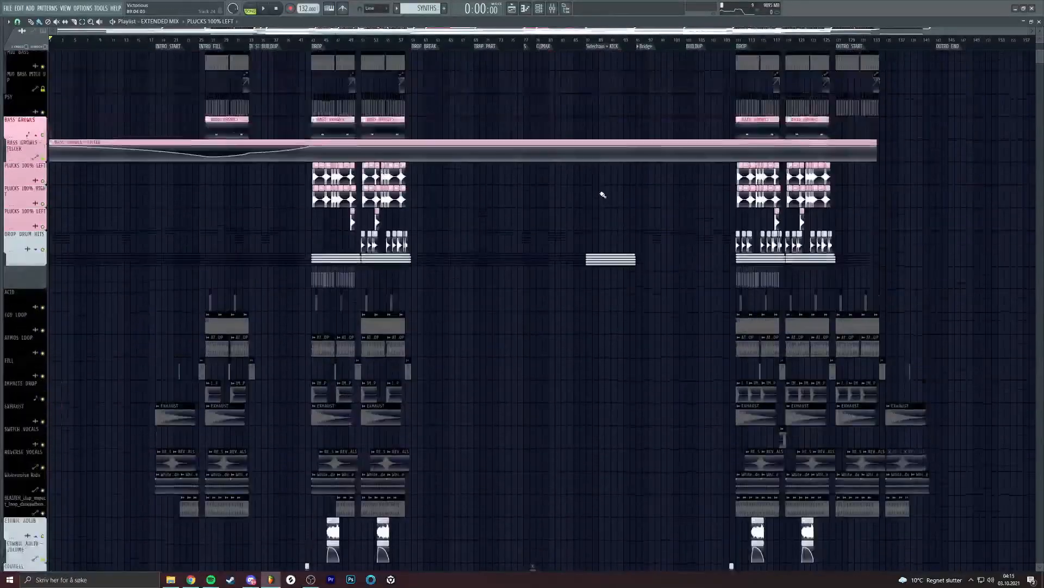
pyautogui.scroll(-5, 591, 228)
pyautogui.scroll(-8, 588, 222)
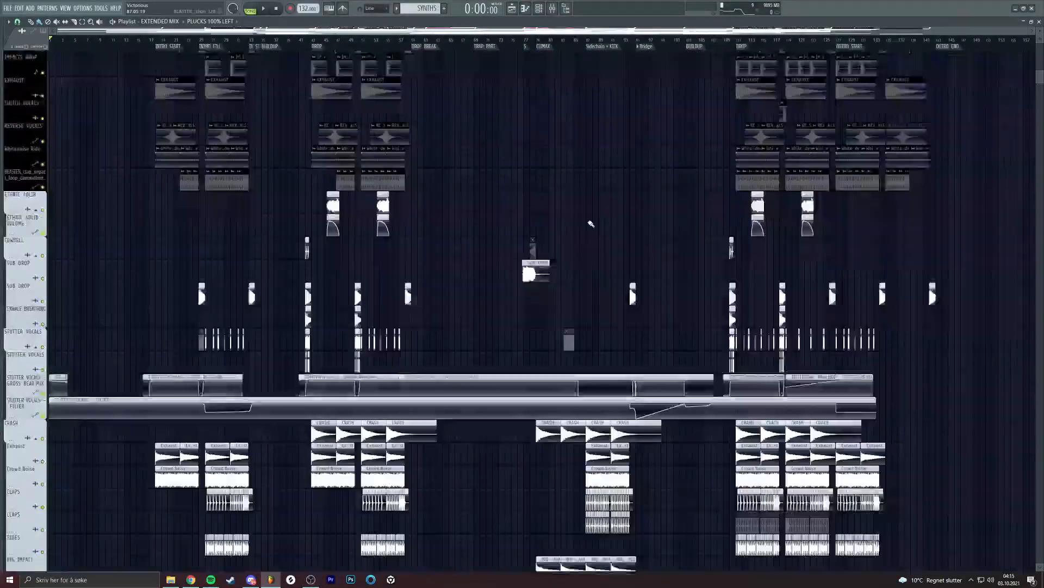
pyautogui.scroll(7, 578, 217)
pyautogui.scroll(9, 563, 255)
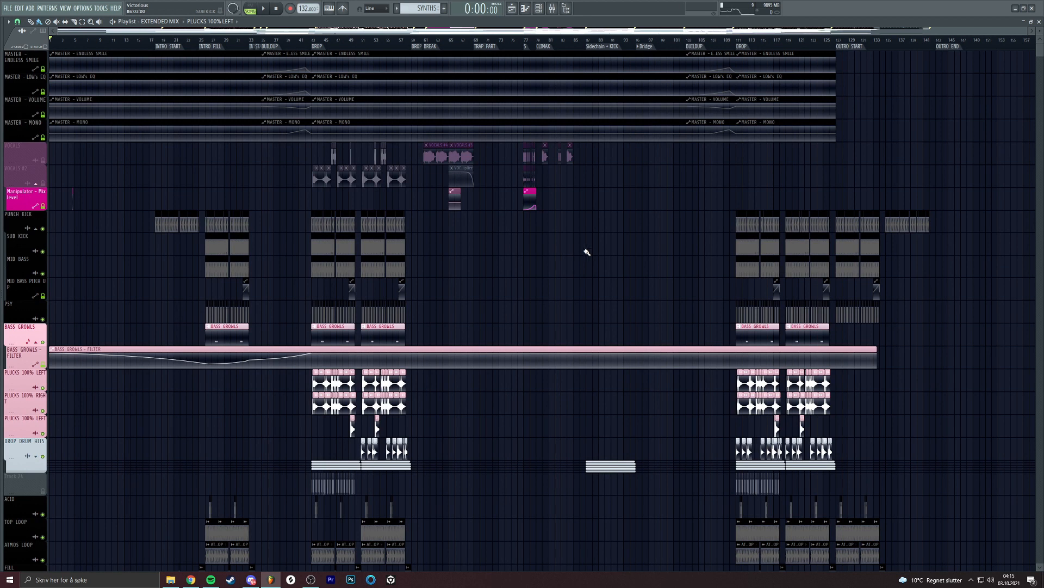
pyautogui.moveTo(953, 143); pyautogui.dragTo(81, 443)
pyautogui.press('p')
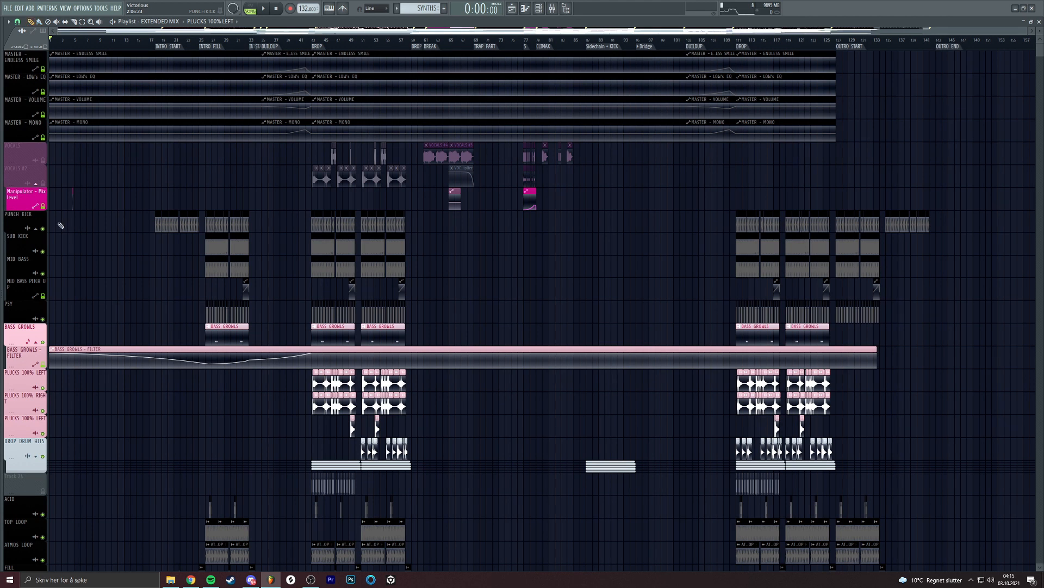